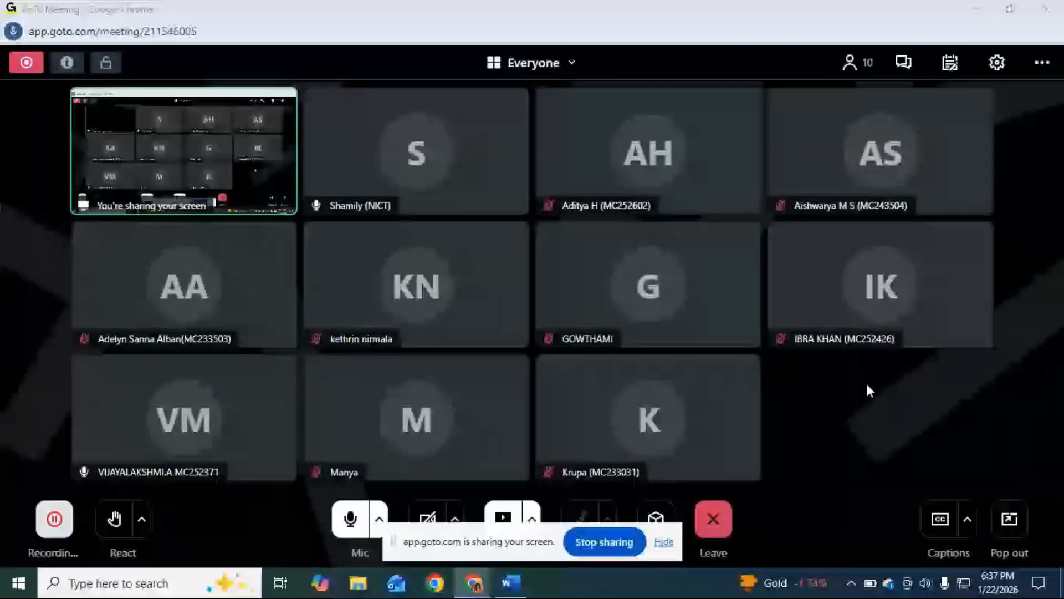
# Minimize the open meeting, Word and browser windows and launch VMware Workstation from the desktop
pyautogui.click(975, 7)
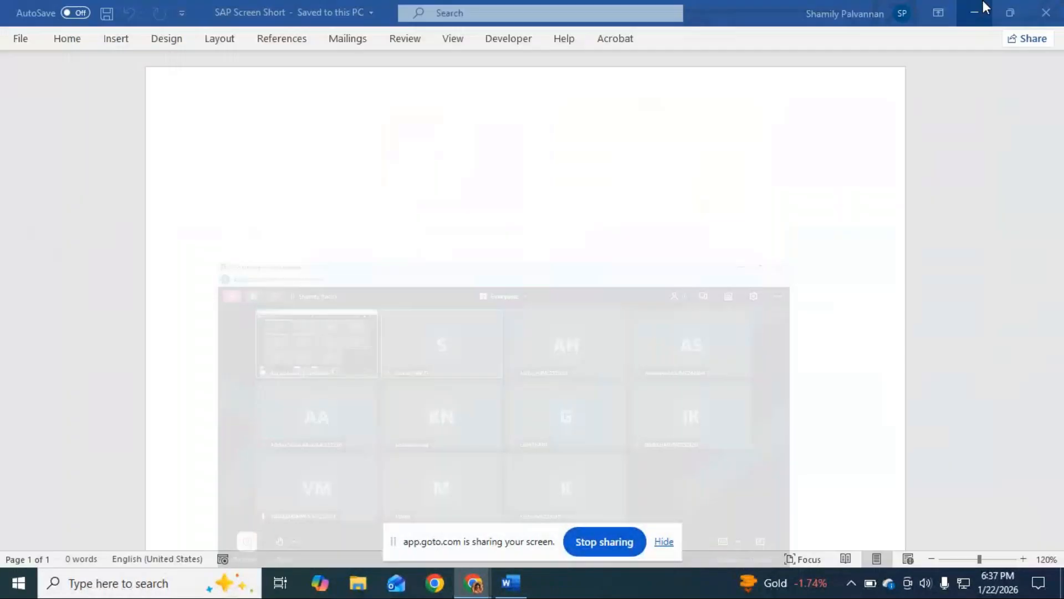
pyautogui.click(975, 11)
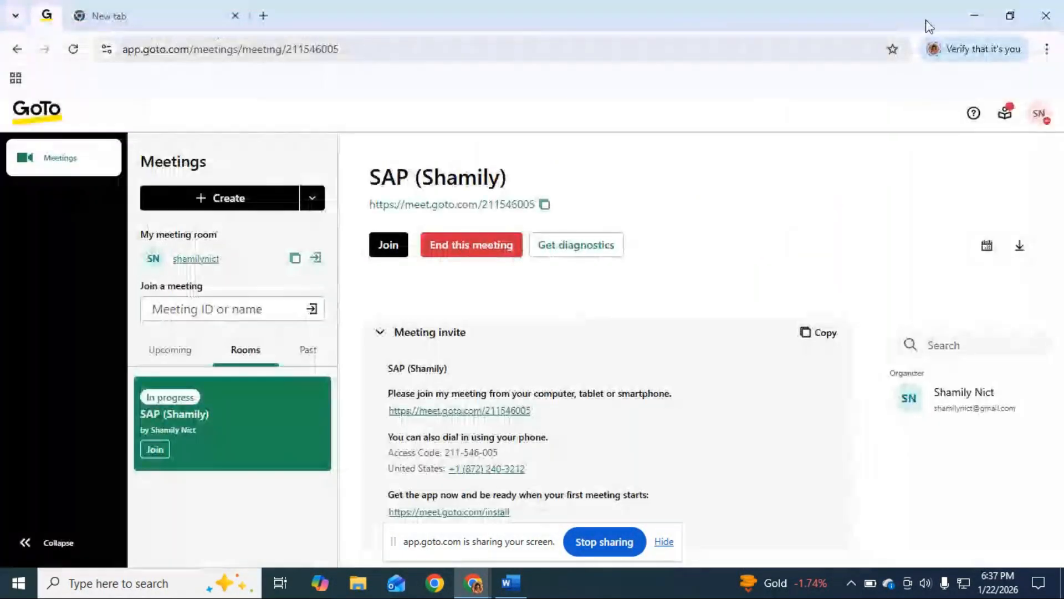
pyautogui.click(975, 12)
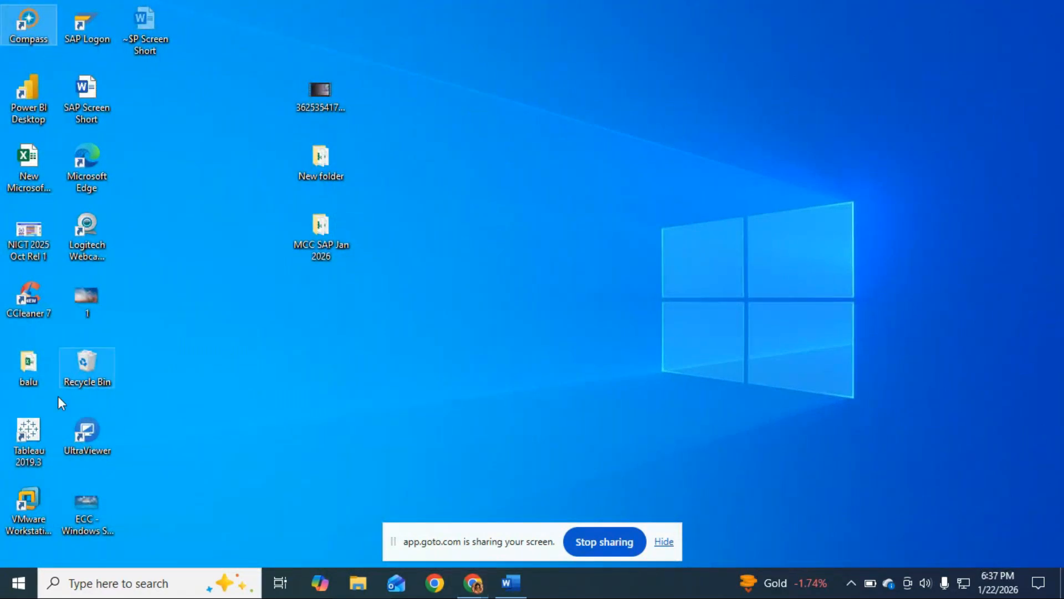
pyautogui.click(32, 527)
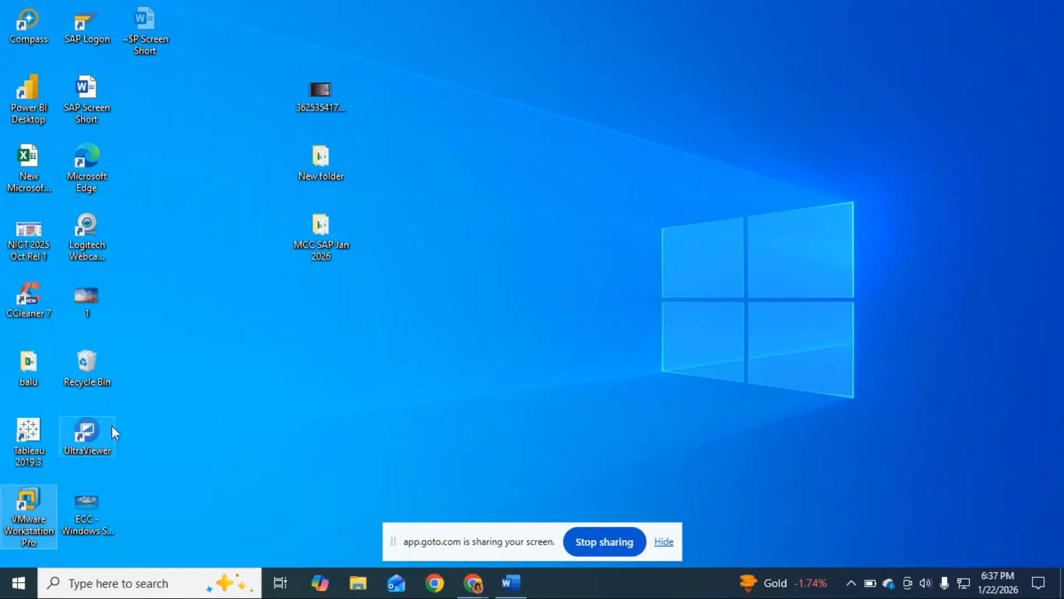
pyautogui.doubleClick(35, 501)
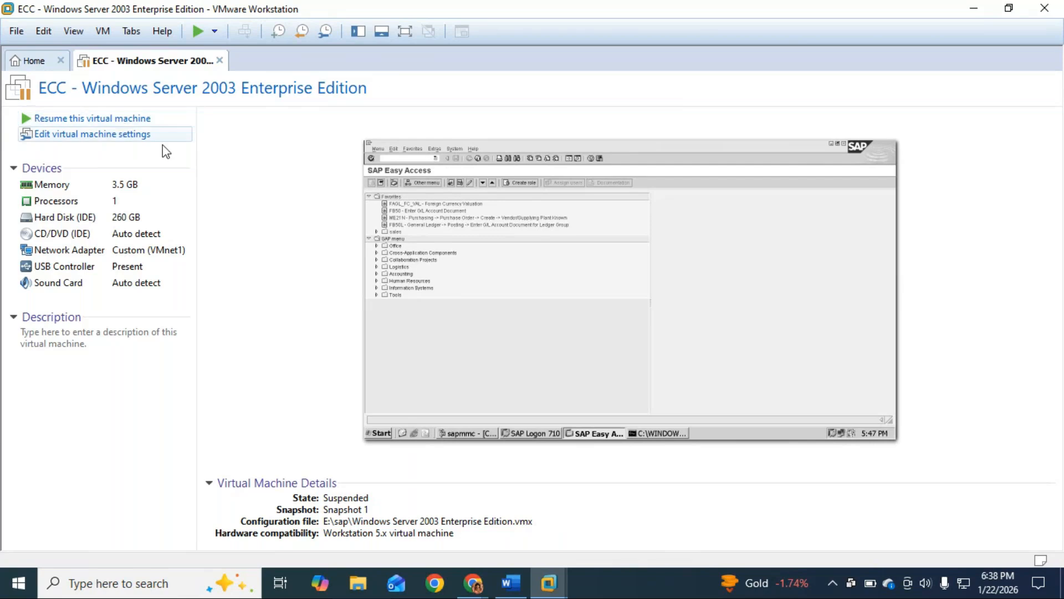
# Switch to the SAP Screen Short document in Word and enter the heading "How to Start SAP"
pyautogui.click(511, 583)
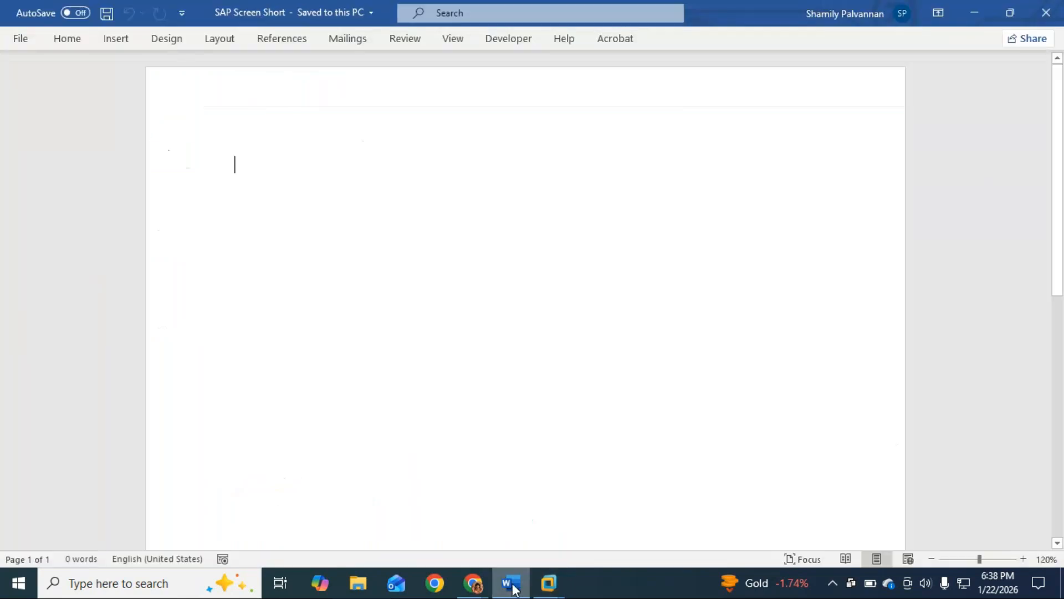
pyautogui.hotkey('ctrl', 'v')
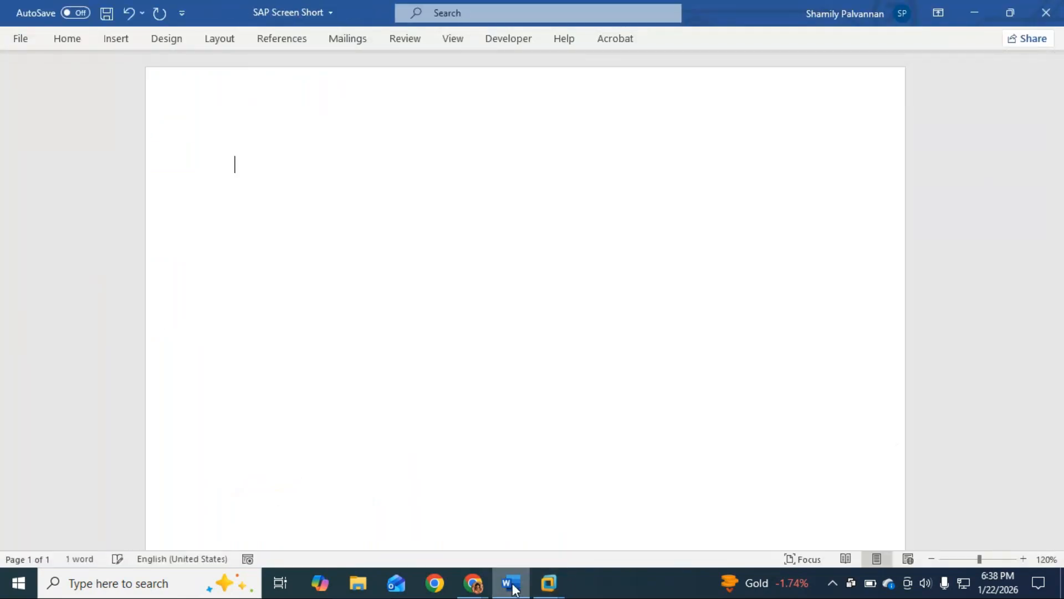
pyautogui.write('w')
pyautogui.press('BackSpace')
pyautogui.write('How to Start SAP')
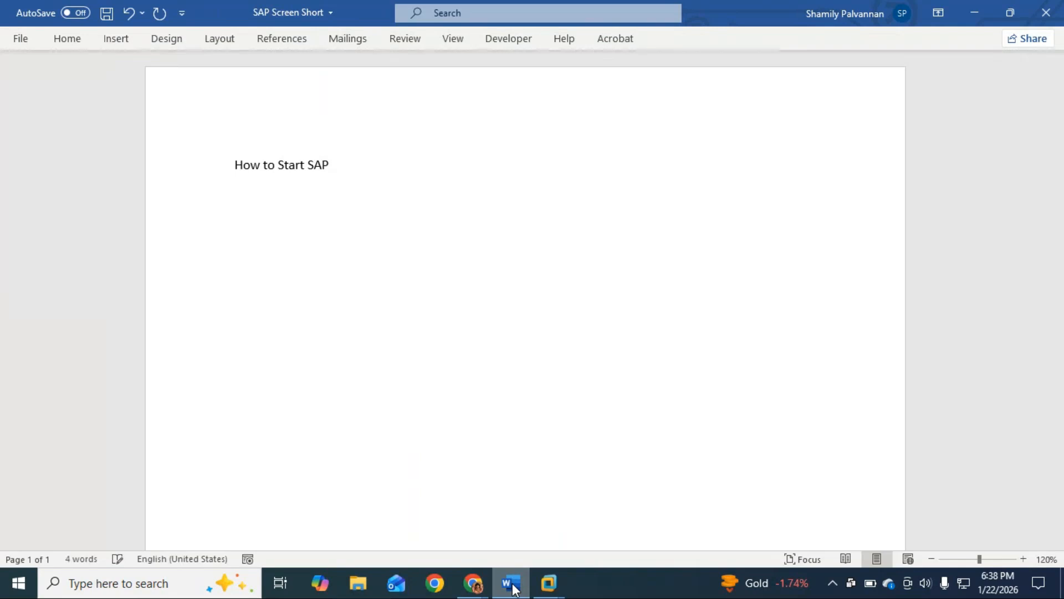
# Start a numbered list below the heading with the first item "Turn On - SAP"
pyautogui.press('Return')
pyautogui.hotkey('alt', 'Tab')
pyautogui.write('1. Turn On')
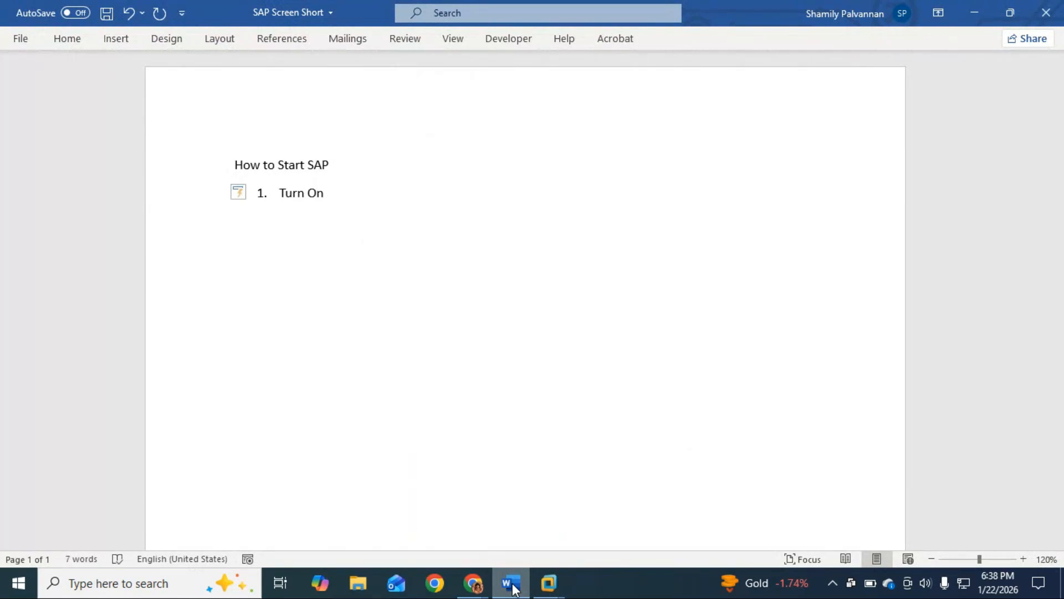
pyautogui.write(' - SAP')
# Resume the suspended ECC virtual machine in VMware Workstation and exit the program, choosing to power the machine off
pyautogui.click(548, 582)
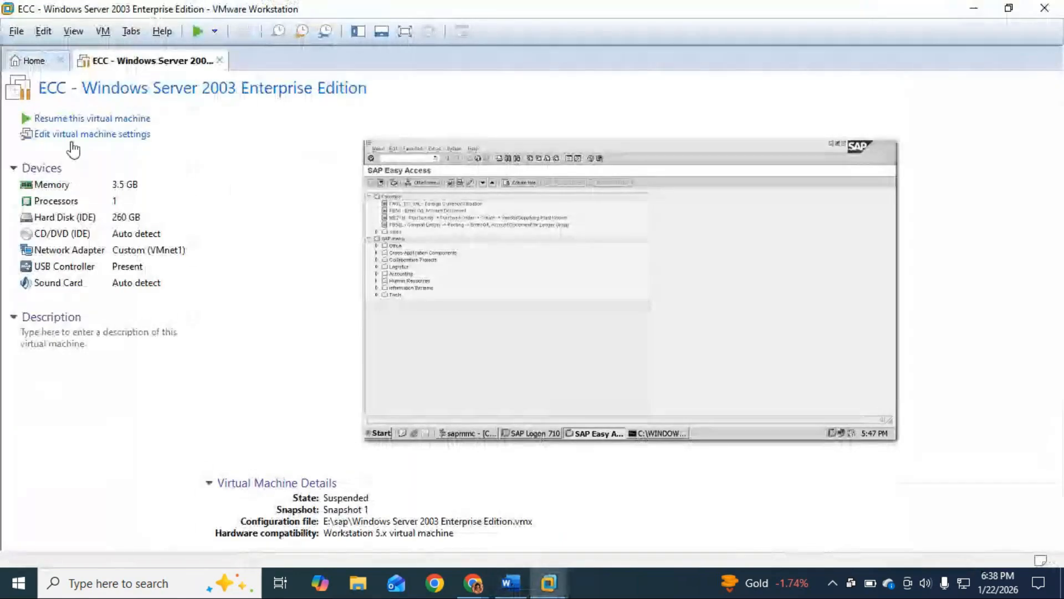
pyautogui.click(92, 120)
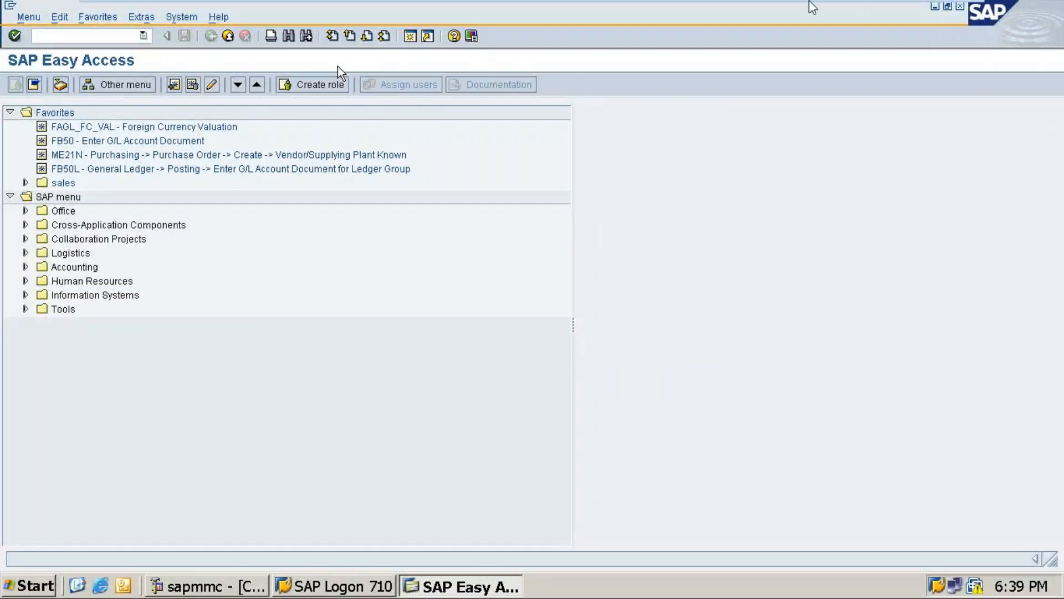
pyautogui.moveTo(971, 19)
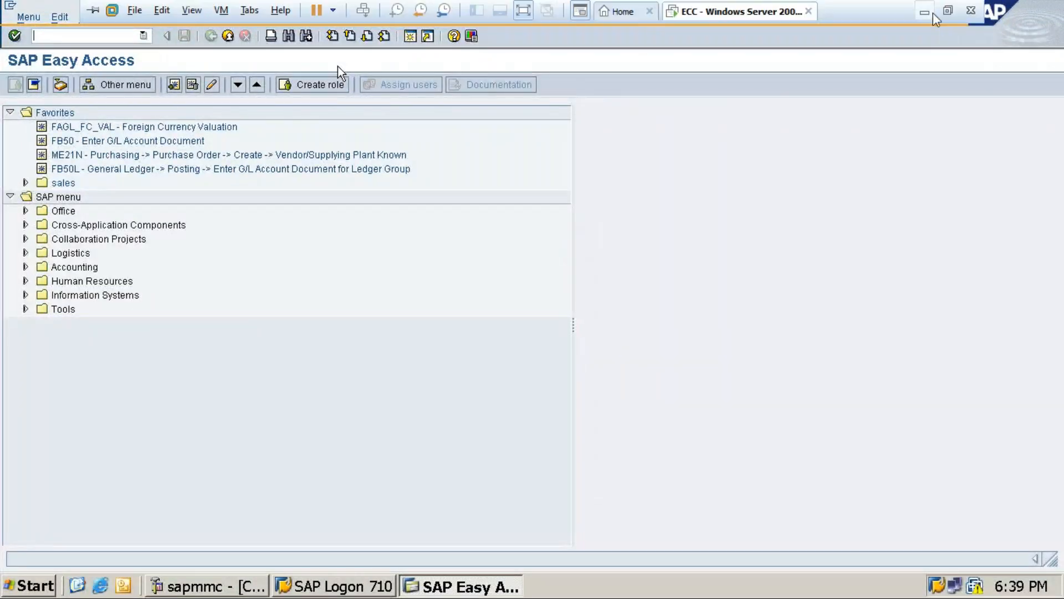
pyautogui.click(971, 11)
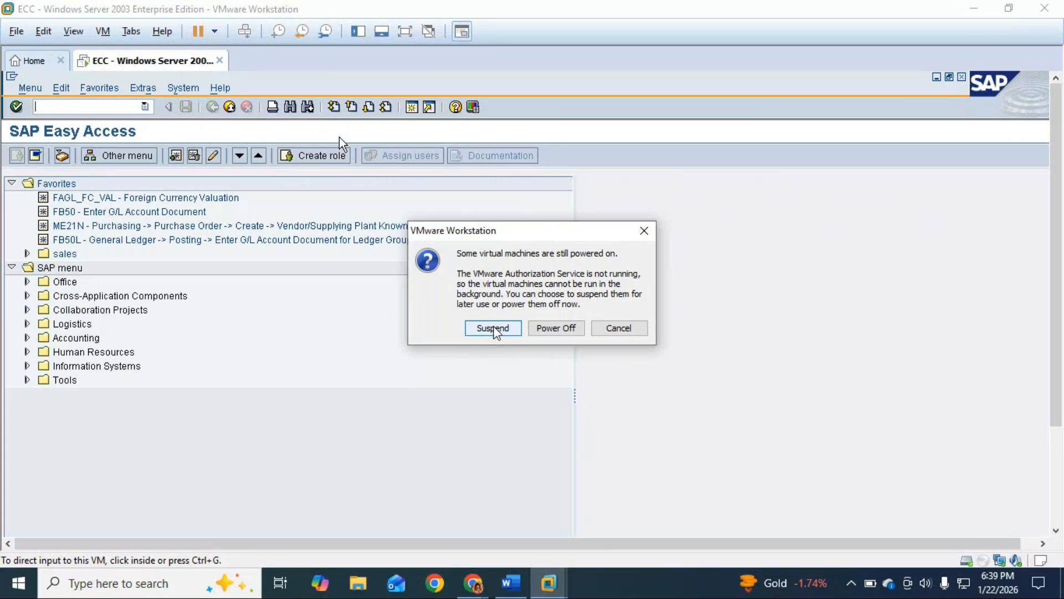
pyautogui.click(546, 330)
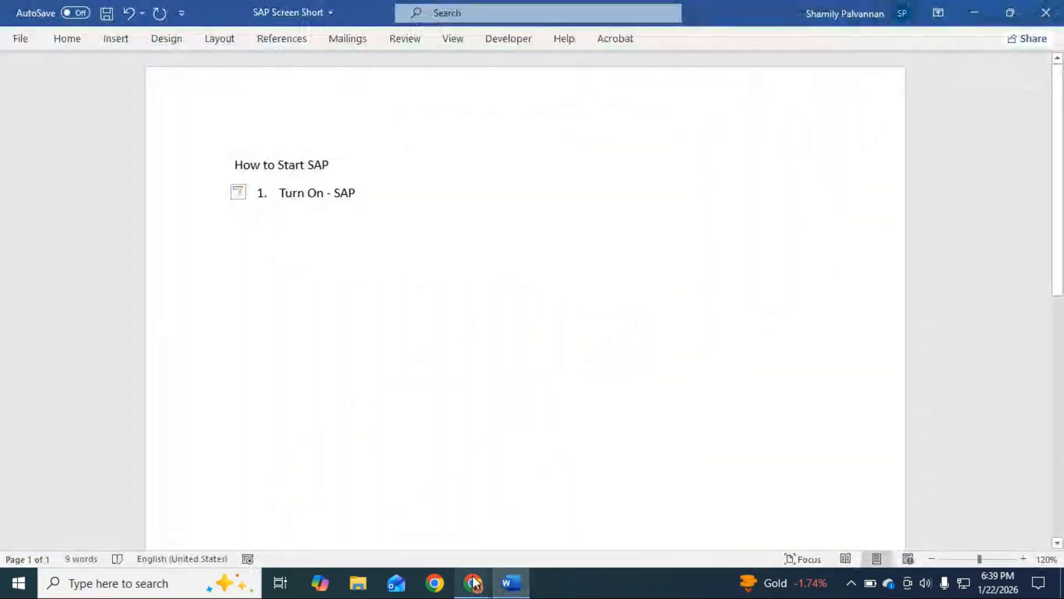
# Return to the Word document and end the numbered list with a plain paragraph below "Turn On – SAP"
pyautogui.moveTo(474, 582)
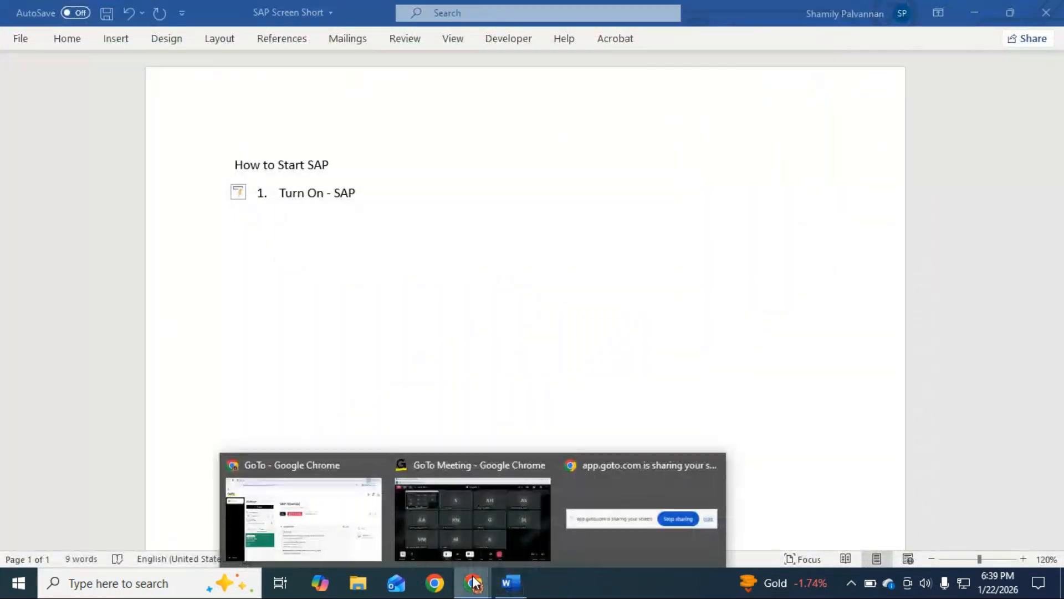
pyautogui.click(528, 527)
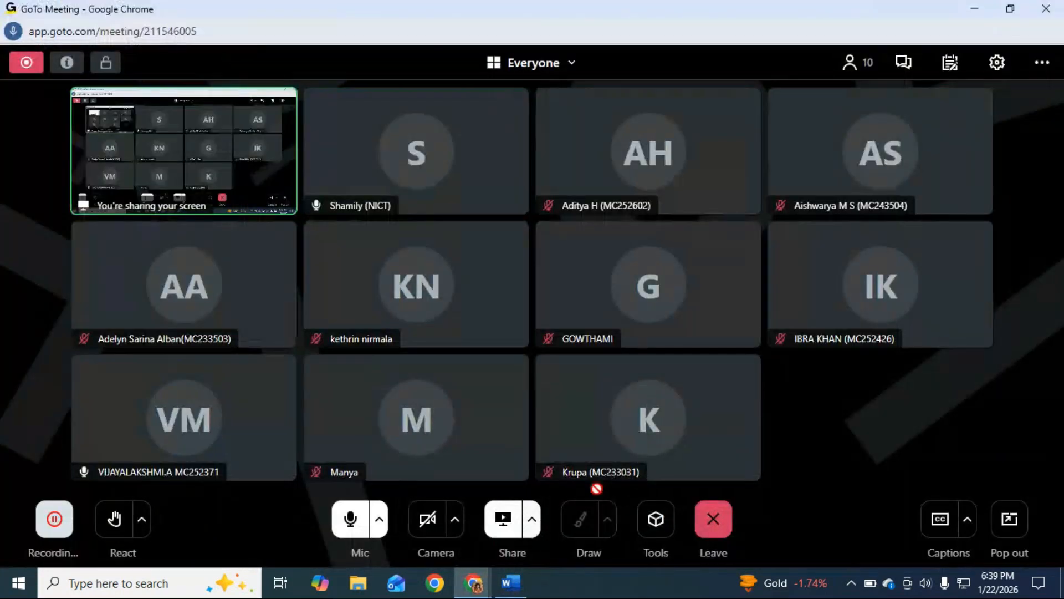
pyautogui.hotkey('alt', 'Tab')
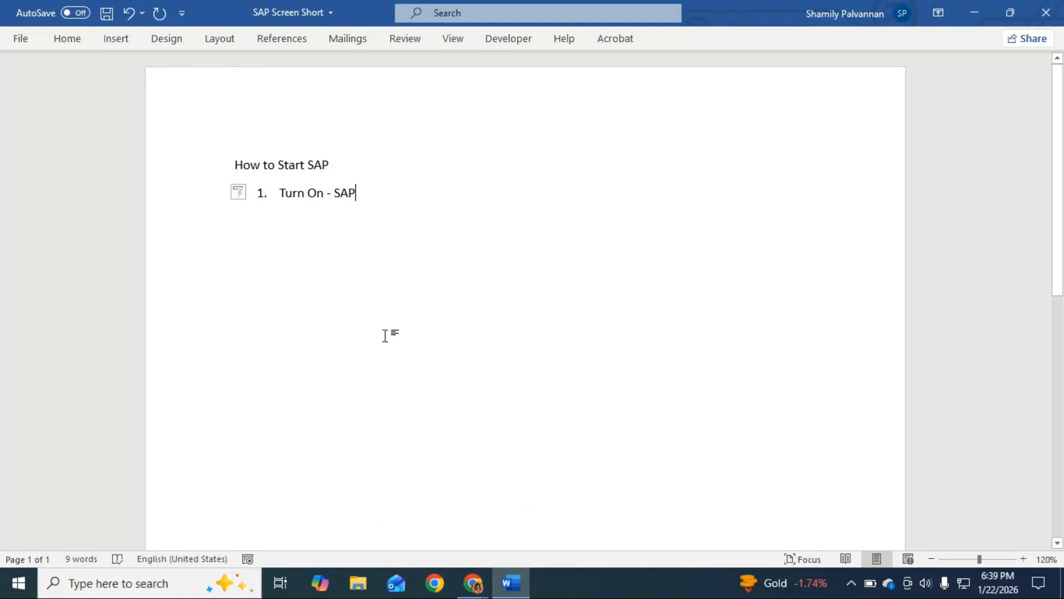
pyautogui.press('Return')
pyautogui.press('Return')
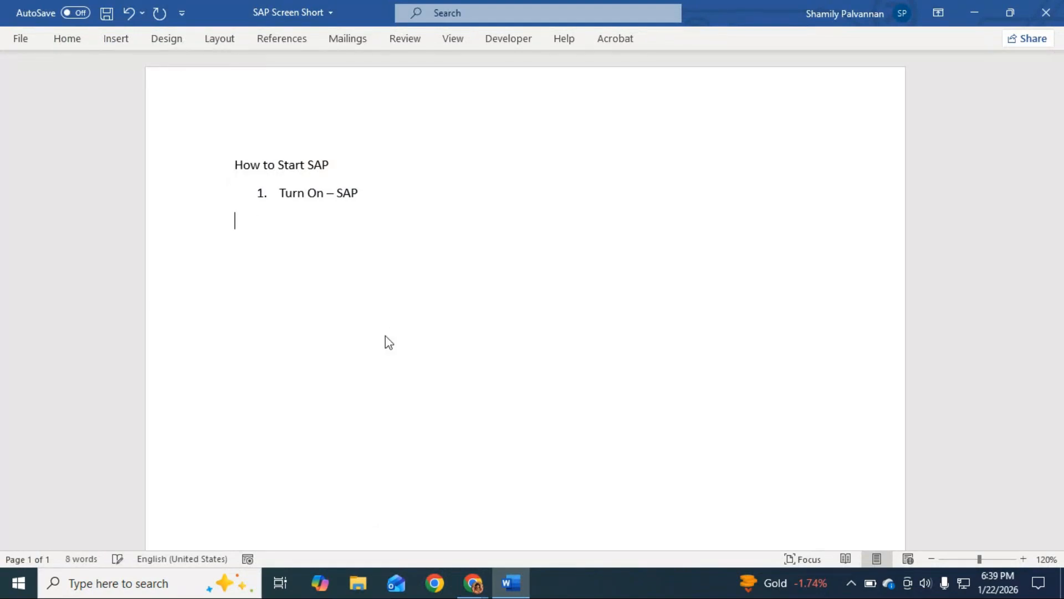
# Clear the open windows away and locate the VMware Workstation shortcut on the desktop
pyautogui.hotkey('alt', 'Tab')
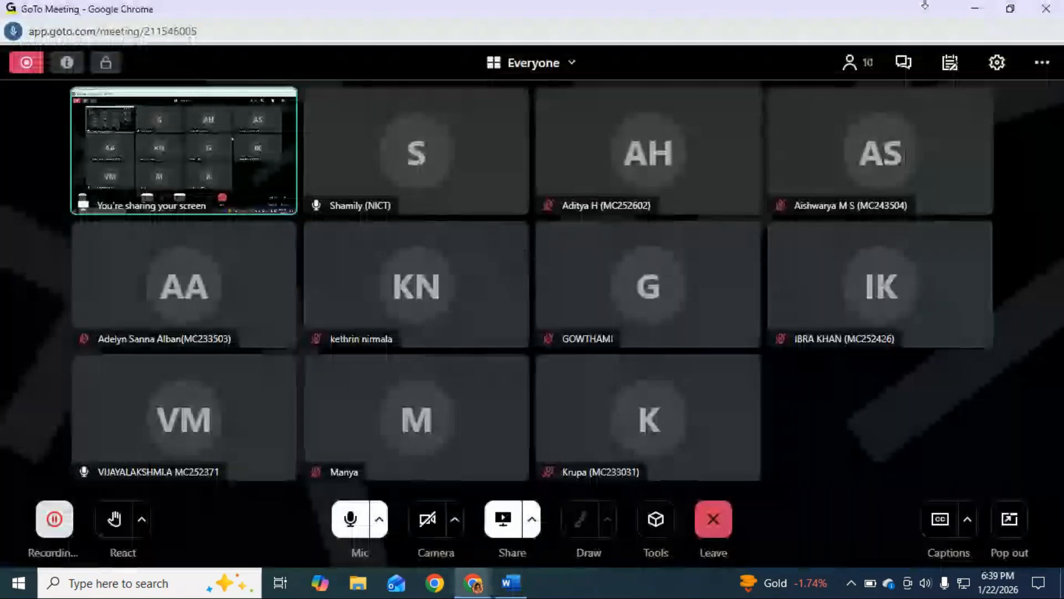
pyautogui.click(978, 10)
pyautogui.click(981, 11)
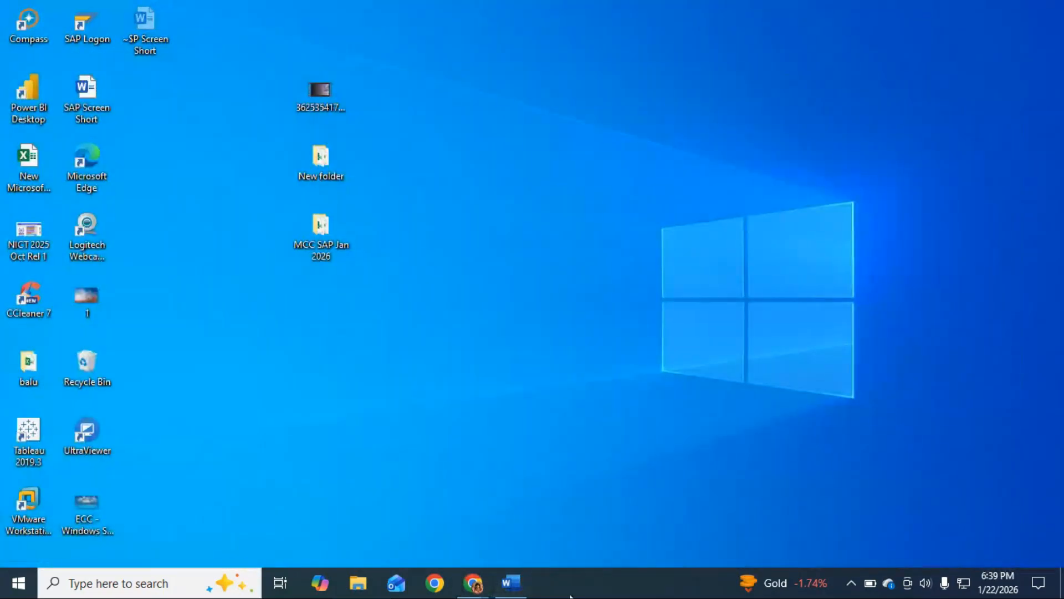
pyautogui.click(16, 509)
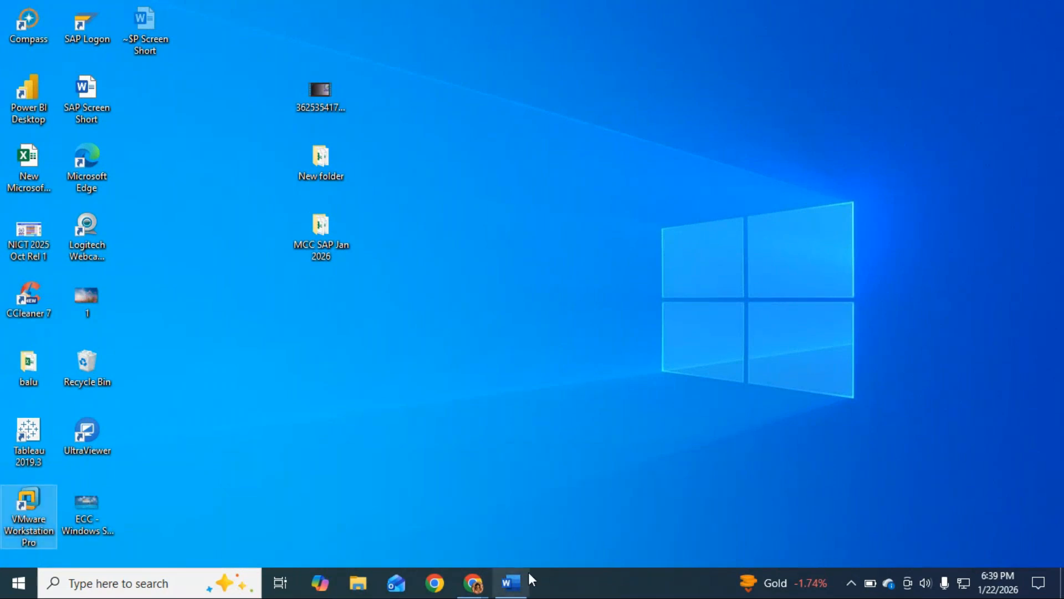
# Add the line "Step 1" below the numbered item in the Word document and start a new paragraph
pyautogui.moveTo(511, 580)
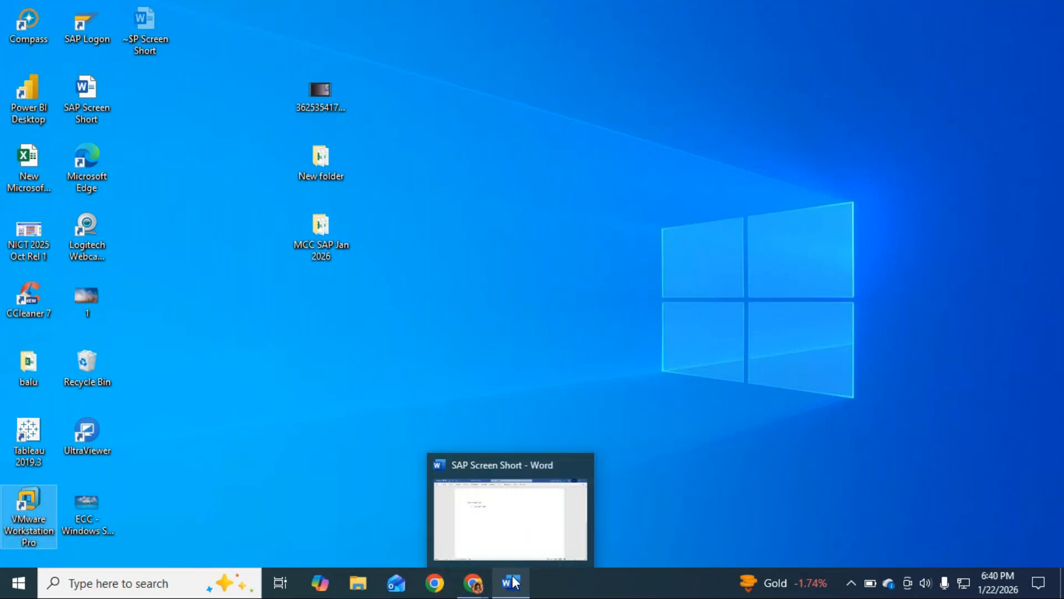
pyautogui.click(500, 485)
pyautogui.write('S')
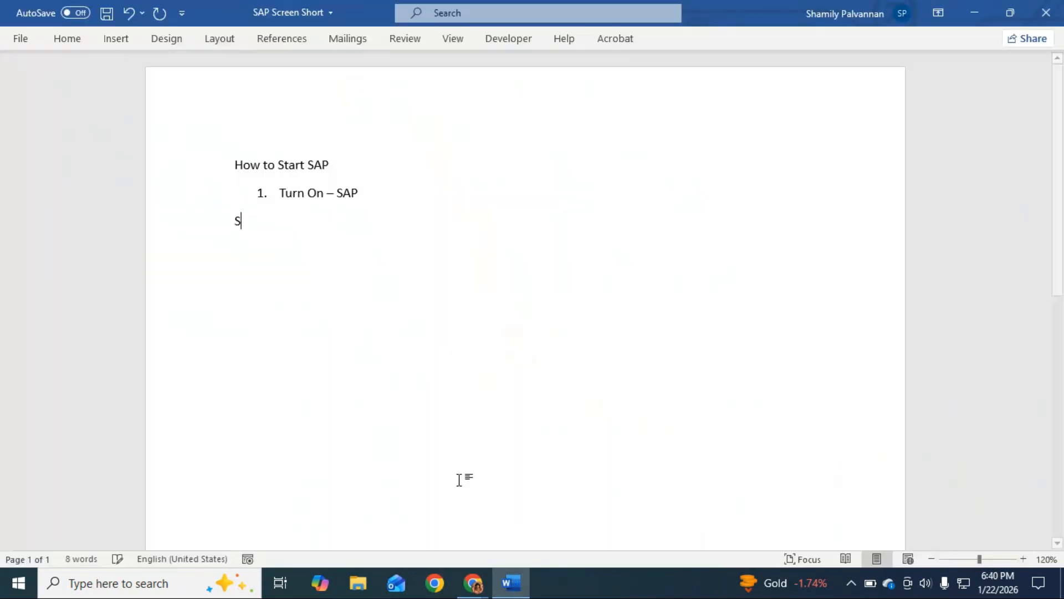
pyautogui.write('tep 1')
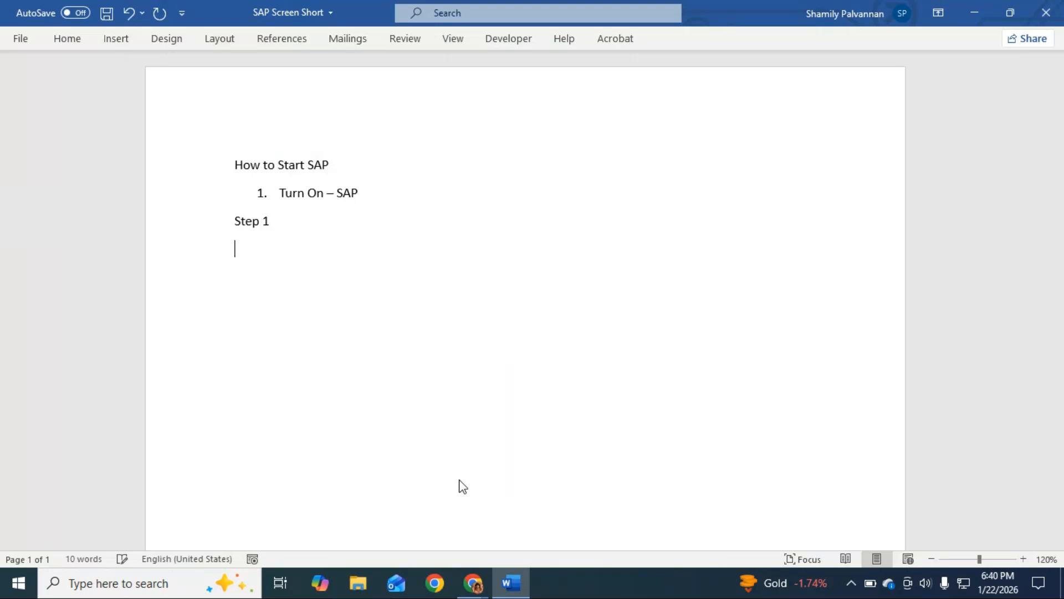
pyautogui.click(460, 480)
# Launch VMware Workstation from the desktop and power on the ECC virtual machine in full screen
pyautogui.click(980, 5)
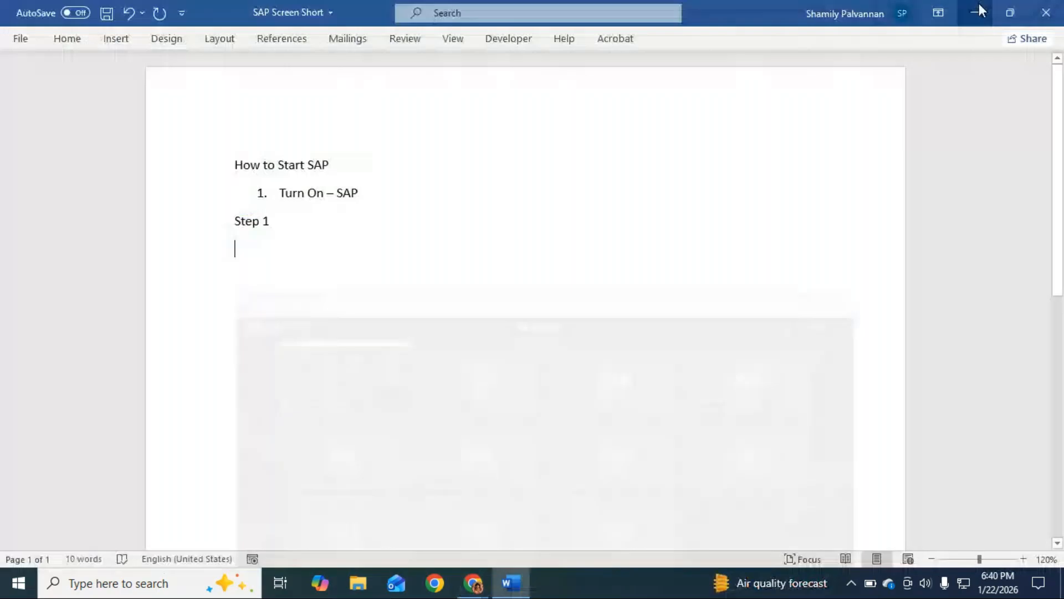
pyautogui.click(978, 7)
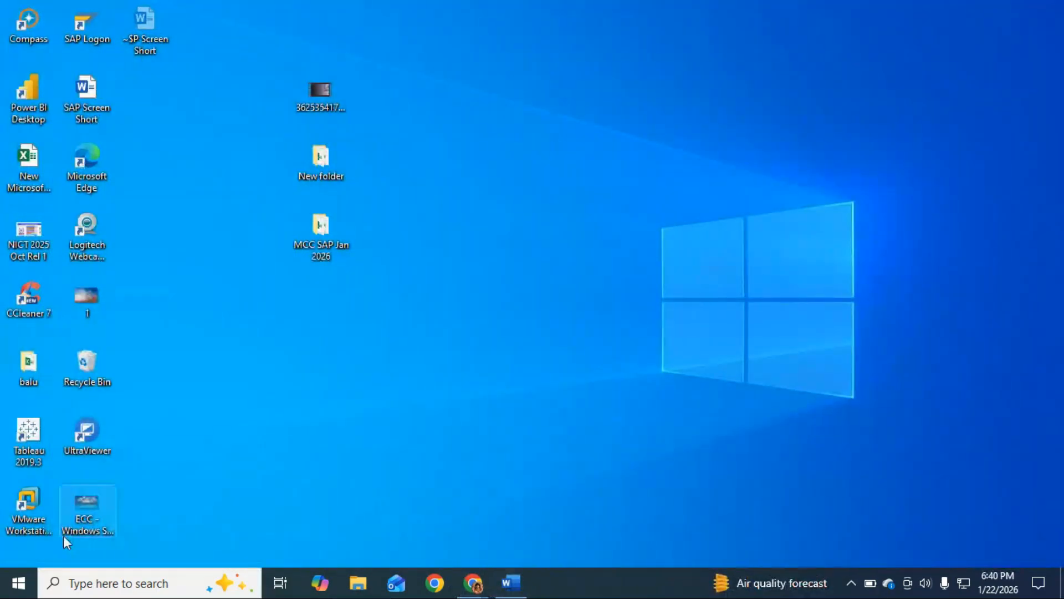
pyautogui.rightClick(40, 498)
pyautogui.click(72, 212)
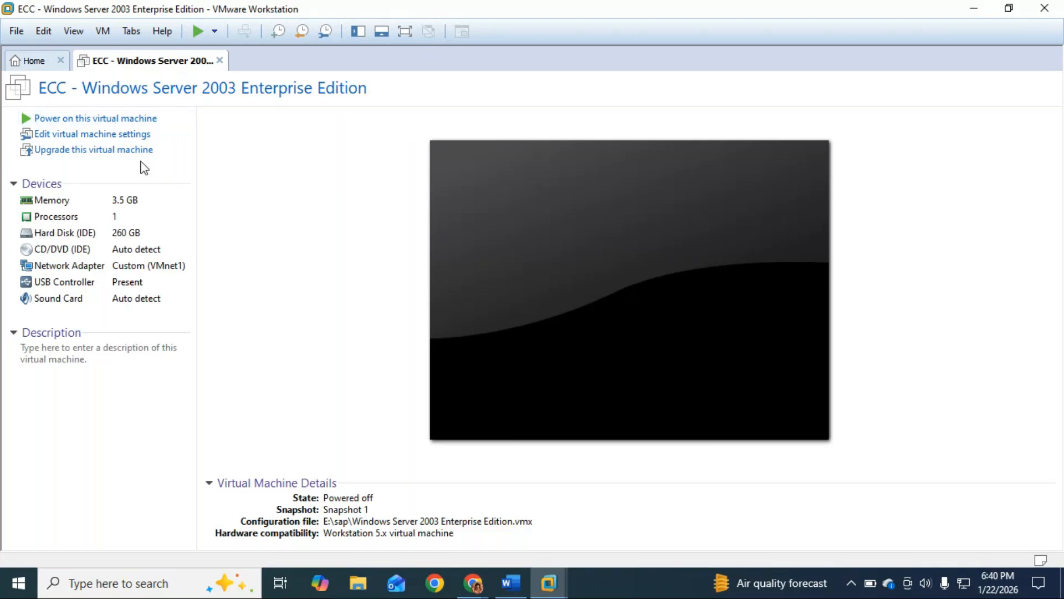
pyautogui.click(173, 129)
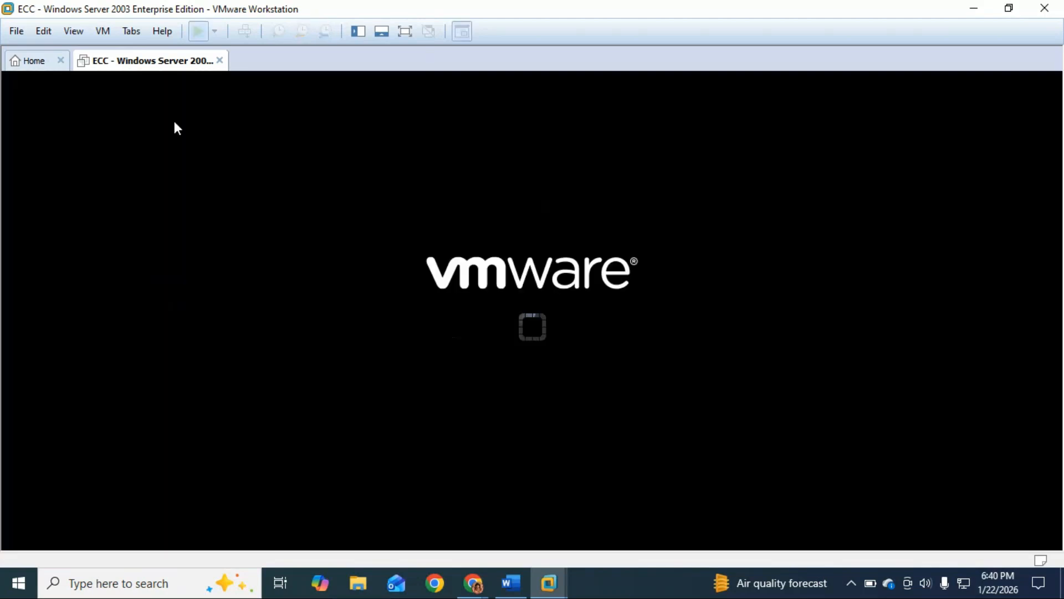
pyautogui.hotkey('ctrl', 'alt', 'Return')
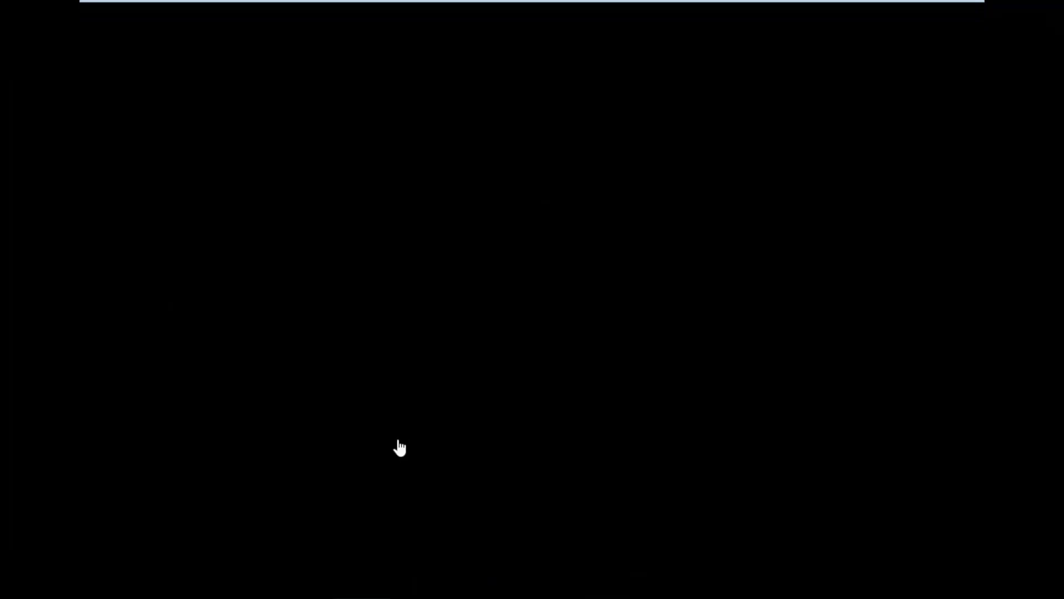
pyautogui.hotkey('alt', 'Tab')
pyautogui.hotkey('alt', 'Tab')
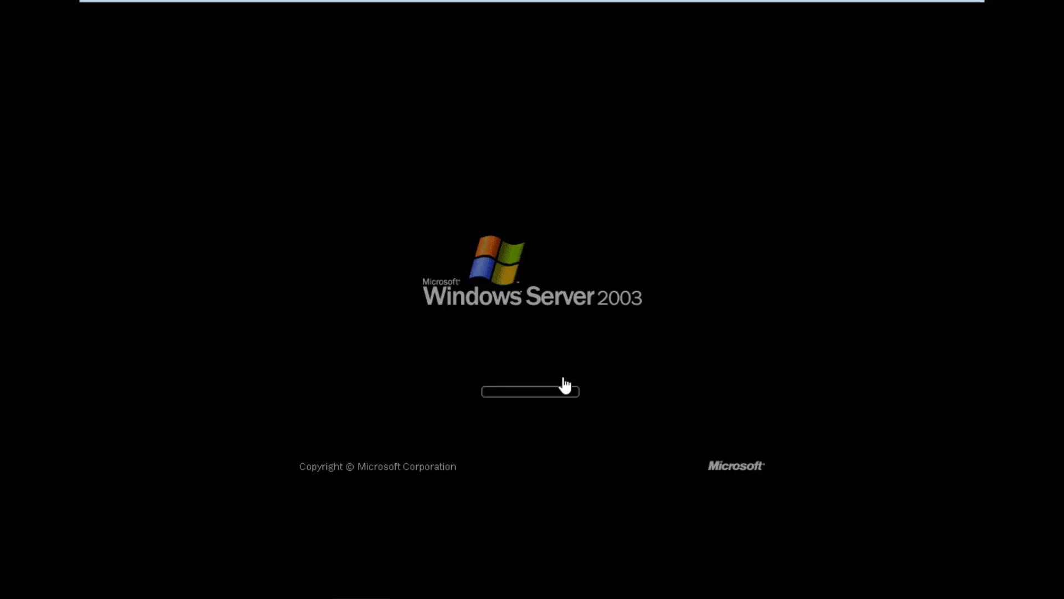
# Switch to Word and enter "Go to Power on this Virtual Machine" on the line below "Step 1"
pyautogui.hotkey('alt', 'Tab')
pyautogui.hotkey('alt', 'Tab')
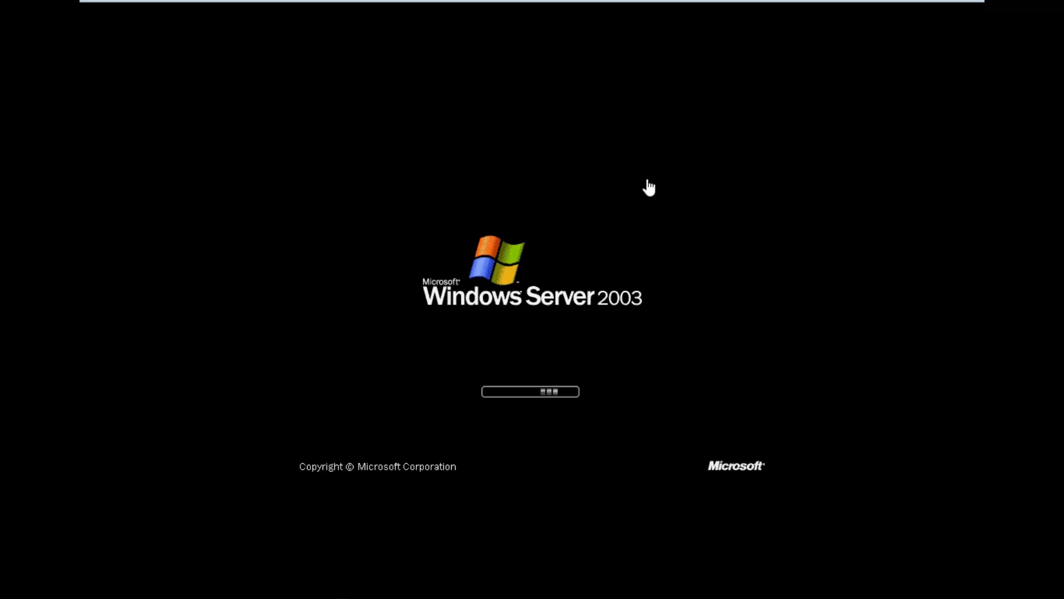
pyautogui.hotkey('alt', 'Tab')
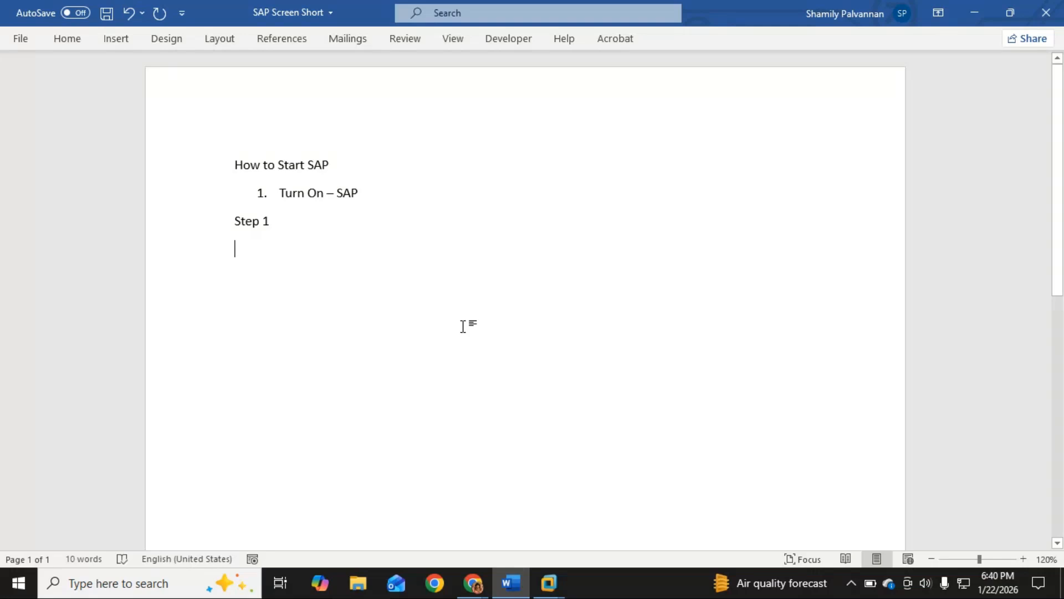
pyautogui.write('to t')
pyautogui.press('BackSpace')
pyautogui.press('BackSpace')
pyautogui.press('BackSpace')
pyautogui.press('BackSpace')
pyautogui.write('Go')
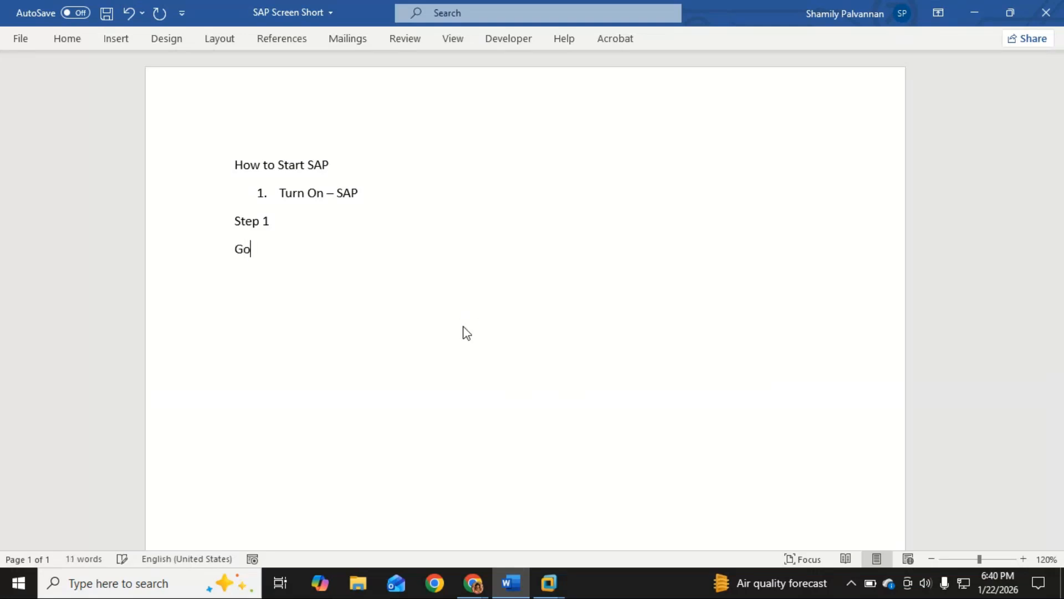
pyautogui.write(' to Power ')
pyautogui.write('io')
pyautogui.press('BackSpace')
pyautogui.press('BackSpace')
pyautogui.write('on this Virtual')
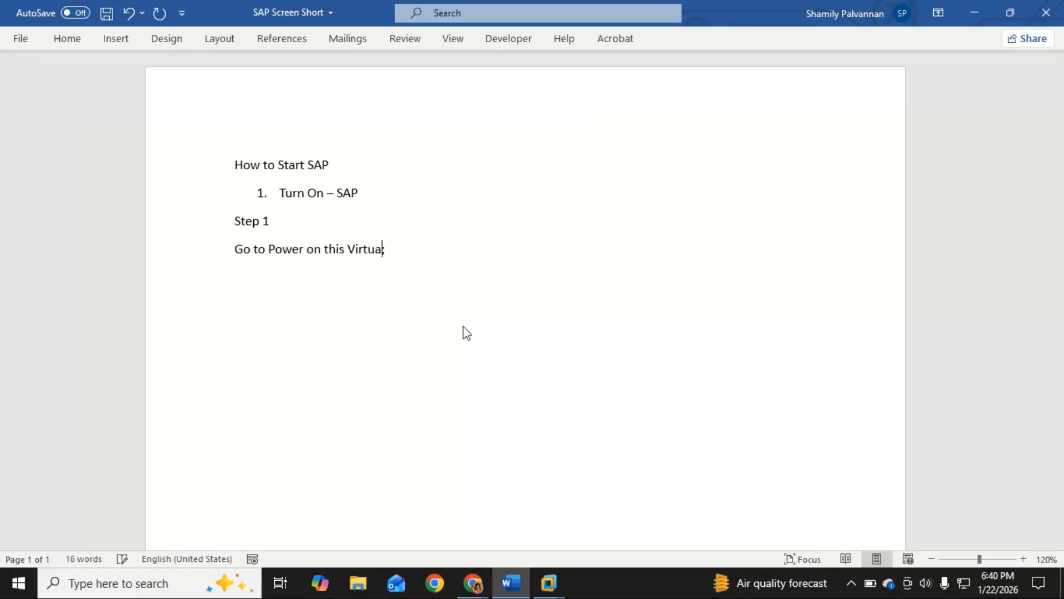
pyautogui.press('BackSpace')
pyautogui.press('BackSpace')
pyautogui.write('l Machine')
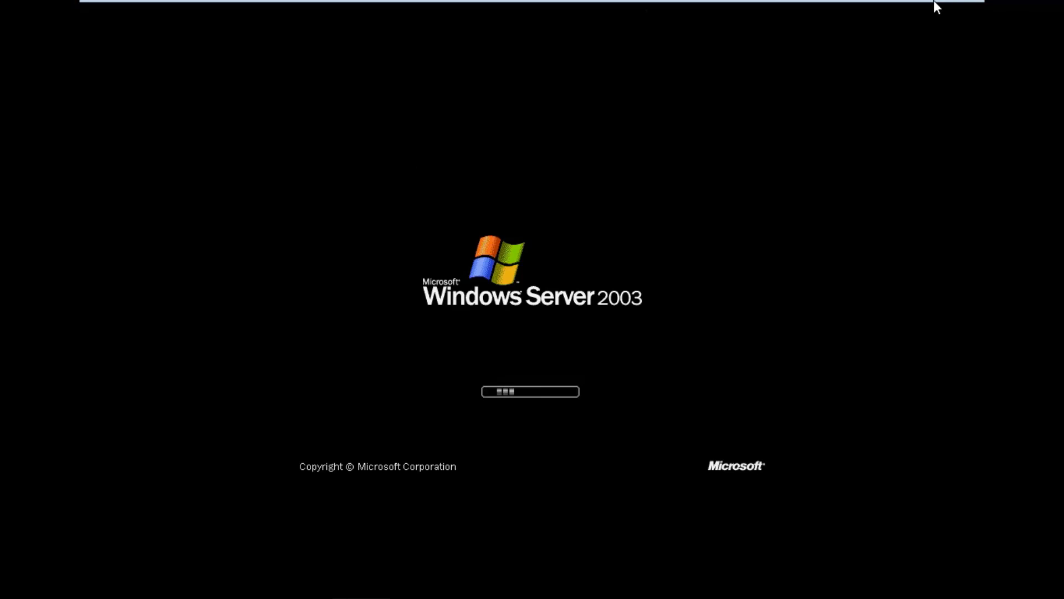
# Minimize the ECC virtual machine and open the Snipping Tool over the Word document
pyautogui.moveTo(799, 3)
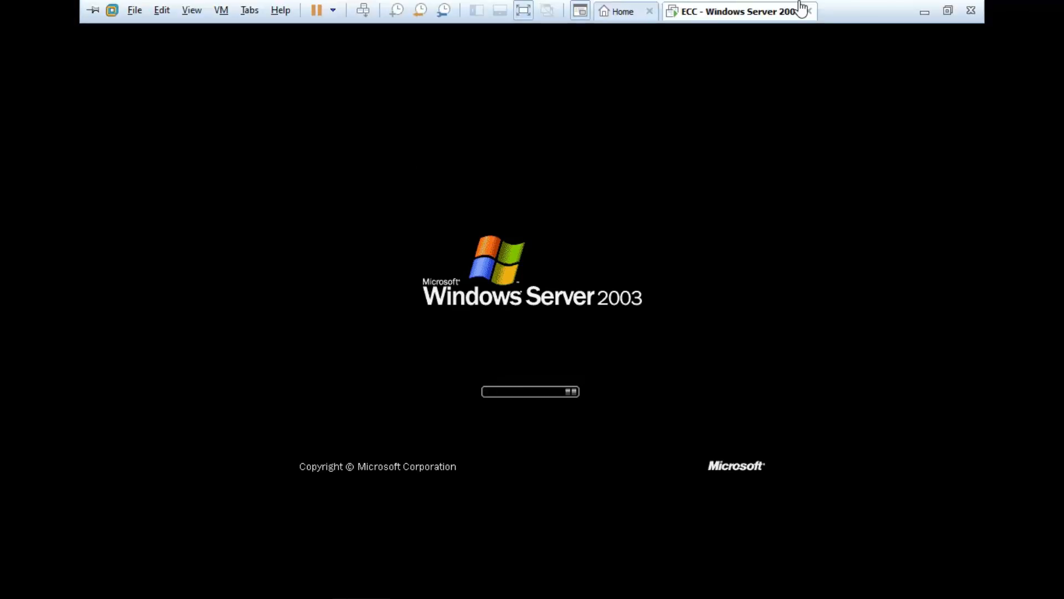
pyautogui.click(925, 11)
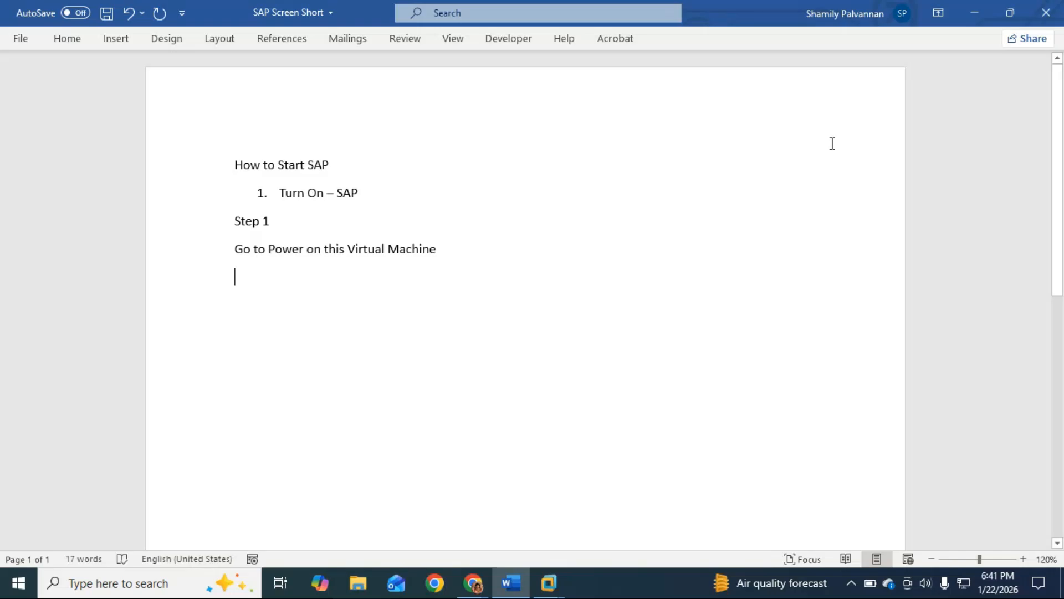
pyautogui.click(160, 589)
pyautogui.write('snip')
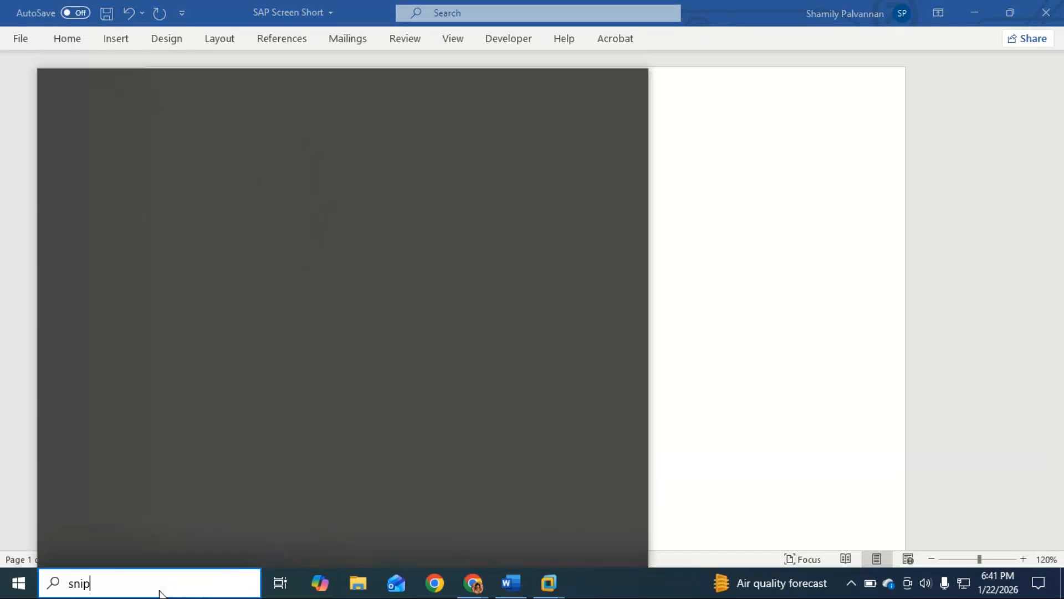
pyautogui.write('pi')
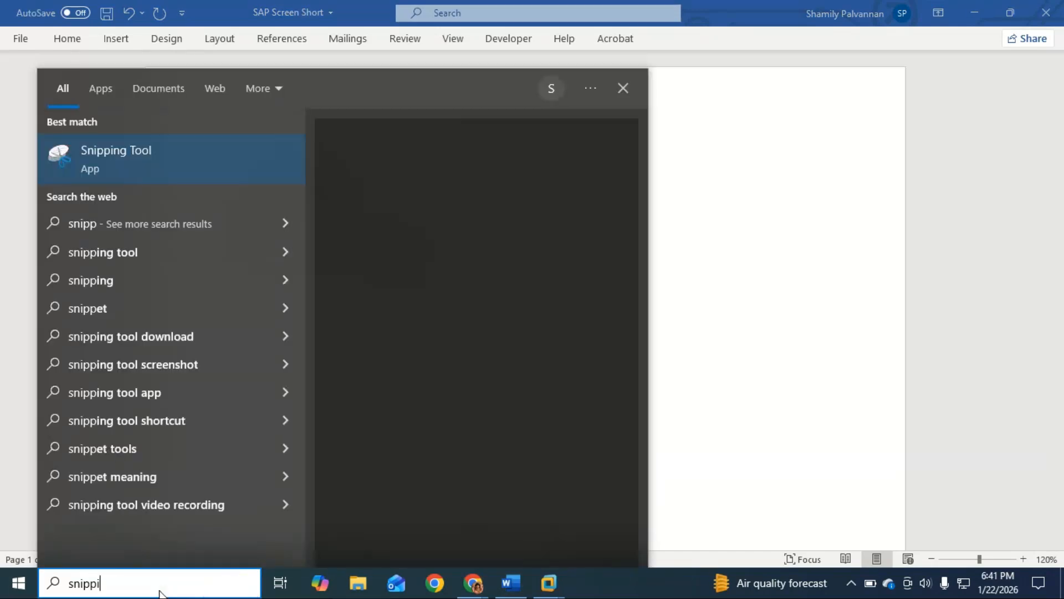
pyautogui.click(171, 161)
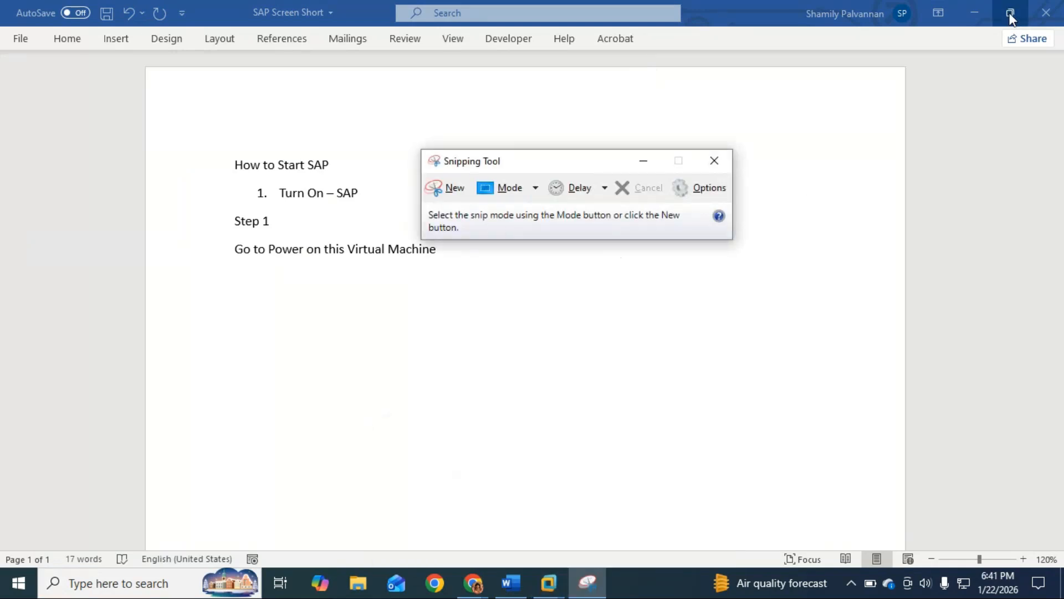
# Minimize the Word document and bring the ECC virtual machine back to full screen
pyautogui.click(976, 12)
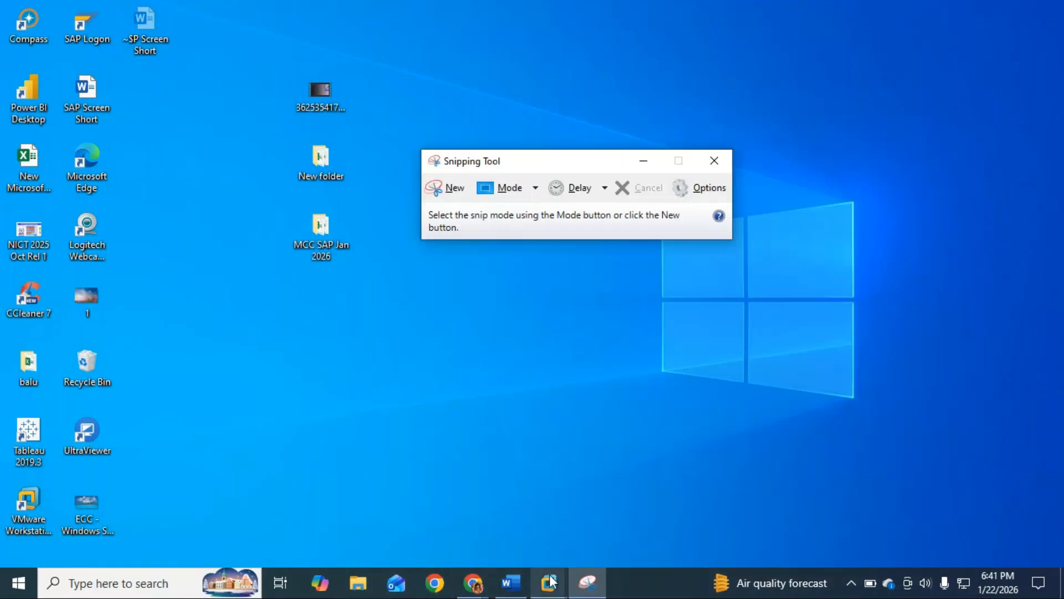
pyautogui.moveTo(549, 582)
pyautogui.click(664, 493)
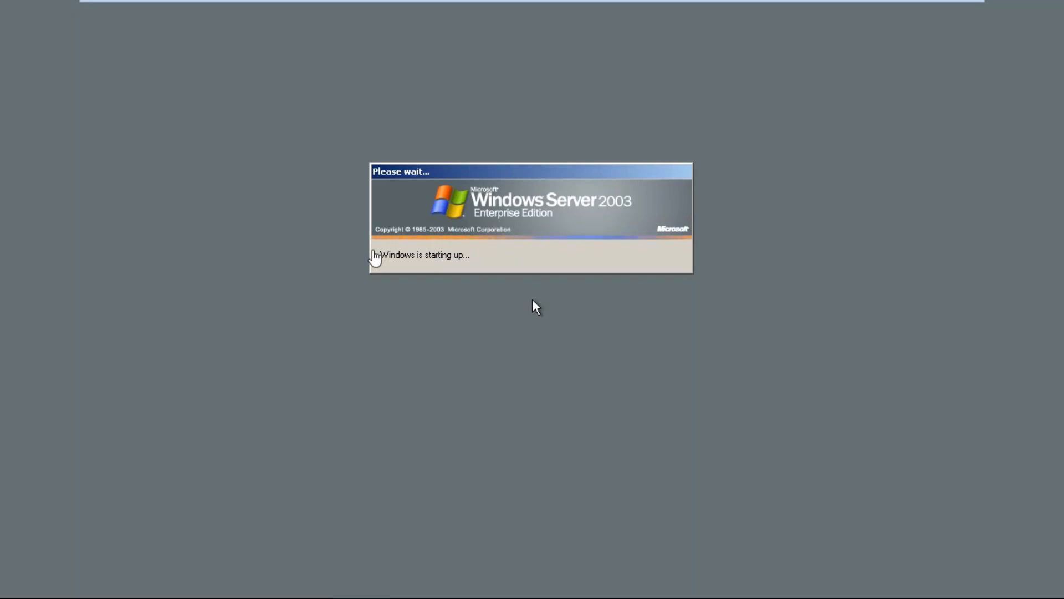
# Snip the area around the Welcome to Windows dialog in the virtual machine and close the Snipping Tool without saving
pyautogui.moveTo(913, 17)
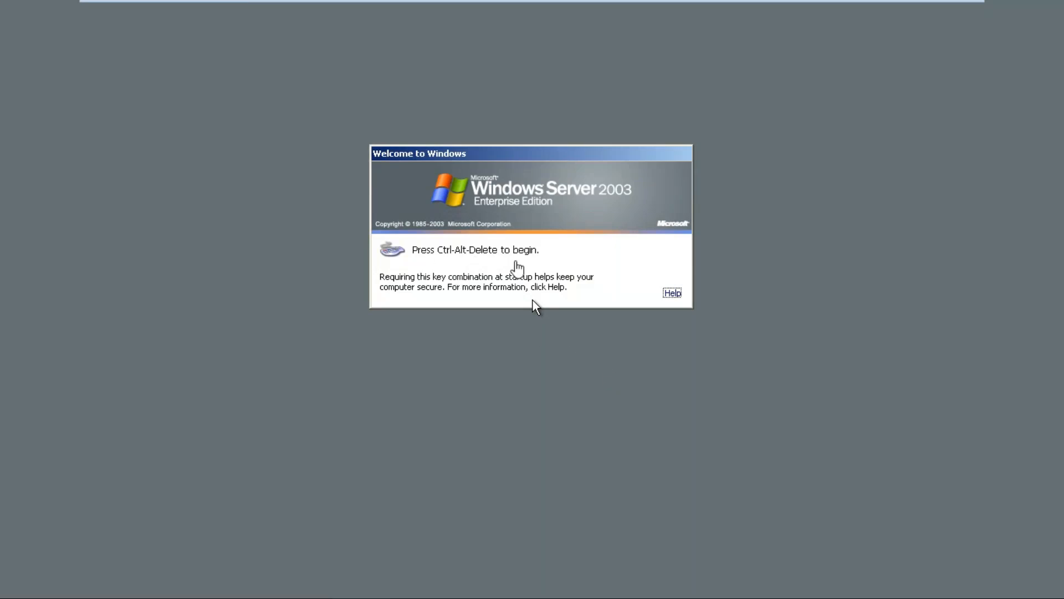
pyautogui.hotkey('alt', 'Tab')
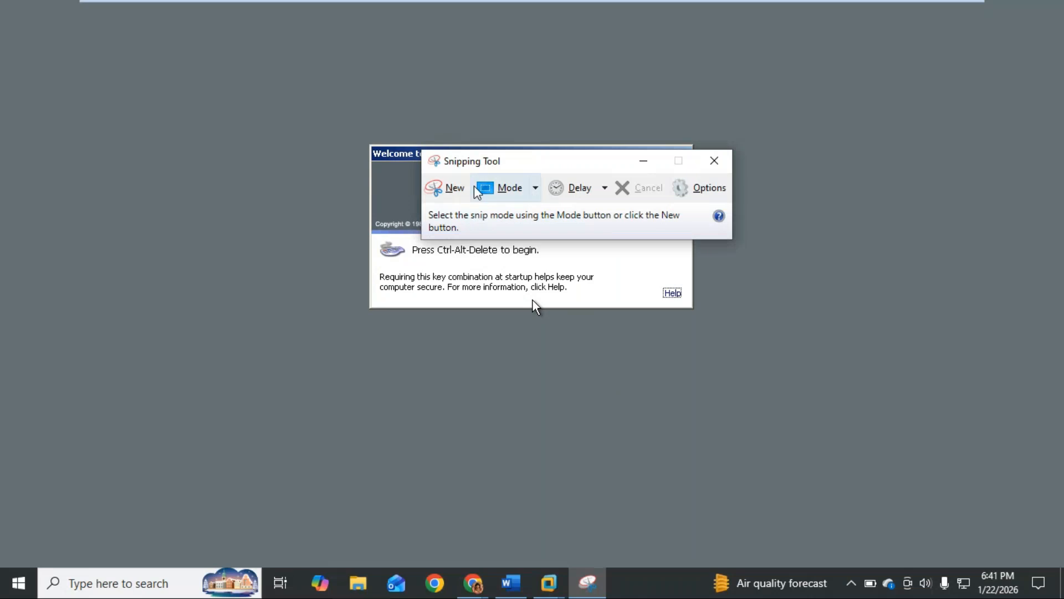
pyautogui.click(456, 191)
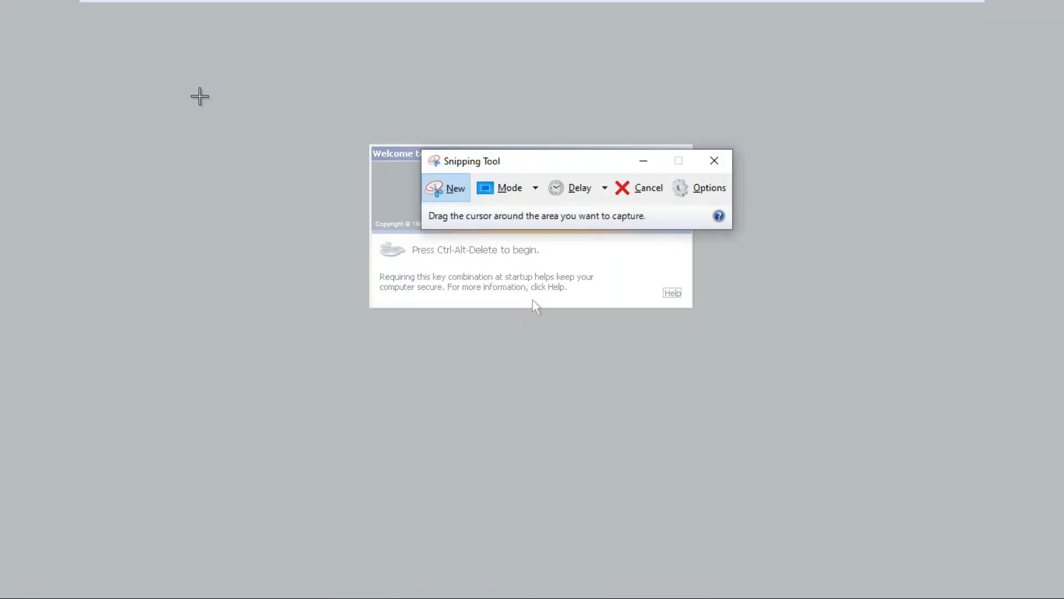
pyautogui.moveTo(144, 58); pyautogui.dragTo(920, 500)
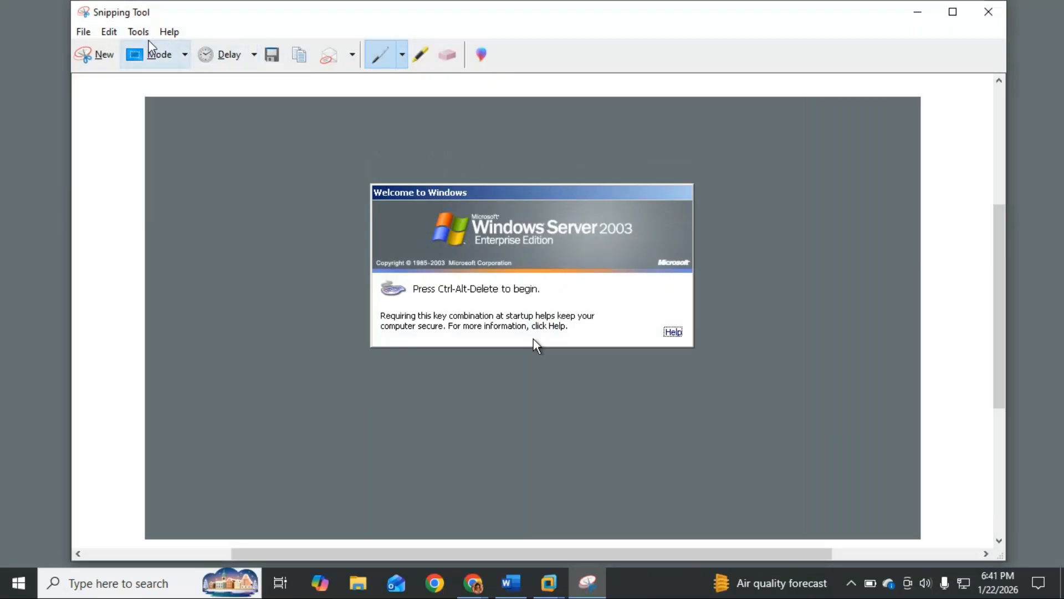
pyautogui.click(988, 12)
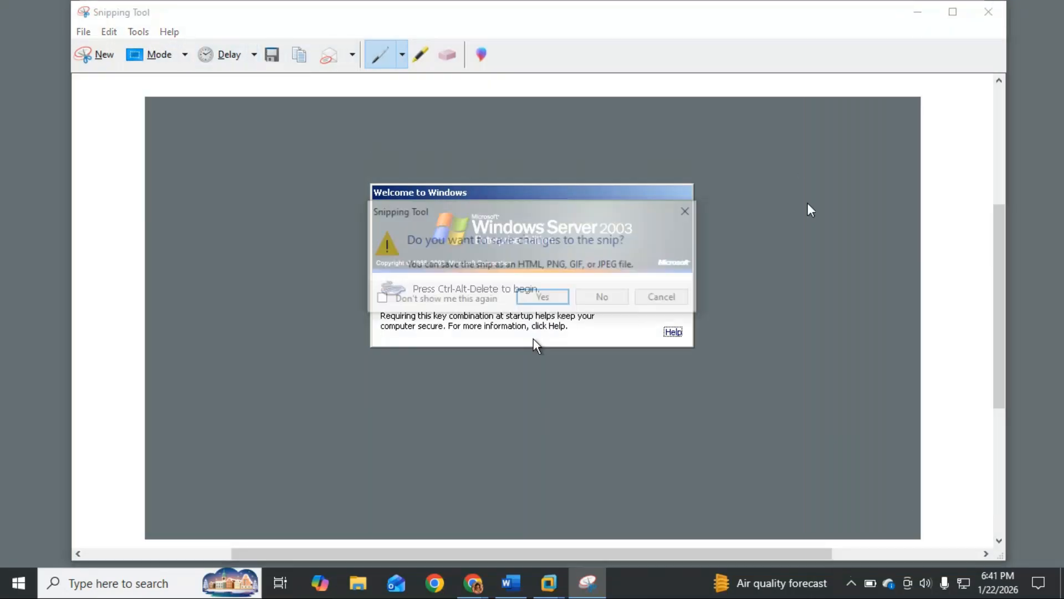
pyautogui.click(602, 299)
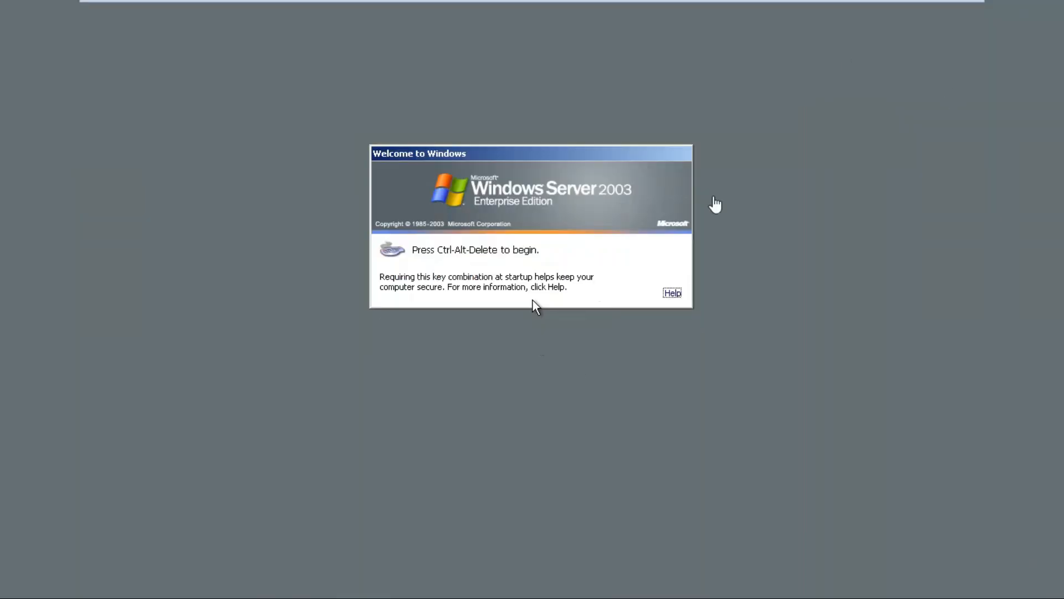
# Switch to Word, add the line "Step 2" below the power-on instruction and start a new paragraph
pyautogui.click(599, 546)
pyautogui.write('Step 2')
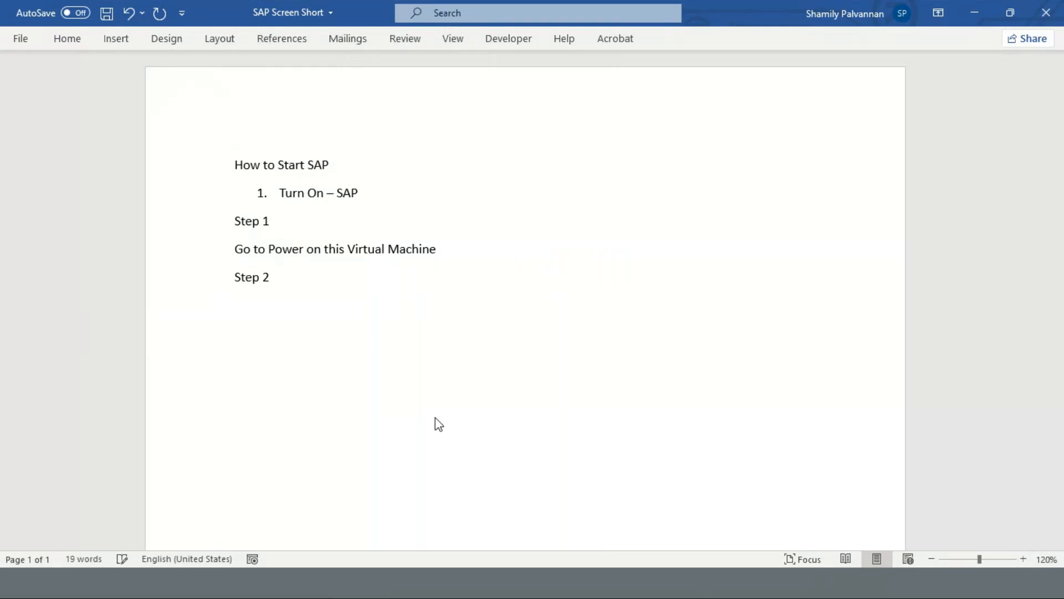
pyautogui.press('Return')
# Enter "You will find 2 mouse point" below "Step 2", checking the pointers in the virtual machine
pyautogui.write('You will find 2 mo')
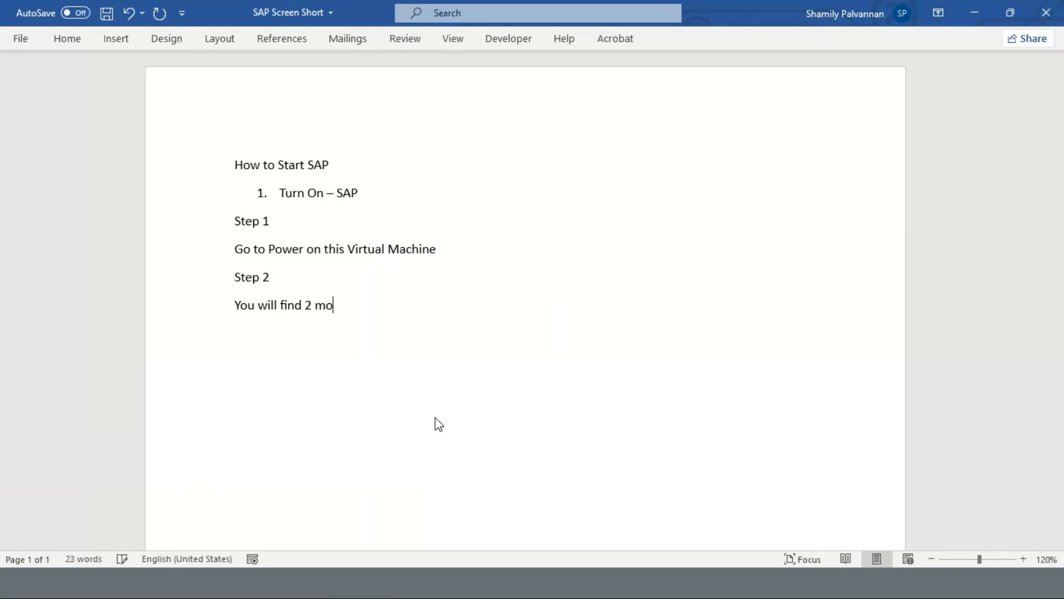
pyautogui.write('uce')
pyautogui.press('BackSpace')
pyautogui.press('BackSpace')
pyautogui.write('se pint')
pyautogui.press('BackSpace')
pyautogui.press('BackSpace')
pyautogui.press('BackSpace')
pyautogui.write('oint')
pyautogui.hotkey('alt', 'Tab')
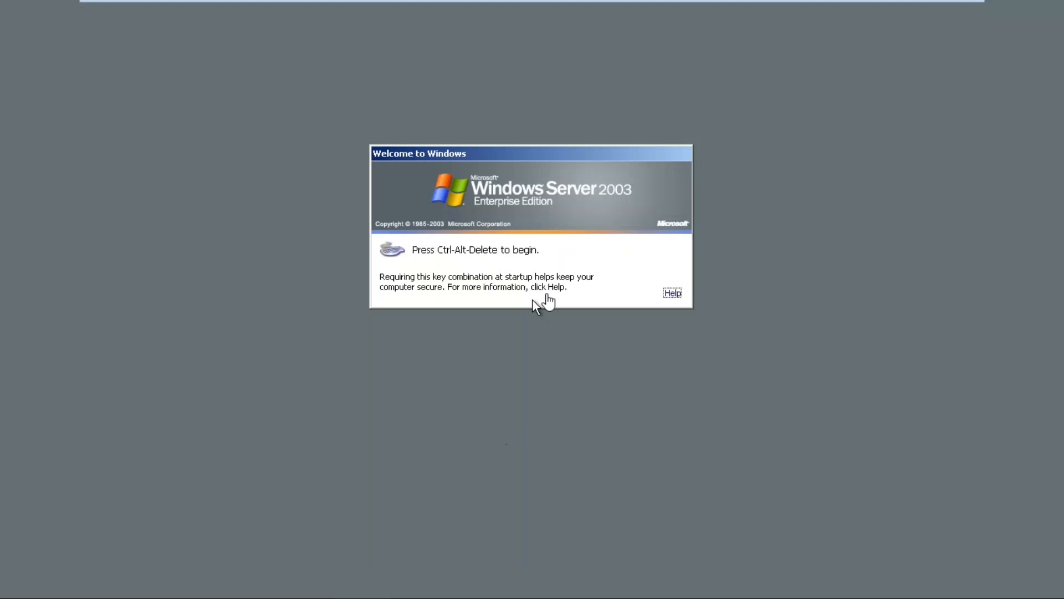
pyautogui.hotkey('alt', 'Tab')
# Extend the mouse point line with an arrow and "convert to 1 Mouse point" and start a new paragraph
pyautogui.press('Return')
pyautogui.press('BackSpace')
pyautogui.write('-')
pyautogui.press('Return')
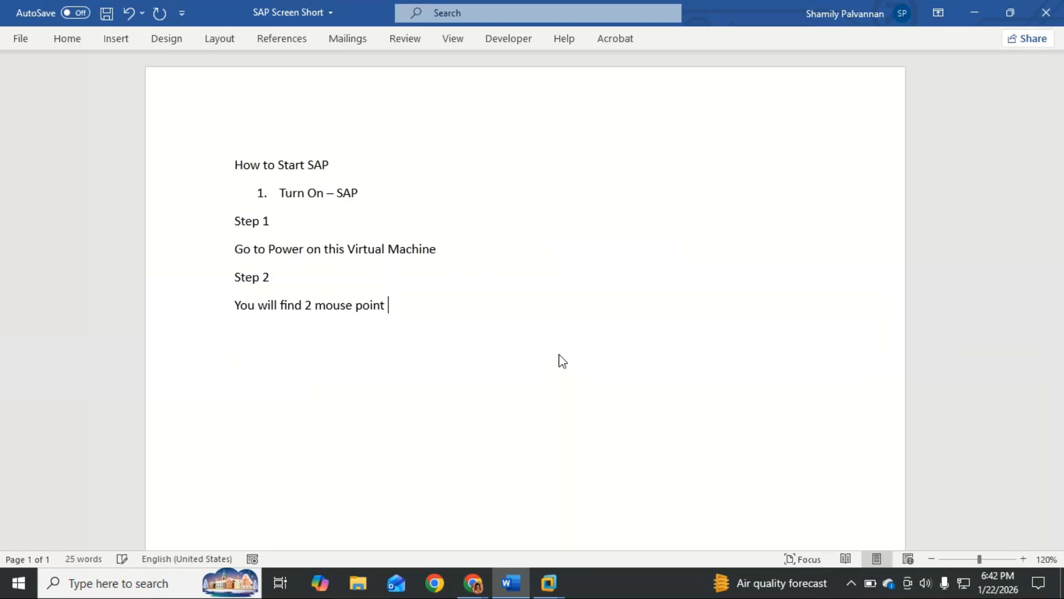
pyautogui.write('--> co')
pyautogui.write('nver ')
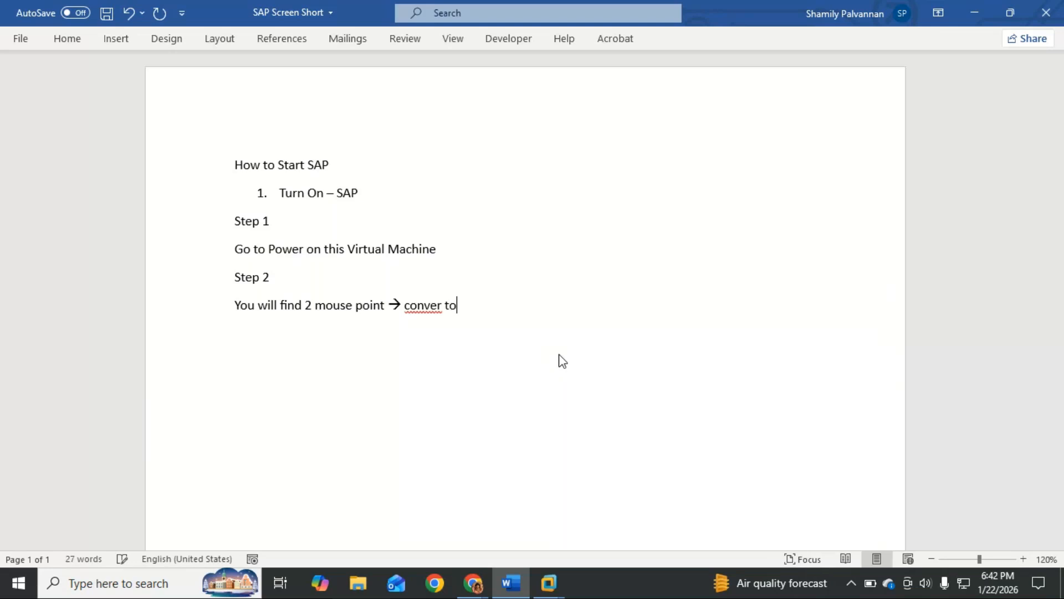
pyautogui.write('to 1 M')
pyautogui.write('ounc')
pyautogui.press('BackSpace')
pyautogui.press('BackSpace')
pyautogui.press('BackSpace')
pyautogui.write('uce')
pyautogui.press('BackSpace')
pyautogui.press('BackSpace')
pyautogui.write('se point')
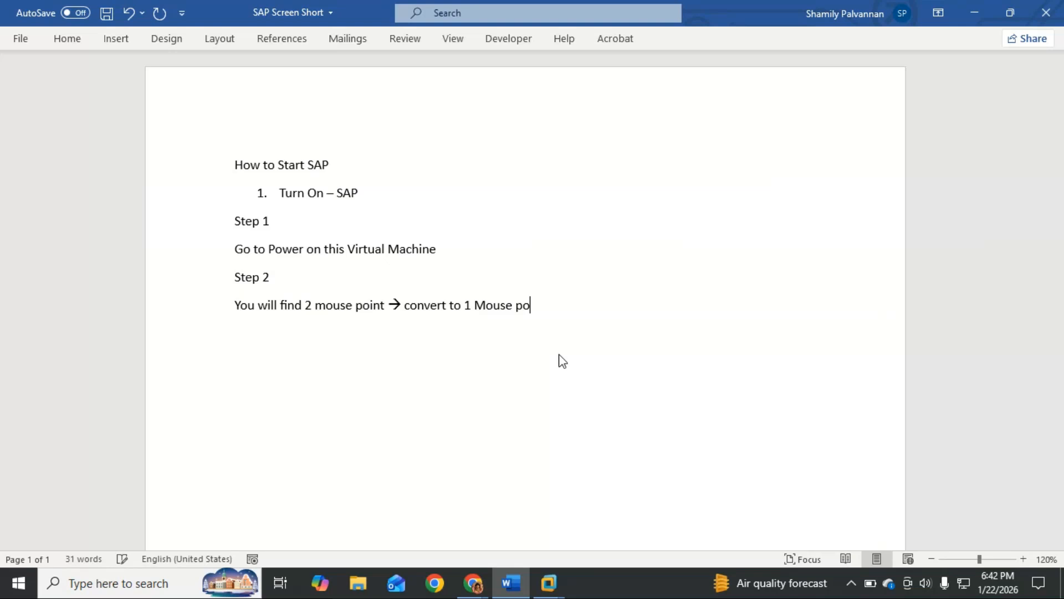
pyautogui.press('Return')
# Merge the two mouse pointers into one in the ECC virtual machine and minimize it to return to Word
pyautogui.hotkey('alt', 'Tab')
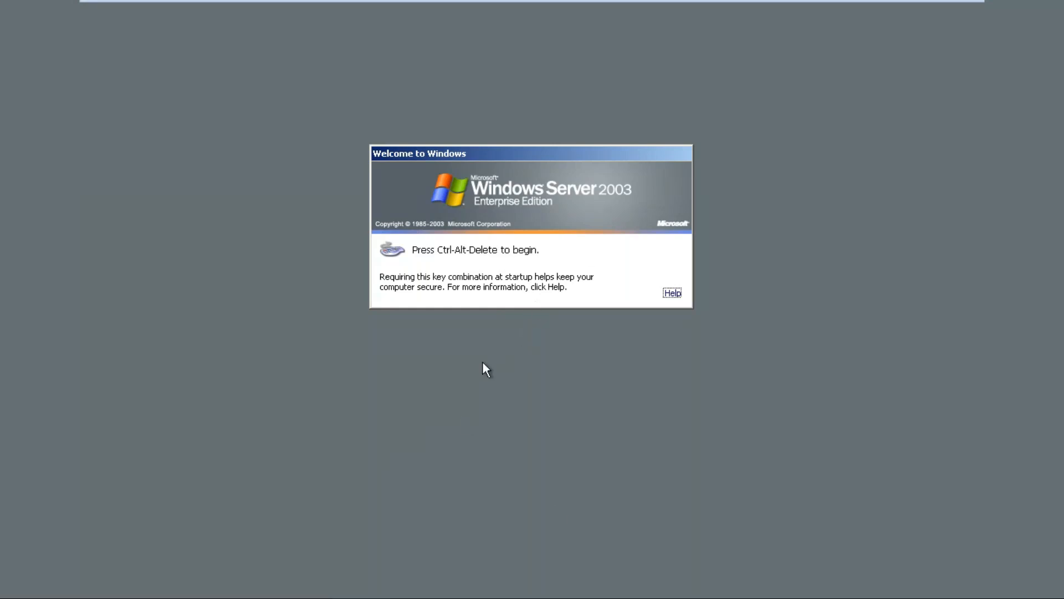
pyautogui.moveTo(933, 2)
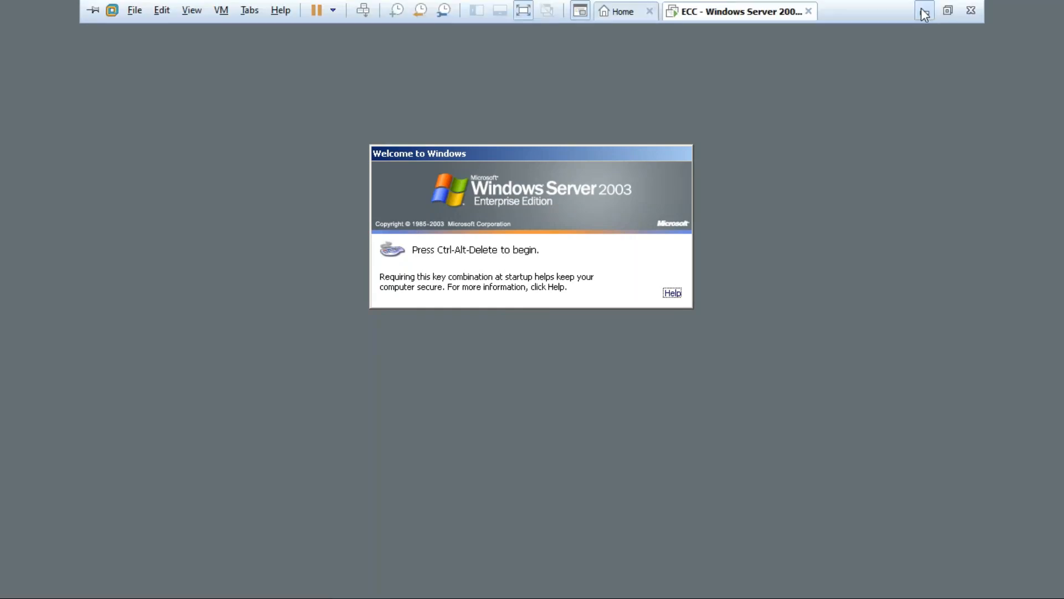
pyautogui.click(925, 13)
# Enter "Take 1 point and click on other Mouse point" on the new line below the mouse point instruction
pyautogui.write('take')
pyautogui.write(' 1 po')
pyautogui.write('int and cli')
pyautogui.write('nt')
pyautogui.press('BackSpace')
pyautogui.press('BackSpace')
pyautogui.press('BackSpace')
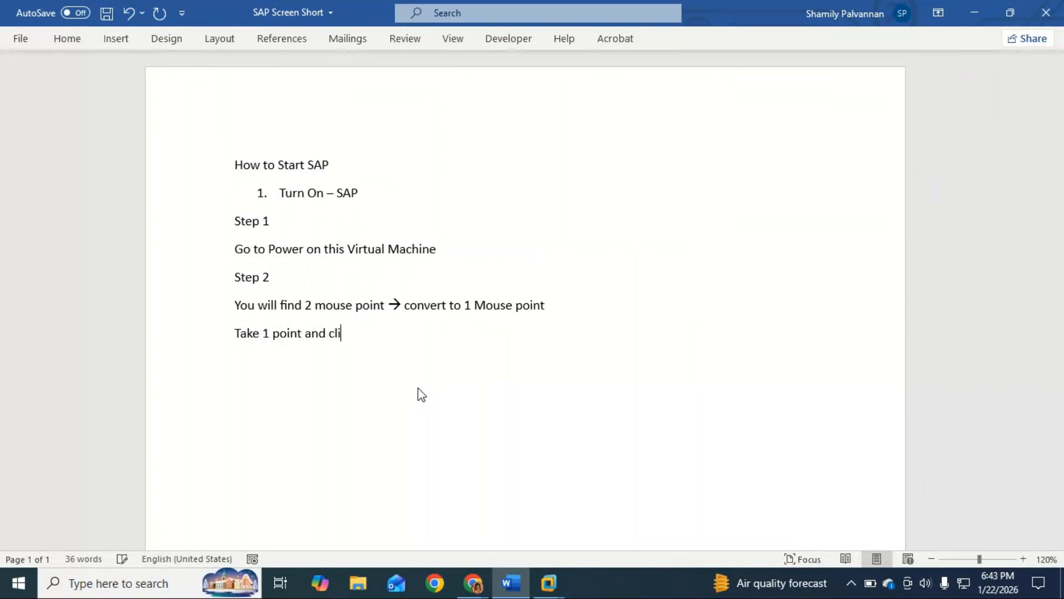
pyautogui.write('ck on other Mouse p')
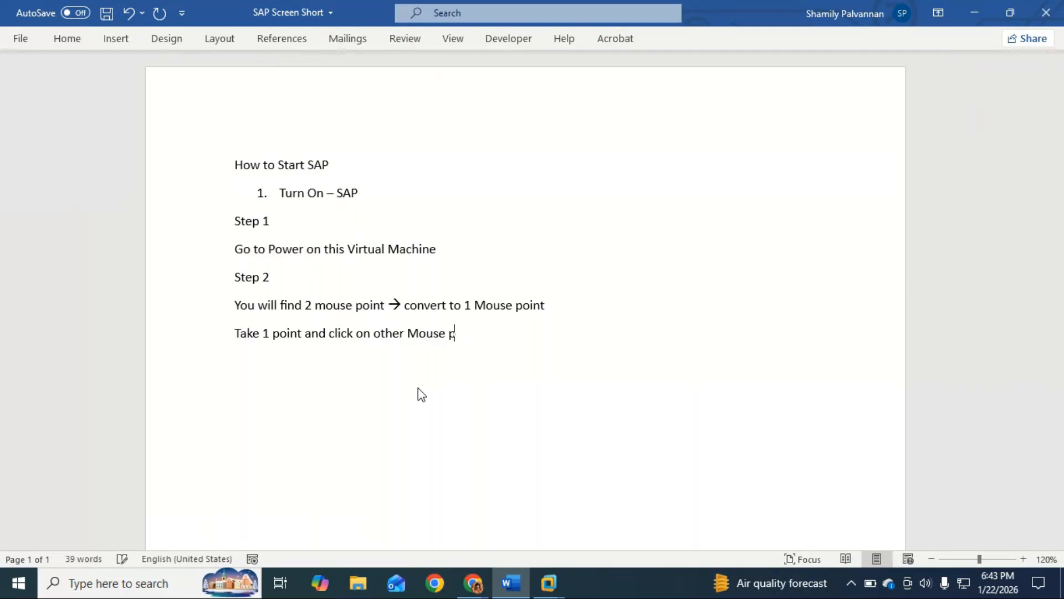
pyautogui.write('oint ')
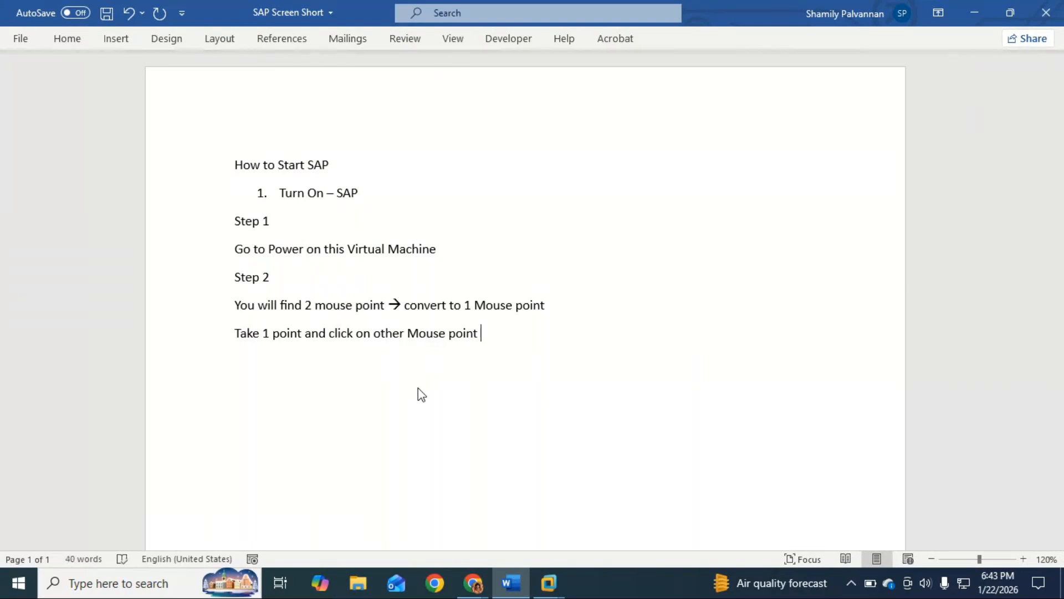
pyautogui.write('- to make')
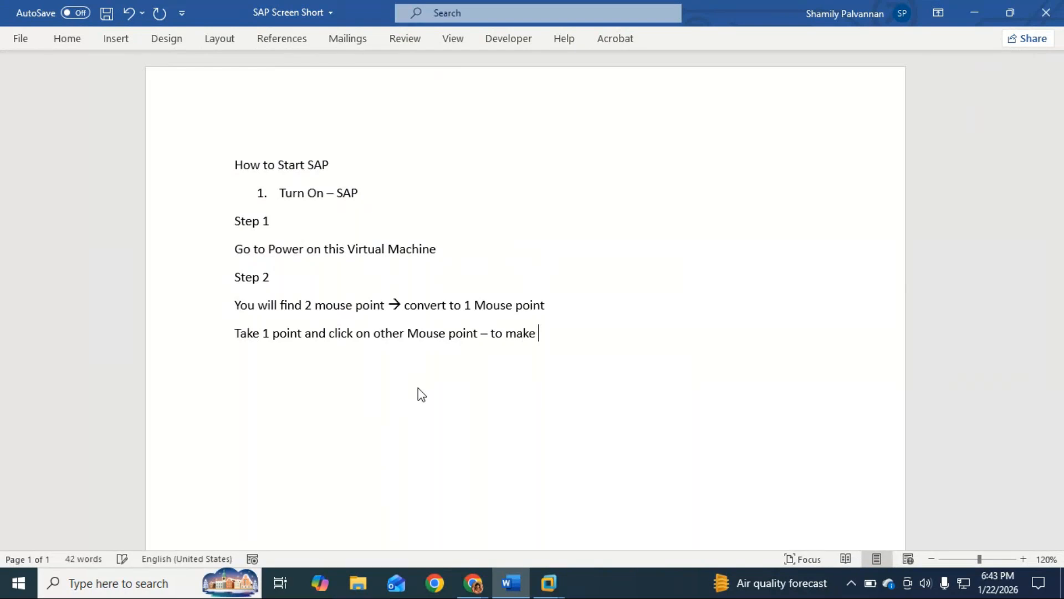
pyautogui.write(' it as 1')
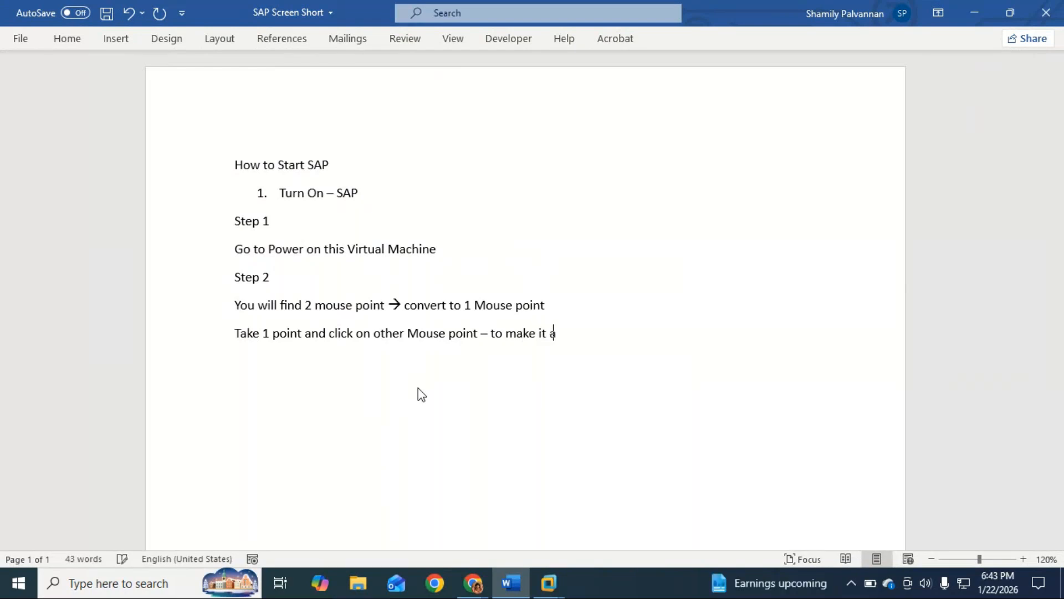
# Complete the line with "– to make it as 1" and add the line "Step 3" below it
pyautogui.press('Return')
pyautogui.write('Step 3')
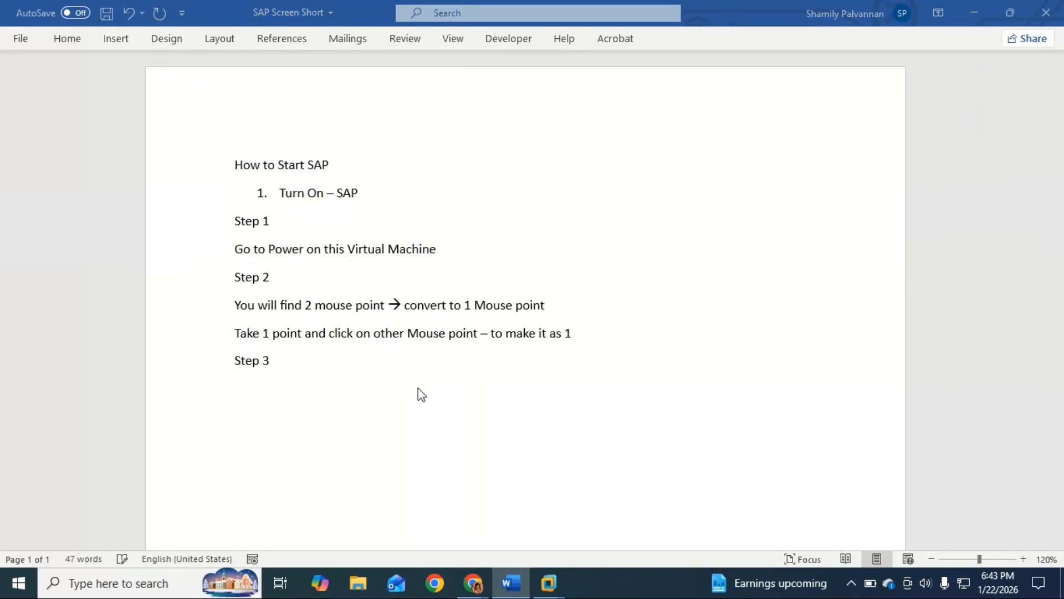
# Bring up the Log On to Windows dialog in the ECC virtual machine and minimize the machine to return to Word
pyautogui.hotkey('alt', 'Tab')
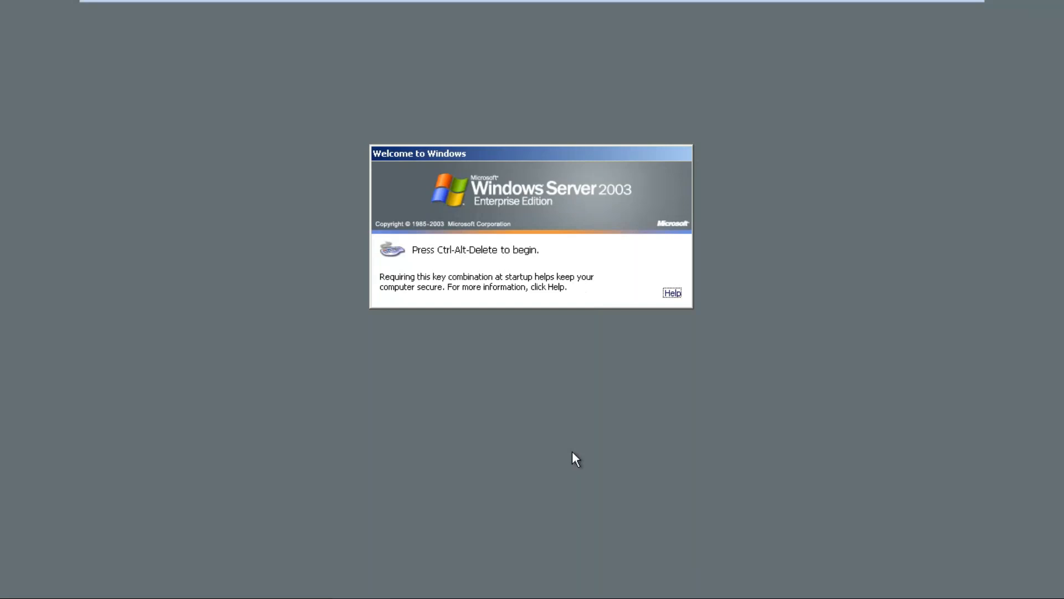
pyautogui.hotkey('ctrl', 'alt', 'Delete')
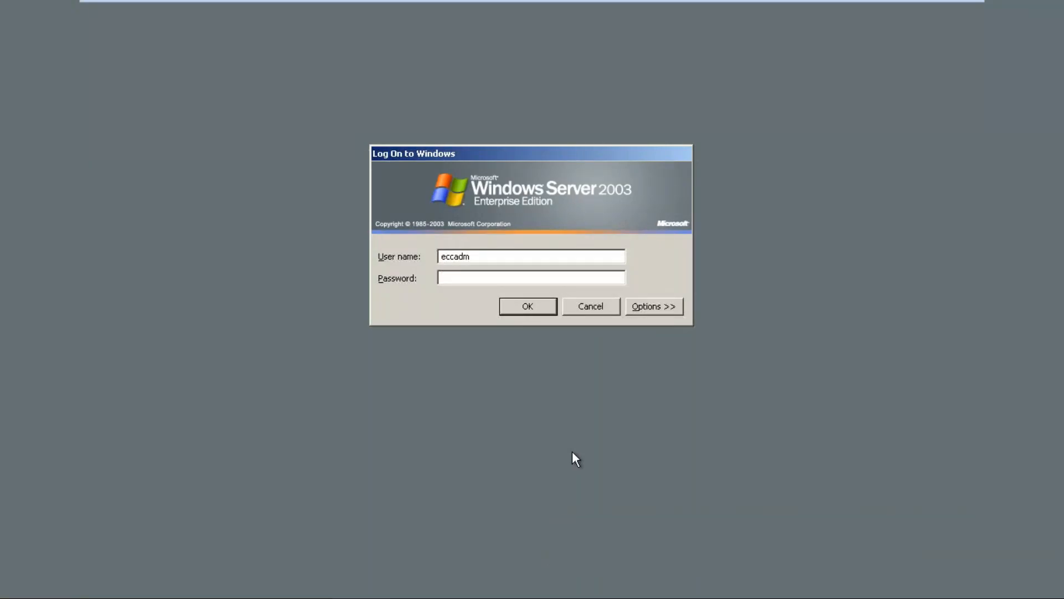
pyautogui.moveTo(824, 2)
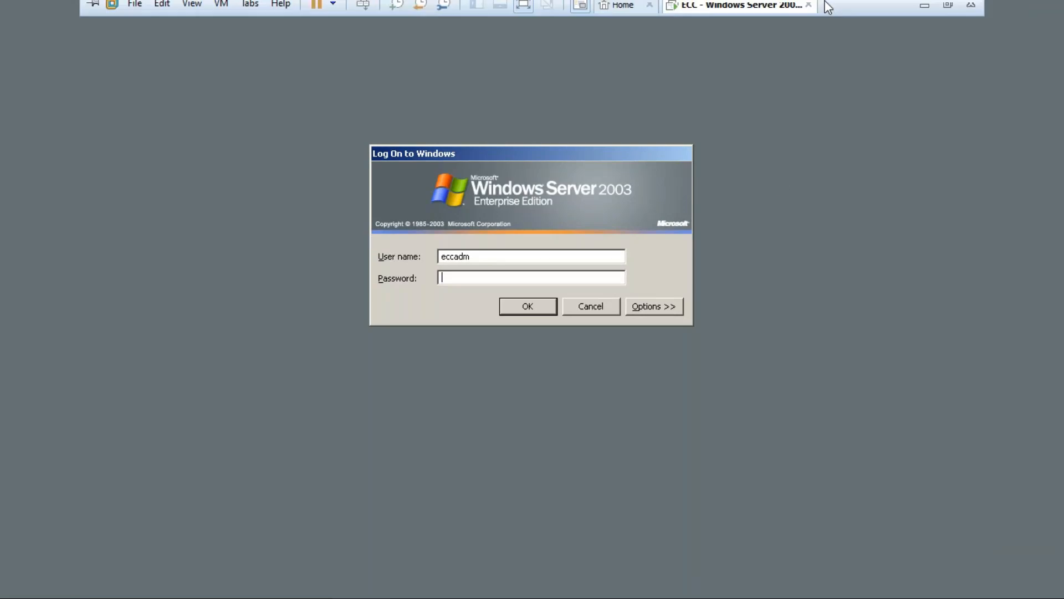
pyautogui.click(923, 15)
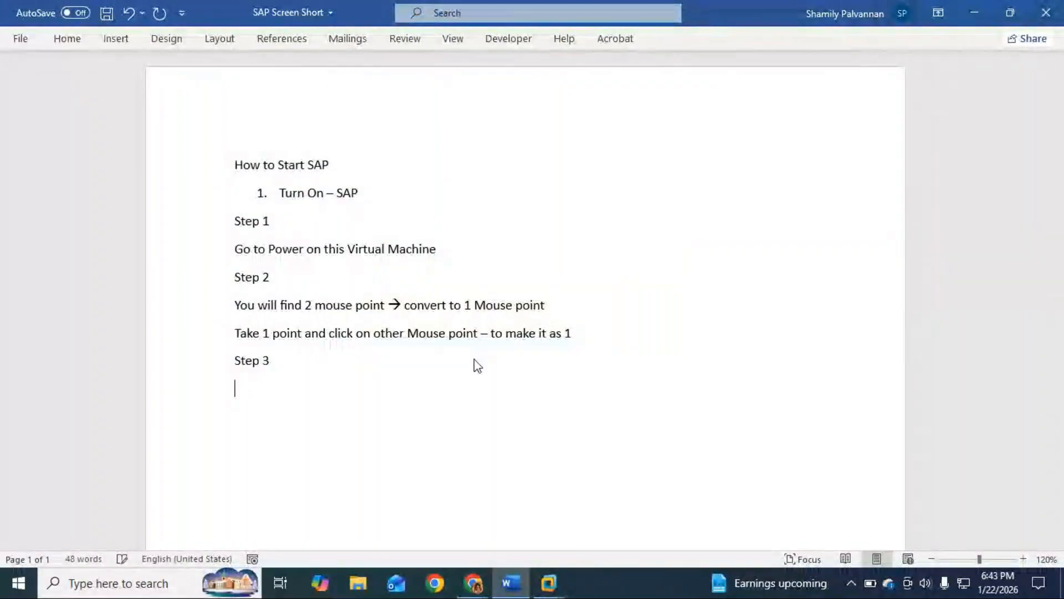
# Enter the instruction "Press Ctrl + Alt + Del" below "Step 3" and start a new paragraph
pyautogui.write('Press Ctl')
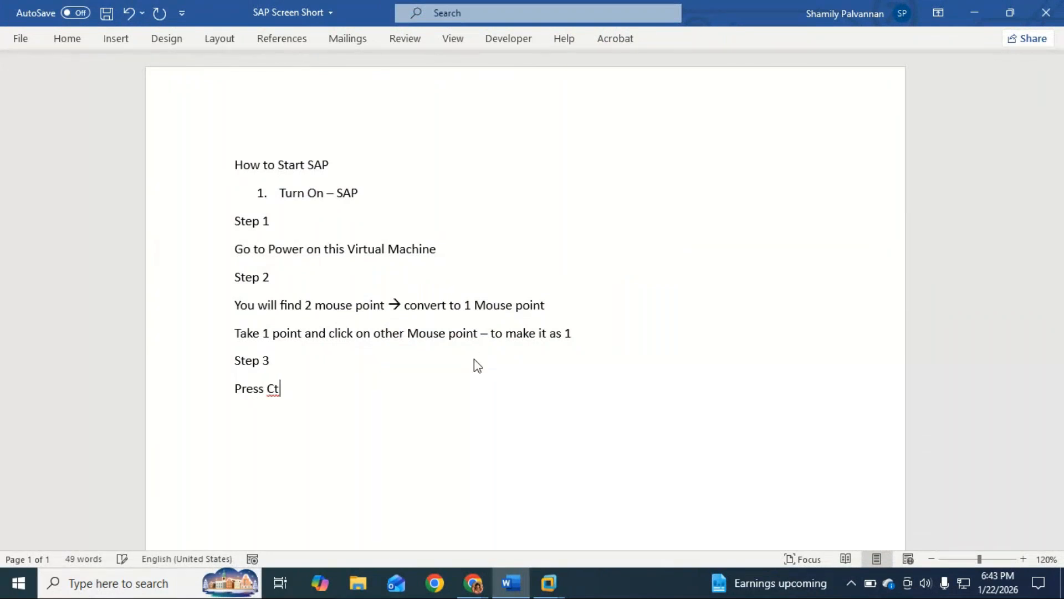
pyautogui.write('rl + Alt + ')
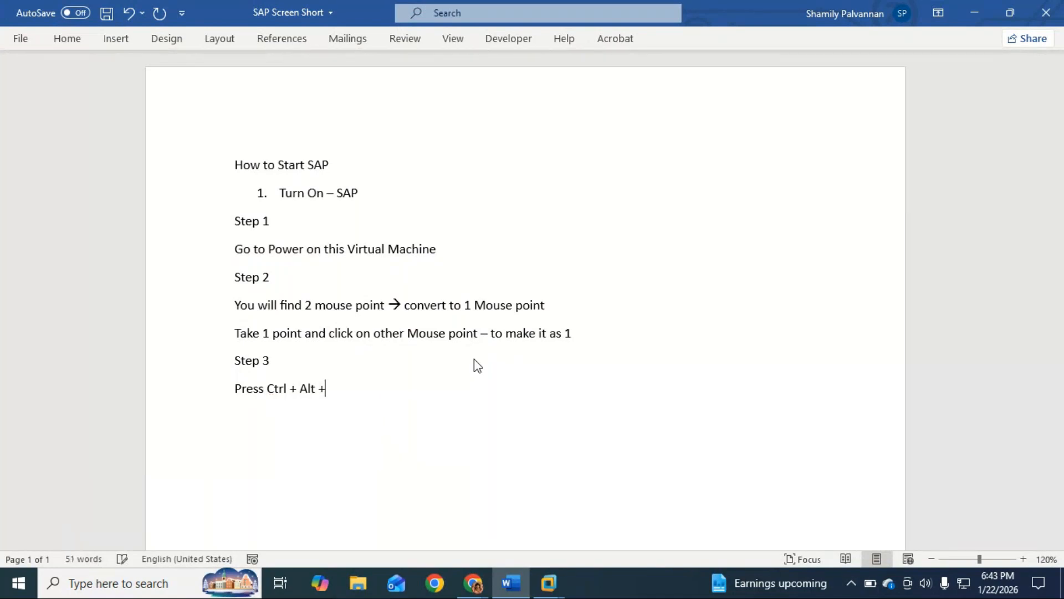
pyautogui.write('Del')
pyautogui.press('Return')
# Add the line "Or" and, below it, the alternative instruction "Press Ctrl + Alt + Insert"
pyautogui.write('or')
pyautogui.press('Return')
pyautogui.write('Press Cltr')
pyautogui.press('BackSpace')
pyautogui.press('BackSpace')
pyautogui.press('BackSpace')
pyautogui.press('BackSpace')
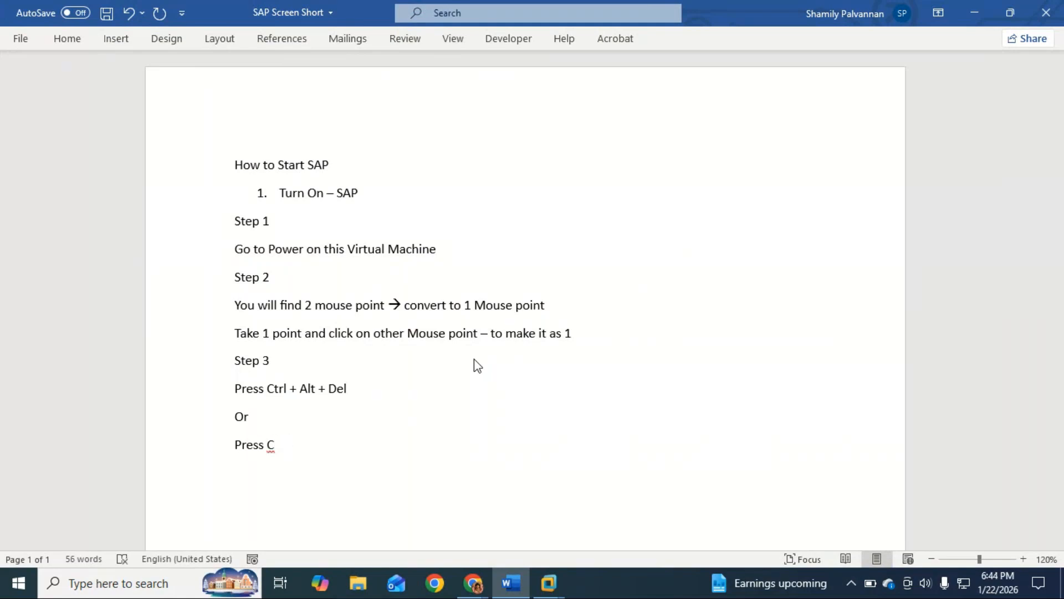
pyautogui.write('trl + Alt + Insert')
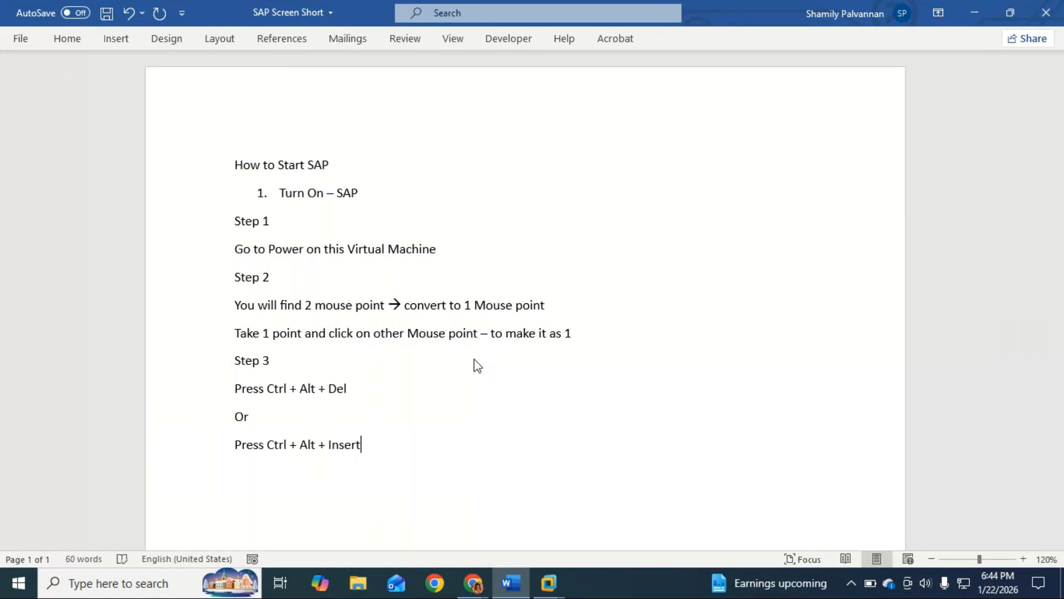
# Check the Log On to Windows dialog in the ECC virtual machine and add the line "Step 4" to the Word document
pyautogui.press('Return')
pyautogui.hotkey('alt', 'Tab')
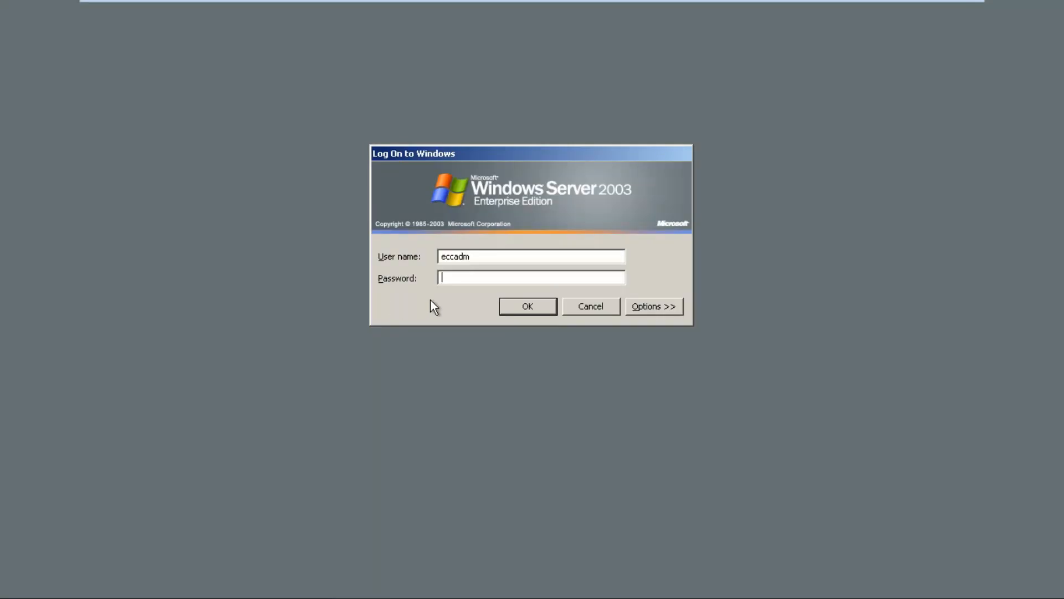
pyautogui.click(923, 12)
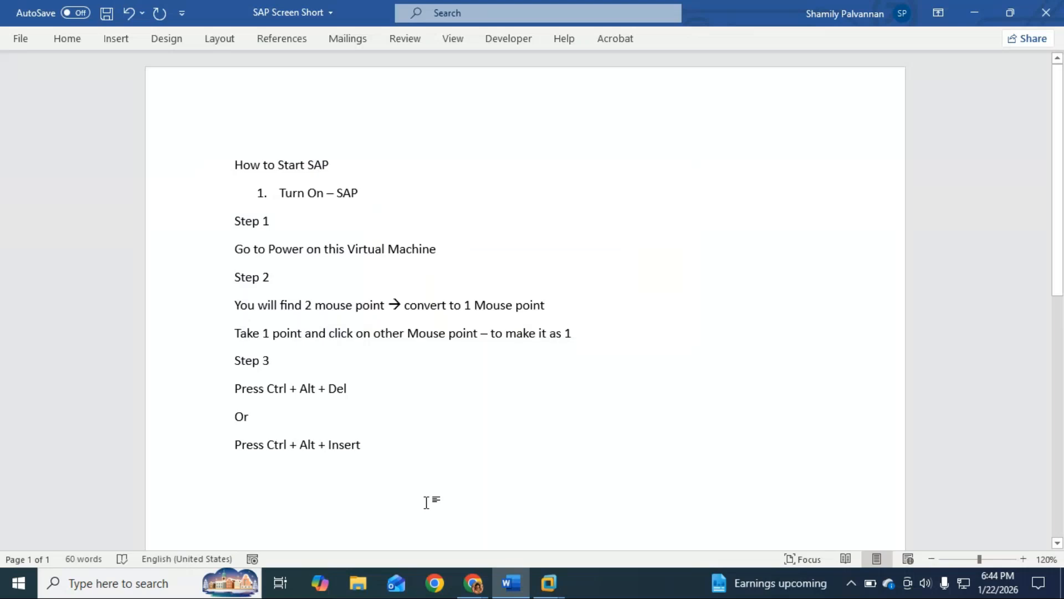
pyautogui.write('Step ')
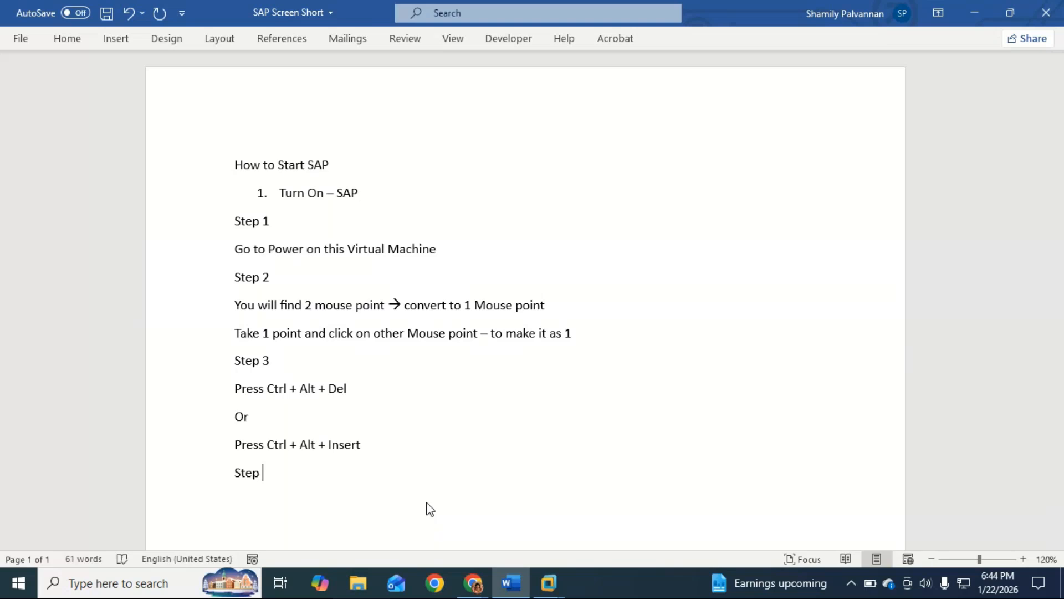
pyautogui.write('4')
pyautogui.press('Return')
# Start the line "User name -" below "Step 4"
pyautogui.write('User mane')
pyautogui.press('BackSpace')
pyautogui.press('BackSpace')
pyautogui.press('BackSpace')
pyautogui.press('BackSpace')
pyautogui.write('name -')
# Check the user name in the virtual machine's logon dialog and complete the "User name" line in Word with "eccadm"
pyautogui.hotkey('alt', 'Tab')
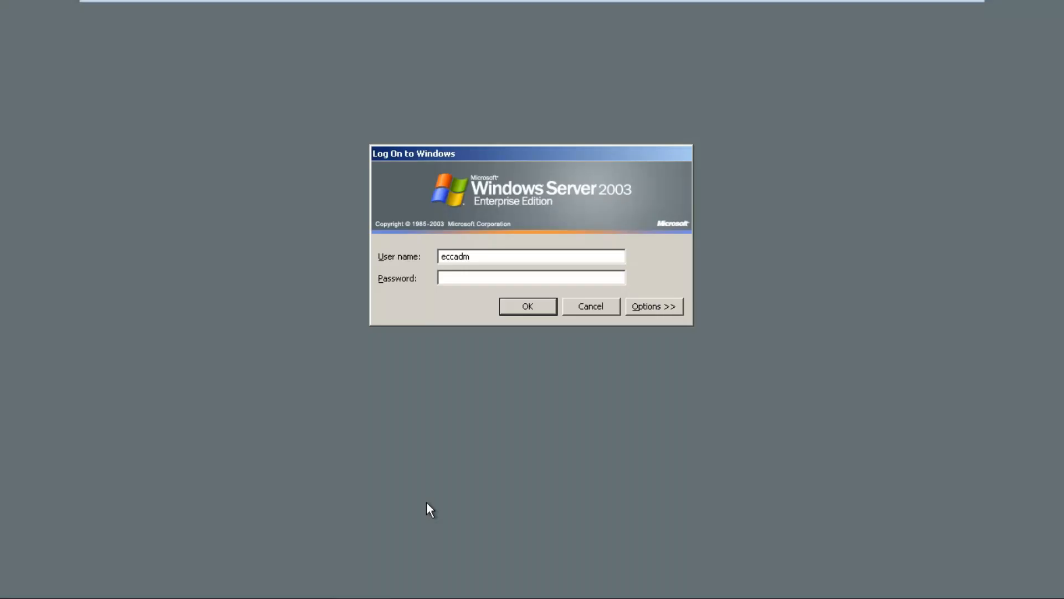
pyautogui.moveTo(906, 1)
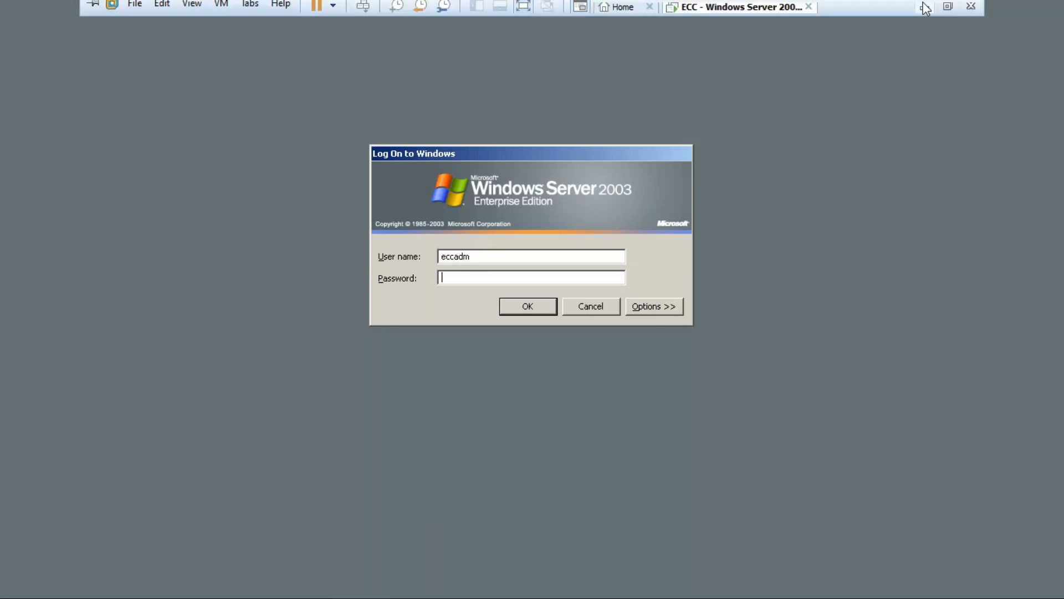
pyautogui.click(925, 11)
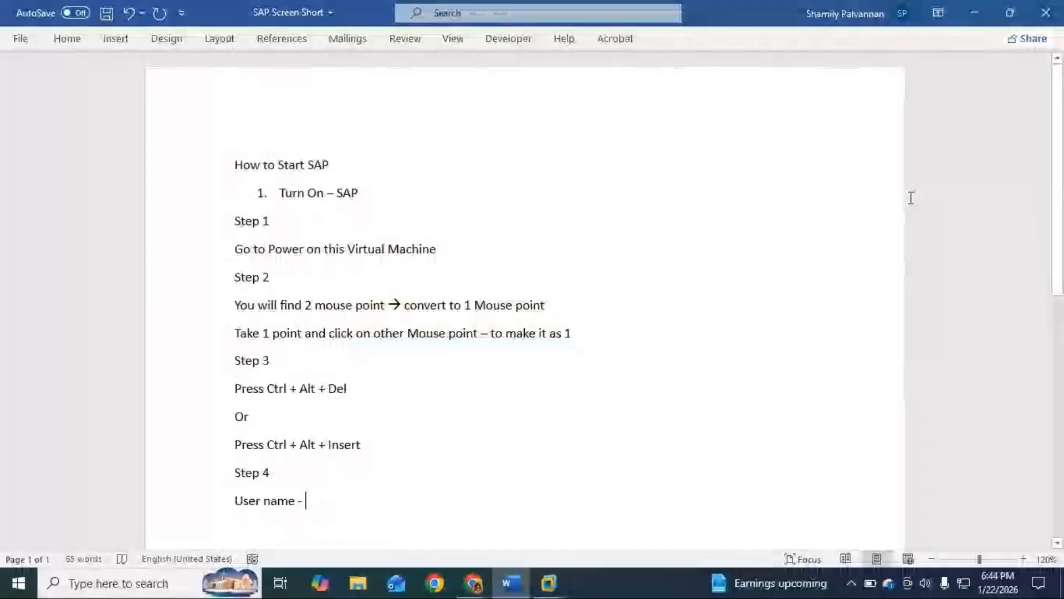
pyautogui.write('eccadm')
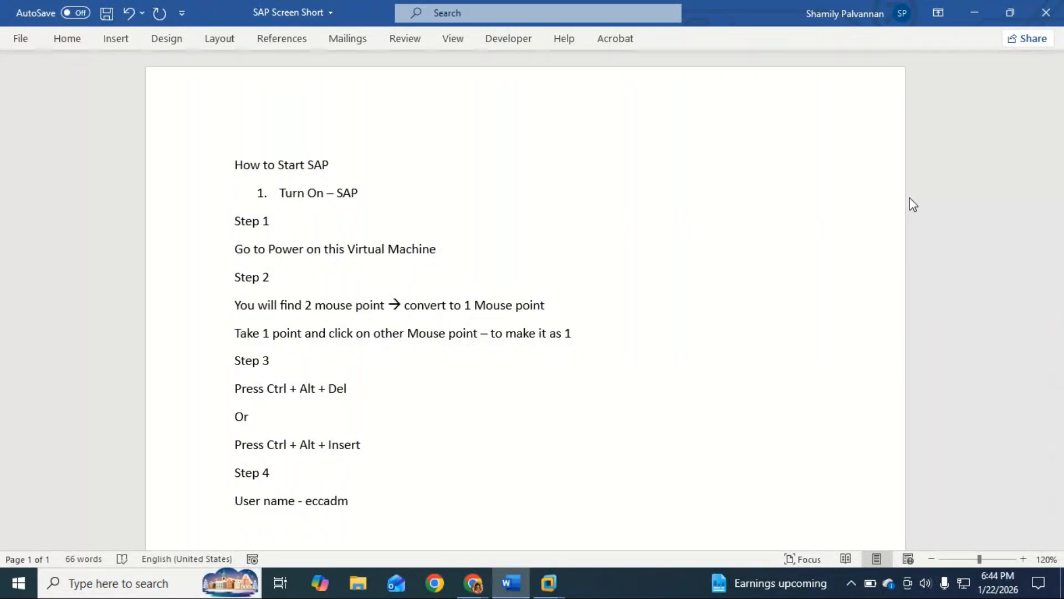
# Add a line labelled "Paswword" below the user name and enter the logon password after a dash
pyautogui.press('Return')
pyautogui.press('BackSpace')
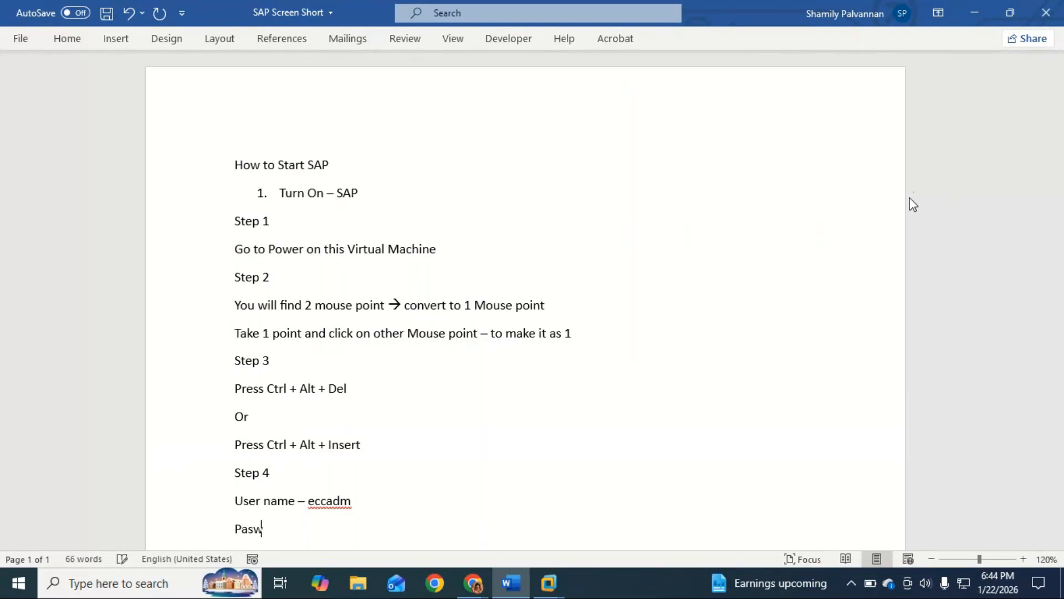
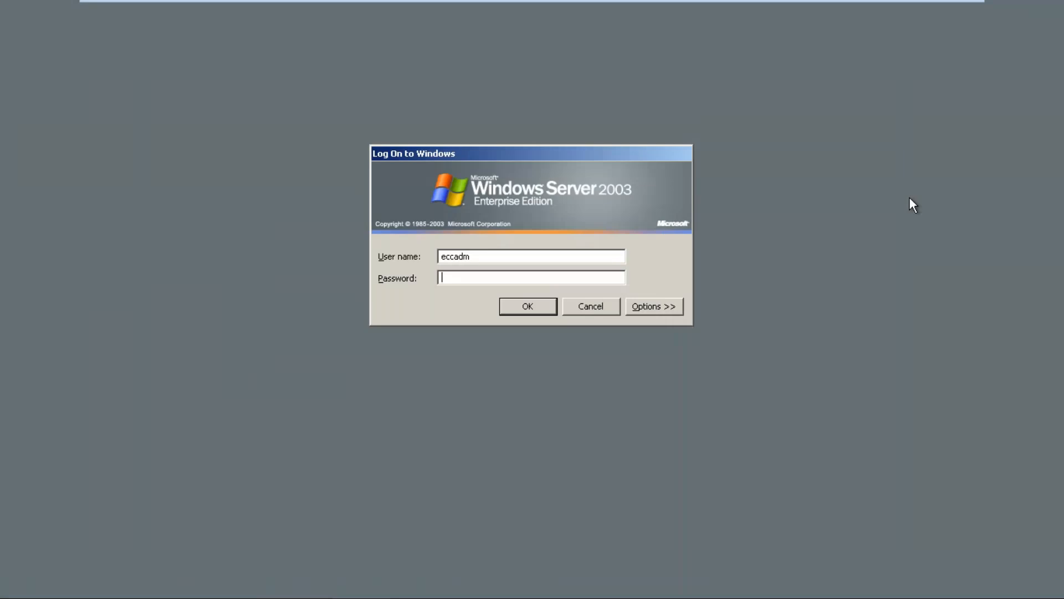
# Try to log on to Windows in the virtual machine as eccadm with the account password
pyautogui.press('Return')
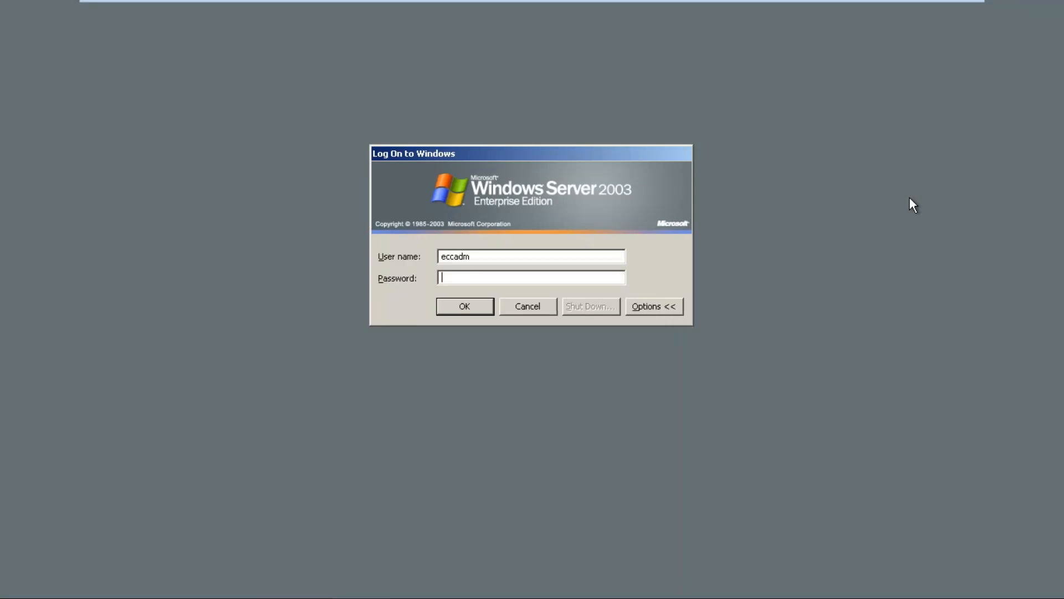
# Log on by re-entering the account password and give "Power Failure: Environment" as the reason for the unexpected shutdown
pyautogui.press('Return')
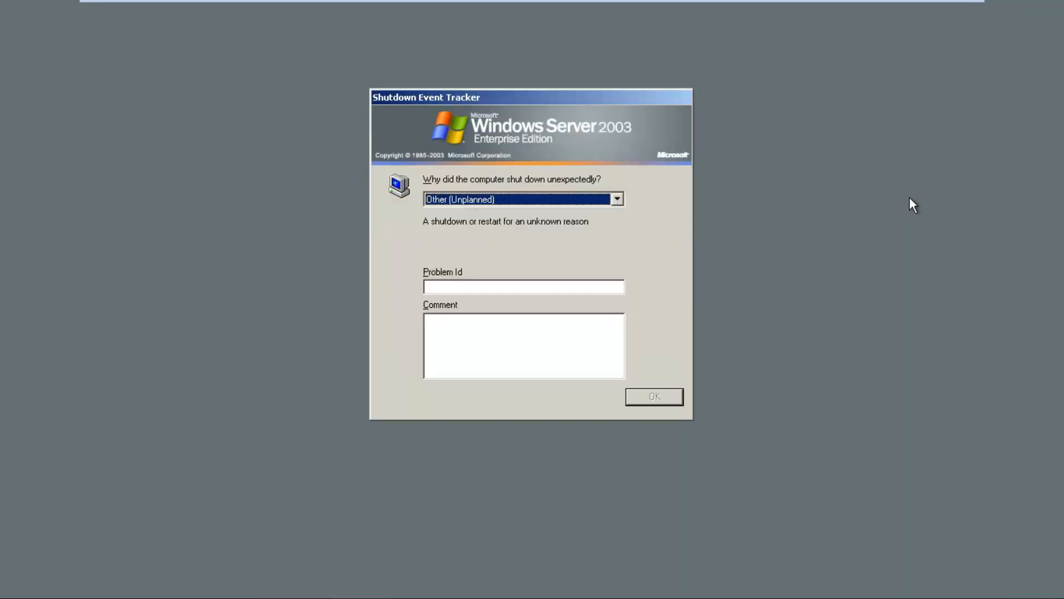
pyautogui.press('Down')
pyautogui.press('Down')
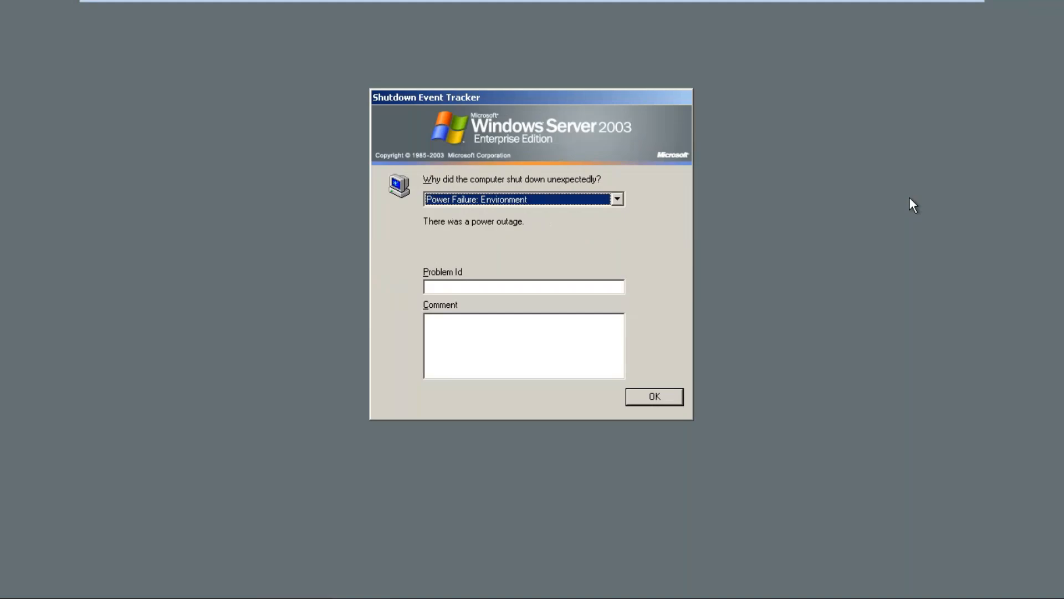
pyautogui.press('Return')
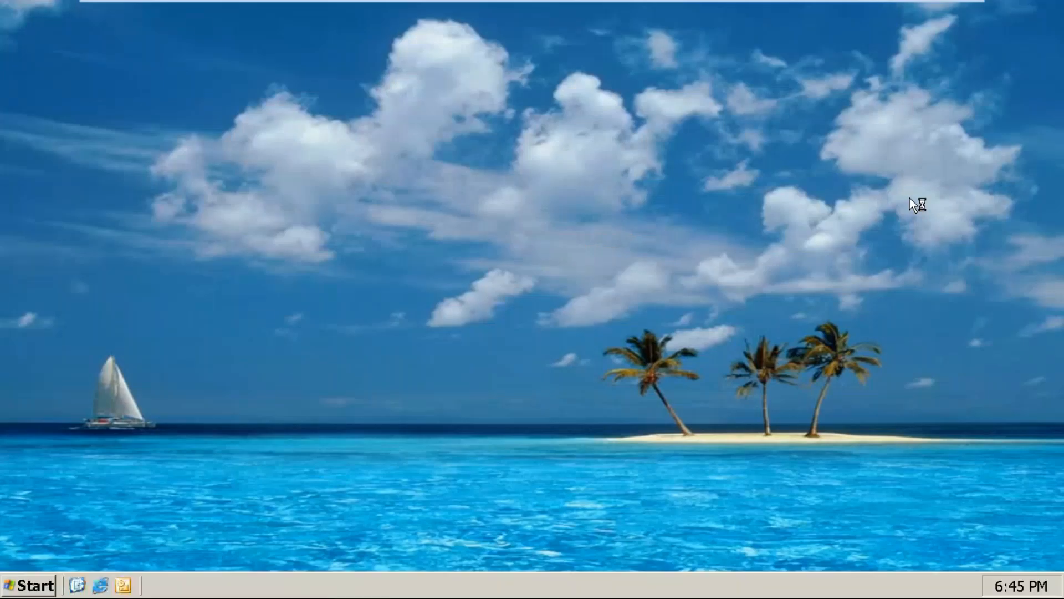
# Minimize the virtual machine to return to Word and start a new line with "Now you will be able to"
pyautogui.click(924, 11)
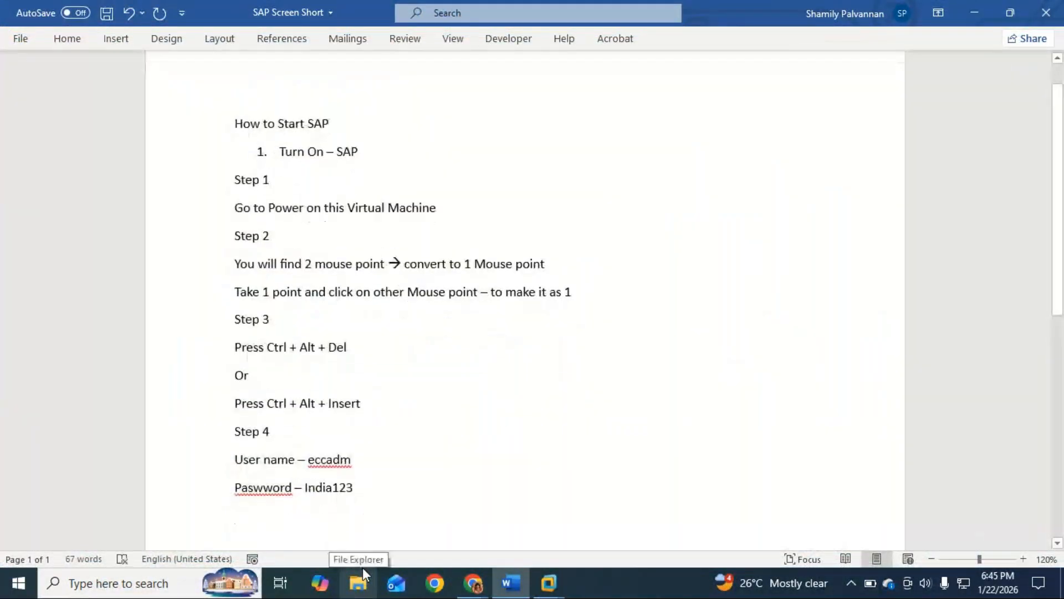
pyautogui.press('Return')
pyautogui.write('n')
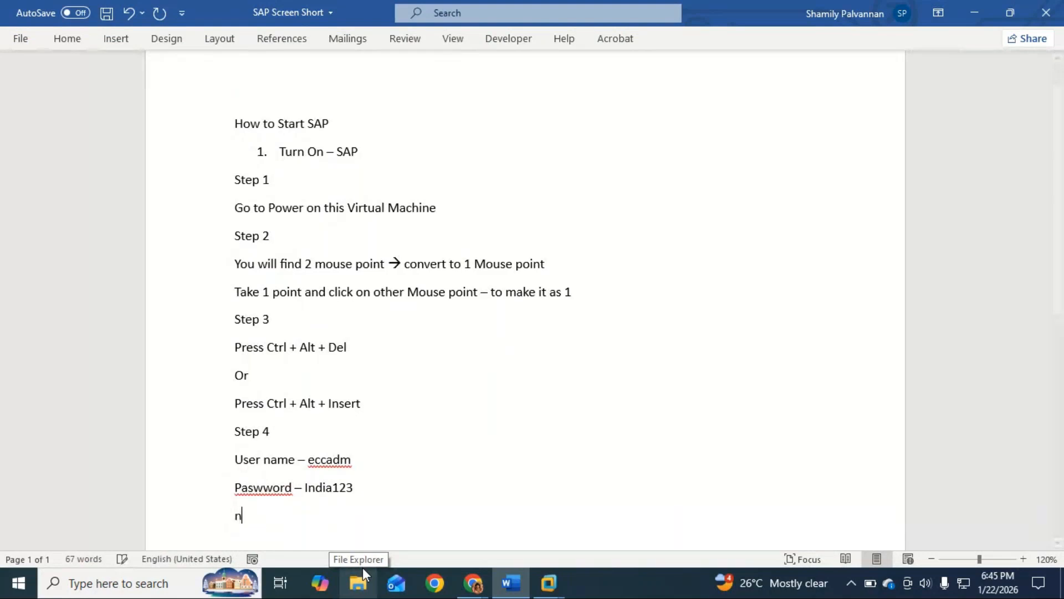
pyautogui.write('ow you will ')
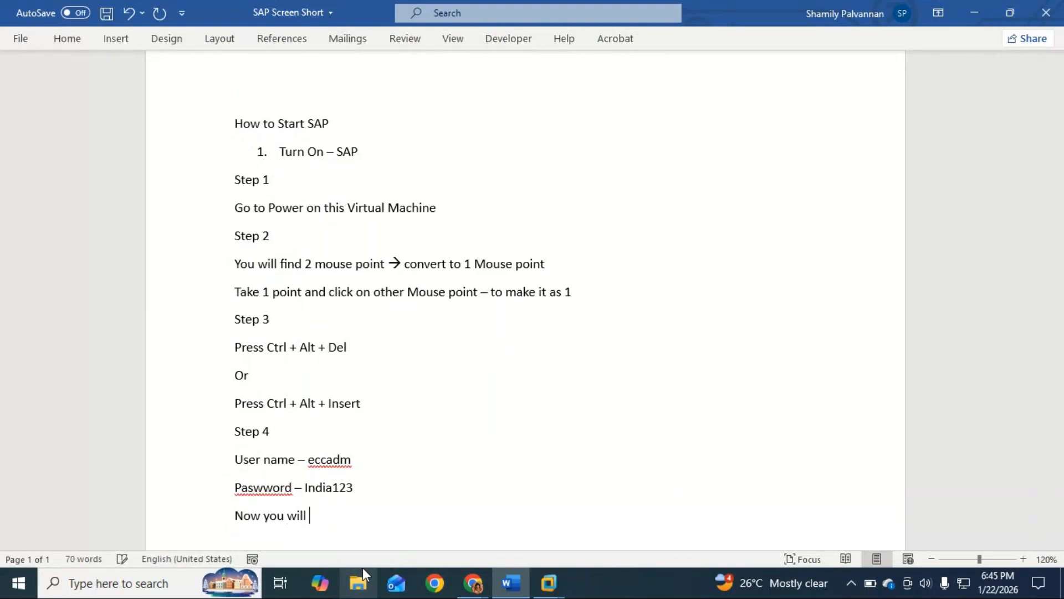
pyautogui.write('be able to s')
pyautogui.press('BackSpace')
# Complete the sentence with "view Windows Desktop"
pyautogui.write('biew')
pyautogui.press('BackSpace')
pyautogui.press('BackSpace')
pyautogui.press('BackSpace')
pyautogui.press('BackSpace')
pyautogui.write('view ')
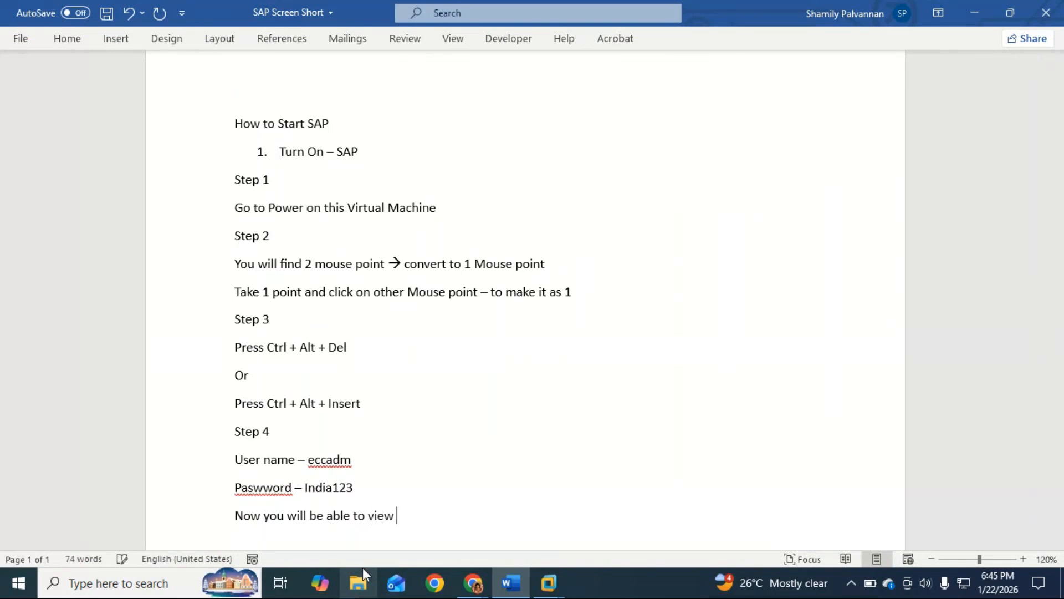
pyautogui.write('Windows Deskt')
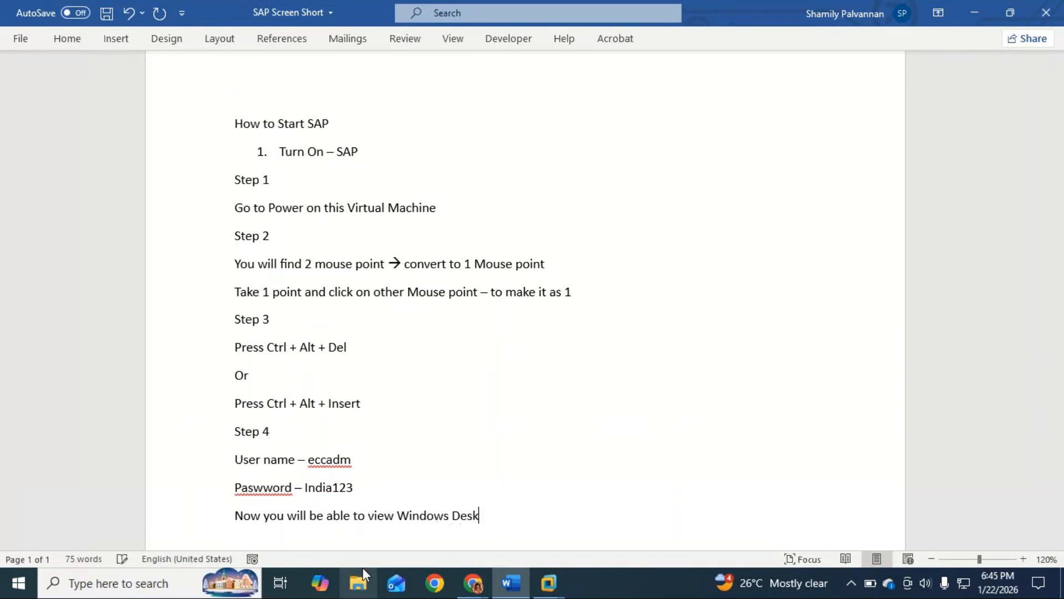
pyautogui.write('op')
# In the ECC virtual machine, open the SAP Management Console from the desktop and maximize its inner console window
pyautogui.hotkey('alt', 'Tab')
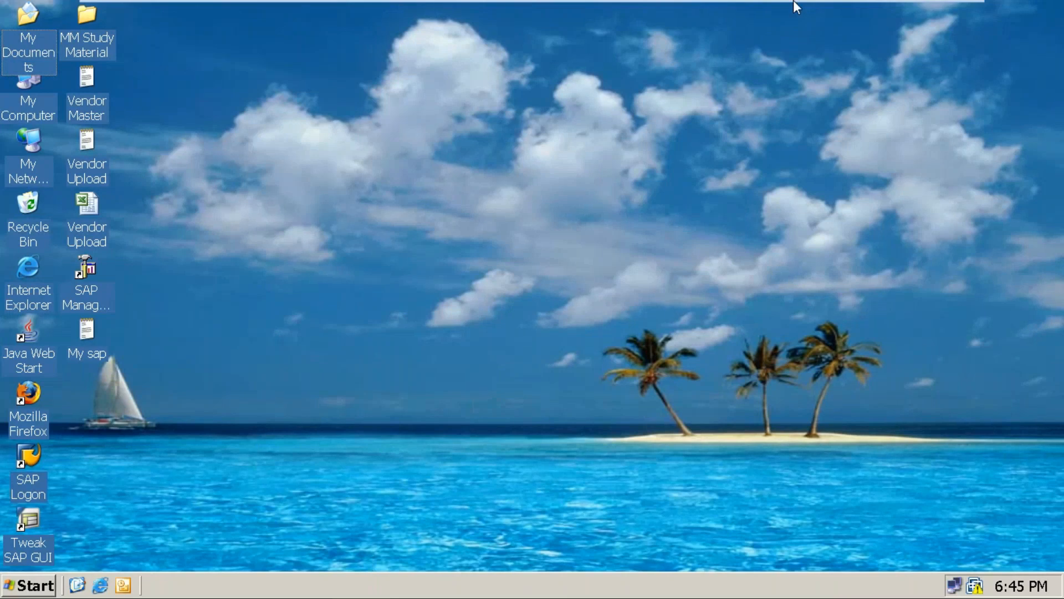
pyautogui.click(84, 288)
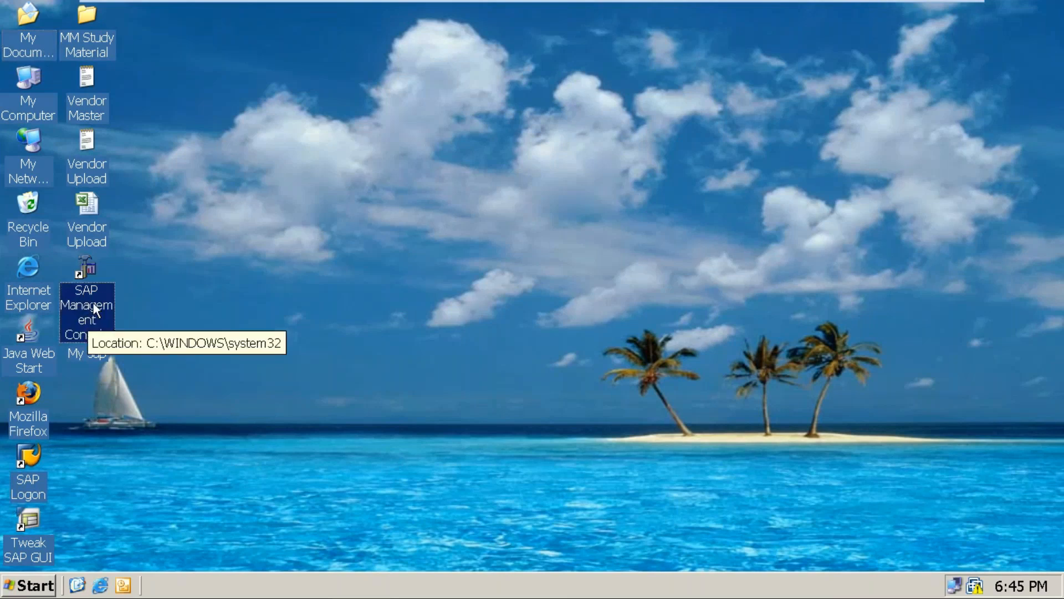
pyautogui.doubleClick(94, 310)
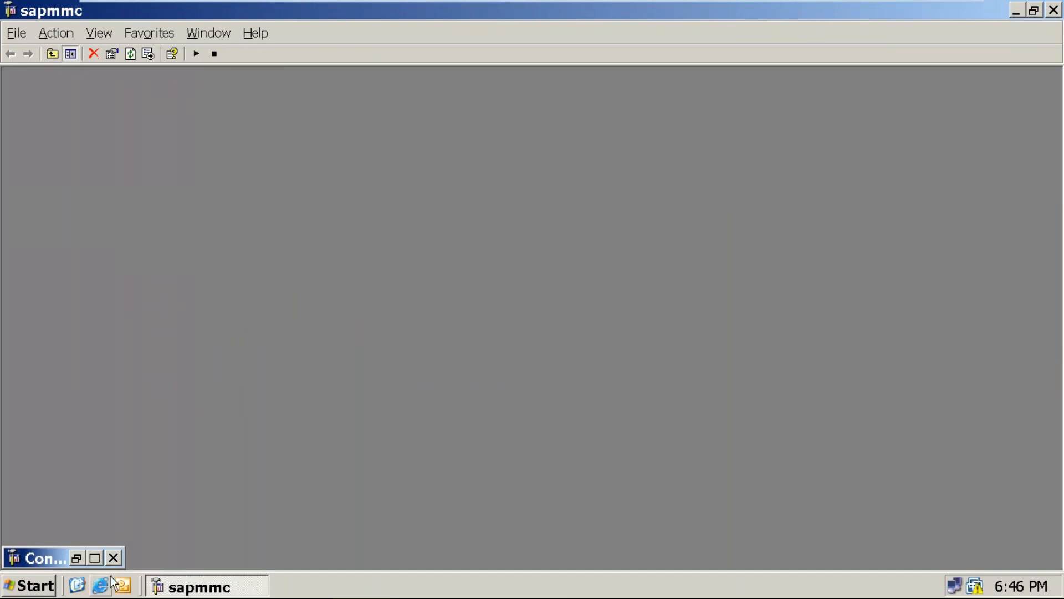
pyautogui.click(96, 557)
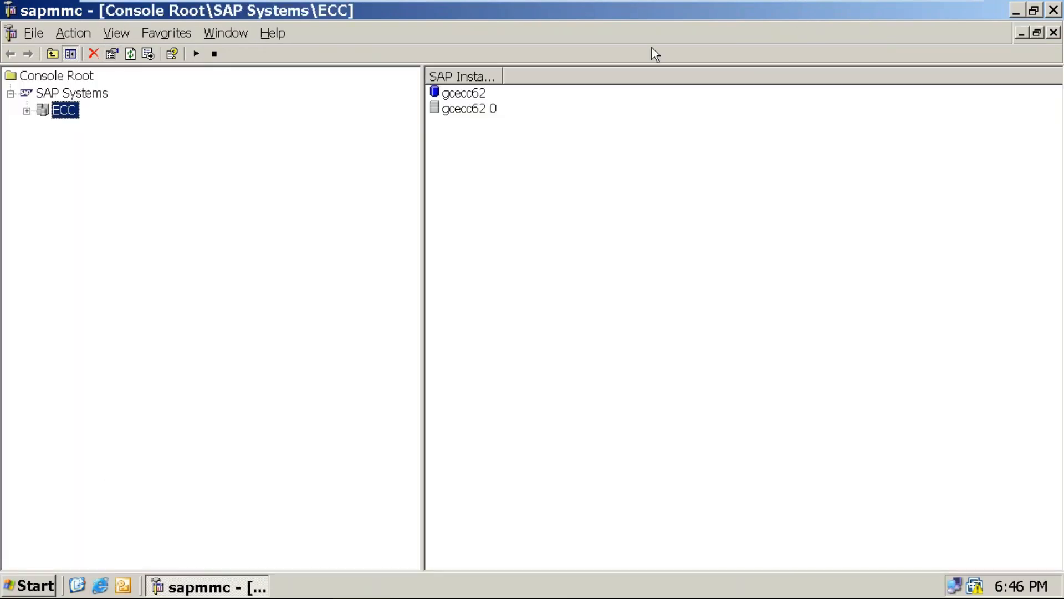
# Minimize the console and the virtual machine, and add the line "Step 5" to the Word document
pyautogui.click(1019, 10)
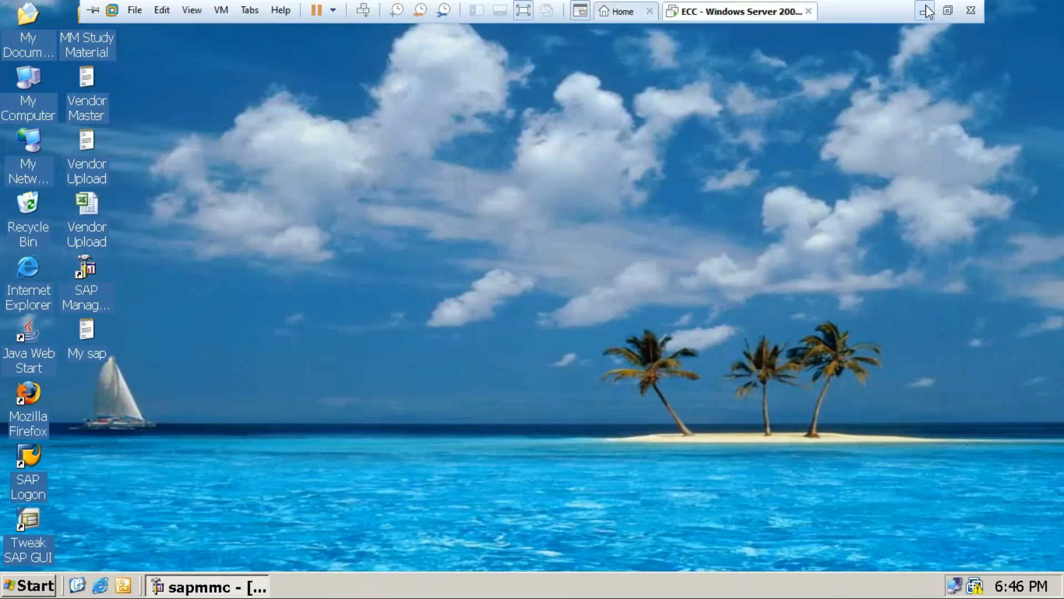
pyautogui.click(926, 10)
pyautogui.write('Step')
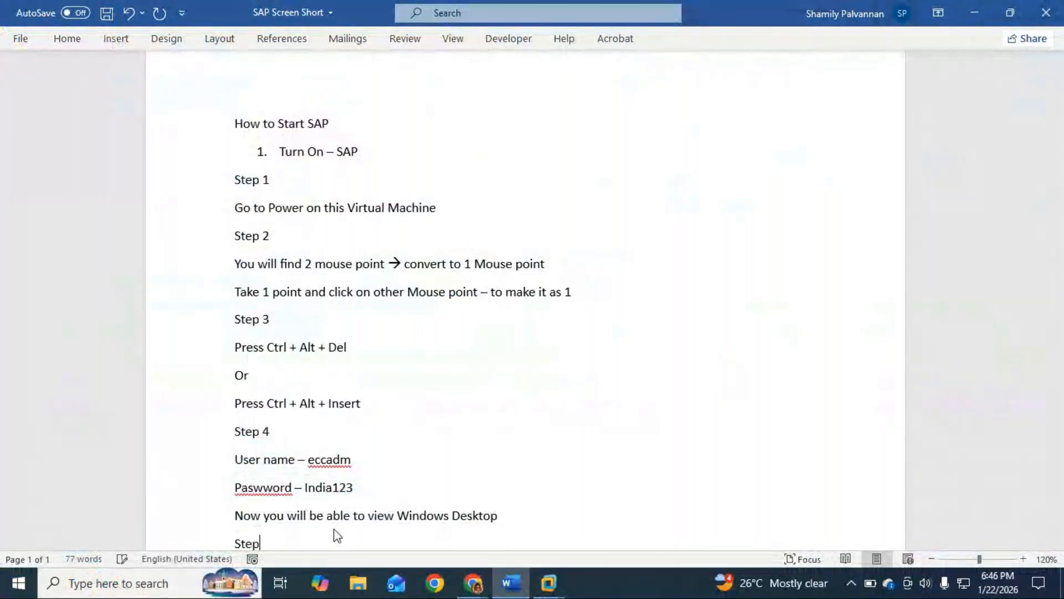
pyautogui.write(' 5')
pyautogui.press('Return')
# Enter the instruction "Open – SAP management Console" below "Step 5"
pyautogui.write('Open ')
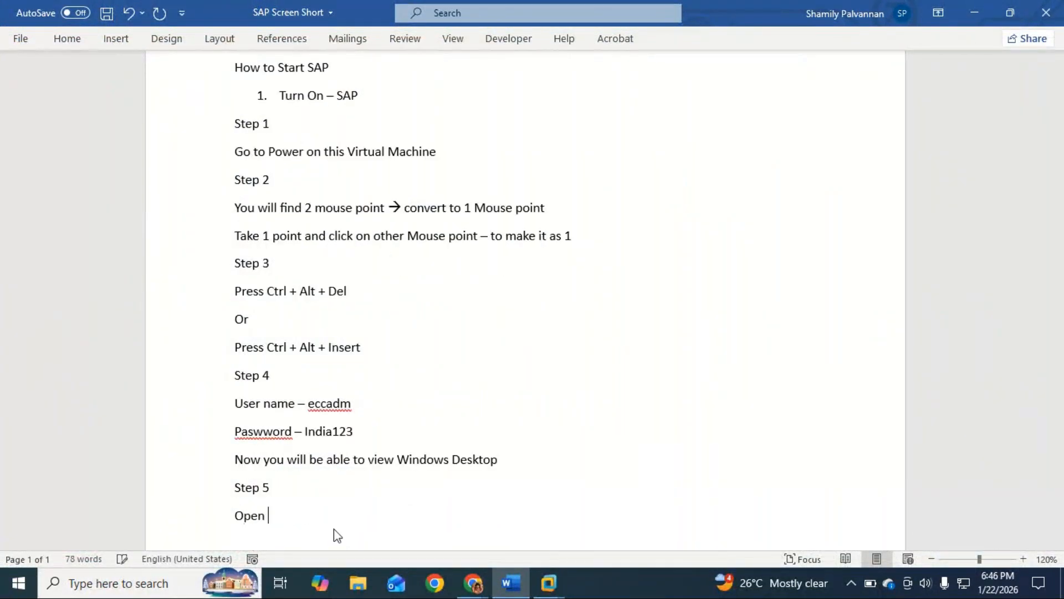
pyautogui.write('- SAP manage ment')
pyautogui.press('BackSpace')
pyautogui.press('BackSpace')
pyautogui.press('BackSpace')
pyautogui.press('BackSpace')
pyautogui.press('BackSpace')
pyautogui.press('BackSpace')
pyautogui.write('ement Con')
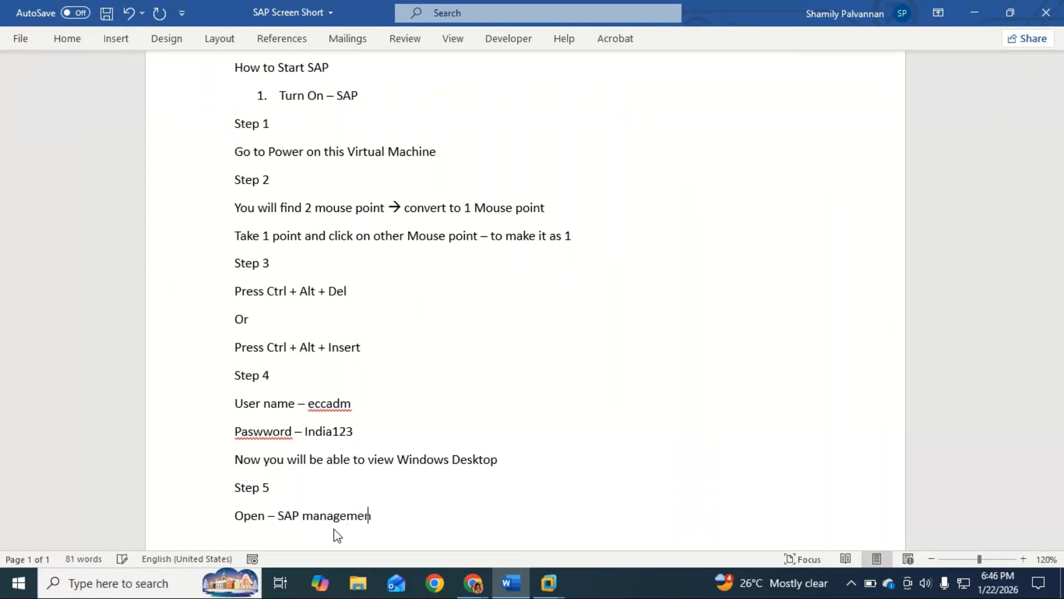
pyautogui.write('sole')
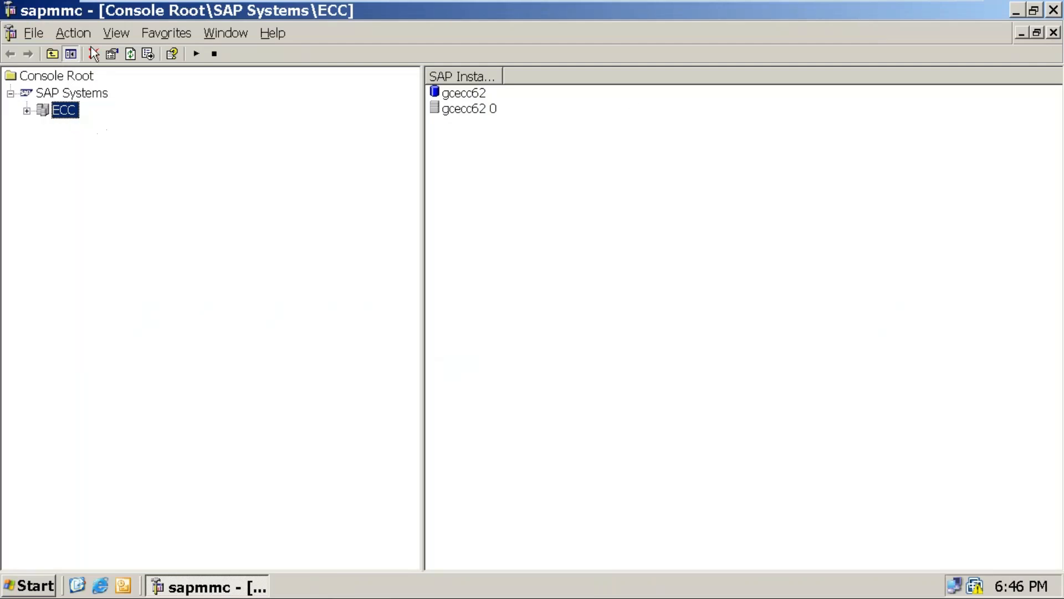
# Minimize the sapmmc window and the virtual machine, and start a new line in Word with "From the screen Sapmmc"
pyautogui.click(1018, 11)
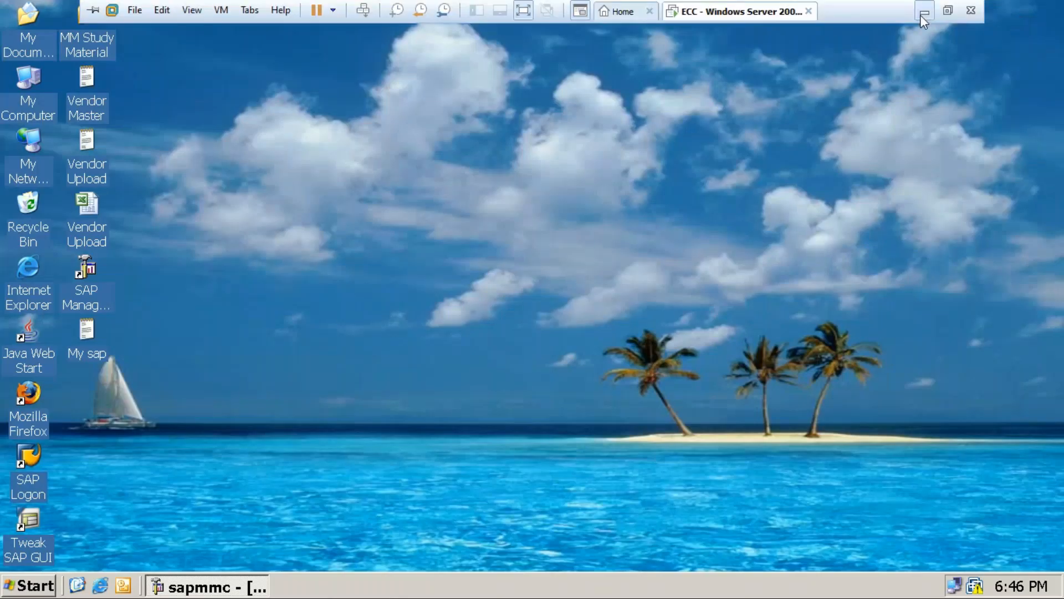
pyautogui.click(920, 15)
pyautogui.write('from the s')
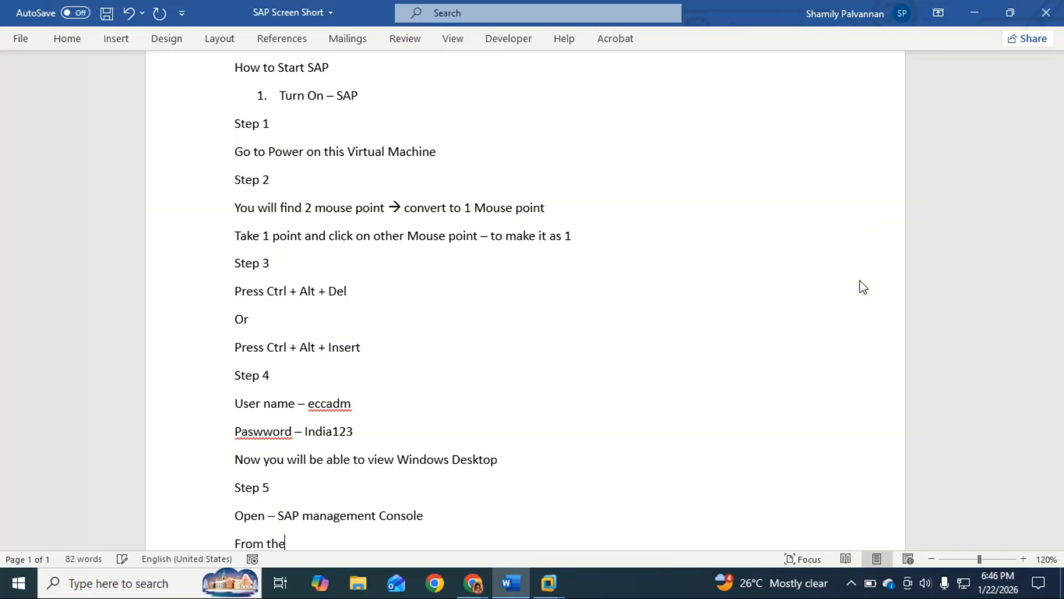
pyautogui.write('creen Sapmmc')
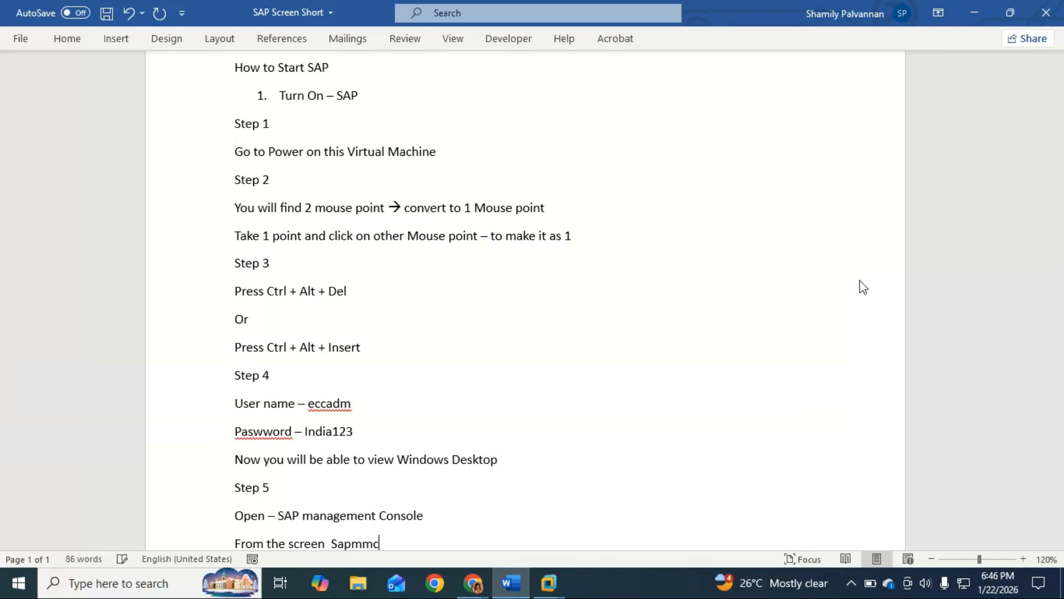
pyautogui.write(' -')
# Continue the Sapmmc line with a right arrow and the words "you will get a option as"
pyautogui.press('BackSpace')
pyautogui.press('BackSpace')
pyautogui.write('--> find a')
pyautogui.press('BackSpace')
pyautogui.press('BackSpace')
pyautogui.press('BackSpace')
pyautogui.press('BackSpace')
pyautogui.press('BackSpace')
pyautogui.press('BackSpace')
pyautogui.write('you will get a')
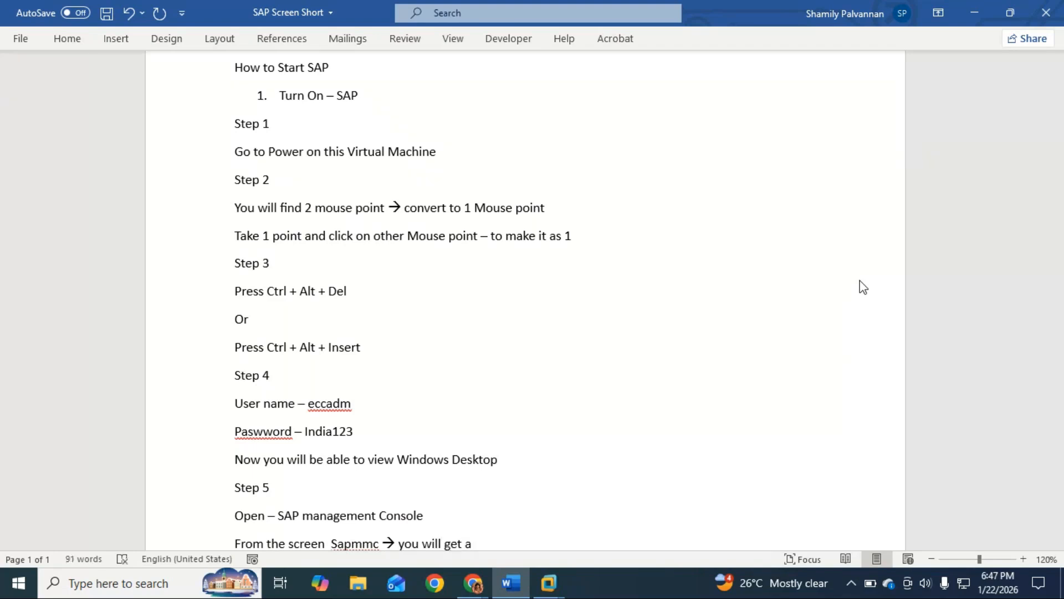
pyautogui.write(' option as')
# Look at the SAP Systems tree in the virtual machine's management console and return to the Word document
pyautogui.click(622, 516)
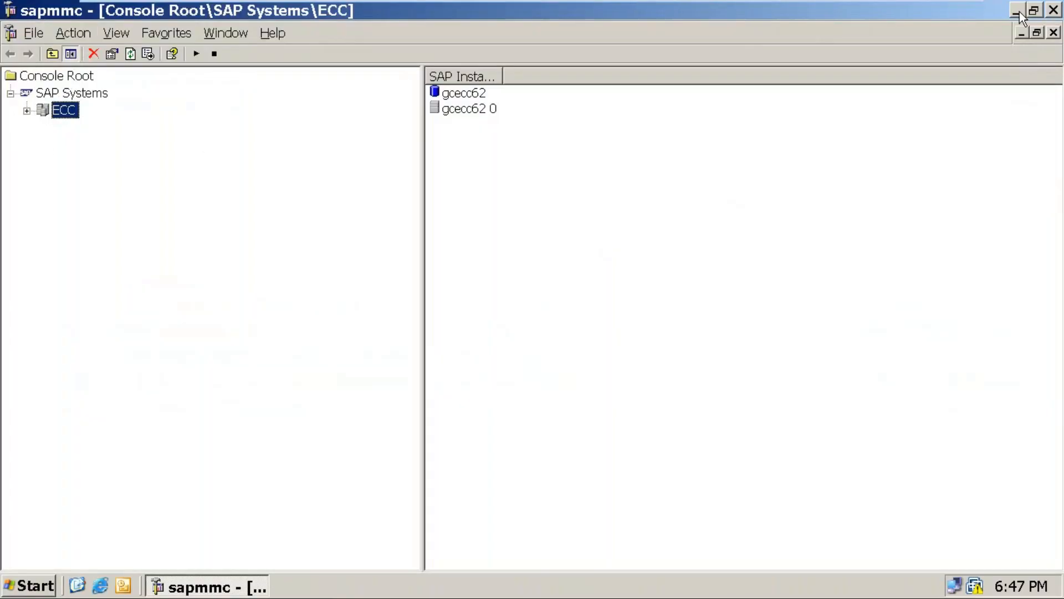
pyautogui.click(1018, 10)
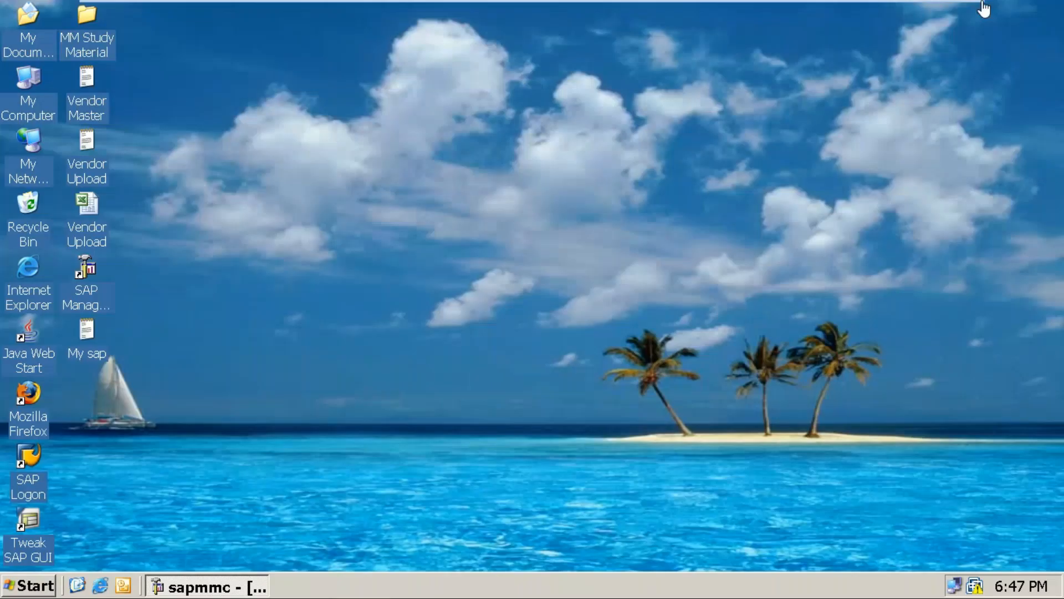
pyautogui.click(921, 4)
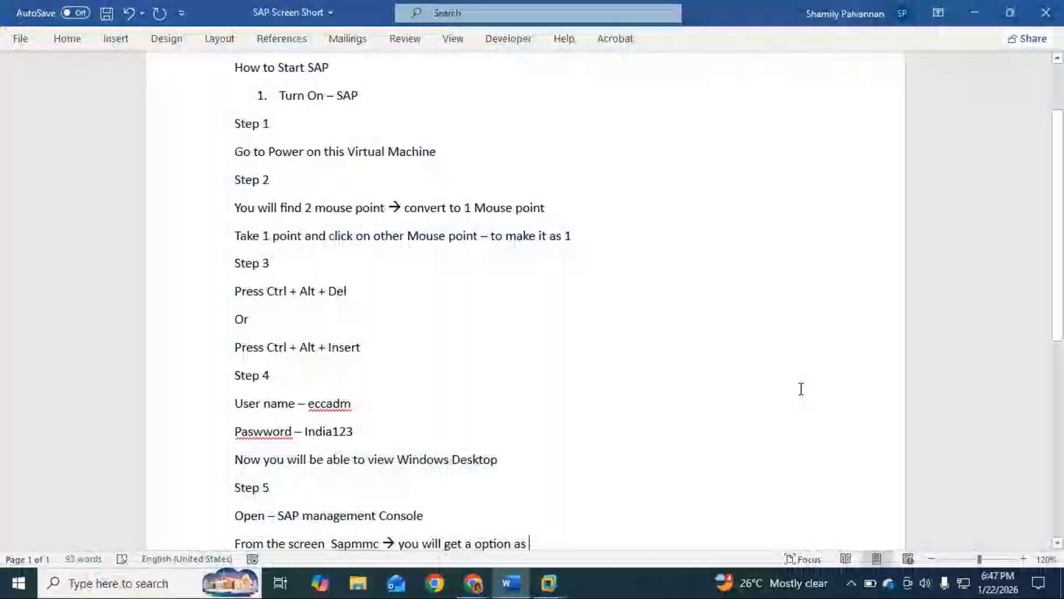
# Complete the Sapmmc line in the Word document so it ends with "SAP system ECC"
pyautogui.write('system')
pyautogui.press('BackSpace')
pyautogui.write('m ECC')
pyautogui.scroll(-1, 802, 391)
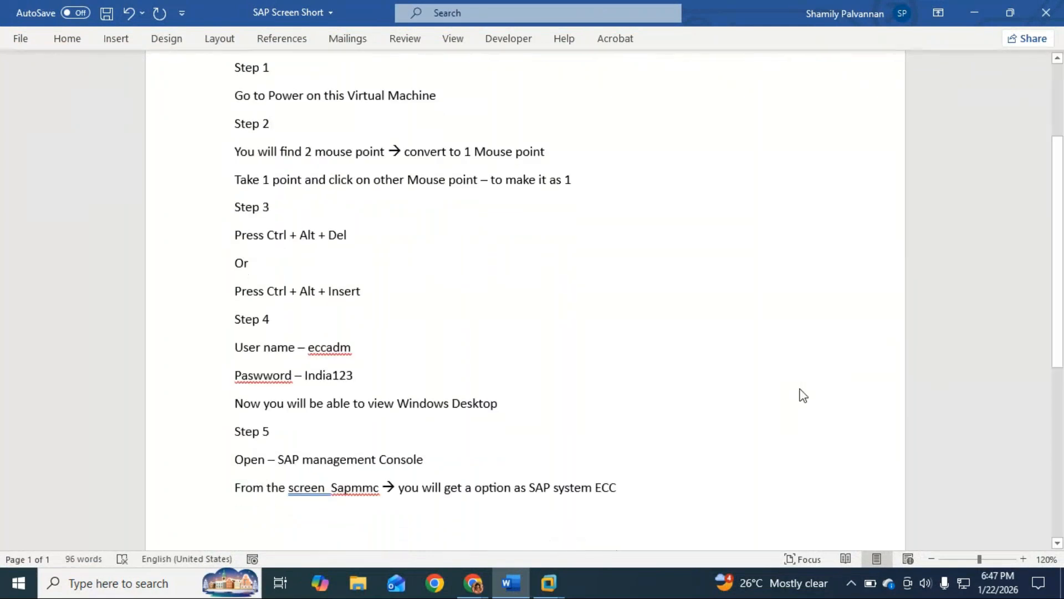
# Look at the authentication dialog for starting the ECC system in the virtual machine, cancel it and return to the Word document
pyautogui.hotkey('alt', 'Tab')
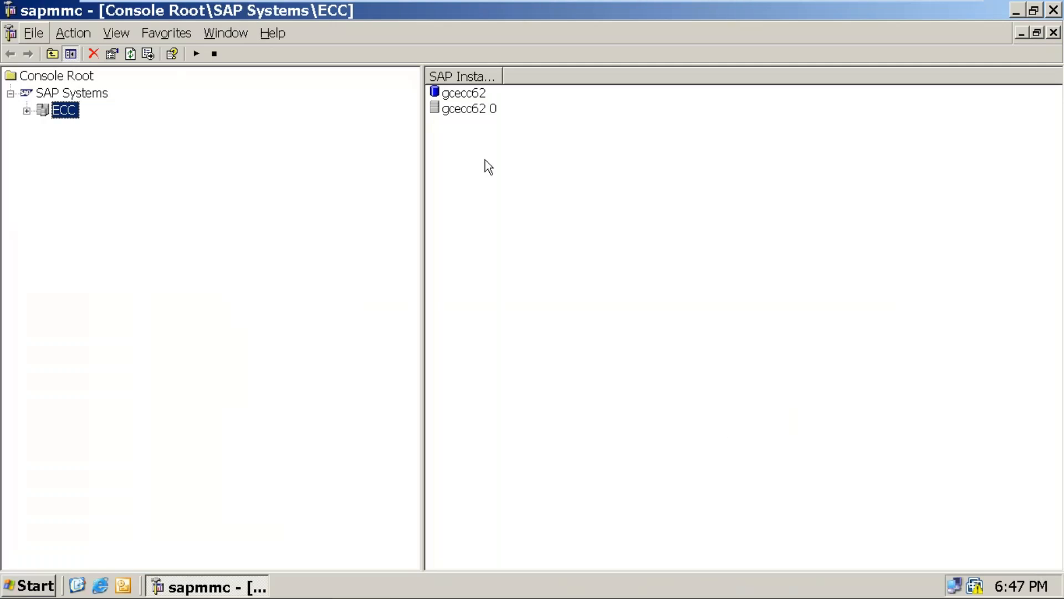
pyautogui.rightClick(62, 115)
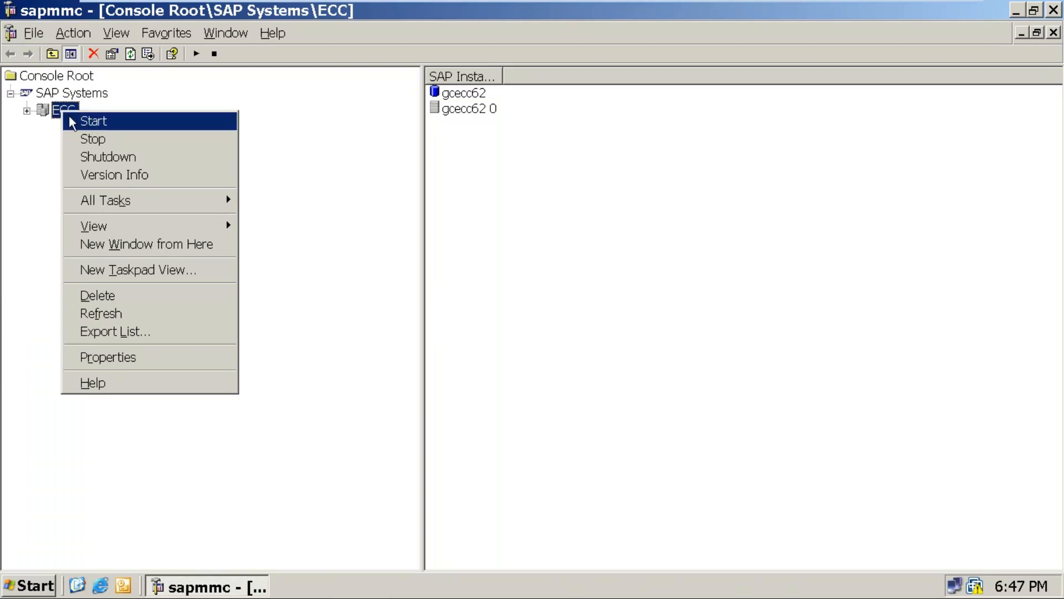
pyautogui.click(97, 125)
pyautogui.click(548, 303)
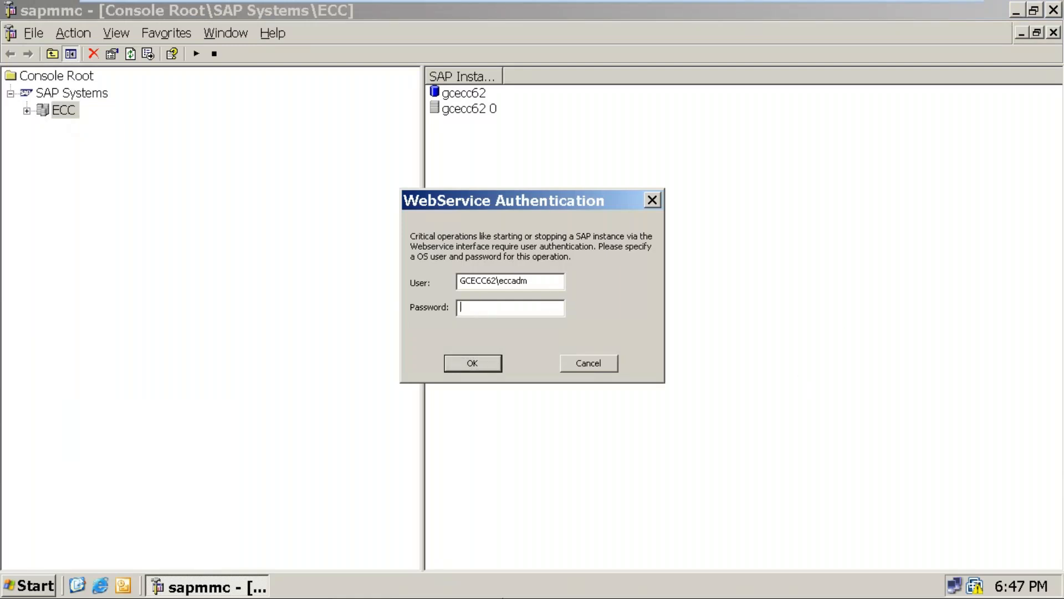
pyautogui.click(580, 361)
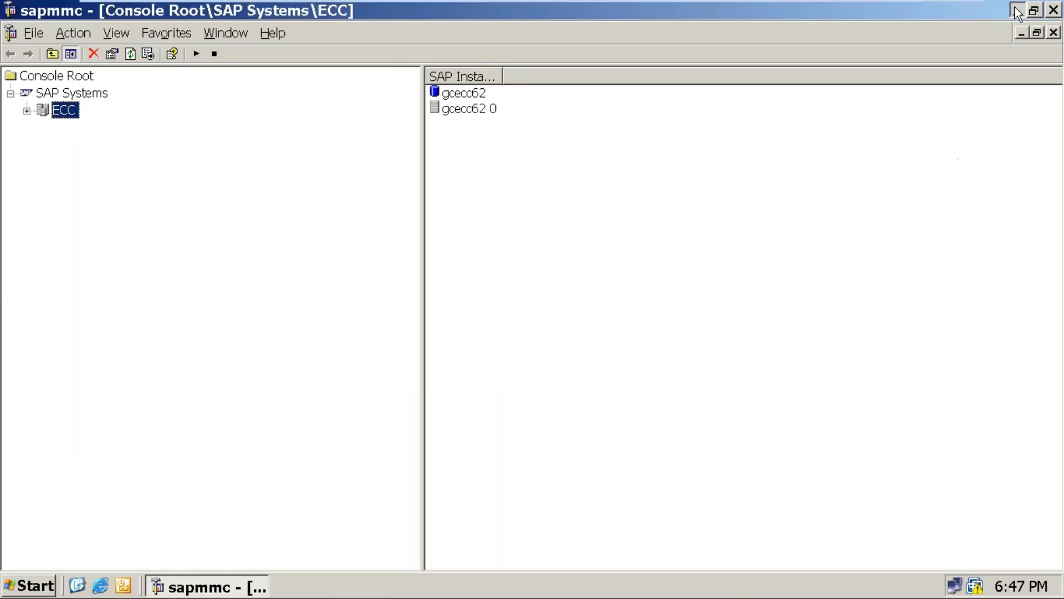
pyautogui.click(1015, 8)
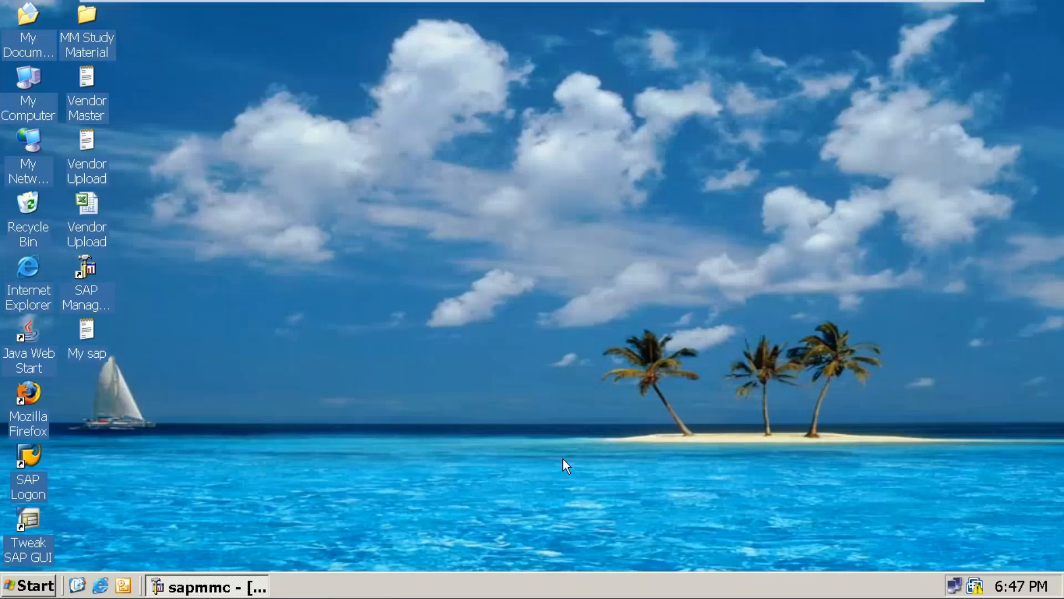
pyautogui.click(924, 11)
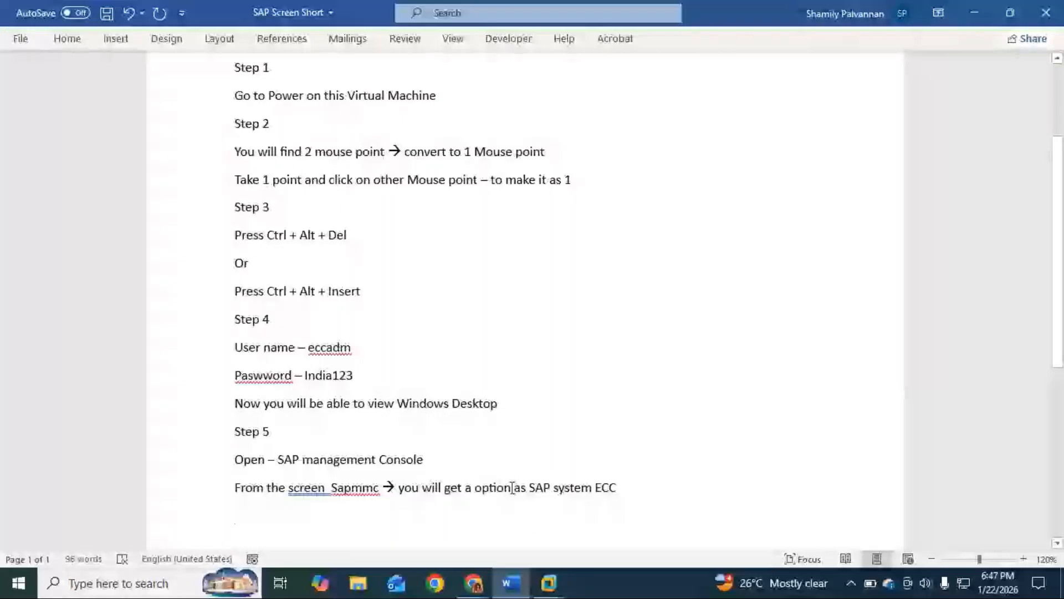
# Replace the extra space before "Sapmmc" with a hyphen so the line reads "From the screen - Sapmmc"
pyautogui.click(331, 487)
pyautogui.press('BackSpace')
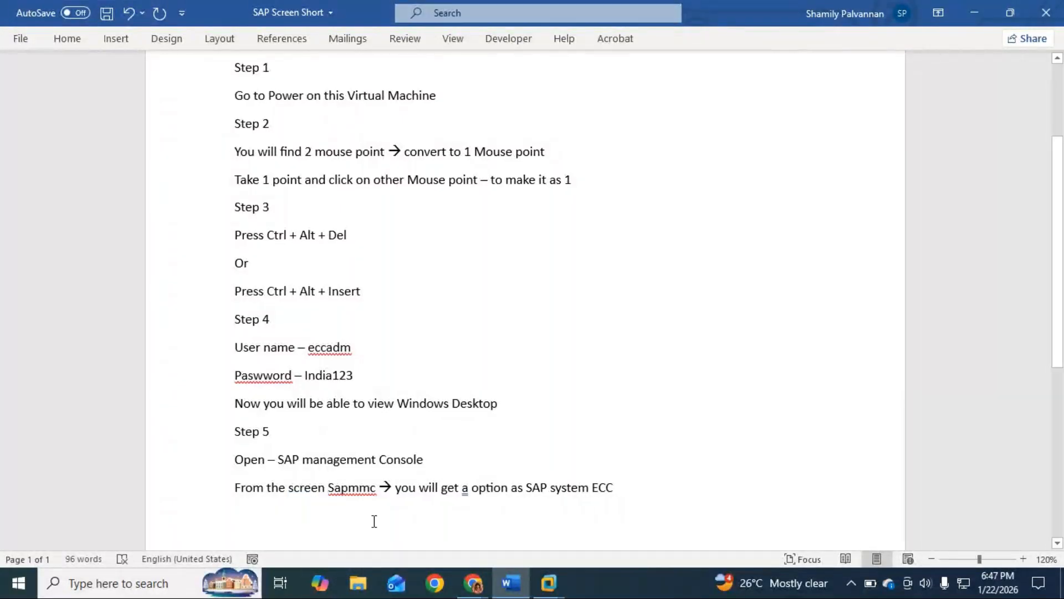
pyautogui.write('-')
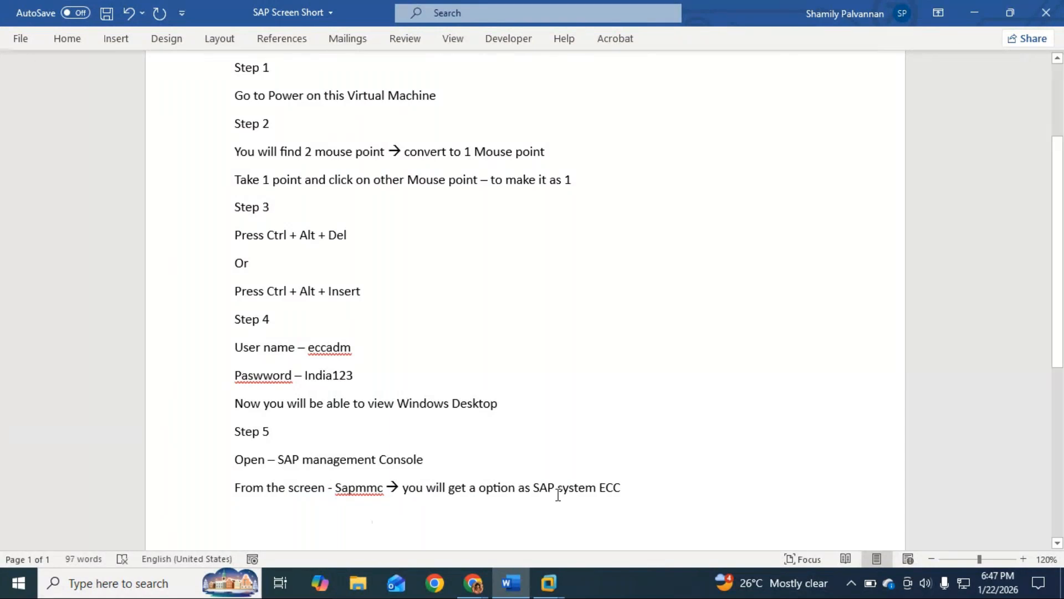
# Add the instruction "Right click on ECC – Start" on a new line below the Sapmmc line
pyautogui.click(641, 487)
pyautogui.press('Return')
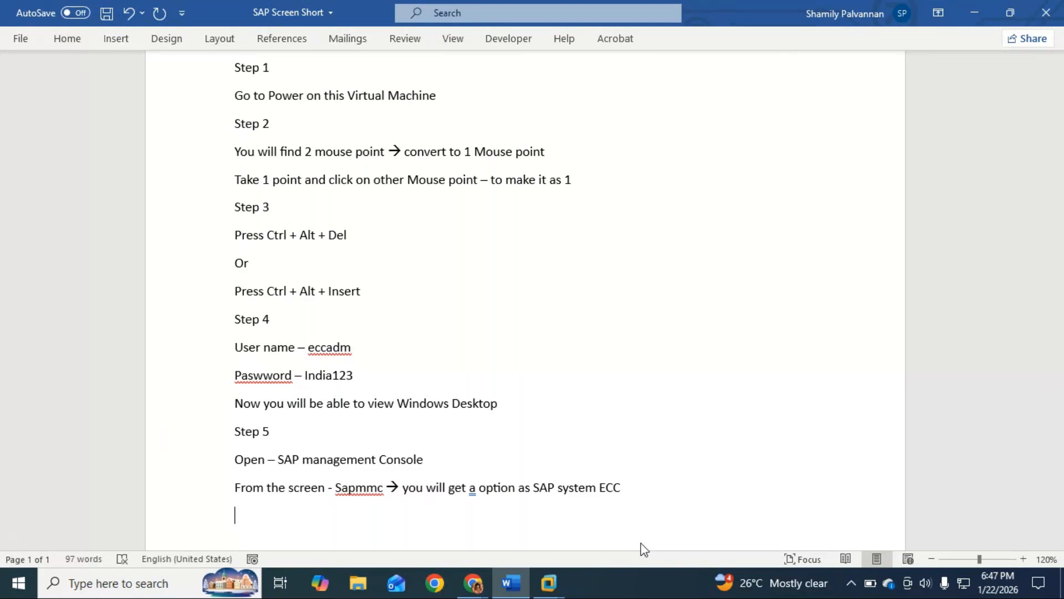
pyautogui.write('Right l')
pyautogui.press('BackSpace')
pyautogui.write('click')
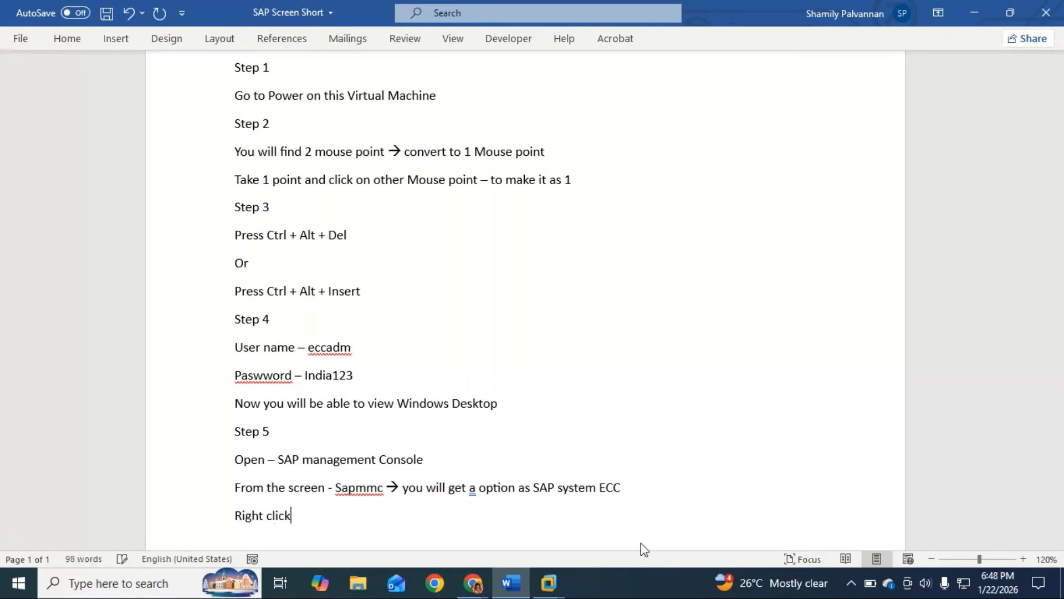
pyautogui.write(' on E')
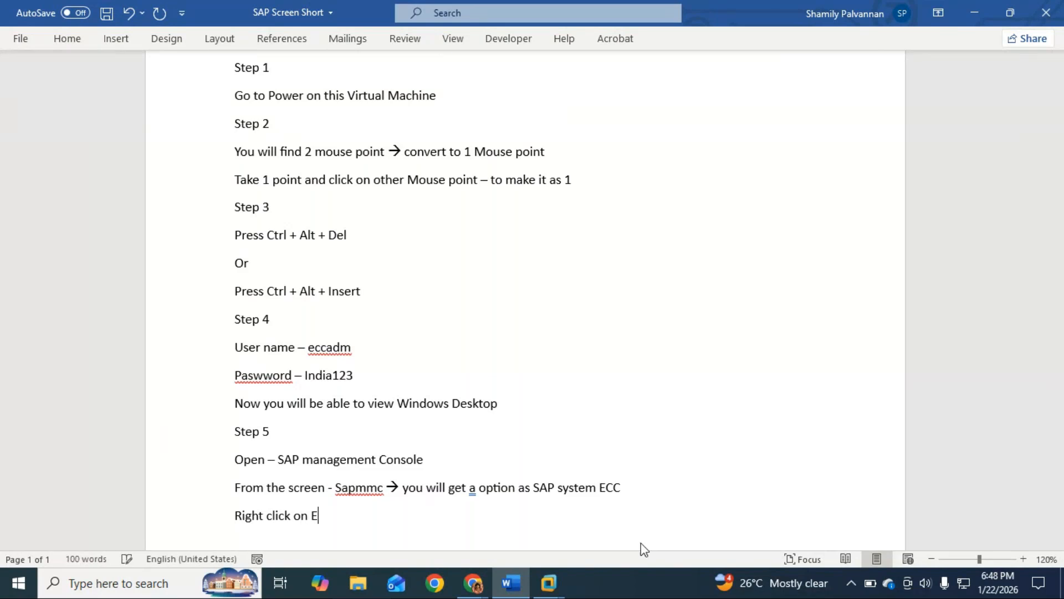
pyautogui.write('CC - Start')
# Add a new line reading "User name – let the username be the same (DO NOT CHANGE)"
pyautogui.press('Return')
pyautogui.scroll(-1, 641, 541)
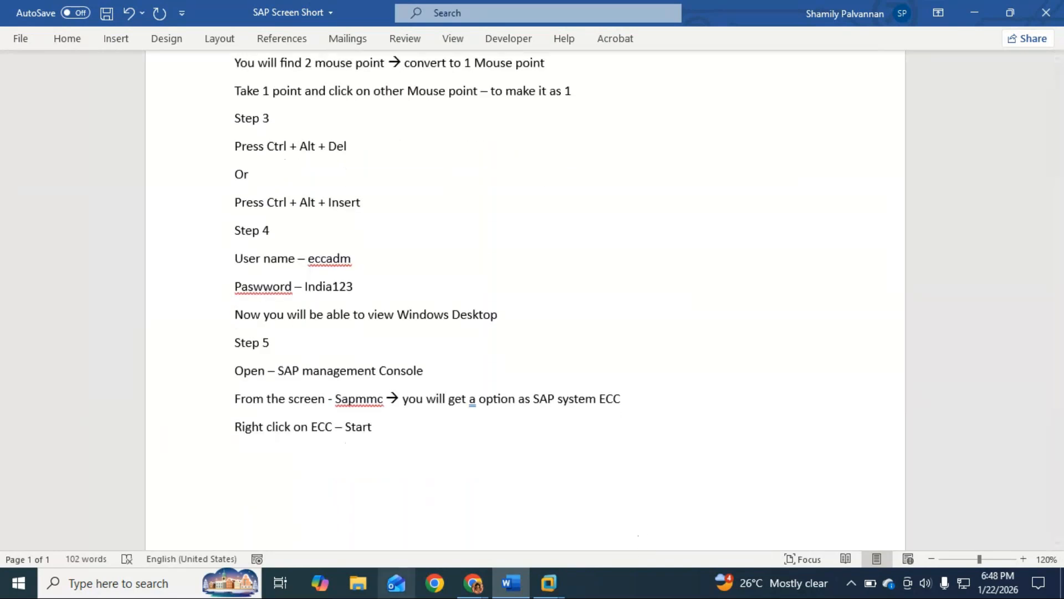
pyautogui.write('User')
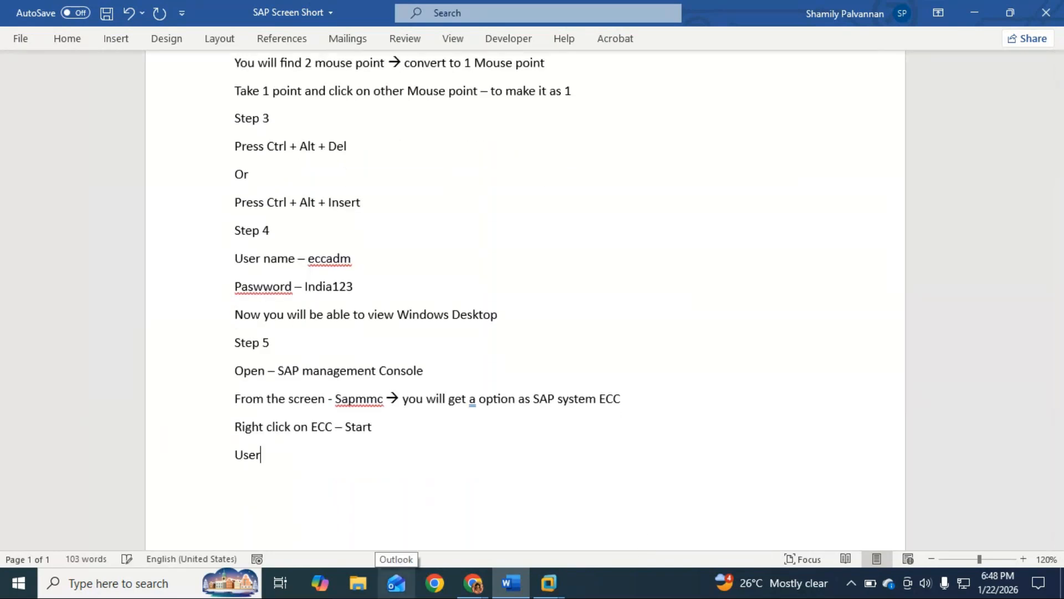
pyautogui.write(' name')
pyautogui.write(' - le')
pyautogui.write('t the u')
pyautogui.write('se')
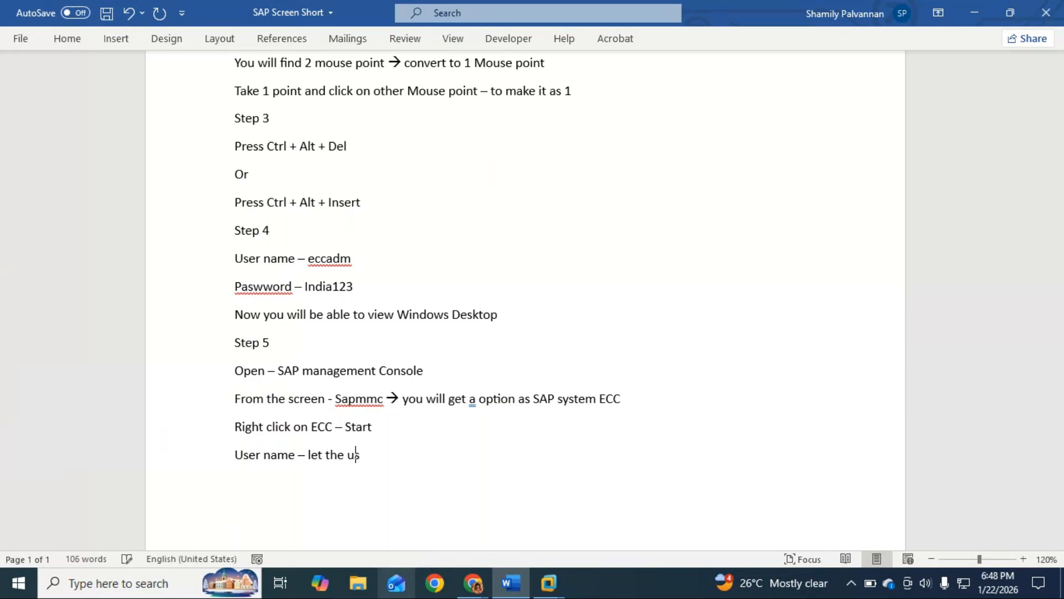
pyautogui.write('rname be the same ')
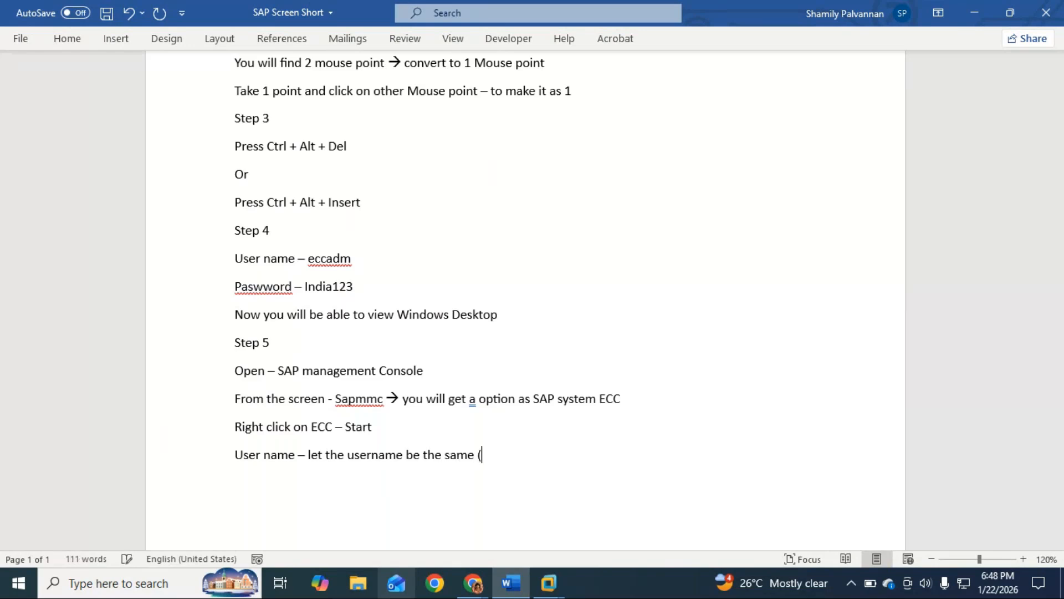
pyautogui.write('(DO NOT CHANGE)')
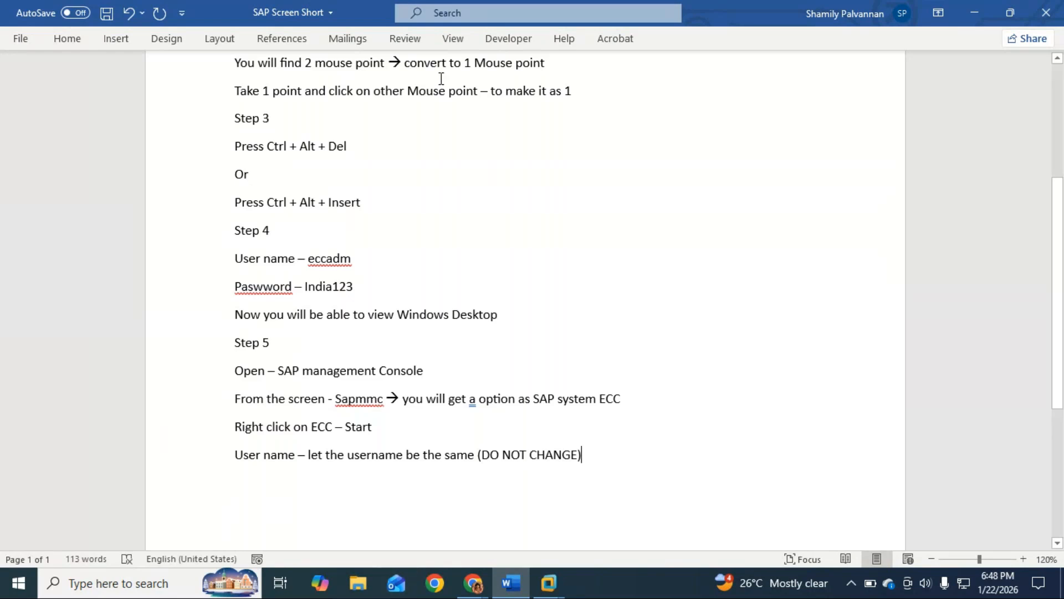
# Copy the note "(DO NOT CHANGE)" to the end of the user name line under Step 4
pyautogui.click(359, 263)
pyautogui.moveTo(617, 461); pyautogui.dragTo(486, 465)
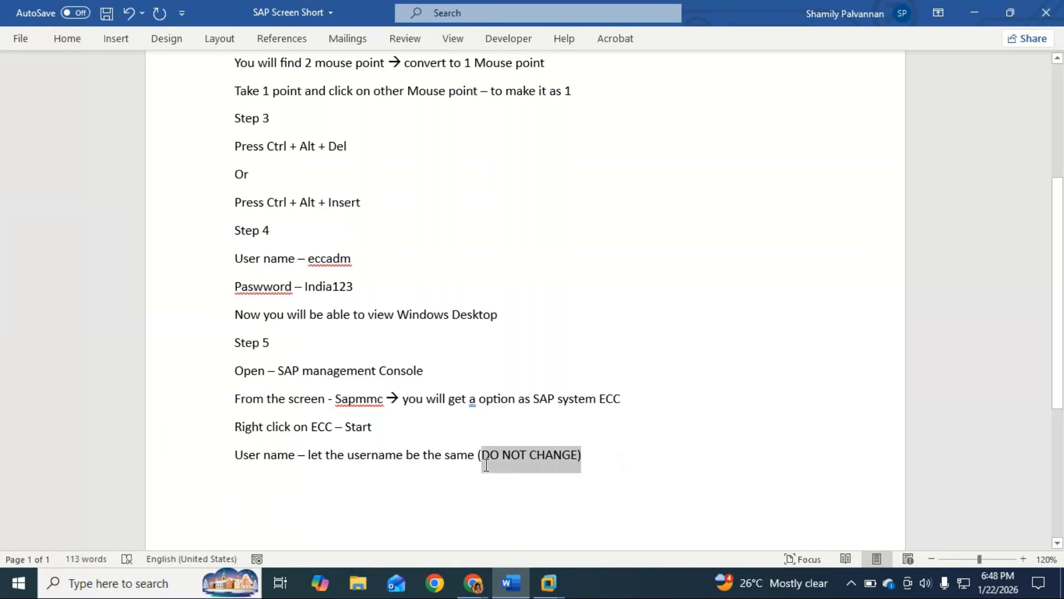
pyautogui.click(394, 261)
pyautogui.write('(DO NOT CHANGE)')
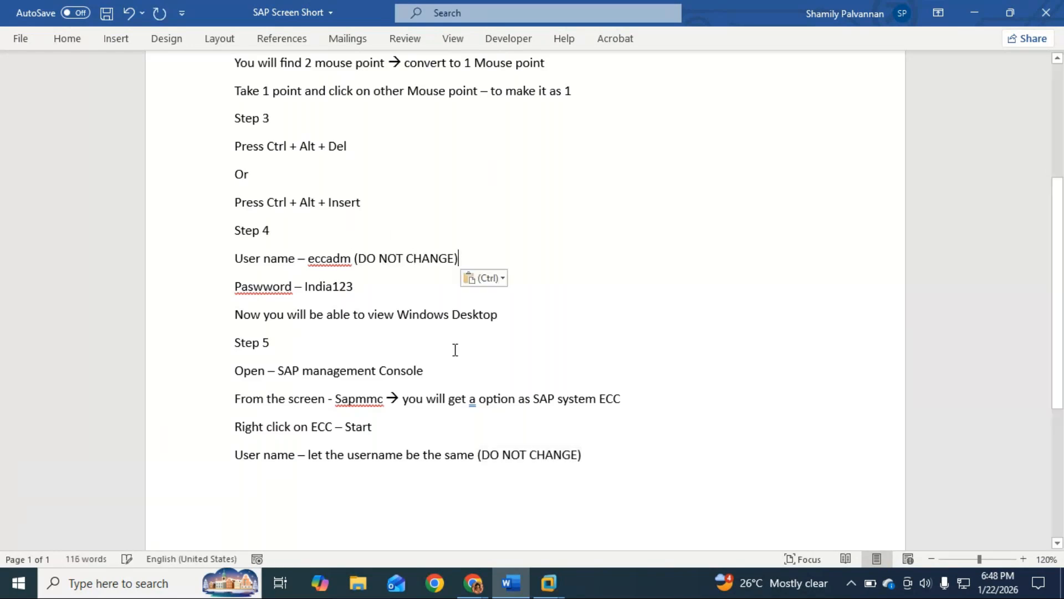
# Add a "Password -" line below the last user name line and fill in the password copied from Step 4
pyautogui.click(612, 457)
pyautogui.press('Return')
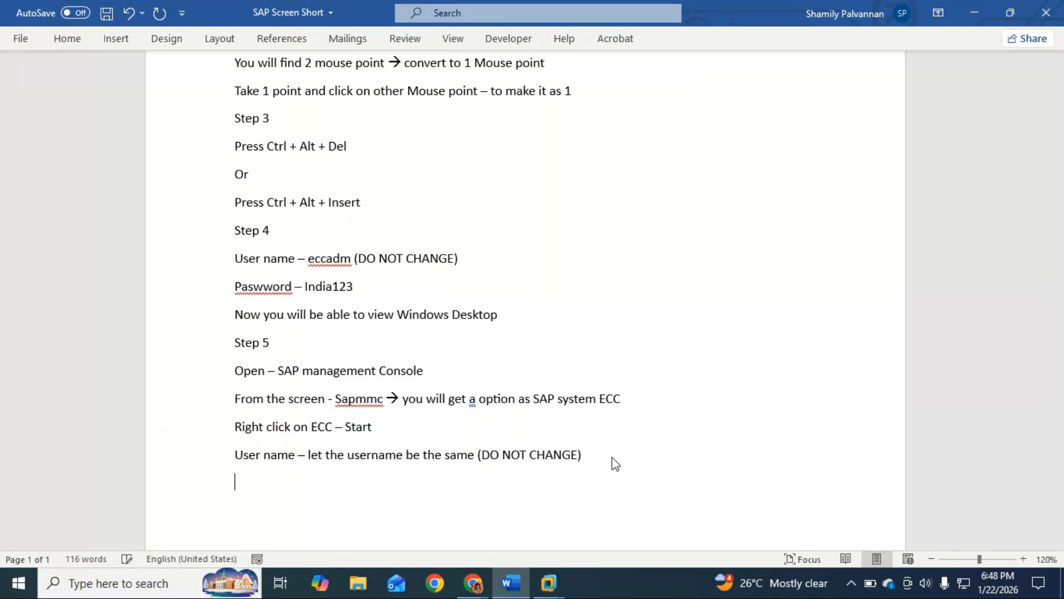
pyautogui.write('Password -')
pyautogui.click(358, 286)
pyautogui.doubleClick(337, 286)
pyautogui.hotkey('ctrl', 'c')
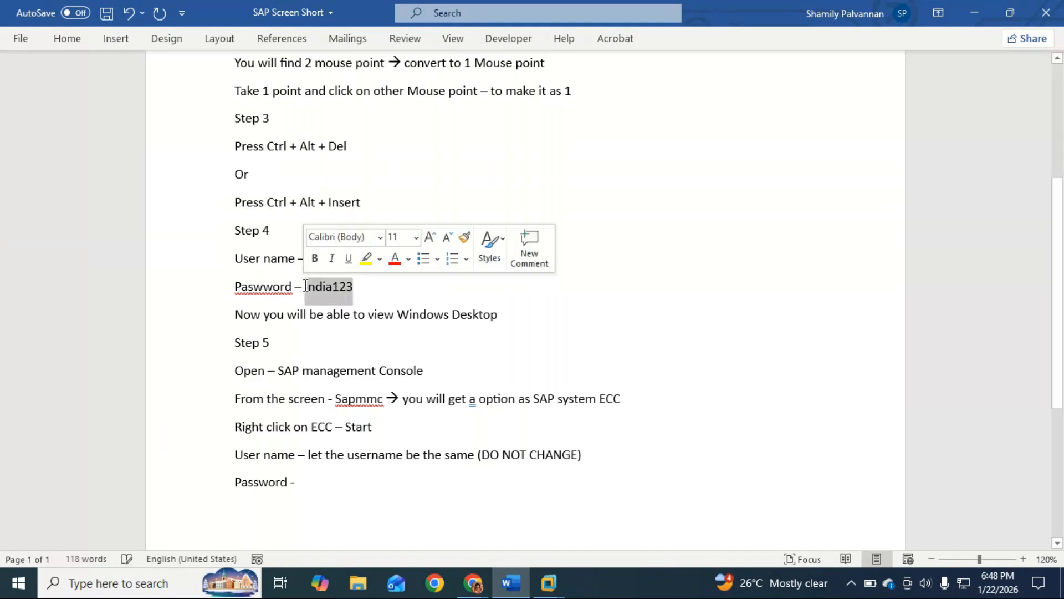
pyautogui.click(327, 474)
pyautogui.hotkey('ctrl', 'v')
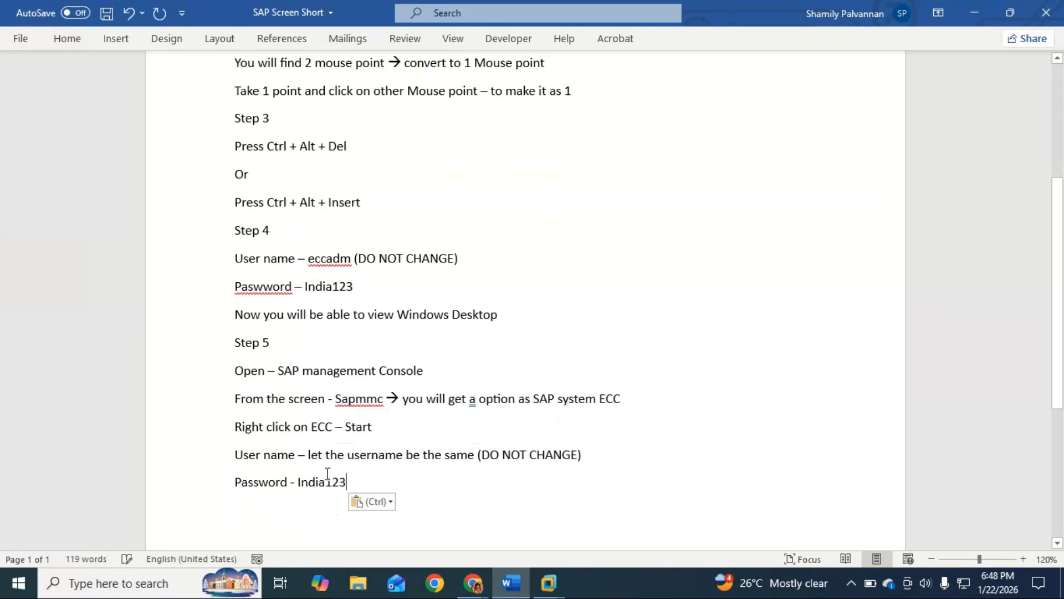
# Minimize the Word document and switch to the sapmmc console in the ECC virtual machine
pyautogui.click(974, 12)
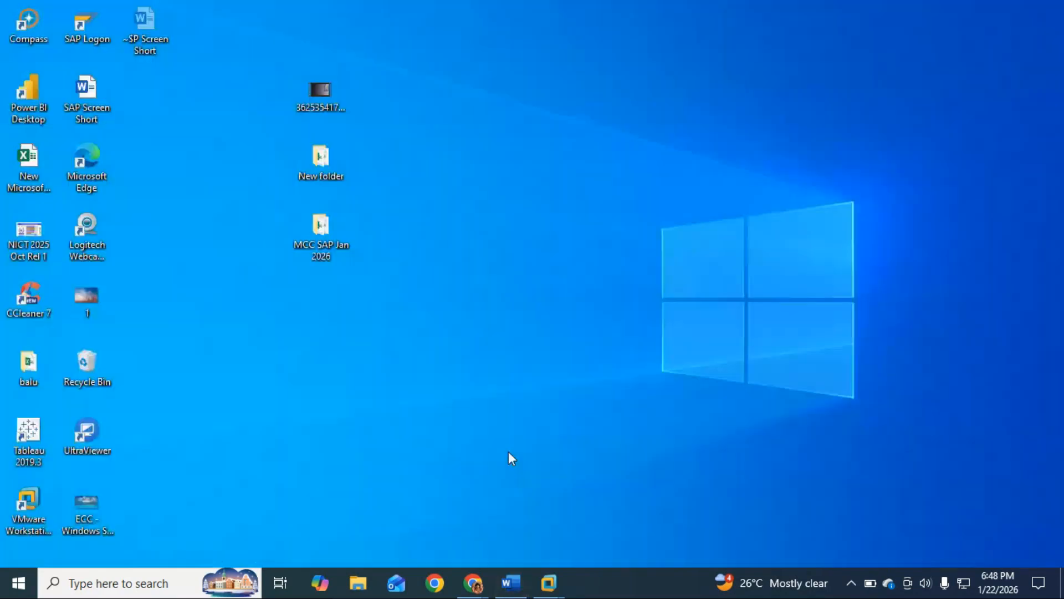
pyautogui.moveTo(552, 592)
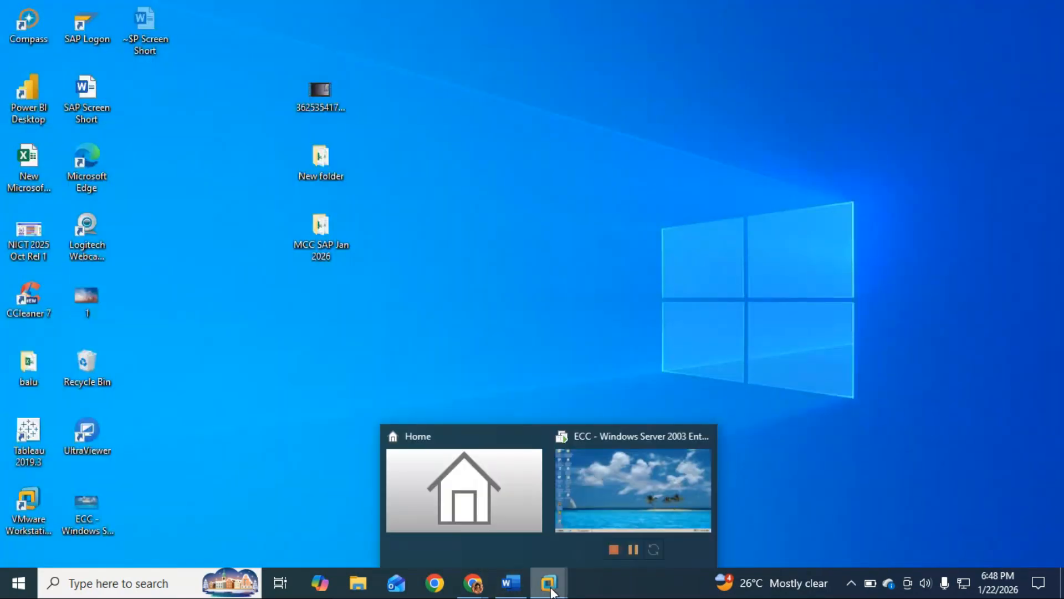
pyautogui.click(630, 473)
# Try to start the ECC system with the copied password pasted into the authentication dialog
pyautogui.rightClick(74, 111)
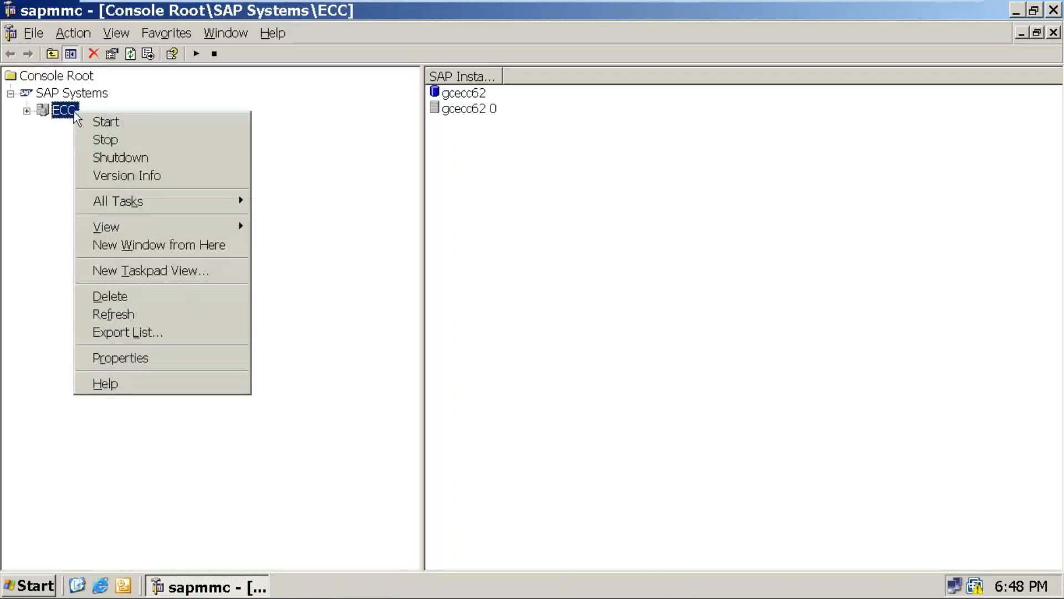
pyautogui.click(109, 123)
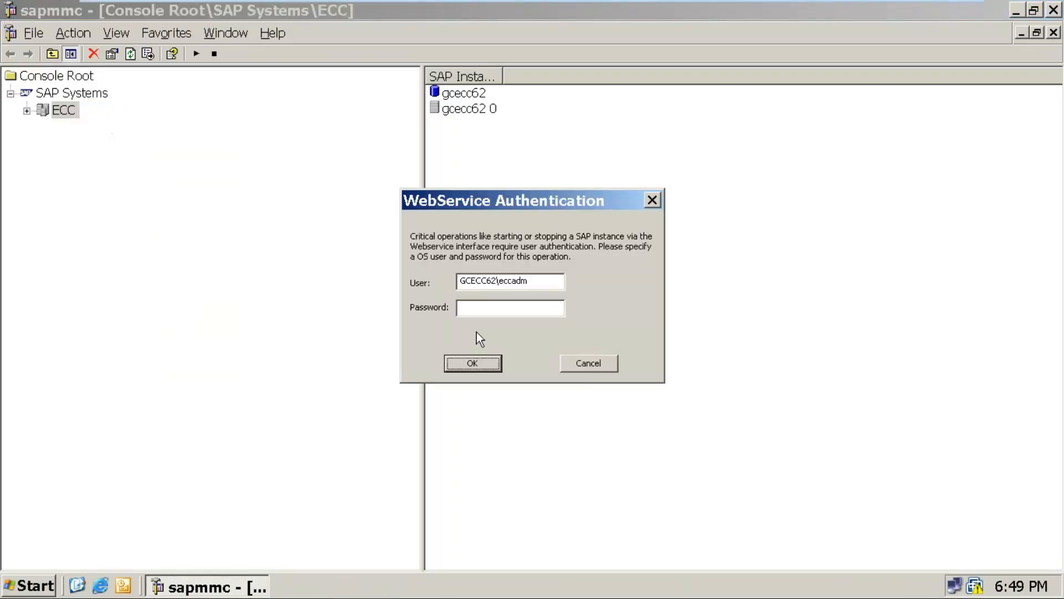
pyautogui.hotkey('ctrl', 'v')
pyautogui.click(477, 358)
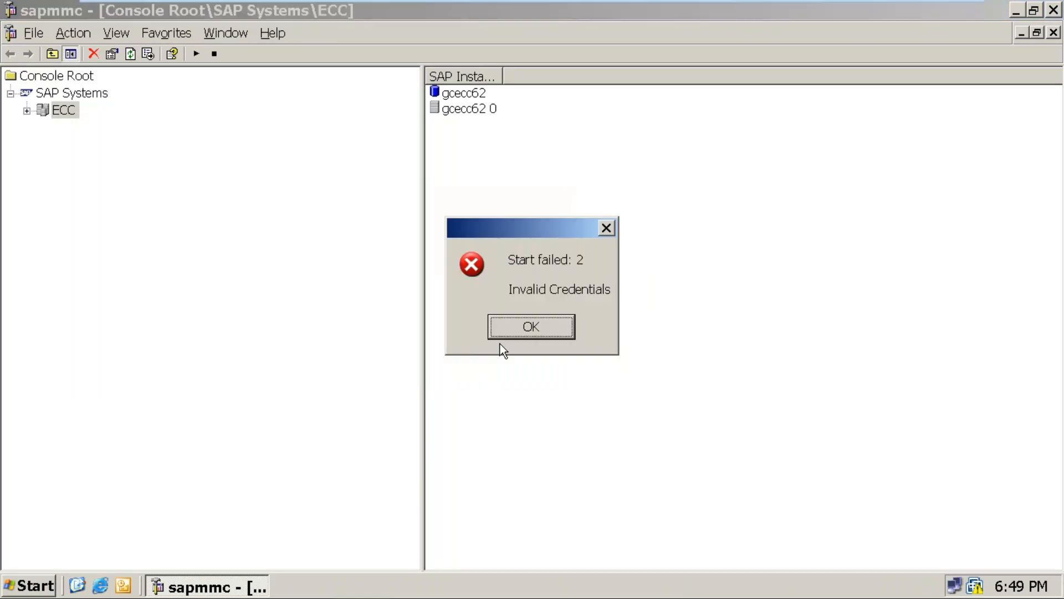
pyautogui.press('Return')
# Start the ECC system from the SAP Systems tree, keeping the given user and entering the account password
pyautogui.rightClick(67, 114)
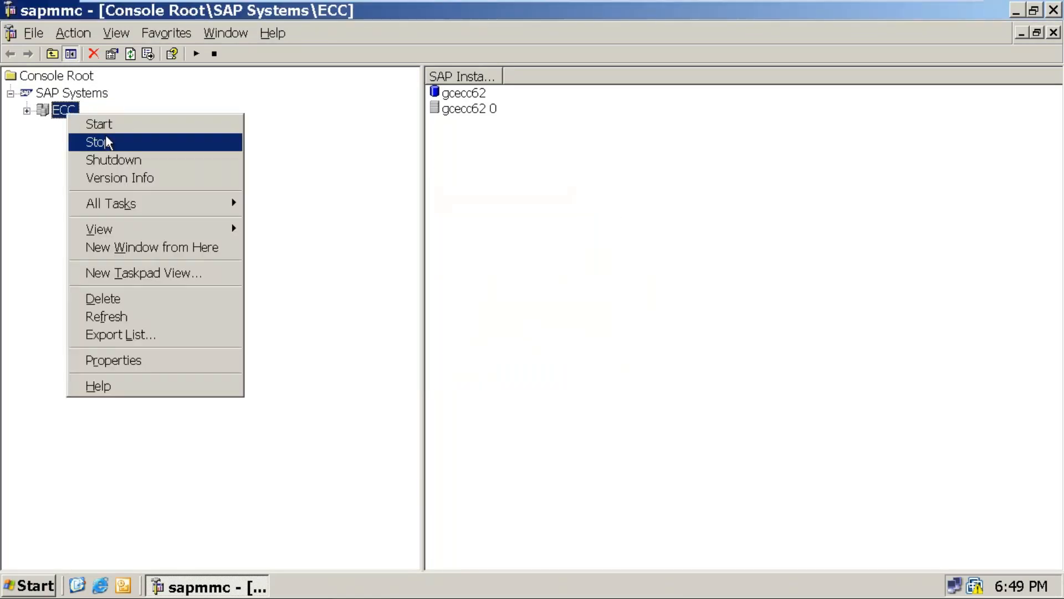
pyautogui.click(102, 124)
pyautogui.click(538, 310)
pyautogui.press('BackSpace')
pyautogui.press('BackSpace')
pyautogui.press('BackSpace')
pyautogui.press('BackSpace')
pyautogui.press('BackSpace')
pyautogui.press('BackSpace')
pyautogui.press('BackSpace')
pyautogui.write('*******')
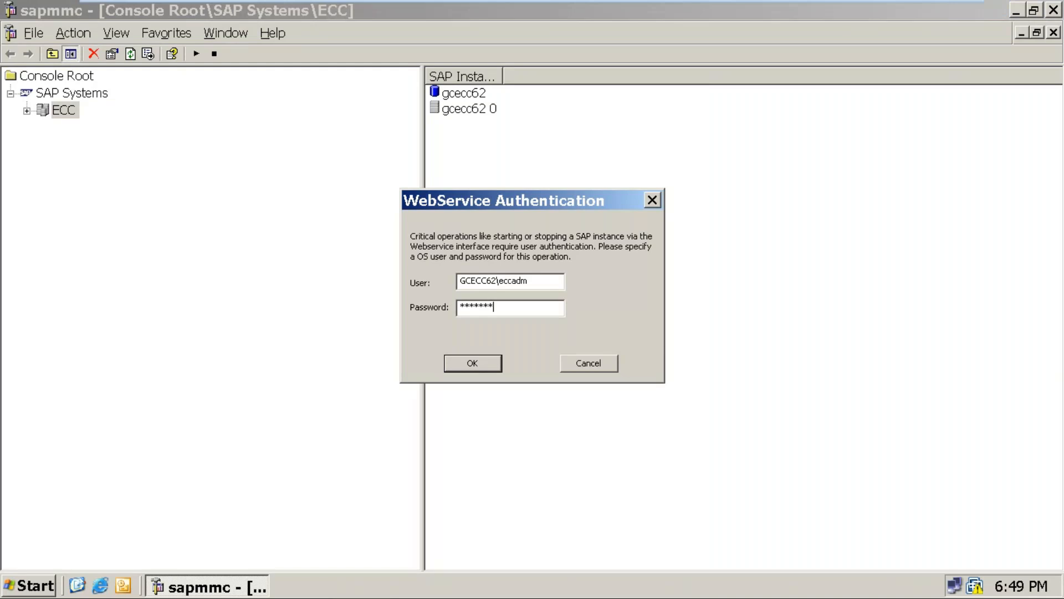
pyautogui.press('Return')
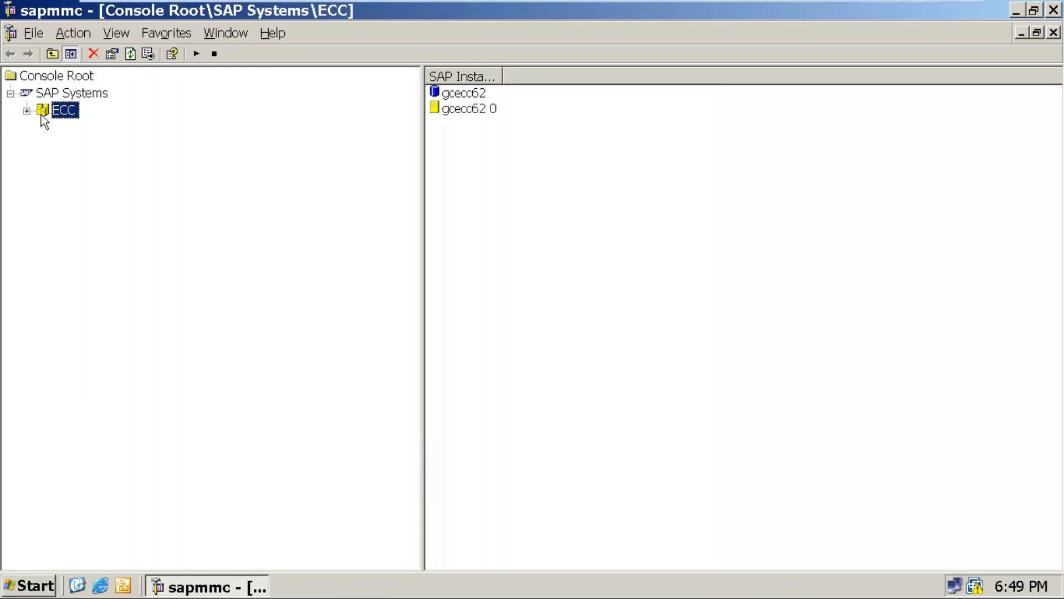
# Minimize the sapmmc console and the virtual machine, and switch back to the Word document
pyautogui.click(1017, 12)
pyautogui.moveTo(910, 3)
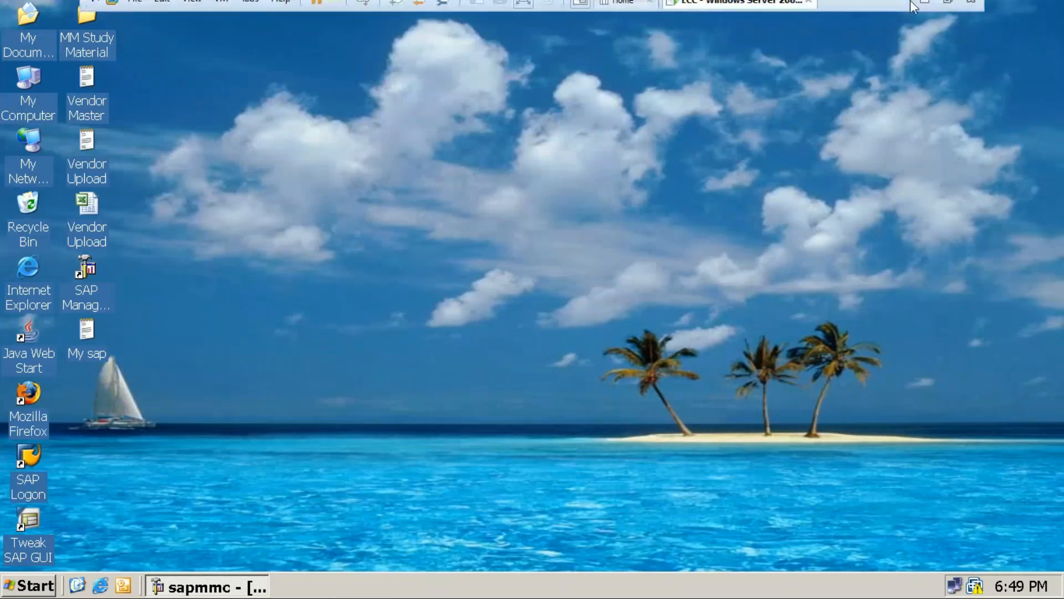
pyautogui.click(925, 3)
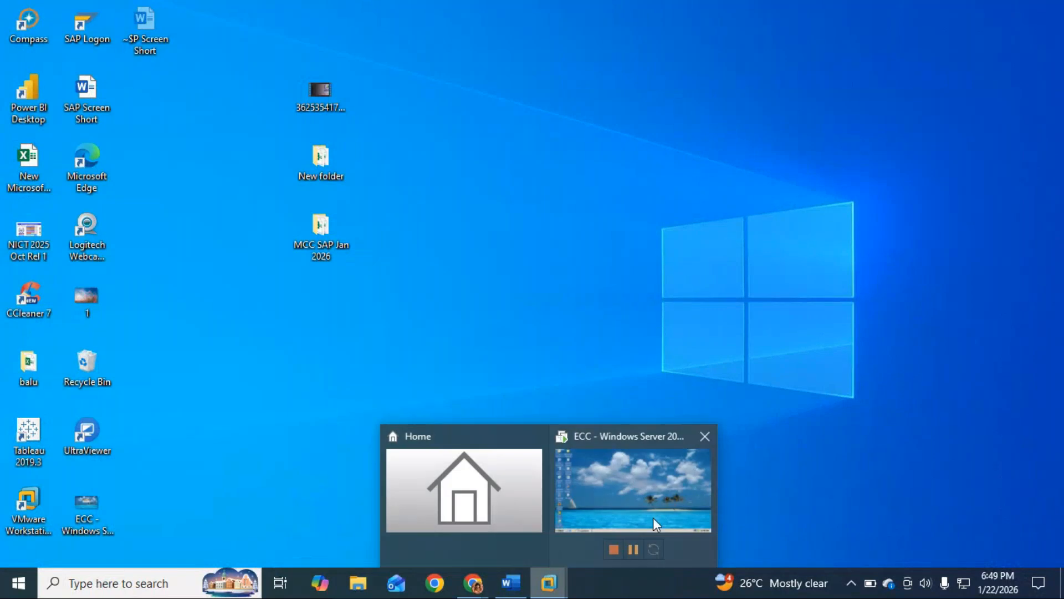
pyautogui.click(498, 586)
# Add a new line after the password entry reading "Once after starting the Symbol of ECC"
pyautogui.press('Return')
pyautogui.write('Once a')
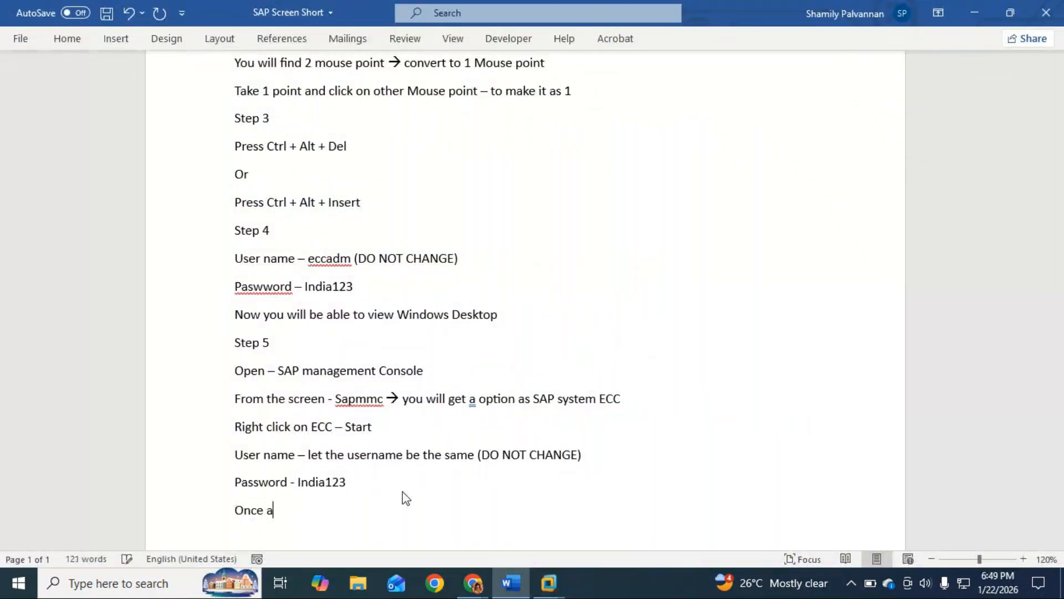
pyautogui.write('fter s')
pyautogui.write('tarting the ')
pyautogui.write('Sysbl')
pyautogui.press('BackSpace')
pyautogui.press('BackSpace')
pyautogui.press('BackSpace')
pyautogui.write('mb')
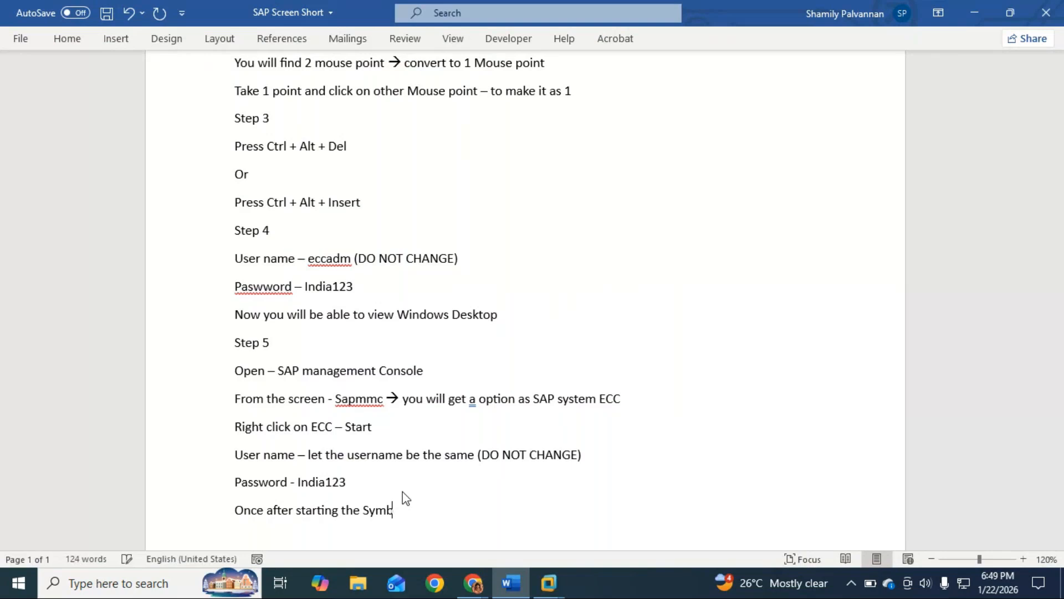
pyautogui.write('oll of E')
pyautogui.press('BackSpace')
pyautogui.write('CC')
pyautogui.click(405, 510)
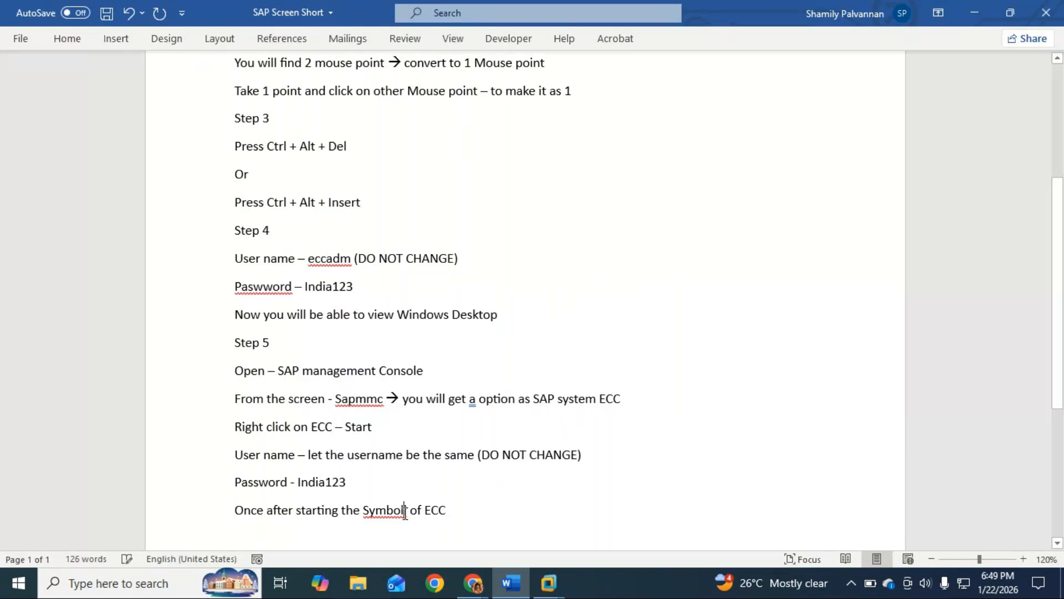
pyautogui.press('BackSpace')
pyautogui.click(479, 508)
# Continue the ECC symbol line with "– from GREY colour changes to YELLOW colour and"
pyautogui.write('-')
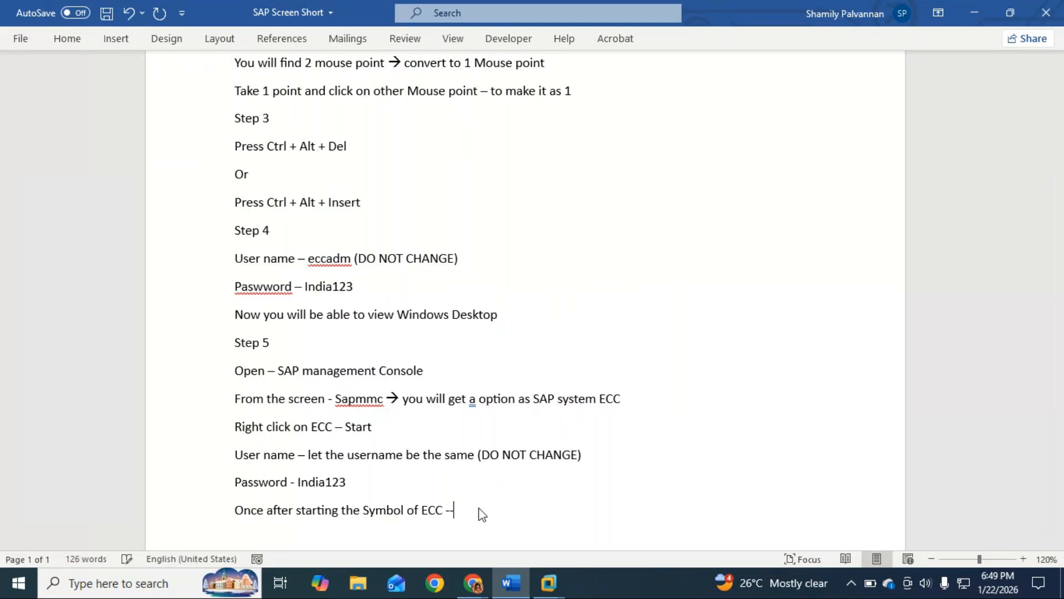
pyautogui.write(' from GREY colu')
pyautogui.press('BackSpace')
pyautogui.write('our')
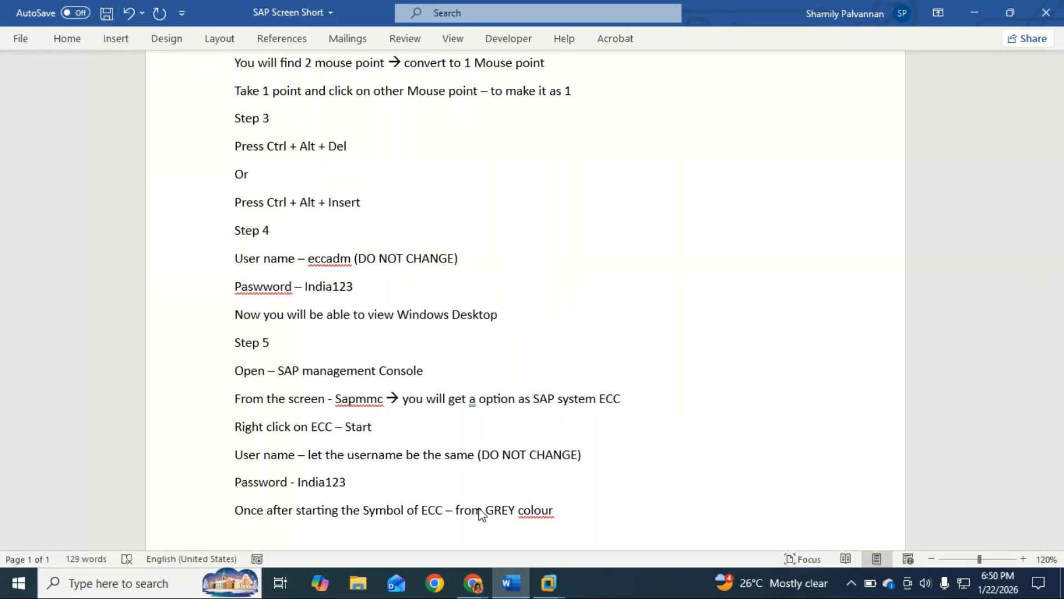
pyautogui.write(' changes to YE')
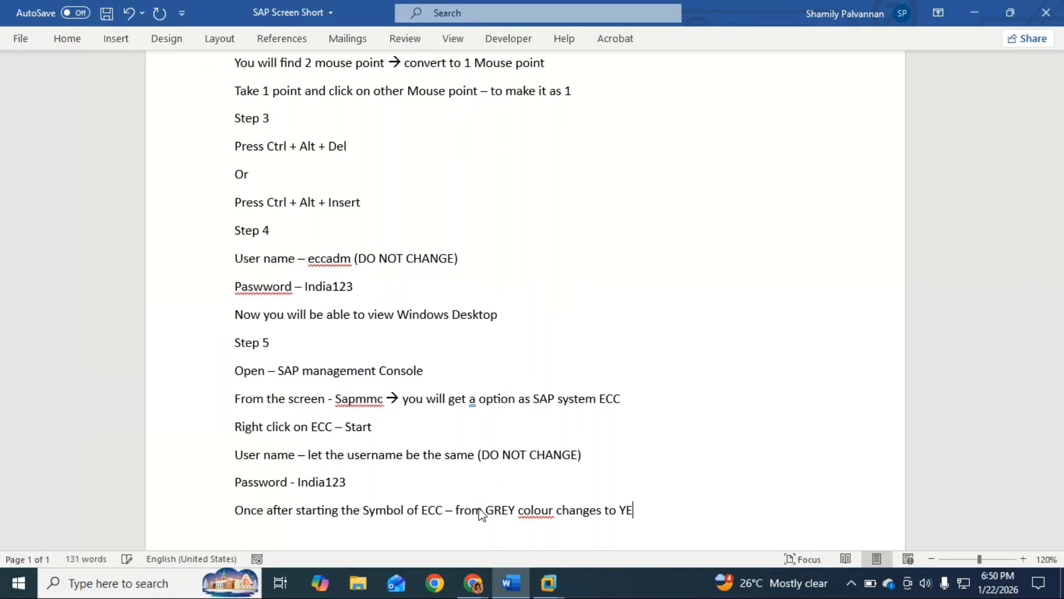
pyautogui.write('LLOW colour a')
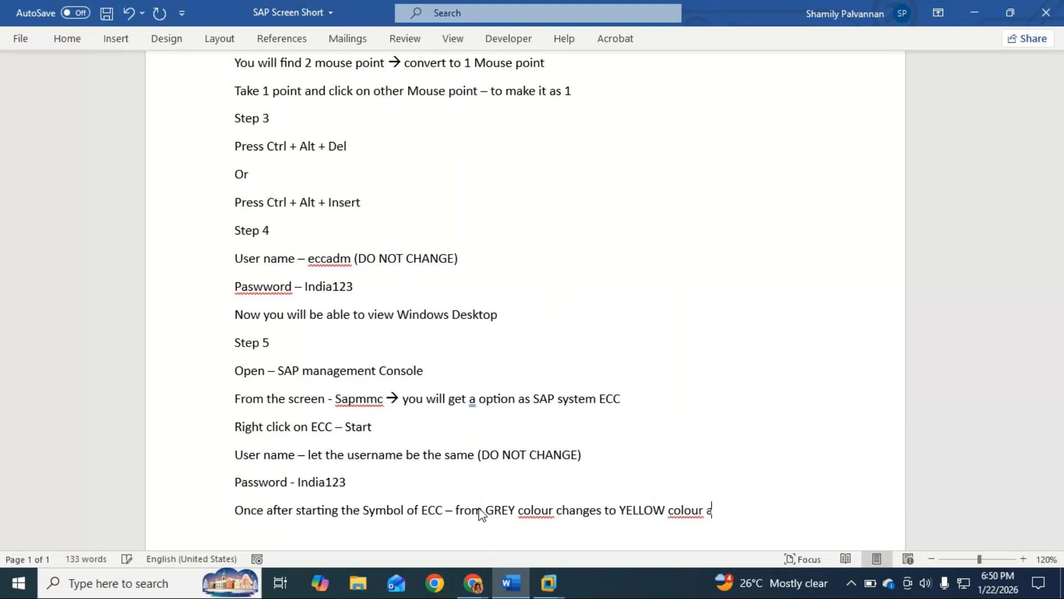
pyautogui.write('nd then to Green')
# Complete the colour change line with "then to GREEN colour"
pyautogui.press('BackSpace')
pyautogui.press('BackSpace')
pyautogui.press('BackSpace')
pyautogui.press('BackSpace')
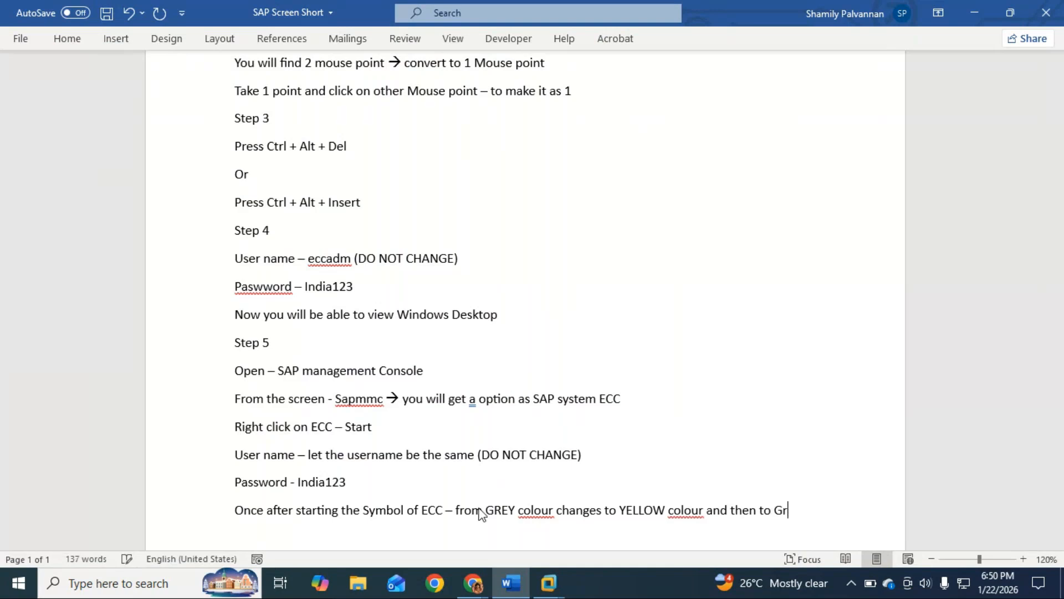
pyautogui.write('REEN colu')
pyautogui.press('BackSpace')
pyautogui.write('out')
pyautogui.press('BackSpace')
pyautogui.write('r')
# Begin a new line below the colour change sentence with "Note: You need"
pyautogui.press('Return')
pyautogui.write('Note Y')
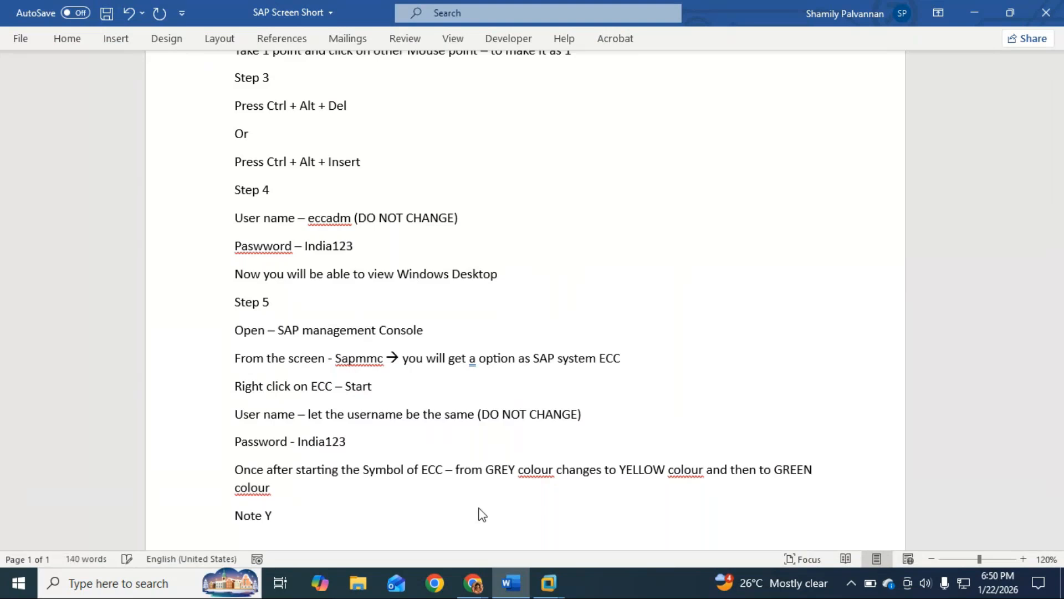
pyautogui.press('BackSpace')
pyautogui.press('BackSpace')
pyautogui.write(': Yp')
pyautogui.press('BackSpace')
pyautogui.press('BackSpace')
pyautogui.write('ou need yo')
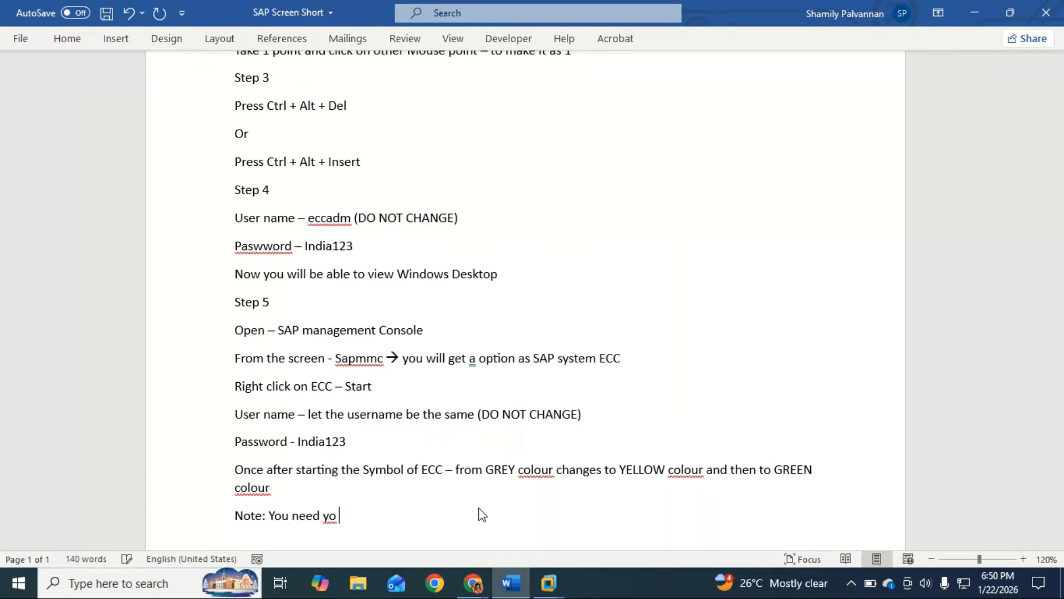
pyautogui.press('BackSpace')
pyautogui.press('BackSpace')
pyautogui.press('BackSpace')
# Complete the note with "wait until it changes in GREEEN"
pyautogui.write('wait un')
pyautogui.press('BackSpace')
pyautogui.write('t un')
pyautogui.write('till')
pyautogui.write('l')
pyautogui.press('BackSpace')
pyautogui.write('it changes ')
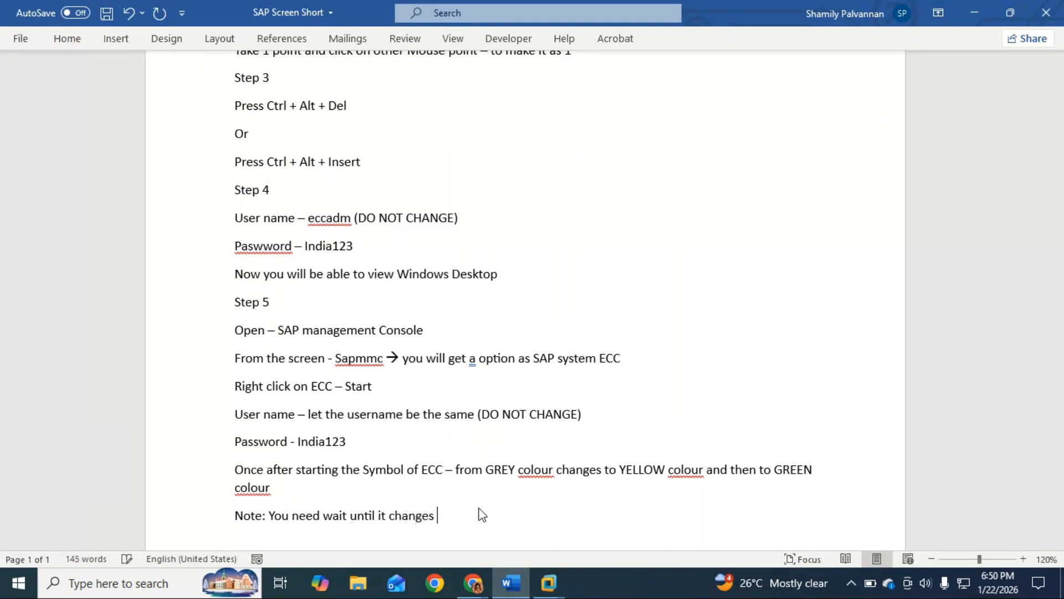
pyautogui.write('in GREEEN')
# Switch to the ECC virtual machine, and minimize the sapmmc console and the virtual machine window
pyautogui.hotkey('alt', 'Tab')
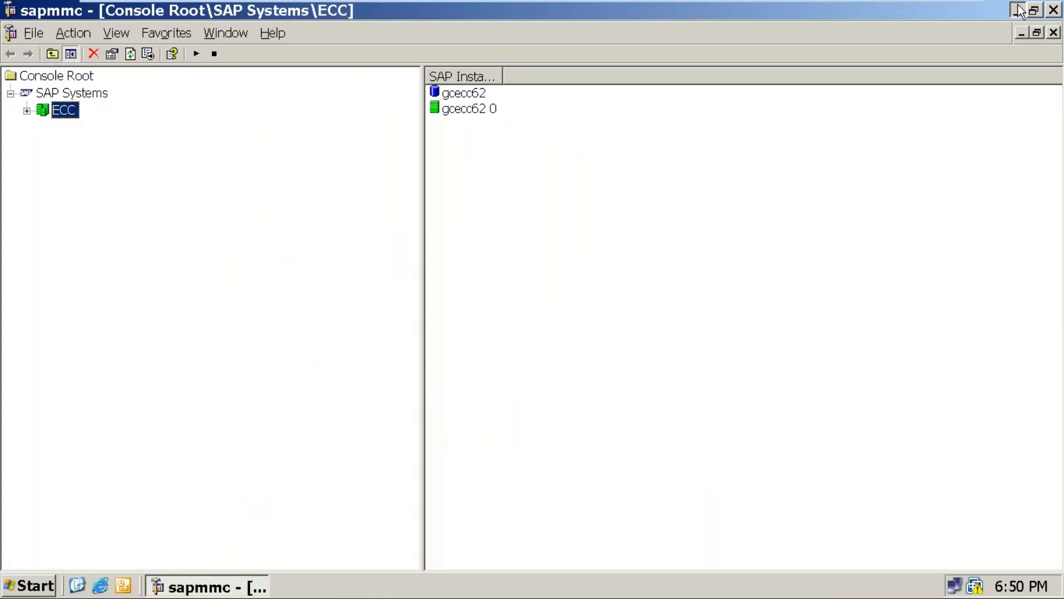
pyautogui.click(1020, 10)
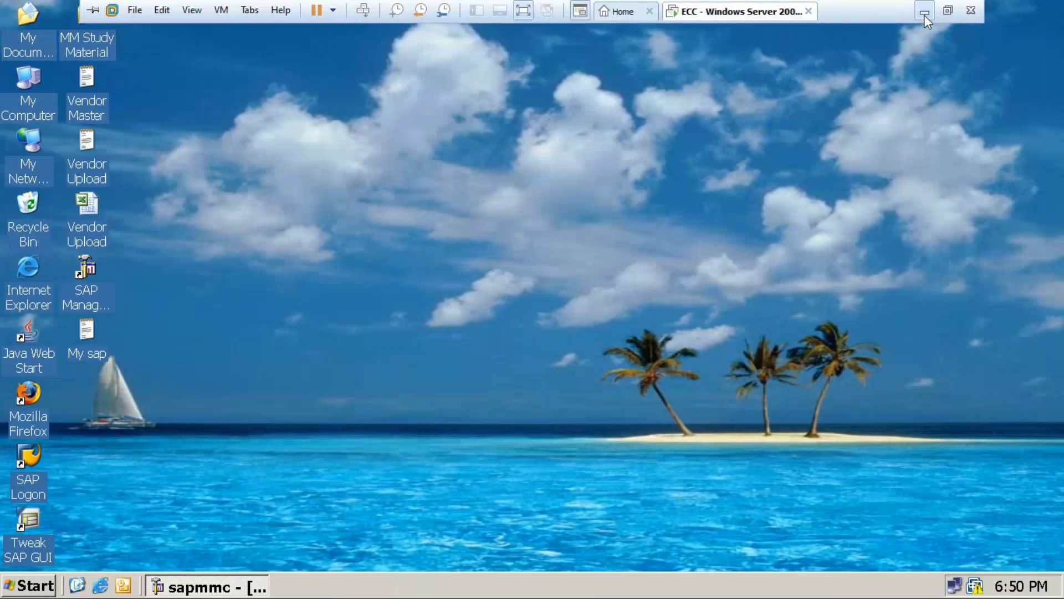
pyautogui.click(924, 15)
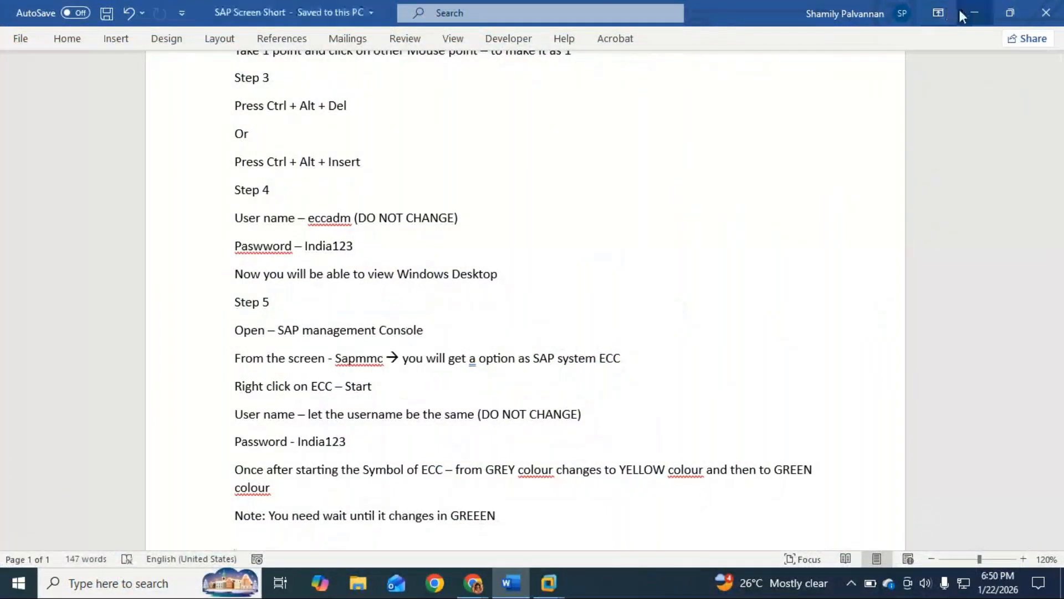
# Minimize the Word document and reopen the sapmmc console in the virtual machine to view the ECC system
pyautogui.click(974, 12)
pyautogui.moveTo(547, 585)
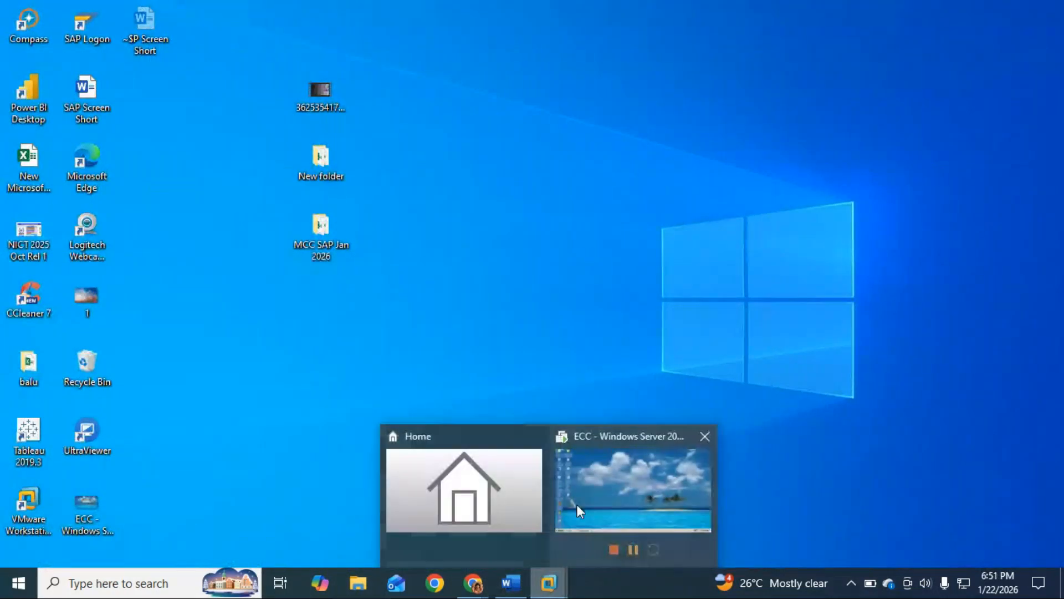
pyautogui.click(593, 502)
pyautogui.click(204, 579)
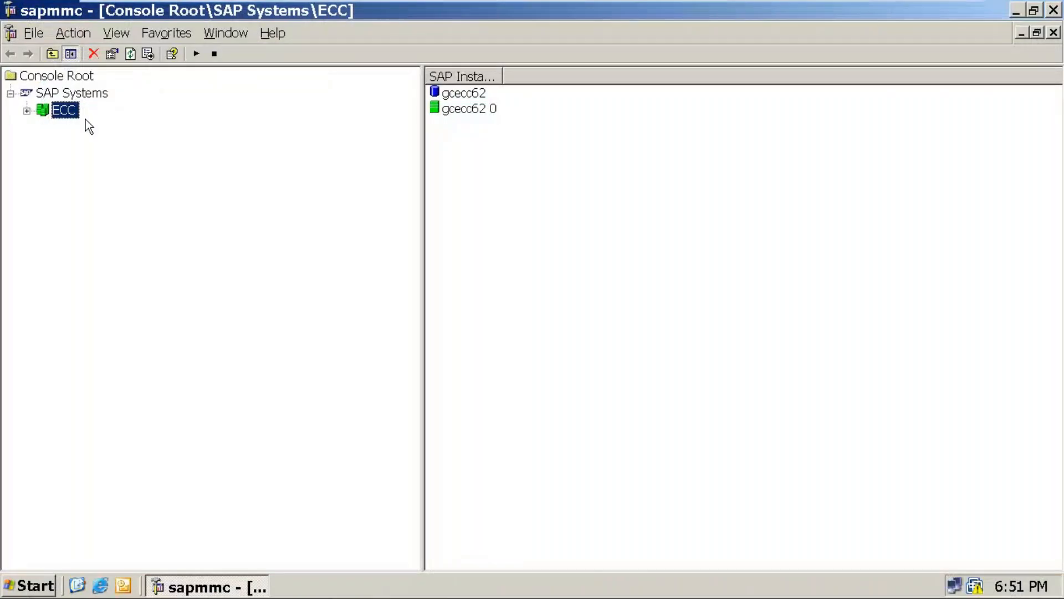
# Minimize the sapmmc console and the virtual machine, and return to the Word document
pyautogui.click(1019, 11)
pyautogui.moveTo(873, 3)
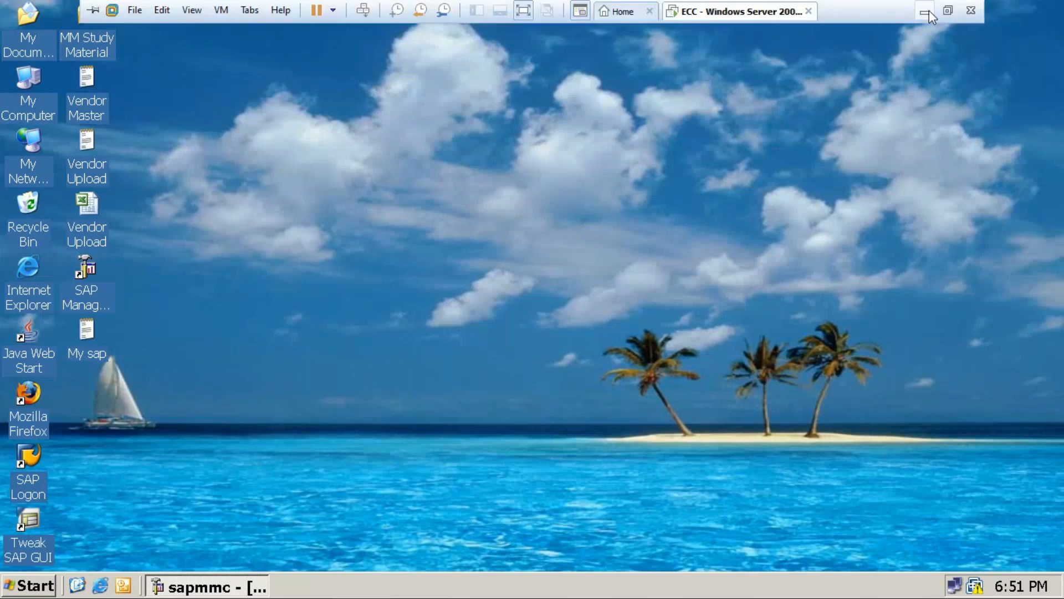
pyautogui.click(926, 12)
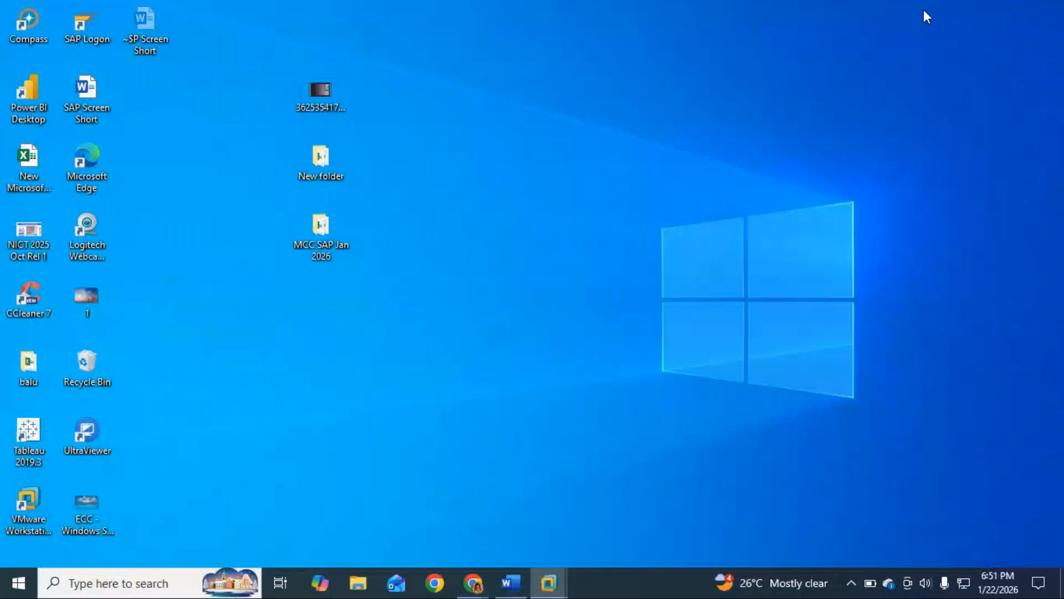
pyautogui.click(510, 582)
# Add the line "Now minimize the screen of SAPMCC" below the note
pyautogui.write('Now mini')
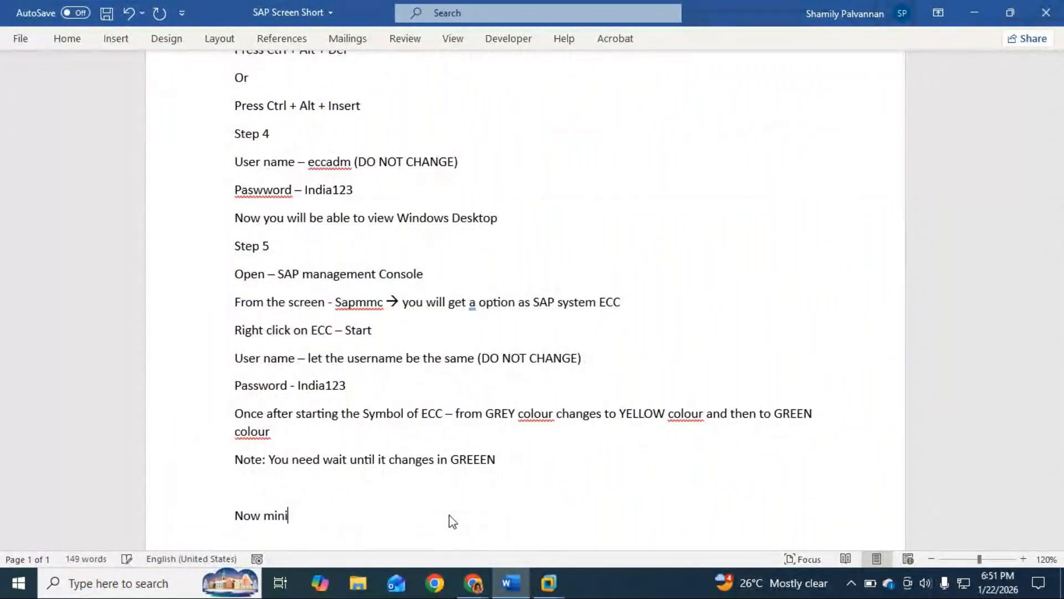
pyautogui.write('mize the s')
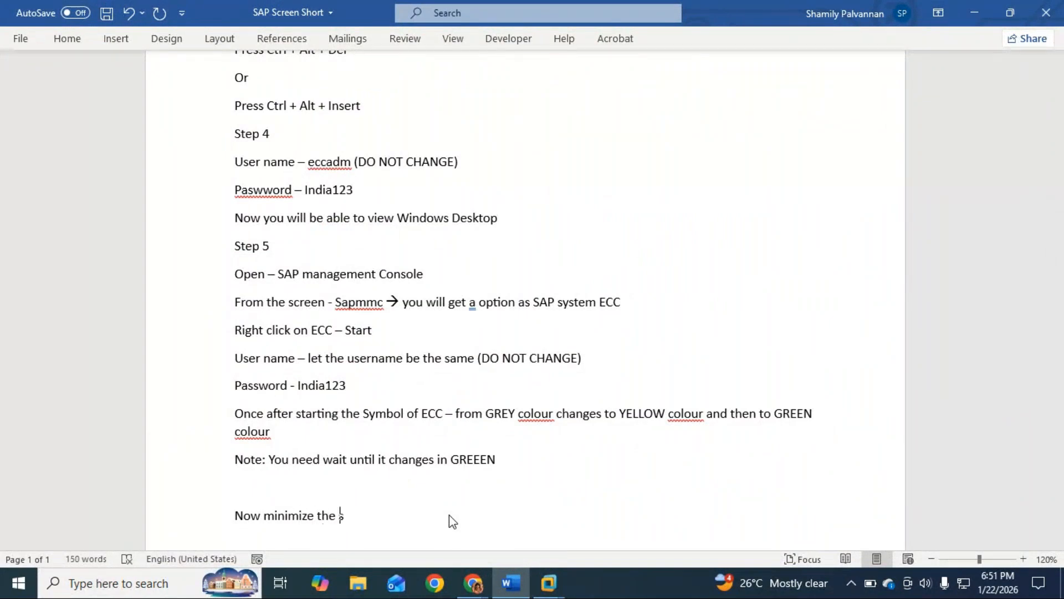
pyautogui.write('creen of SAPMCC')
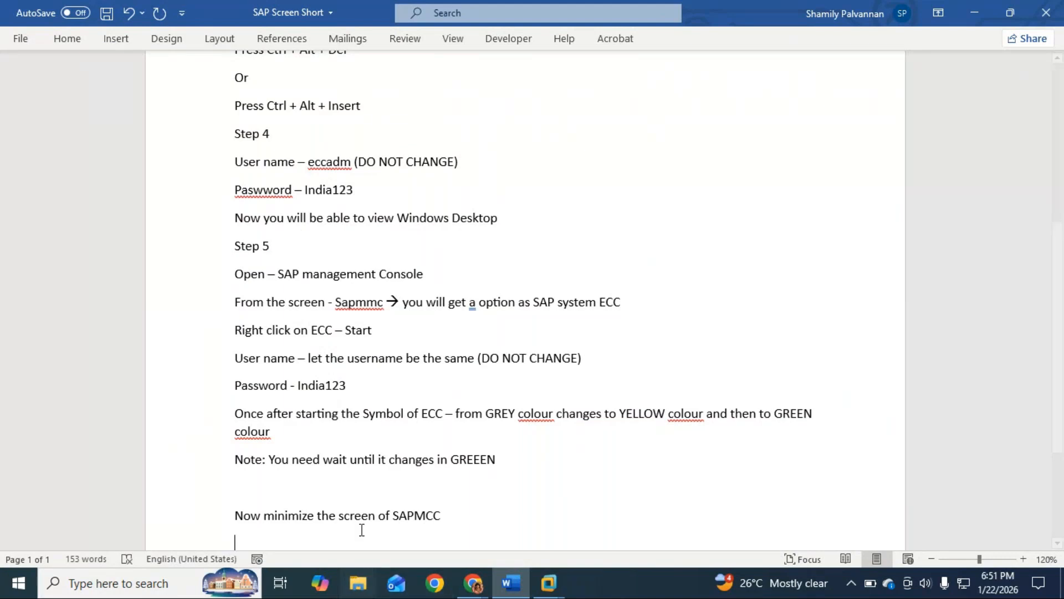
# Add a "Step 6" heading on a new line, followed by an empty line
pyautogui.press('Return')
pyautogui.write('Step')
pyautogui.press('Return')
pyautogui.press('BackSpace')
pyautogui.write('6')
pyautogui.press('Return')
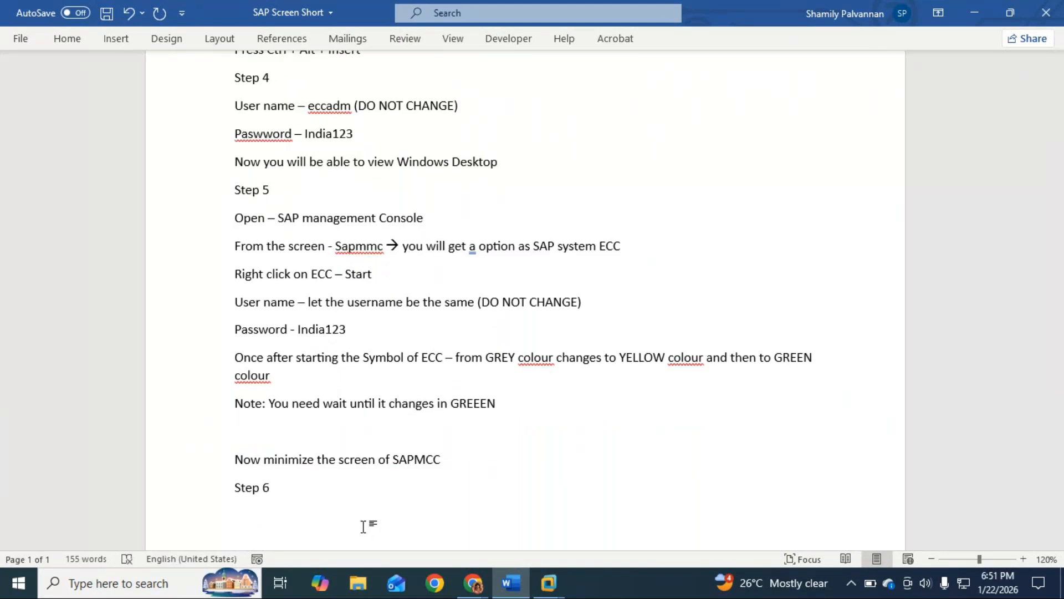
# Switch to the ECC virtual machine, select the SAP Logon desktop shortcut, and minimize the virtual machine
pyautogui.hotkey('alt', 'Tab')
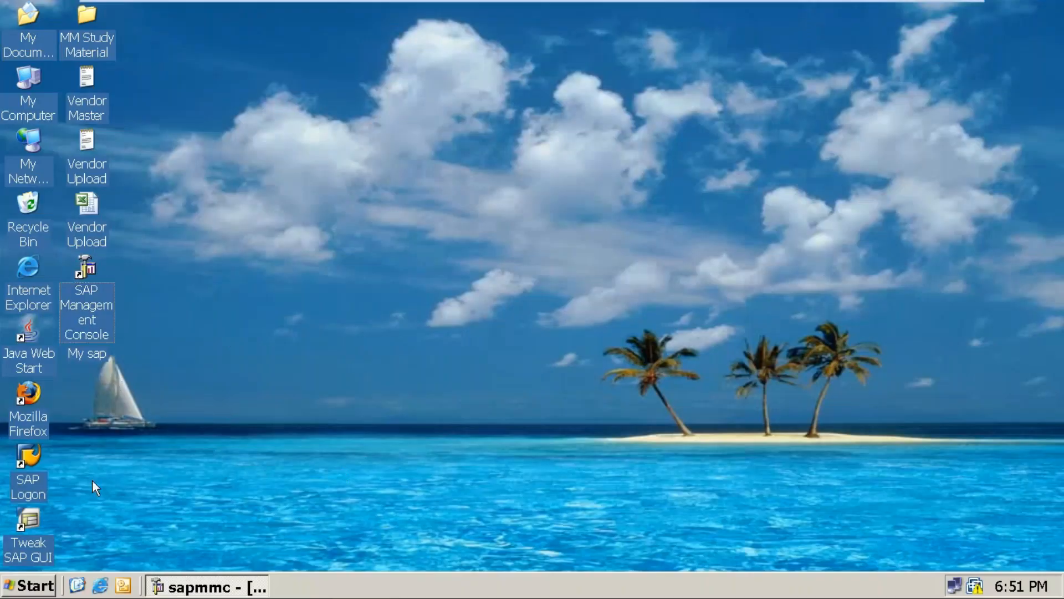
pyautogui.click(28, 467)
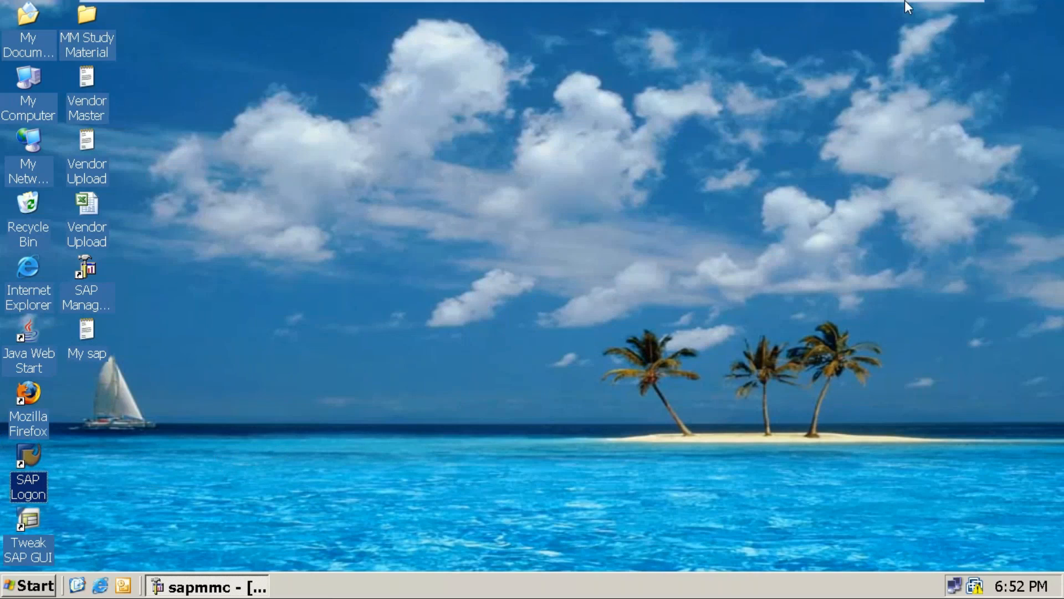
pyautogui.moveTo(948, 1)
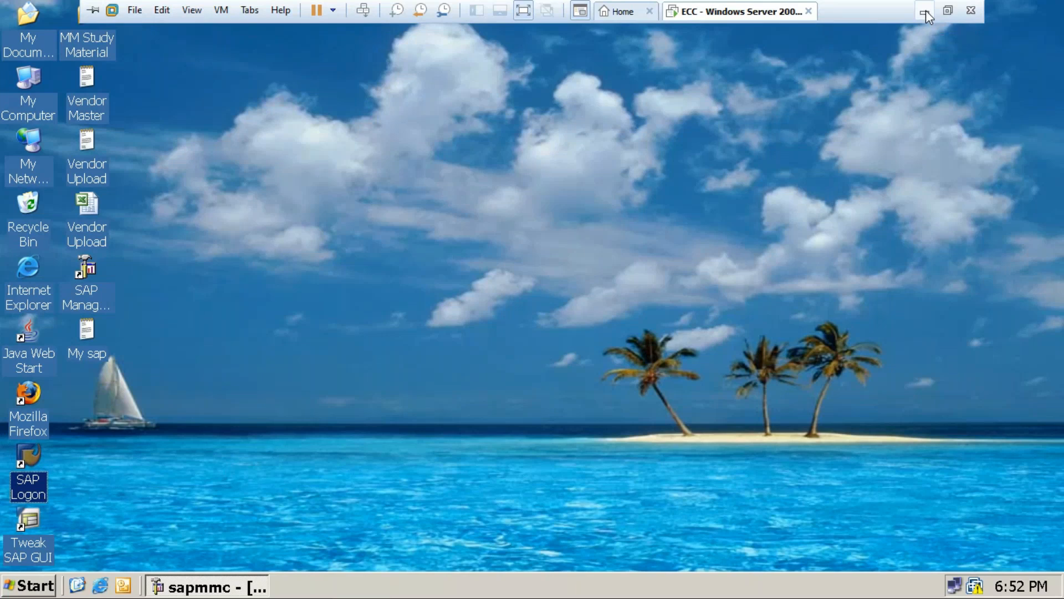
pyautogui.click(926, 10)
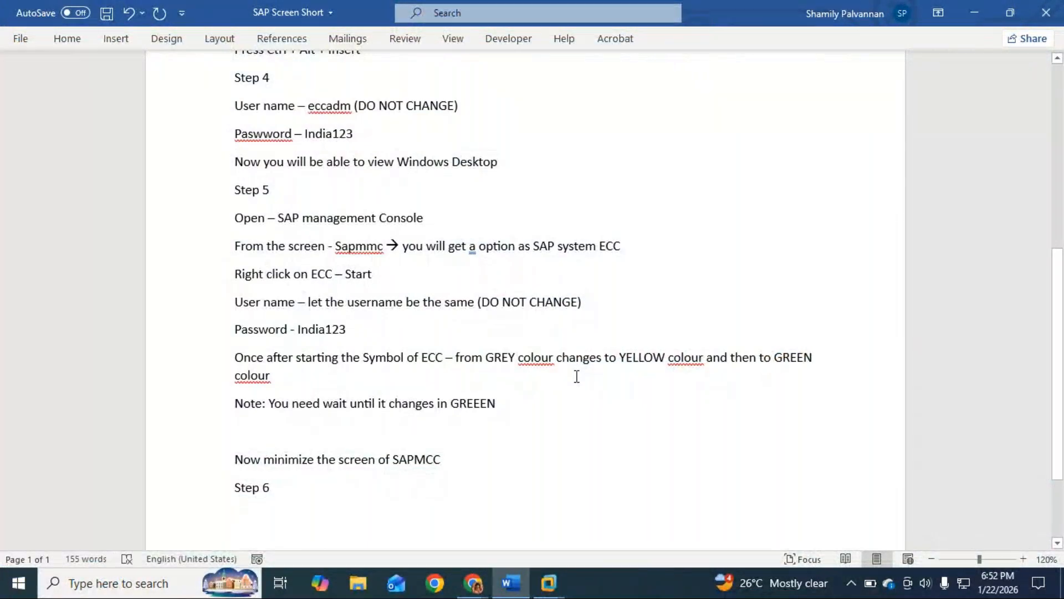
# Minimize the Word document, switch to the ECC virtual machine, and open SAP Logon from its desktop
pyautogui.click(969, 10)
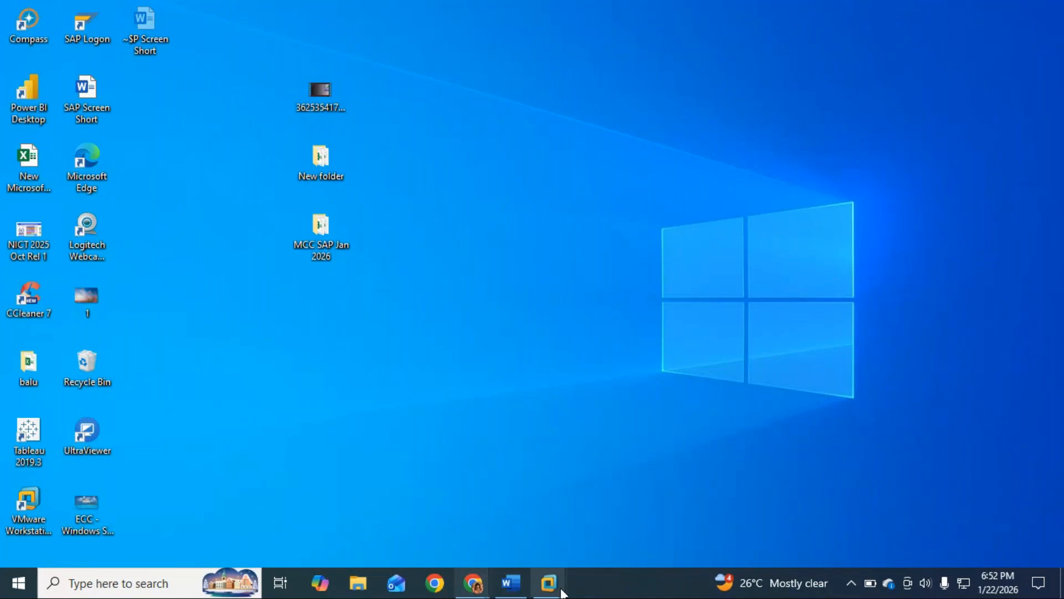
pyautogui.moveTo(560, 590)
pyautogui.click(607, 478)
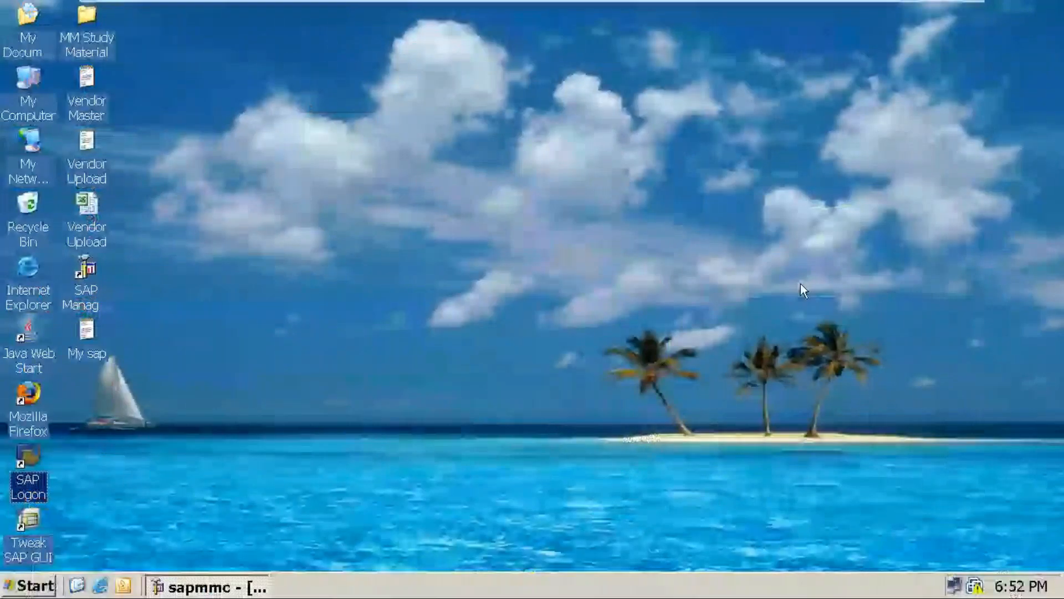
pyautogui.doubleClick(22, 459)
pyautogui.rightClick(310, 412)
pyautogui.click(587, 374)
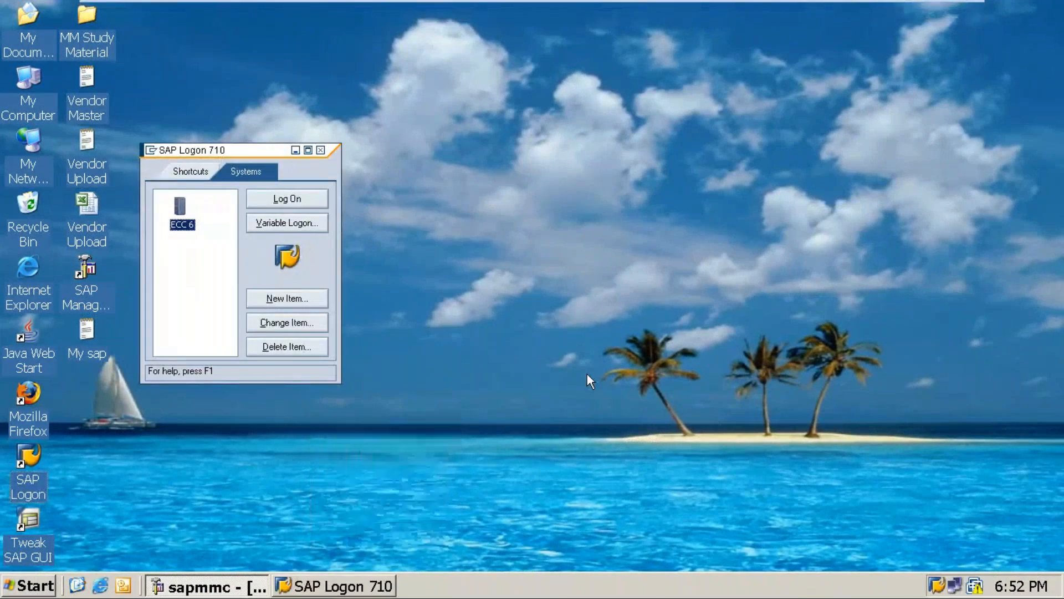
# Return to the Word document and remove the empty line above "Now minimize the screen of SAPMCC"
pyautogui.click(915, 4)
pyautogui.click(508, 585)
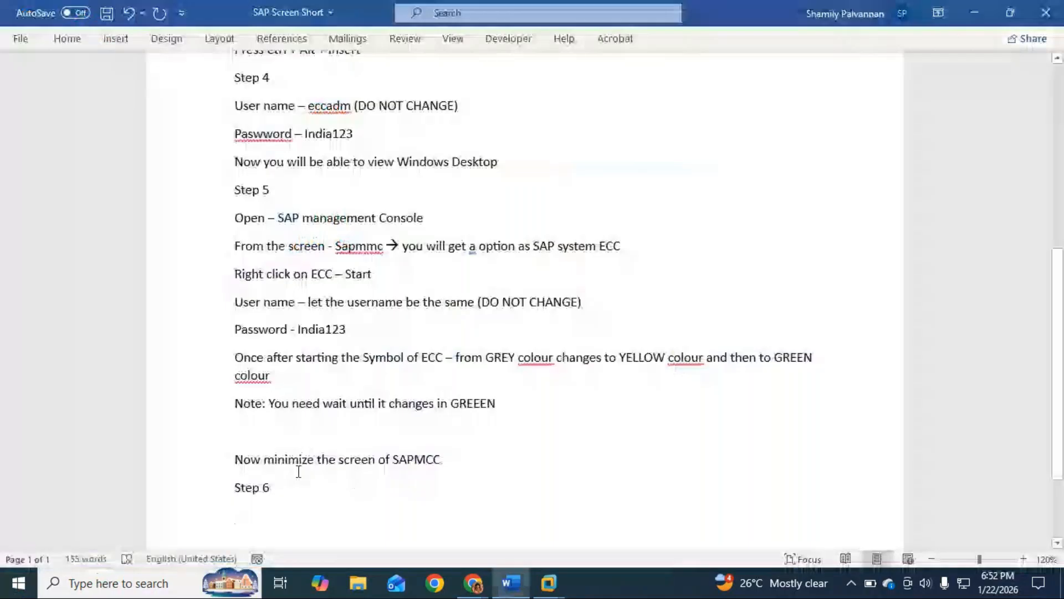
pyautogui.click(250, 432)
pyautogui.press('BackSpace')
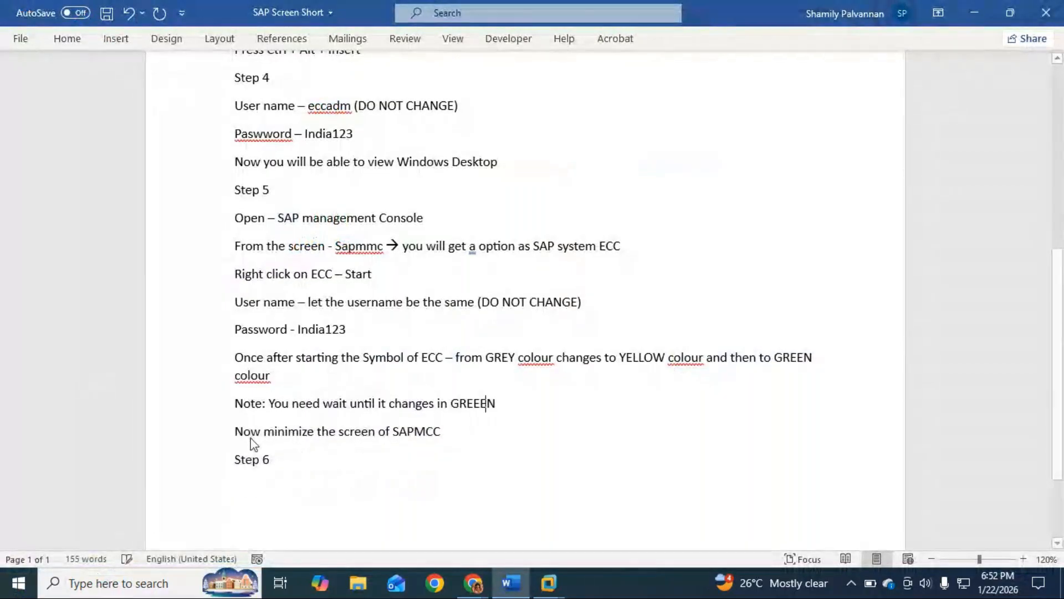
# Insert an empty line before the "Step 6" heading
pyautogui.click(309, 462)
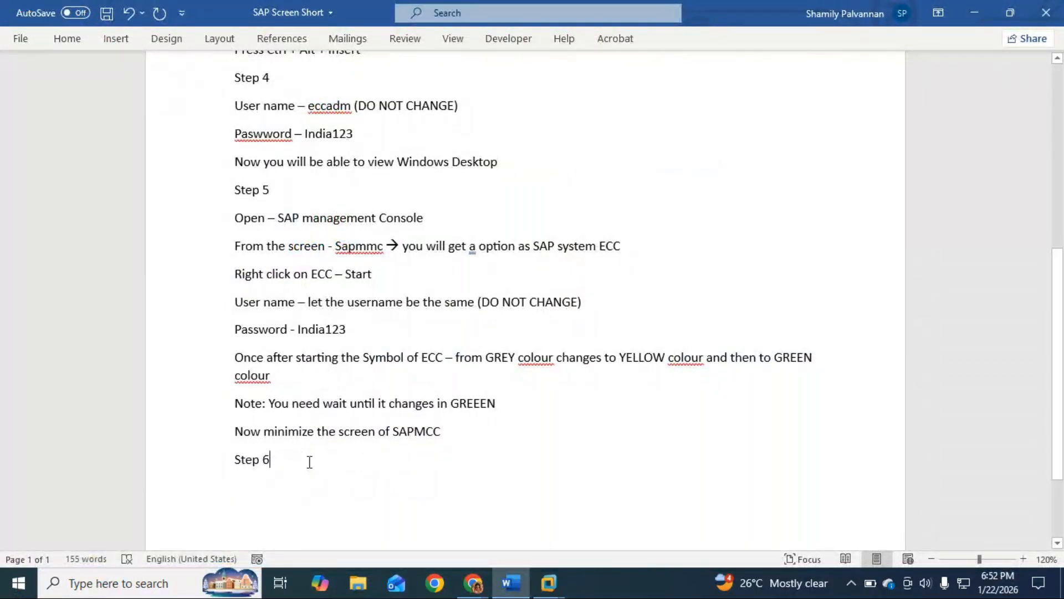
pyautogui.click(236, 460)
pyautogui.press('Return')
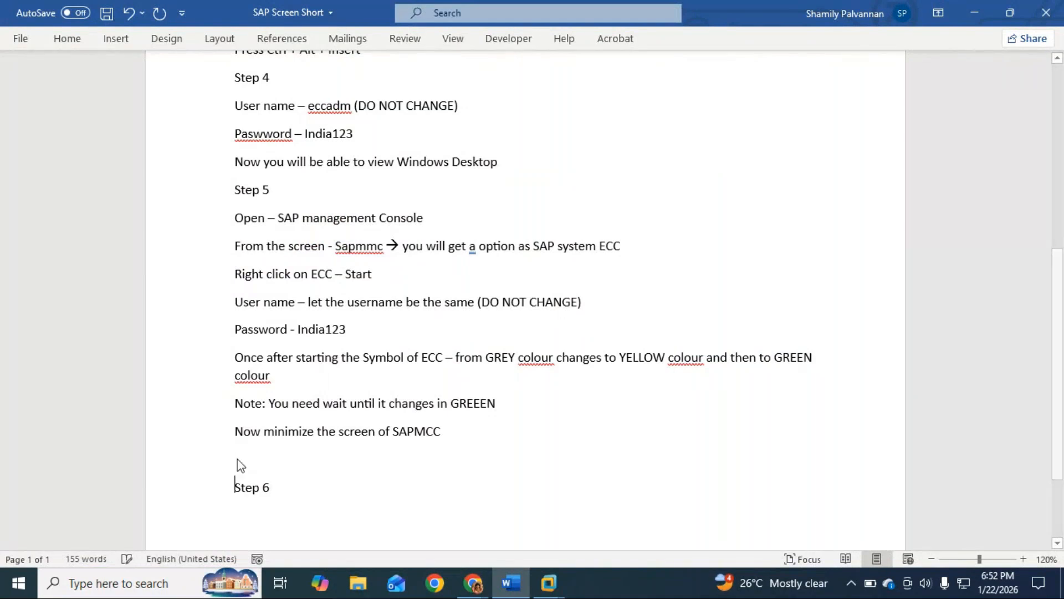
# Add the instruction "Open SAP Log on" on a new line below "Step 6"
pyautogui.click(316, 492)
pyautogui.press('Return')
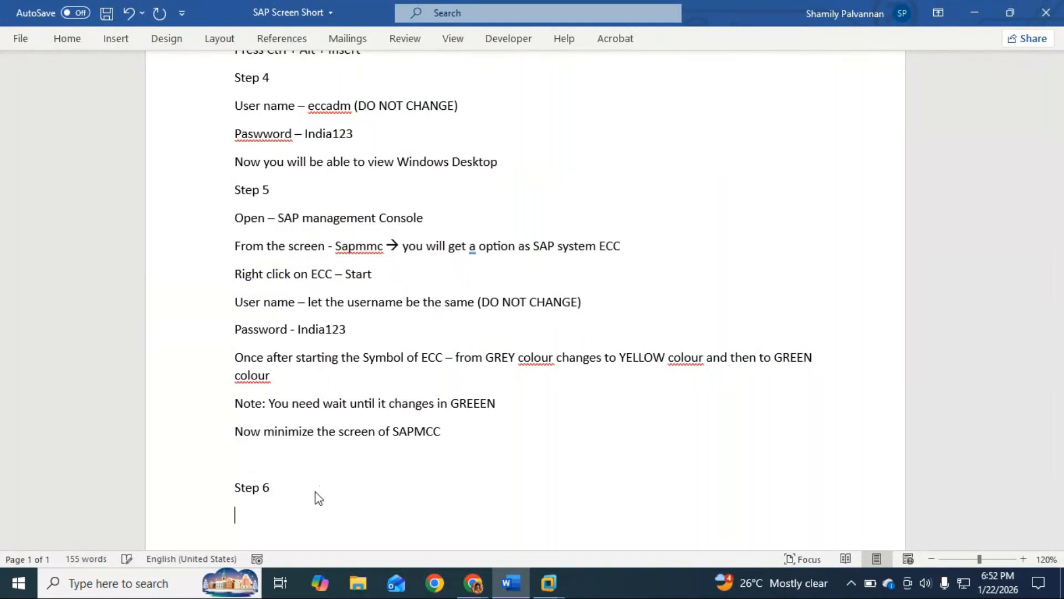
pyautogui.write('ope')
pyautogui.write('SAP Lon')
pyautogui.write('o')
pyautogui.write('n')
pyautogui.press('BackSpace')
pyautogui.press('BackSpace')
pyautogui.press('BackSpace')
pyautogui.write('g on')
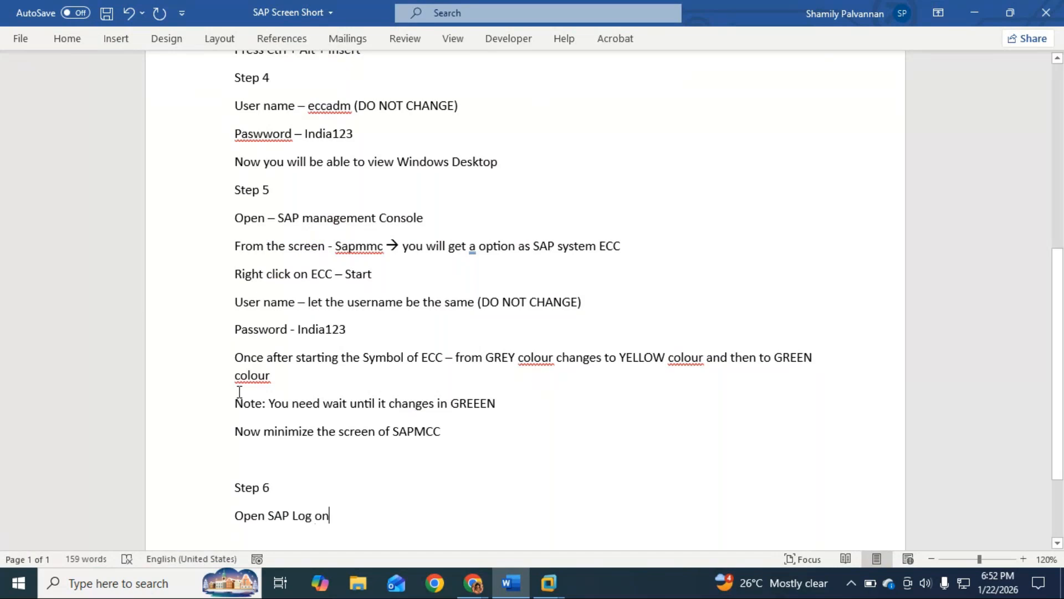
# Insert an empty line and a "Step 6" heading above "Now minimize the screen of SAPMCC"
pyautogui.click(236, 431)
pyautogui.press('Return')
pyautogui.write('Step 5')
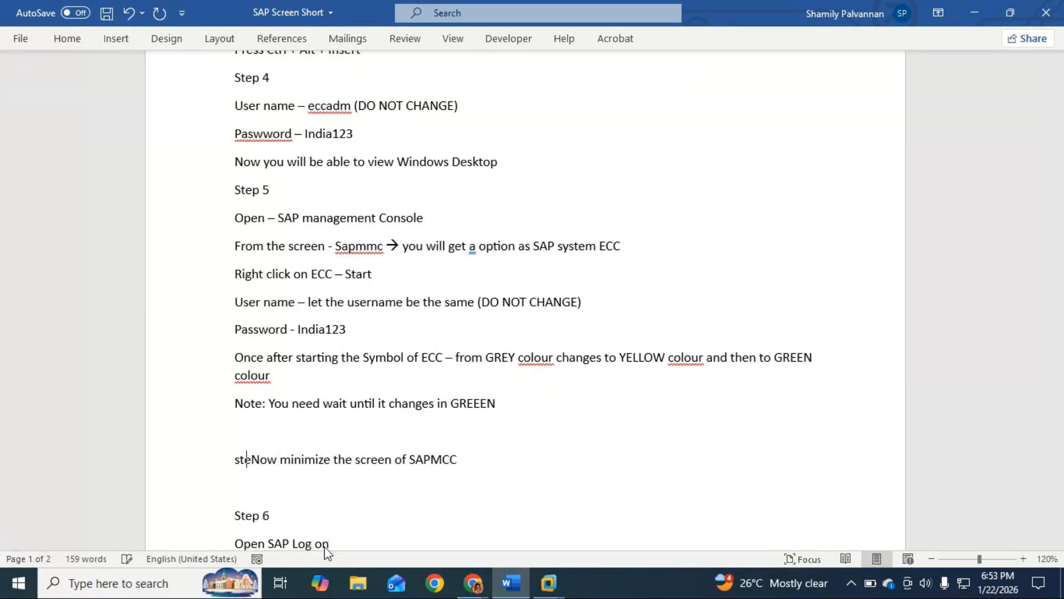
pyautogui.press('Right')
pyautogui.press('BackSpace')
pyautogui.write('6')
pyautogui.press('Return')
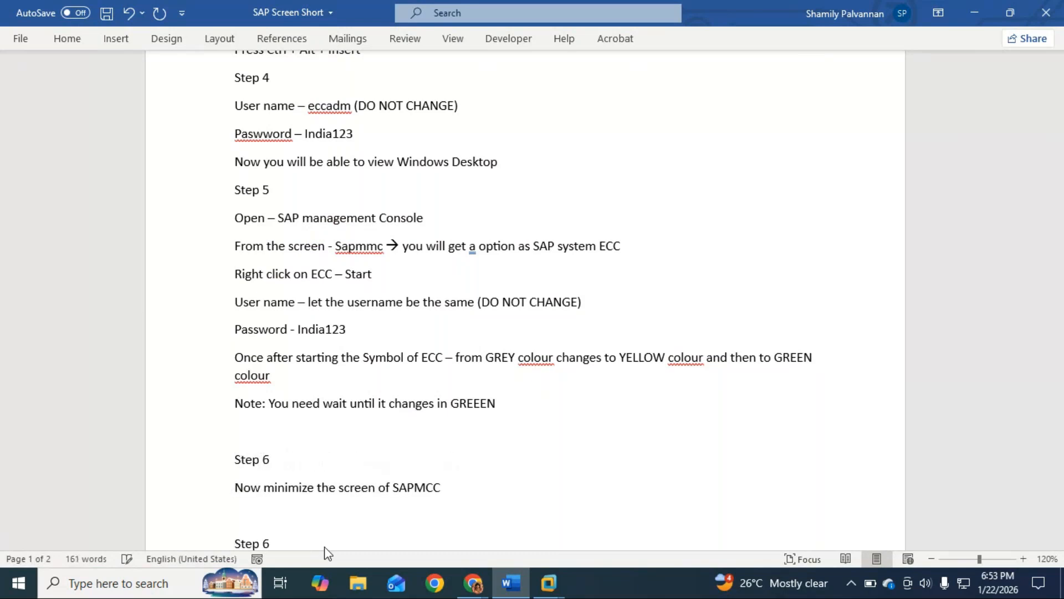
# Renumber the second "Step 6" heading, above "Open SAP Log on", as "Step 7"
pyautogui.scroll(-2, 310, 443)
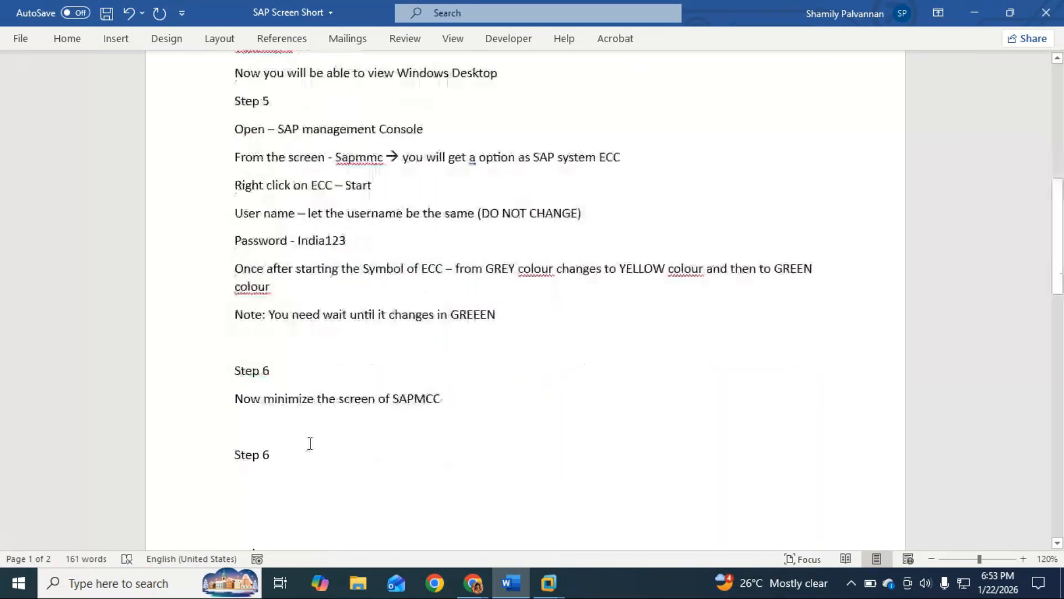
pyautogui.press('BackSpace')
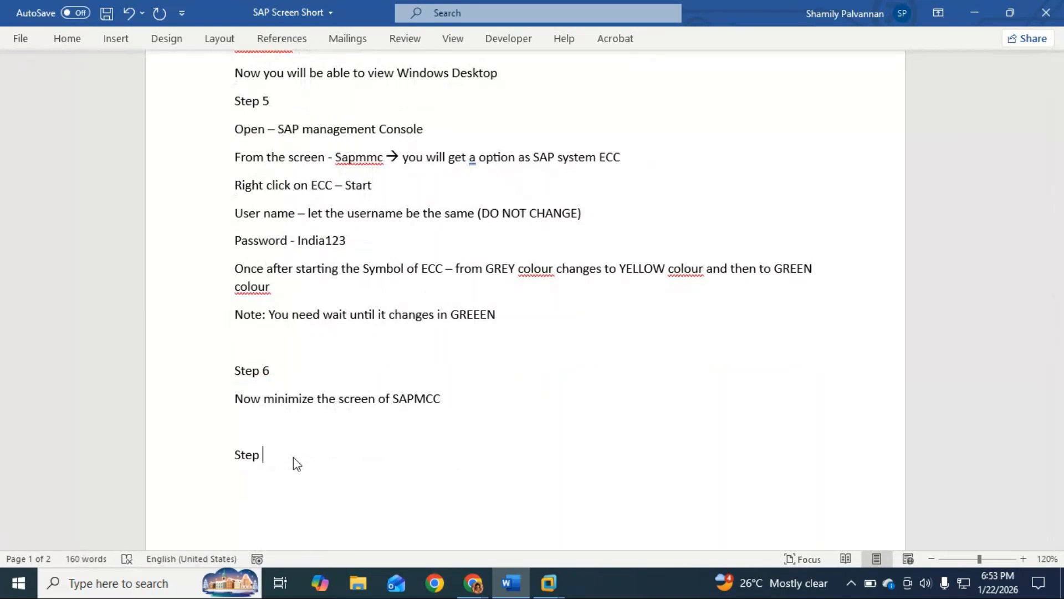
pyautogui.scroll(-5, 294, 458)
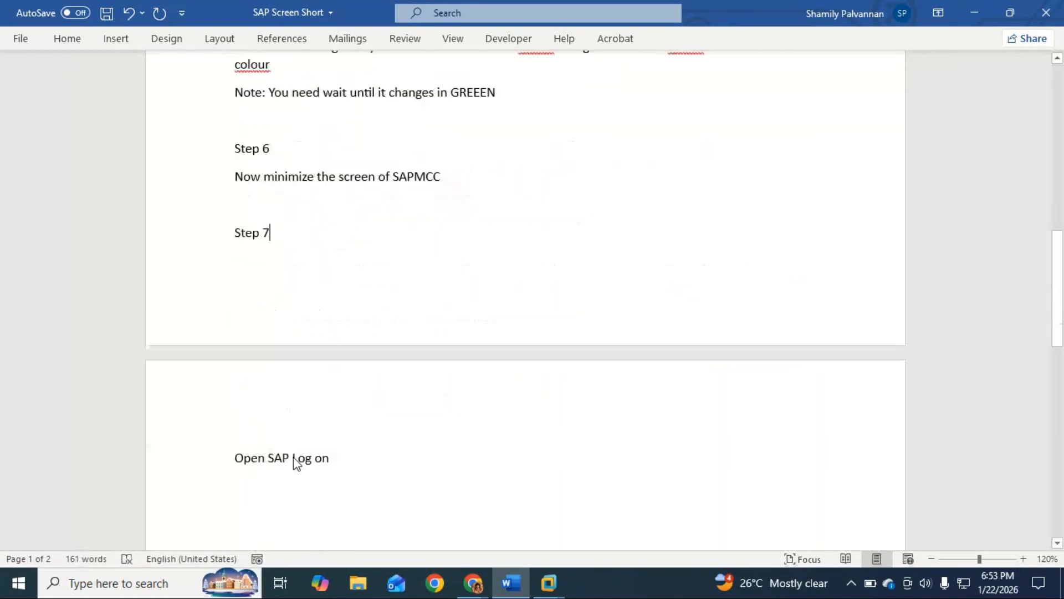
# Add the line "User Name:" directly below "Open SAP Log on"
pyautogui.click(335, 463)
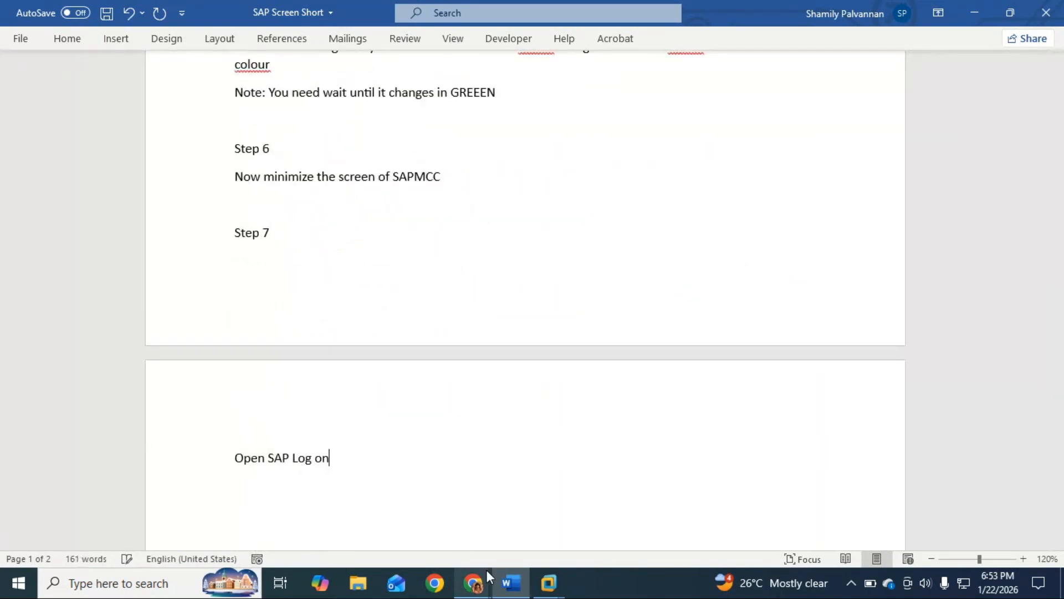
pyautogui.press('Return')
pyautogui.write('User Name:')
# Switch to the virtual machine, open the ECC 6 logon screen from SAP Logon, and return to the Word document
pyautogui.click(487, 570)
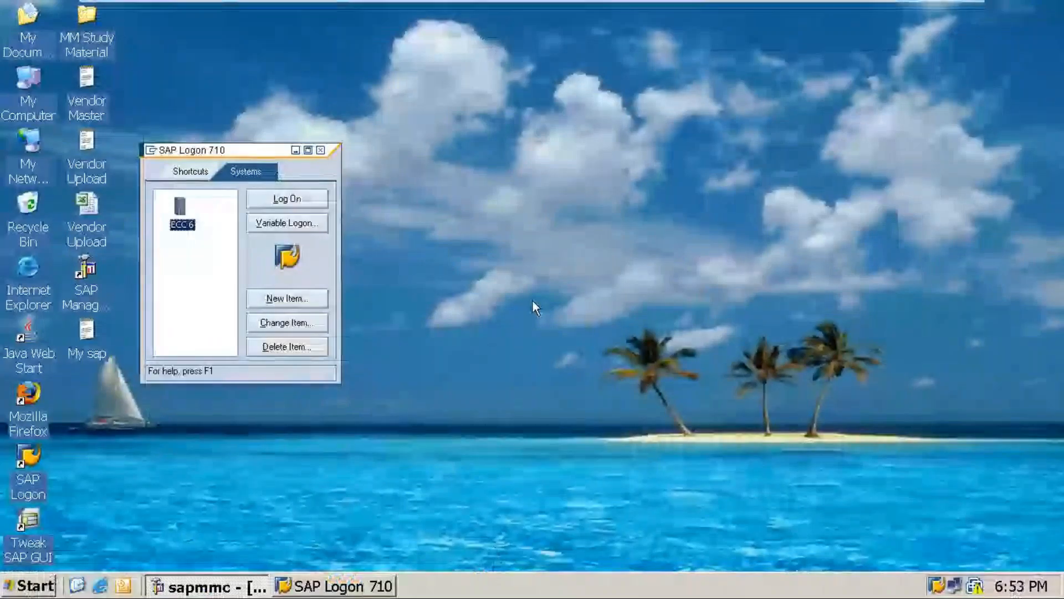
pyautogui.click(298, 199)
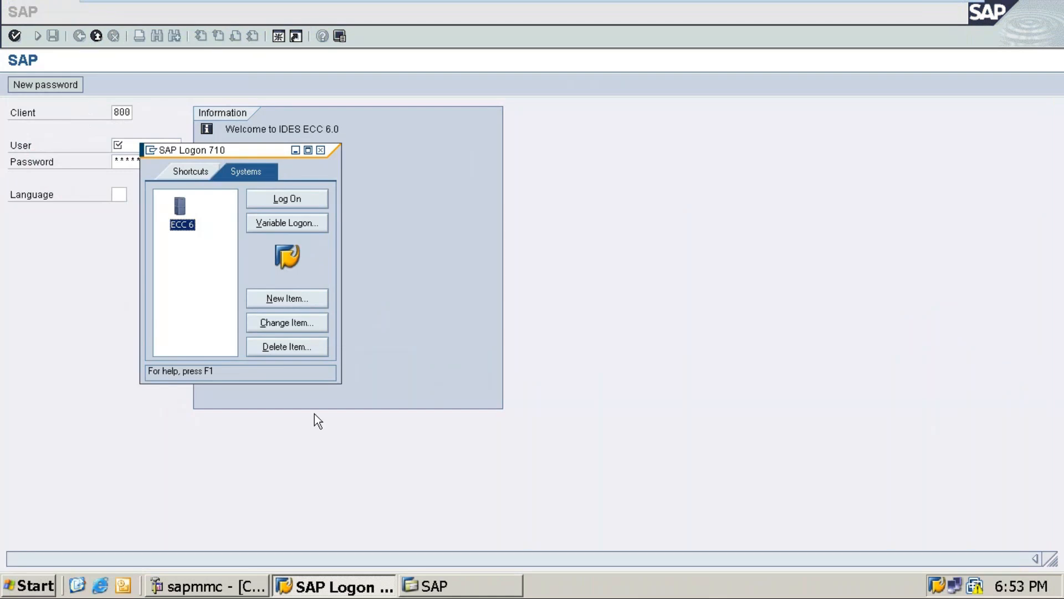
pyautogui.moveTo(927, 7)
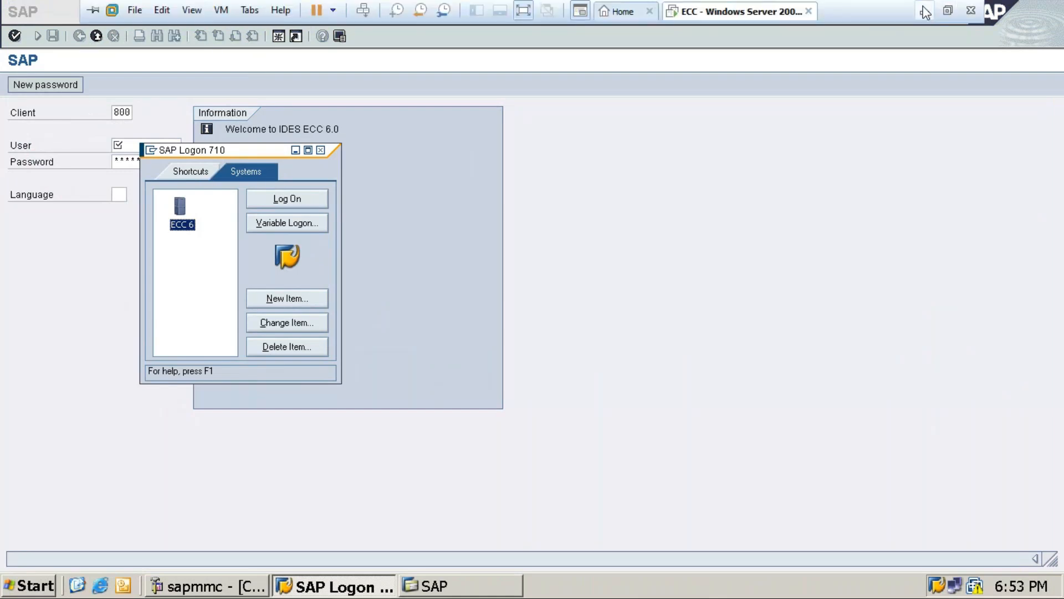
pyautogui.click(925, 11)
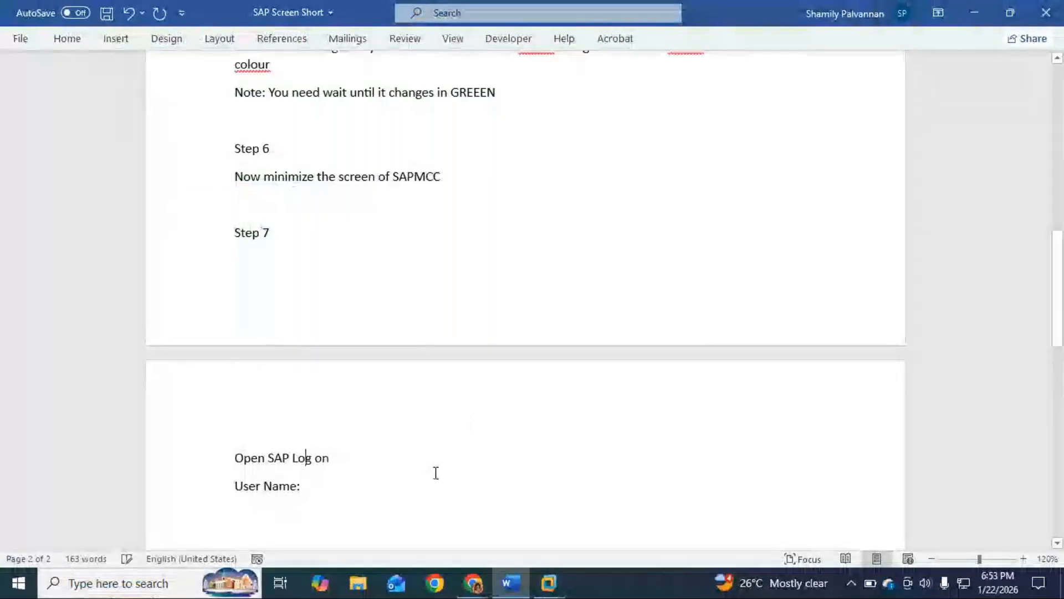
# Insert the line "Client:" between "Open SAP Log on" and "User Name:"
pyautogui.press('Up')
pyautogui.click(342, 459)
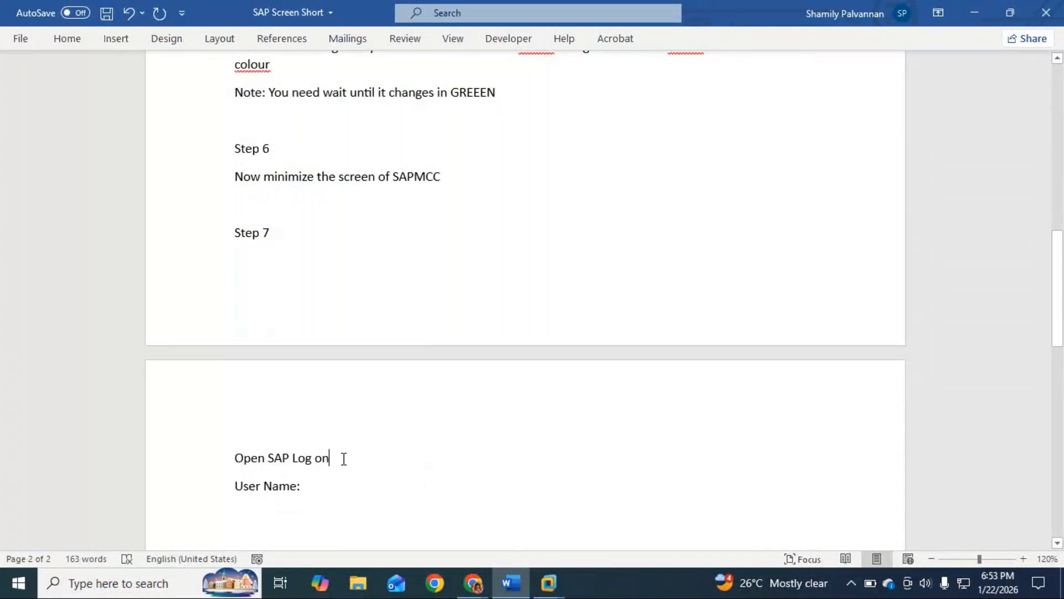
pyautogui.press('Return')
pyautogui.write('Clie')
pyautogui.press('BackSpace')
pyautogui.press('BackSpace')
pyautogui.write('lient Nu')
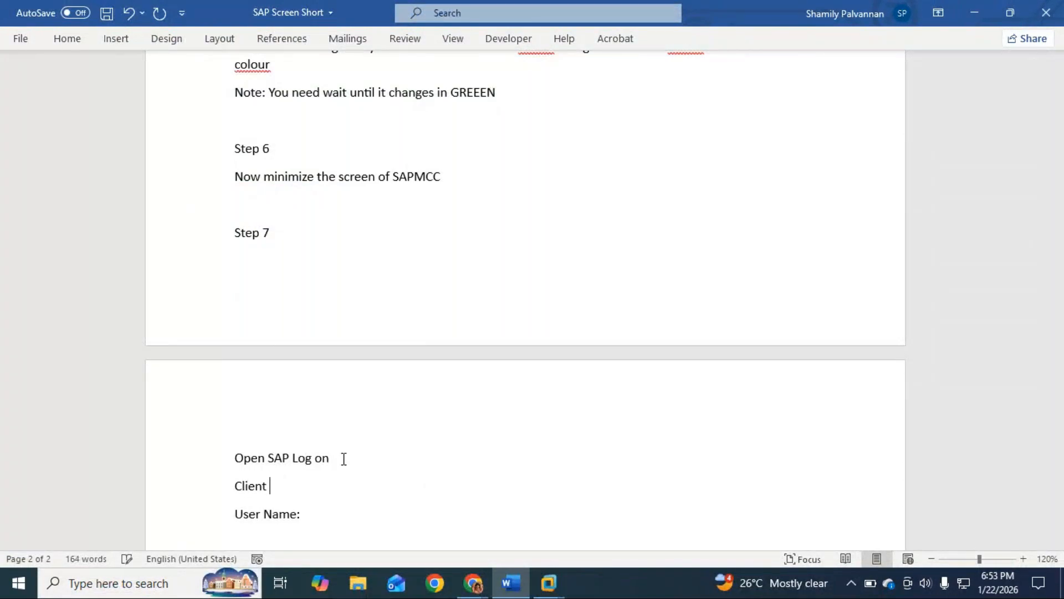
pyautogui.press('BackSpace')
pyautogui.press('BackSpace')
pyautogui.press('BackSpace')
pyautogui.write(':')
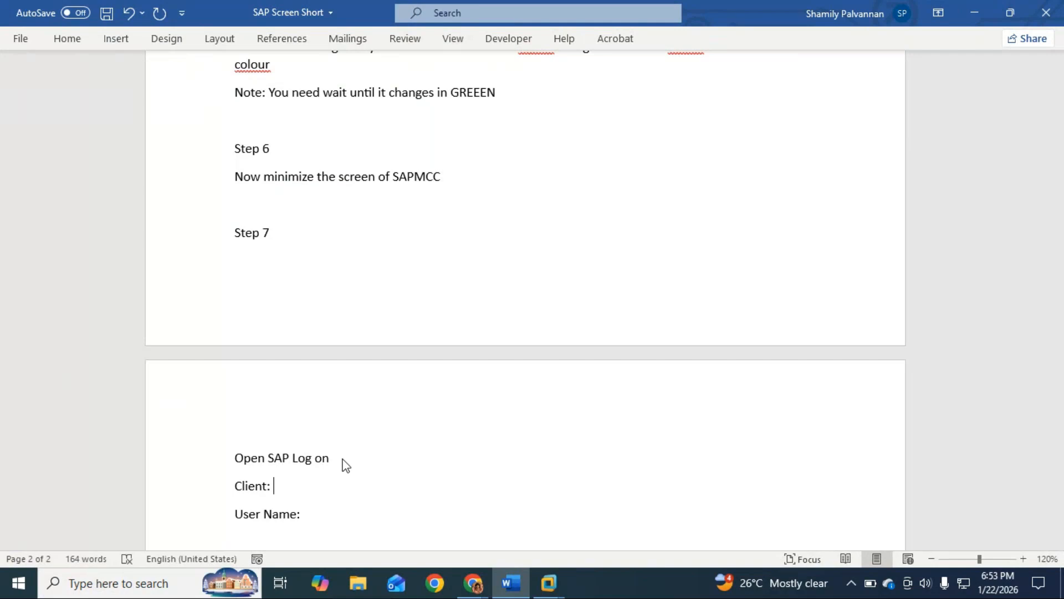
# Check the client on the SAP logon screen in the virtual machine and enter 800 on the Word document's "Client:" line
pyautogui.hotkey('alt', 'Tab')
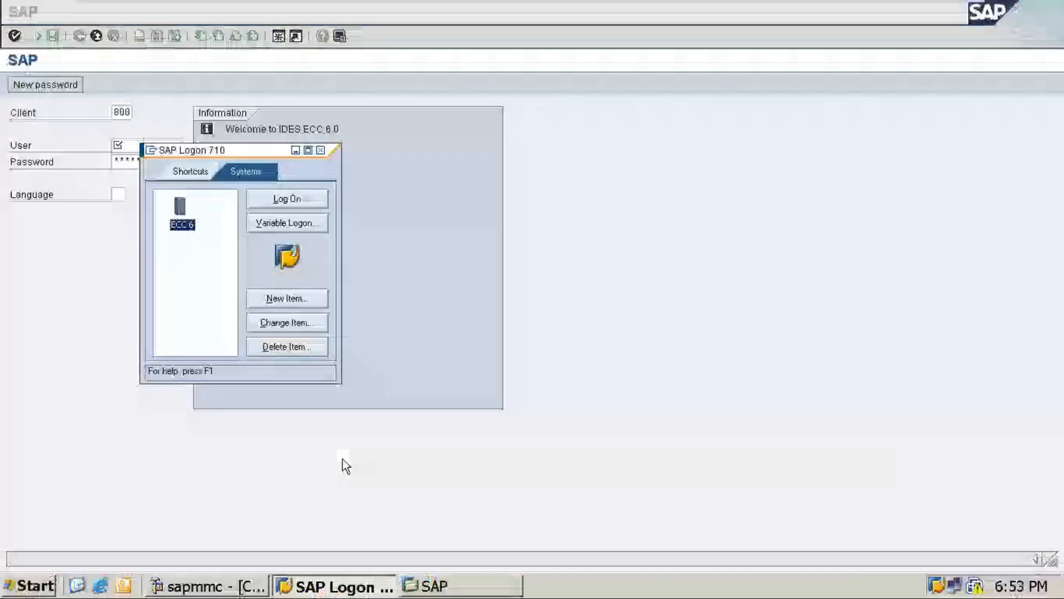
pyautogui.hotkey('alt', 'Tab')
pyautogui.hotkey('alt', 'Tab')
pyautogui.hotkey('alt', 'Tab')
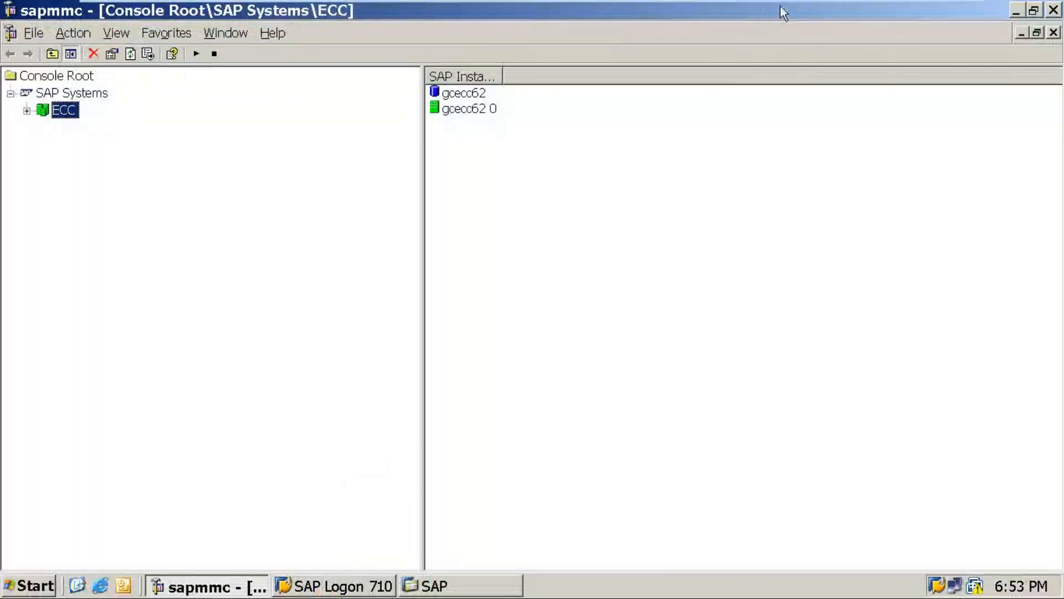
pyautogui.click(1018, 9)
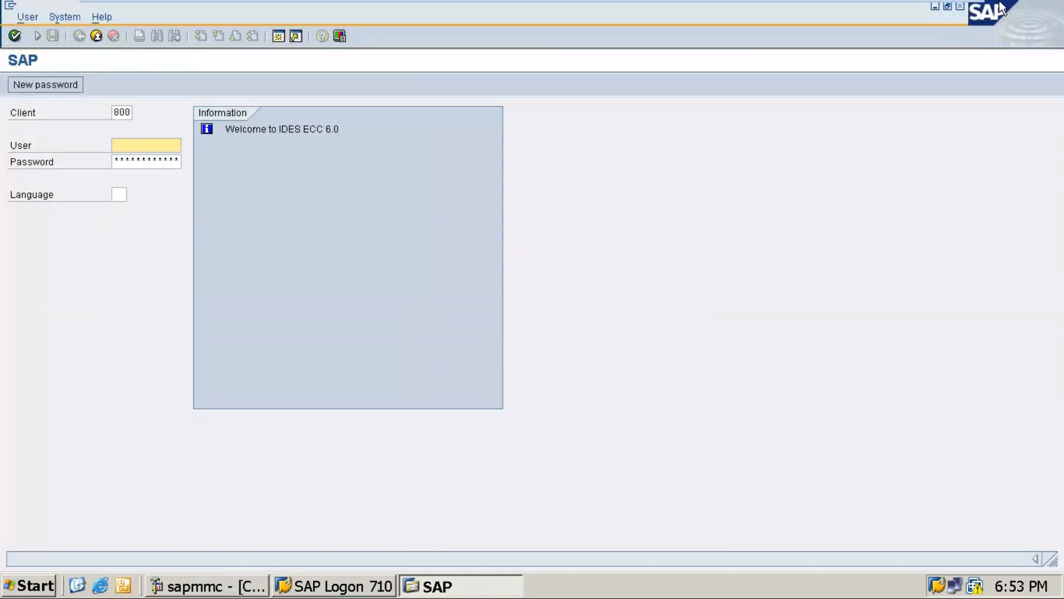
pyautogui.moveTo(959, 2)
pyautogui.click(924, 9)
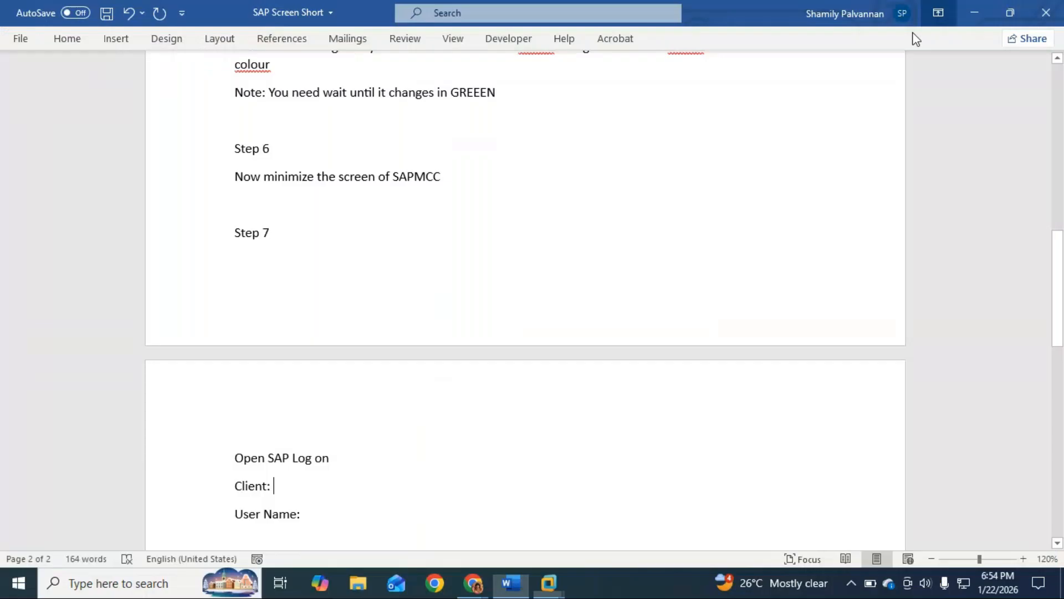
pyautogui.write('800')
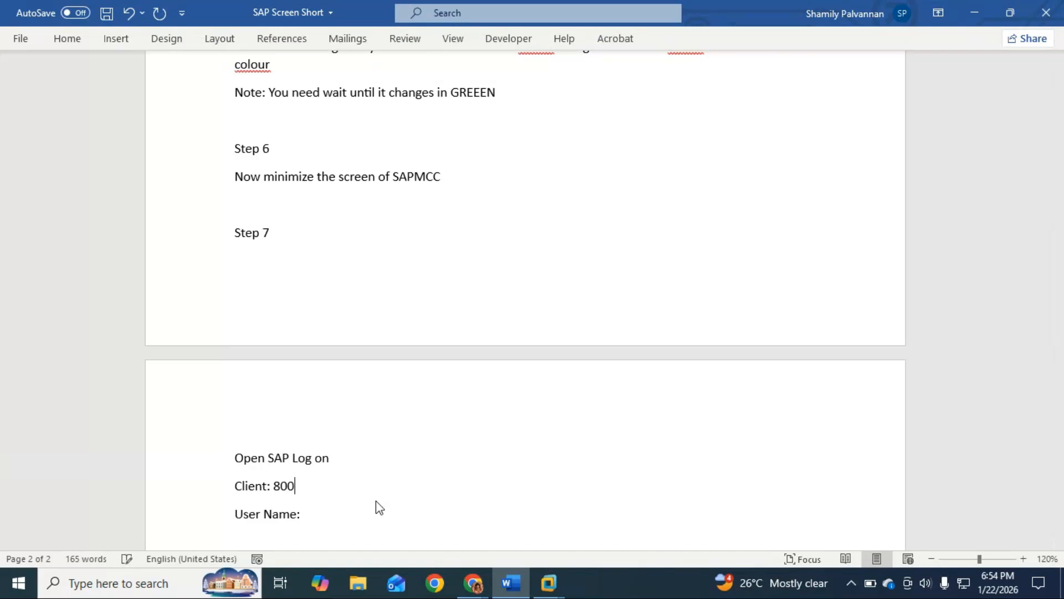
# Complete the "User Name:" line with Sapuser and add the line "Password:" directly below it
pyautogui.click(321, 516)
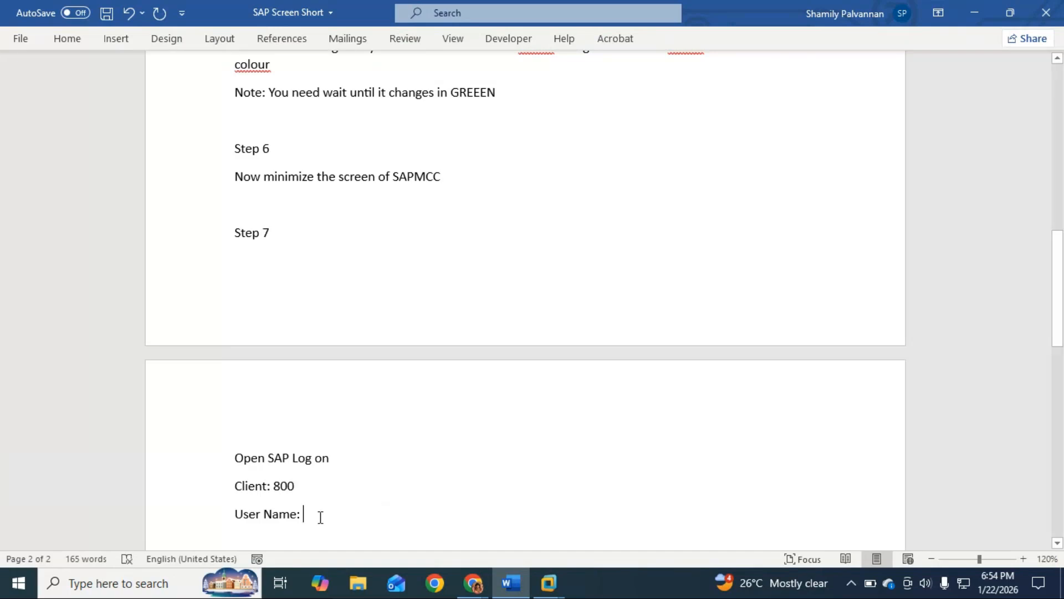
pyautogui.write('Sap')
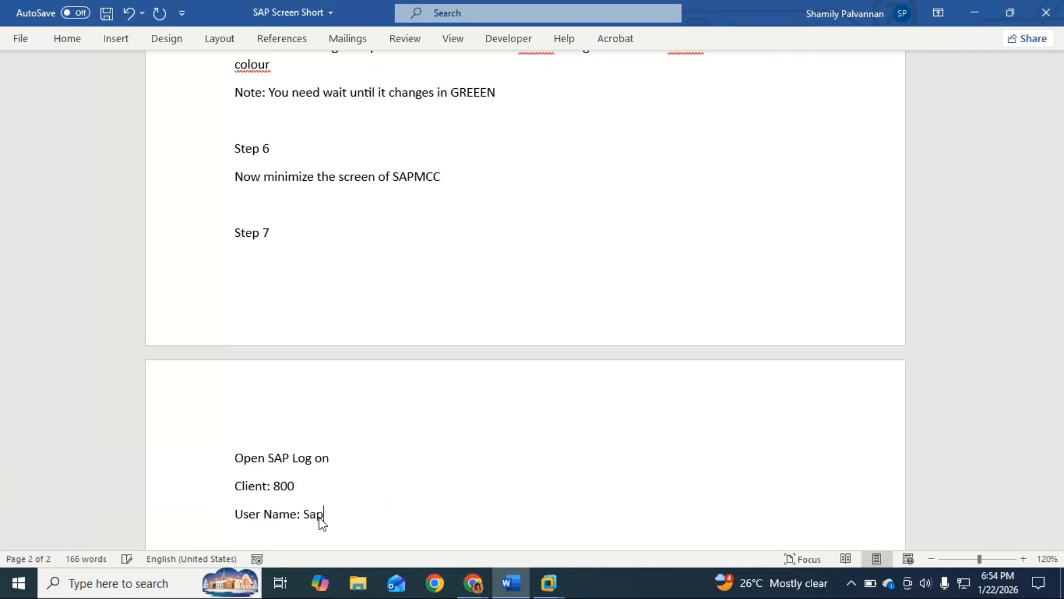
pyautogui.write('user')
pyautogui.press('Return')
pyautogui.write('Possword:')
pyautogui.press('Return')
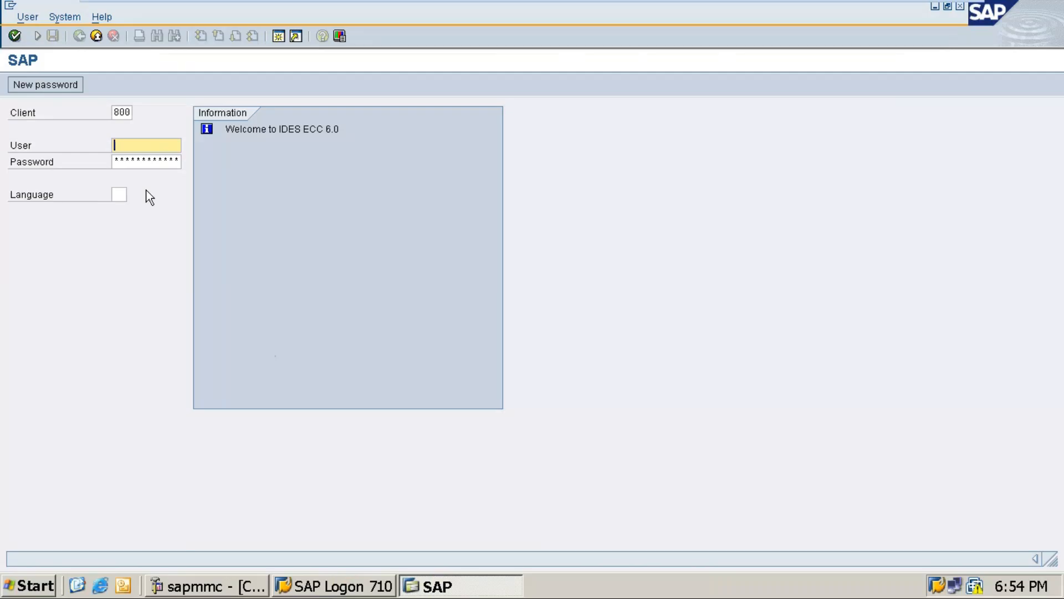
# Switch to the virtual machine and enter sapuser as the user on the SAP logon screen
pyautogui.write('sap')
pyautogui.press('Down')
pyautogui.press('Tab')
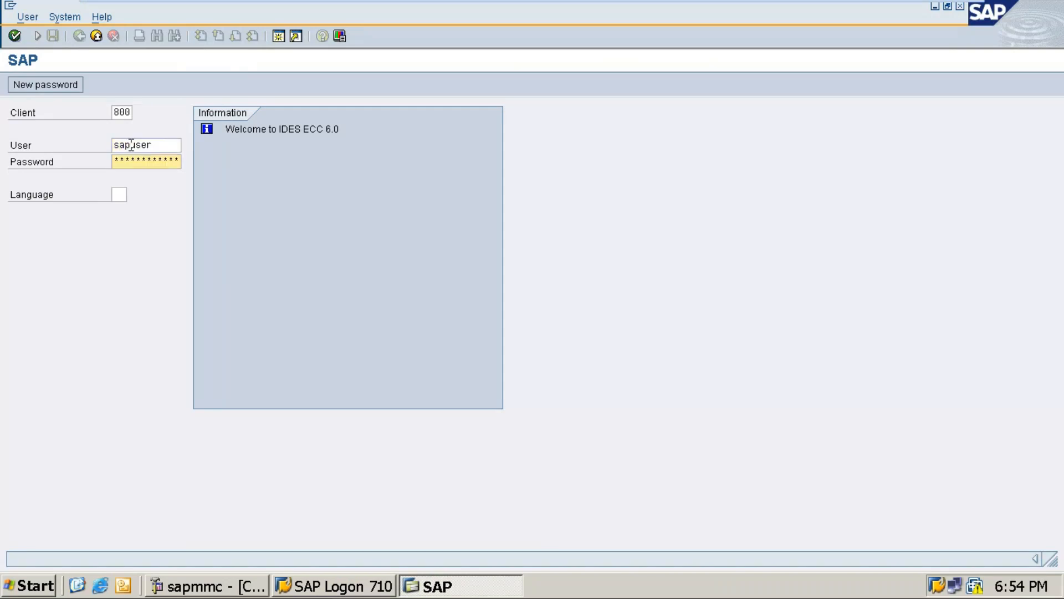
# Enter the account password and language en on the SAP logon screen, and log on
pyautogui.write('****')
pyautogui.press('BackSpace')
pyautogui.press('BackSpace')
pyautogui.press('BackSpace')
pyautogui.write('********')
pyautogui.click(117, 194)
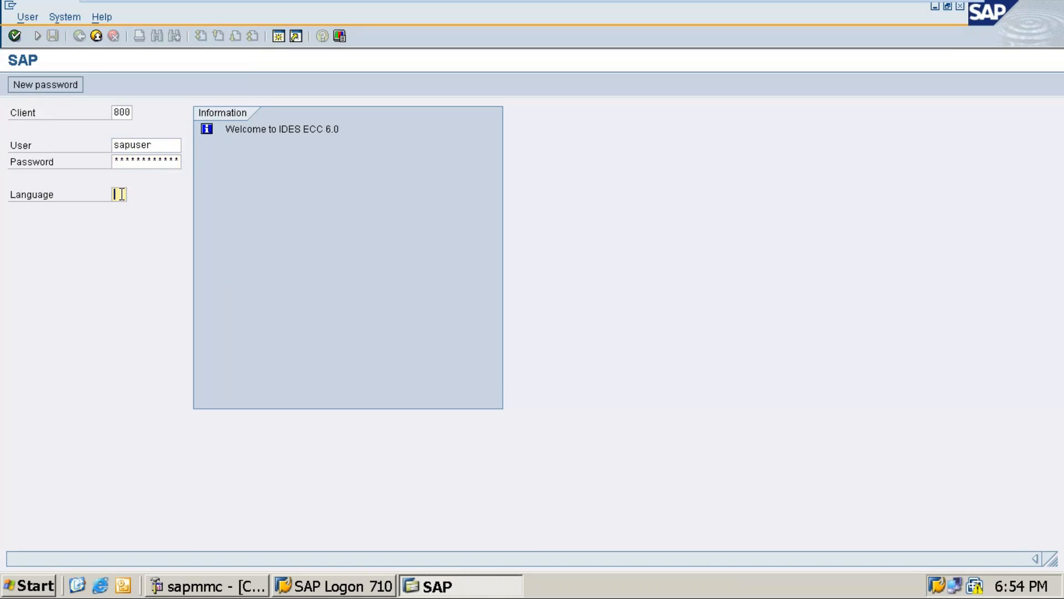
pyautogui.write('en')
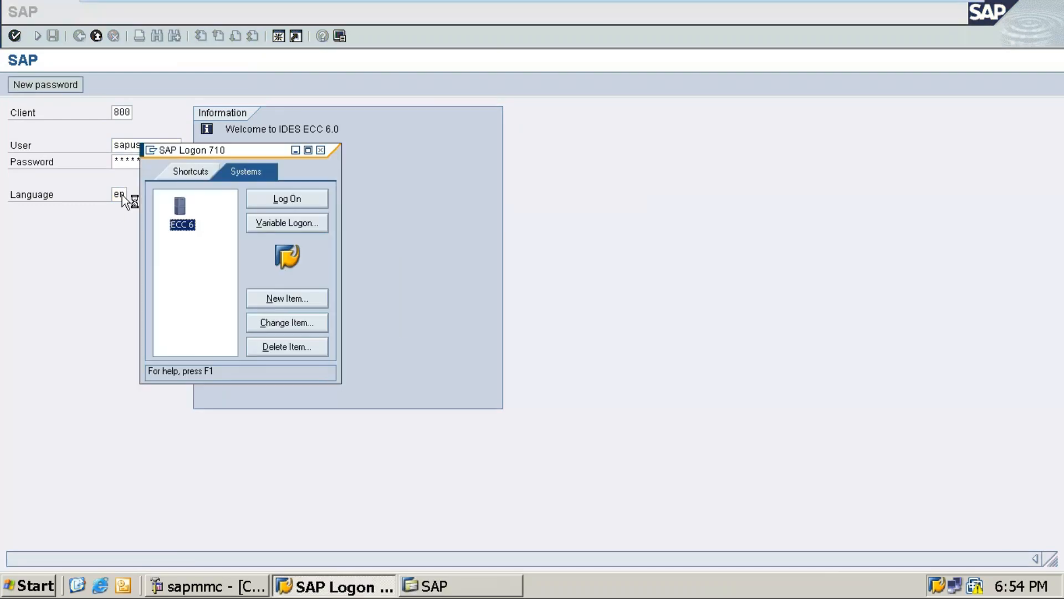
# Return to the Word document and enter the two alternative account passwords, separated by "or", on the "Password:" line
pyautogui.moveTo(946, 4)
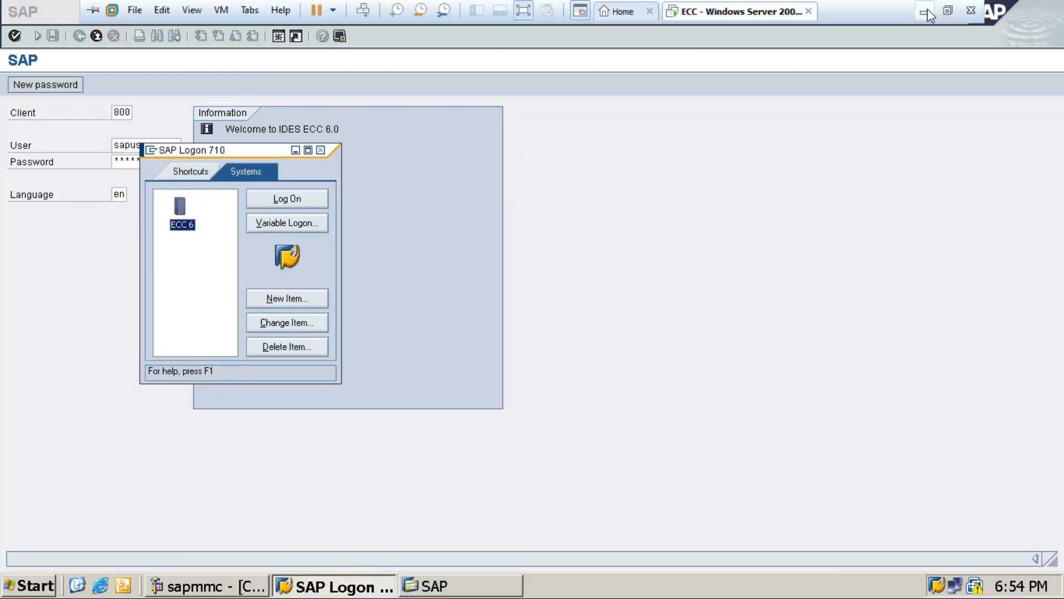
pyautogui.click(927, 15)
pyautogui.click(298, 491)
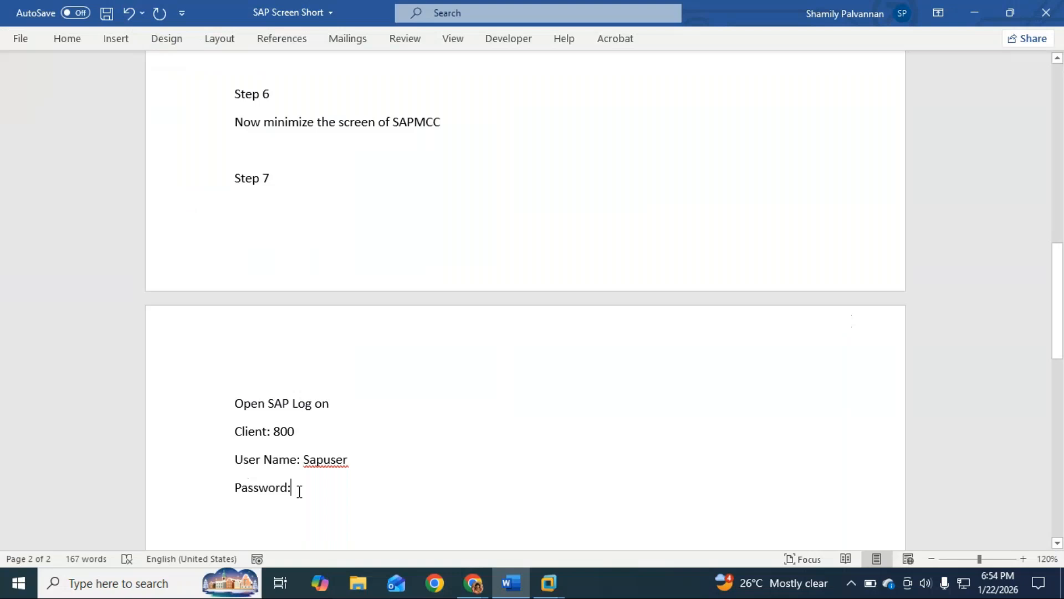
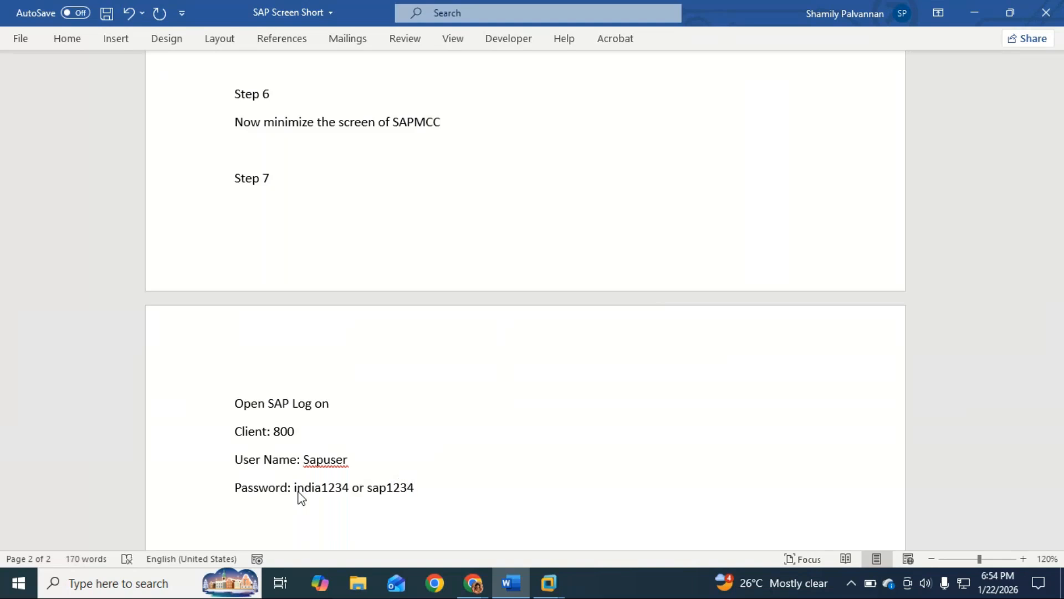
pyautogui.press('Return')
# Minimize the SAP Logon and sapmmc windows in the virtual machine to view SAP Easy Access, and return to the Word document
pyautogui.hotkey('alt', 'Tab')
pyautogui.click(296, 150)
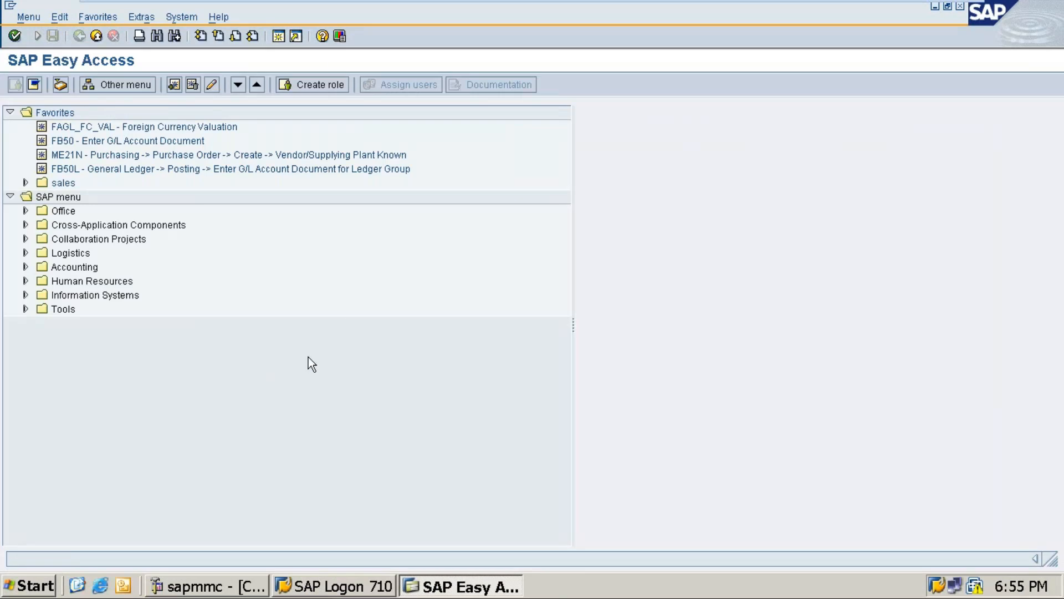
pyautogui.moveTo(593, 3)
pyautogui.hotkey('alt', 'Tab')
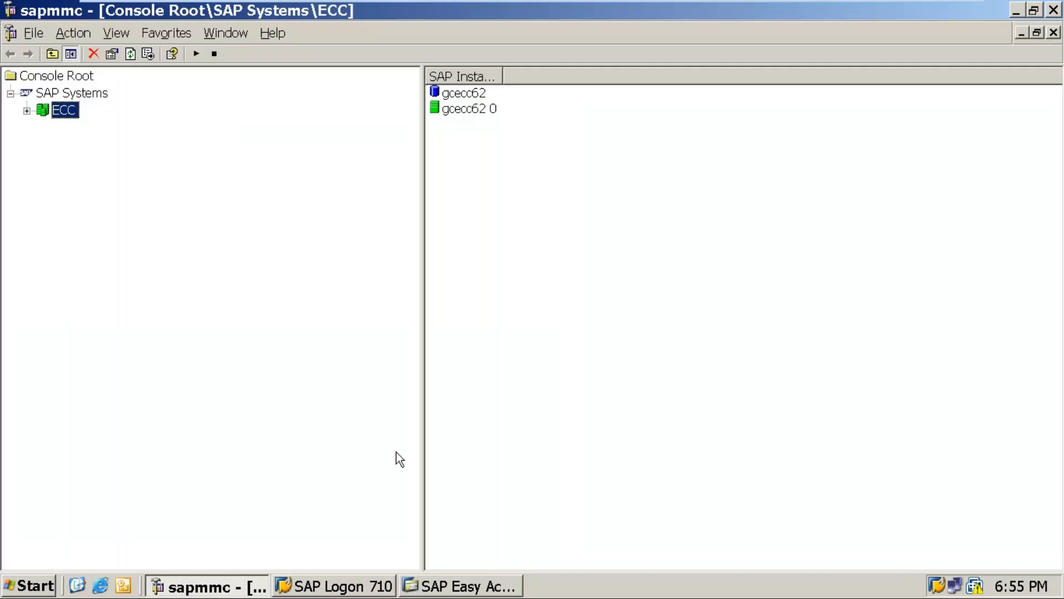
pyautogui.click(1020, 11)
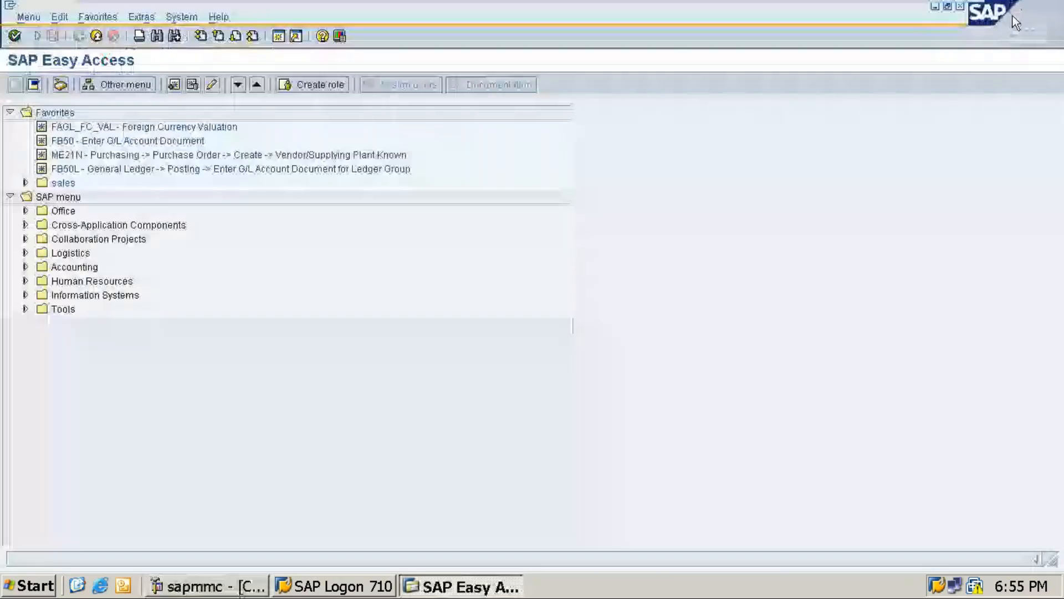
pyautogui.click(930, 14)
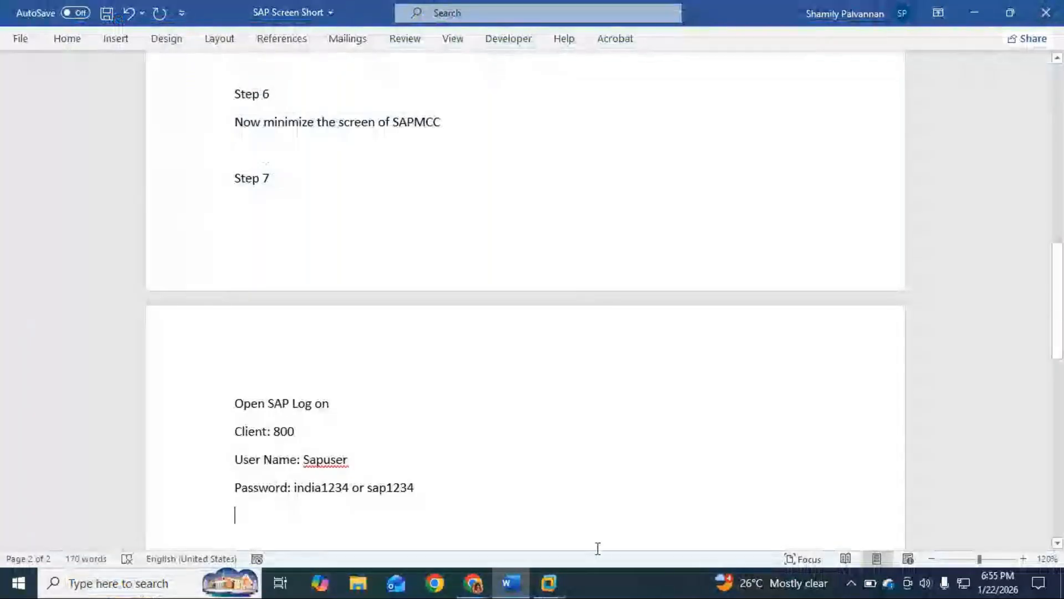
# Add the line "Note: After log on – continue to work on SAP" below the "Password:" line
pyautogui.write('Note: After ')
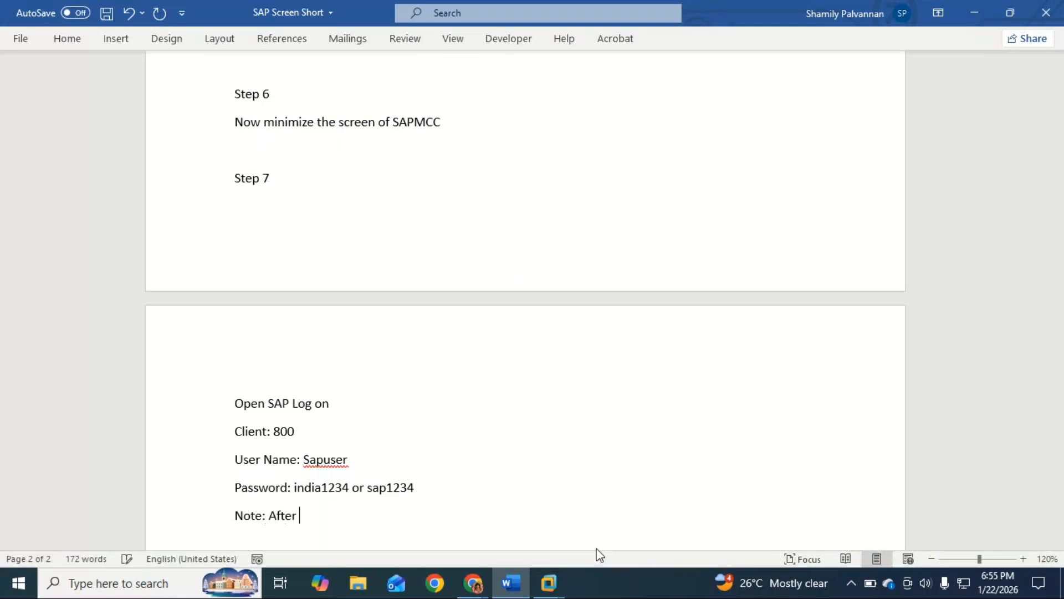
pyautogui.write('log on - contu')
pyautogui.press('BackSpace')
pyautogui.write('inue to wo')
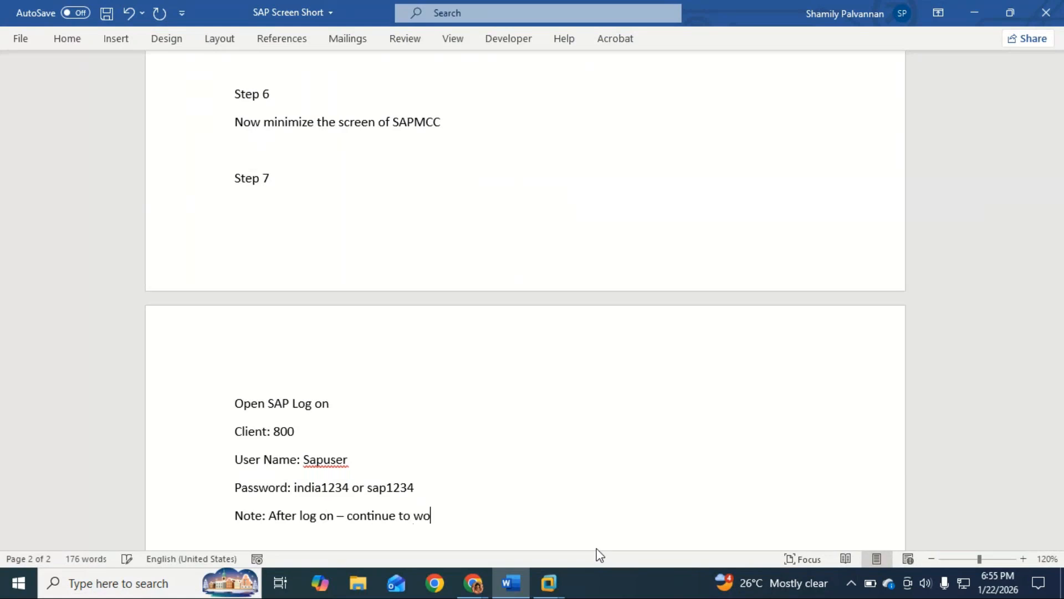
pyautogui.write('rk on SAP')
# Add the heading "How to Close SAP" one blank line below the note, modelled on the document's opening heading
pyautogui.press('Return')
pyautogui.press('Return')
pyautogui.write('how to')
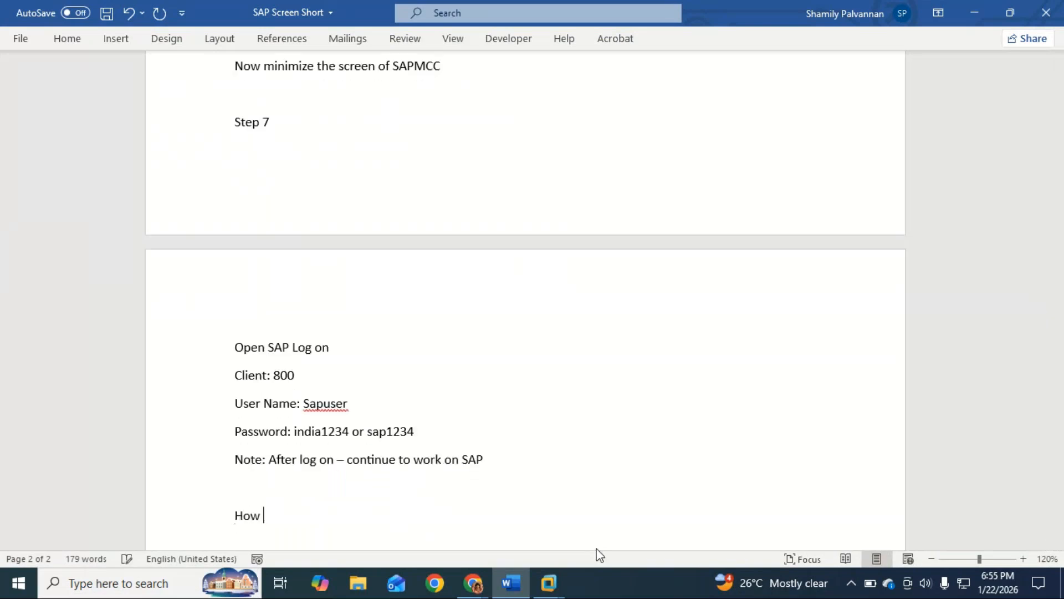
pyautogui.scroll(13, 582, 546)
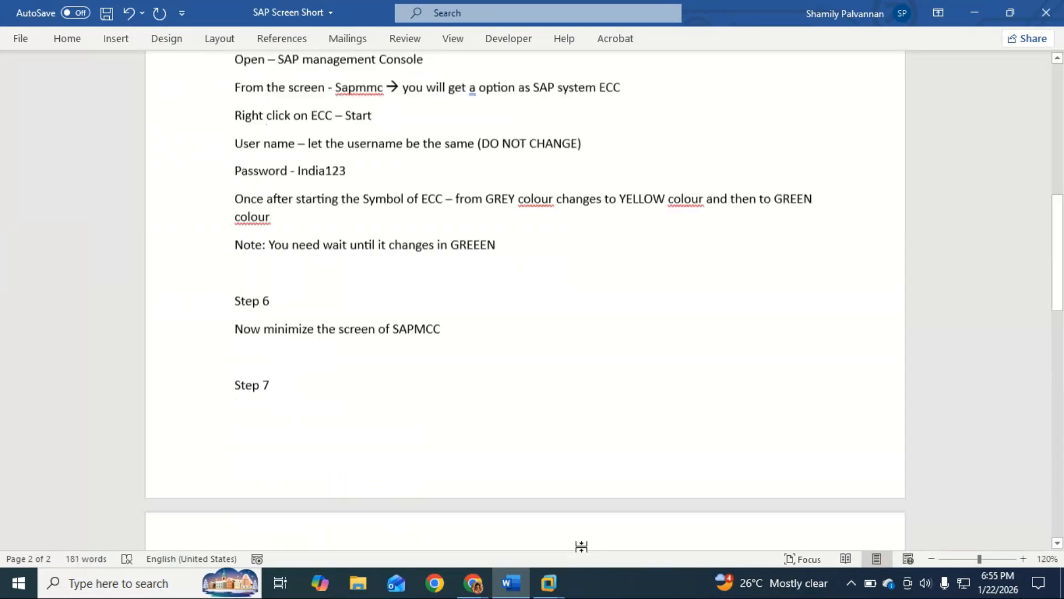
pyautogui.scroll(2, 585, 538)
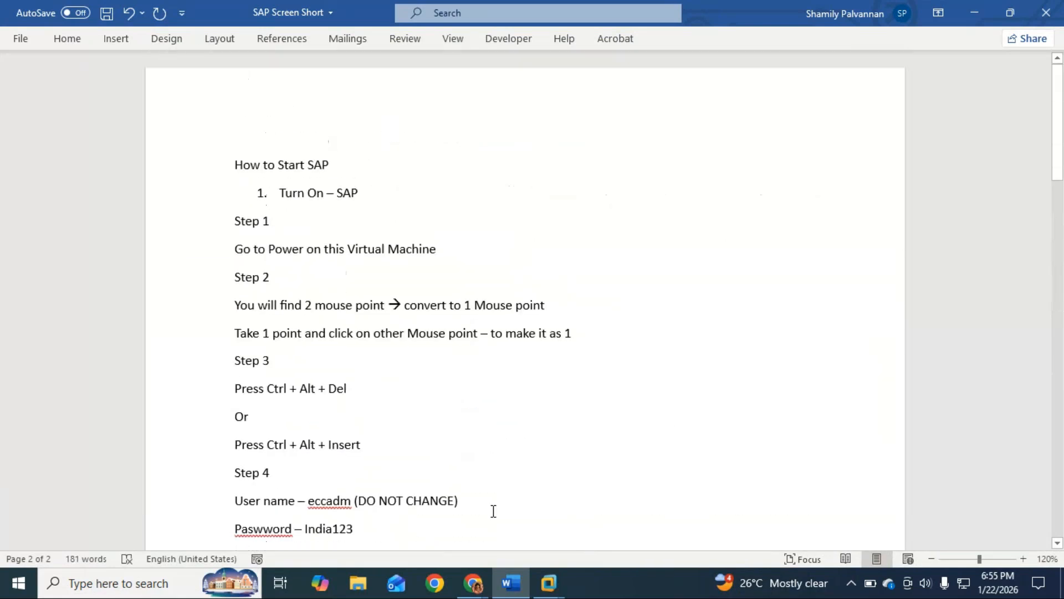
pyautogui.scroll(-15, 362, 226)
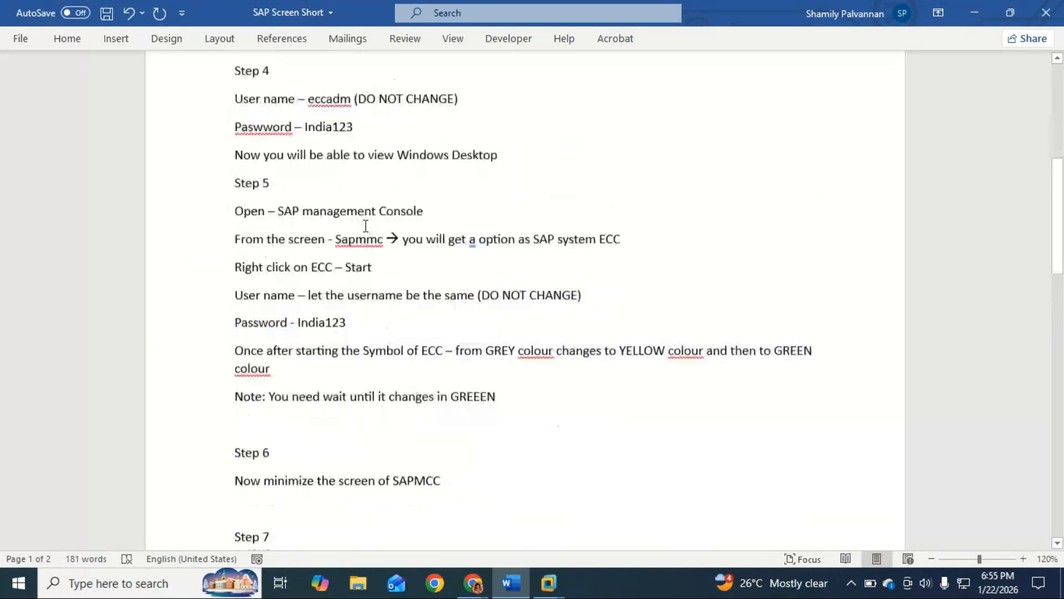
pyautogui.write('ose SAP')
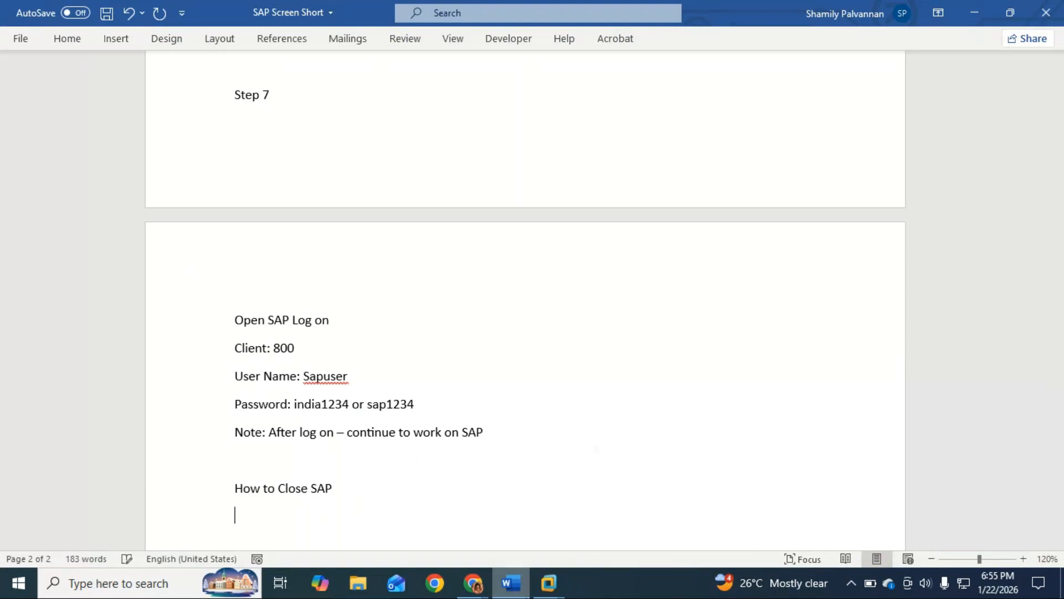
# Check the VMware controls over the SAP Easy Access screen and add the line "Method 1" below "How to Close SAP" in Word
pyautogui.click(549, 583)
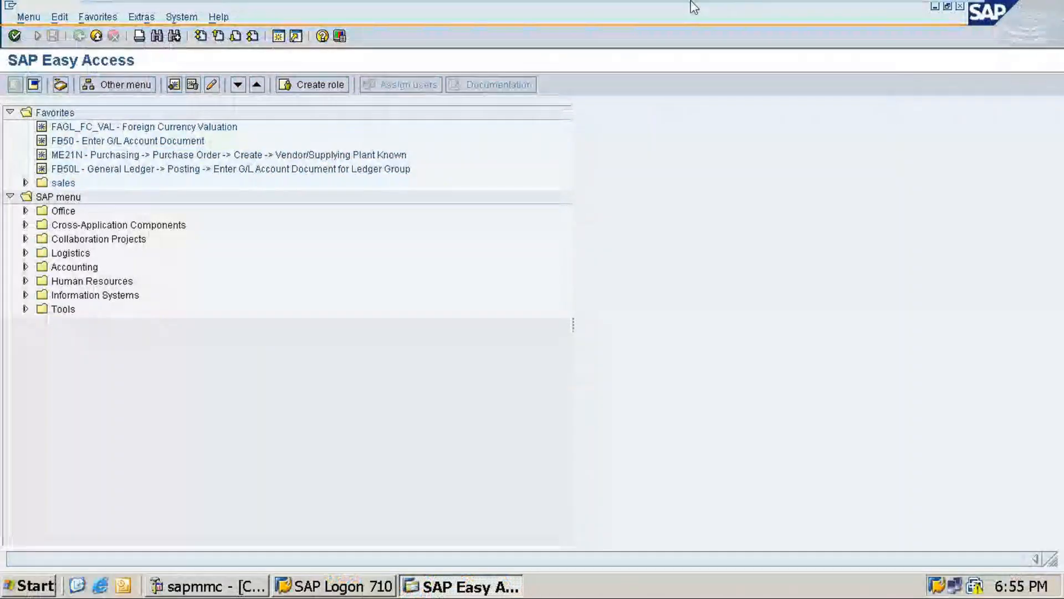
pyautogui.moveTo(691, 2)
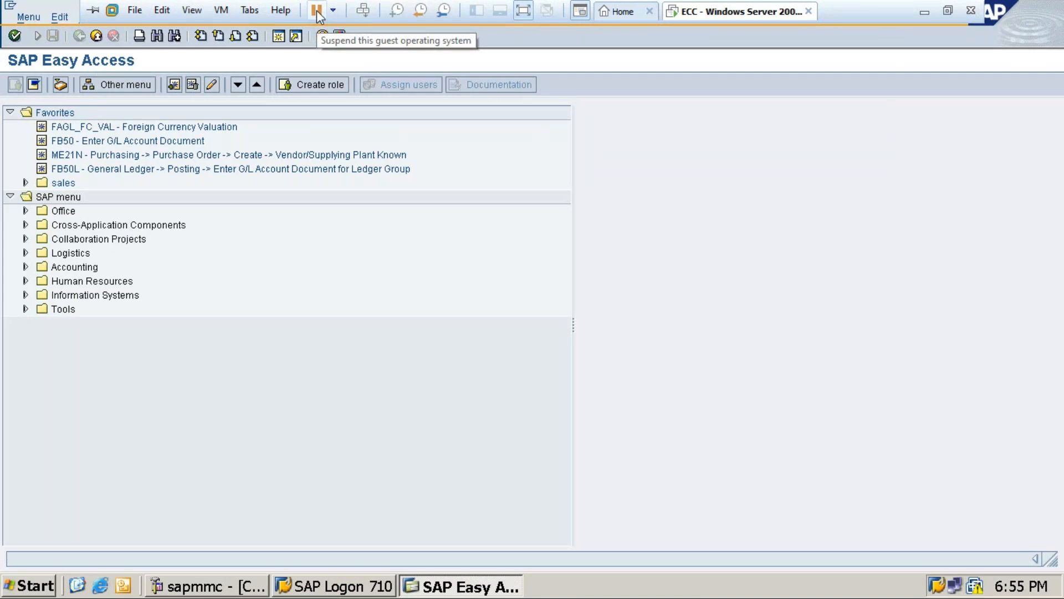
pyautogui.click(925, 11)
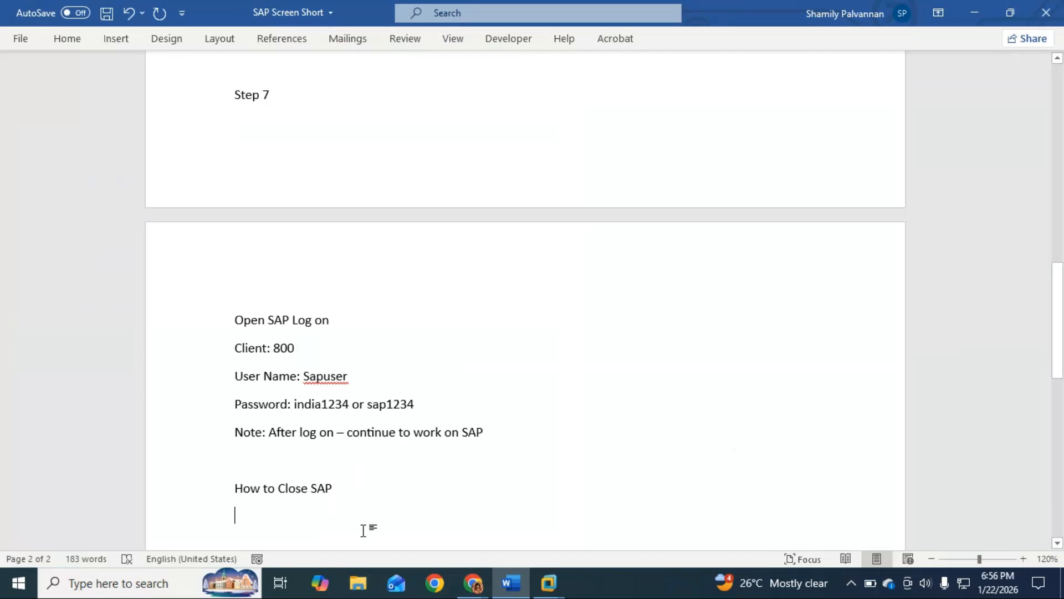
pyautogui.write('method 1')
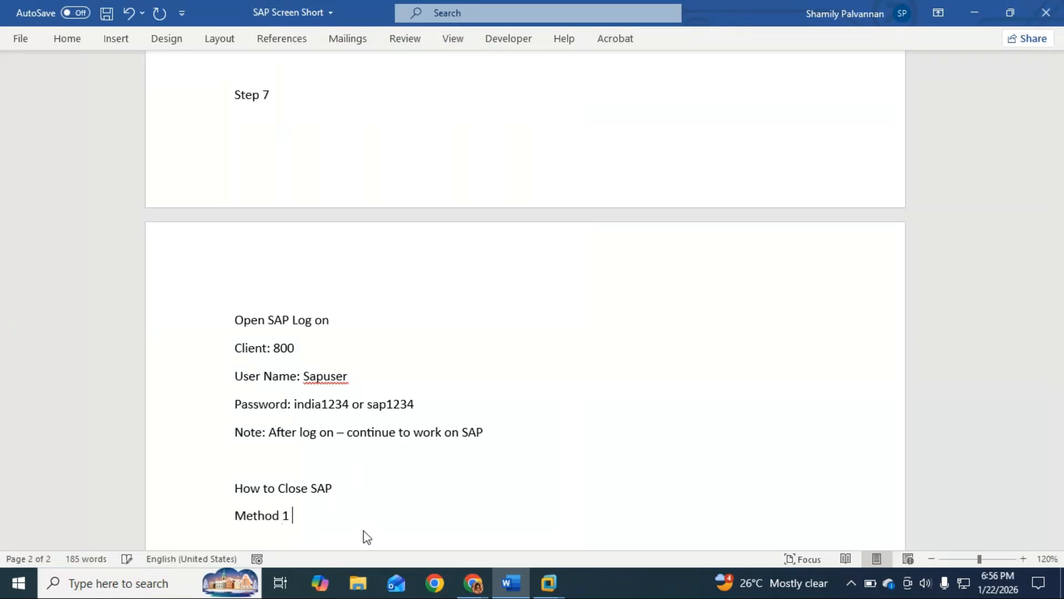
# Add the line "You will find a PAUSE button" below "Method 1"
pyautogui.press('Return')
pyautogui.write('you will find')
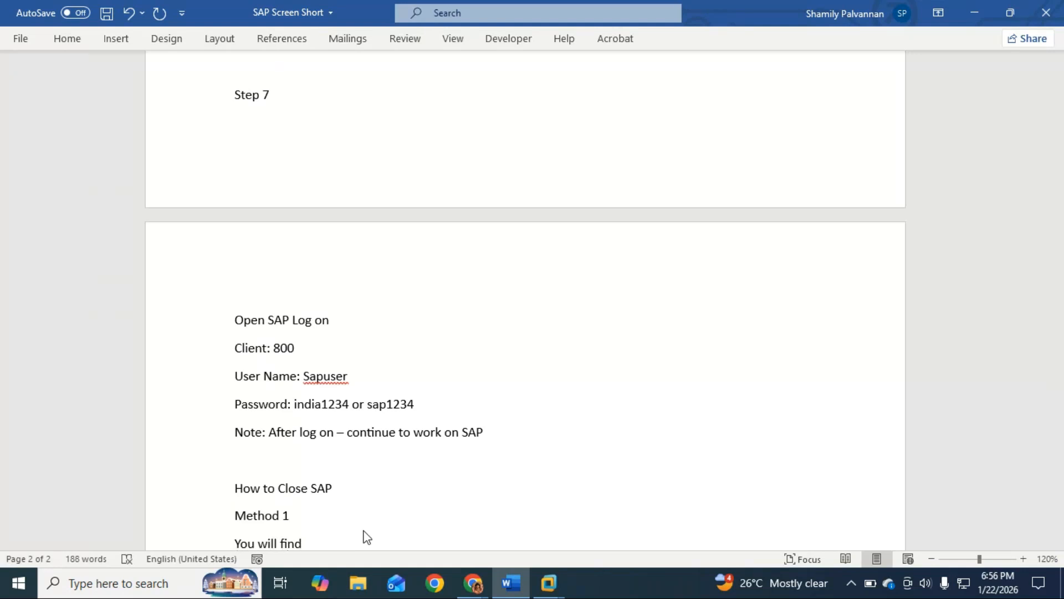
pyautogui.write(' a PAUS')
pyautogui.write('E ')
pyautogui.write('pu')
pyautogui.press('BackSpace')
pyautogui.write('button')
pyautogui.press('BackSpace')
pyautogui.press('BackSpace')
pyautogui.press('BackSpace')
pyautogui.press('BackSpace')
pyautogui.press('BackSpace')
pyautogui.press('BackSpace')
pyautogui.press('BackSpace')
pyautogui.press('BackSpace')
pyautogui.write('button')
pyautogui.scroll(-3, 365, 535)
pyautogui.write('- C;lie')
pyautogui.press('BackSpace')
pyautogui.press('BackSpace')
pyautogui.press('BackSpace')
pyautogui.press('BackSpace')
pyautogui.press('BackSpace')
pyautogui.press('BackSpace')
pyautogui.press('BackSpace')
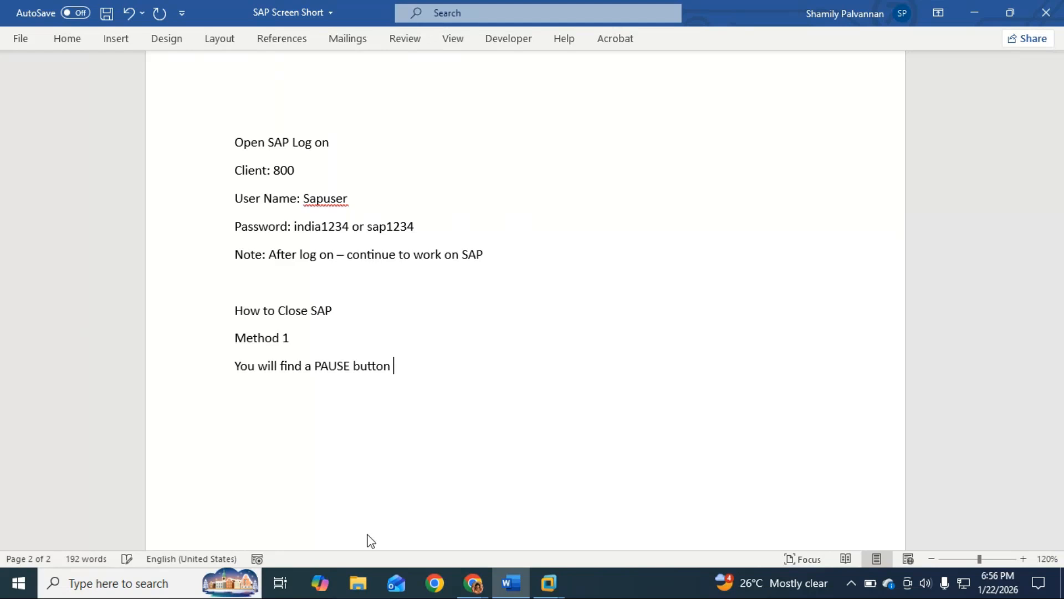
# Append "(suspend the guest log on)" to the "You will find a PAUSE button" line
pyautogui.write('(suspend')
pyautogui.write('the')
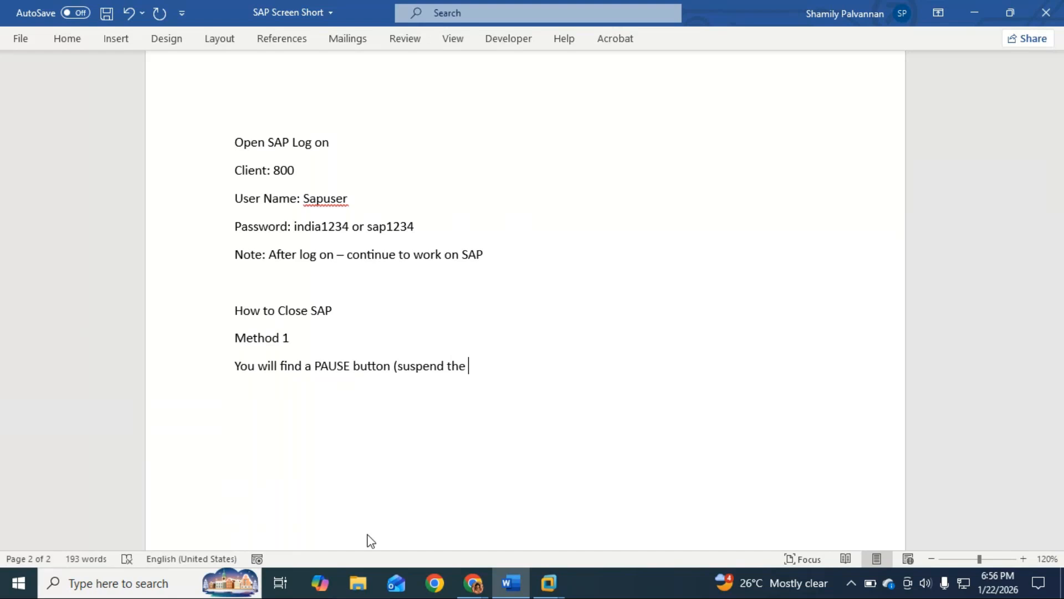
pyautogui.write(' guest log on)')
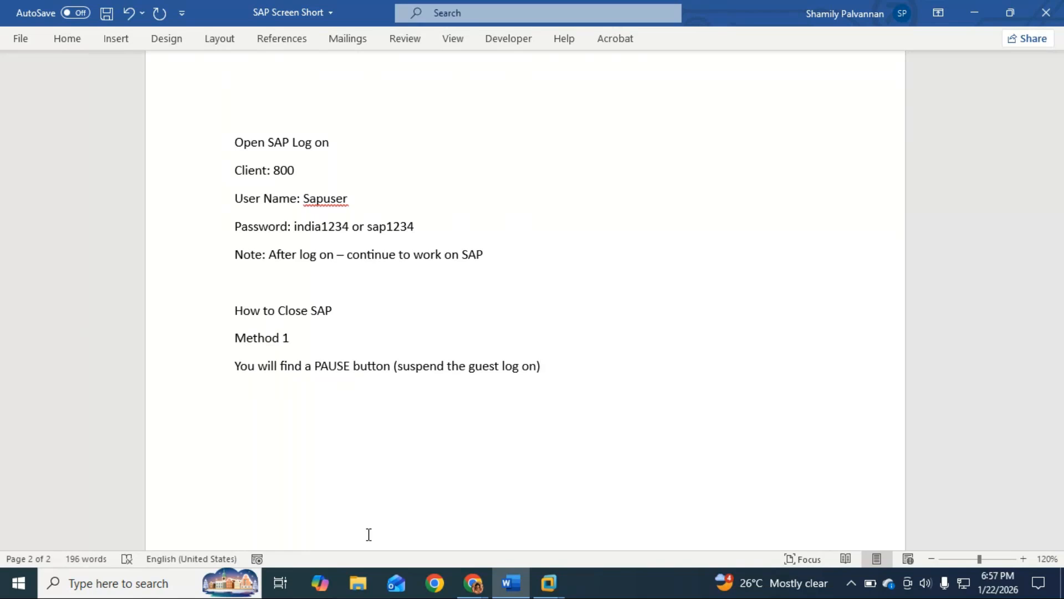
# Check the VMware suspend control's wording and replace "log on)" with "operating system)" in the PAUSE button line in Word
pyautogui.hotkey('alt', 'Tab')
pyautogui.moveTo(318, 11)
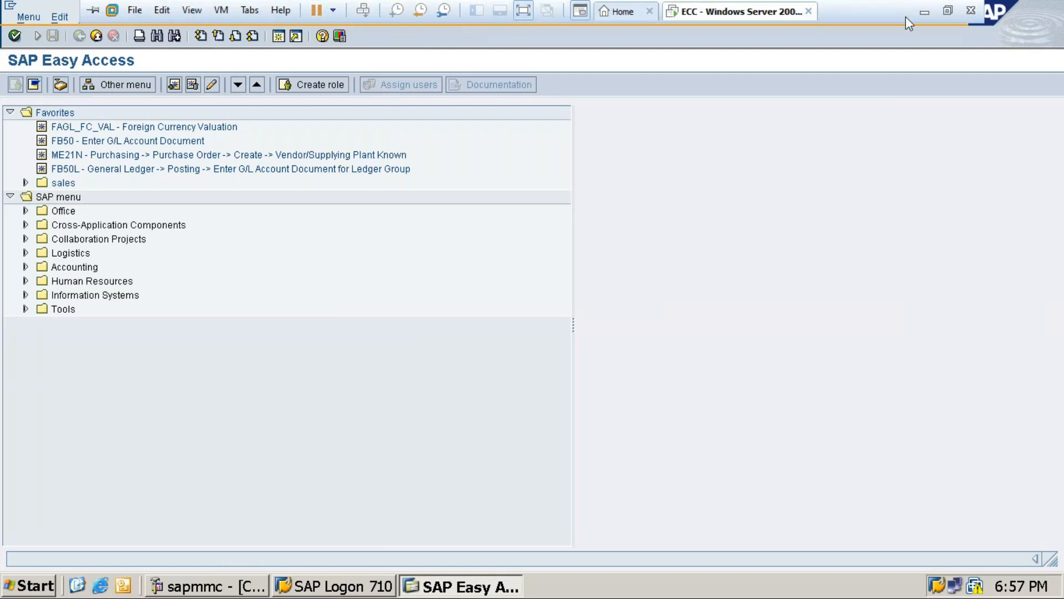
pyautogui.click(923, 13)
pyautogui.press('BackSpace')
pyautogui.press('BackSpace')
pyautogui.press('BackSpace')
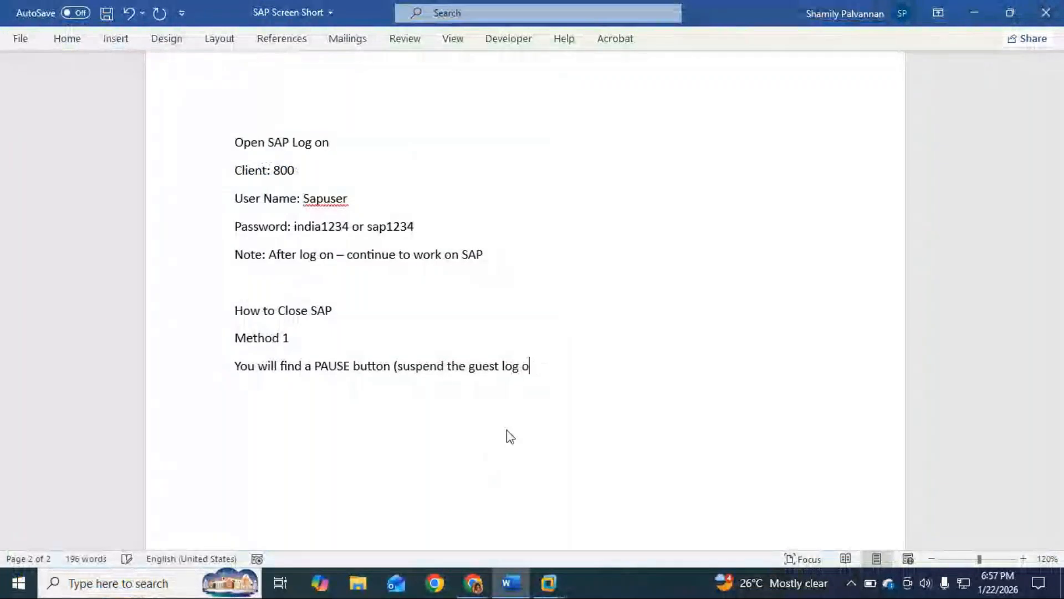
pyautogui.press('BackSpace')
pyautogui.press('BackSpace')
pyautogui.write('operating')
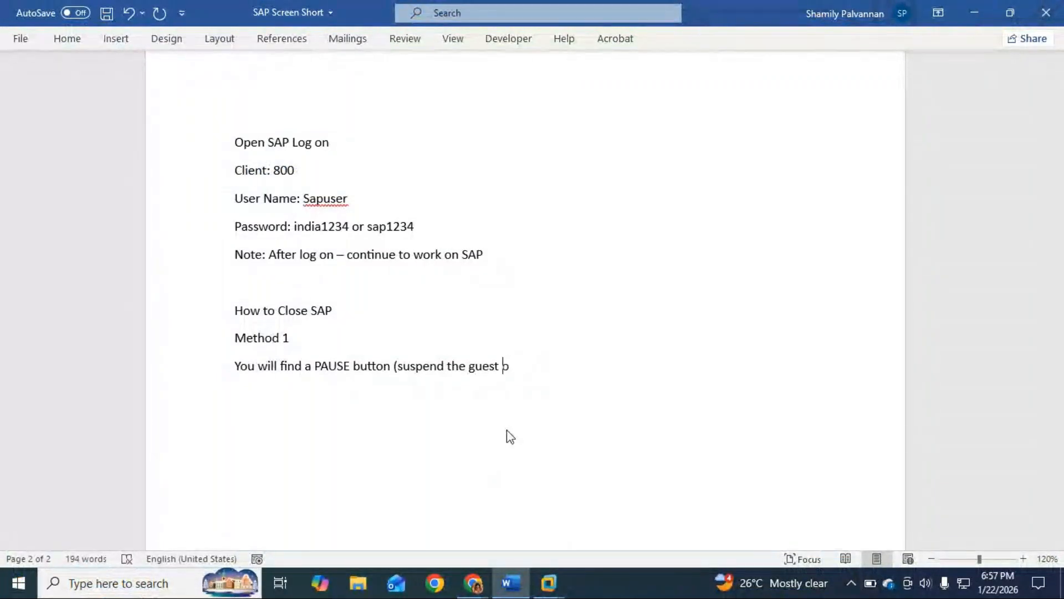
pyautogui.write(' s')
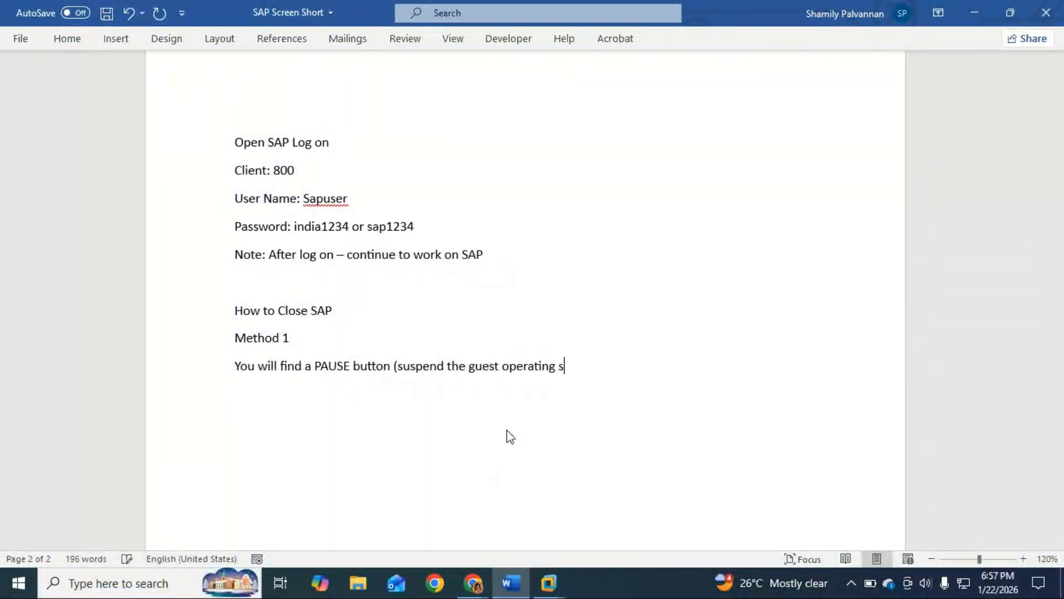
pyautogui.write('ystem)')
# Change "the" to "this" before "guest operating system" in the PAUSE button line
pyautogui.click(467, 370)
pyautogui.press('BackSpace')
pyautogui.write('is')
pyautogui.click(611, 367)
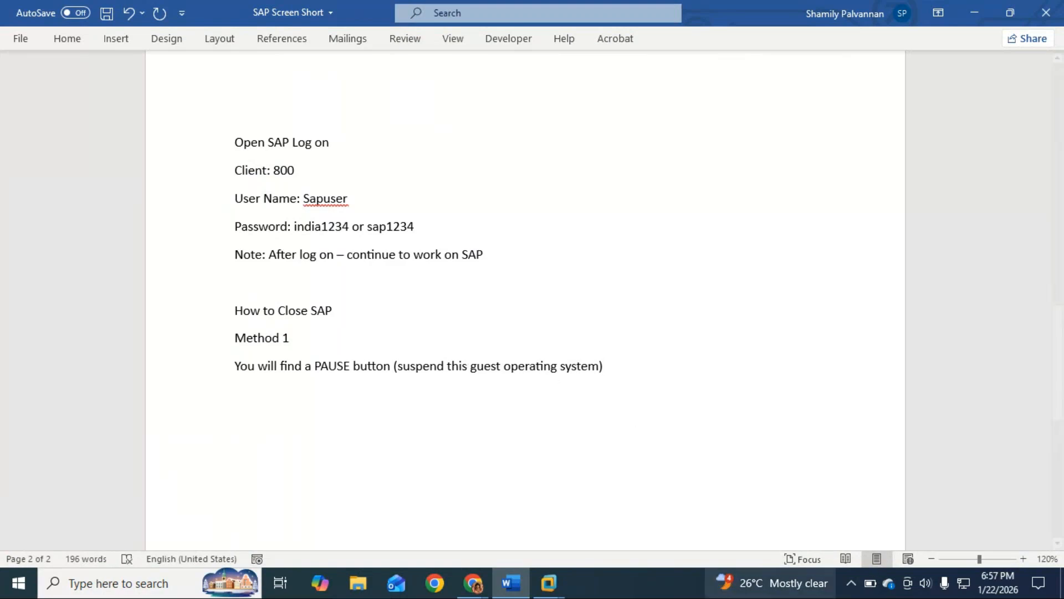
# Add the line "Close the window" below the PAUSE button line
pyautogui.moveTo(771, 583)
pyautogui.write('l')
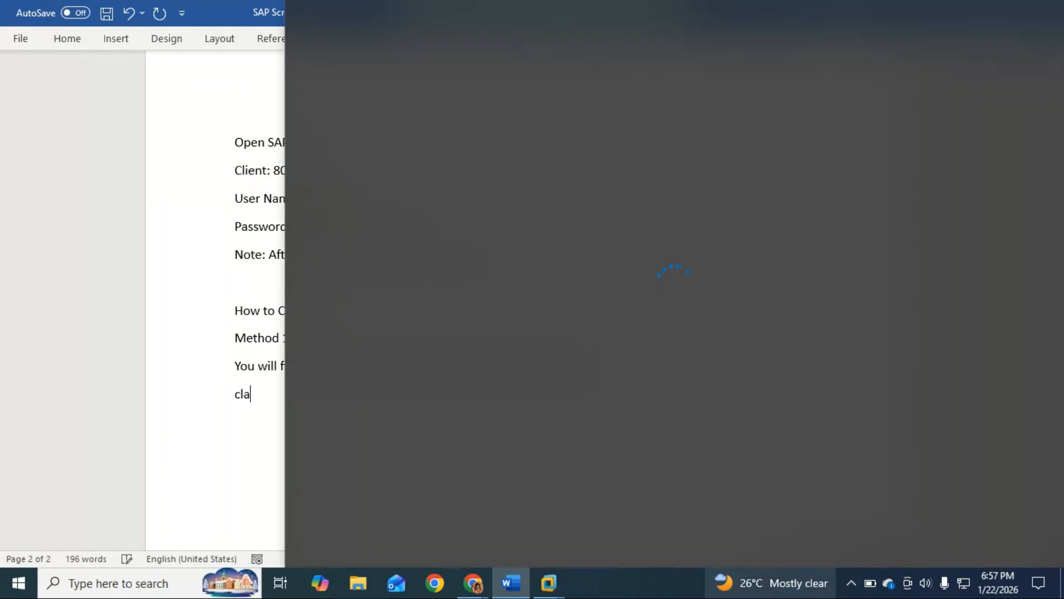
pyautogui.write('ose the ')
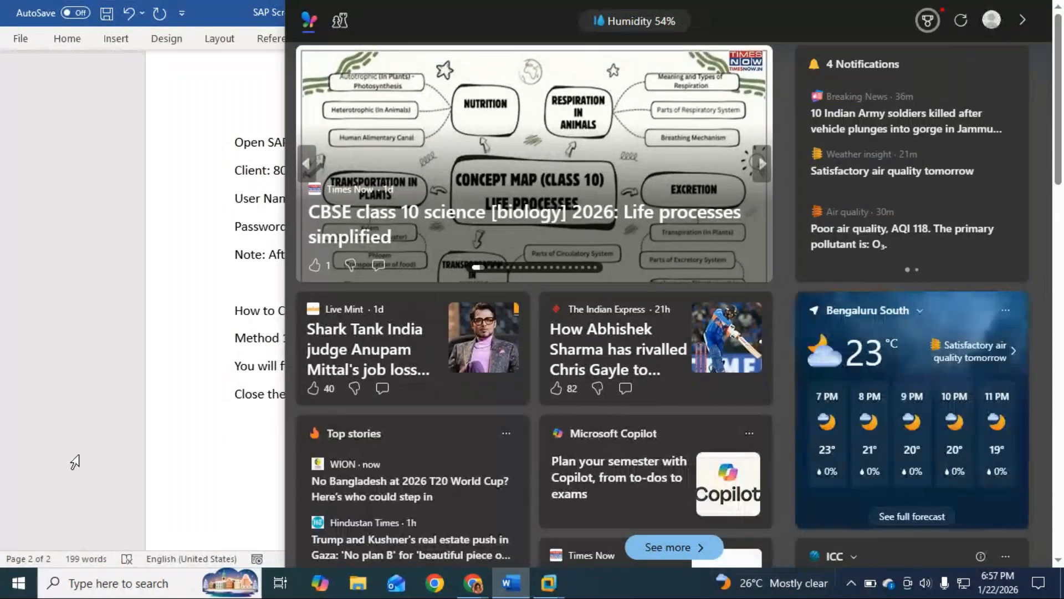
pyautogui.write('wi')
pyautogui.write('ndow')
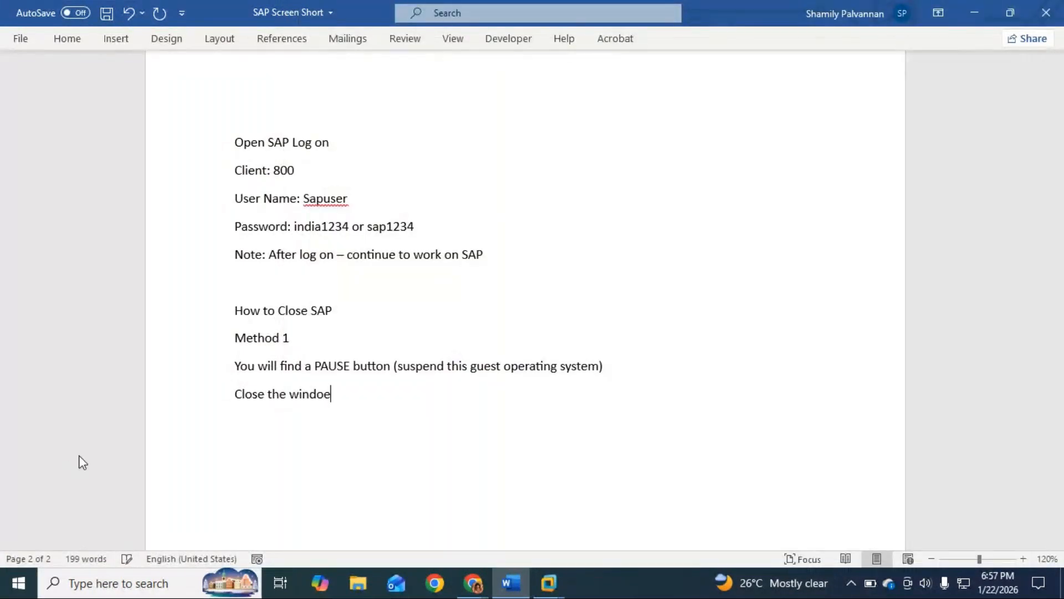
# Add the line "Method 2" below "Close the window", followed by the line "Click on close button"
pyautogui.press('Return')
pyautogui.write('M')
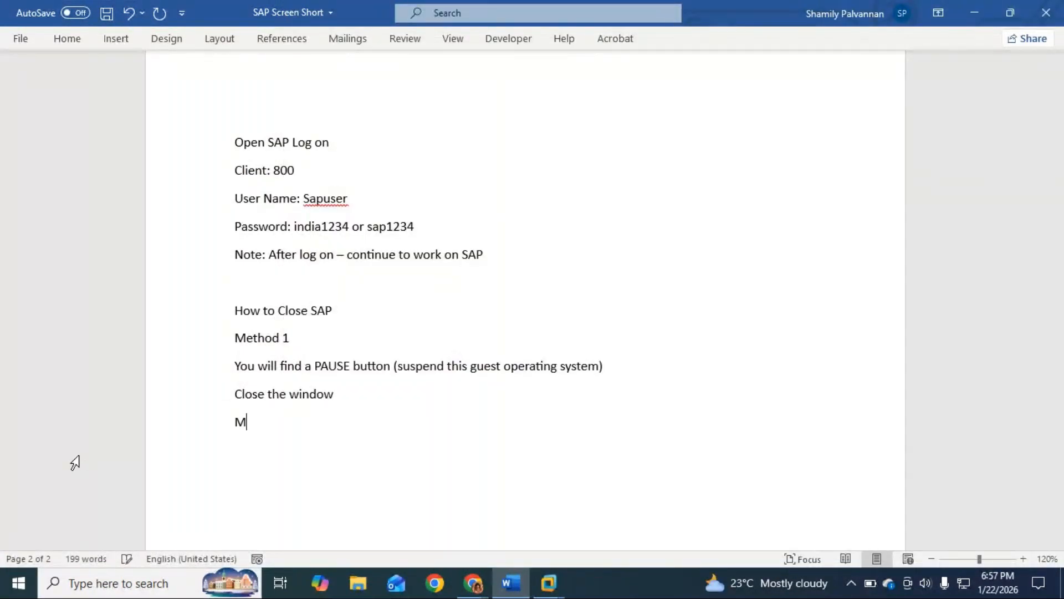
pyautogui.write('ethod 2')
pyautogui.press('Return')
pyautogui.write('cli')
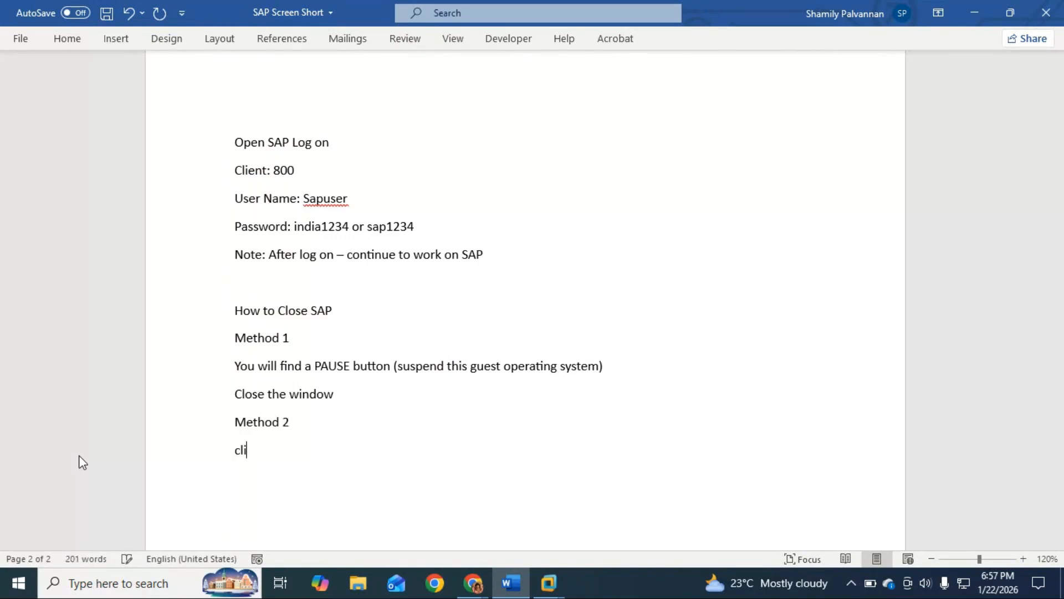
pyautogui.write('ck on close button')
pyautogui.press('Return')
# Switch to VMware Workstation and close it, suspending the running ECC virtual machine
pyautogui.hotkey('alt', 'Tab')
pyautogui.moveTo(948, 3)
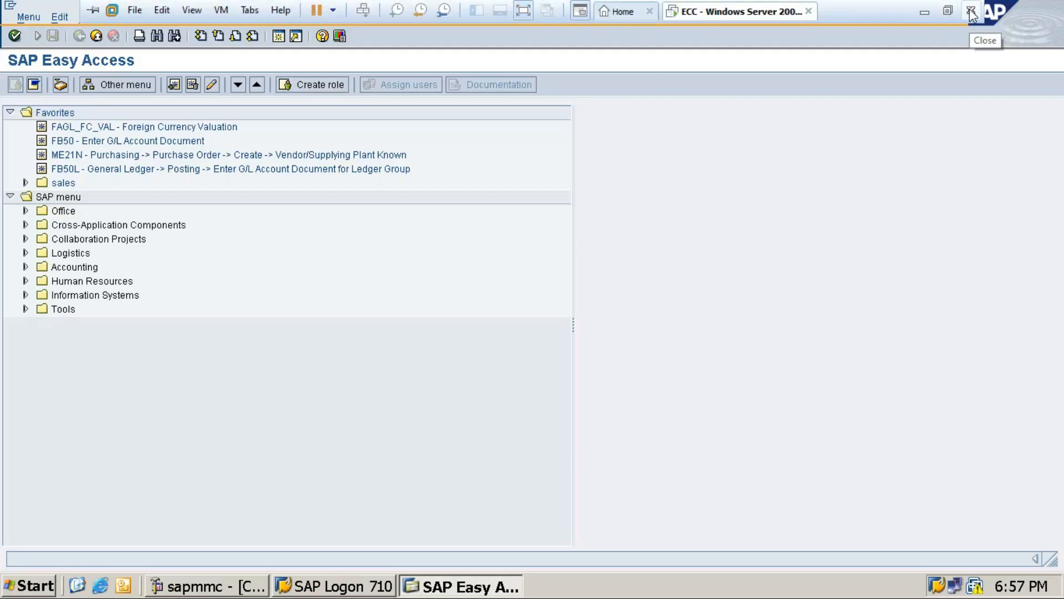
pyautogui.click(971, 11)
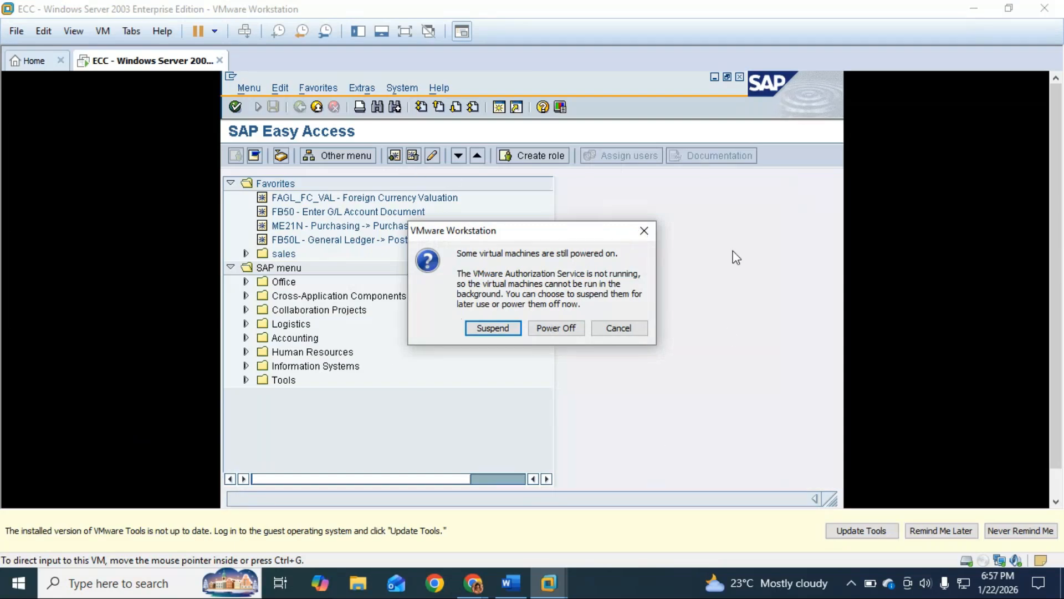
pyautogui.click(491, 332)
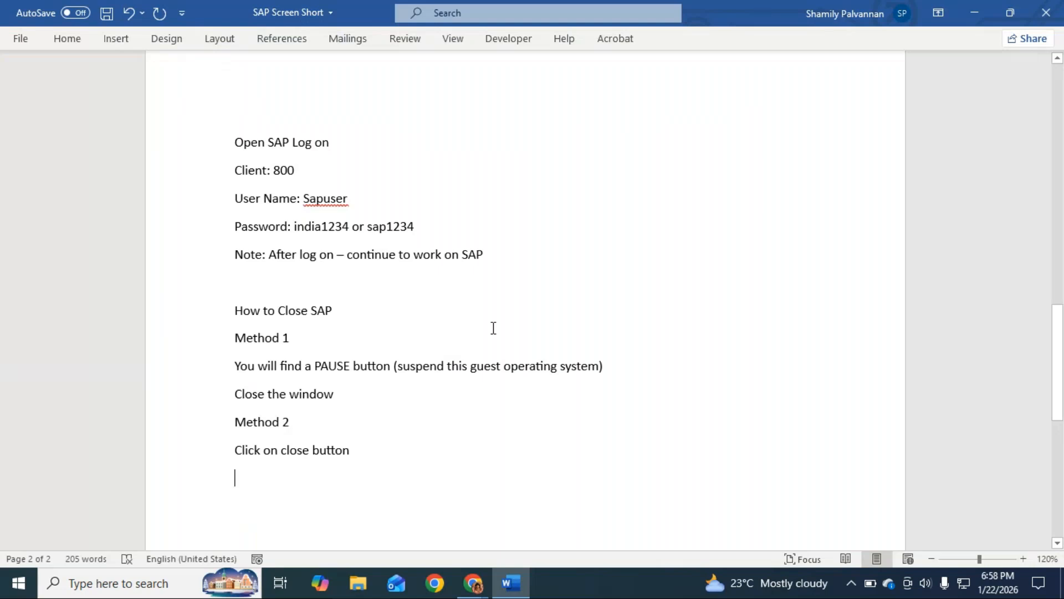
# Add the line "And then click on Suspend" below "Click on close button" in Word
pyautogui.write('And t')
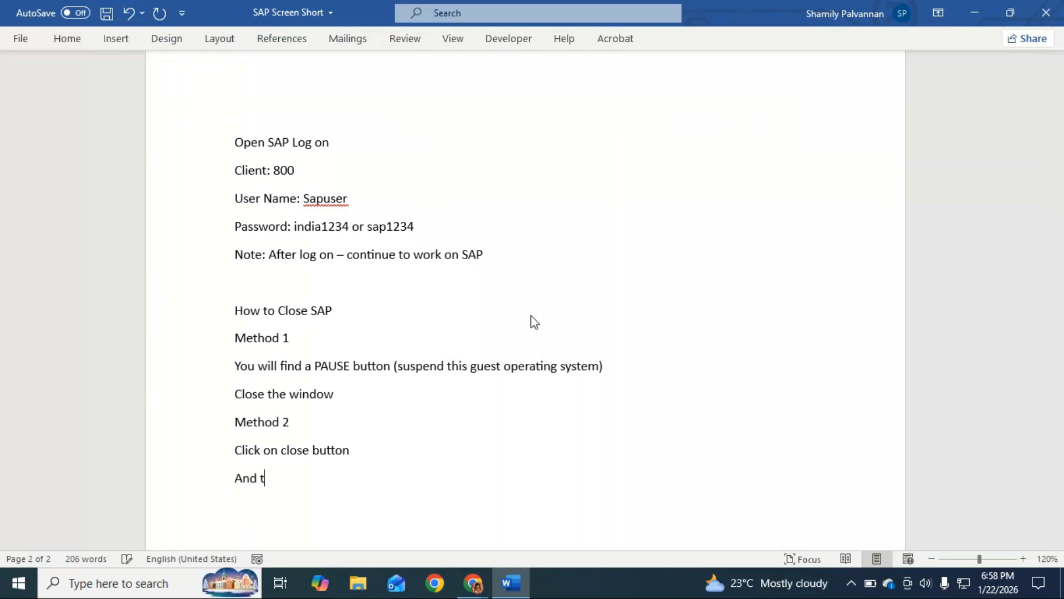
pyautogui.write('hen click on Suspent')
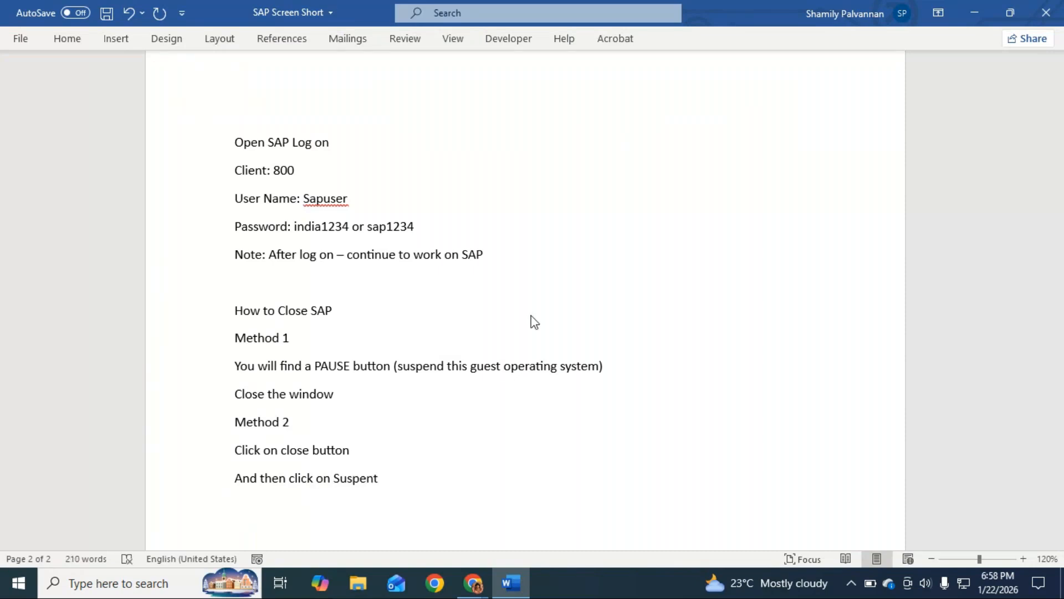
pyautogui.press('BackSpace')
pyautogui.write('d')
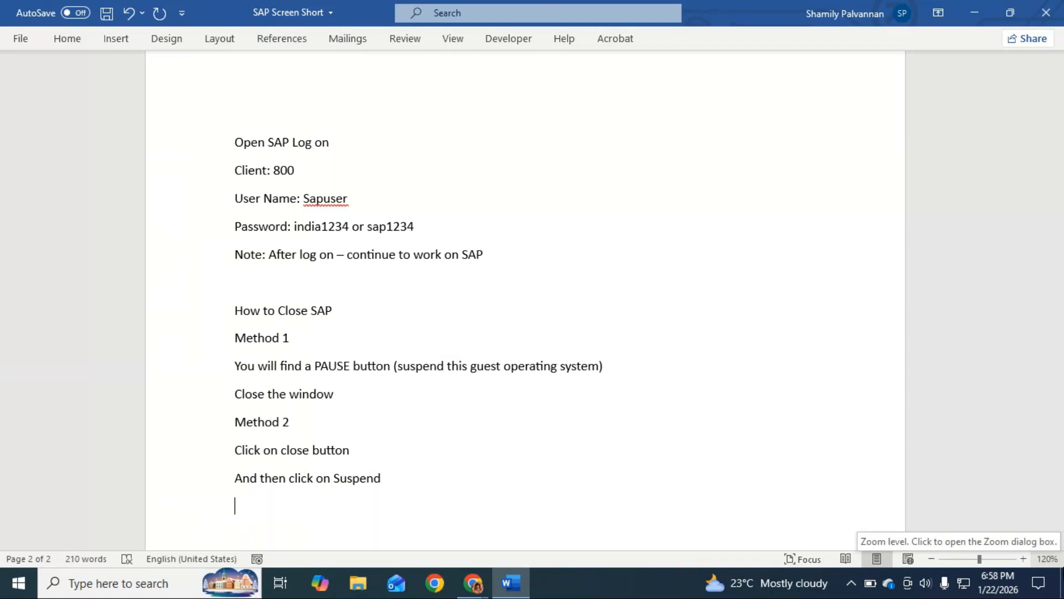
pyautogui.write('Now')
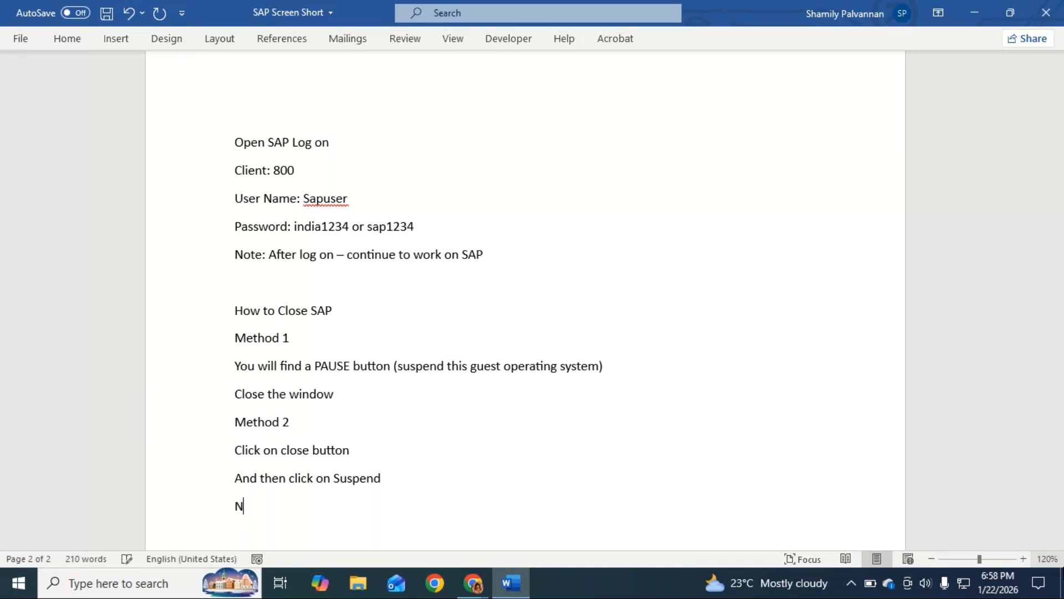
pyautogui.press('BackSpace')
pyautogui.press('BackSpace')
pyautogui.press('BackSpace')
pyautogui.press('BackSpace')
pyautogui.press('BackSpace')
# Leave a blank line below the Suspend instruction and add the line "Method you will follow"
pyautogui.press('Return')
pyautogui.press('Return')
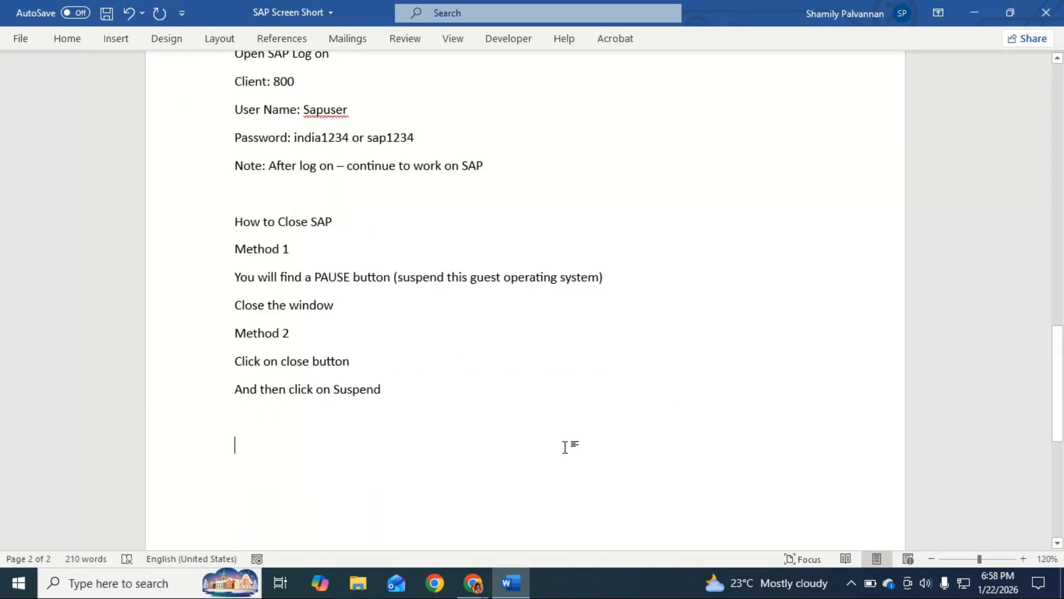
pyautogui.write('method you will foloo')
pyautogui.press('BackSpace')
pyautogui.press('BackSpace')
pyautogui.press('BackSpace')
pyautogui.write('l')
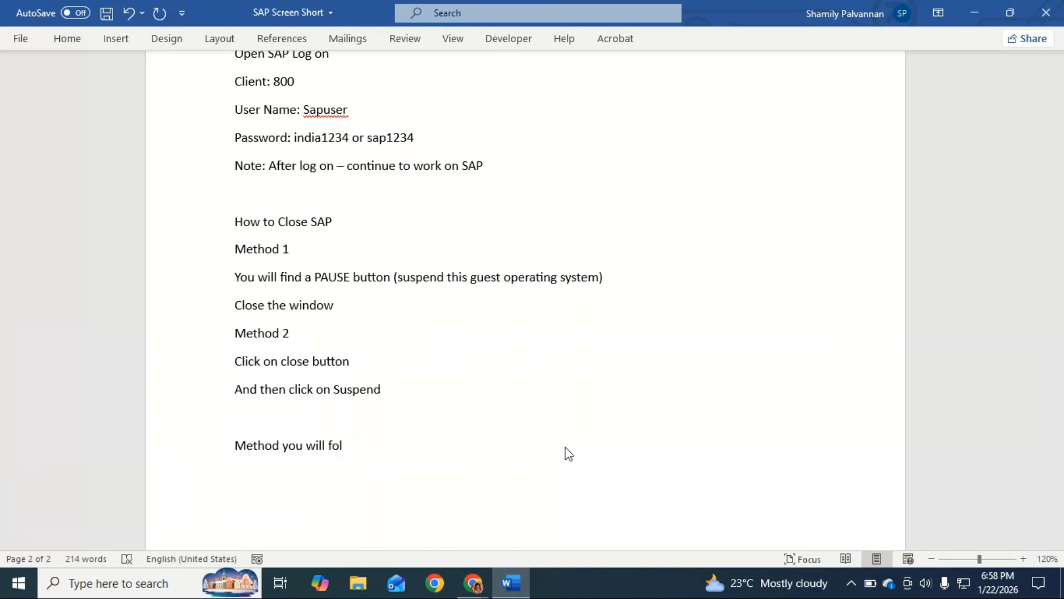
pyautogui.write('loew')
pyautogui.press('BackSpace')
pyautogui.press('BackSpace')
pyautogui.press('BackSpace')
pyautogui.write('ow')
# Apply the Strong style to the "Method you will follow" line
pyautogui.click(400, 388)
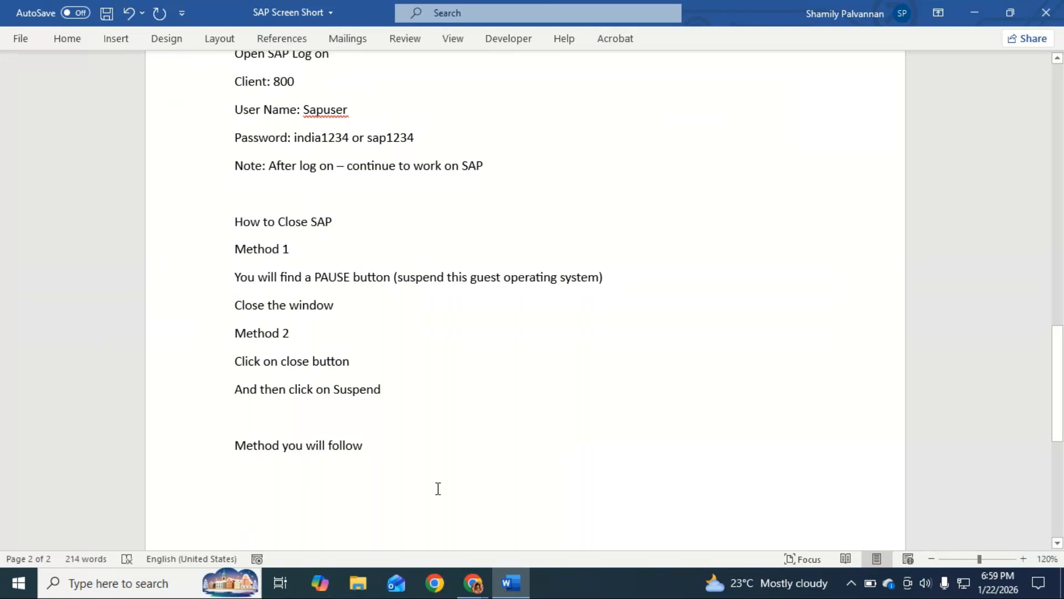
pyautogui.click(419, 456)
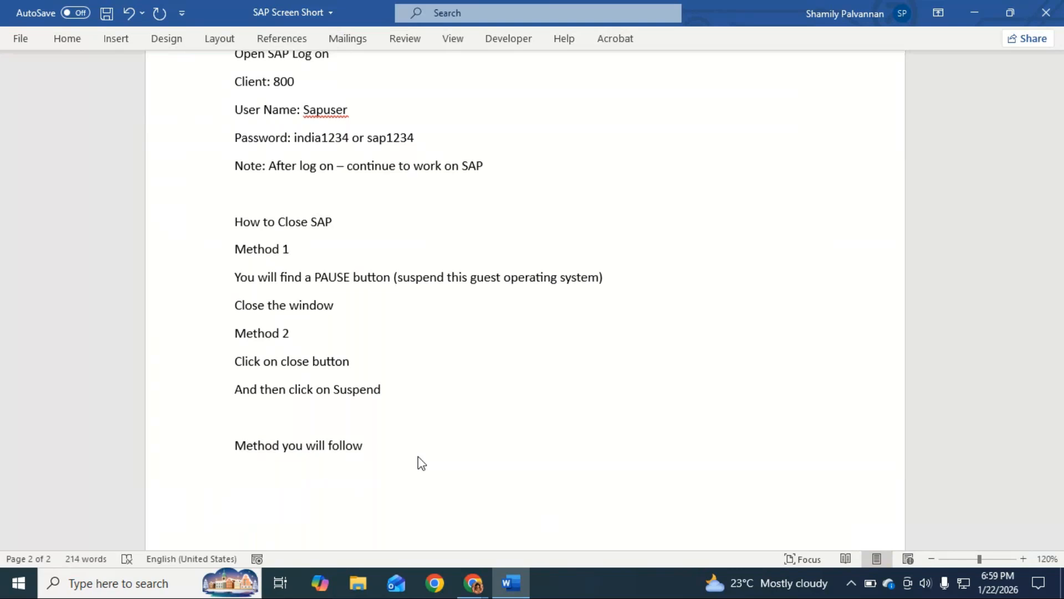
pyautogui.scroll(1, 419, 461)
pyautogui.press('Up')
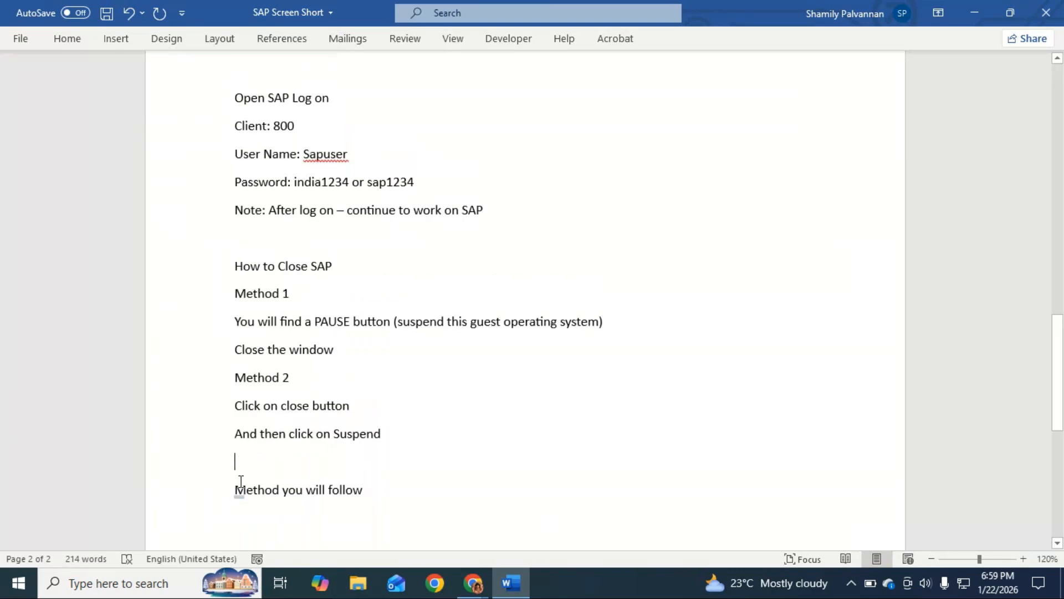
pyautogui.moveTo(241, 481)
pyautogui.mouseDown()
pyautogui.moveTo(375, 497)
pyautogui.moveTo(251, 491)
pyautogui.mouseUp()
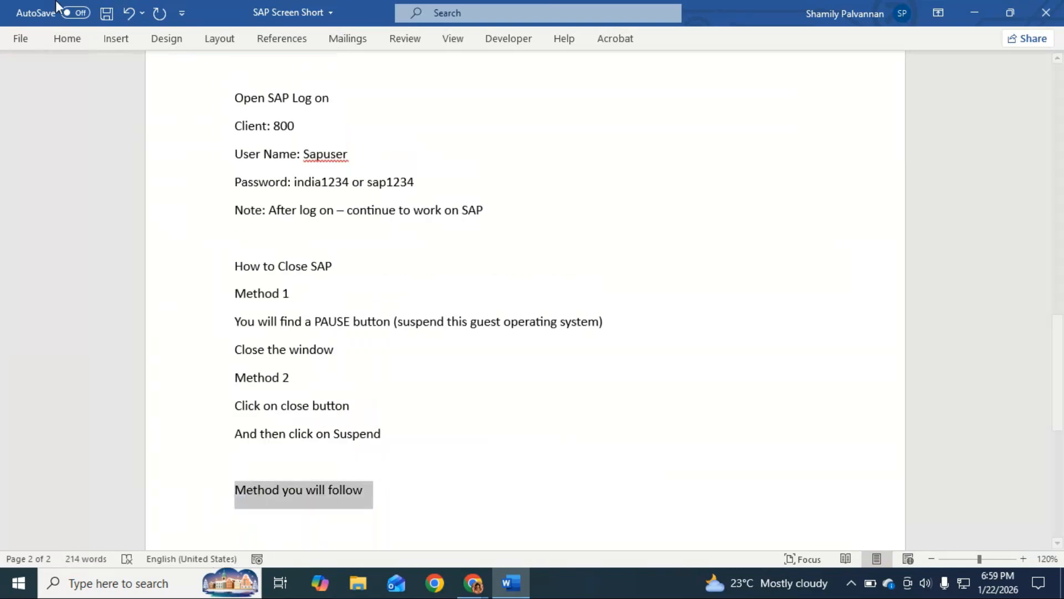
pyautogui.click(65, 39)
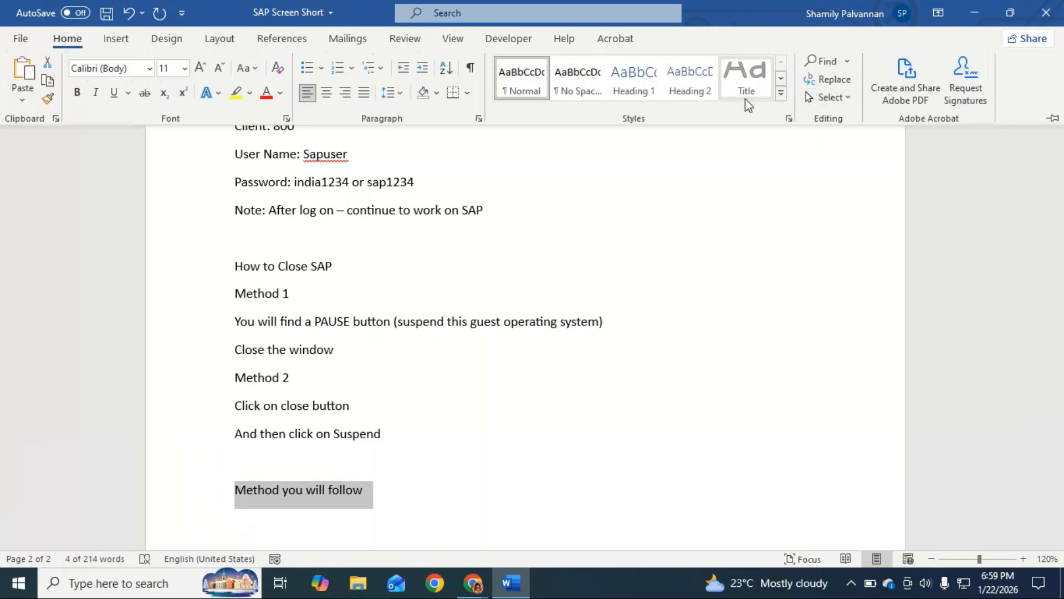
pyautogui.click(781, 92)
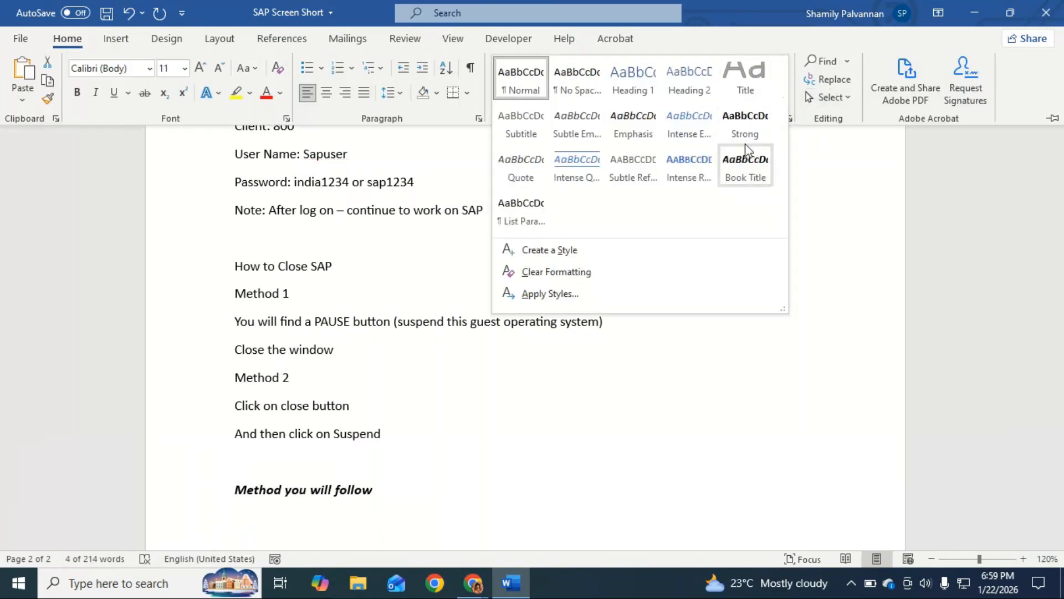
pyautogui.click(749, 125)
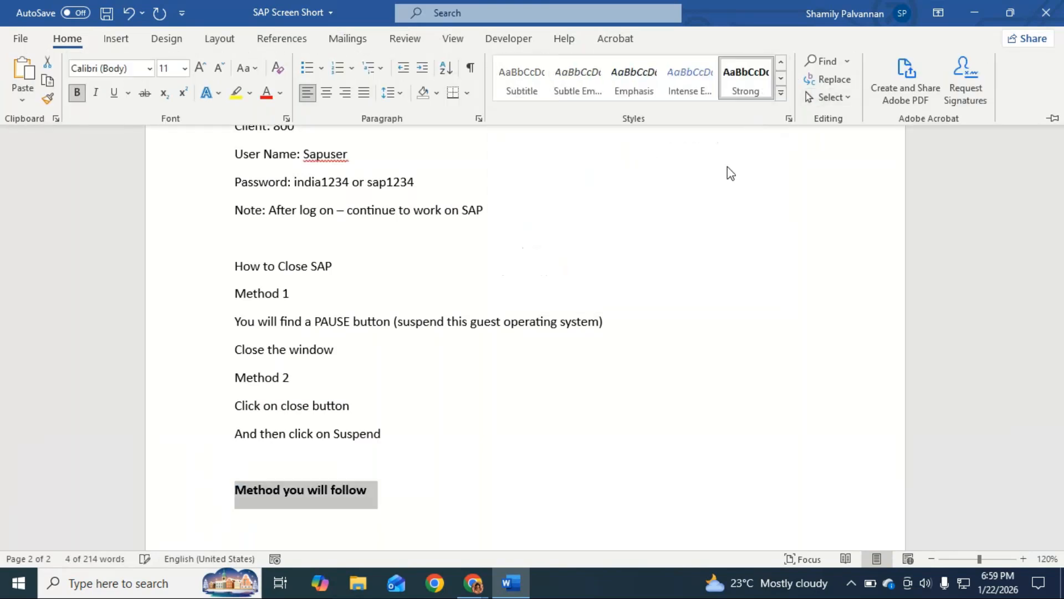
# Enlarge the "Method you will follow" line to font size 18 and add a colon at its end
pyautogui.click(200, 69)
pyautogui.click(200, 68)
pyautogui.click(200, 69)
pyautogui.click(200, 69)
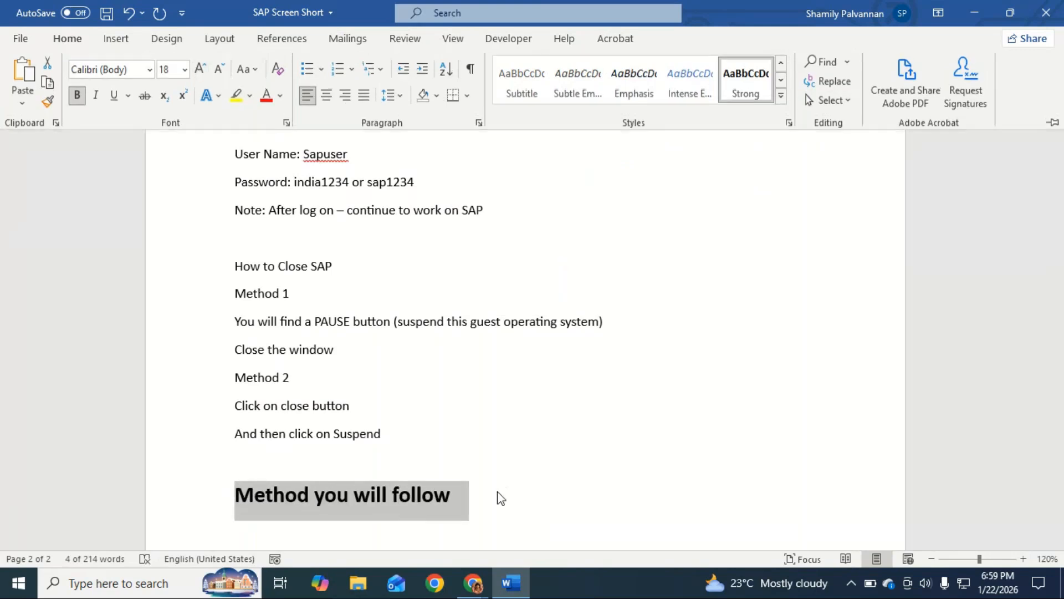
pyautogui.click(474, 506)
pyautogui.write(':')
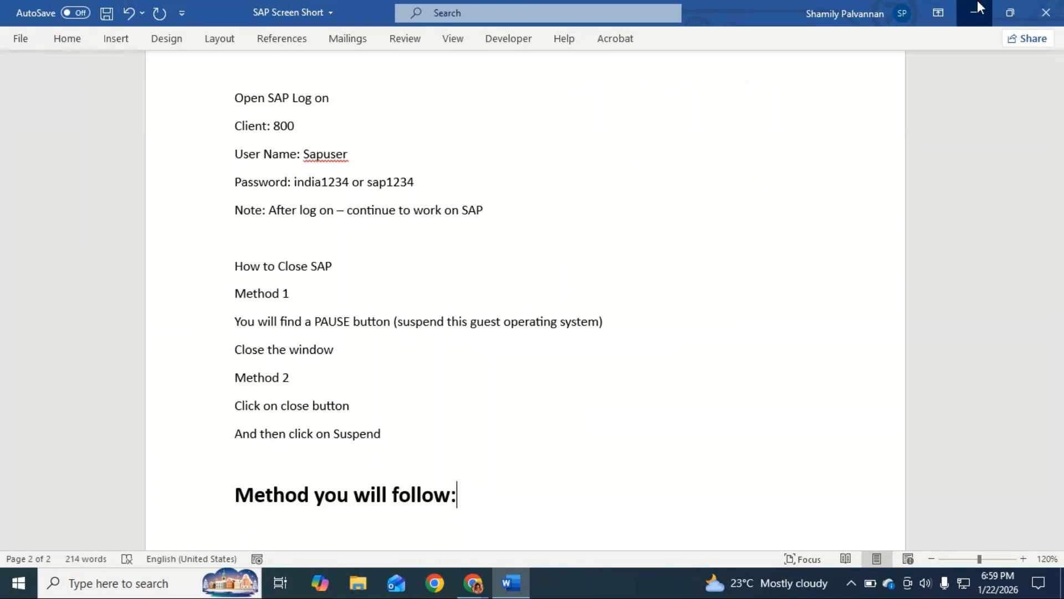
# Minimize Word, open VMware Workstation from the desktop and resume the suspended ECC virtual machine
pyautogui.click(975, 13)
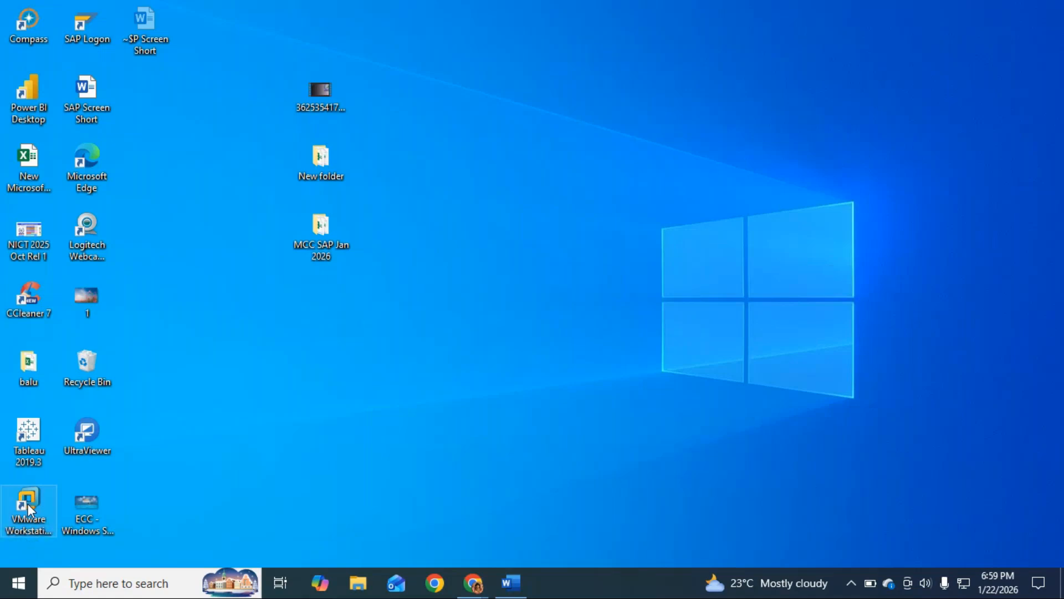
pyautogui.doubleClick(28, 503)
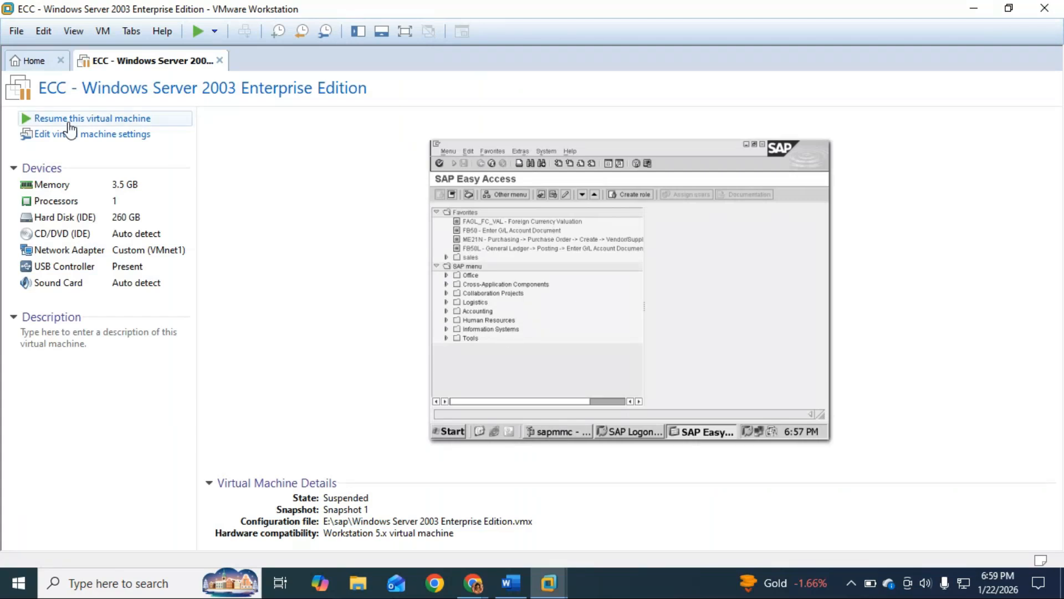
pyautogui.click(68, 123)
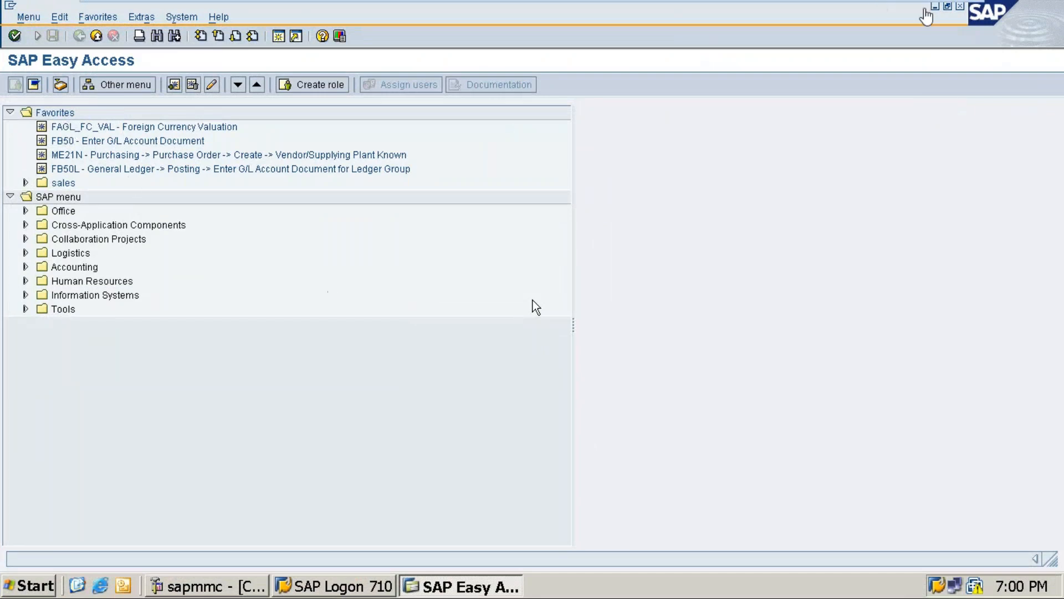
# Minimize the ECC virtual machine and switch back to the SAP Screen Short document in Word
pyautogui.moveTo(929, 13)
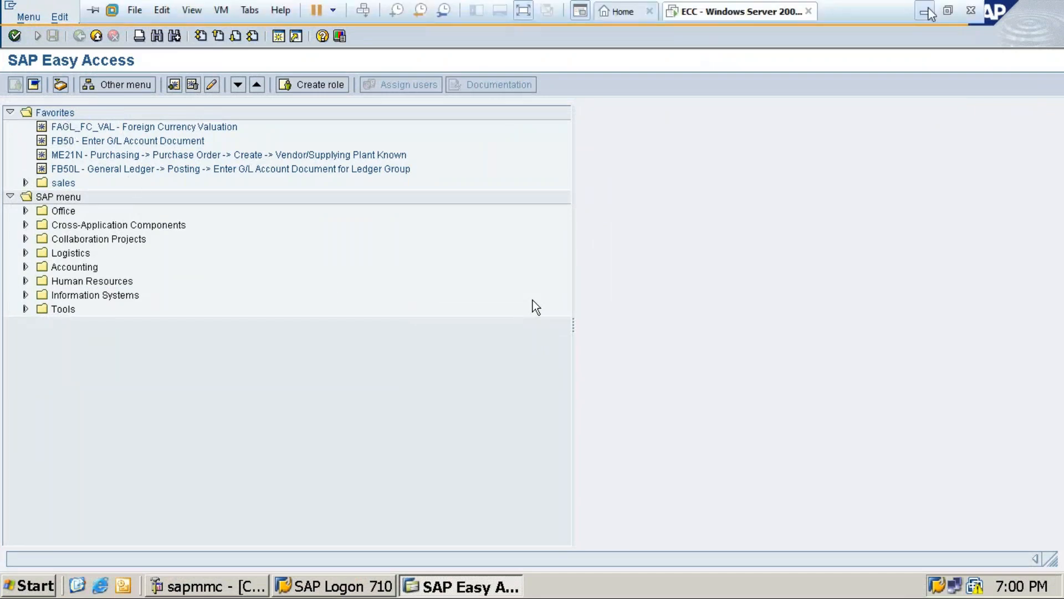
pyautogui.click(929, 11)
pyautogui.click(510, 582)
pyautogui.click(506, 533)
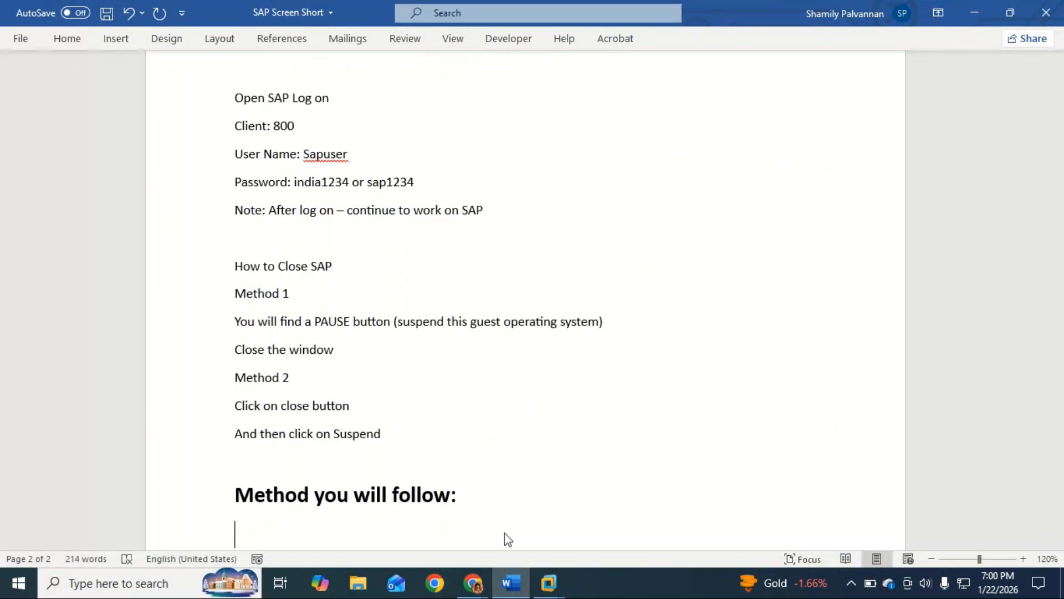
# Begin the line below "Method you will follow:" with the text "Open VM"
pyautogui.scroll(-3, 632, 347)
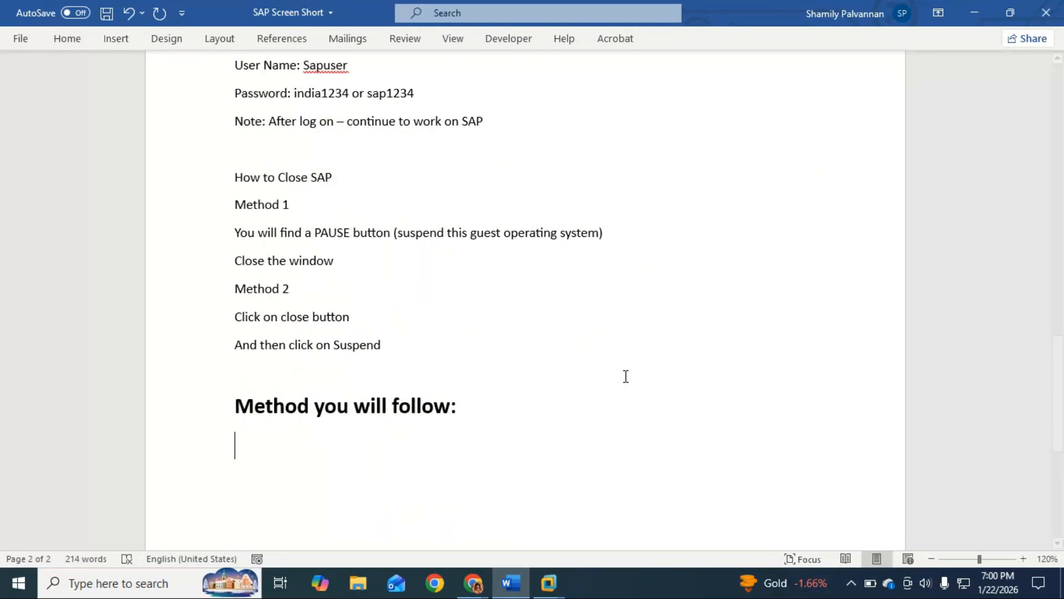
pyautogui.write('o')
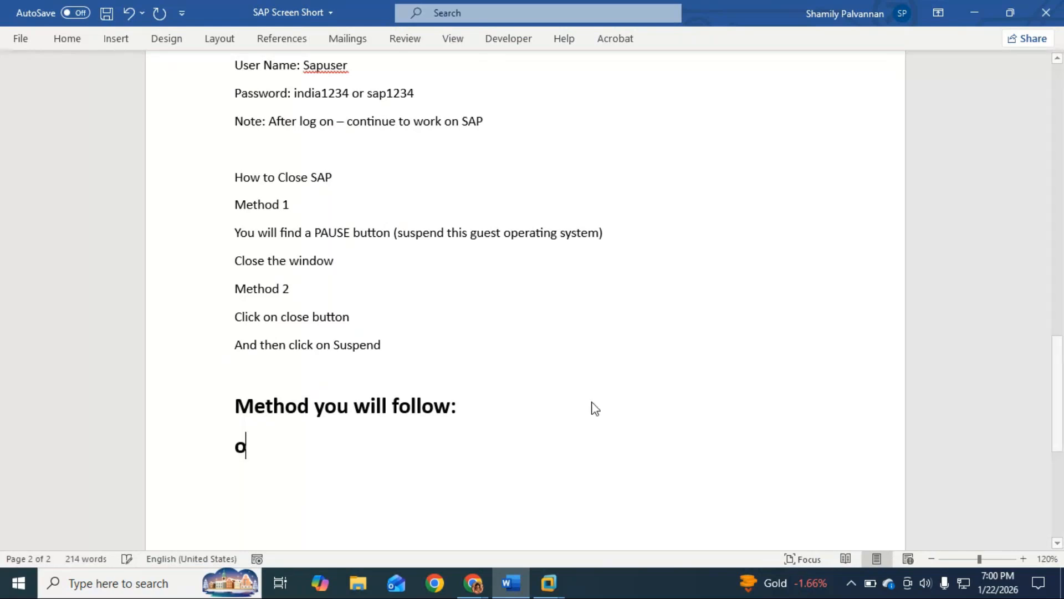
pyautogui.write('pen ver')
pyautogui.press('BackSpace')
pyautogui.press('BackSpace')
pyautogui.press('BackSpace')
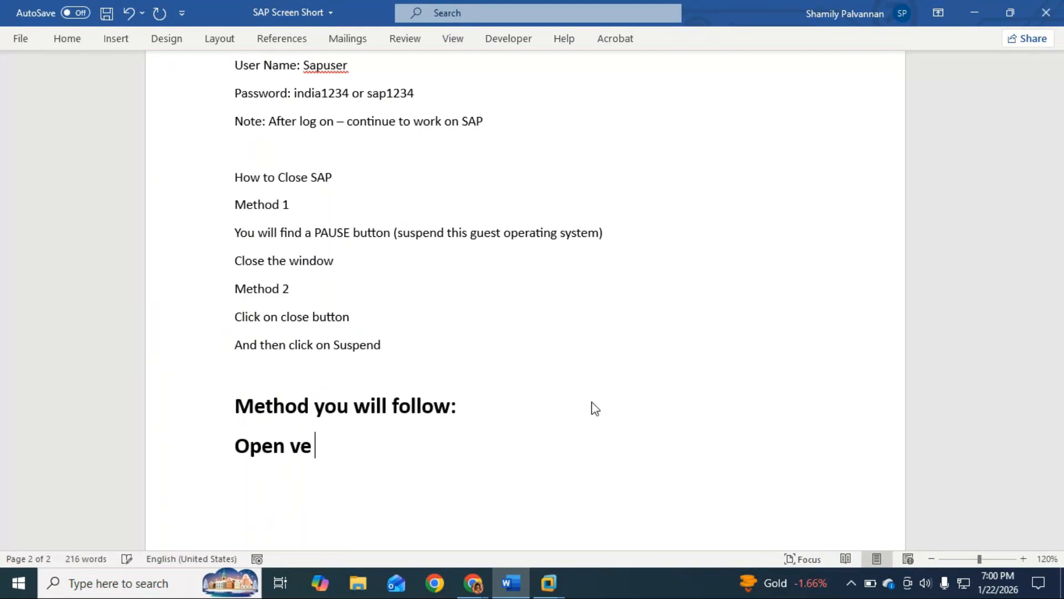
pyautogui.write('VM')
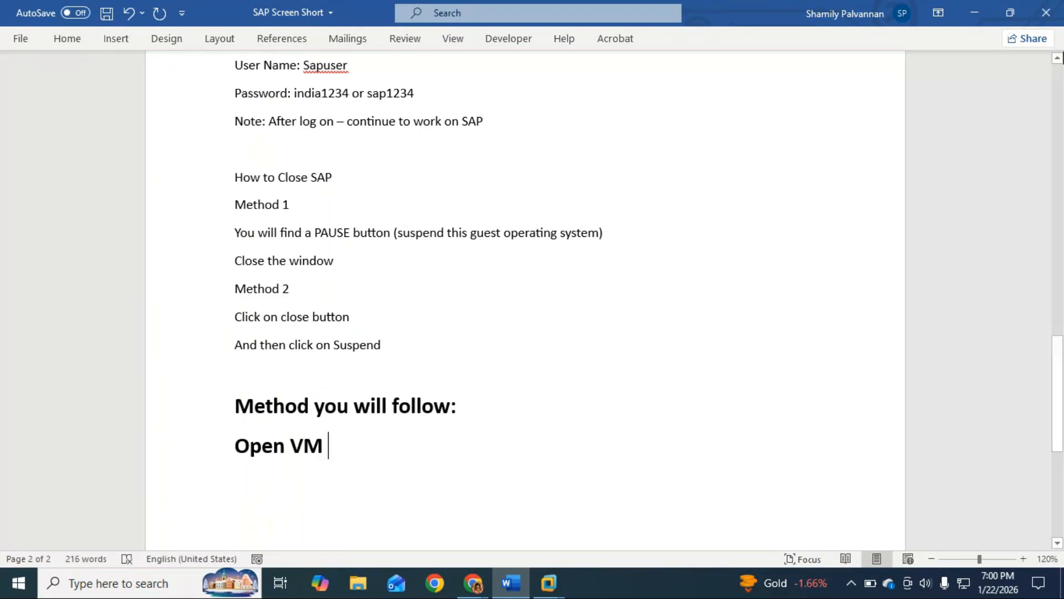
# Check the VMware shortcut's name on the desktop, then extend the Word line to "Open VMware work station" followed by a right arrow
pyautogui.click(975, 14)
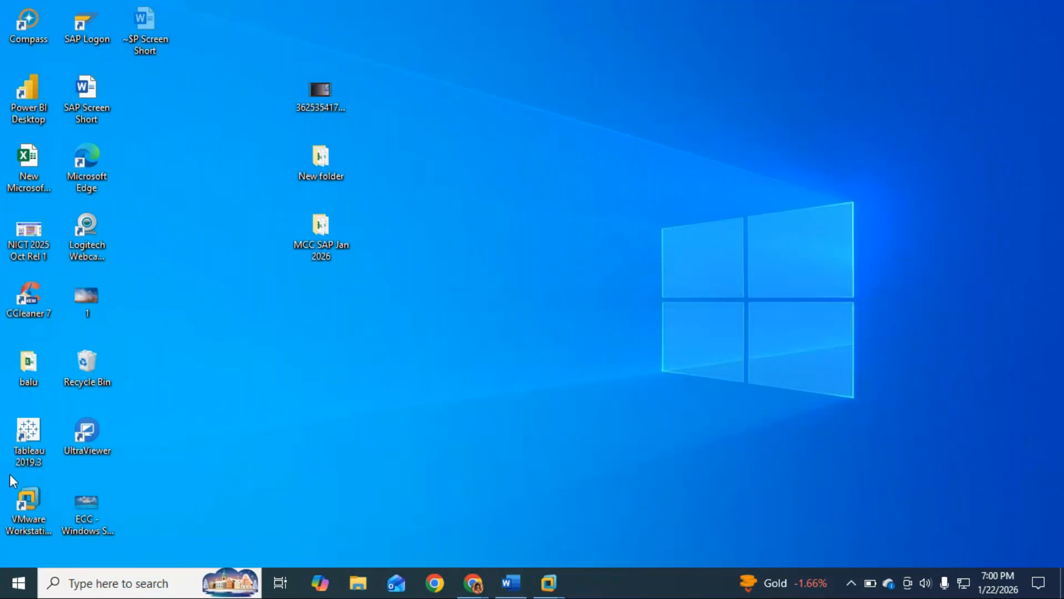
pyautogui.click(513, 583)
pyautogui.write('ware w')
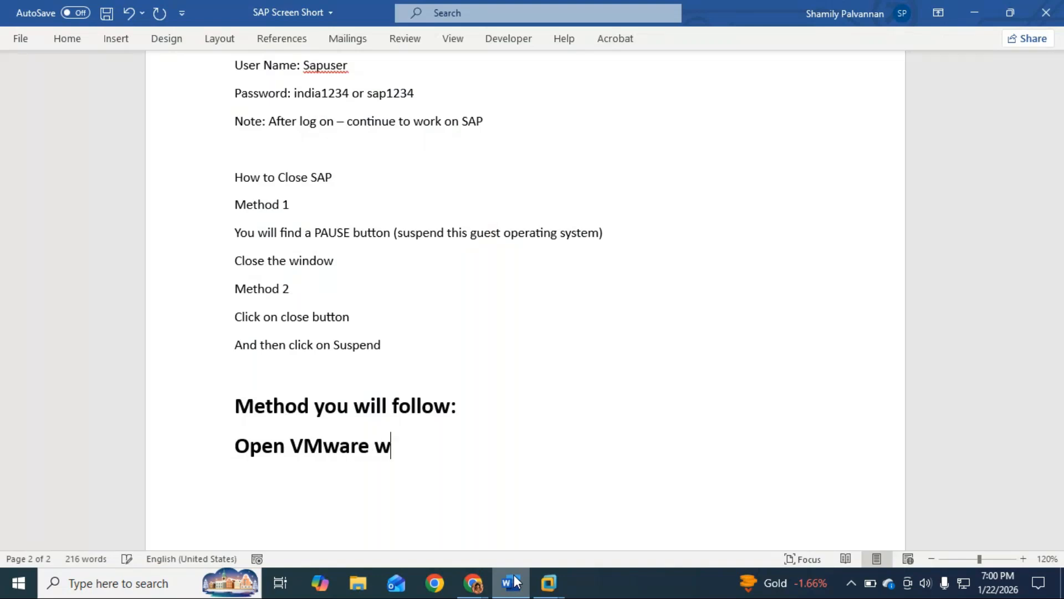
pyautogui.write('ork station')
pyautogui.write(' -->')
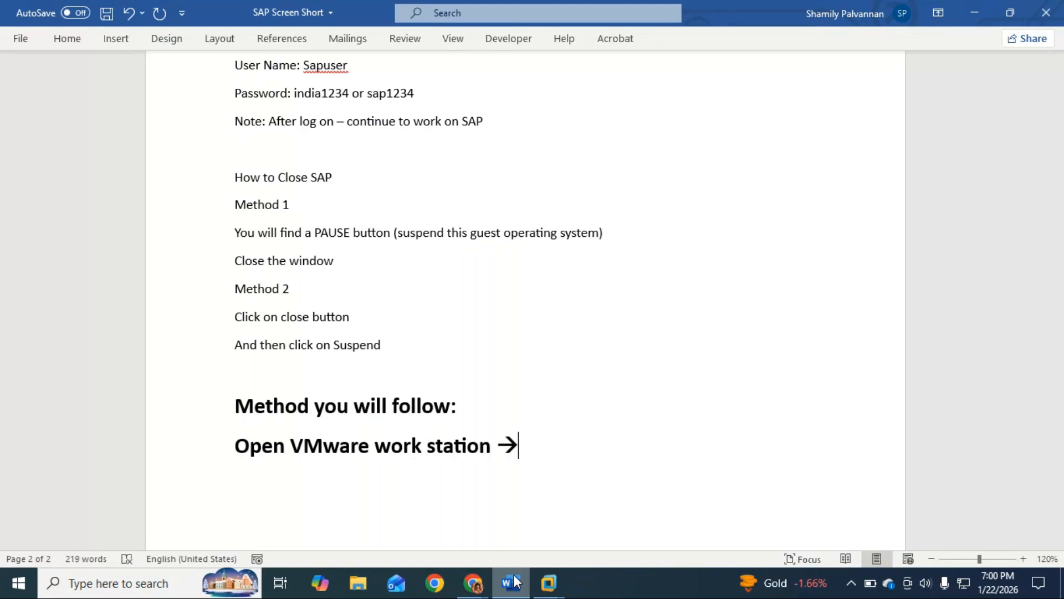
pyautogui.write(' resu')
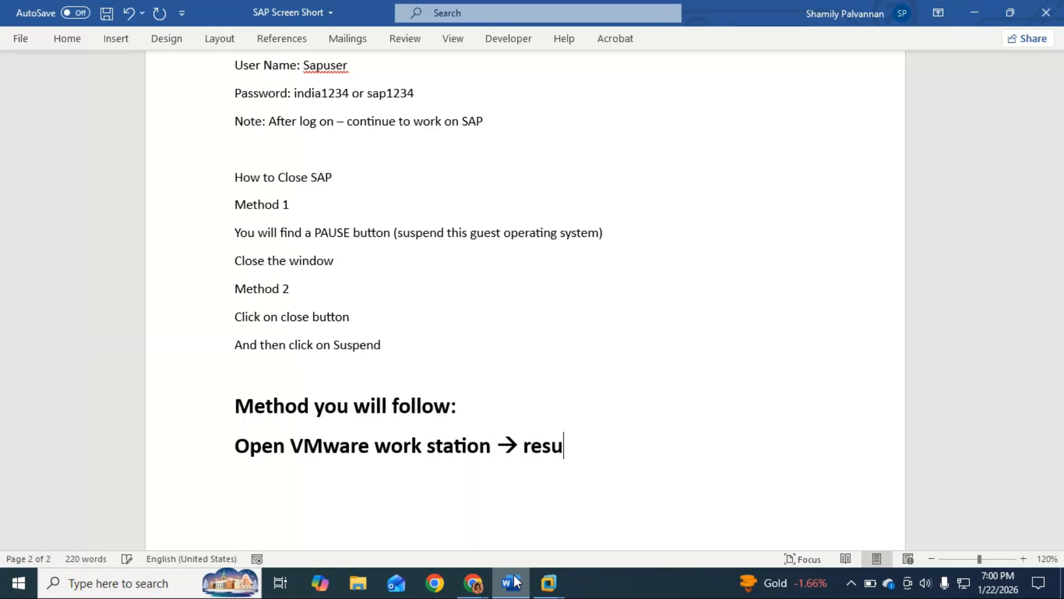
pyautogui.write('me the virt')
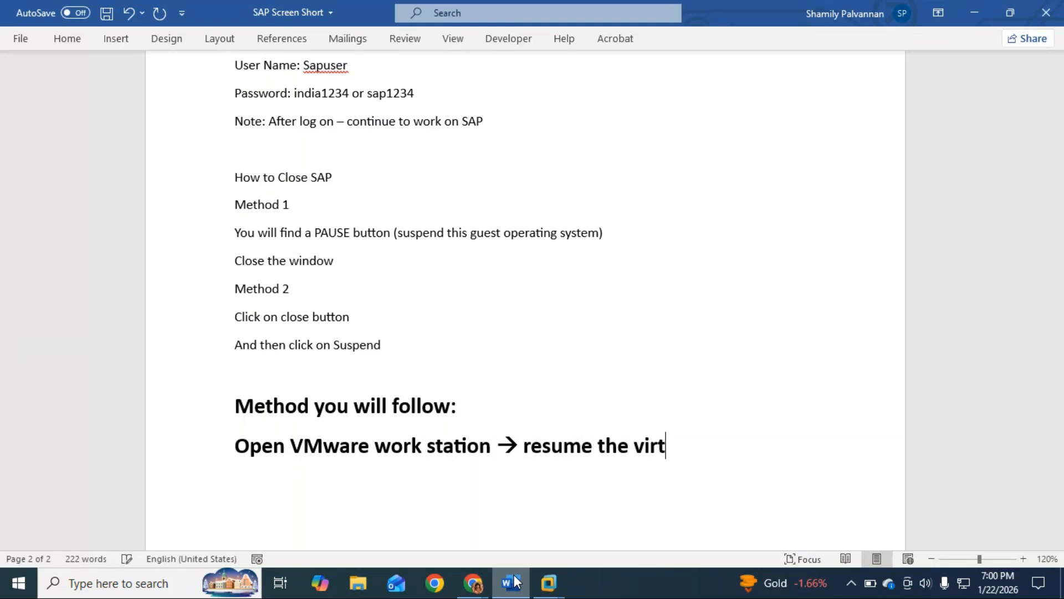
pyautogui.write('ual machine')
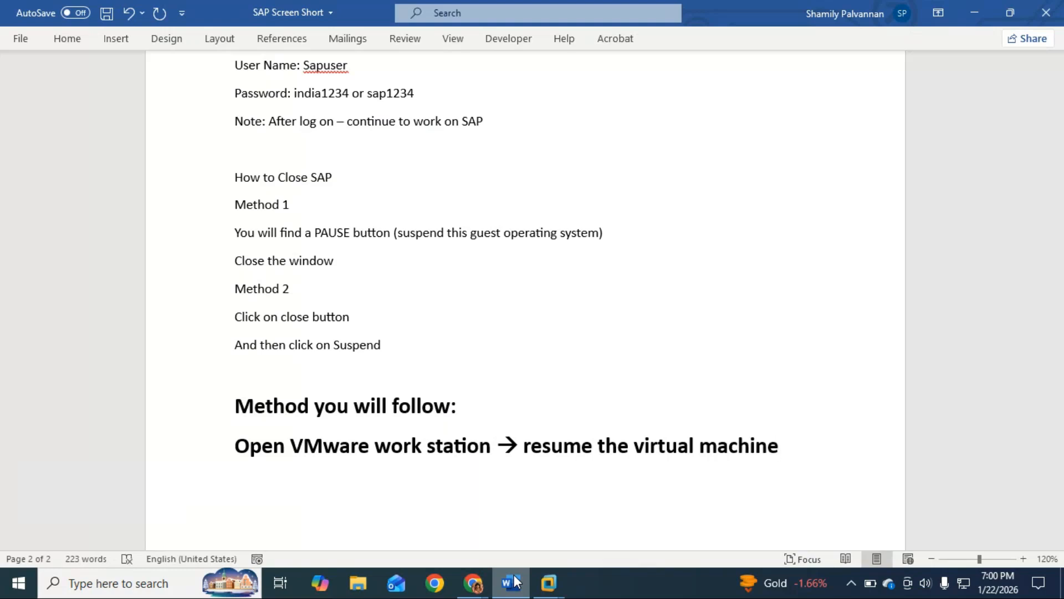
# Add the line "Now continue to work on SAP" below the resume instruction and start a new line under it
pyautogui.press('Return')
pyautogui.write('Now c')
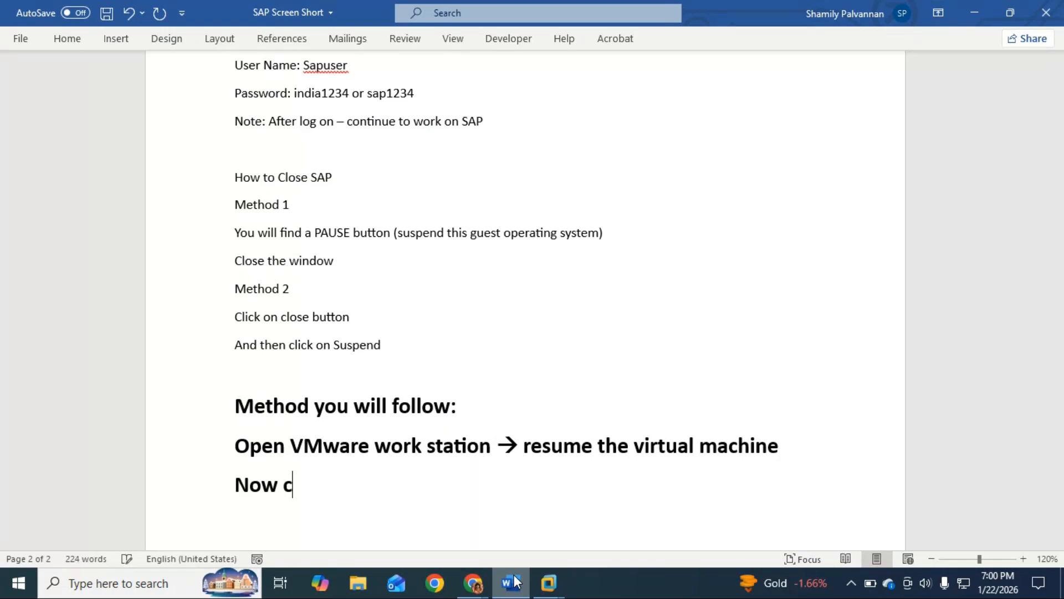
pyautogui.write('ontinue ')
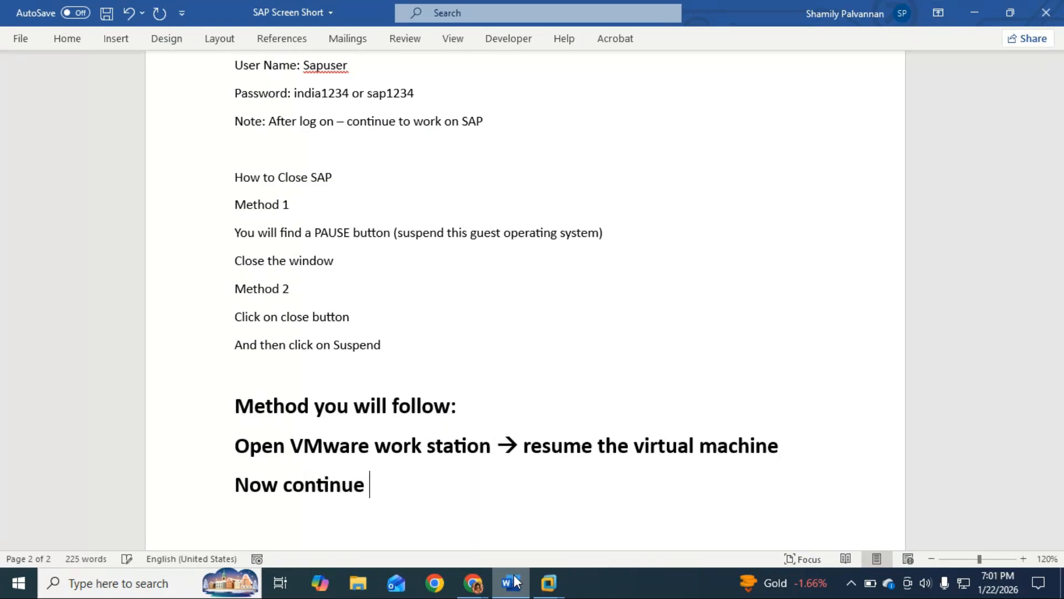
pyautogui.write('to work on s')
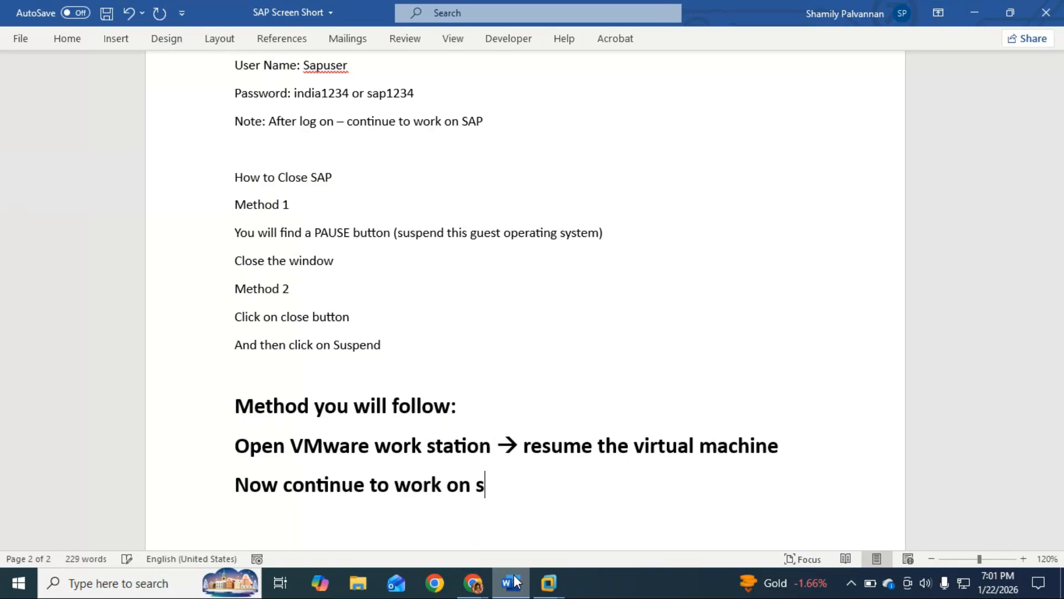
pyautogui.press('BackSpace')
pyautogui.write('SAP')
pyautogui.press('Return')
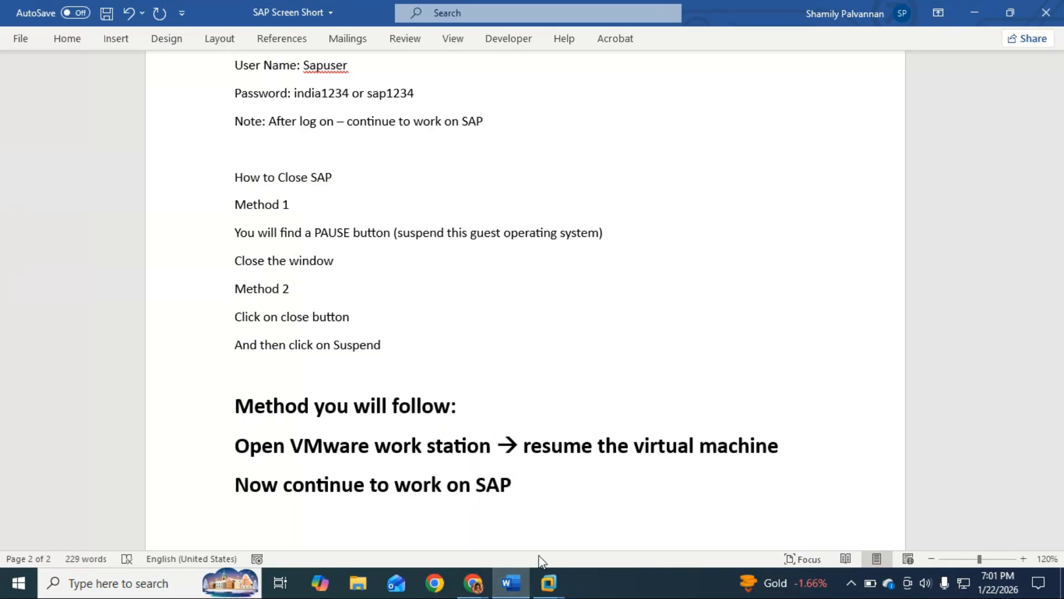
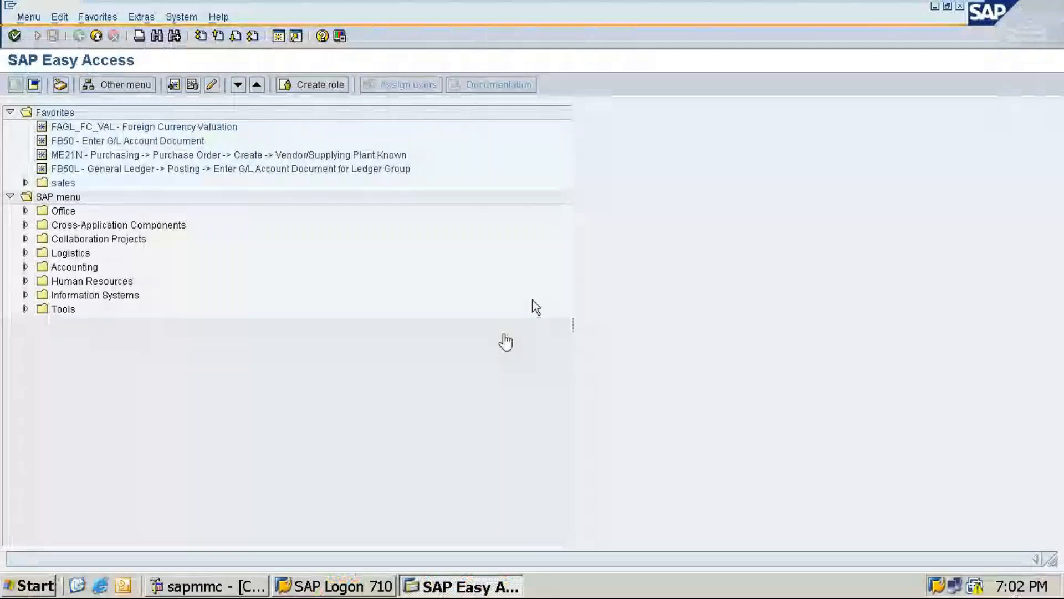
pyautogui.hotkey('alt', 'Tab')
pyautogui.hotkey('alt', 'Tab')
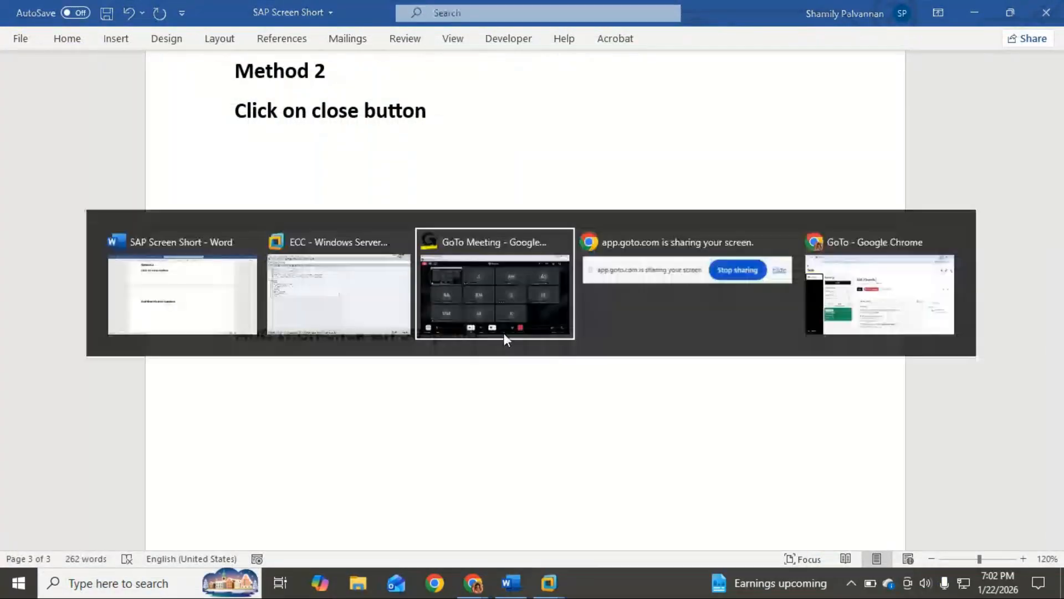
# Switch to the GoTo Meeting window and mute the microphone
pyautogui.click(504, 333)
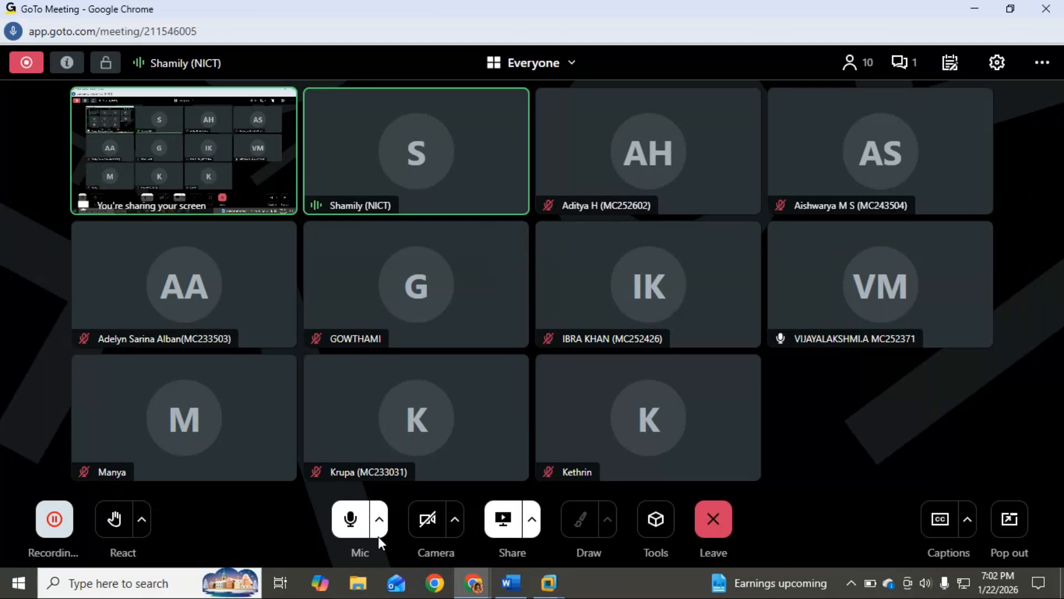
pyautogui.click(351, 521)
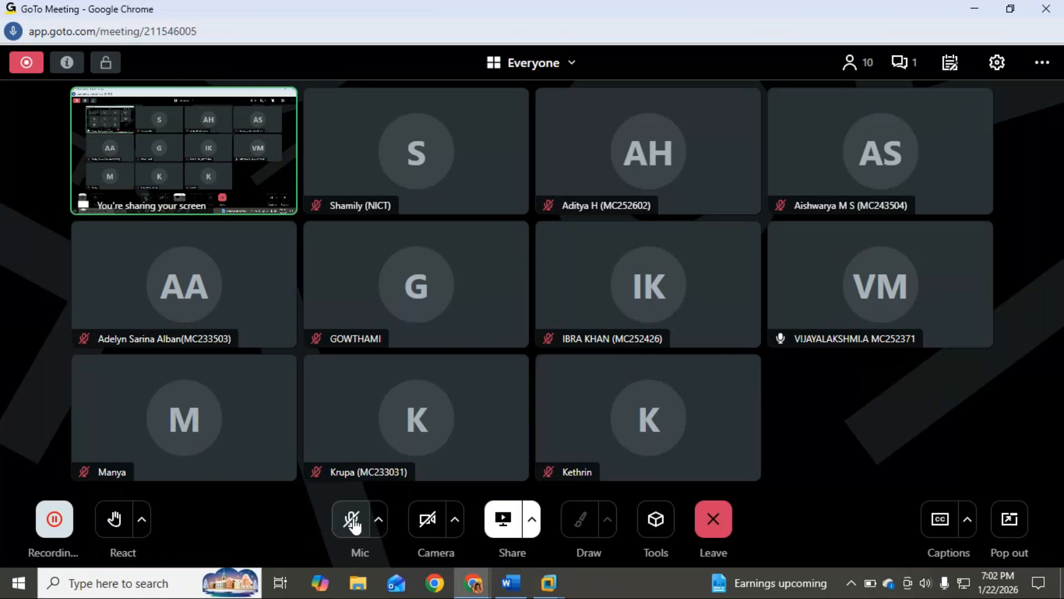
# Unmute the microphone in the GoTo Meeting window and check the meeting chat
pyautogui.hotkey('alt', 'Tab')
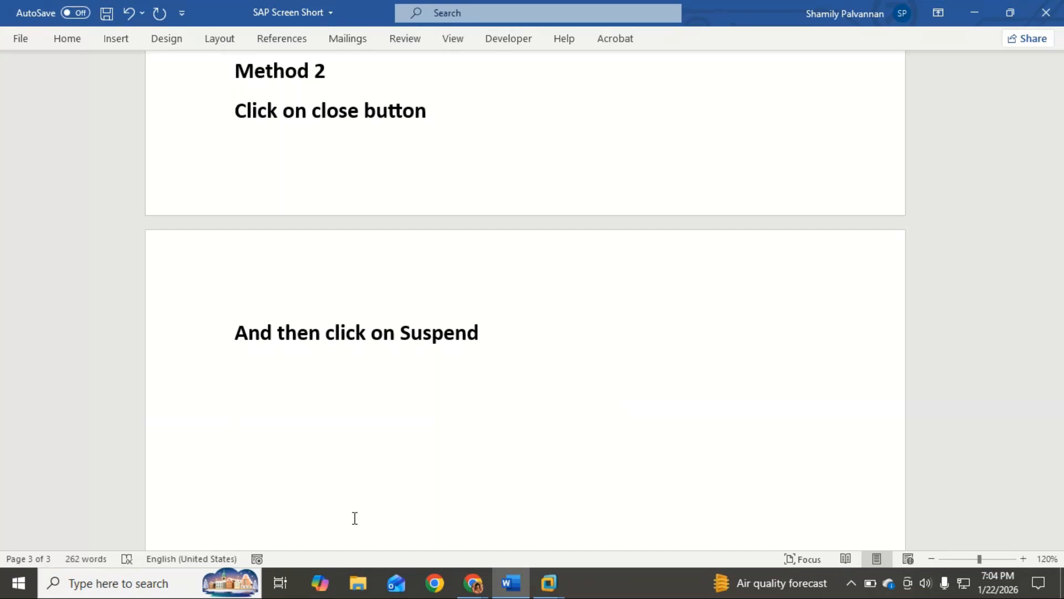
pyautogui.hotkey('alt', 'Tab')
pyautogui.click(351, 520)
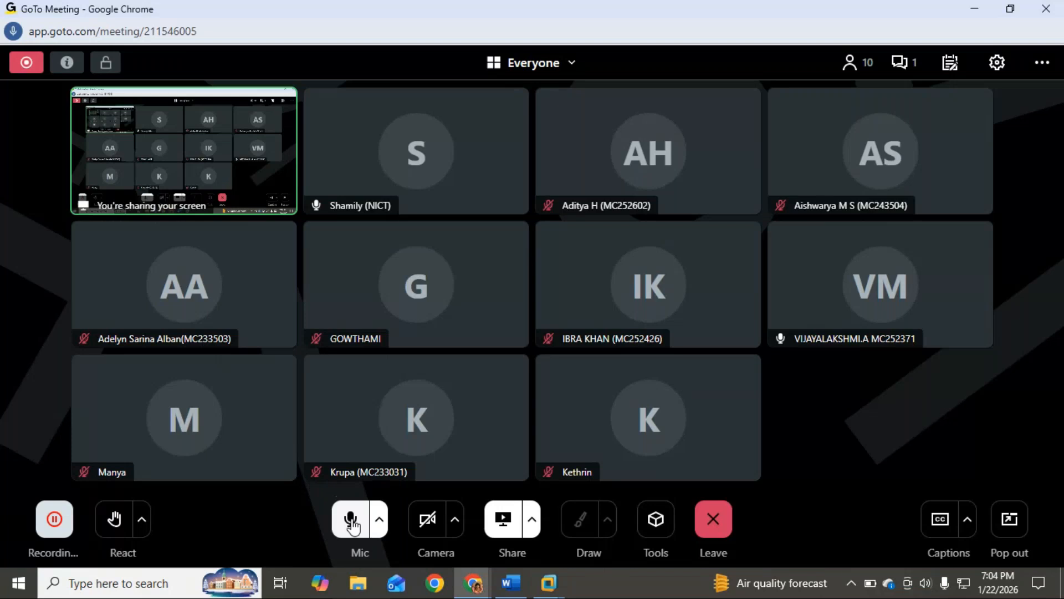
pyautogui.click(899, 63)
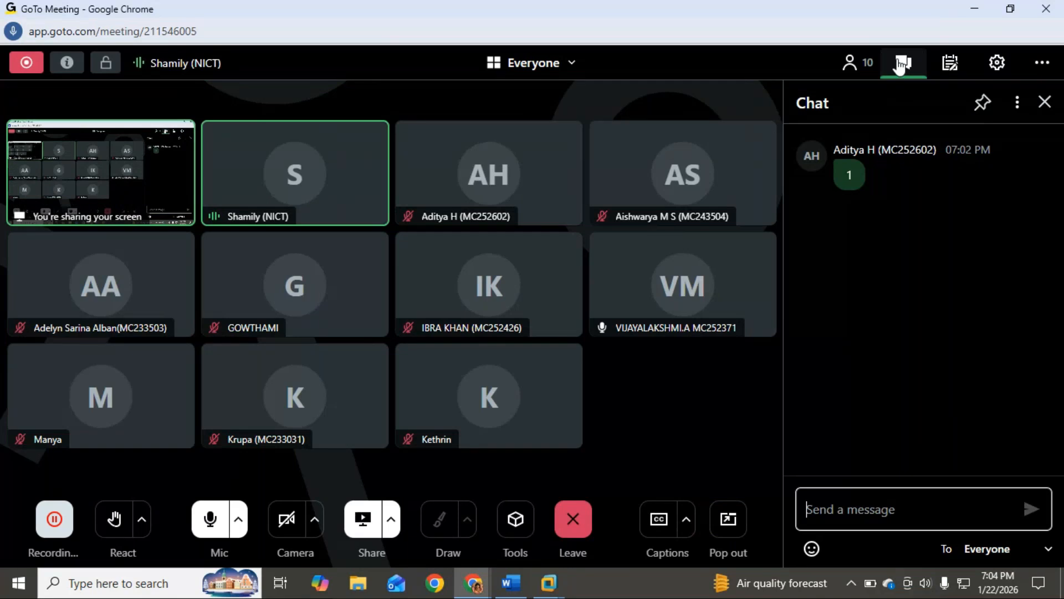
pyautogui.click(1044, 102)
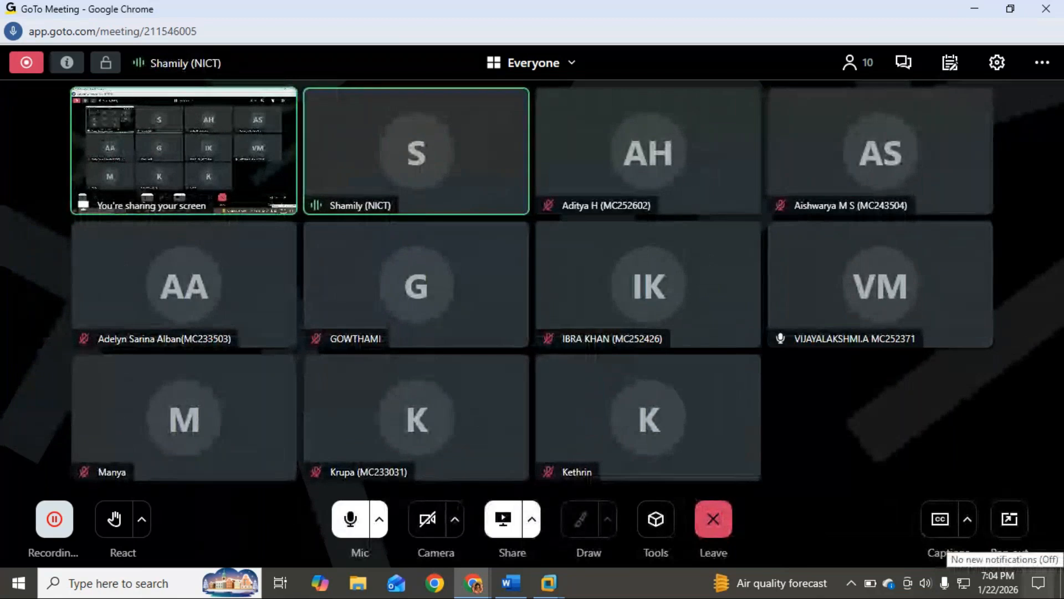
# Return to the SAP Screen Short document in Word and add the line "Enterprise structure" below "And then click on Suspend", followed by a new line
pyautogui.moveTo(549, 582)
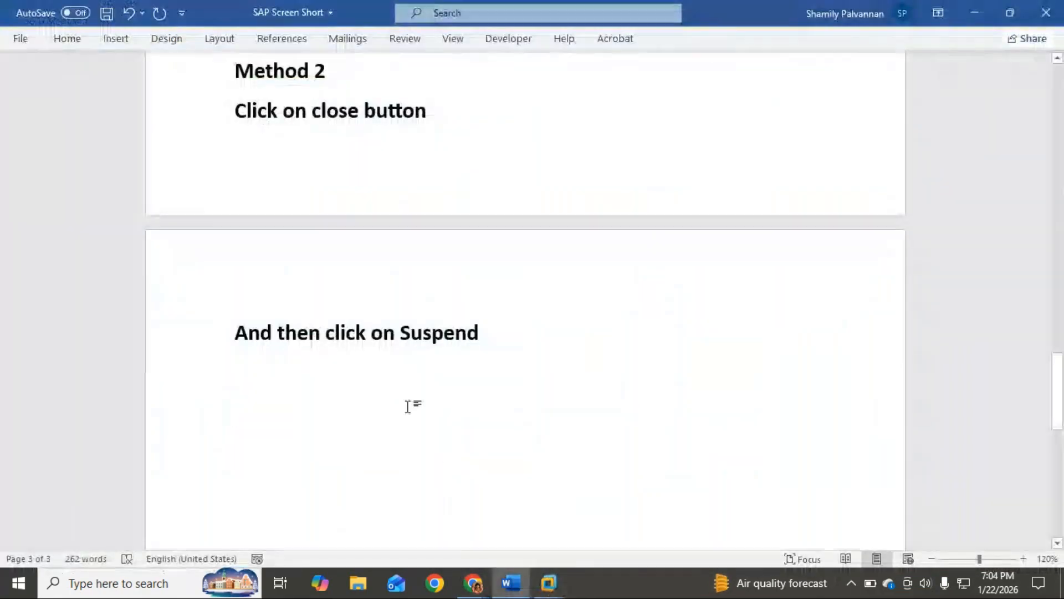
pyautogui.click(408, 406)
pyautogui.write('E')
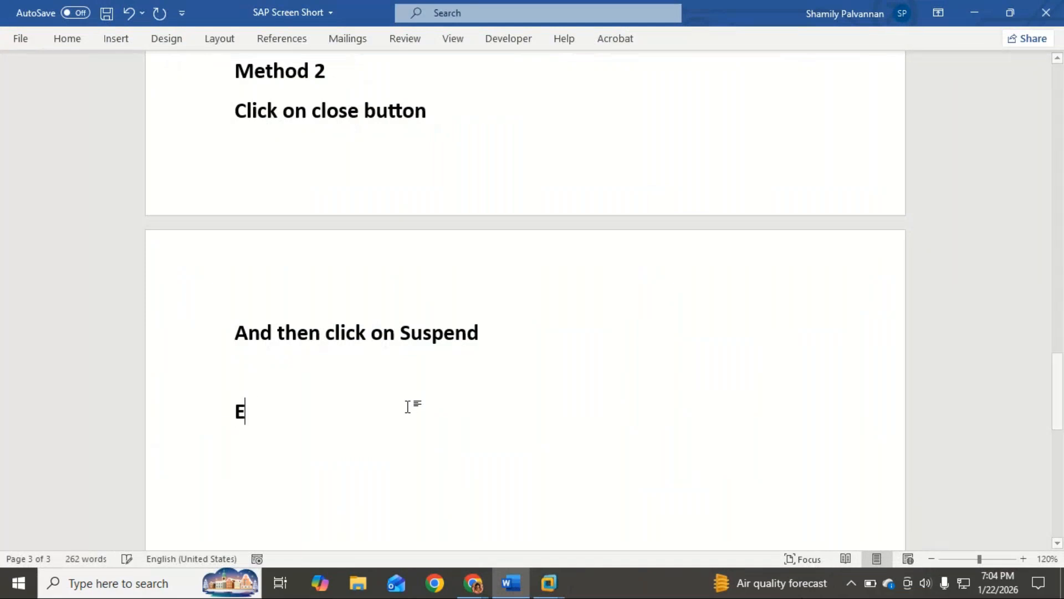
pyautogui.write('nterpricse')
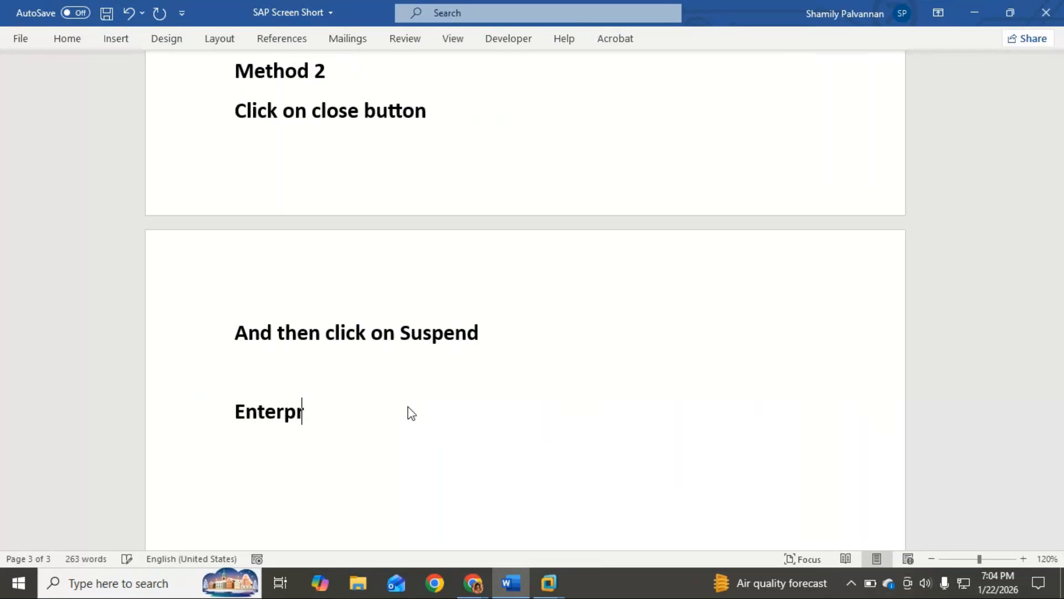
pyautogui.press('BackSpace')
pyautogui.press('BackSpace')
pyautogui.press('BackSpace')
pyautogui.write('se stun')
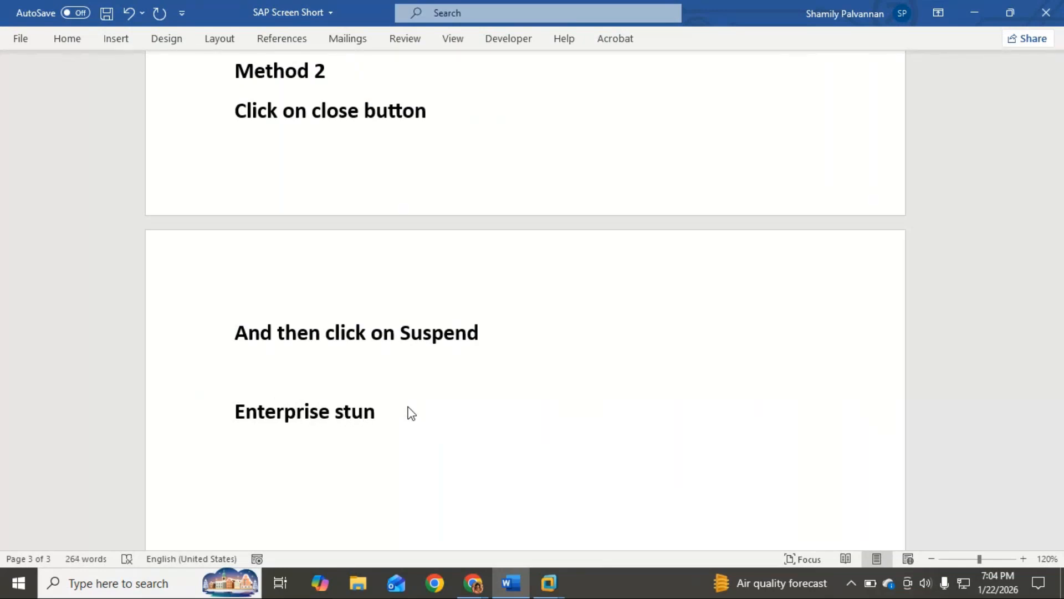
pyautogui.press('BackSpace')
pyautogui.write('cture')
pyautogui.press('Return')
pyautogui.write('1')
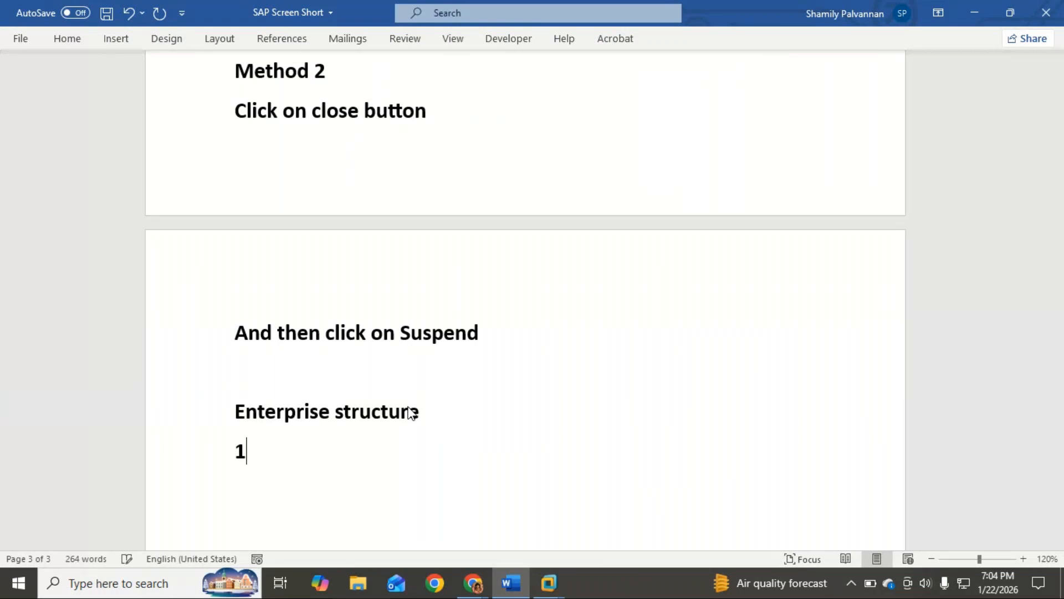
pyautogui.press('BackSpace')
pyautogui.write('C')
pyautogui.press('BackSpace')
pyautogui.write('Com')
pyautogui.press('BackSpace')
pyautogui.press('BackSpace')
pyautogui.press('BackSpace')
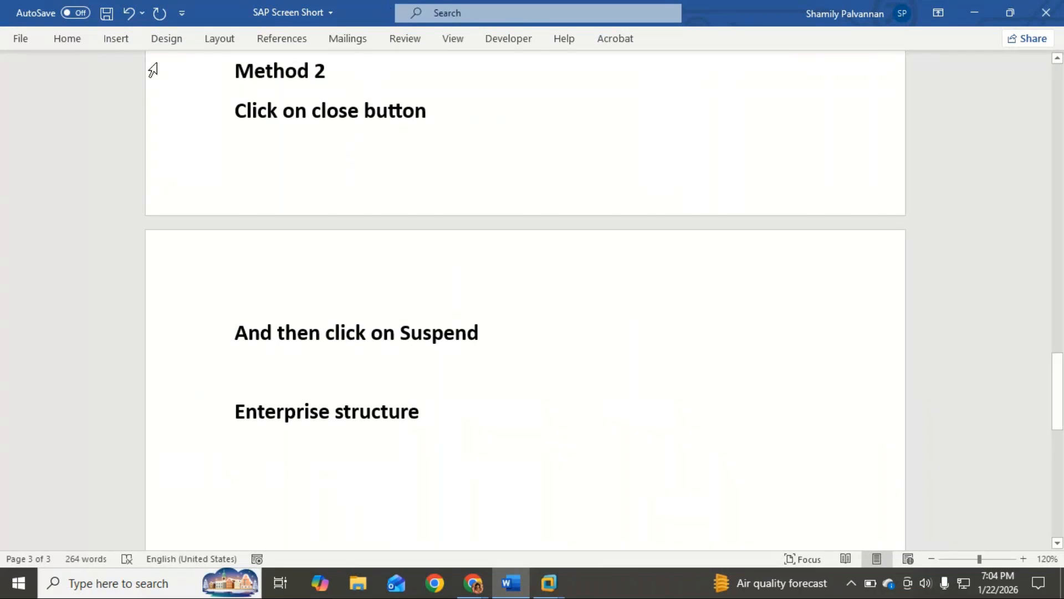
# Insert a table with two columns and five rows below the "Enterprise structure" line
pyautogui.click(117, 42)
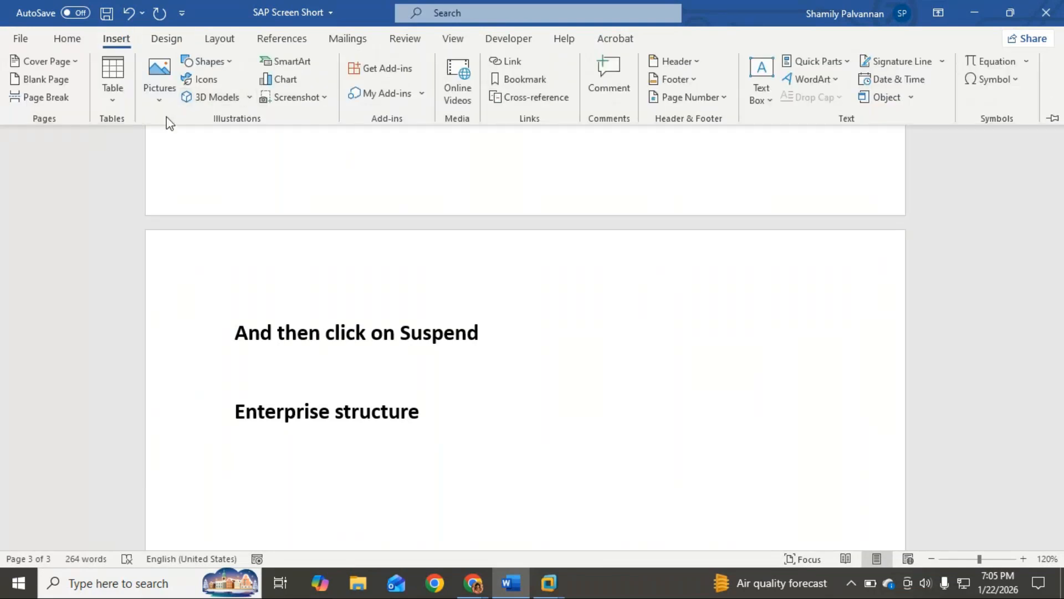
pyautogui.click(113, 72)
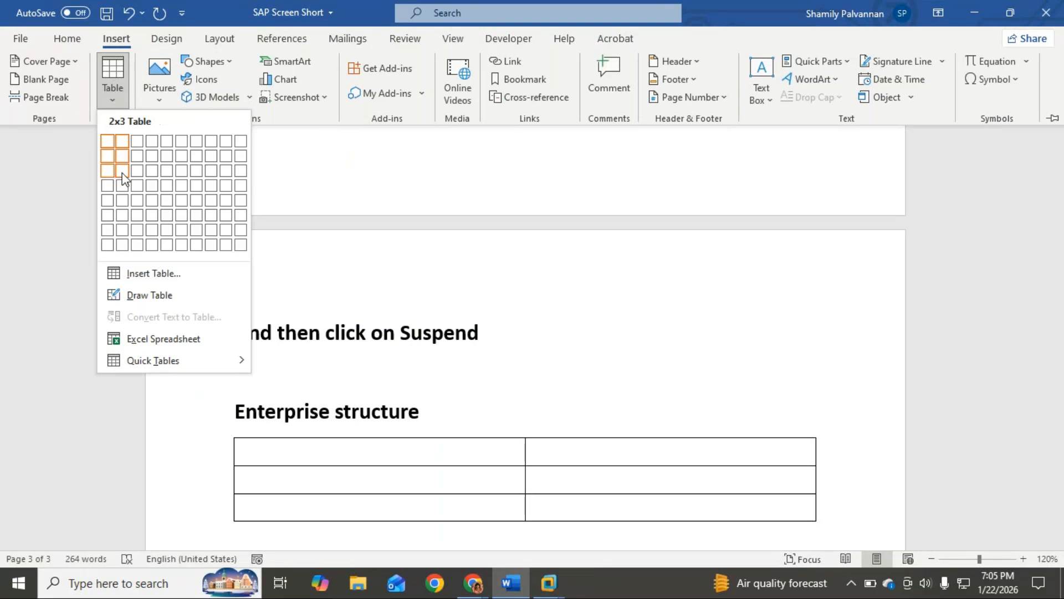
pyautogui.click(123, 206)
# Apply a blue grid table style with a solid header row, and turn off banded rows and first-column formatting
pyautogui.scroll(-2, 312, 380)
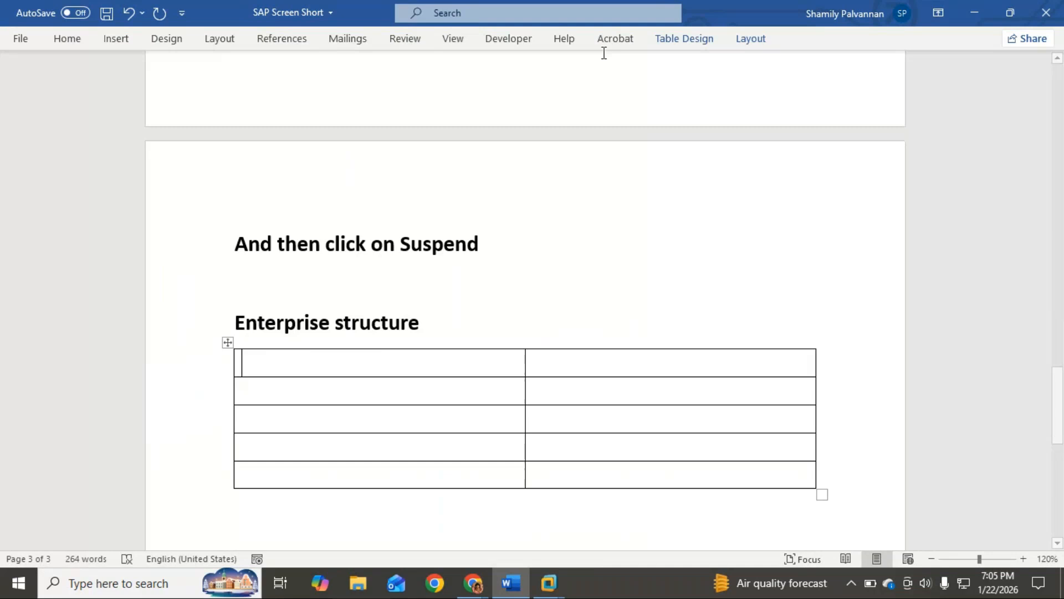
pyautogui.click(684, 40)
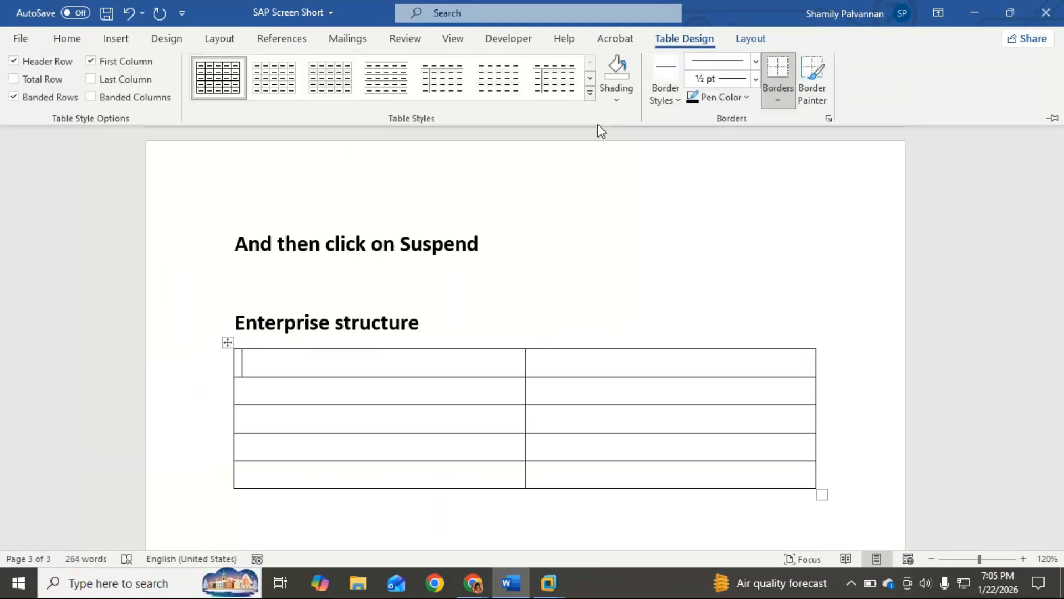
pyautogui.click(590, 93)
pyautogui.click(516, 300)
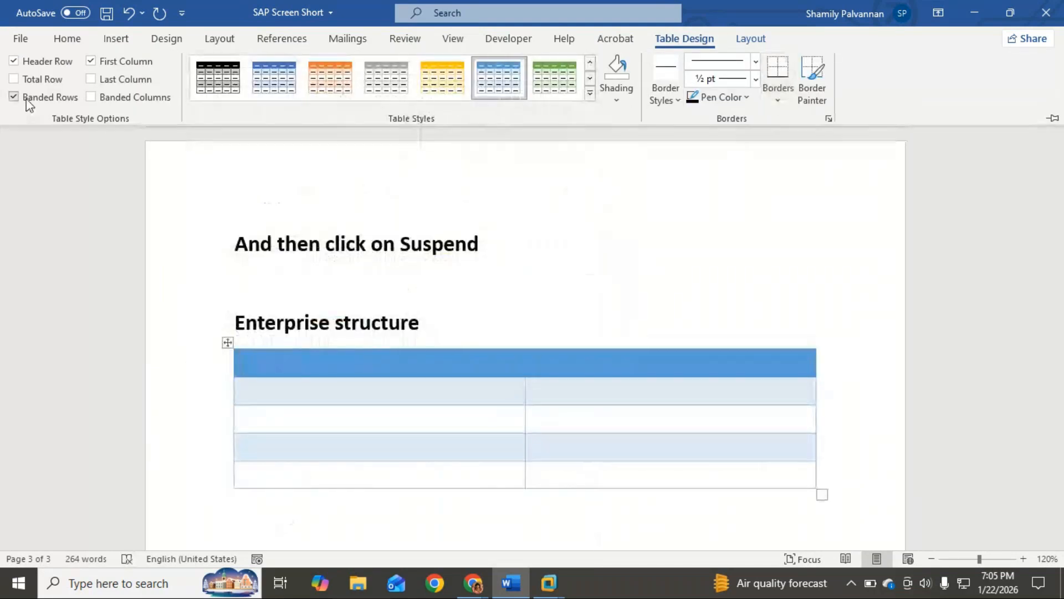
pyautogui.click(30, 98)
pyautogui.click(111, 62)
# Fill the table's header row with "In General" and "As Per SAP"
pyautogui.scroll(-3, 259, 265)
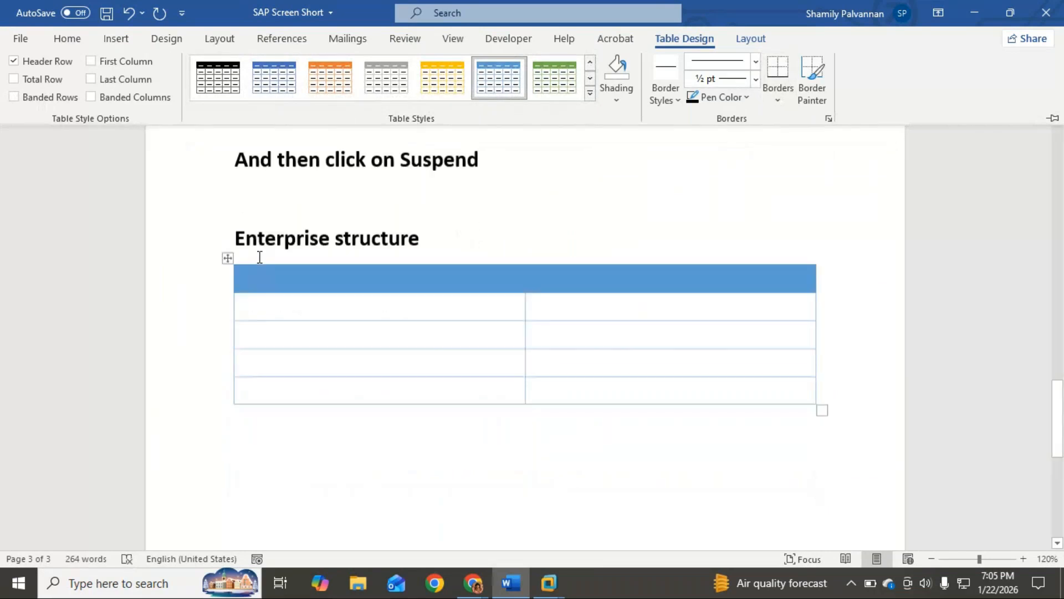
pyautogui.write('In Geneeral')
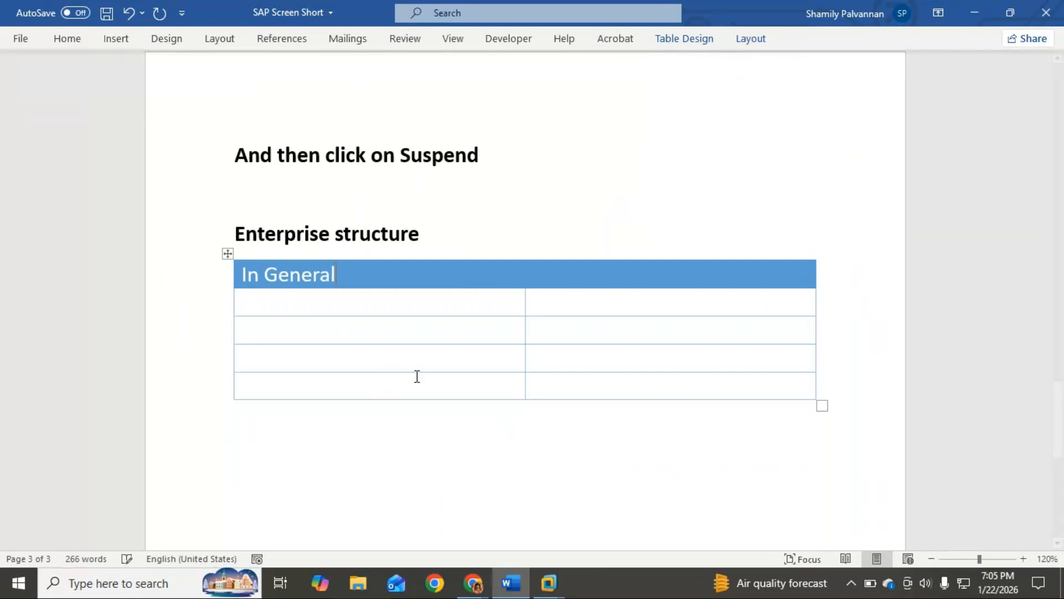
pyautogui.click(571, 275)
pyautogui.write('As Per')
pyautogui.write('SAP')
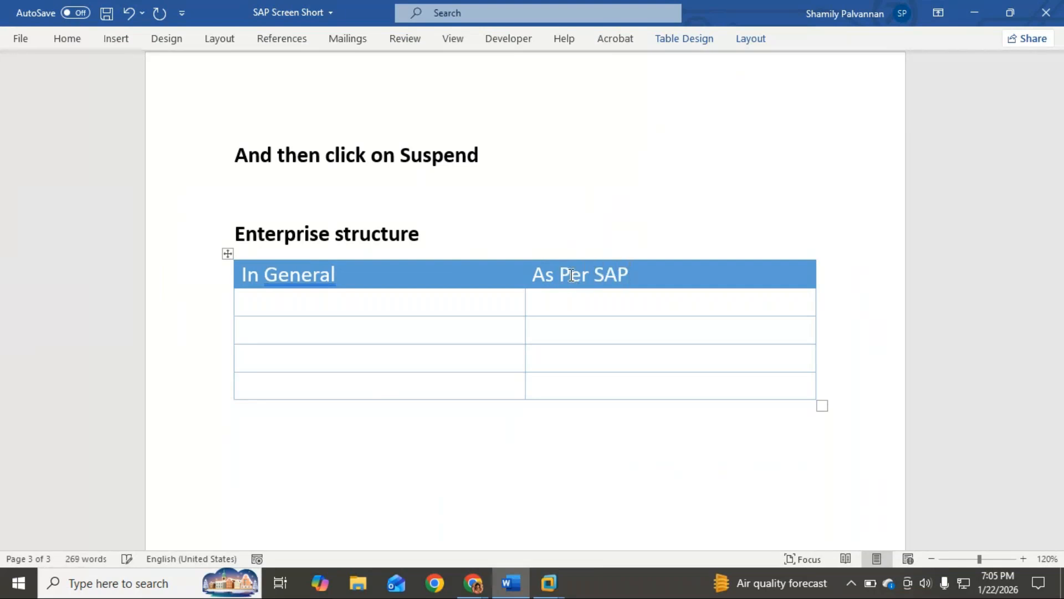
pyautogui.rightClick(321, 275)
pyautogui.click(277, 300)
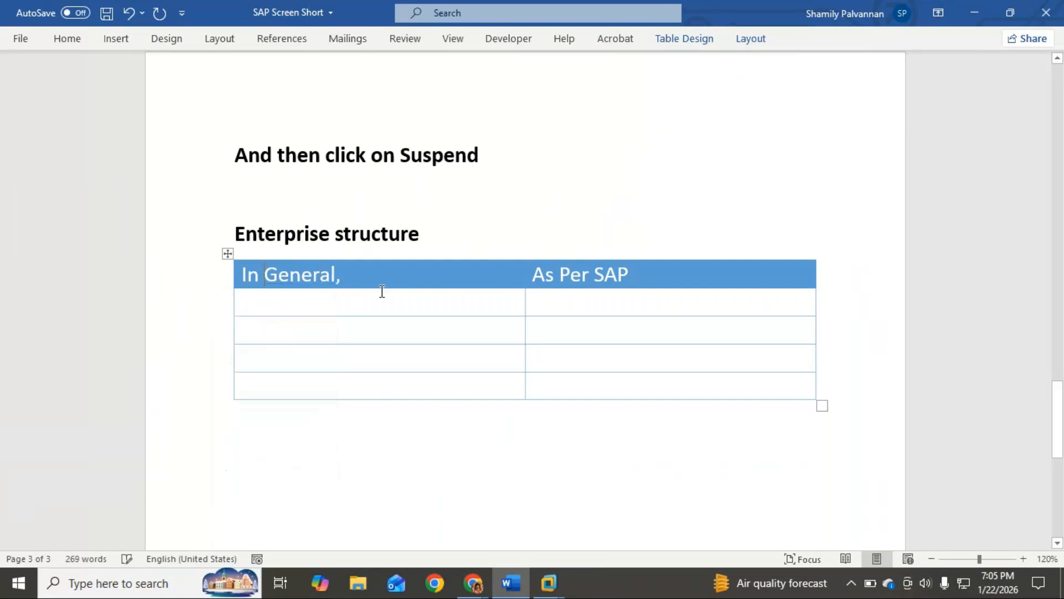
pyautogui.press('BackSpace')
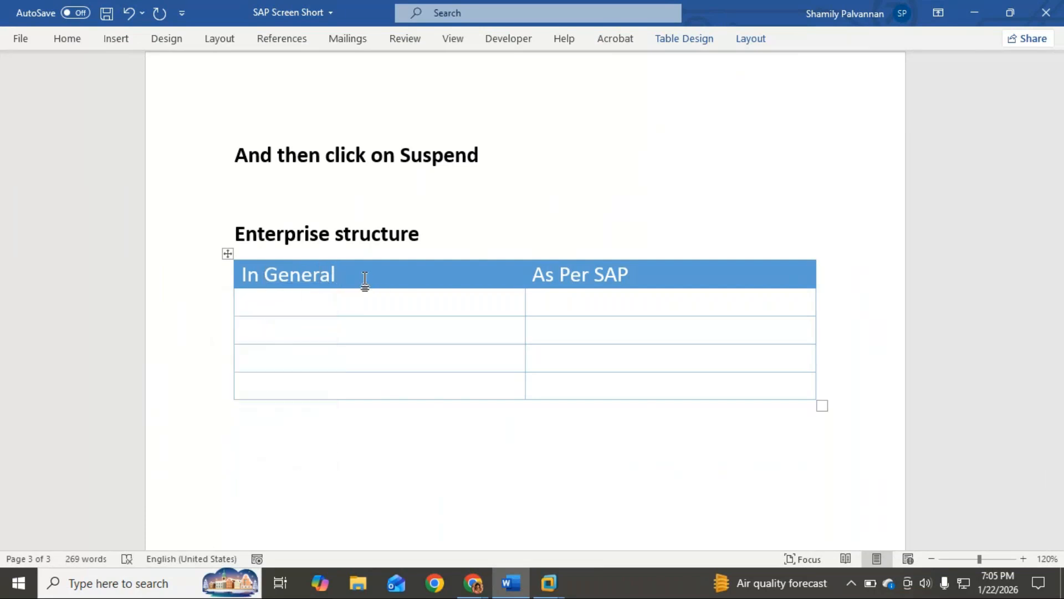
# Fill the first row below the header with "Groups of company" and "Company"
pyautogui.click(266, 306)
pyautogui.write('C')
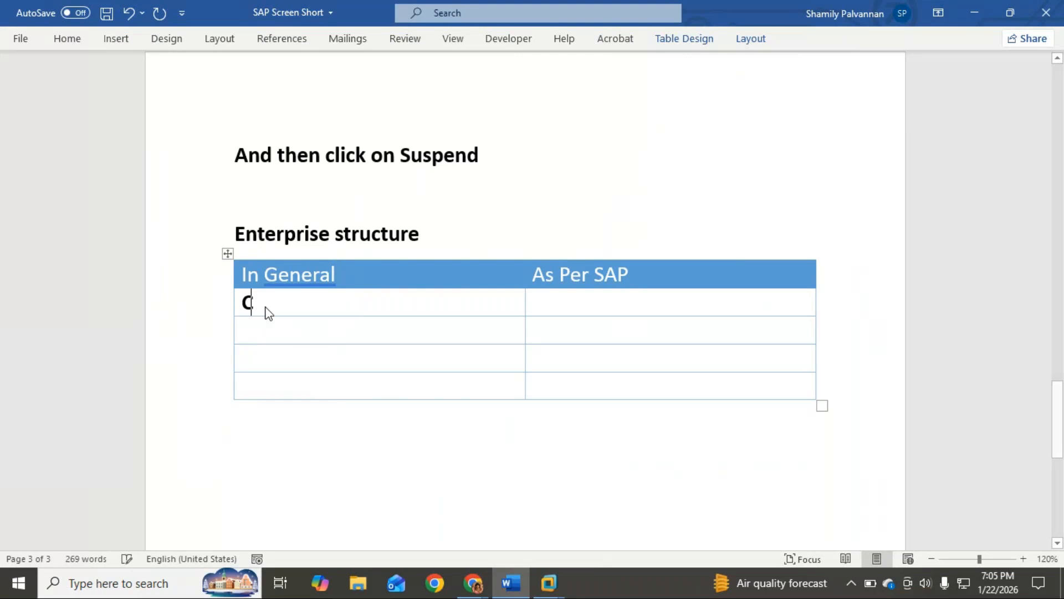
pyautogui.press('BackSpace')
pyautogui.write('G')
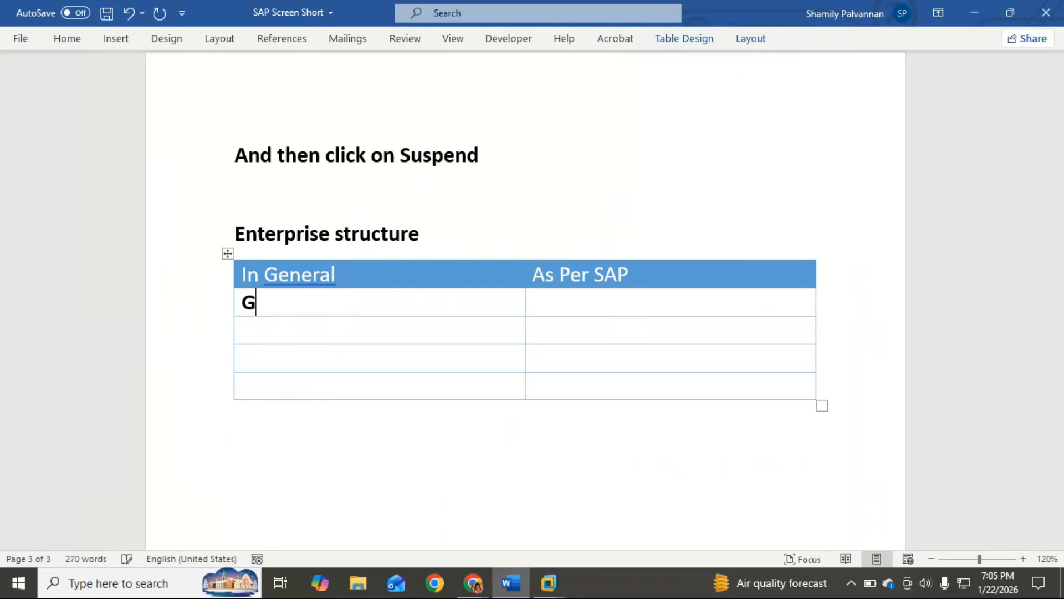
pyautogui.write('roups of company')
pyautogui.press('Tab')
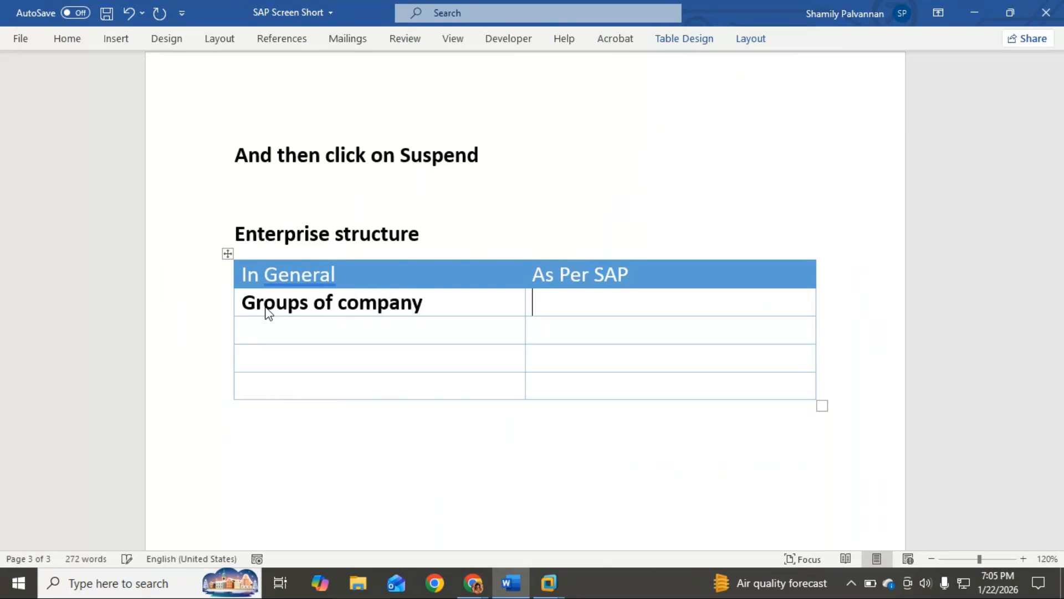
pyautogui.write('Company')
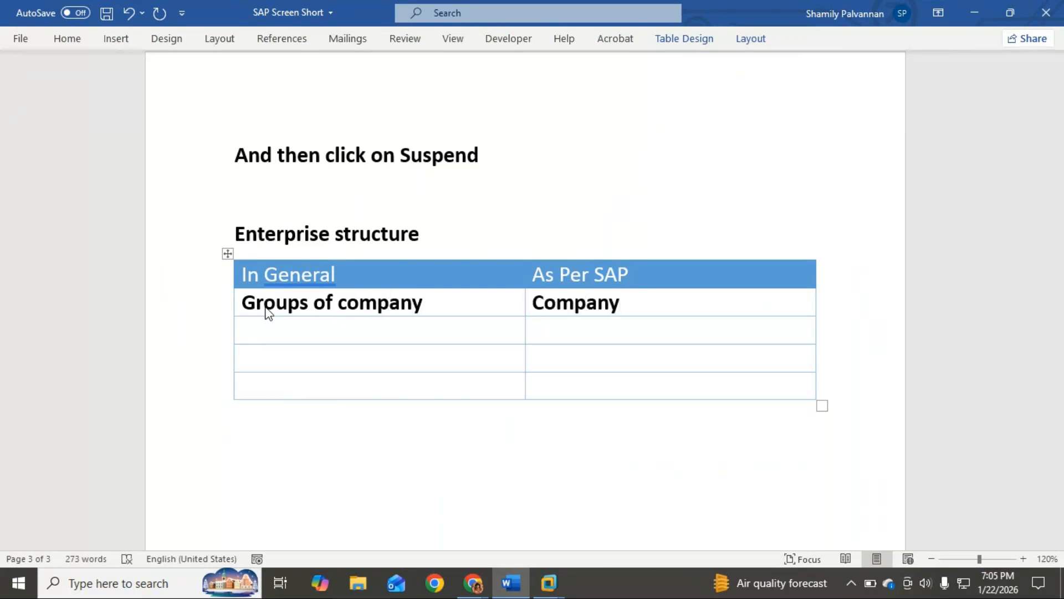
# Fill the second row below the header with "Legal Entity" and "Company Code"
pyautogui.click(300, 335)
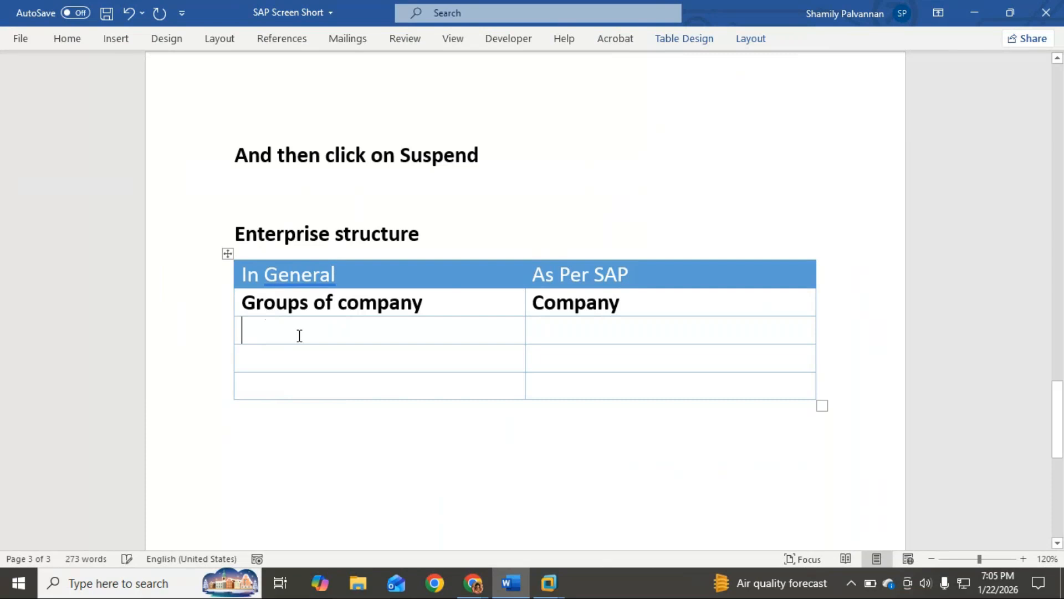
pyautogui.write('Lega')
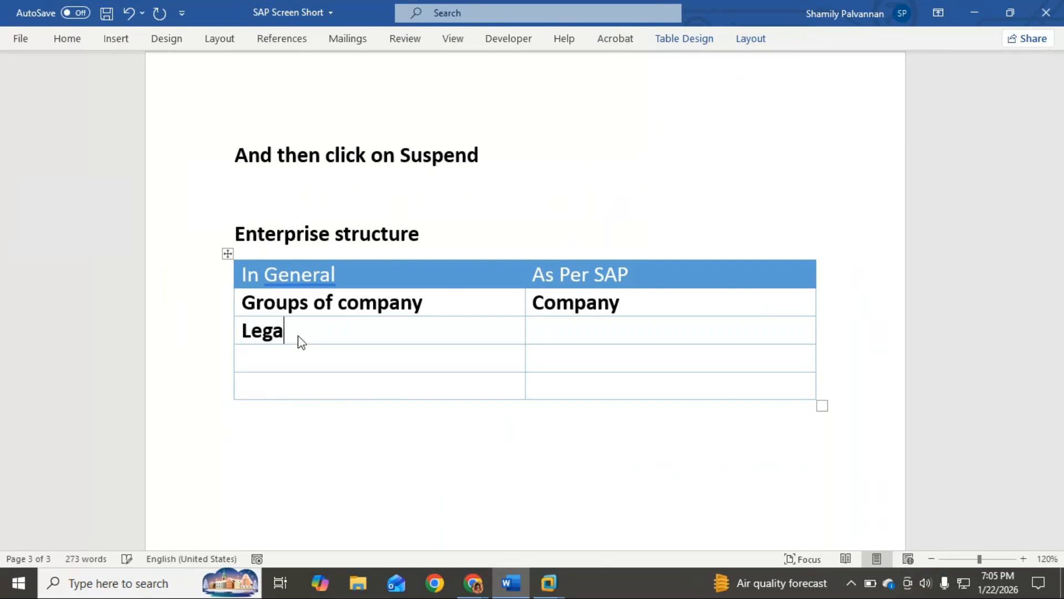
pyautogui.write('l Enity')
pyautogui.press('BackSpace')
pyautogui.press('BackSpace')
pyautogui.press('BackSpace')
pyautogui.write('tity')
pyautogui.press('Tab')
pyautogui.write('Company ')
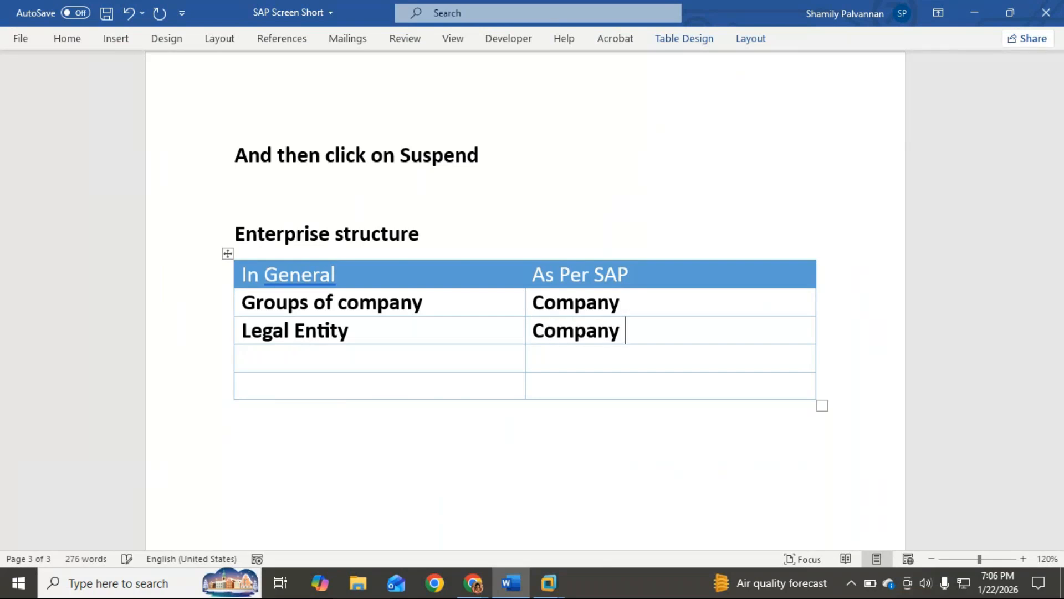
pyautogui.write('Code')
# Fill the third row below the header with "Subsidiary Company" and "Company Code"
pyautogui.click(269, 355)
pyautogui.write('Su')
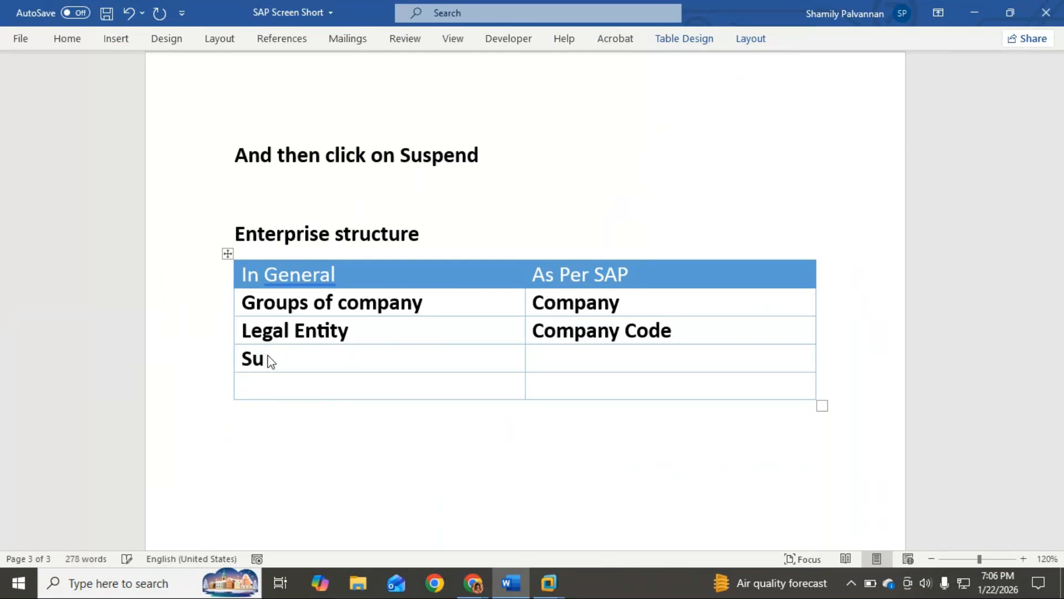
pyautogui.write('bsidirary')
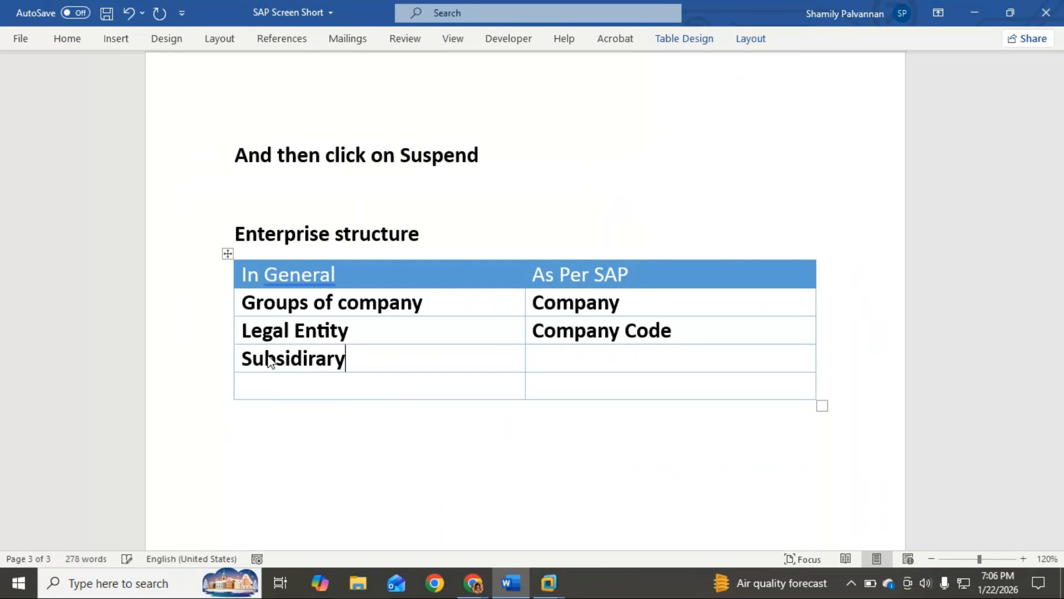
pyautogui.press('BackSpace')
pyautogui.press('BackSpace')
pyautogui.press('BackSpace')
pyautogui.press('BackSpace')
pyautogui.write('a')
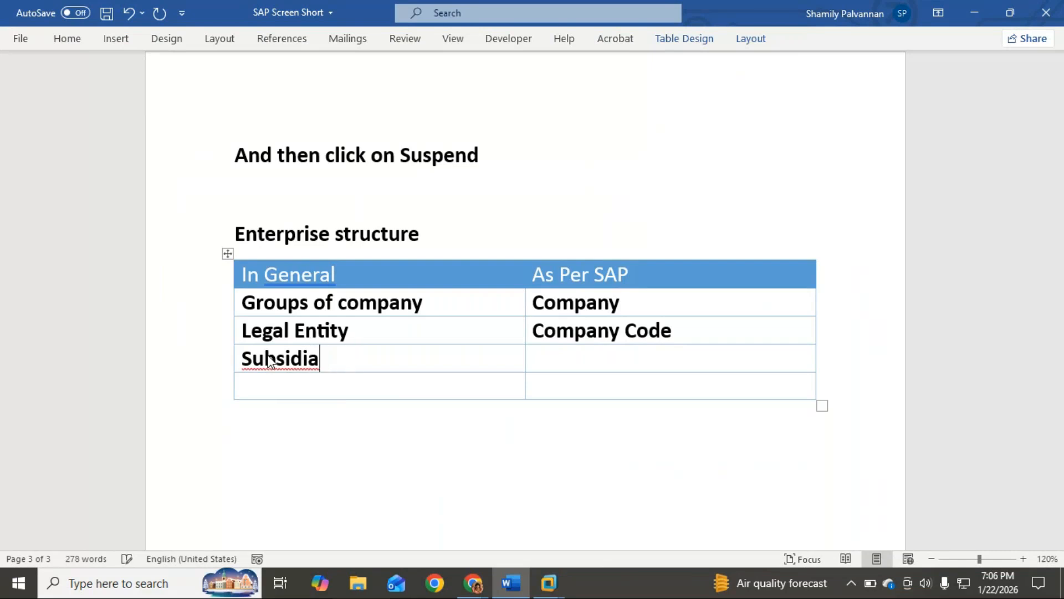
pyautogui.write('ry Company')
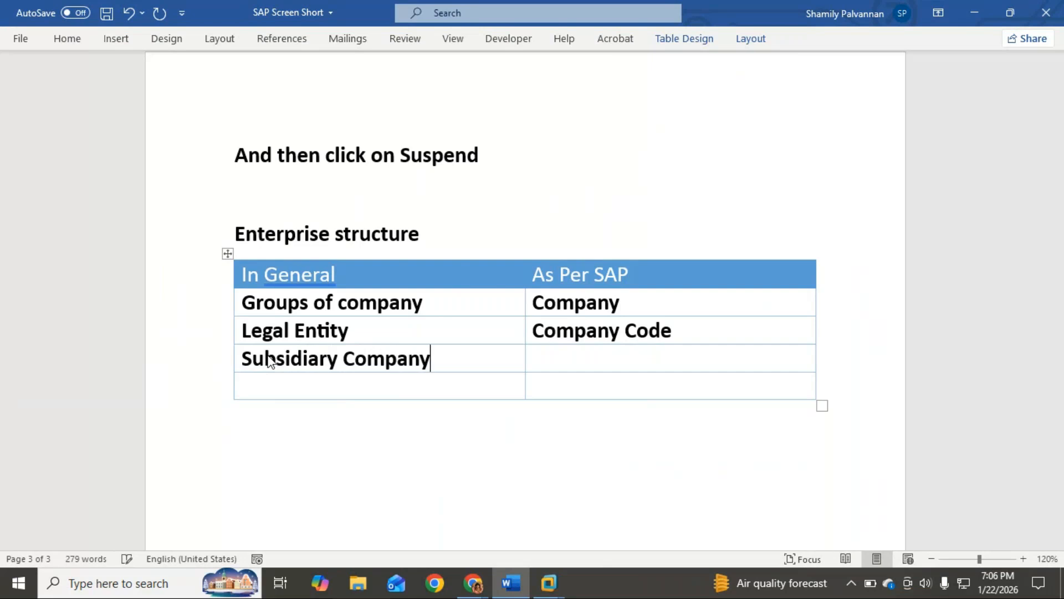
pyautogui.press('Tab')
pyautogui.write('Comp')
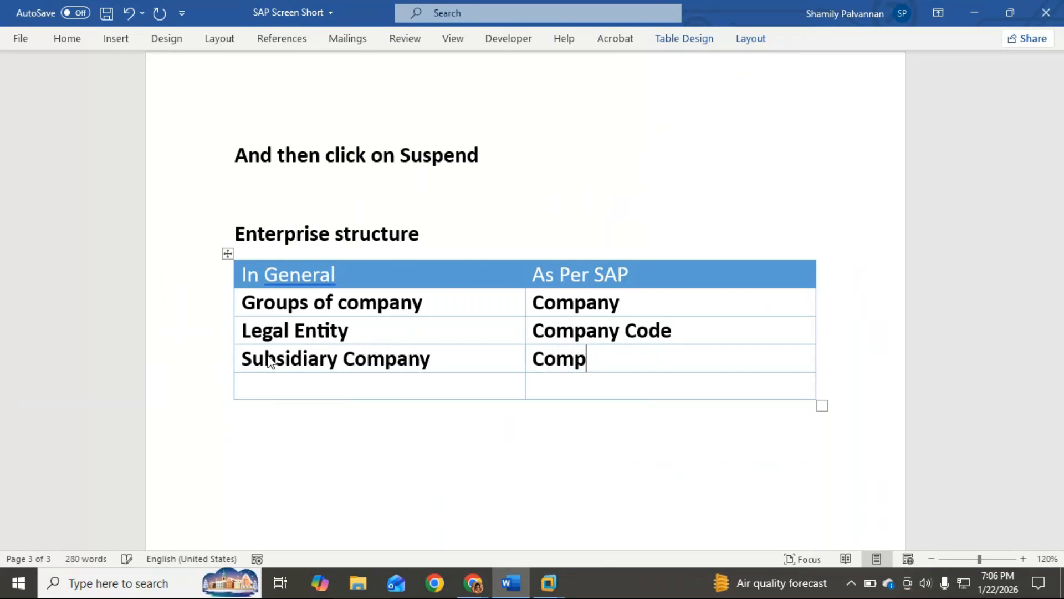
pyautogui.write('any Code')
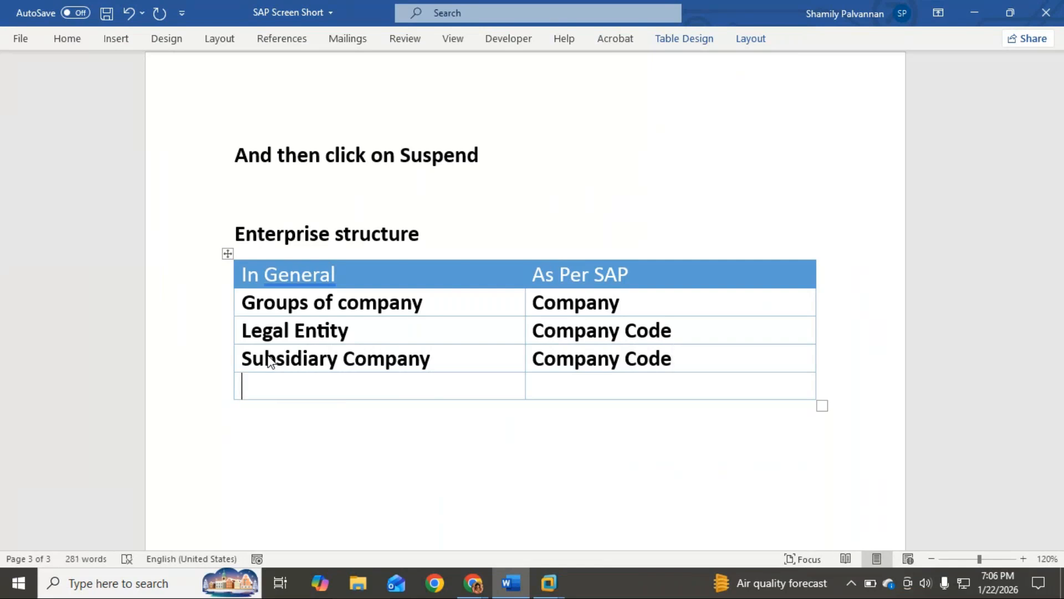
pyautogui.write('Branch')
pyautogui.write(' - in')
pyautogui.write(' Same C')
pyautogui.write('ountry')
# Fill the fourth row below the header with "Branch – in Same Country" and "Business Area"
pyautogui.press('Tab')
pyautogui.write('B')
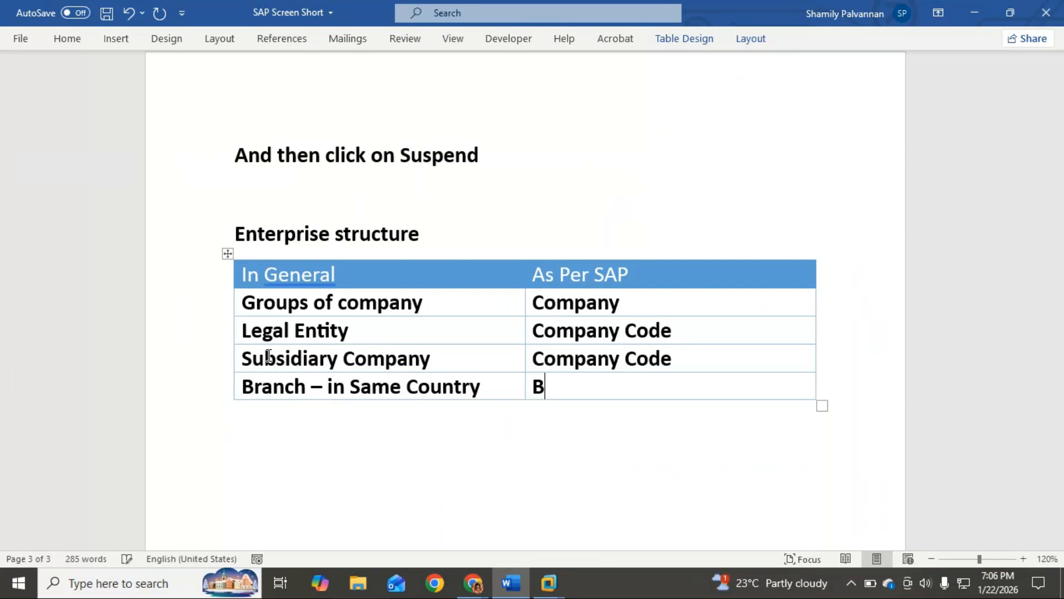
pyautogui.write('usiness Area')
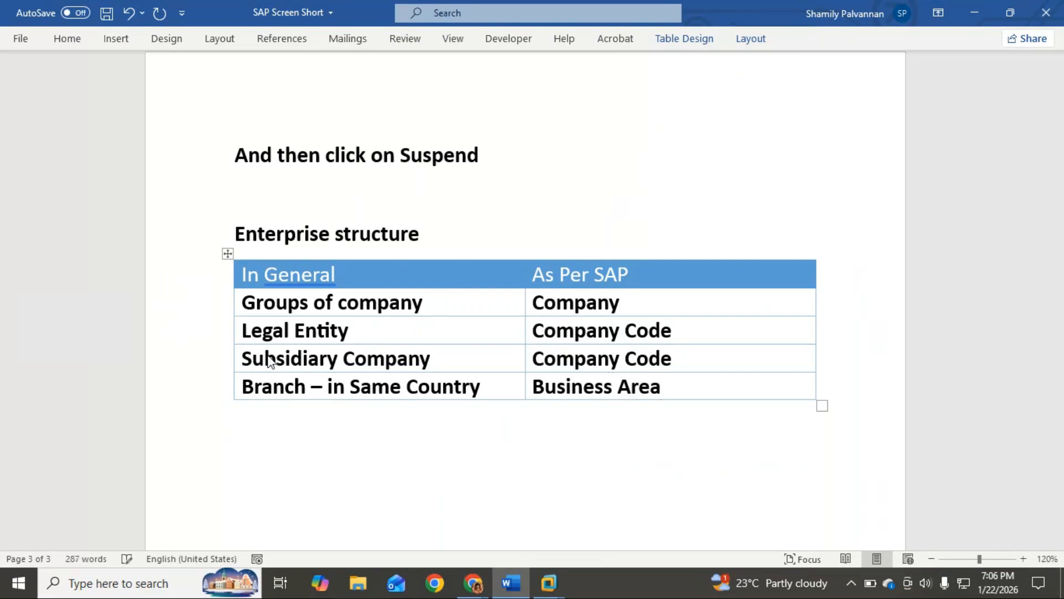
pyautogui.press('Tab')
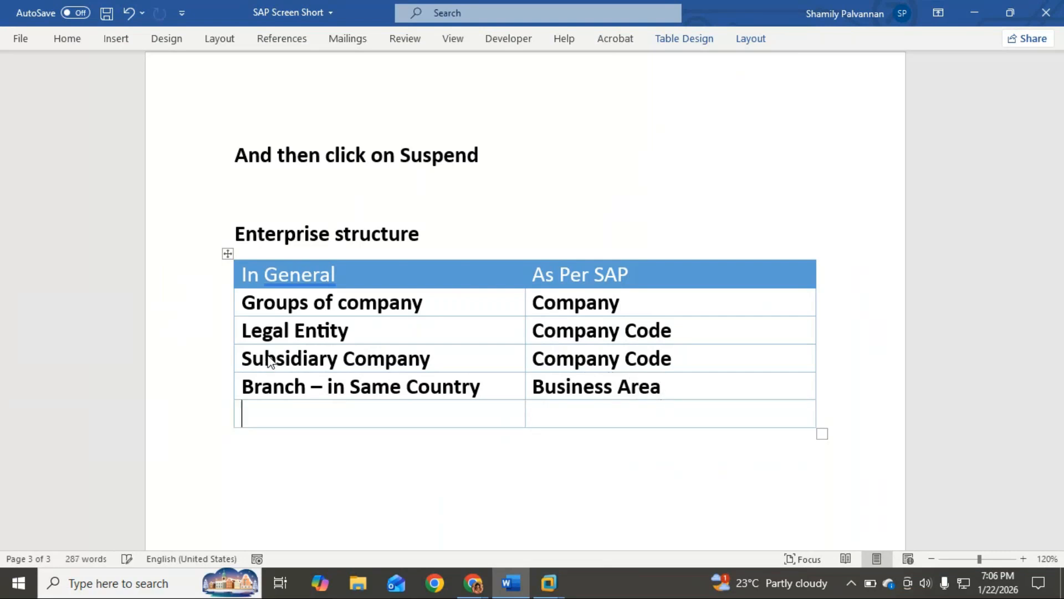
# Enter "Branch – in other Country" as the general term in the fifth row below the header
pyautogui.write('Brnac')
pyautogui.press('BackSpace')
pyautogui.press('Left')
pyautogui.press('BackSpace')
pyautogui.write('nch -')
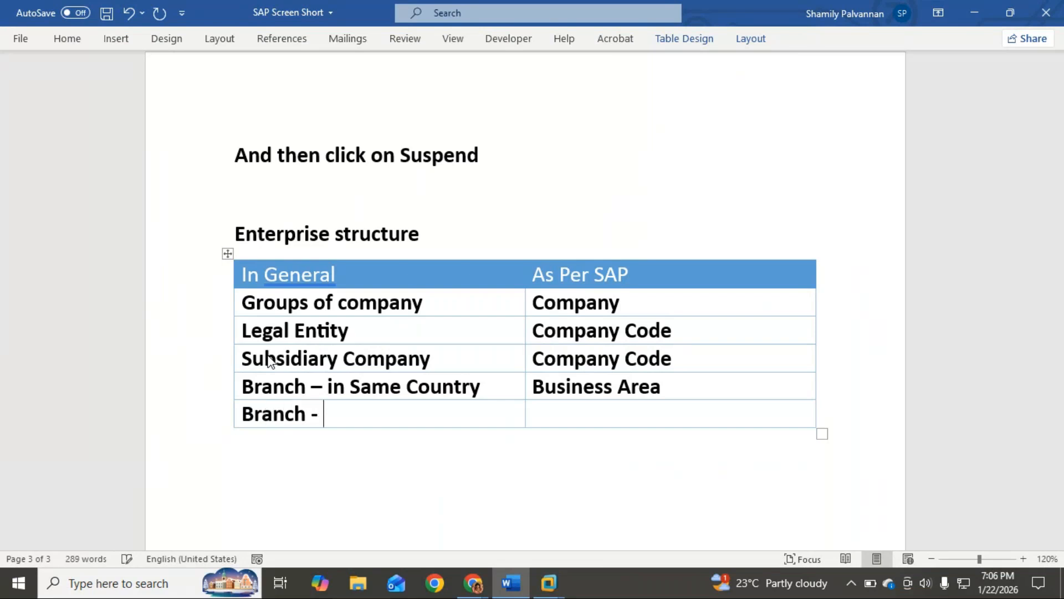
pyautogui.write(' in ')
pyautogui.write('oh')
pyautogui.write('te')
pyautogui.press('BackSpace')
pyautogui.press('BackSpace')
pyautogui.press('BackSpace')
pyautogui.write('ther cout')
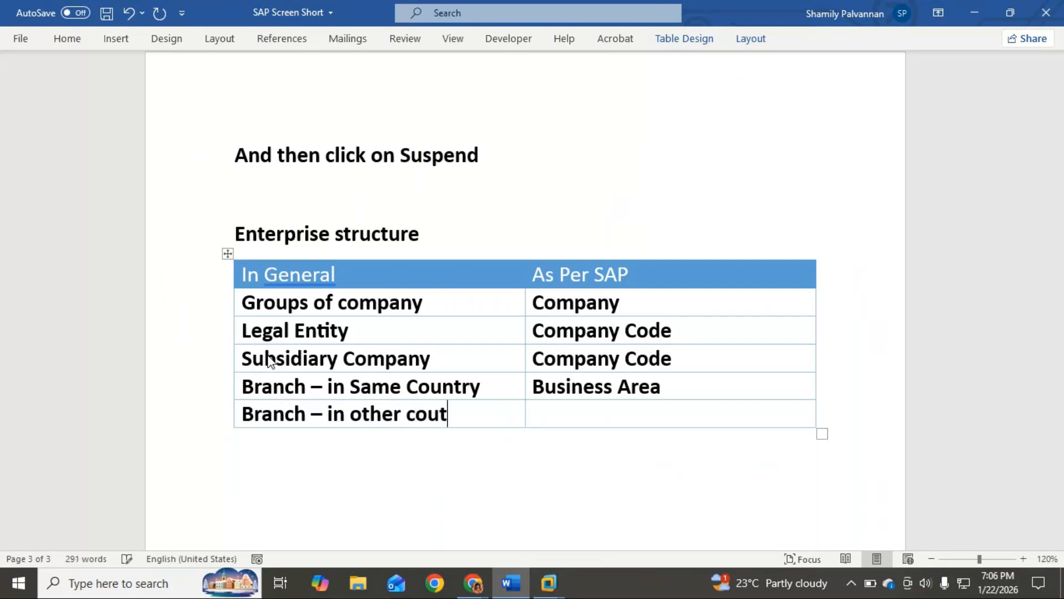
pyautogui.write('ry')
pyautogui.press('BackSpace')
pyautogui.press('BackSpace')
pyautogui.press('BackSpace')
pyautogui.press('BackSpace')
pyautogui.press('BackSpace')
pyautogui.press('BackSpace')
pyautogui.write('Count')
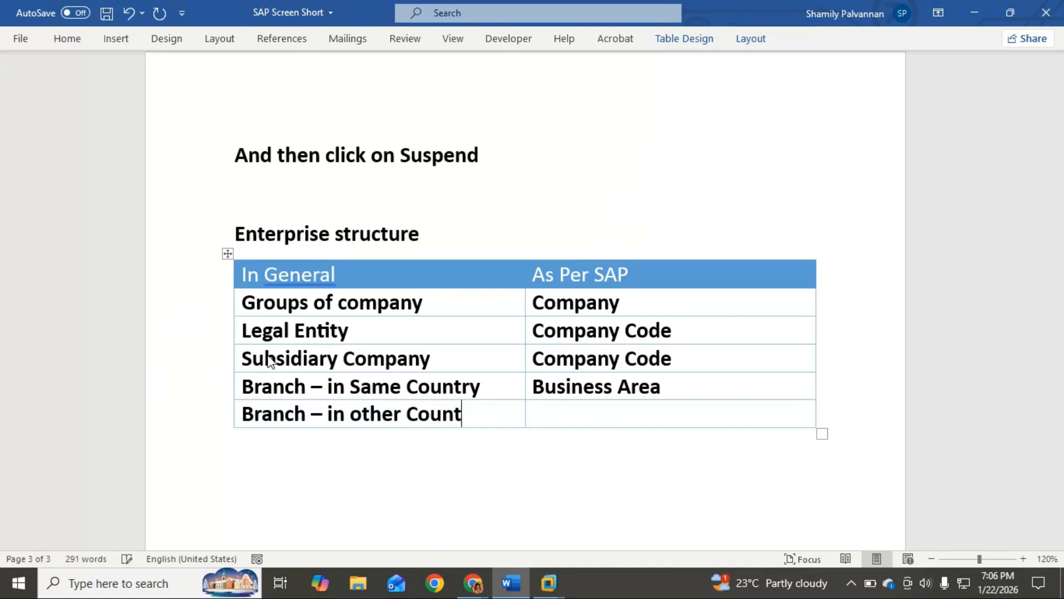
pyautogui.write('ry')
# Enter "Company code" as the SAP term in the fifth row and save the document
pyautogui.press('Tab')
pyautogui.write('Company code')
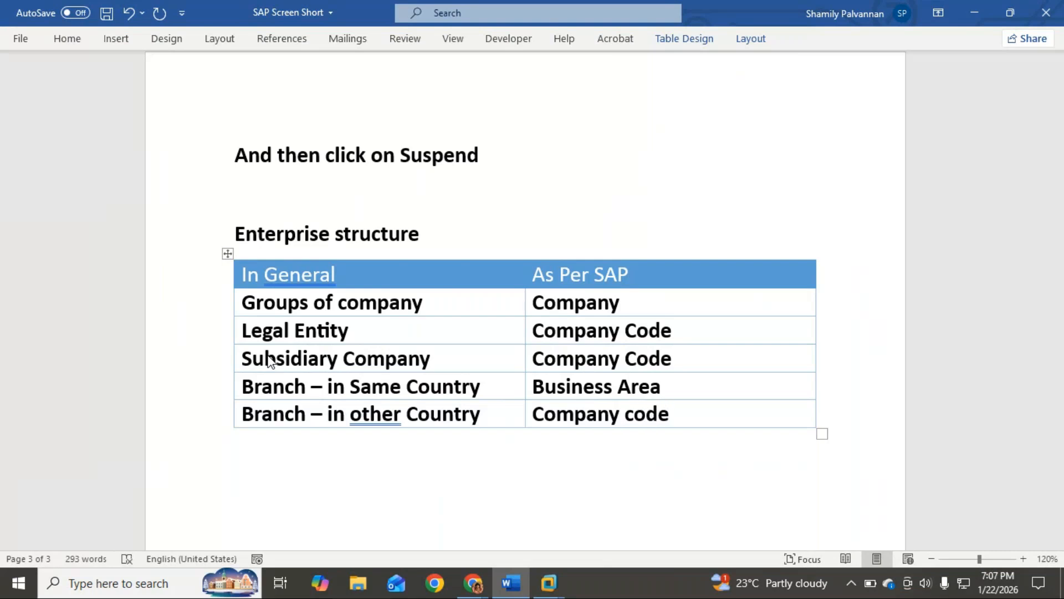
pyautogui.hotkey('ctrl', 's')
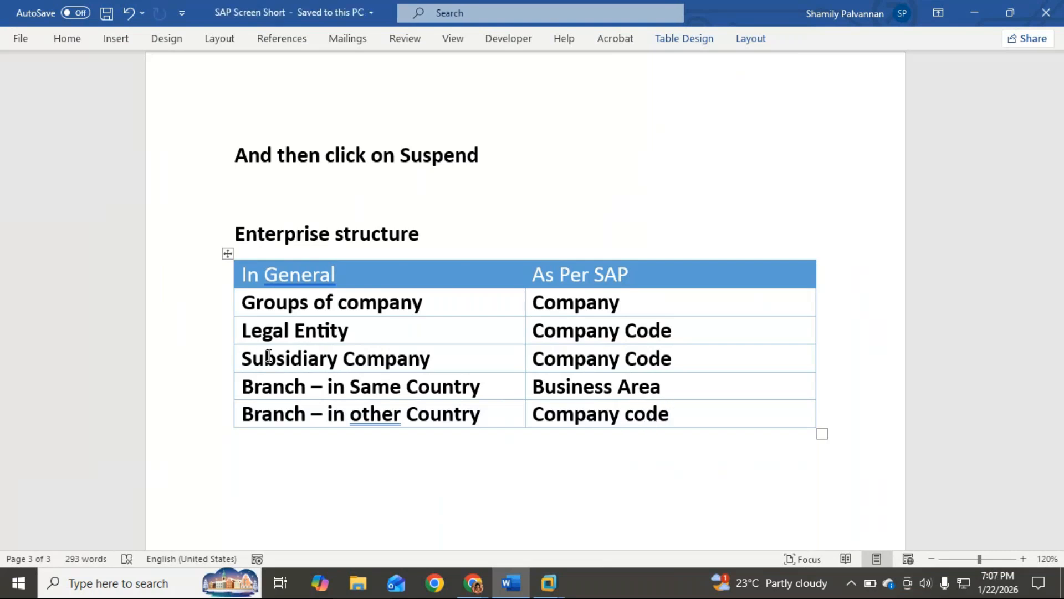
# Replace the flagged word "other" in the table's last row with the suggested correction "another"
pyautogui.click(259, 488)
pyautogui.rightClick(370, 414)
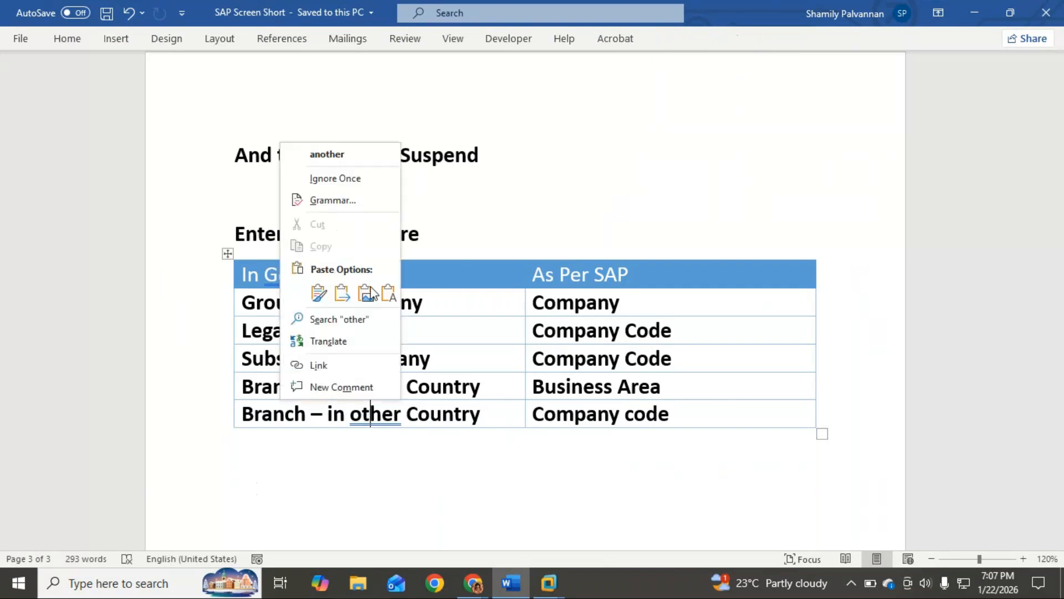
pyautogui.click(336, 153)
pyautogui.click(455, 486)
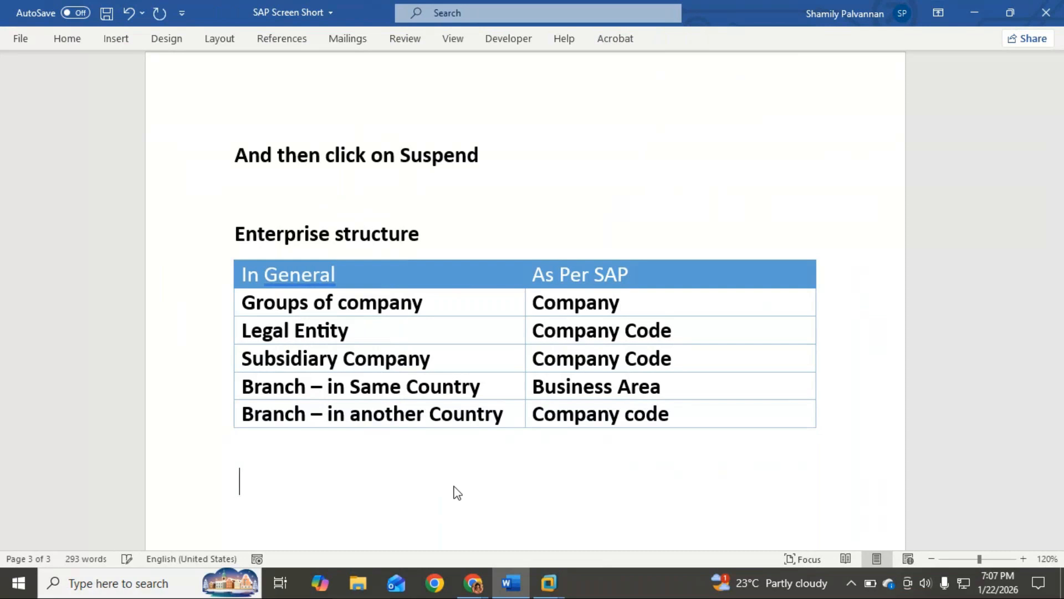
# Start a numbered list below the table with "Company" as its item, followed by an unnumbered line
pyautogui.press('BackSpace')
pyautogui.click(67, 39)
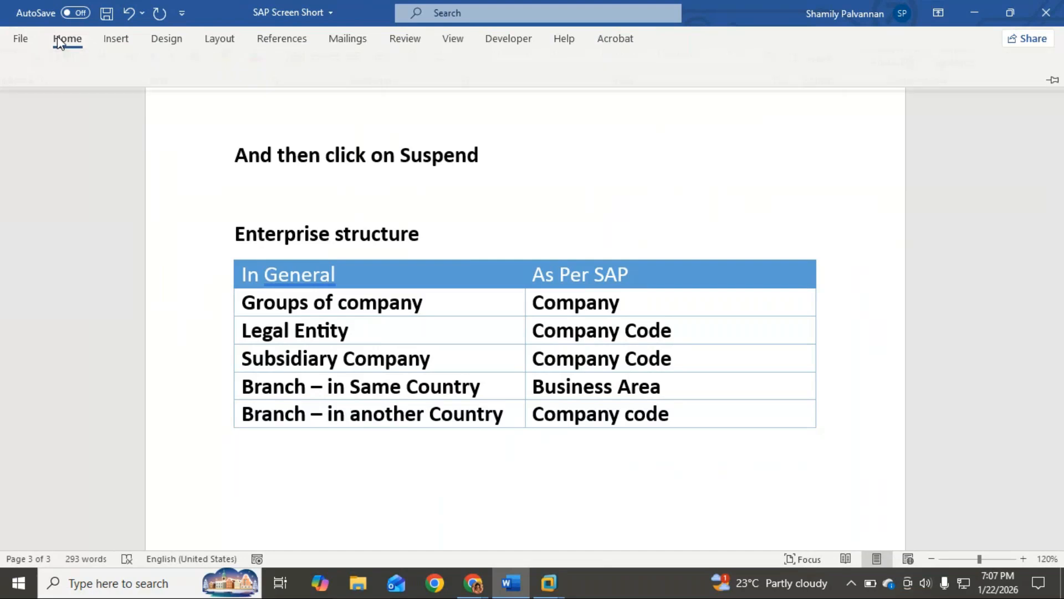
pyautogui.click(308, 68)
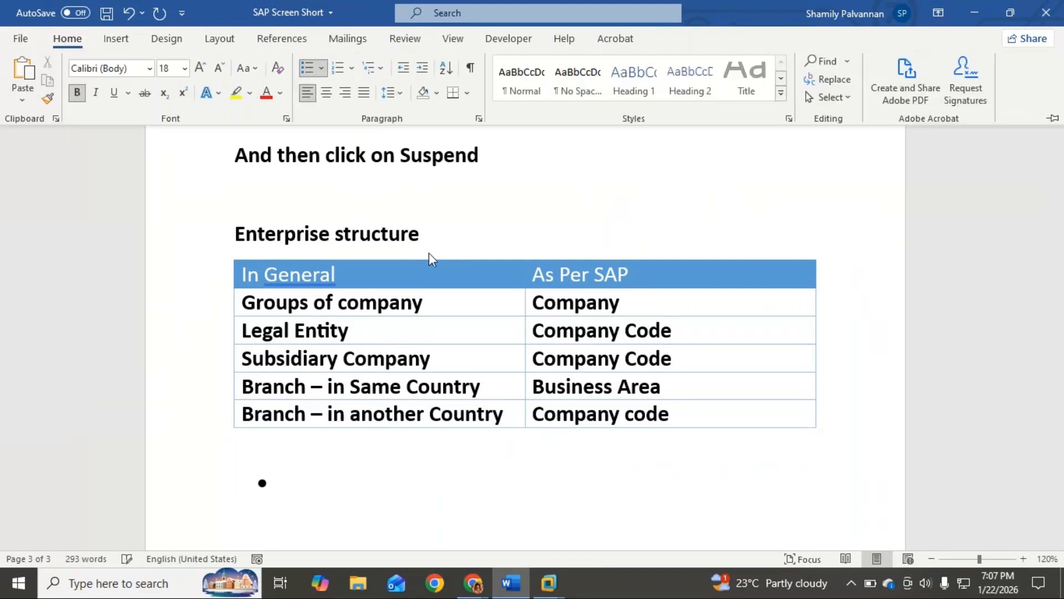
pyautogui.click(337, 68)
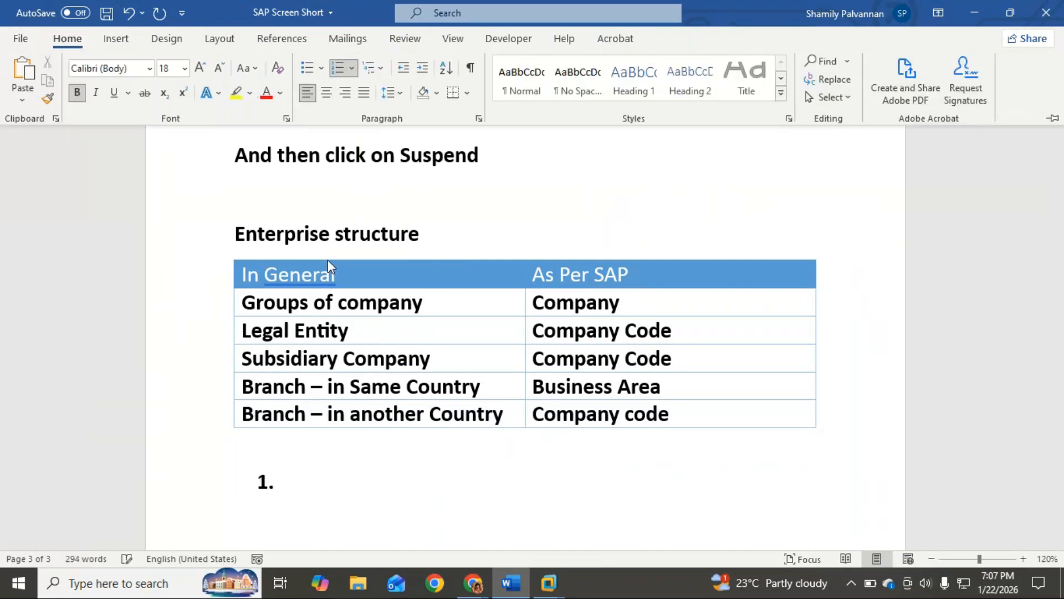
pyautogui.write('Company')
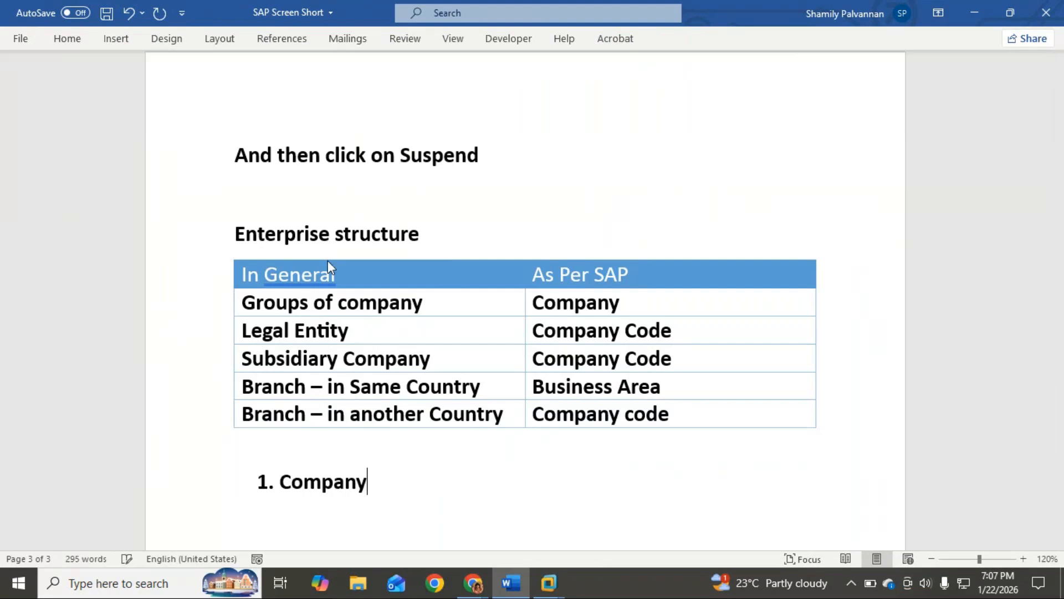
pyautogui.scroll(-2, 380, 294)
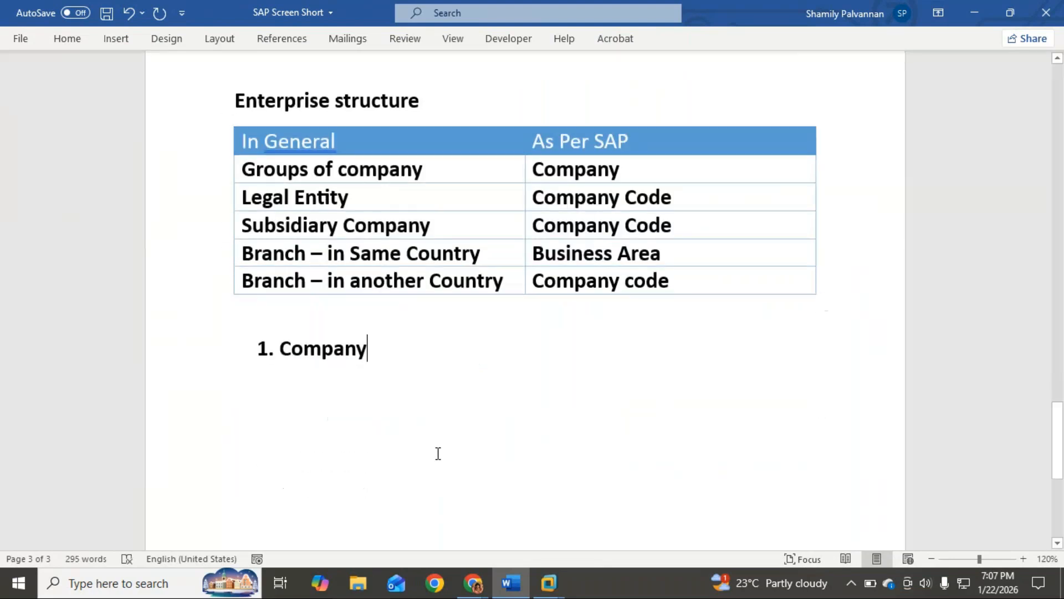
pyautogui.press('Return')
pyautogui.press('Return')
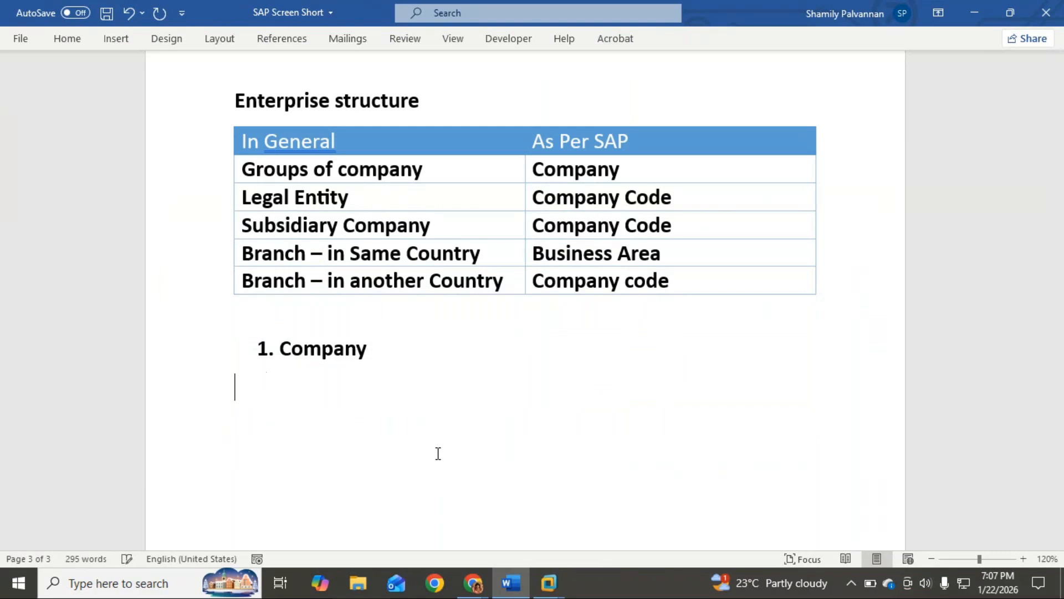
pyautogui.hotkey('alt', 'Tab')
pyautogui.moveTo(548, 584)
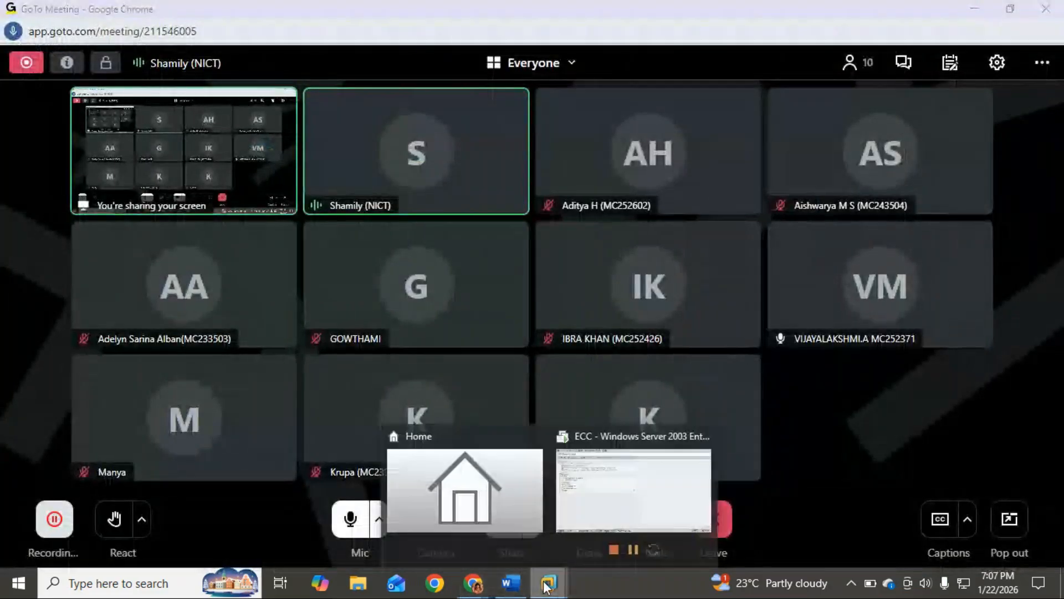
pyautogui.click(619, 513)
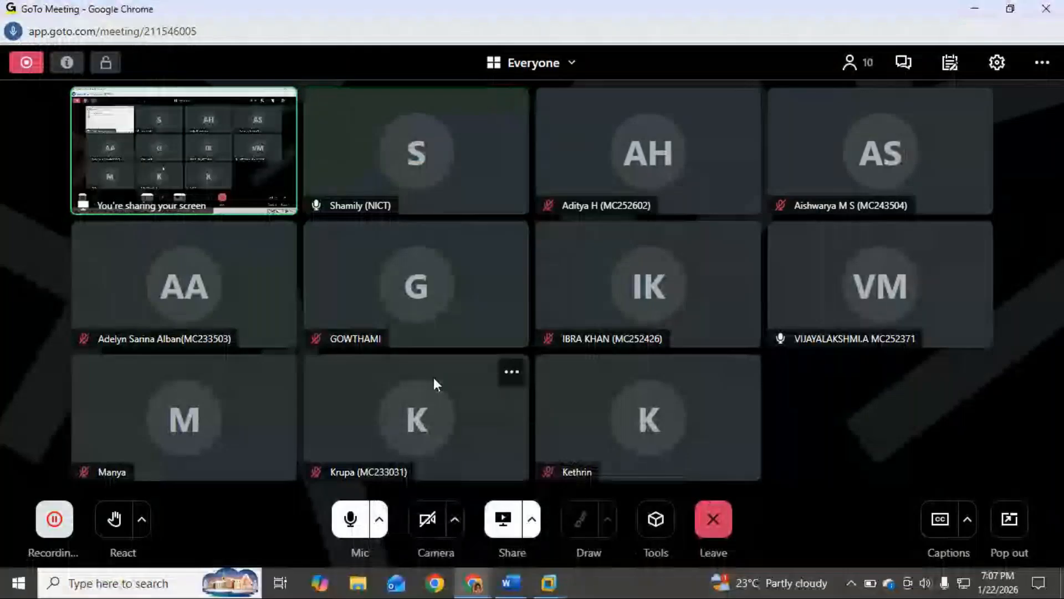
pyautogui.hotkey('alt', 'Tab')
pyautogui.hotkey('alt', 'Tab')
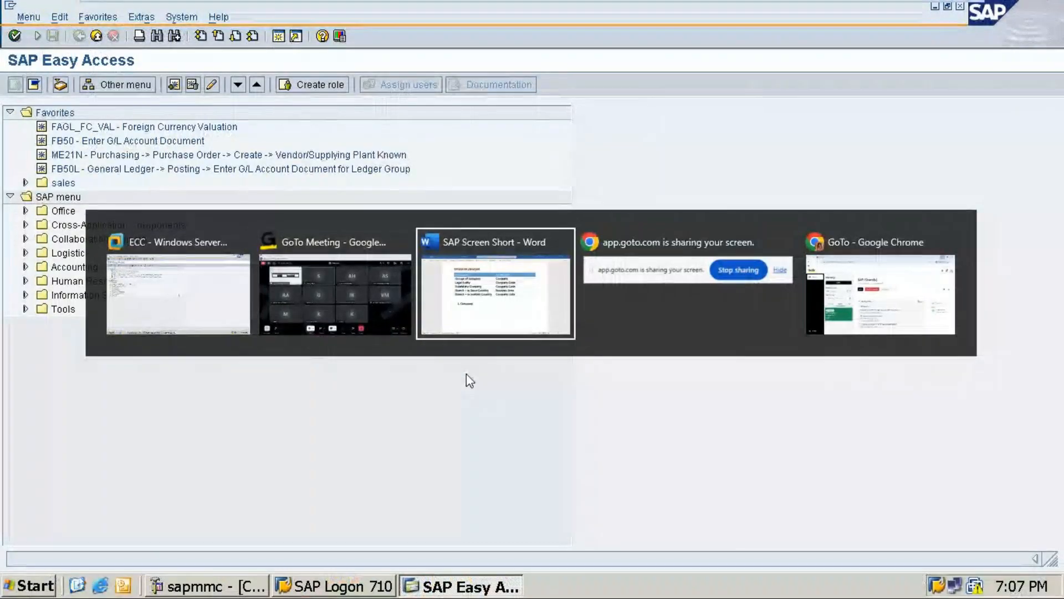
# Delete the numbered "Company" item below the table
pyautogui.moveTo(406, 353); pyautogui.dragTo(147, 354)
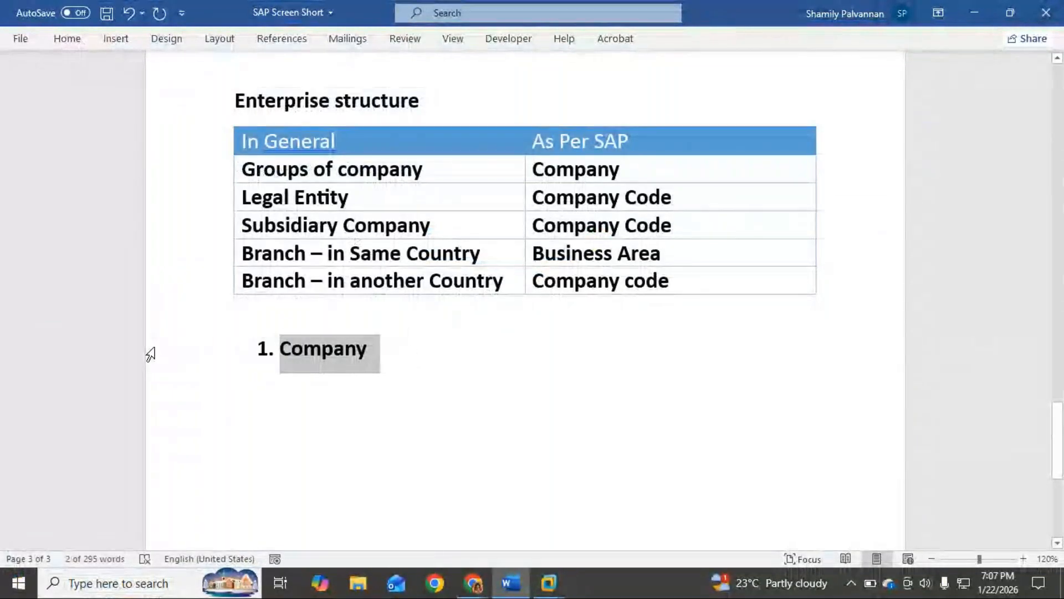
pyautogui.press('BackSpace')
pyautogui.press('BackSpace')
pyautogui.press('BackSpace')
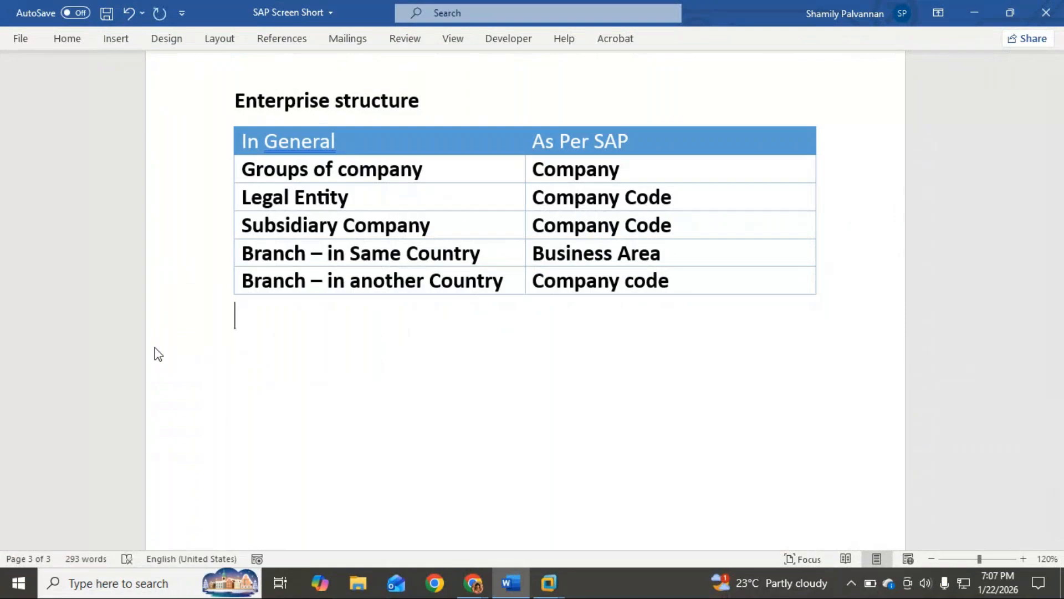
# Write "SAP easy Access" followed by a right arrow on the line below the table
pyautogui.hotkey('alt', 'Tab')
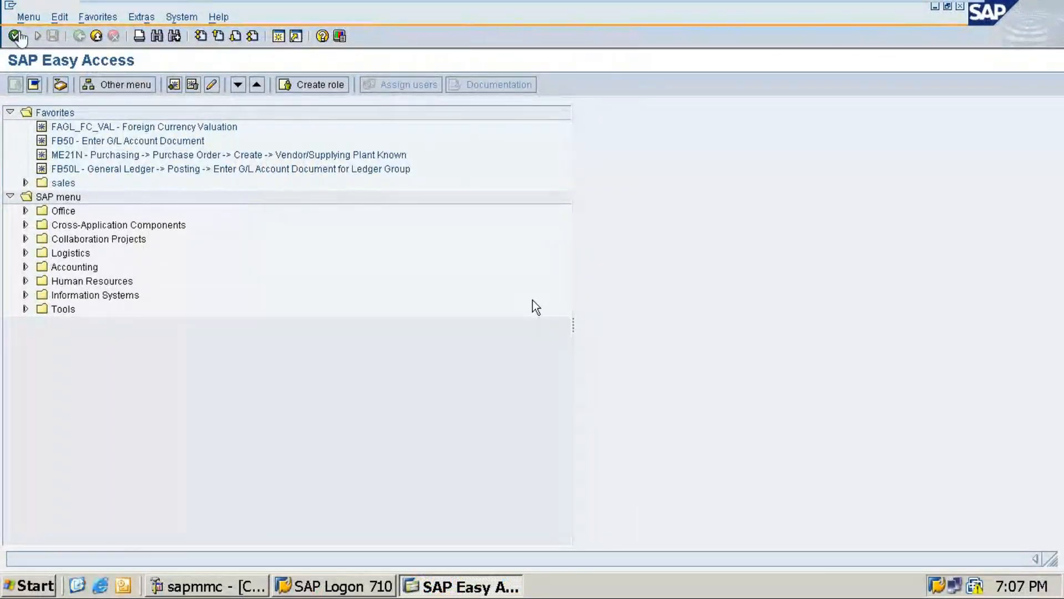
pyautogui.hotkey('alt', 'Tab')
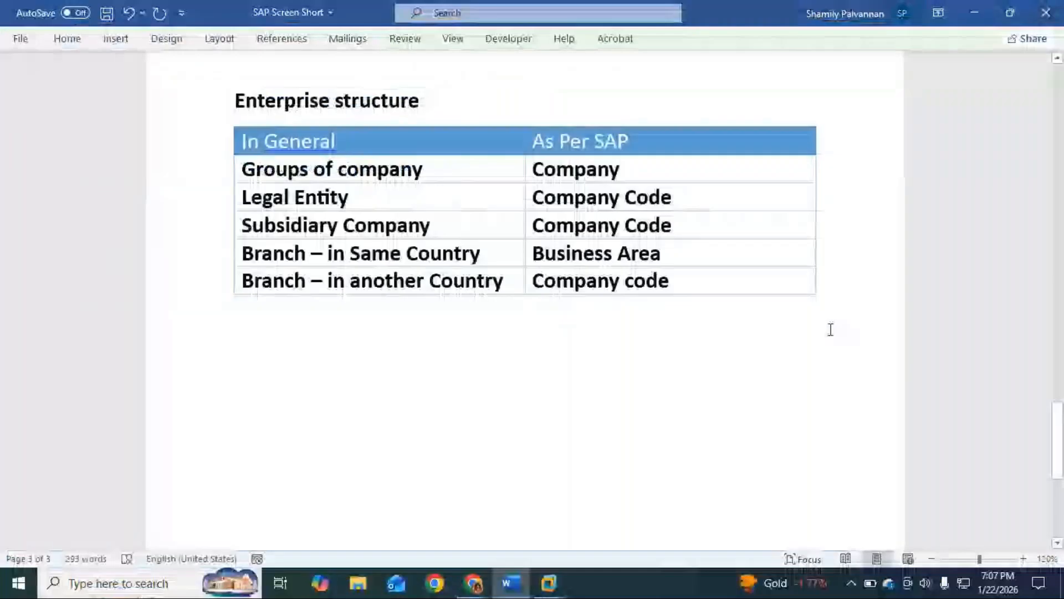
pyautogui.write('SAP easy Access')
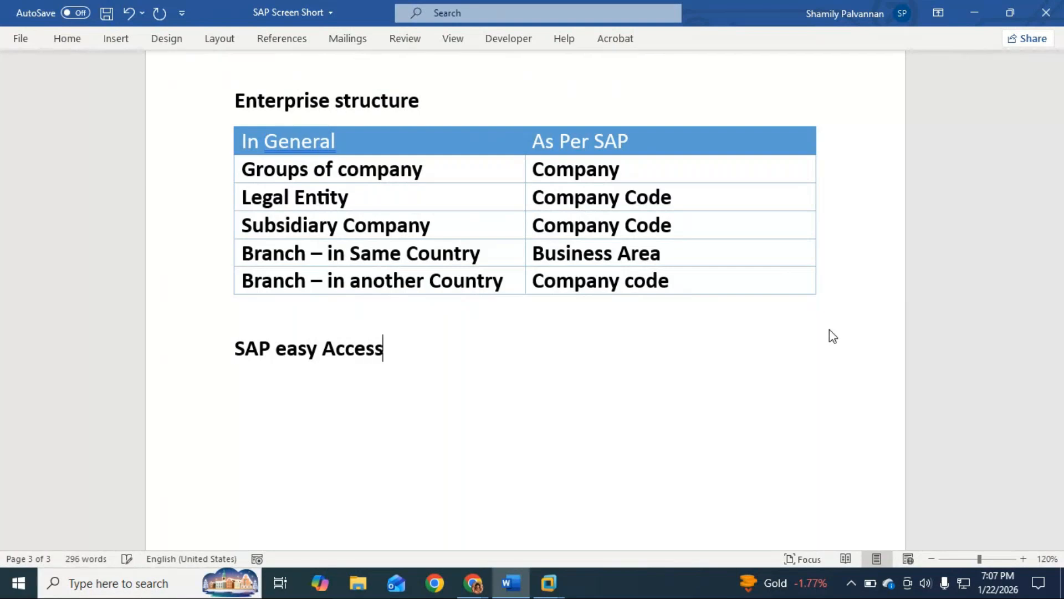
pyautogui.write(' -')
pyautogui.press('BackSpace')
pyautogui.write('-->')
pyautogui.press('BackSpace')
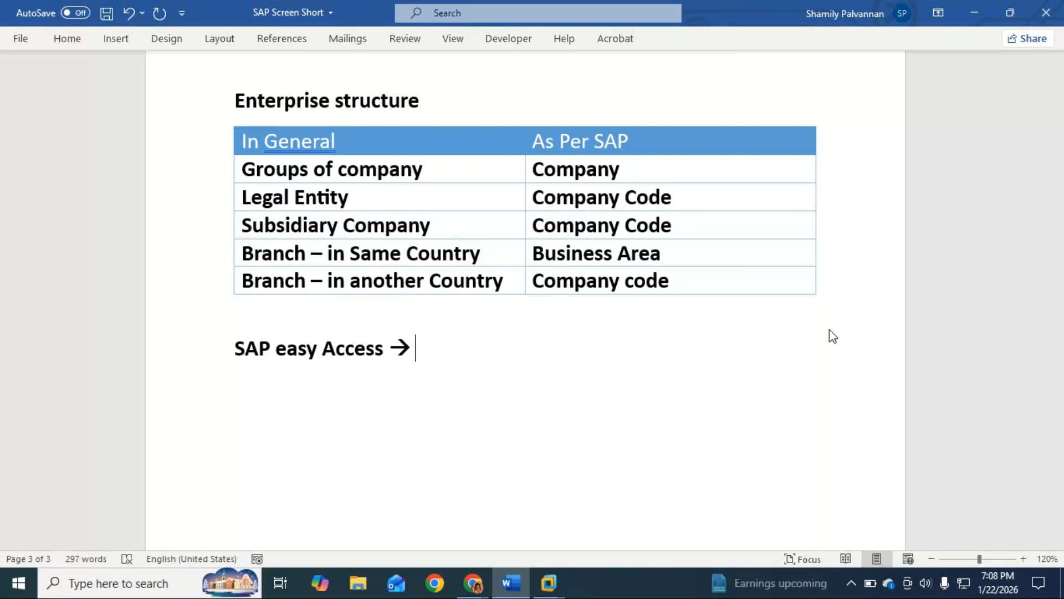
# Continue the SAP easy Access line after the arrow with "to create to Master"
pyautogui.write('to create')
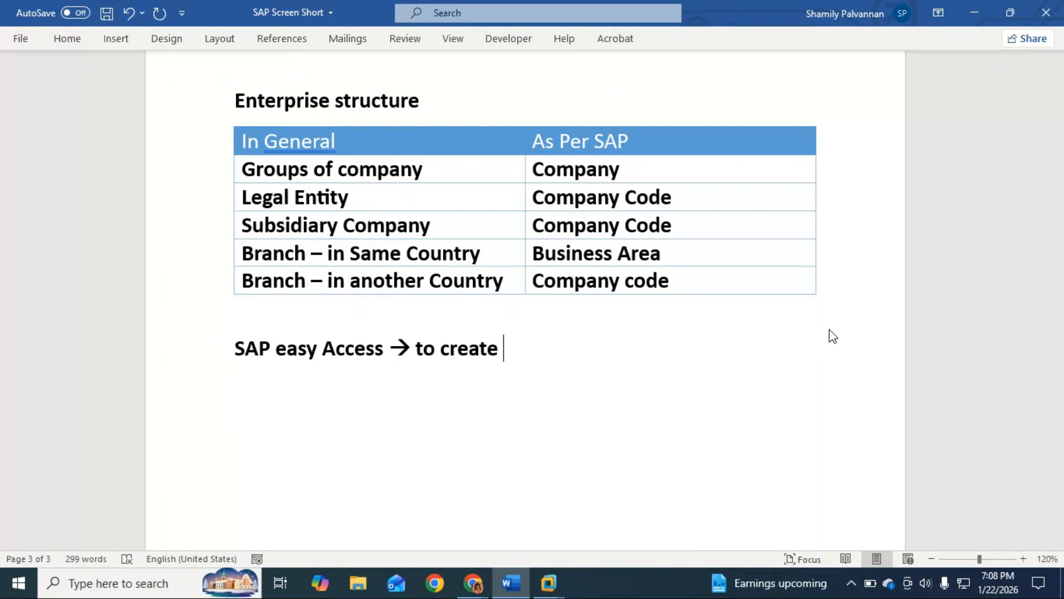
pyautogui.write('to Ma')
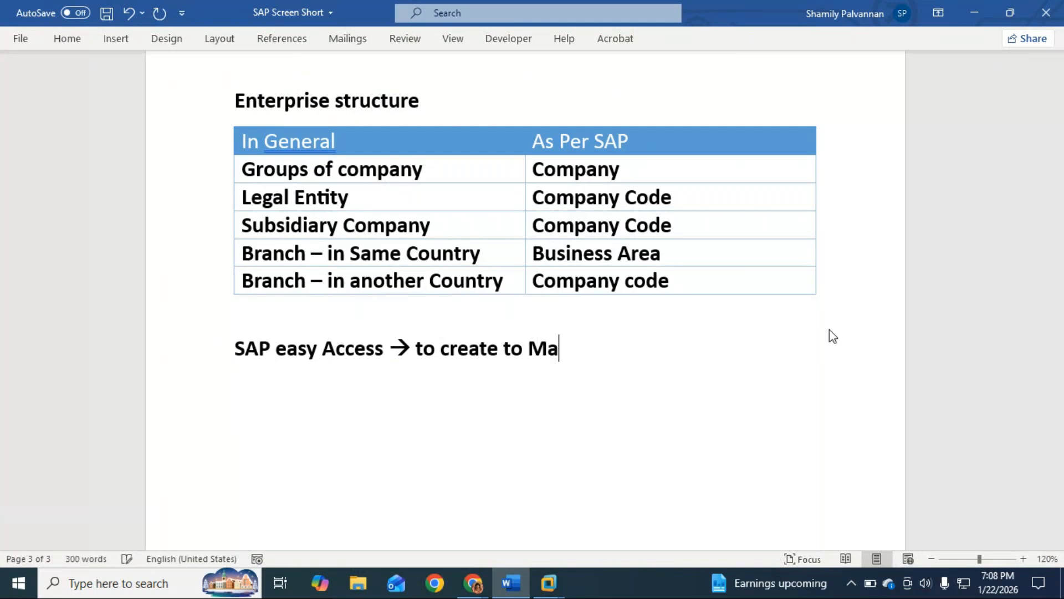
pyautogui.write('ster')
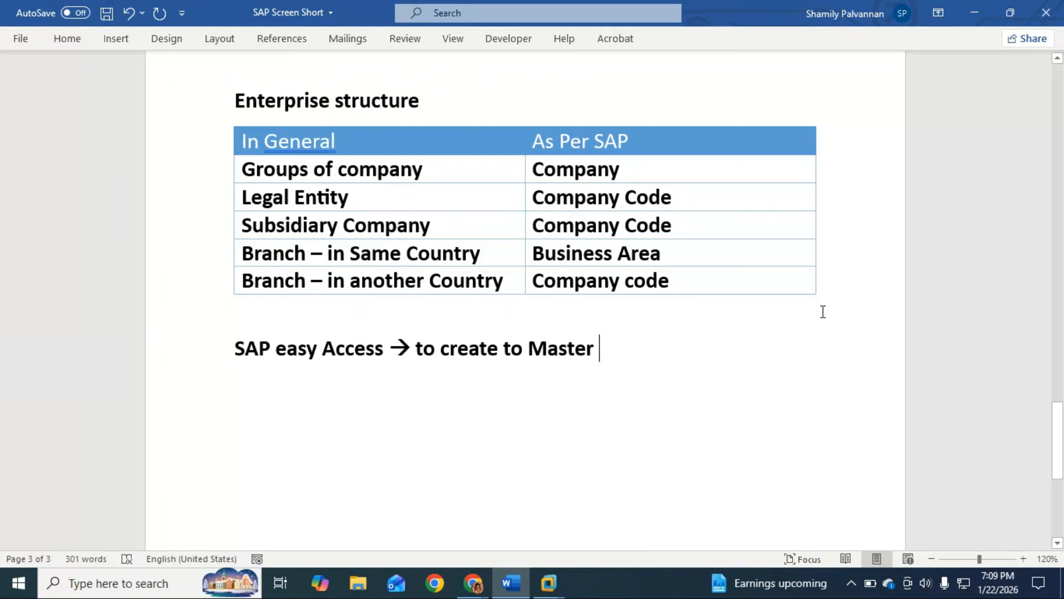
# Insert "/record" directly after "create" in the SAP easy Access line
pyautogui.click(500, 349)
pyautogui.write('/')
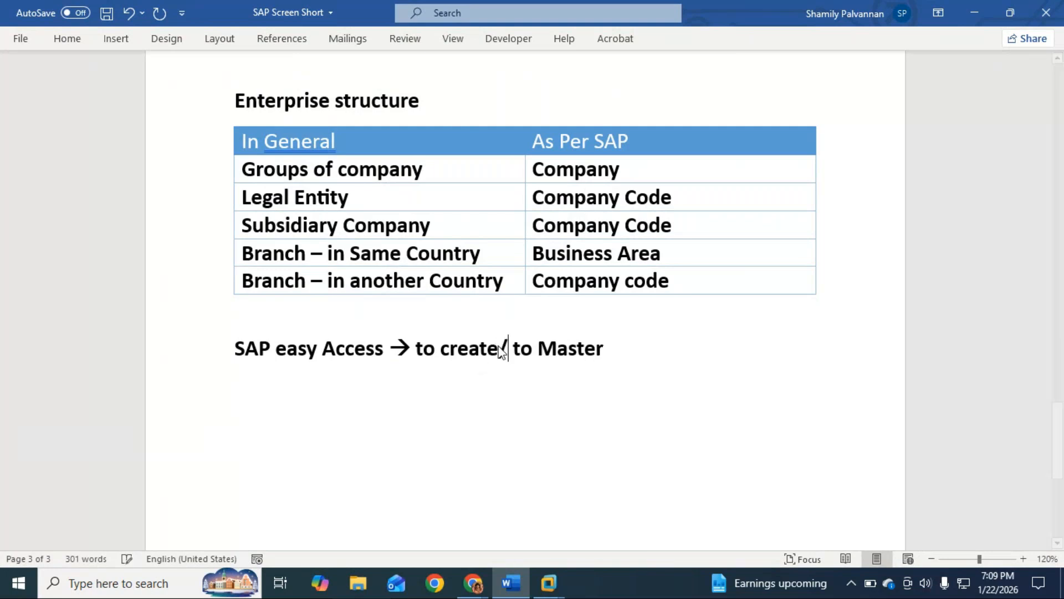
pyautogui.write('frecord')
pyautogui.press('BackSpace')
pyautogui.press('BackSpace')
pyautogui.press('BackSpace')
pyautogui.press('BackSpace')
pyautogui.press('BackSpace')
pyautogui.press('BackSpace')
pyautogui.press('BackSpace')
pyautogui.write('record')
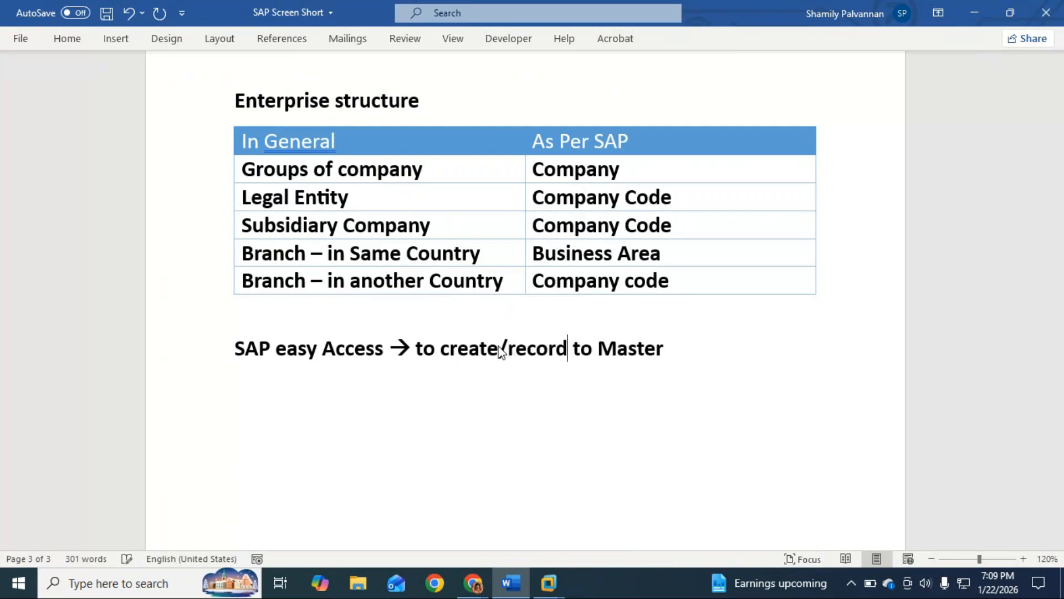
# Append "or Document" to the end of the SAP easy Access line and start a new line
pyautogui.click(697, 357)
pyautogui.write('or Document')
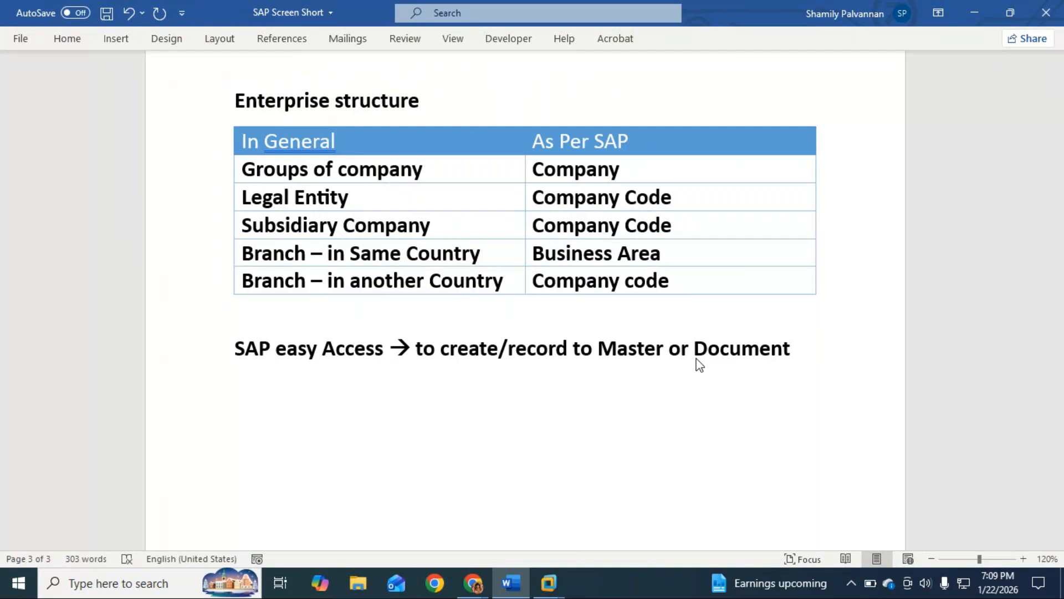
pyautogui.press('Return')
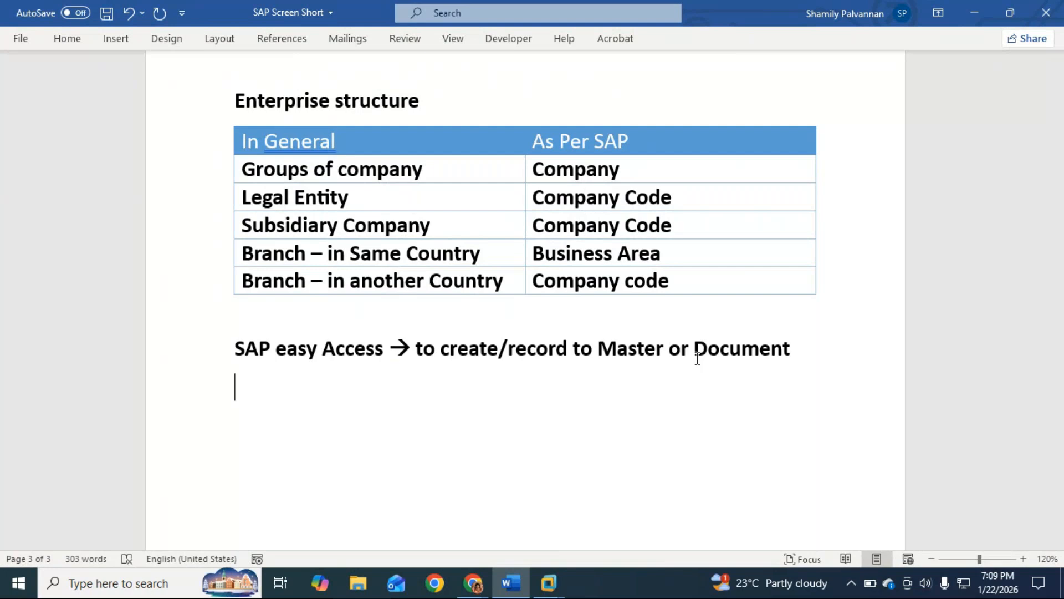
# Switch to SAP in the virtual machine, expand the command field and run transaction spro
pyautogui.hotkey('alt', 'Tab')
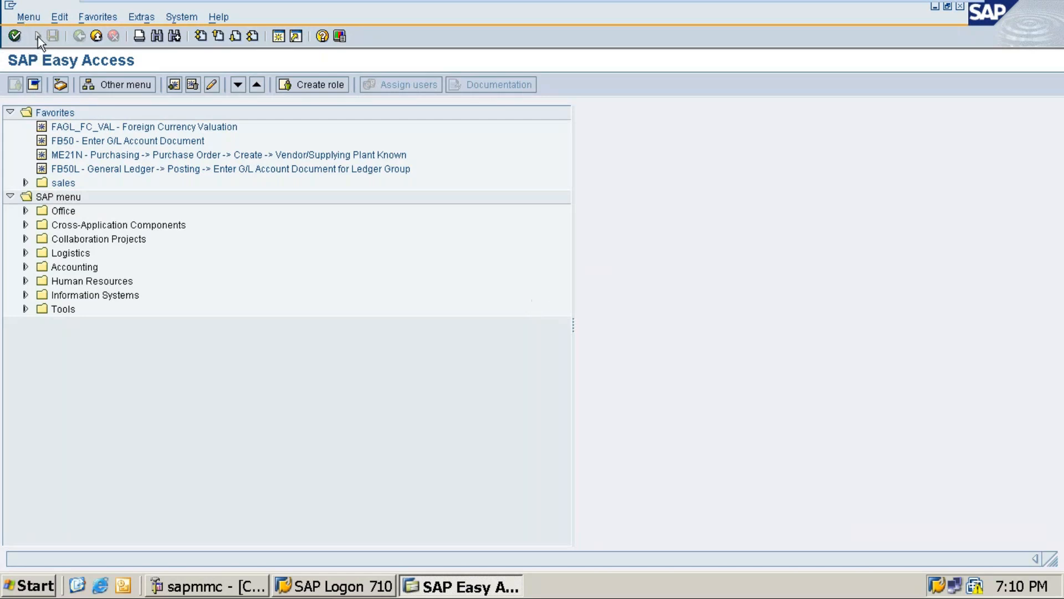
pyautogui.click(199, 328)
pyautogui.click(38, 36)
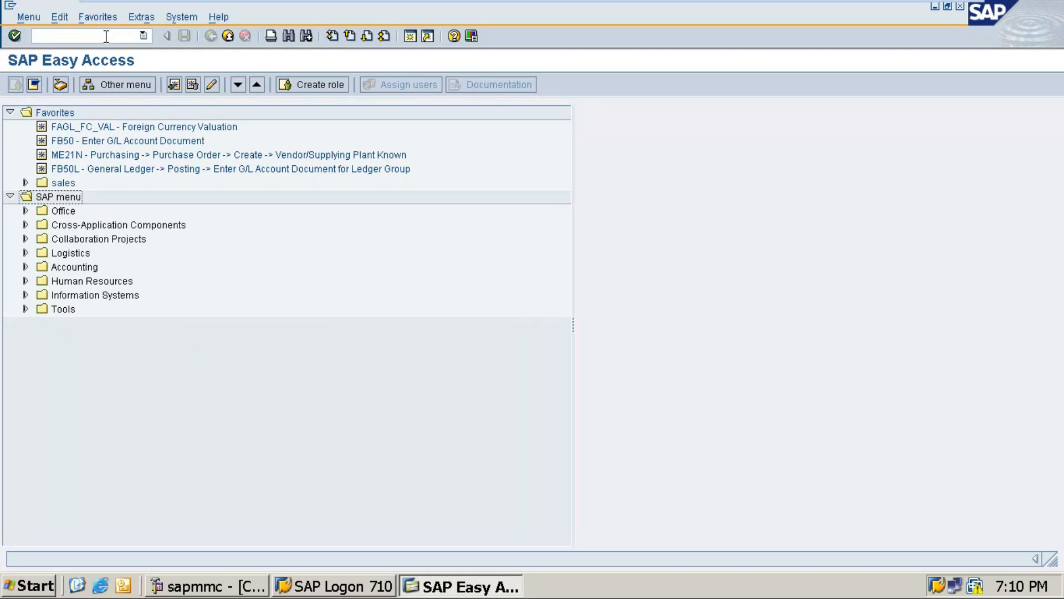
pyautogui.click(86, 36)
pyautogui.write('spro')
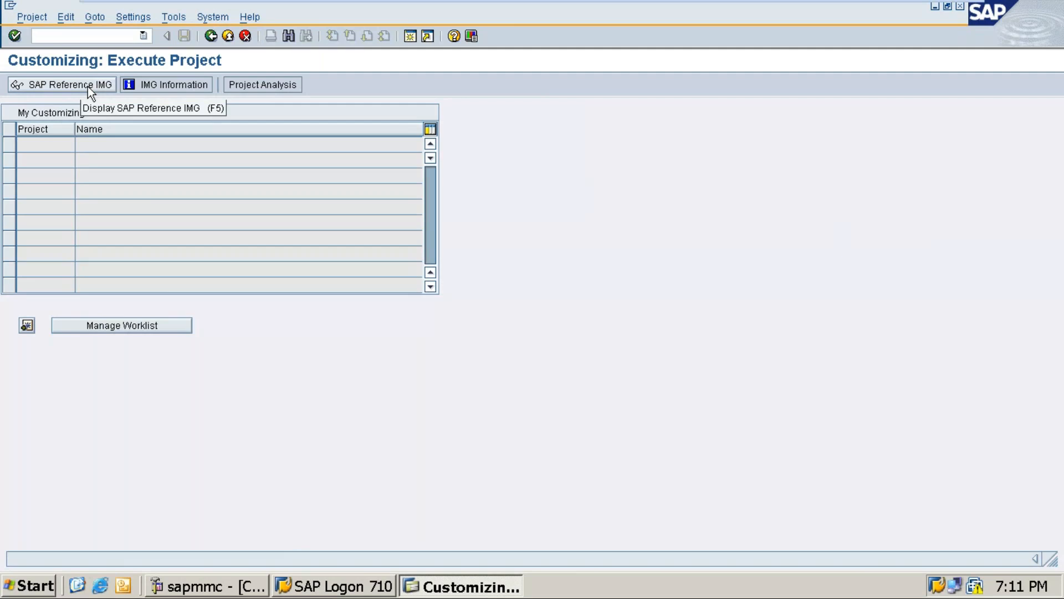
# Display the SAP Reference IMG and go back to the SAP Easy Access screen
pyautogui.click(78, 83)
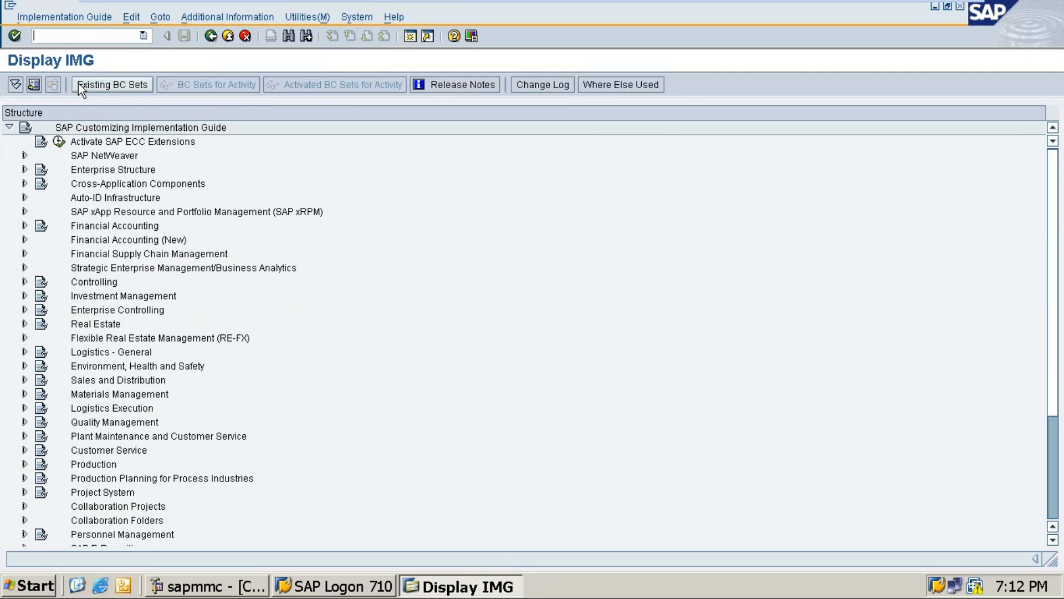
pyautogui.click(210, 35)
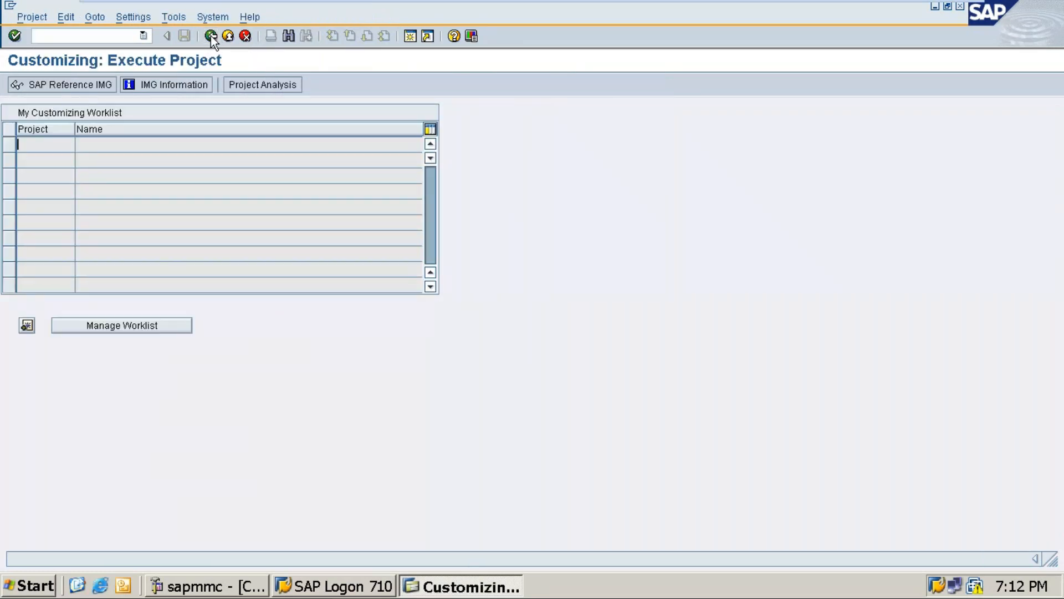
pyautogui.click(211, 35)
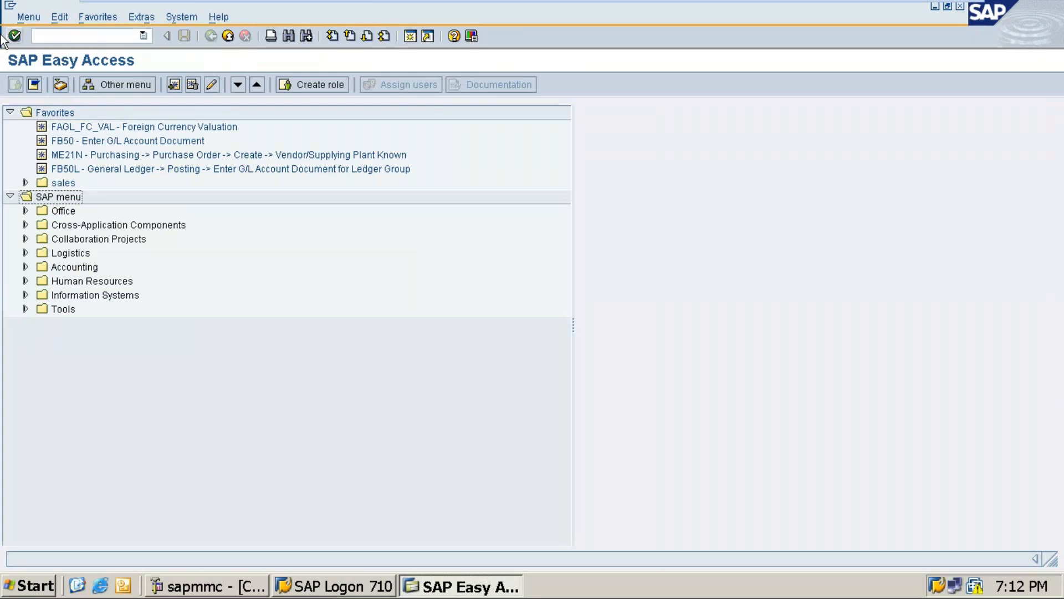
# Run transaction spro from SAP Easy Access and display the SAP Reference IMG
pyautogui.click(71, 34)
pyautogui.write('spro')
pyautogui.press('Return')
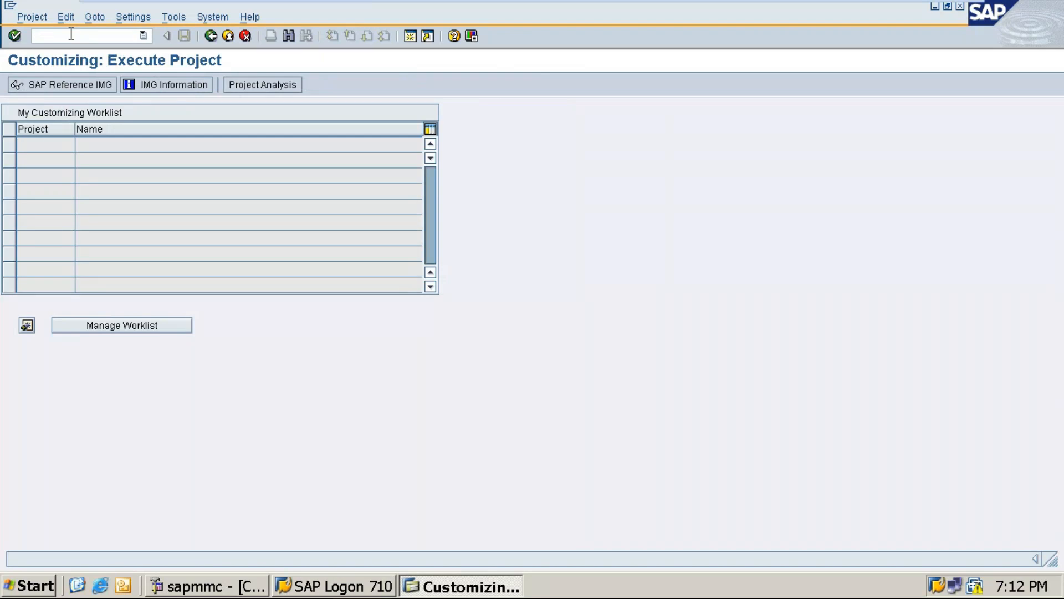
pyautogui.click(40, 83)
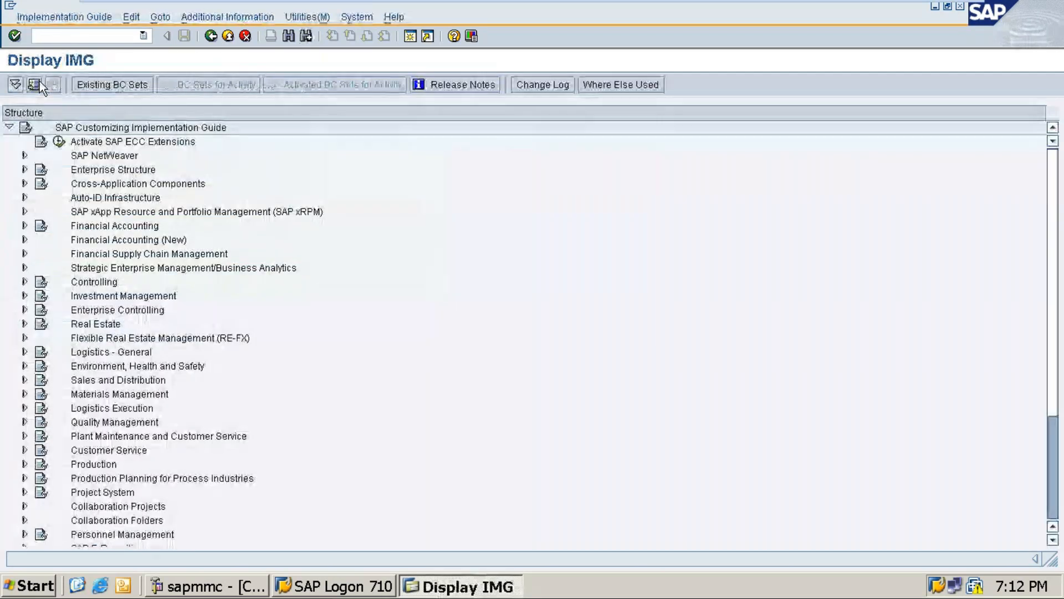
# Leave the virtual machine to check the GoTo Meeting window, and briefly revisit the SAP implementation guide
pyautogui.click(924, 12)
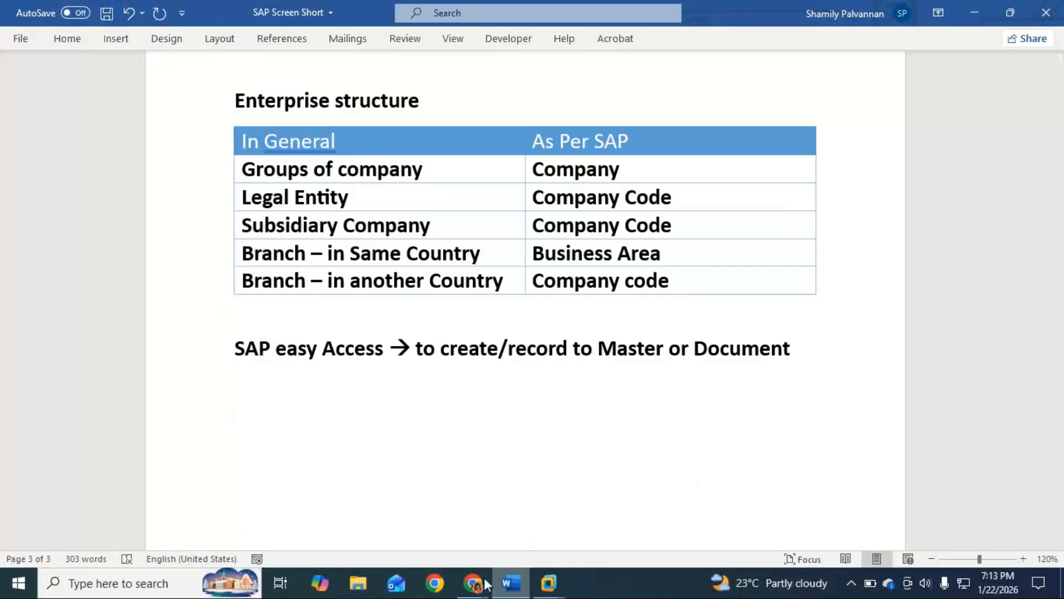
pyautogui.click(470, 583)
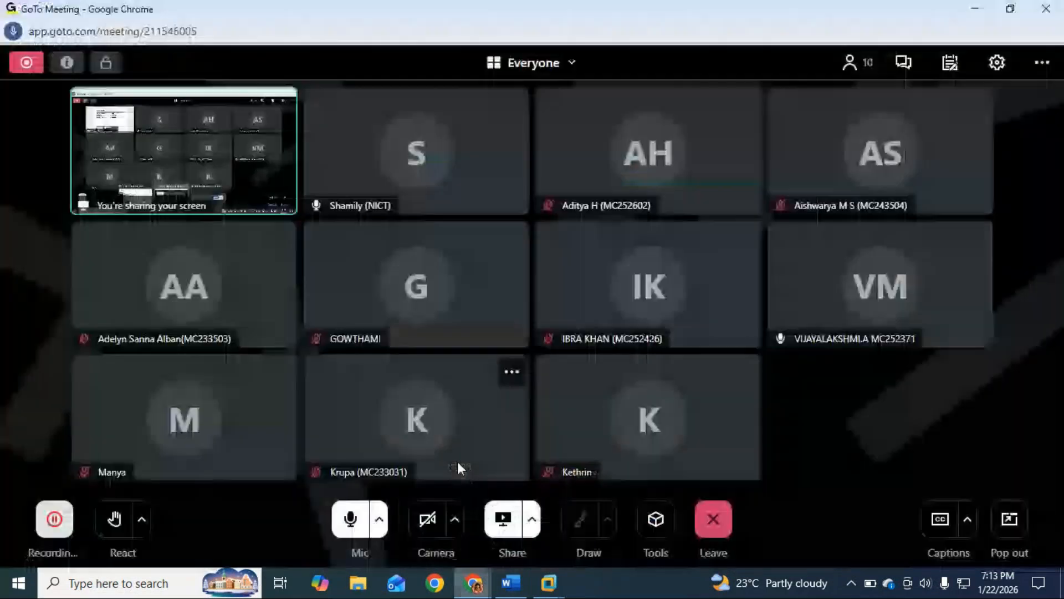
pyautogui.click(440, 461)
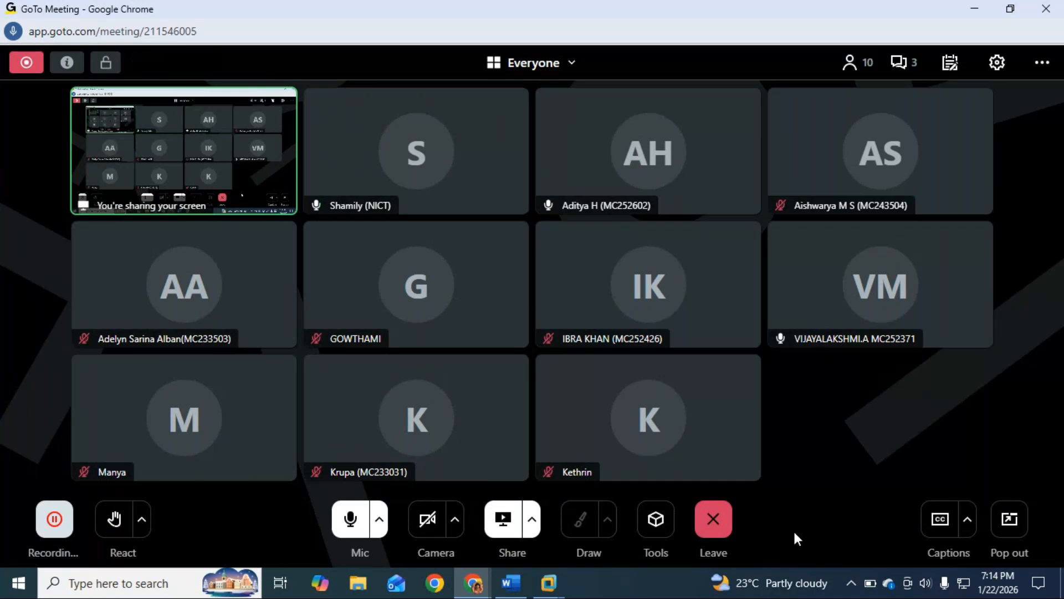
pyautogui.moveTo(548, 582)
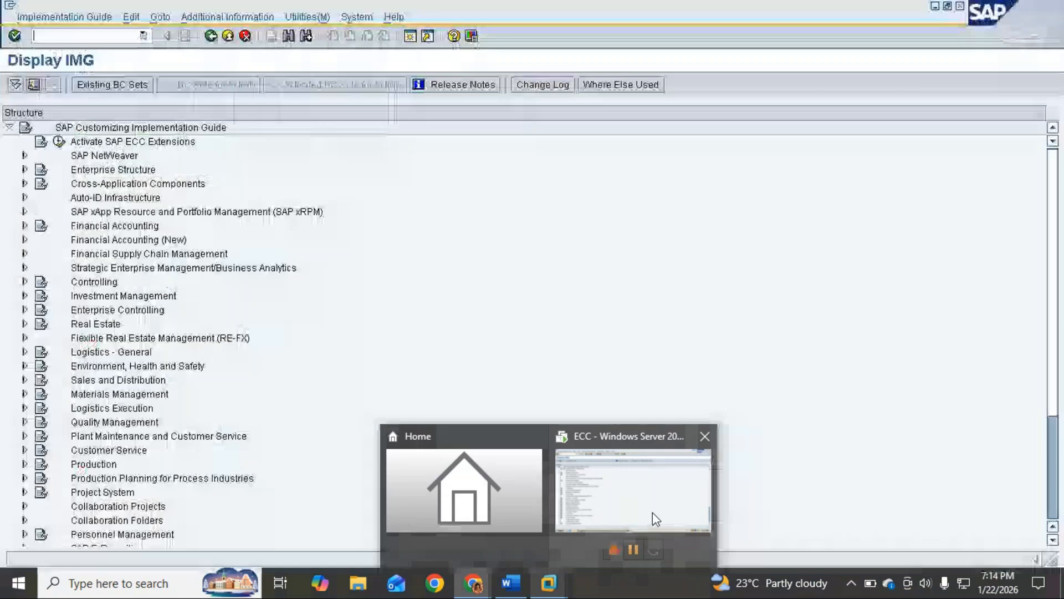
pyautogui.click(653, 512)
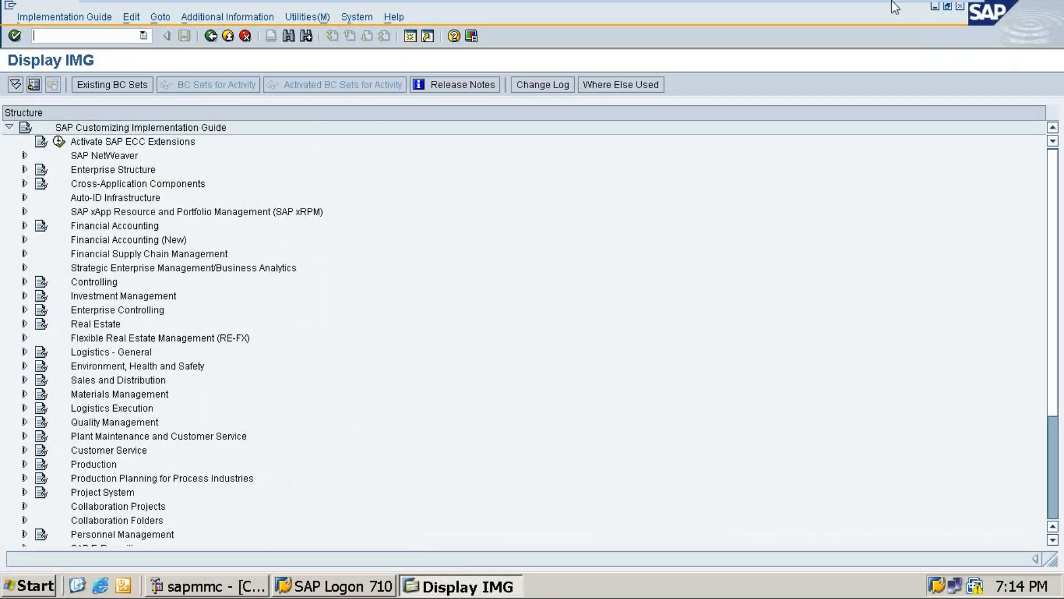
pyautogui.click(921, 11)
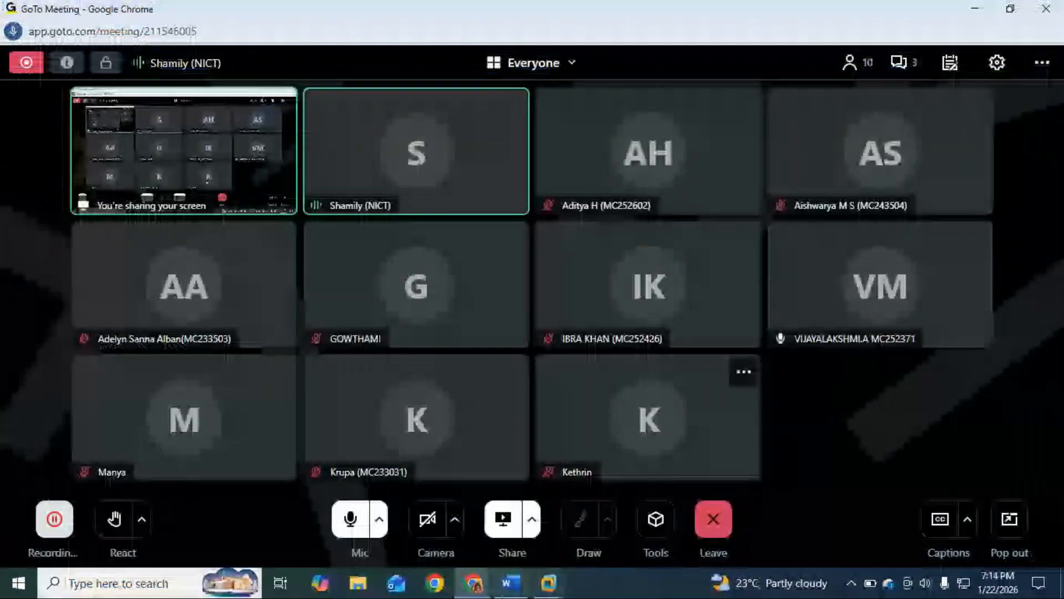
# Switch to the Word document and write "Go to T-code" on a new line below the SAP easy Access line
pyautogui.click(511, 582)
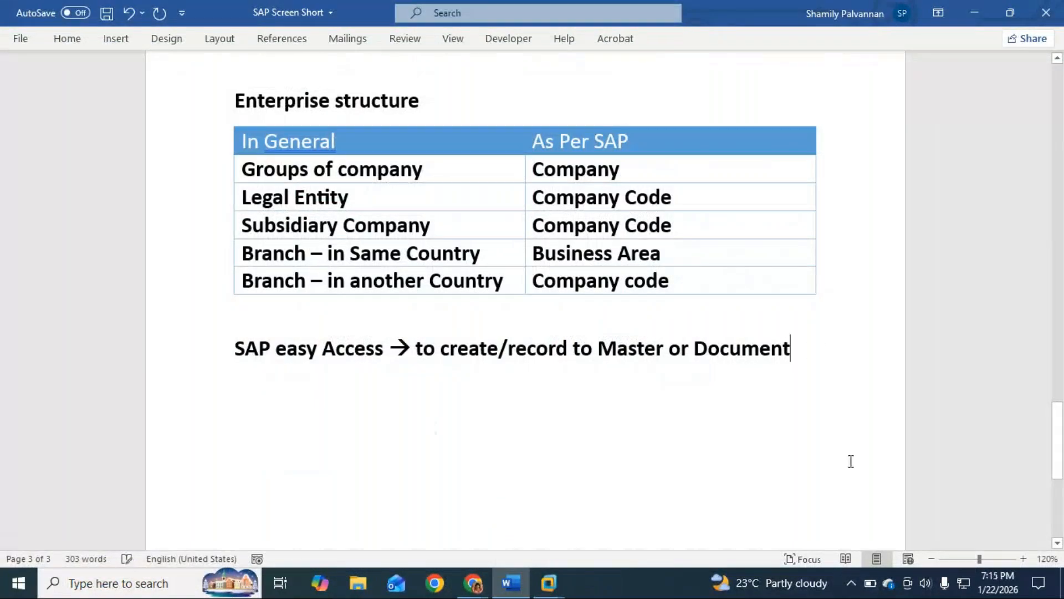
pyautogui.write('Go yo')
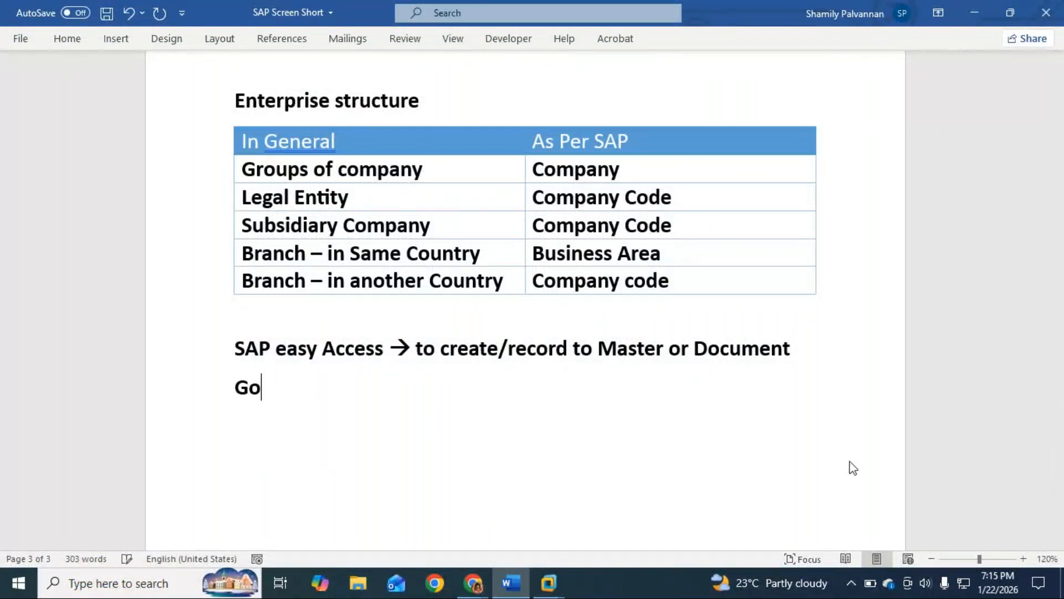
pyautogui.press('BackSpace')
pyautogui.press('BackSpace')
pyautogui.write('to T-code ba')
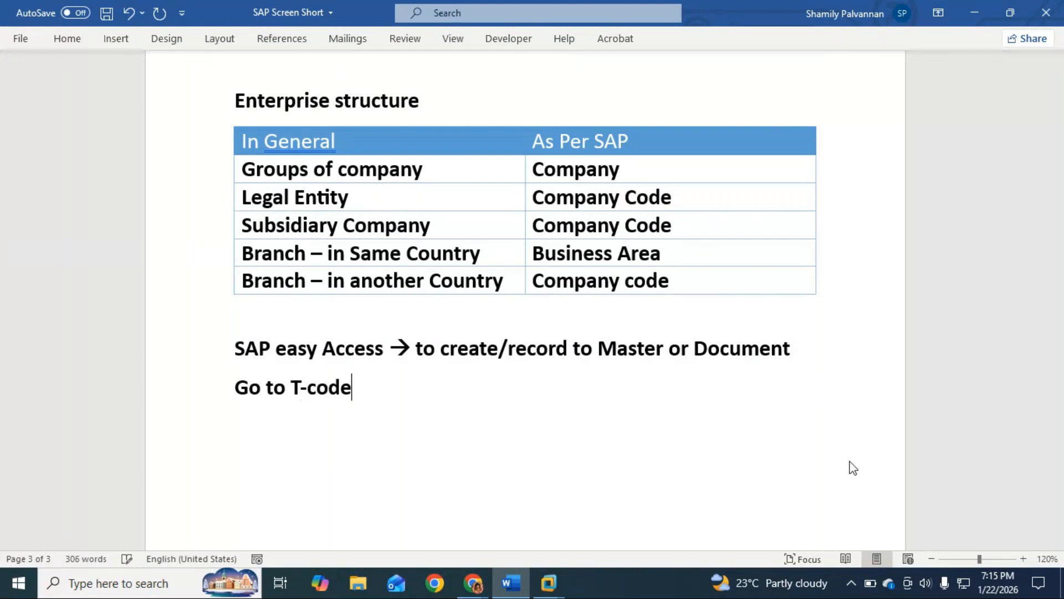
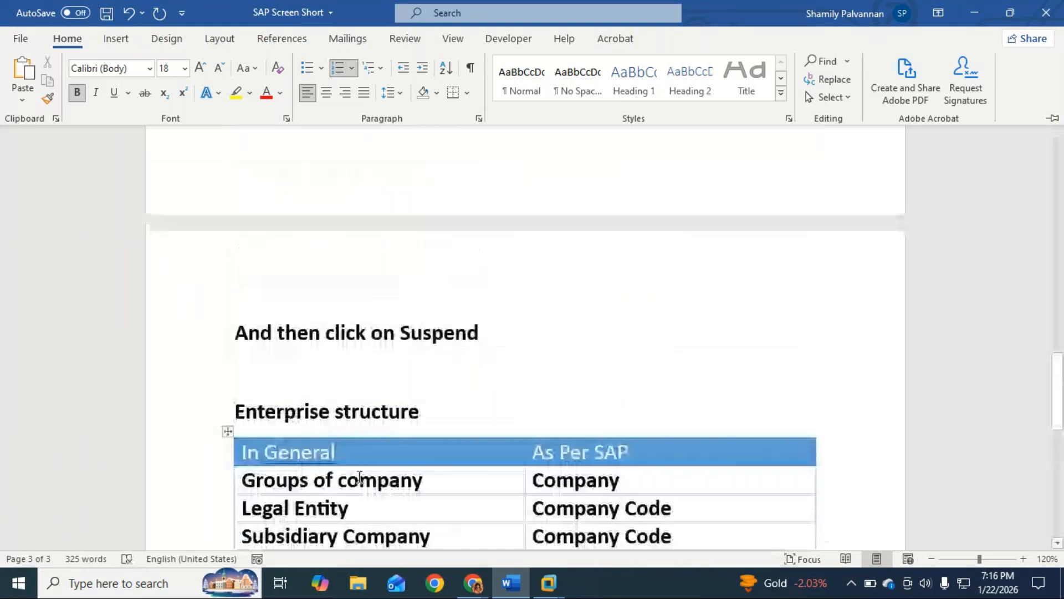
# Start a numbered list below the "From the screen" line and enter "Company" as item 1
pyautogui.scroll(-1, 359, 476)
pyautogui.scroll(-10, 359, 477)
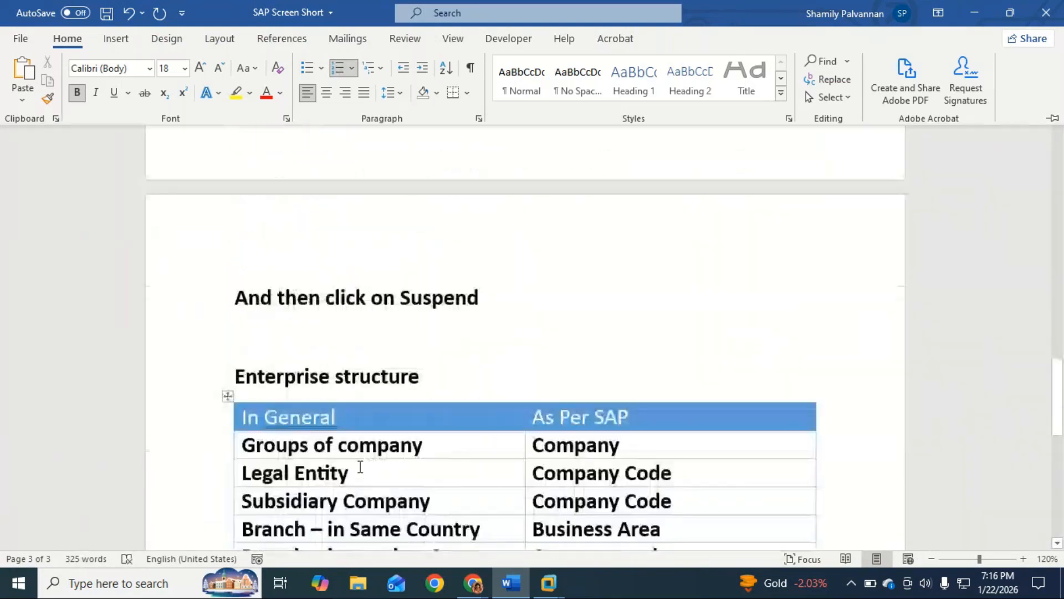
pyautogui.hotkey('ctrl', 'F1')
pyautogui.press('BackSpace')
pyautogui.press('BackSpace')
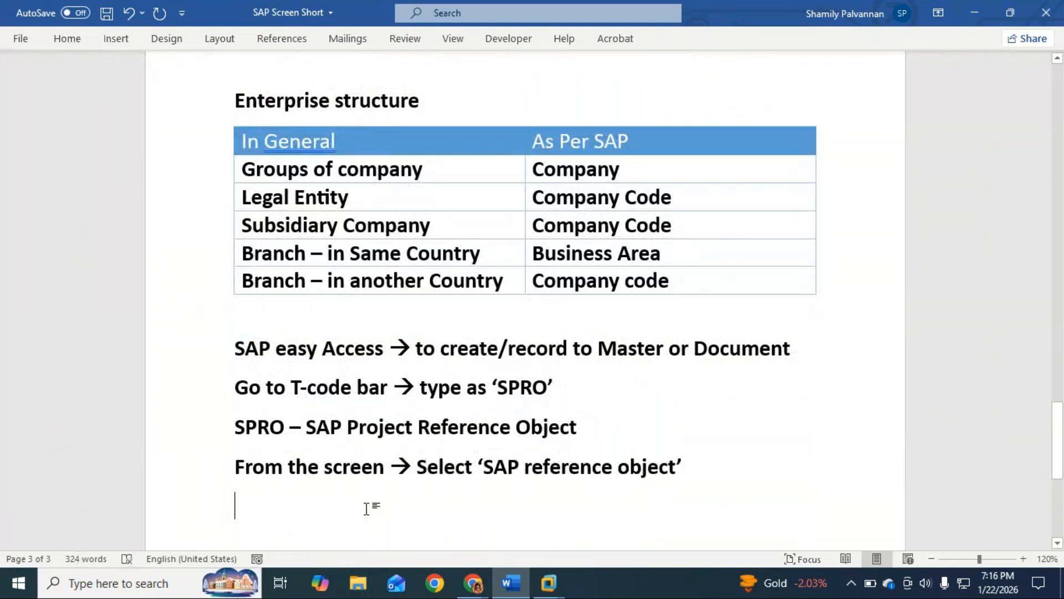
pyautogui.write('1. ')
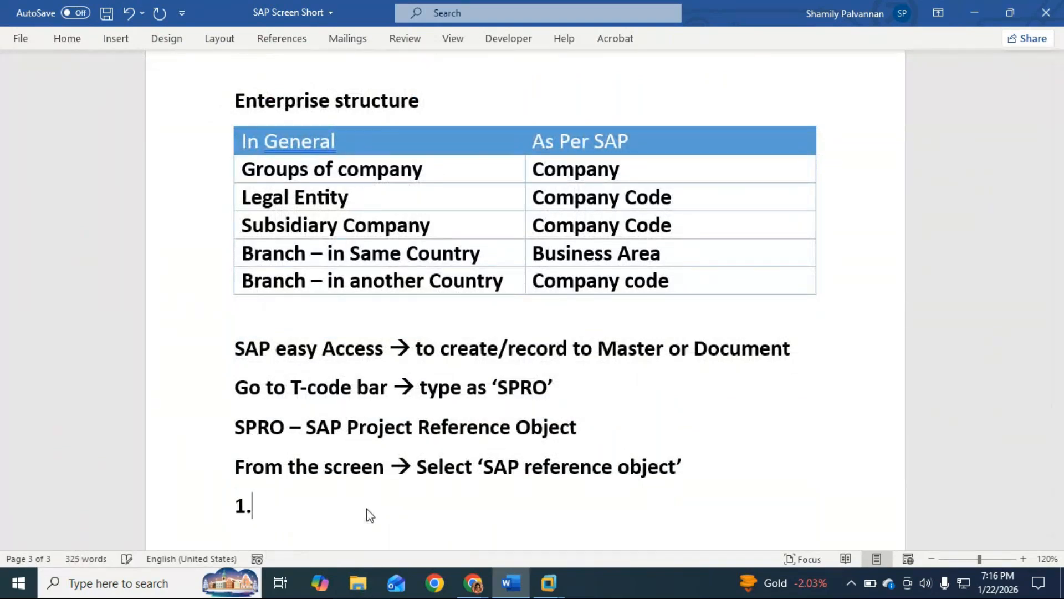
pyautogui.write('Comp')
pyautogui.press('BackSpace')
pyautogui.write('mpan')
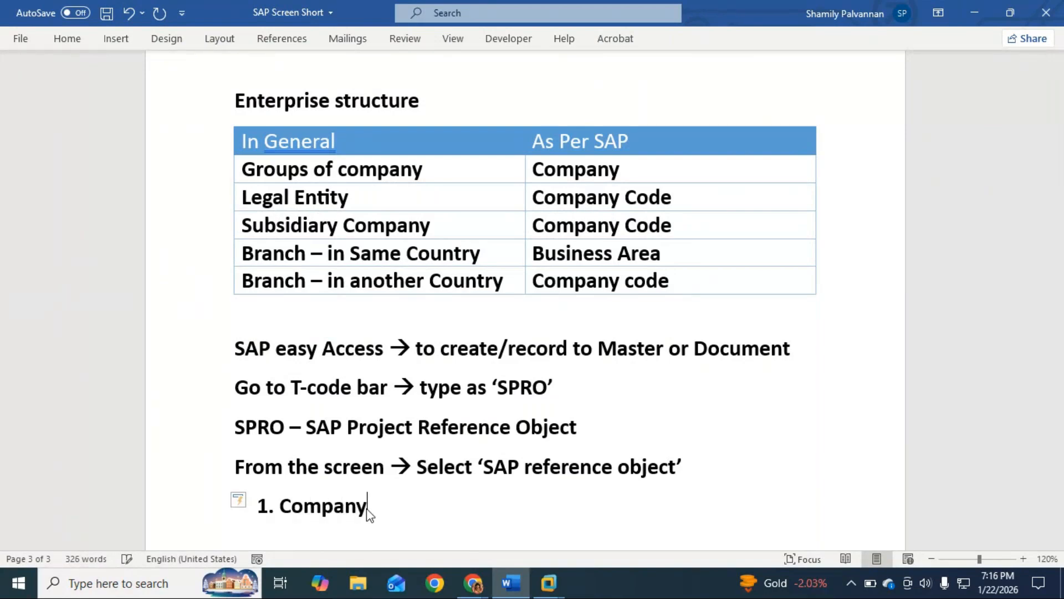
pyautogui.write('y')
pyautogui.press('Return')
# Switch to the ECC virtual machine and display the SAP Reference IMG
pyautogui.hotkey('alt', 'Tab')
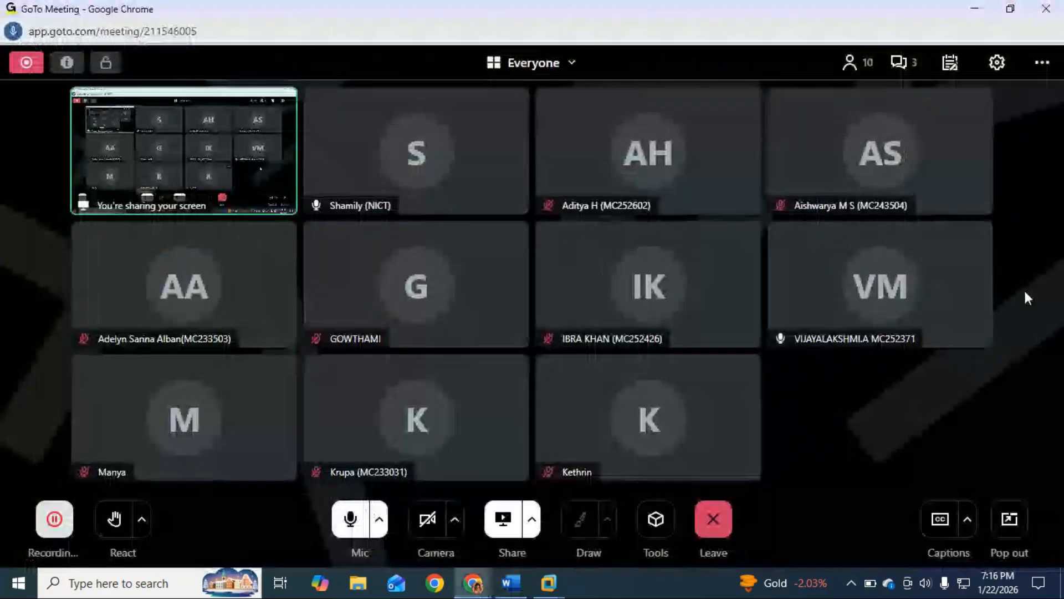
pyautogui.moveTo(549, 582)
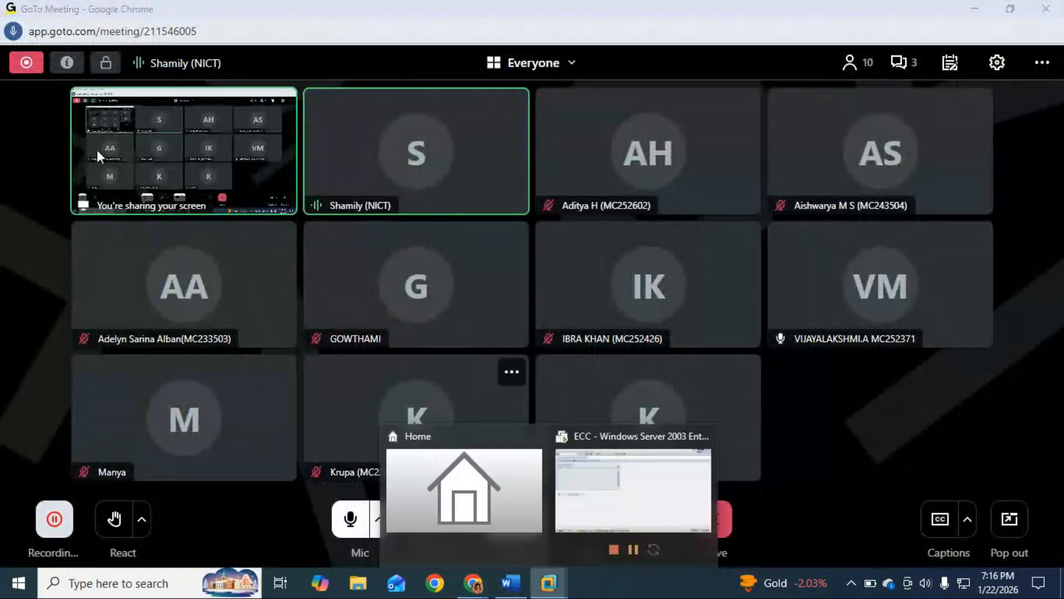
pyautogui.click(618, 495)
pyautogui.click(83, 87)
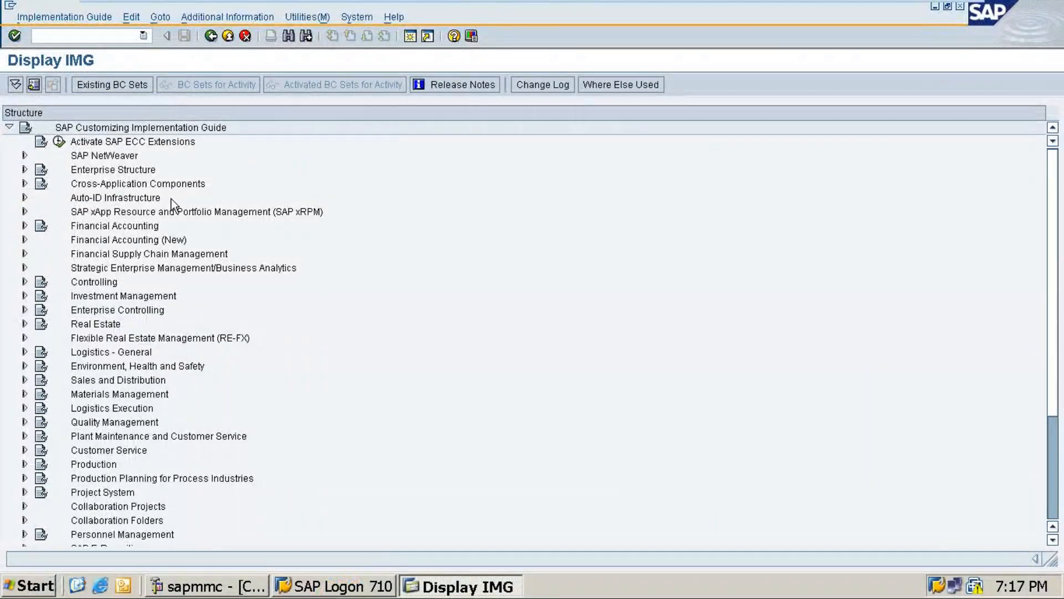
pyautogui.click(82, 36)
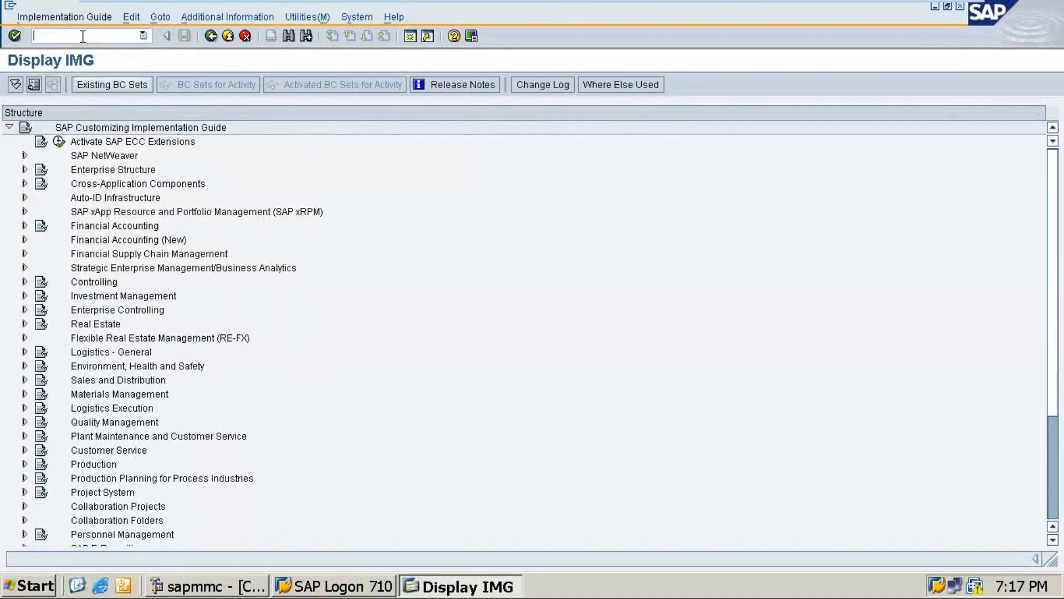
# Expand Enterprise Structure, its Definition node and the Financial Accounting node beneath it in the implementation guide
pyautogui.click(106, 171)
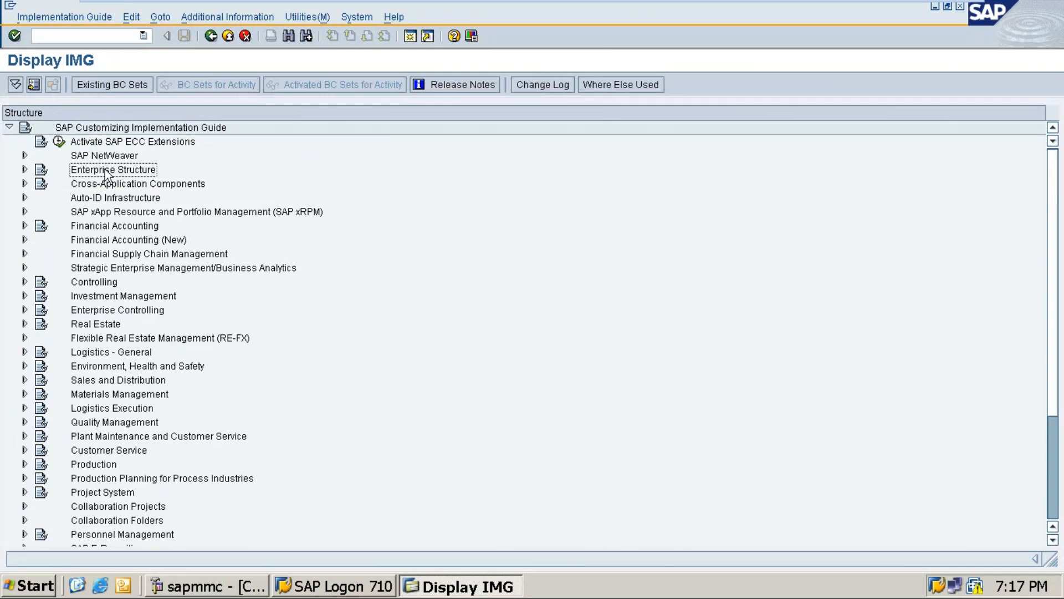
pyautogui.click(24, 170)
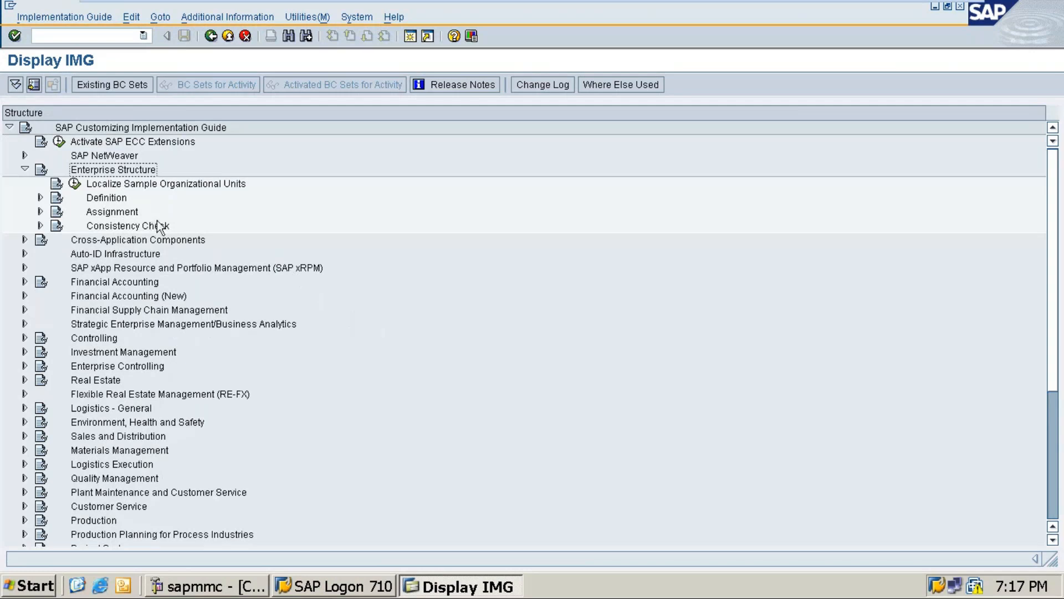
pyautogui.click(120, 200)
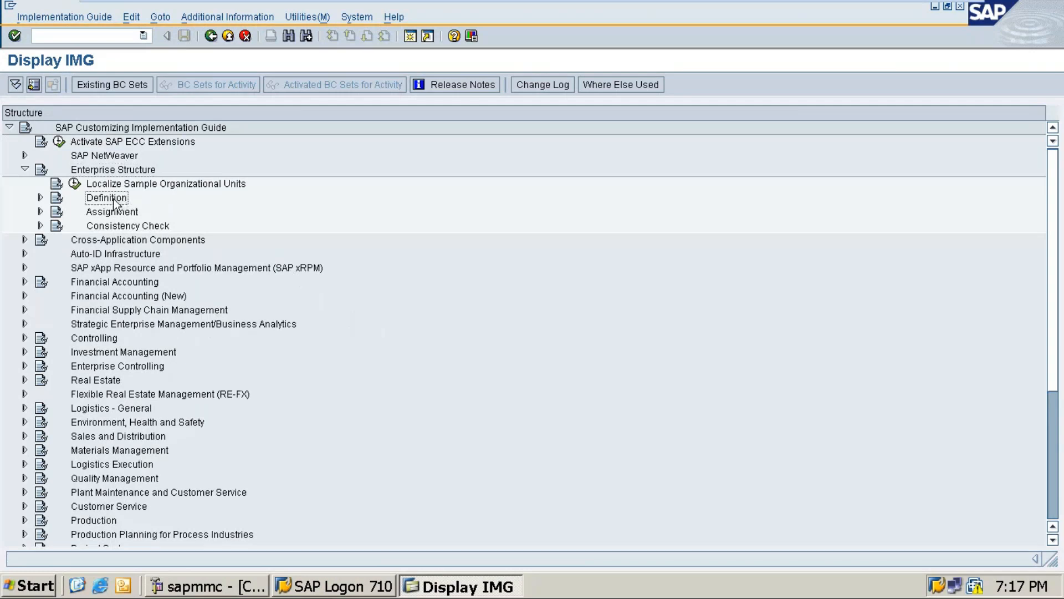
pyautogui.click(40, 197)
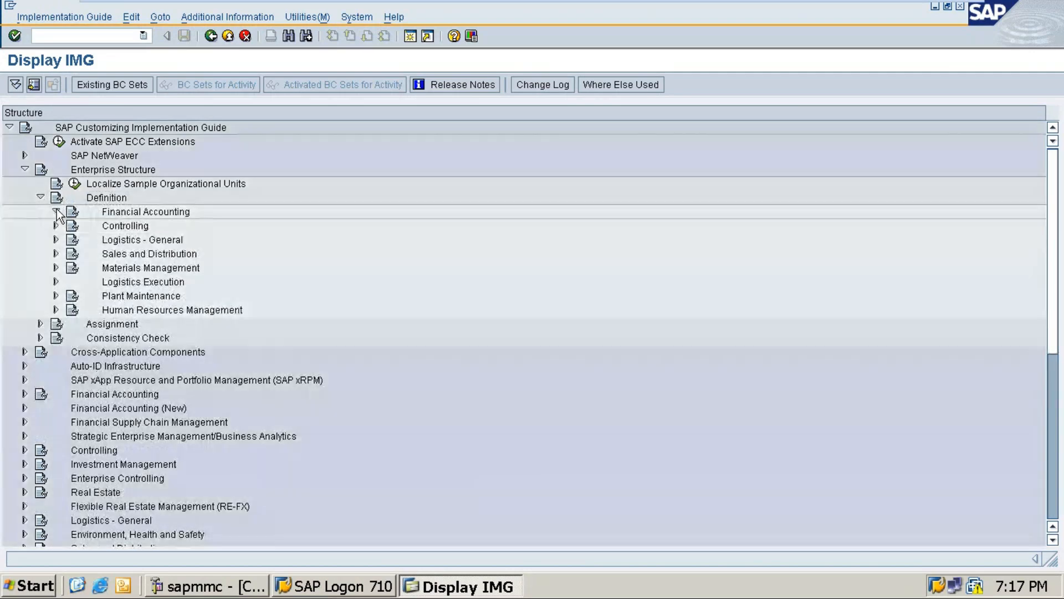
pyautogui.click(55, 211)
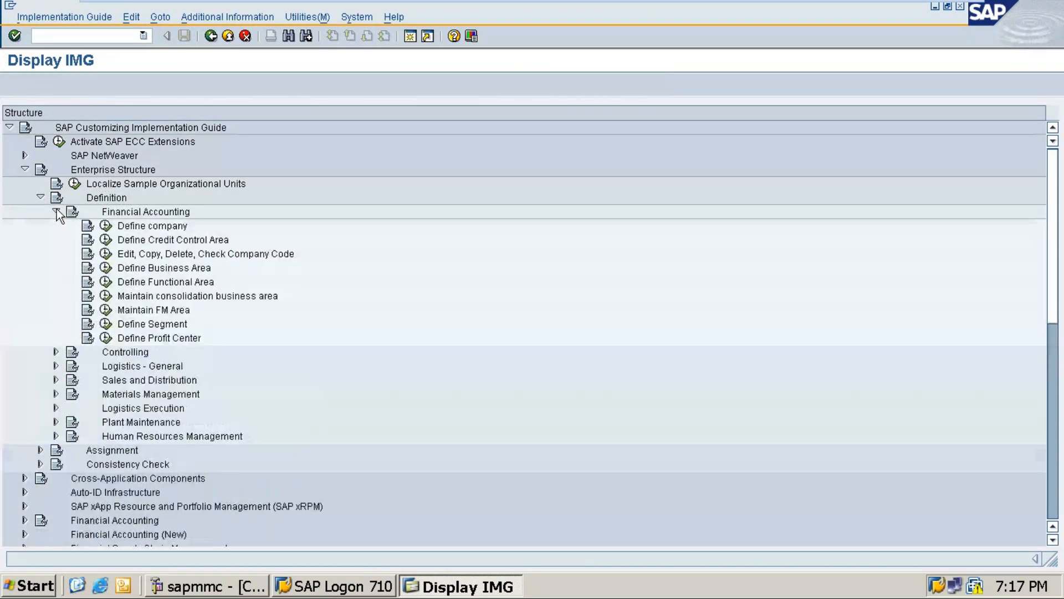
# Review the context actions offered for the Define company activity, including Display status, and dismiss them
pyautogui.click(160, 227)
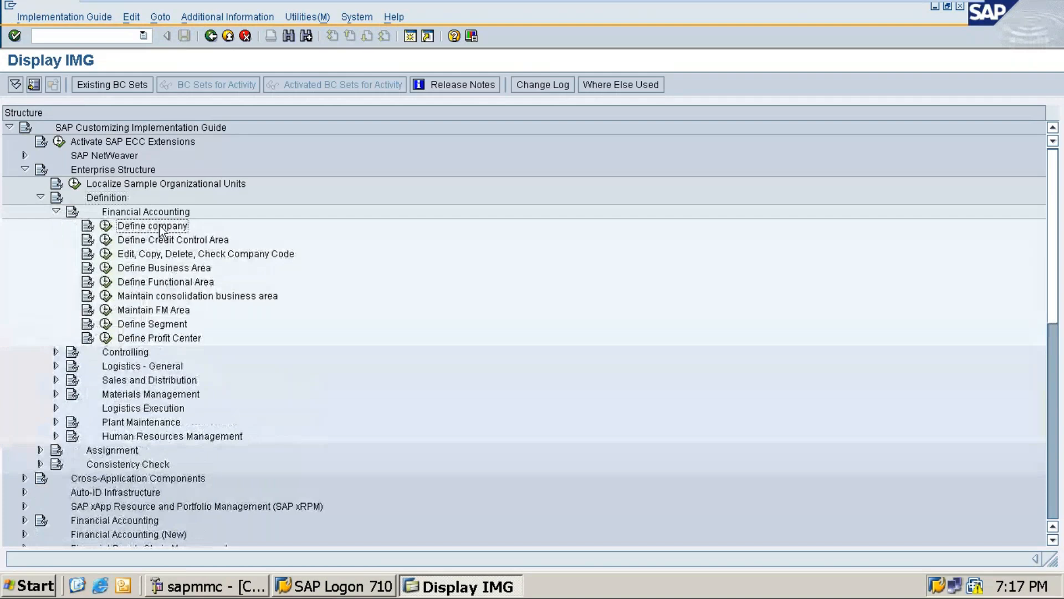
pyautogui.click(160, 227)
pyautogui.rightClick(159, 229)
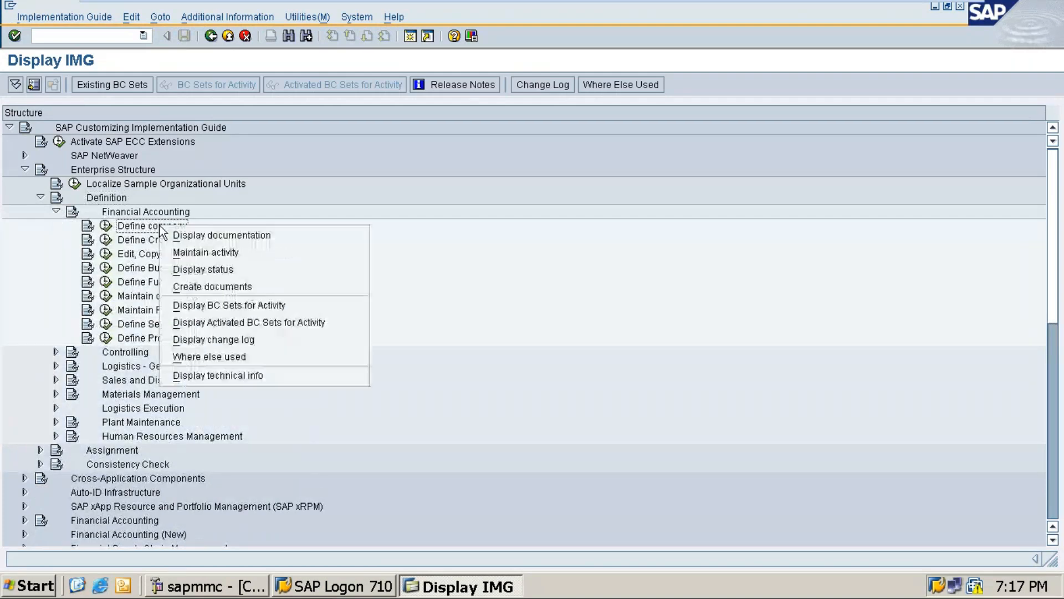
pyautogui.click(207, 269)
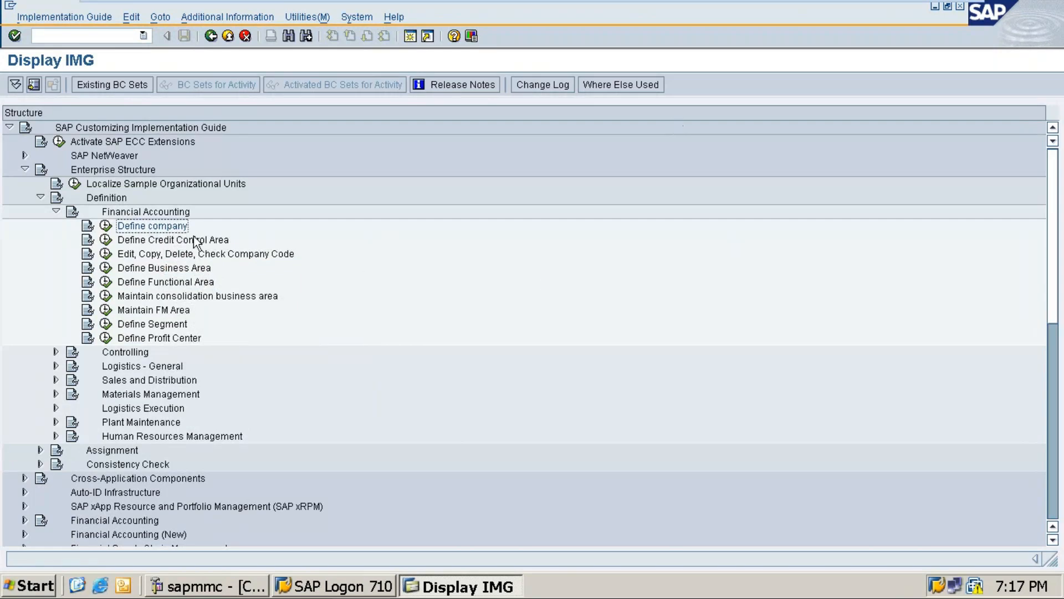
pyautogui.rightClick(178, 228)
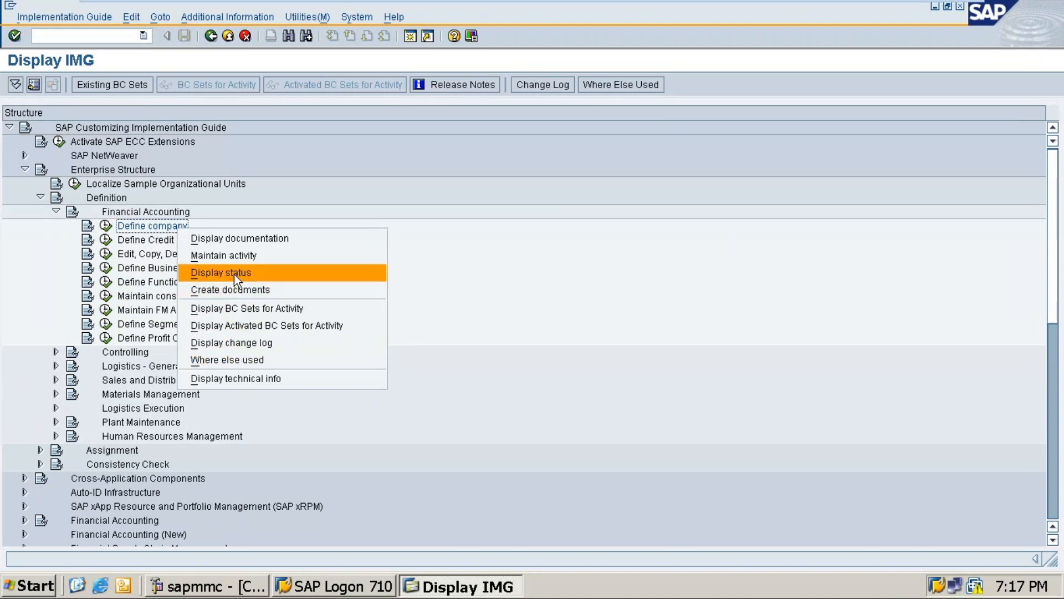
pyautogui.click(401, 270)
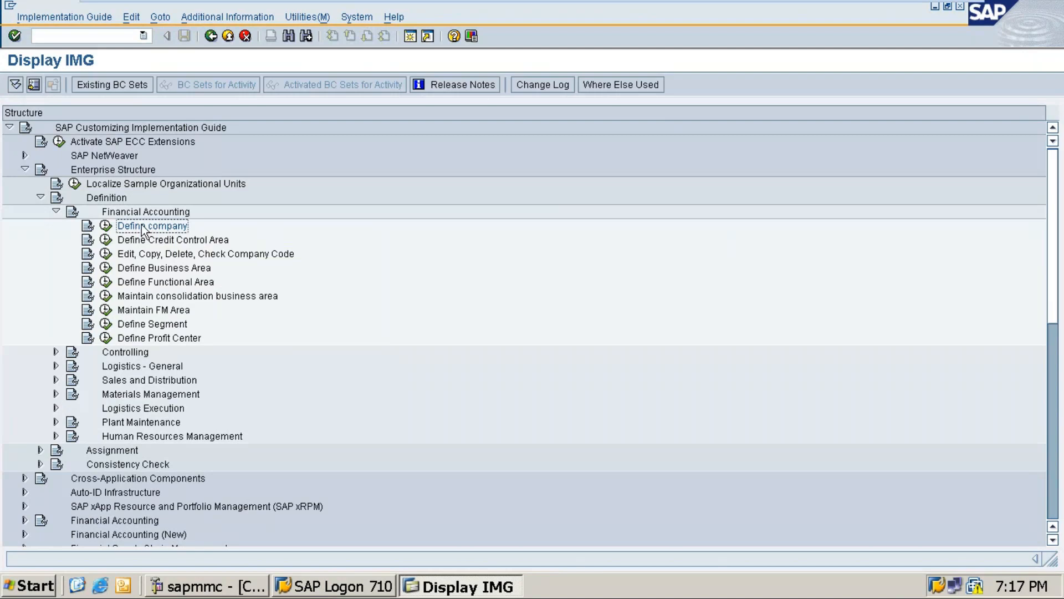
# Open the Define company documentation at full size and highlight the opening statements about companies and preset company G0000
pyautogui.click(88, 226)
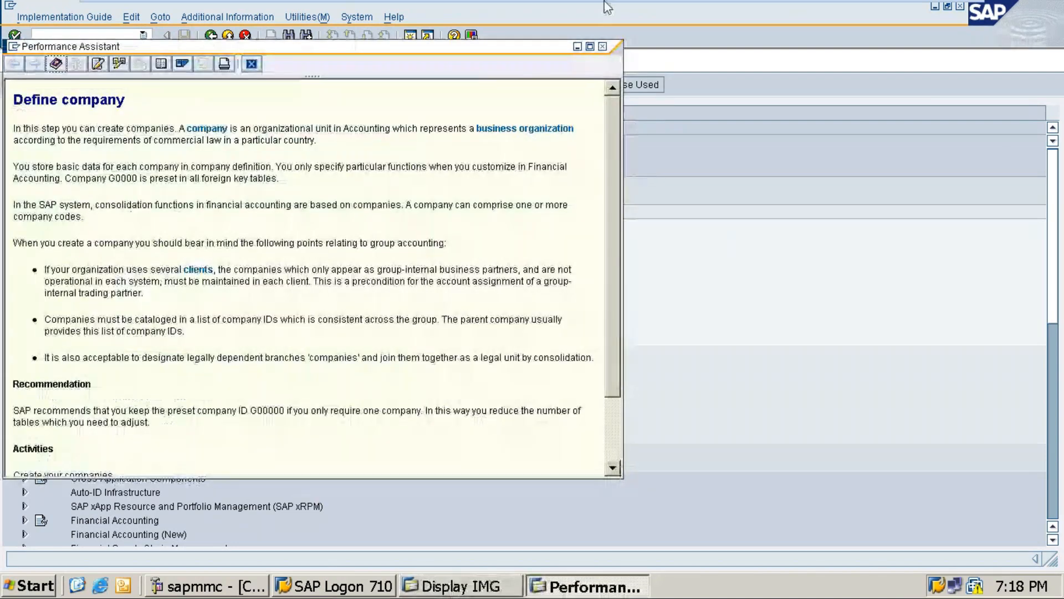
pyautogui.click(589, 46)
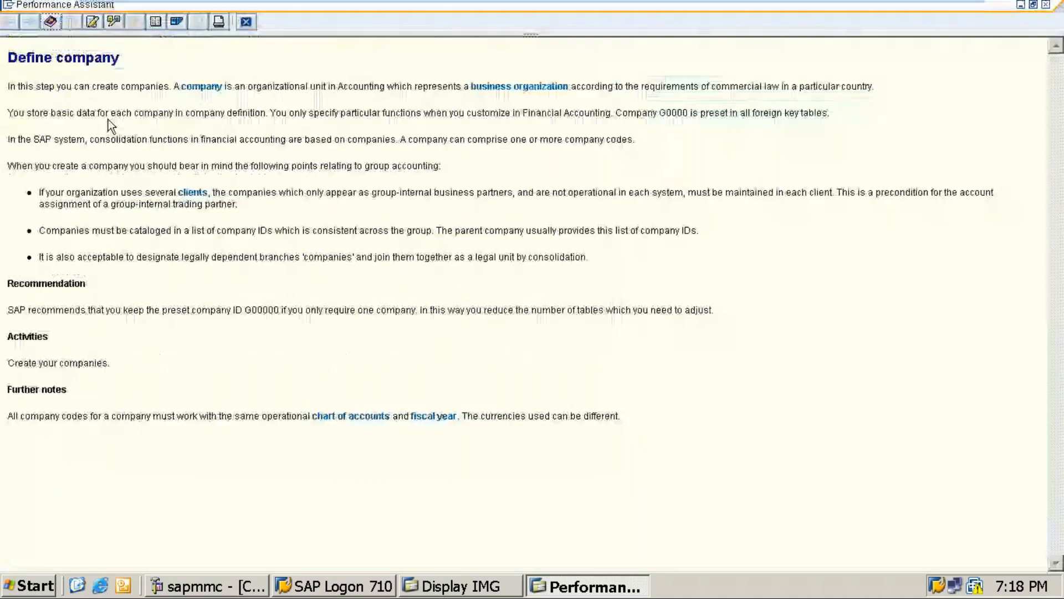
pyautogui.moveTo(172, 86); pyautogui.dragTo(892, 131)
pyautogui.click(892, 131)
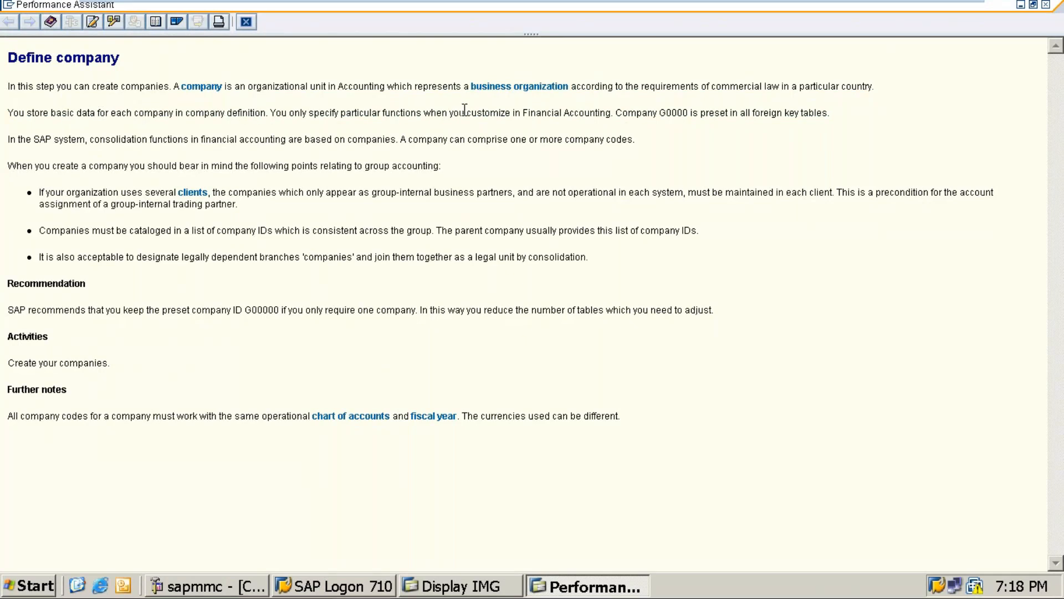
pyautogui.moveTo(472, 114); pyautogui.dragTo(665, 126)
pyautogui.click(836, 138)
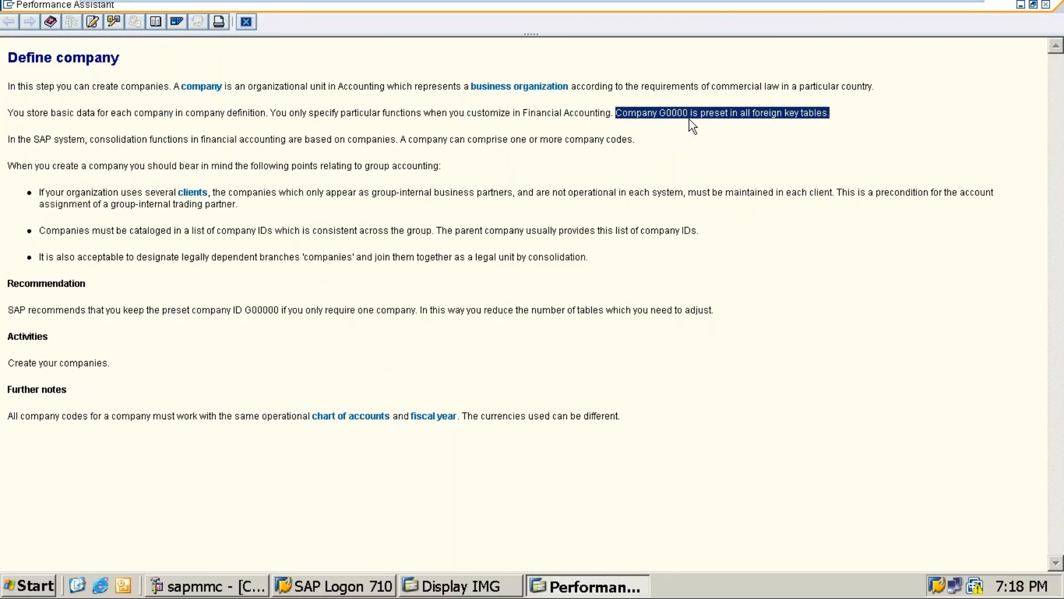
pyautogui.click(689, 121)
# Highlight the documentation statements on consolidation functions, company codes, legally dependent branches, and the shared chart of accounts and fiscal year
pyautogui.moveTo(93, 139); pyautogui.dragTo(402, 141)
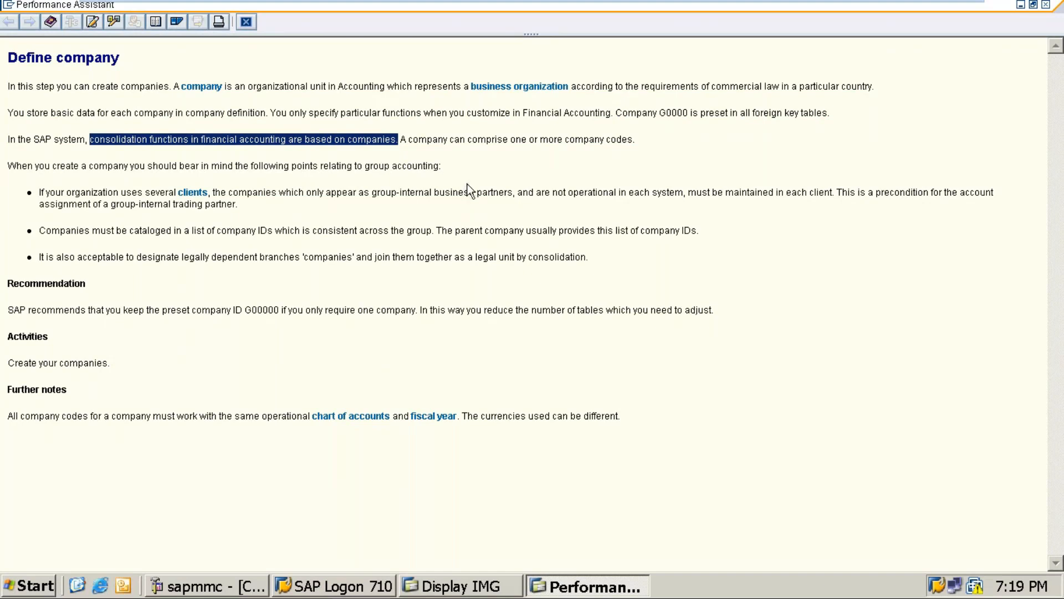
pyautogui.click(553, 140)
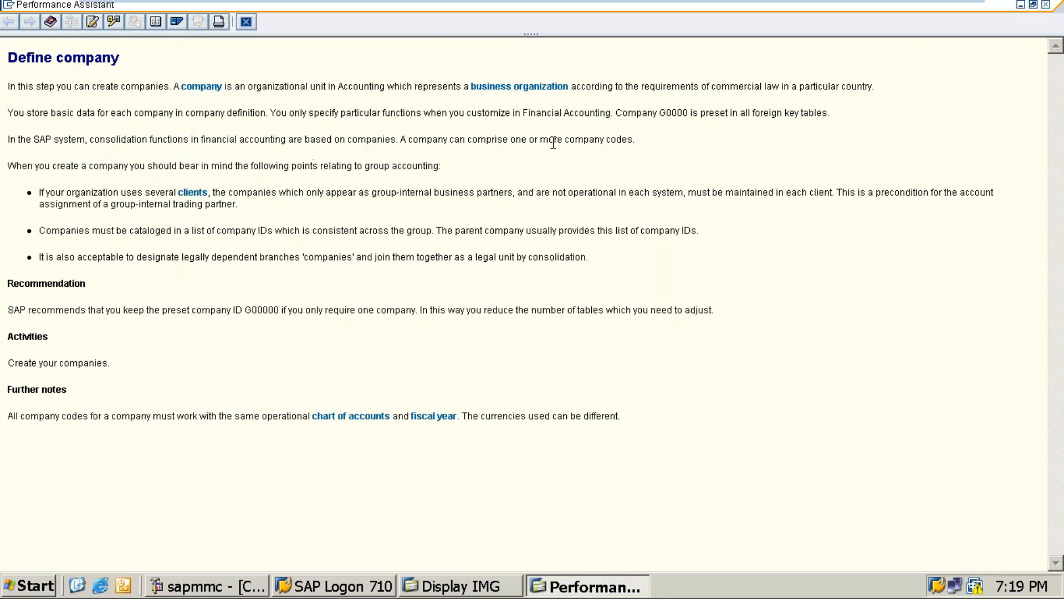
pyautogui.moveTo(636, 142); pyautogui.dragTo(404, 145)
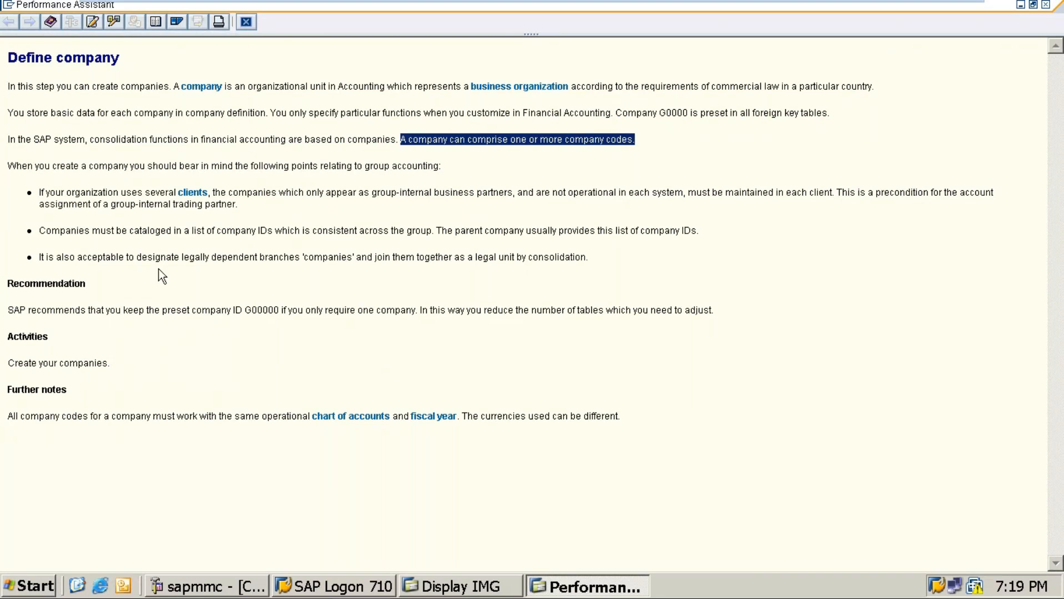
pyautogui.click(106, 254)
pyautogui.moveTo(105, 254); pyautogui.dragTo(598, 259)
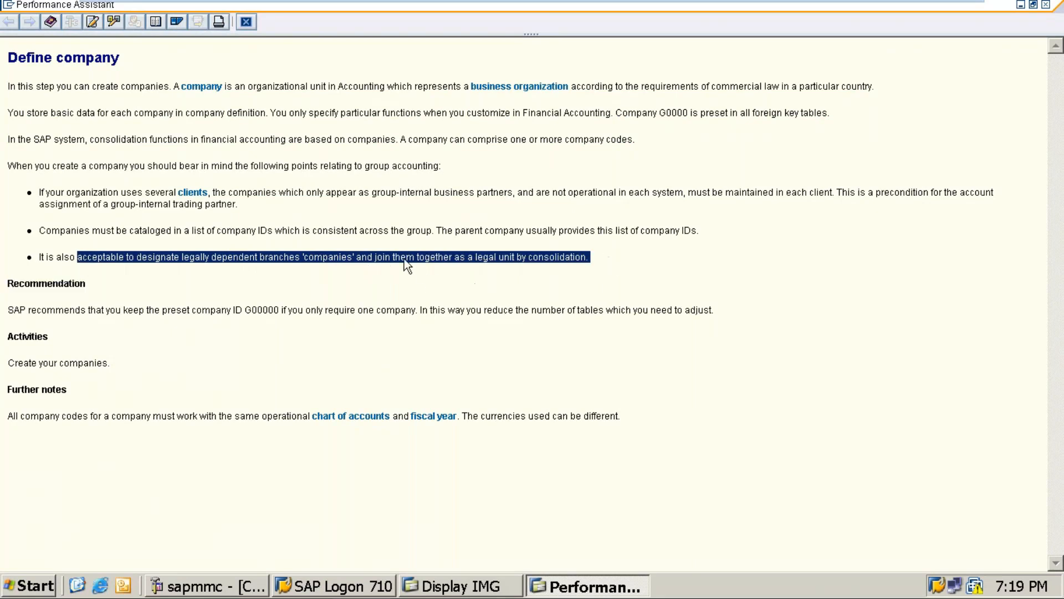
pyautogui.click(529, 280)
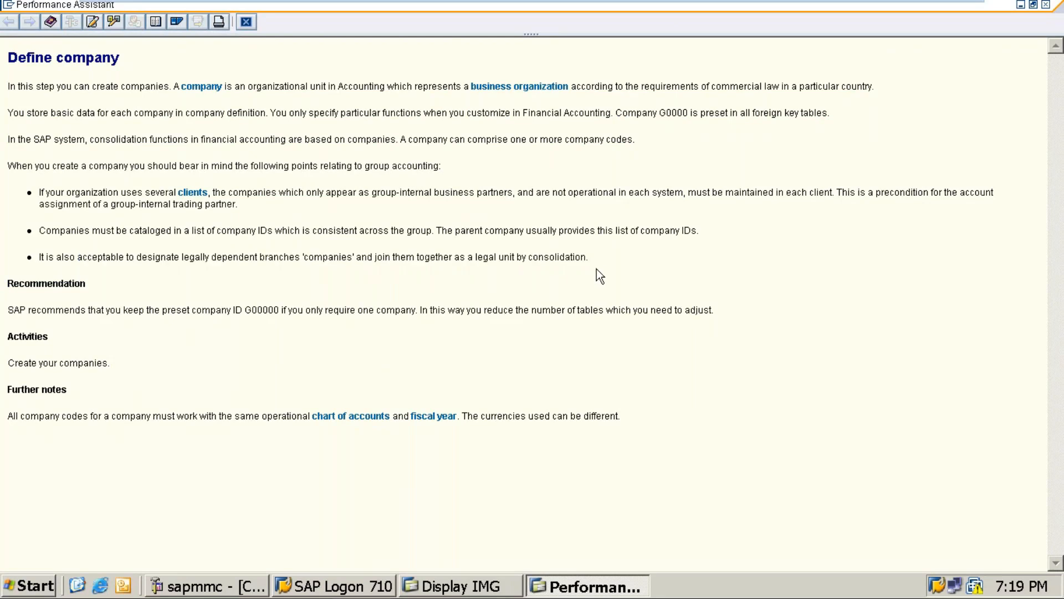
pyautogui.moveTo(262, 415); pyautogui.dragTo(633, 422)
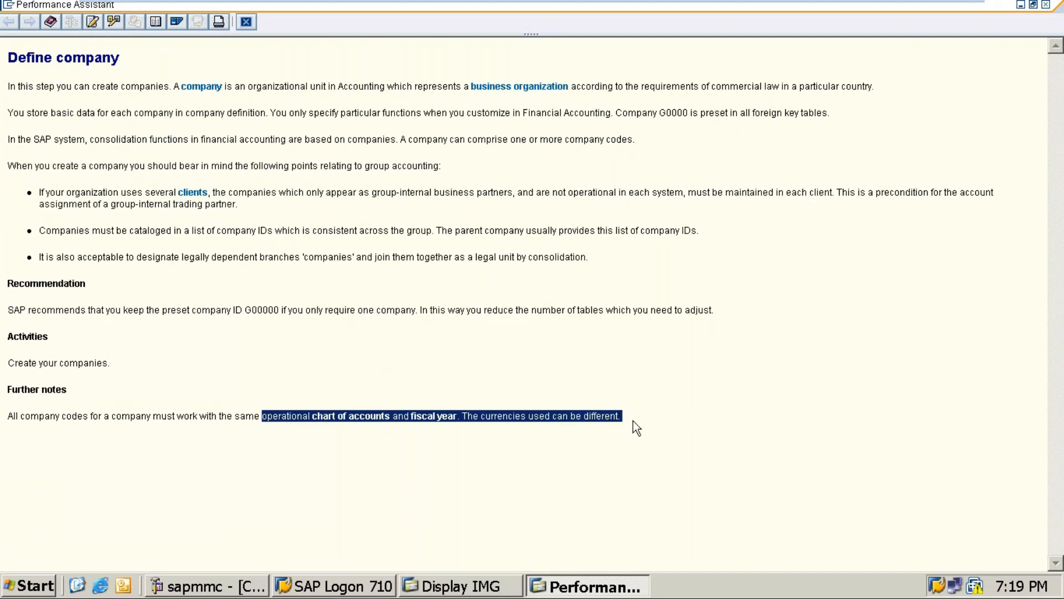
pyautogui.click(500, 506)
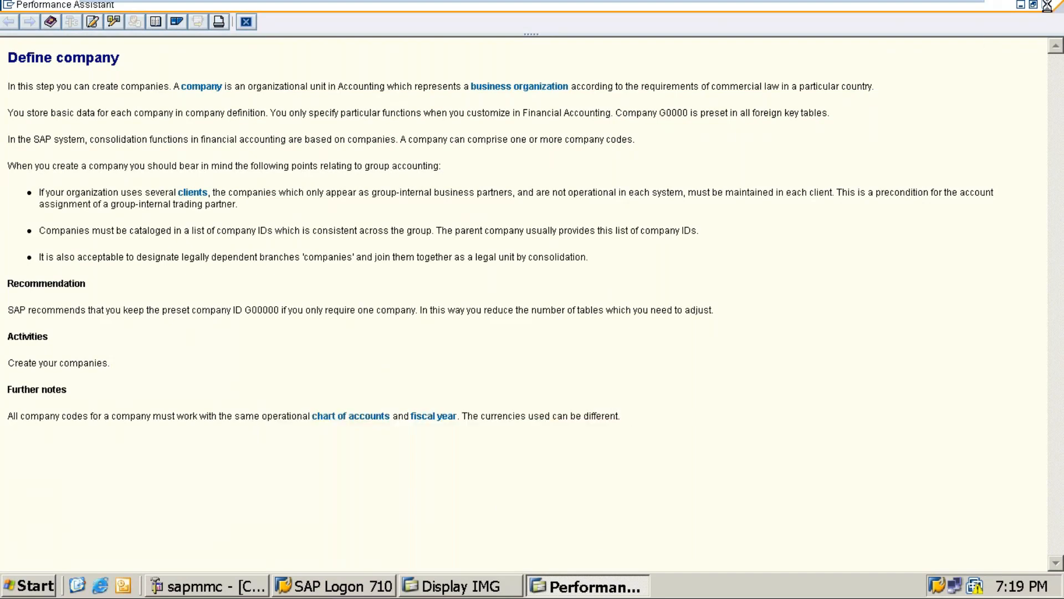
# Close the documentation and execute the Define company activity under Financial Accounting
pyautogui.click(1045, 5)
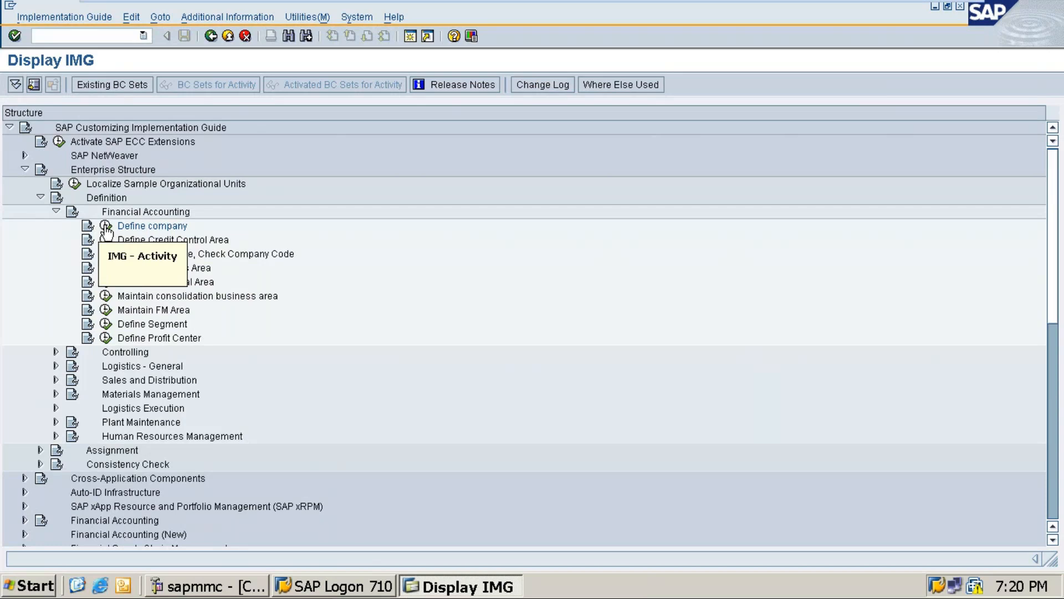
pyautogui.click(144, 228)
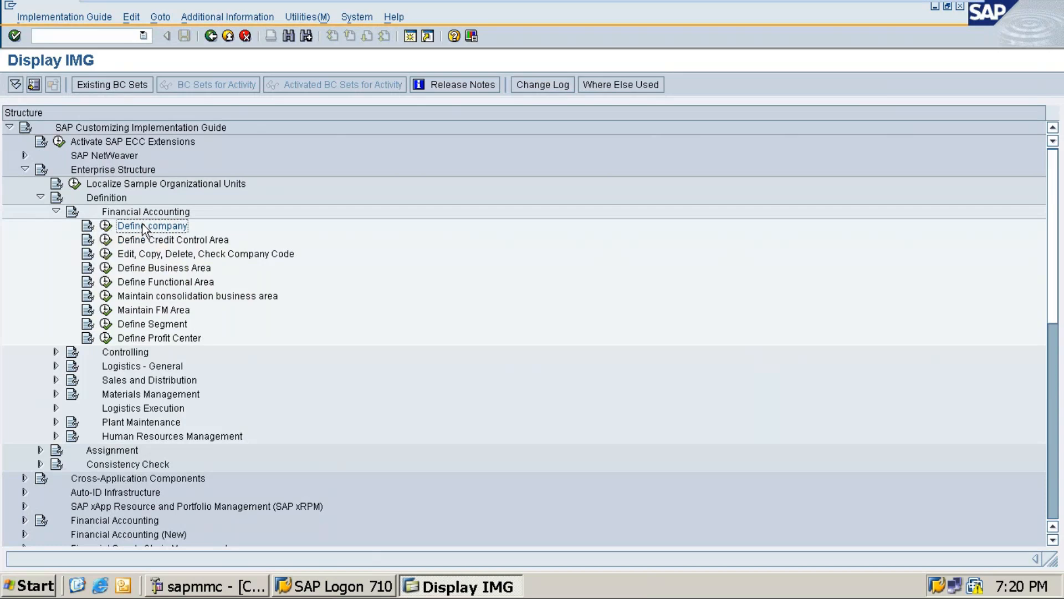
pyautogui.click(106, 227)
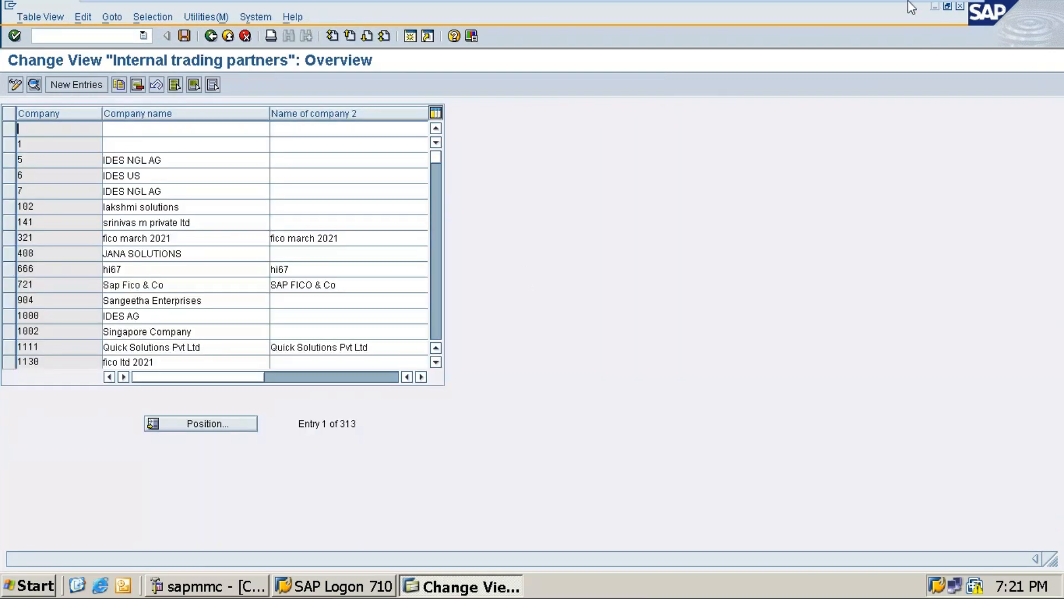
# Leave the virtual machine, minimize the GoTo Meeting and Word windows, and return to the Internal trading partners overview in SAP
pyautogui.click(924, 8)
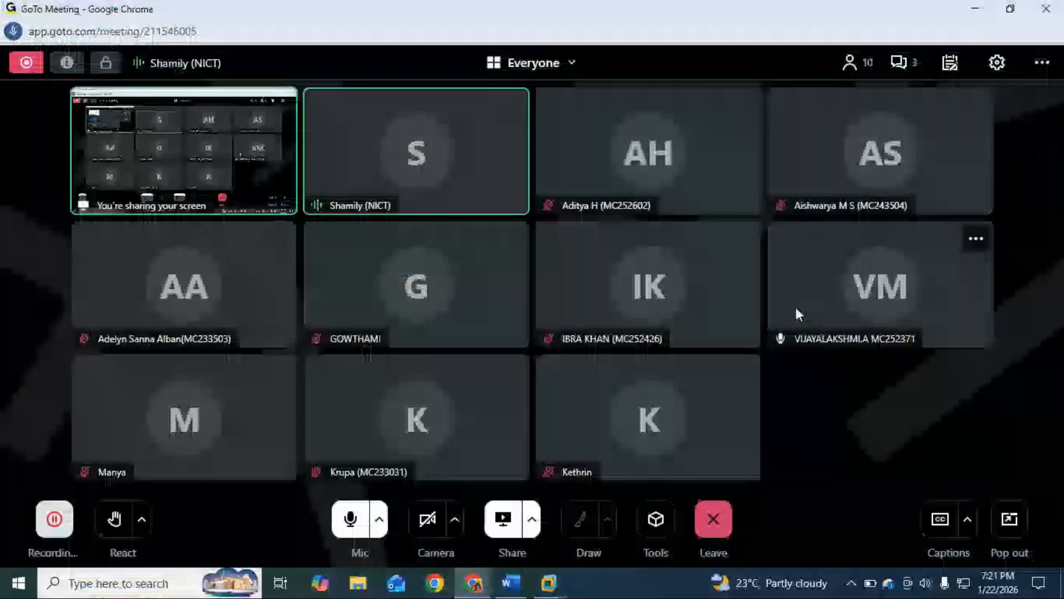
pyautogui.click(973, 11)
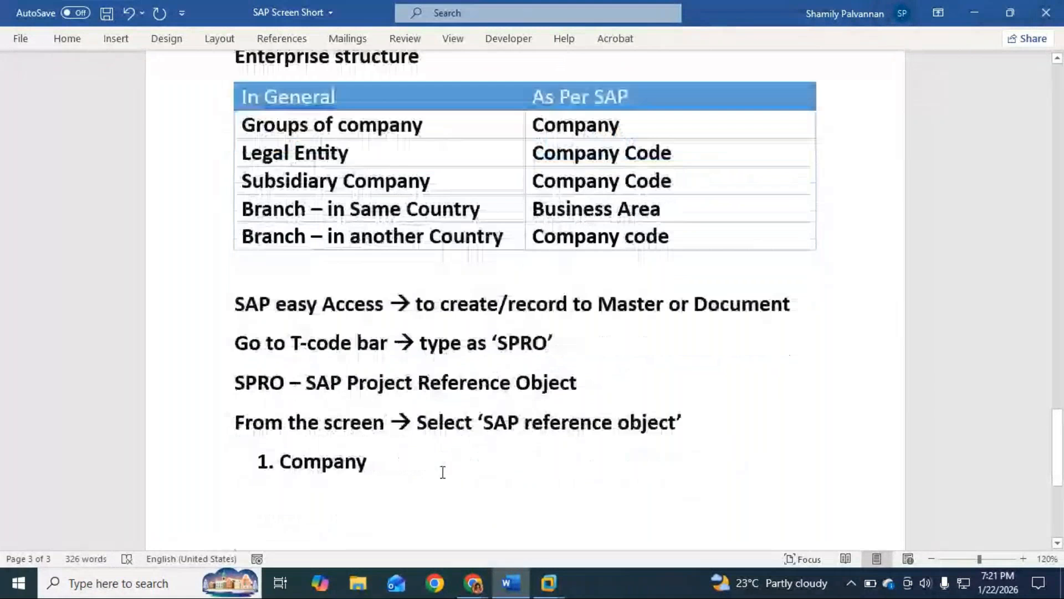
pyautogui.scroll(2, 439, 472)
pyautogui.click(973, 12)
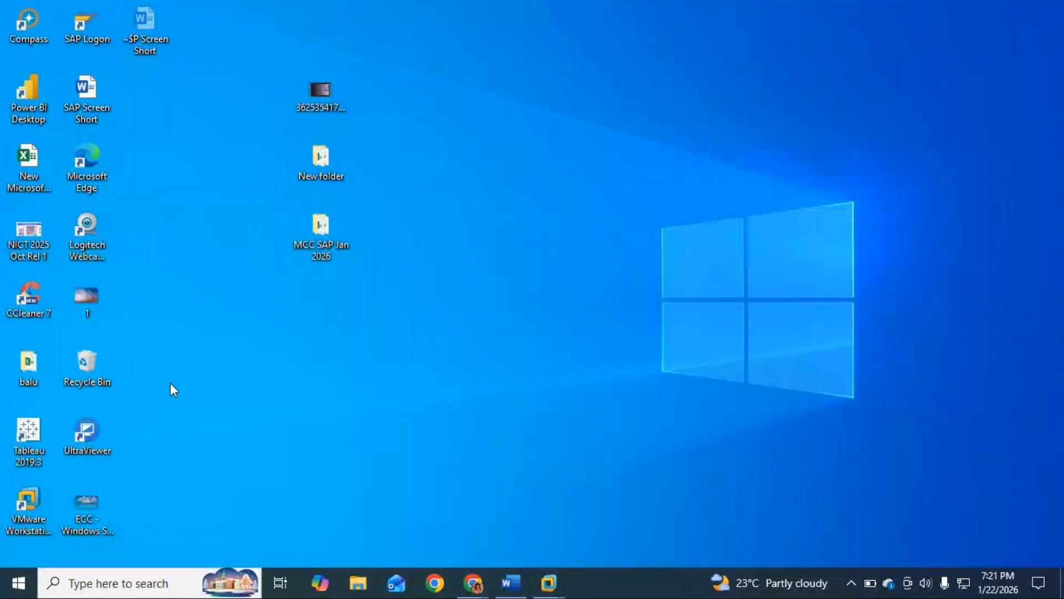
pyautogui.click(549, 574)
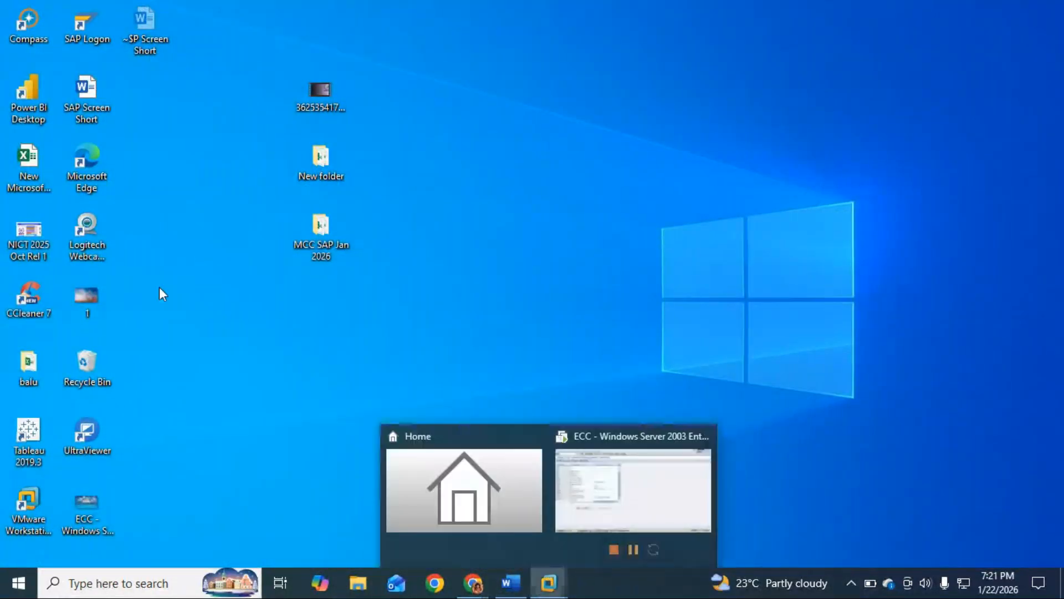
pyautogui.click(648, 484)
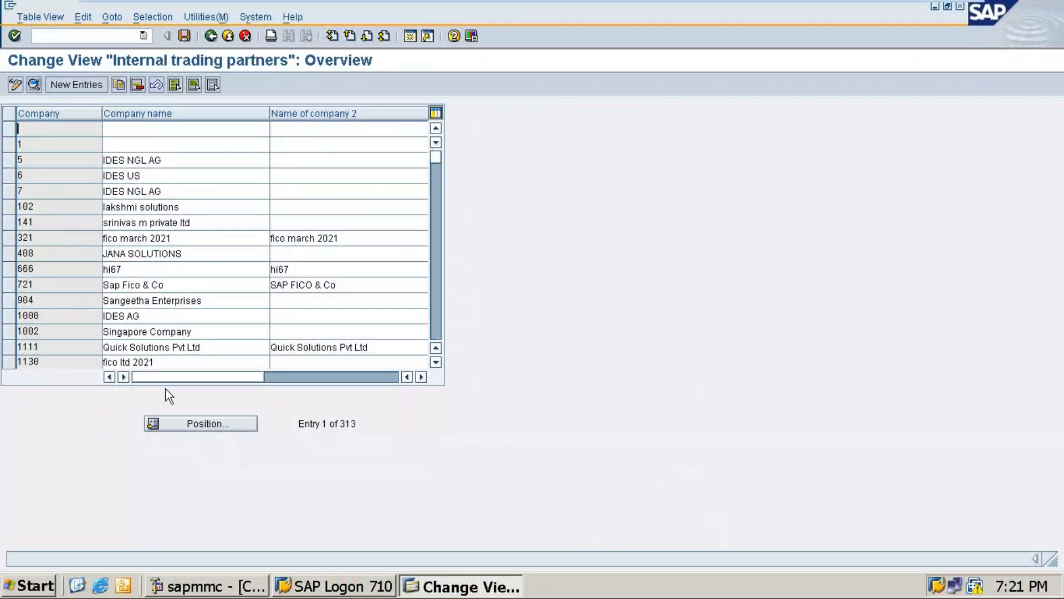
# Look through the existing companies in the Internal trading partners overview, and position the list at the entries starting with MT
pyautogui.scroll(-2, 133, 274)
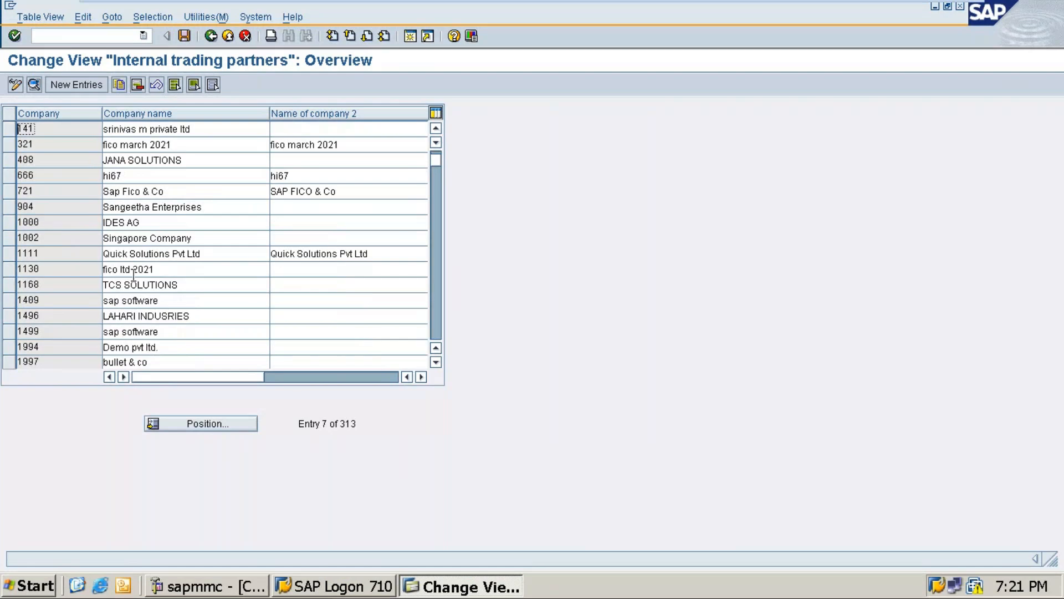
pyautogui.scroll(-3, 133, 274)
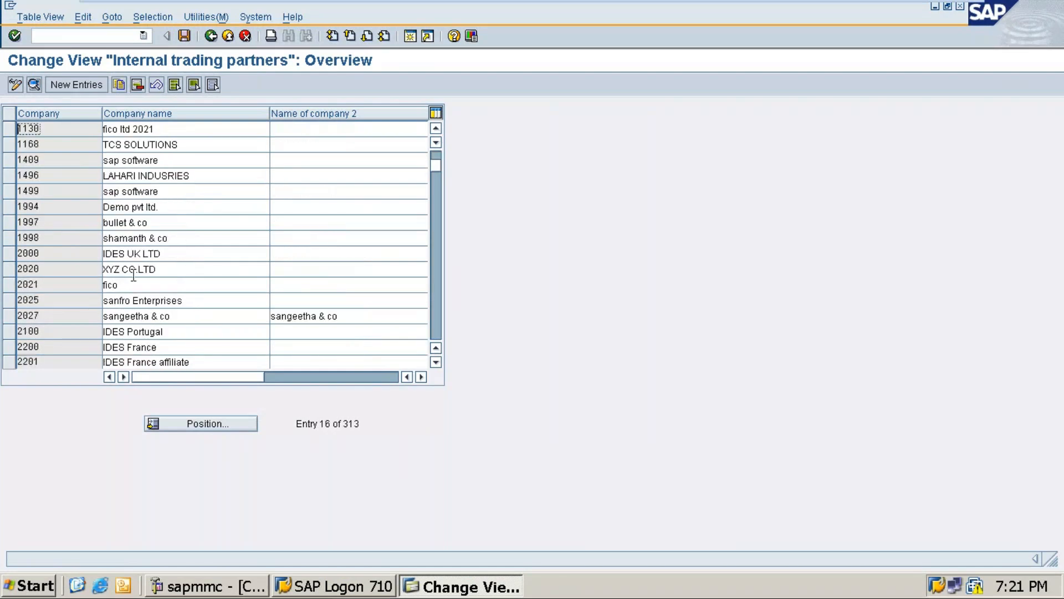
pyautogui.scroll(-2, 133, 275)
pyautogui.scroll(1, 191, 461)
pyautogui.scroll(4, 191, 461)
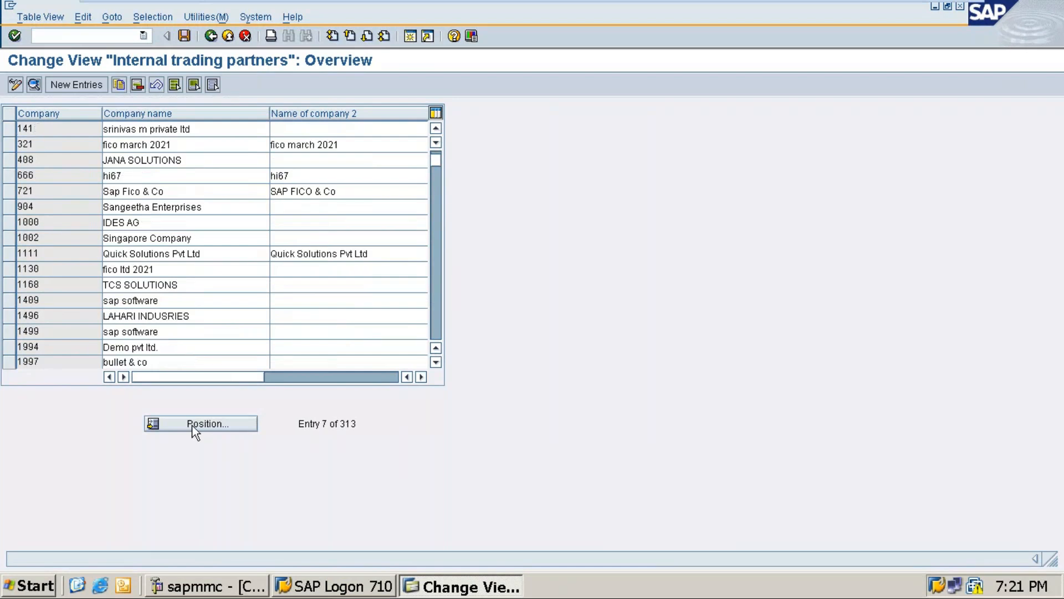
pyautogui.click(193, 427)
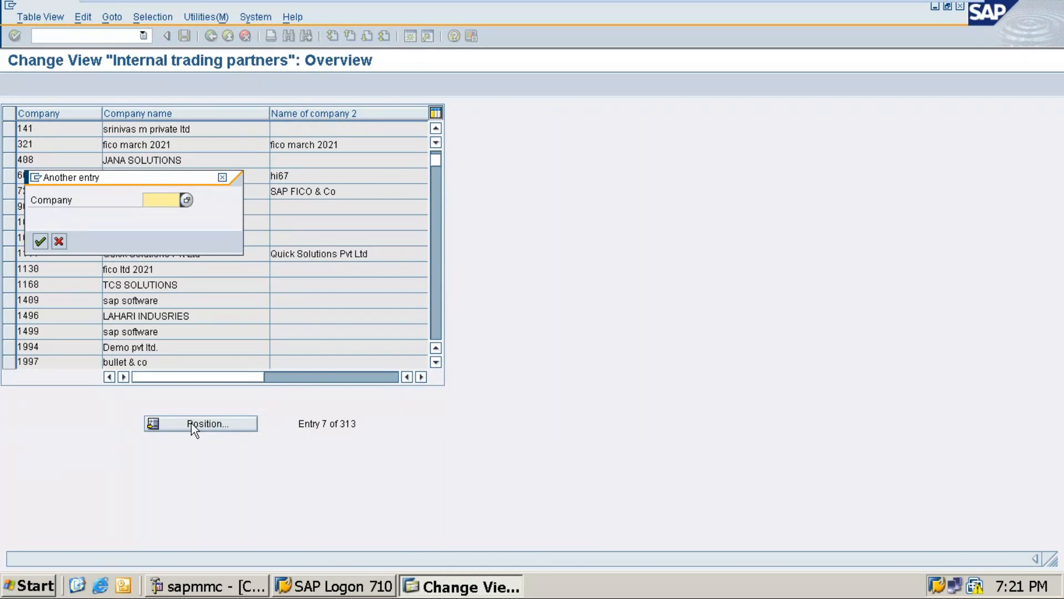
pyautogui.write('mt')
pyautogui.press('Return')
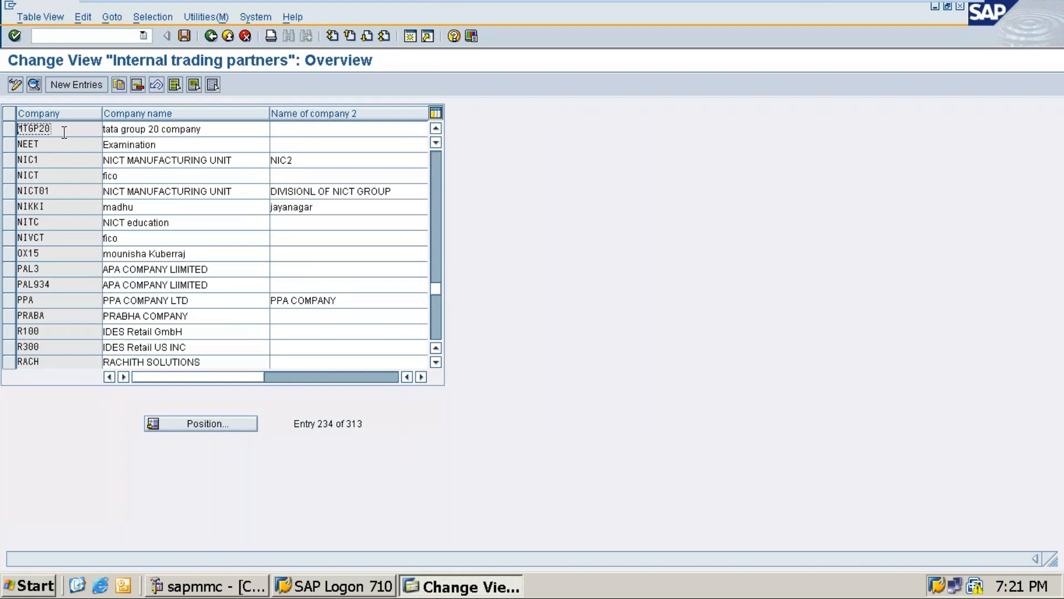
# Position the company list at KAT and start a new company entry
pyautogui.click(204, 427)
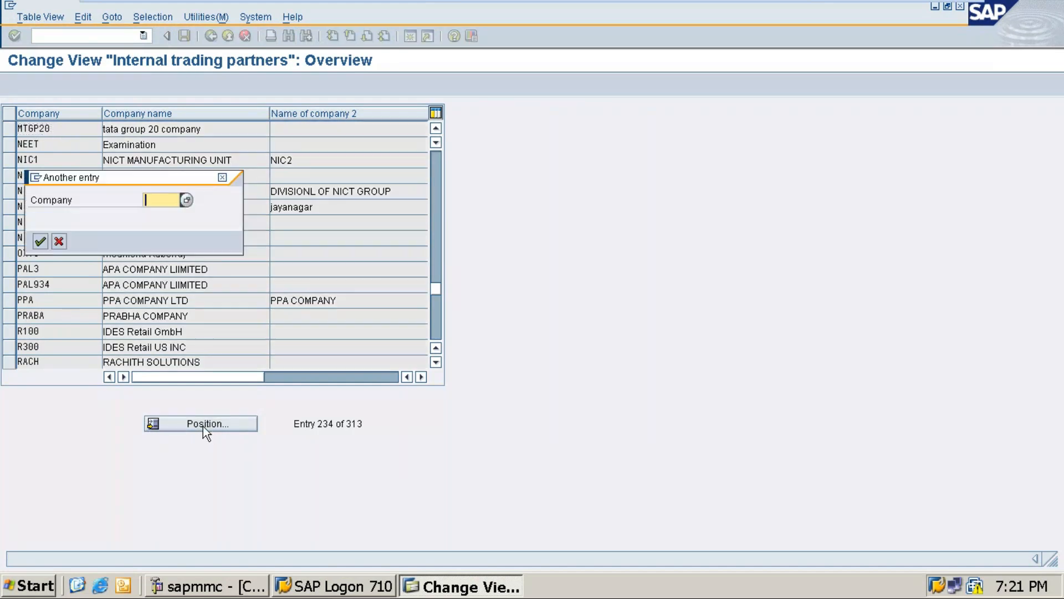
pyautogui.write('kat')
pyautogui.press('Return')
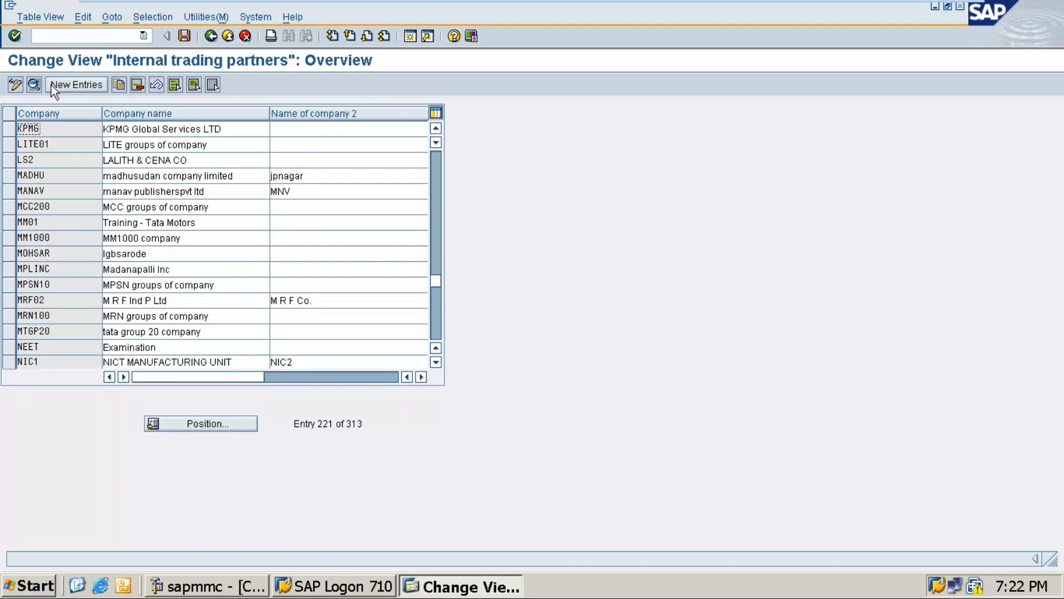
pyautogui.click(88, 84)
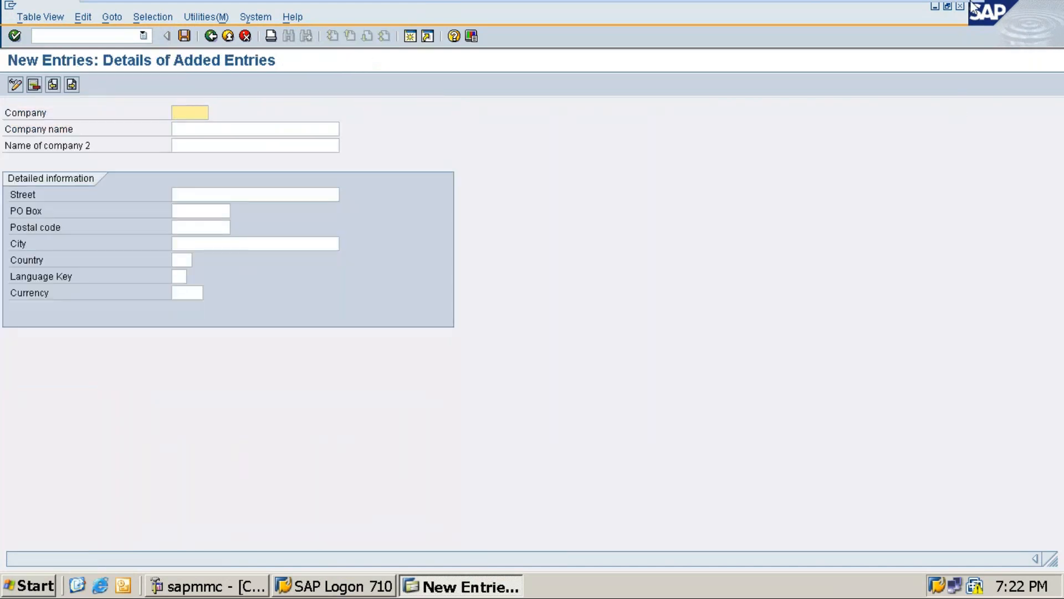
# Switch to the Word document and write "Company - ROYAL" below the numbered Company heading
pyautogui.click(924, 11)
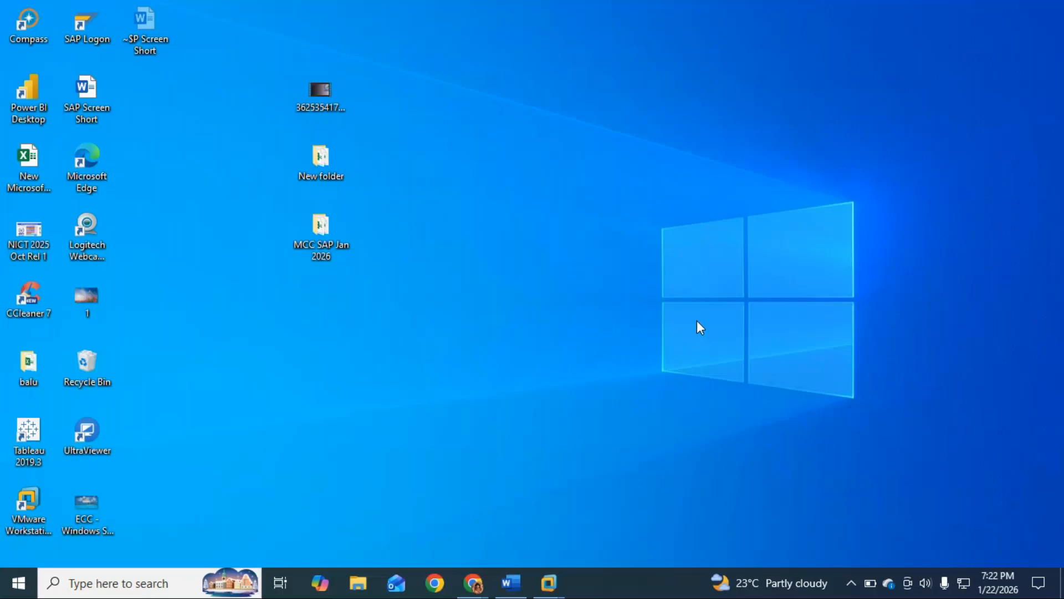
pyautogui.click(506, 583)
pyautogui.write('Company -')
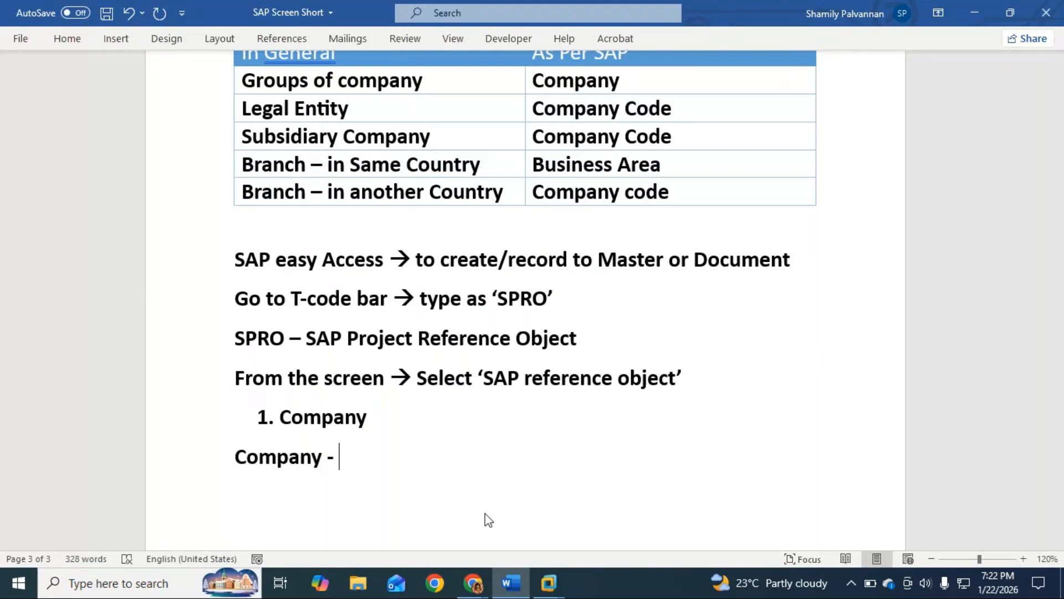
pyautogui.write('ROYAL')
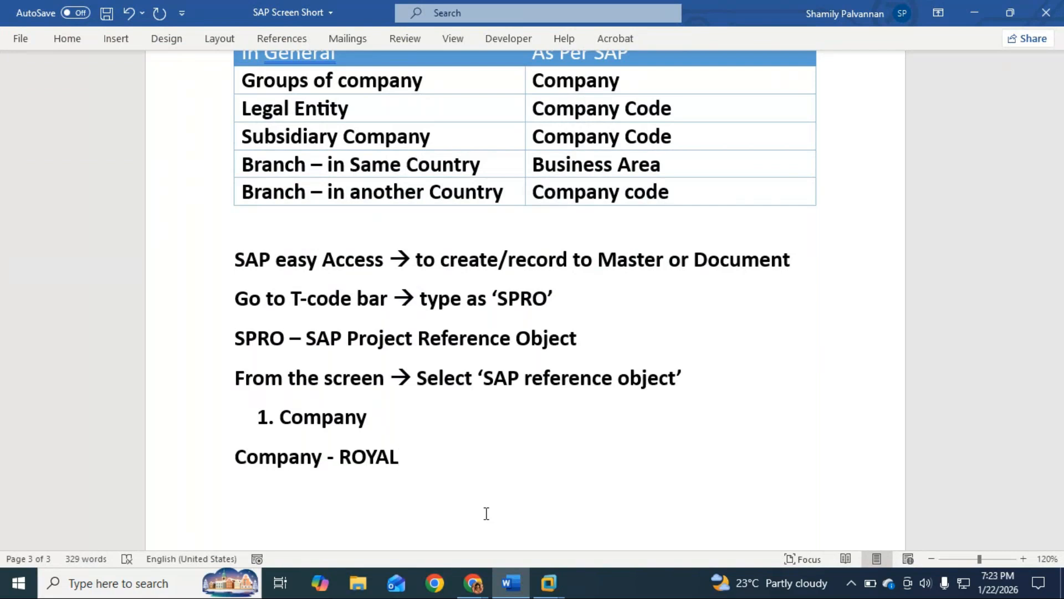
# Change the company name in the last line to "ROYAAL groups" and start a new line below it
pyautogui.hotkey('ctrl', 'Left')
pyautogui.click(418, 456)
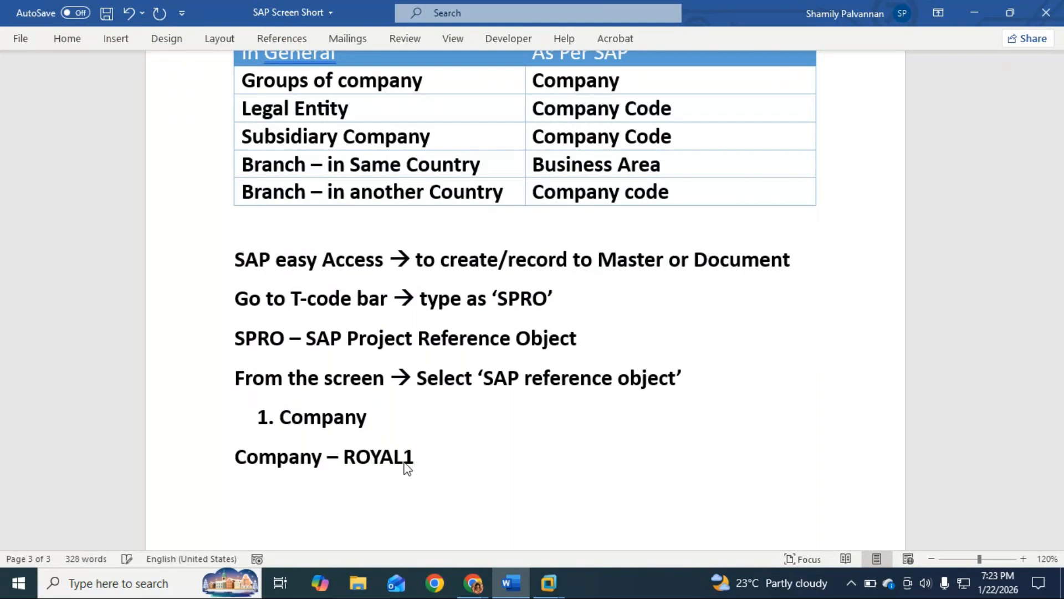
pyautogui.press('BackSpace')
pyautogui.press('BackSpace')
pyautogui.press('BackSpace')
pyautogui.write('AL')
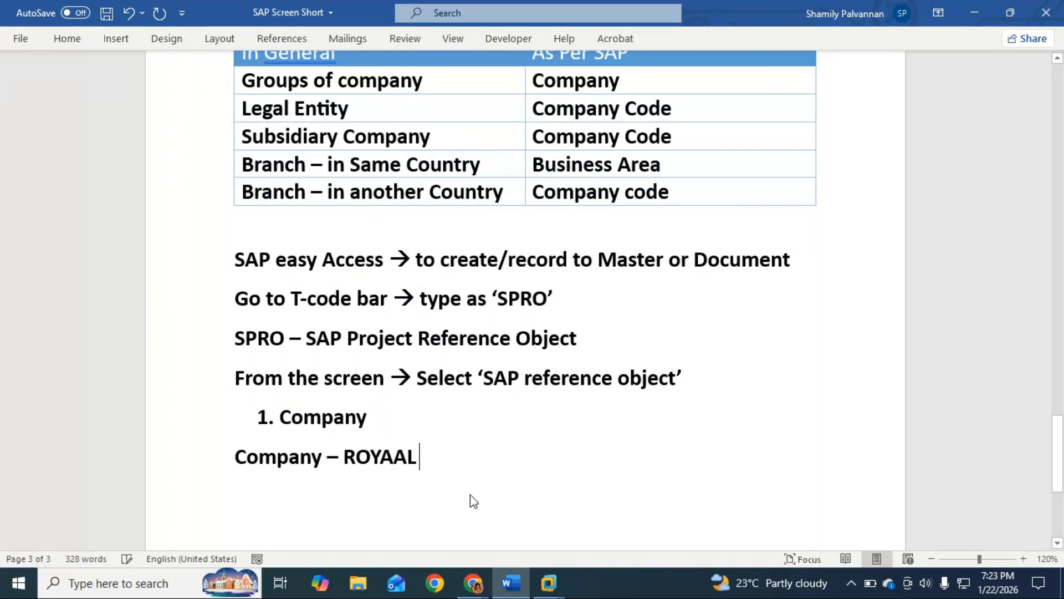
pyautogui.write(' groups')
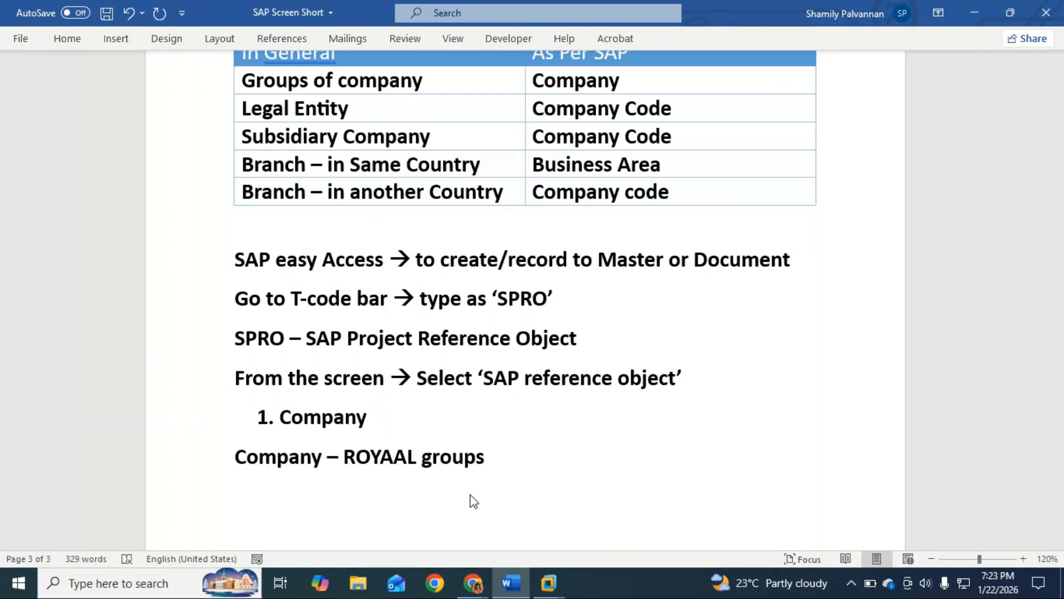
pyautogui.press('Return')
# Check the field labels of the new company entry in SAP, and relabel the Word line as "Company Name"
pyautogui.hotkey('alt', 'Tab')
pyautogui.hotkey('alt', 'Tab')
pyautogui.hotkey('alt', 'Tab')
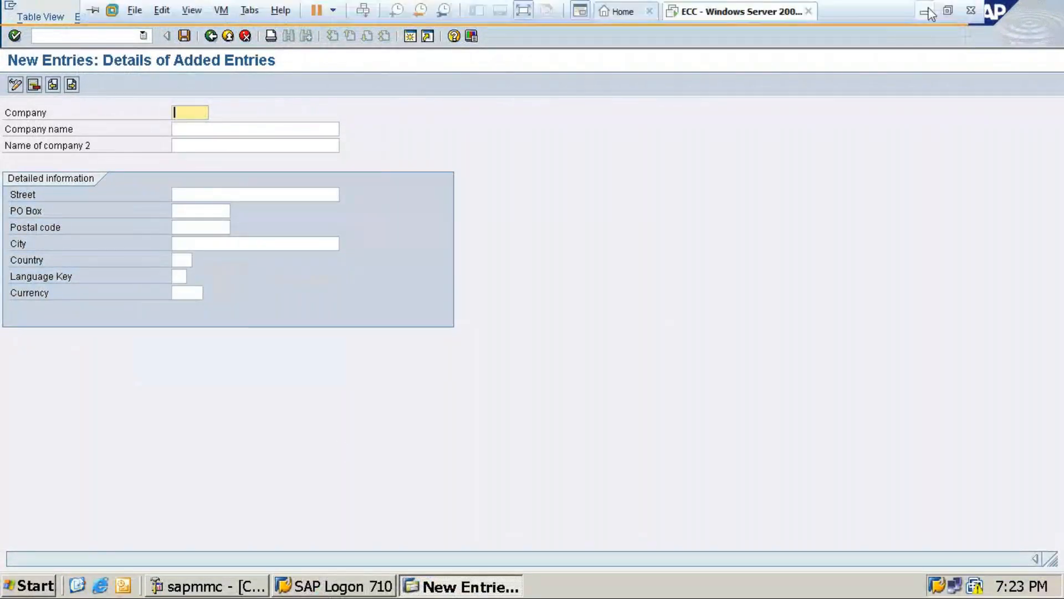
pyautogui.click(931, 14)
pyautogui.click(327, 457)
pyautogui.press('Delete')
pyautogui.write('Name– ROYAAL groups')
# Insert a new line above the Company Name line reading "Company – 6 Digits/"
pyautogui.click(389, 421)
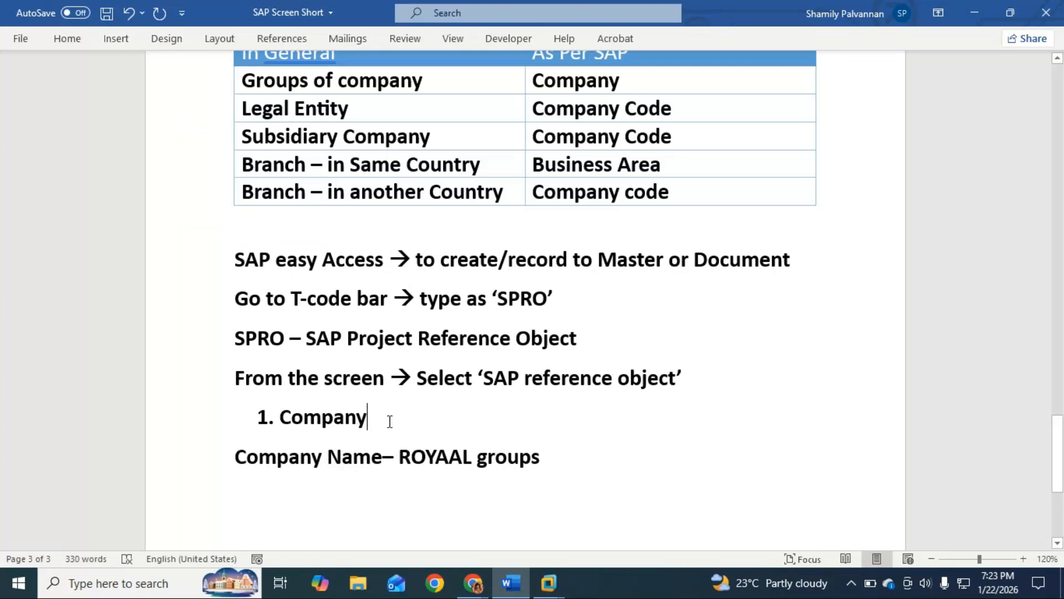
pyautogui.click(233, 461)
pyautogui.press('Return')
pyautogui.press('Up')
pyautogui.write('Coma y')
pyautogui.press('BackSpace')
pyautogui.press('BackSpace')
pyautogui.press('BackSpace')
pyautogui.write('pany - 6')
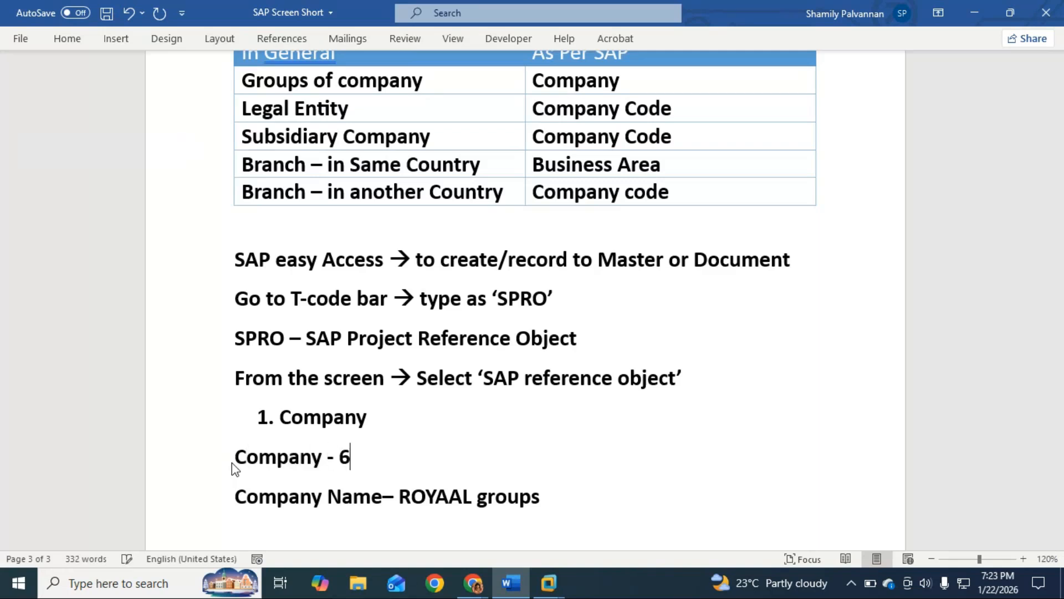
pyautogui.write(' Digits/')
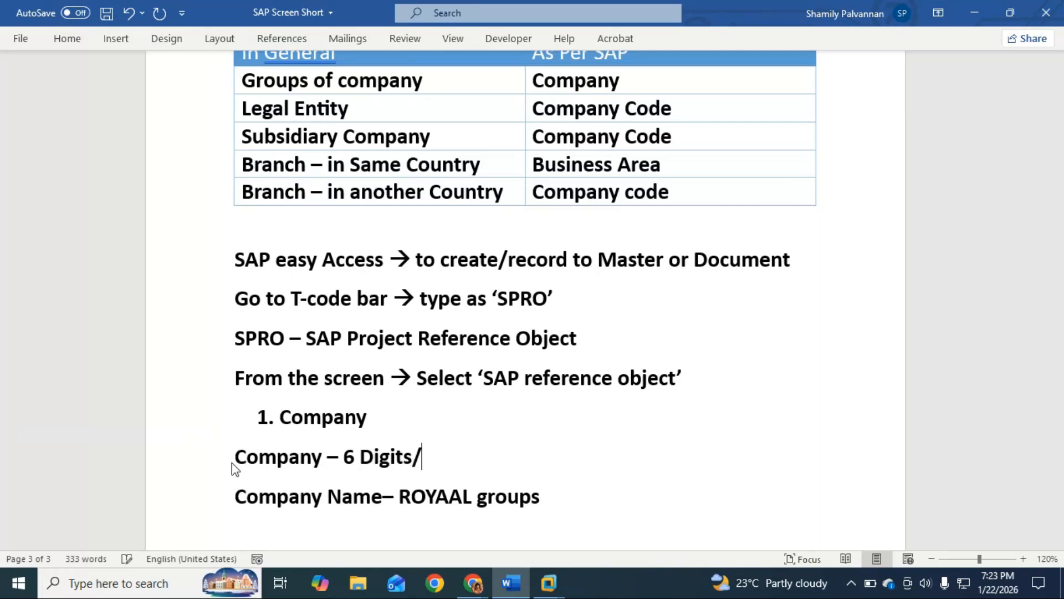
pyautogui.write('Alpha')
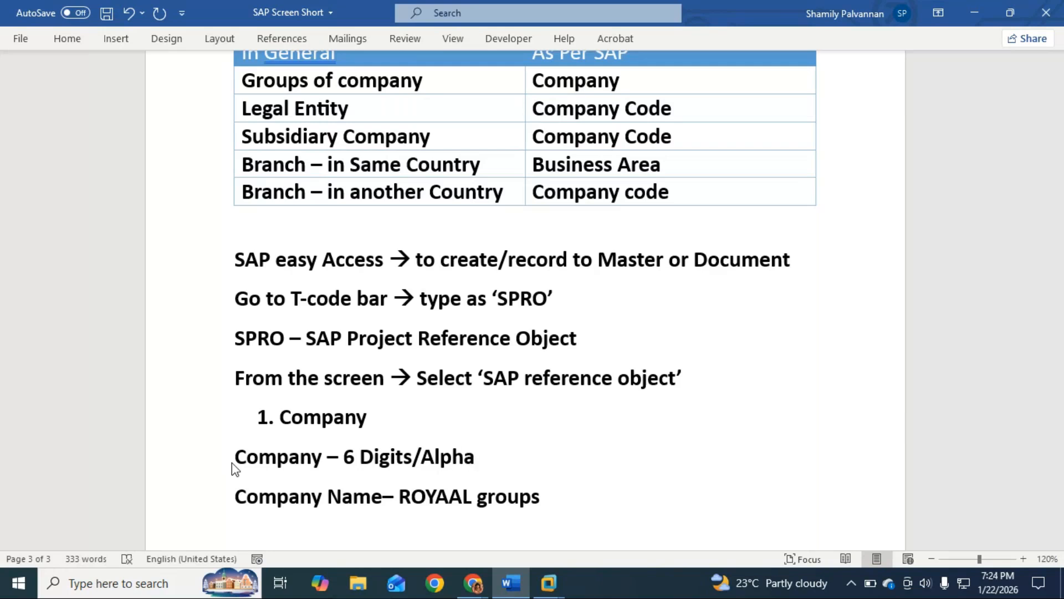
pyautogui.write('te')
# Add "Alphabate" after the slash in the "Company – 6 Digits/" line
pyautogui.press('BackSpace')
pyautogui.press('BackSpace')
pyautogui.write('bagte')
pyautogui.press('BackSpace')
pyautogui.press('BackSpace')
pyautogui.press('BackSpace')
# Append "/alpha-numeric" to the company format line and correct the misspelled word to "Alphabet"
pyautogui.press('BackSpace')
pyautogui.write('te')
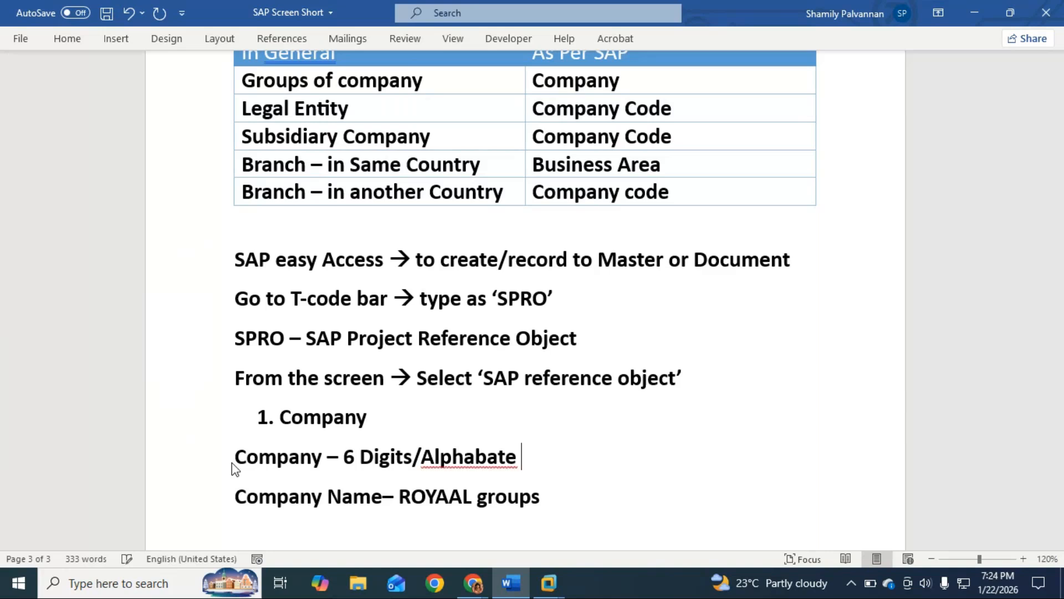
pyautogui.write('/')
pyautogui.write('alpg')
pyautogui.write('=h')
pyautogui.press('BackSpace')
pyautogui.press('BackSpace')
pyautogui.press('BackSpace')
pyautogui.write('ha-')
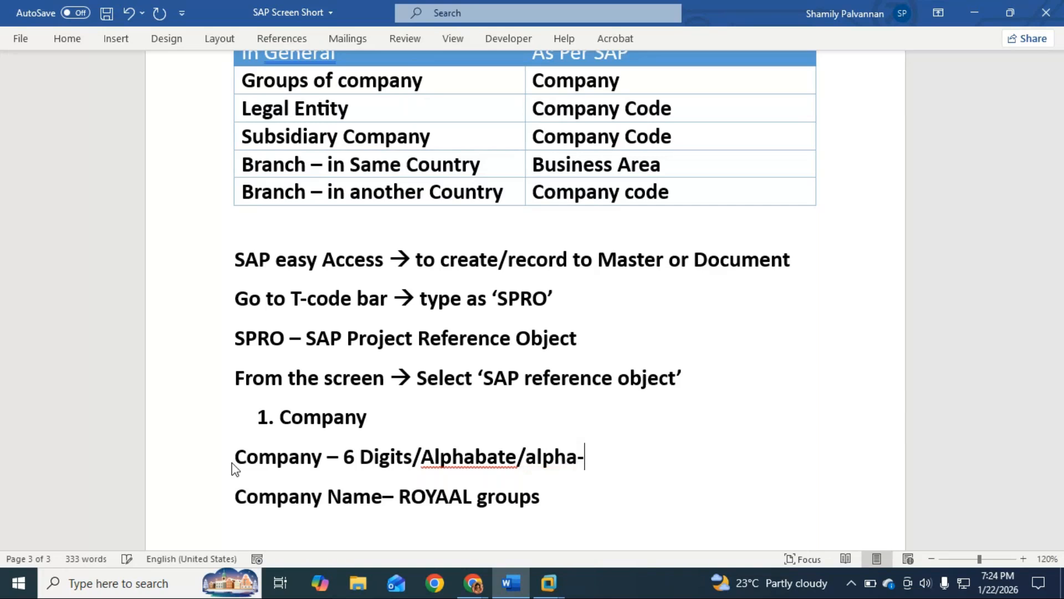
pyautogui.write('numeric')
pyautogui.rightClick(476, 458)
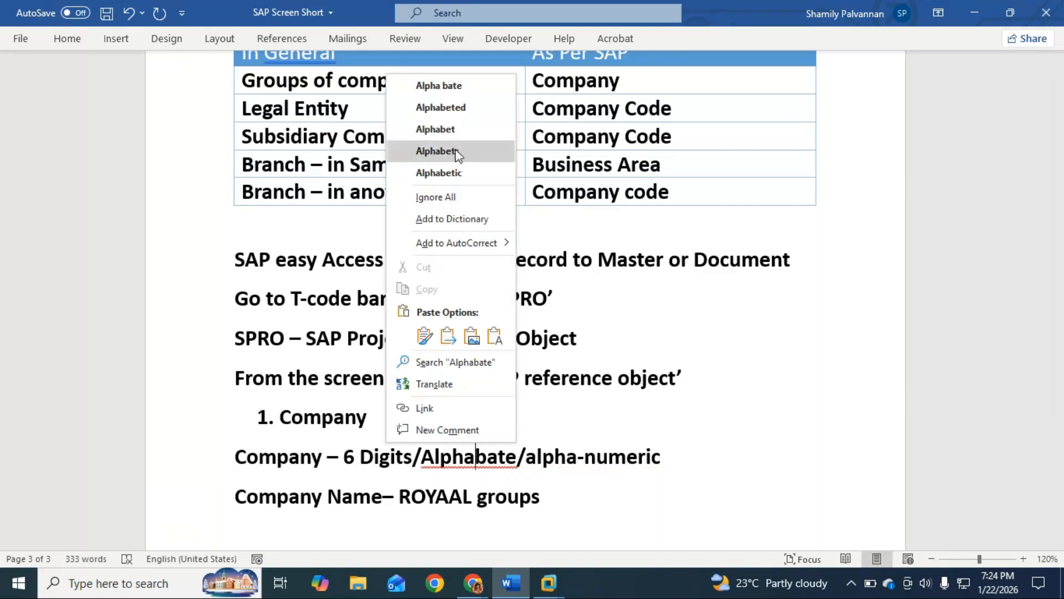
pyautogui.click(456, 131)
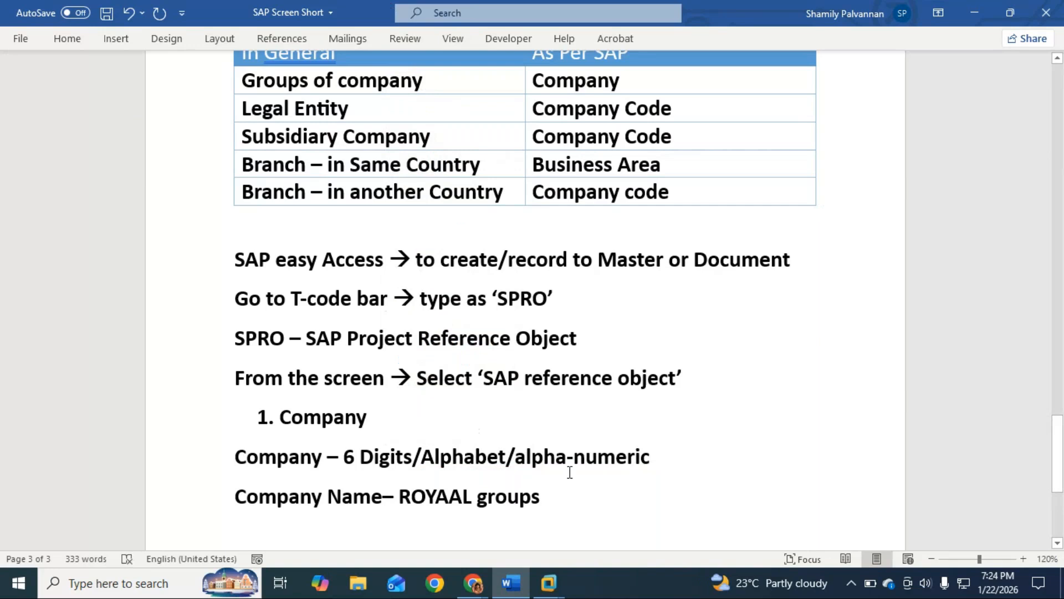
# Highlight ROYAAL in the Company Name line, and return to the new company entry in the SAP virtual machine
pyautogui.moveTo(405, 495); pyautogui.dragTo(468, 496)
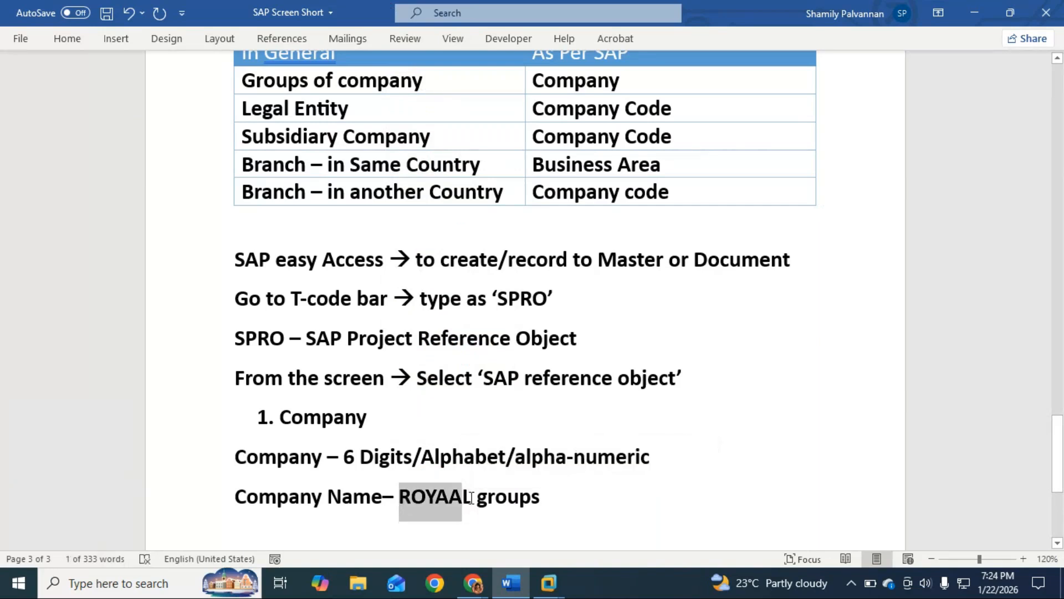
pyautogui.click(471, 497)
pyautogui.click(567, 498)
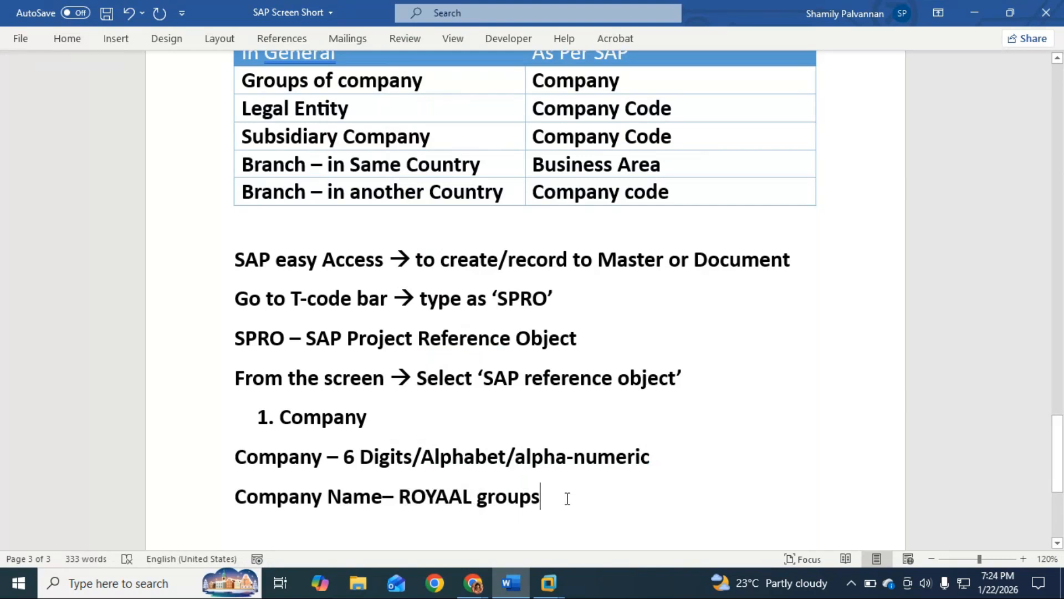
pyautogui.press('alt')
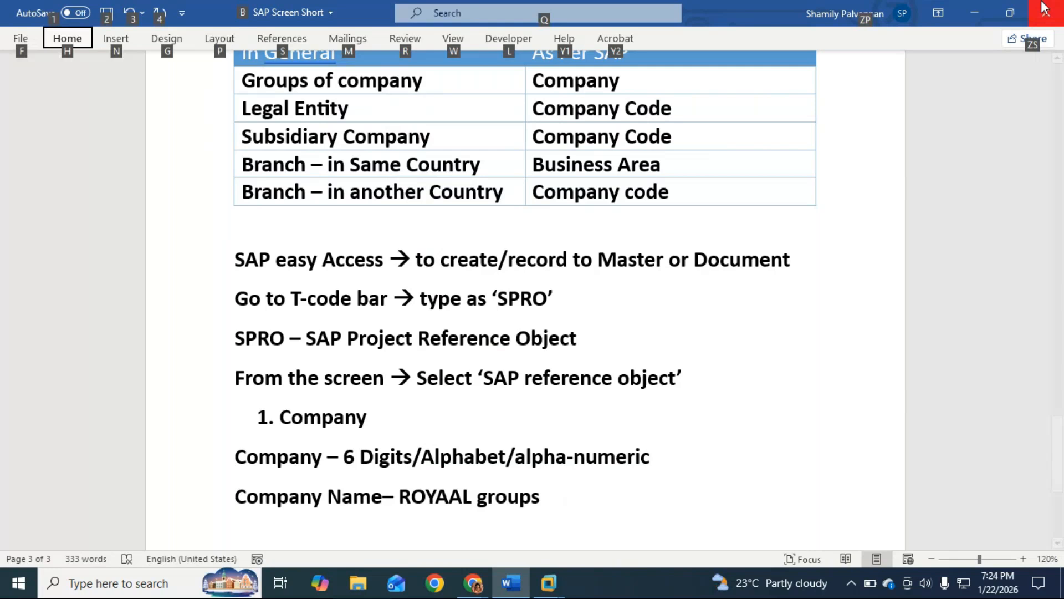
pyautogui.click(980, 11)
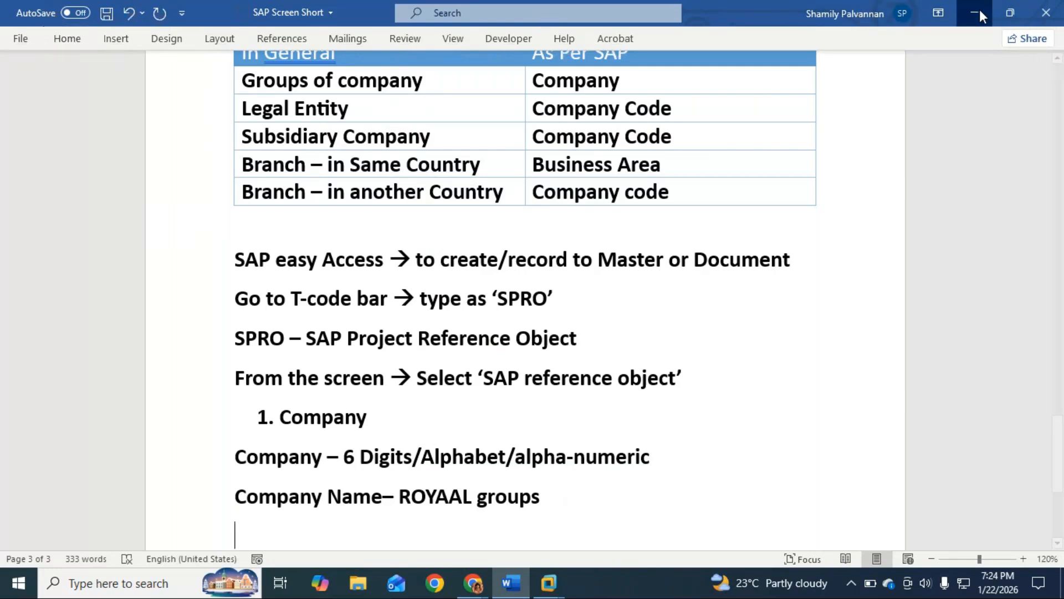
pyautogui.moveTo(544, 586)
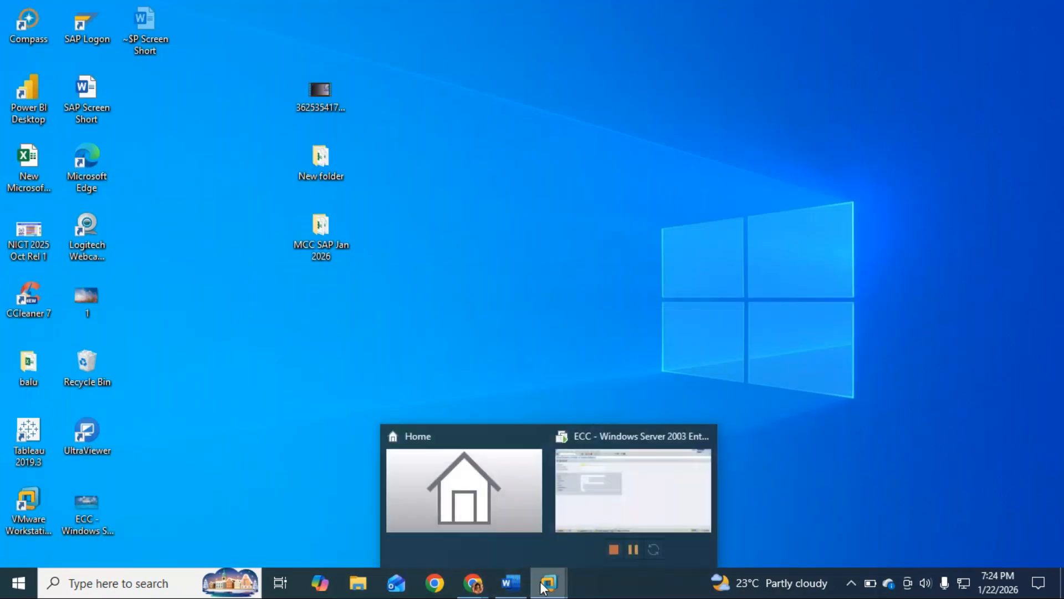
pyautogui.click(613, 522)
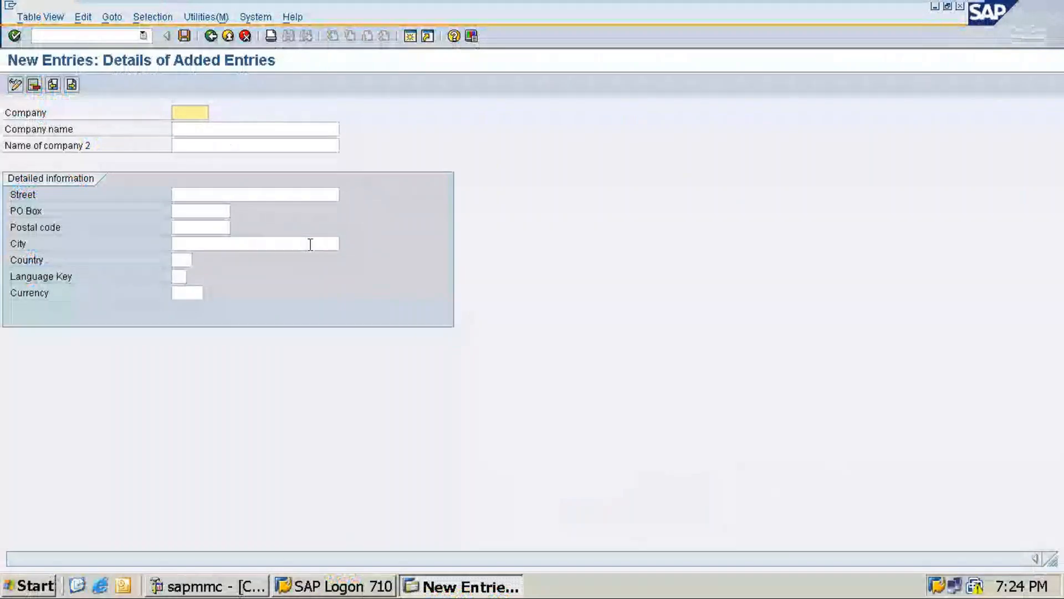
# Enter ROYAAL as the company ID of the new entry
pyautogui.write('R0')
pyautogui.write('YAAL')
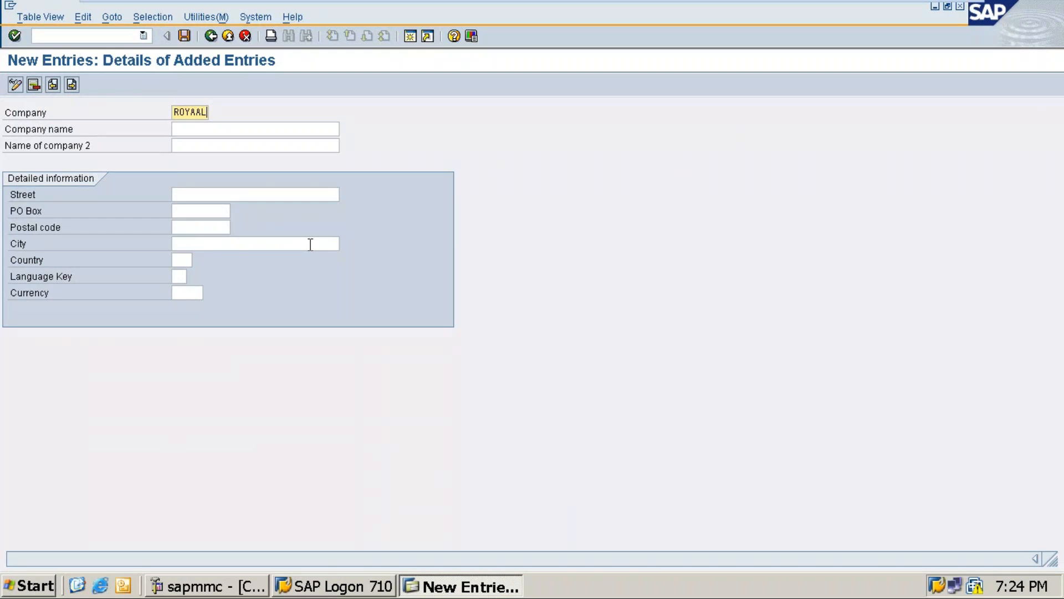
pyautogui.press('Tab')
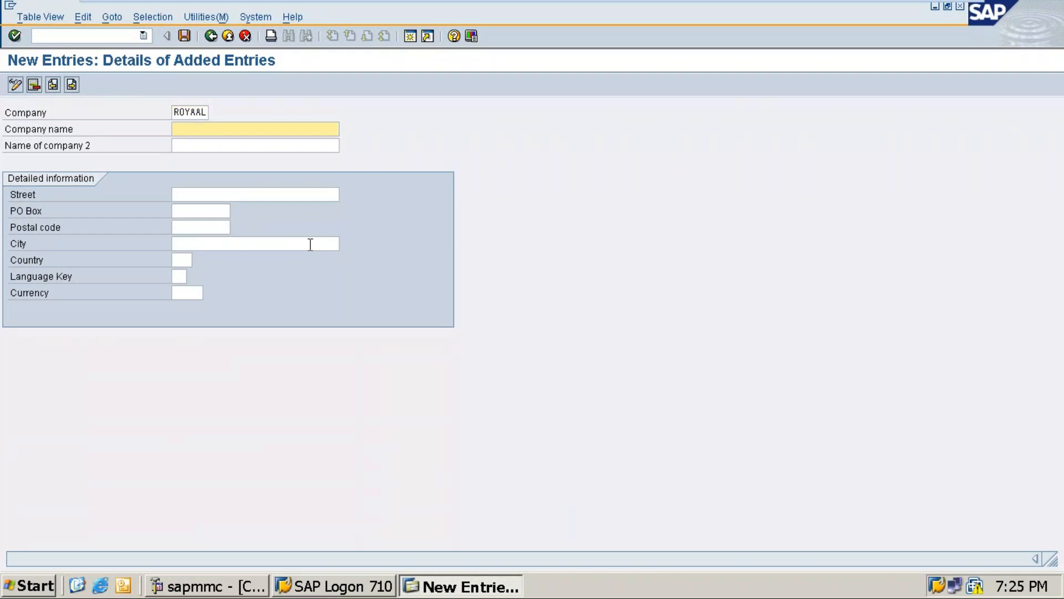
# Set the company name to "Royal Groups of comany"
pyautogui.write('Roya')
pyautogui.write('l ')
pyautogui.write('Grou')
pyautogui.write('ps of')
pyautogui.write(' coman')
pyautogui.write('n')
pyautogui.press('BackSpace')
pyautogui.press('BackSpace')
pyautogui.write('ny')
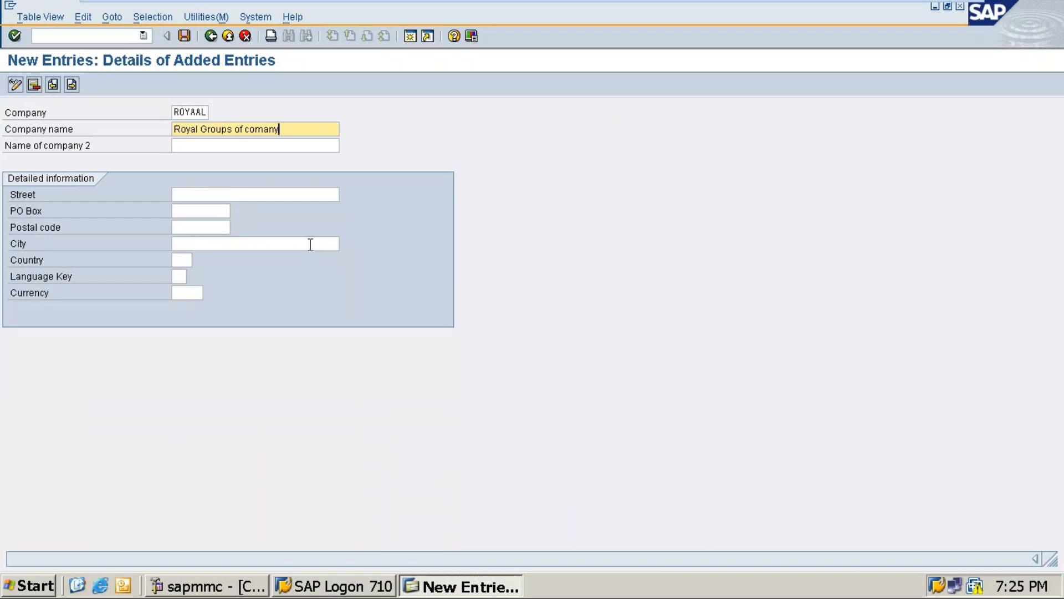
# Fill in the company's street address and PO box in the detailed information of the new entry
pyautogui.click(204, 147)
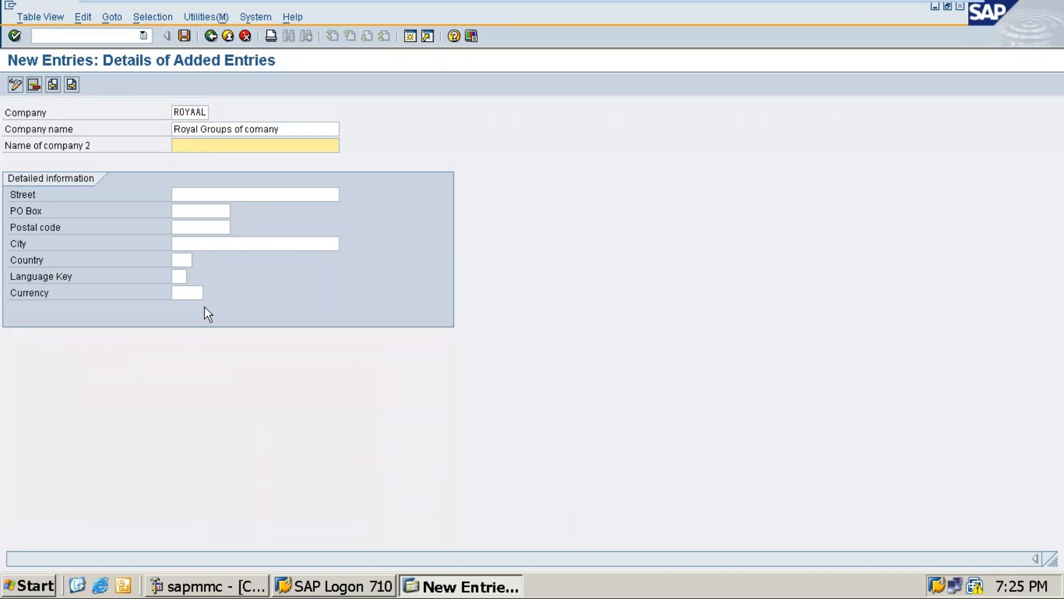
pyautogui.press('Tab')
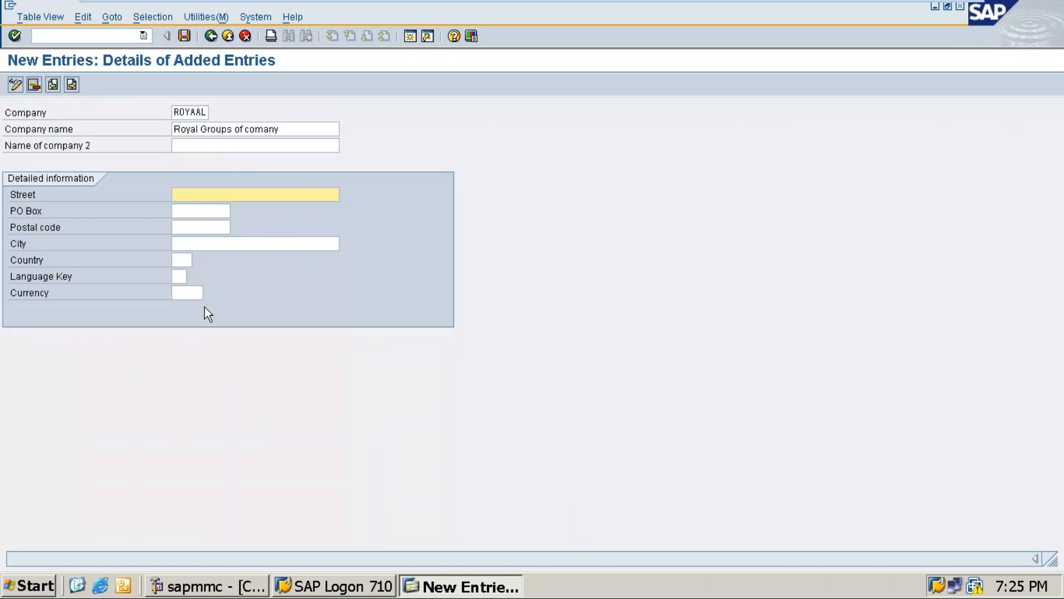
pyautogui.write('4th')
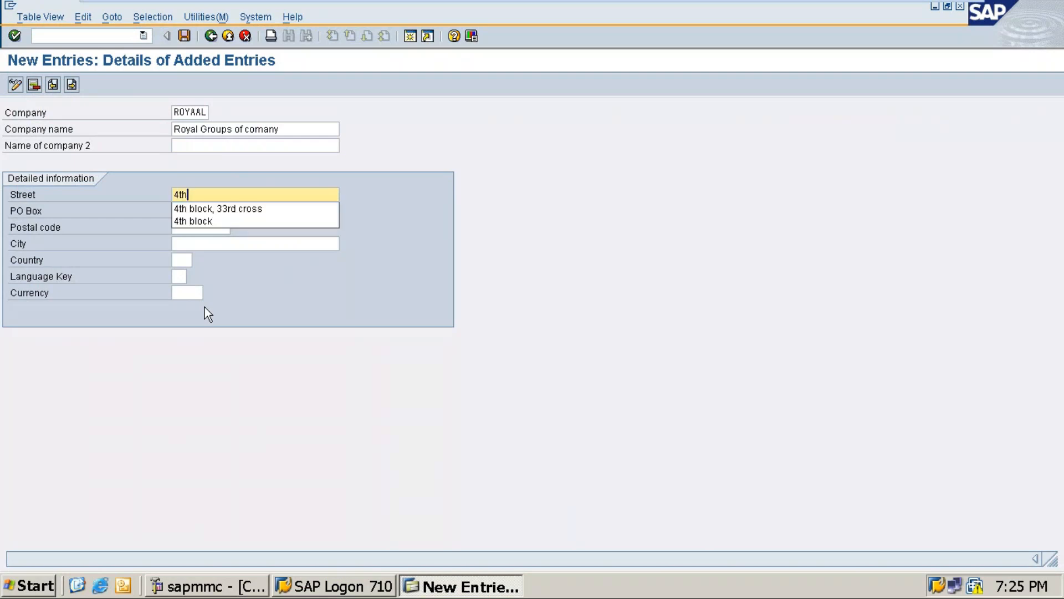
pyautogui.press('Down')
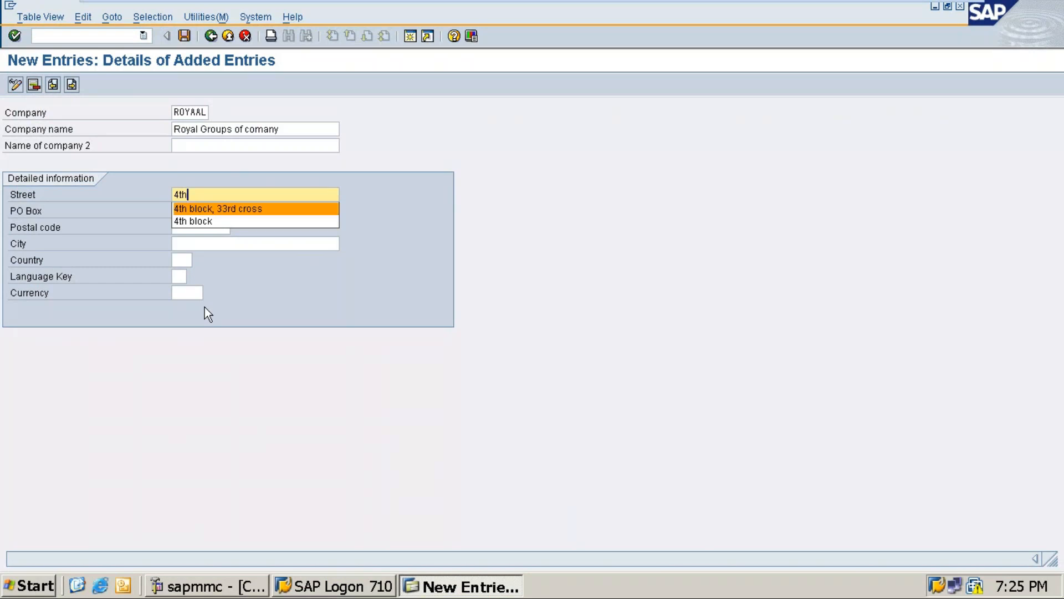
pyautogui.press('Tab')
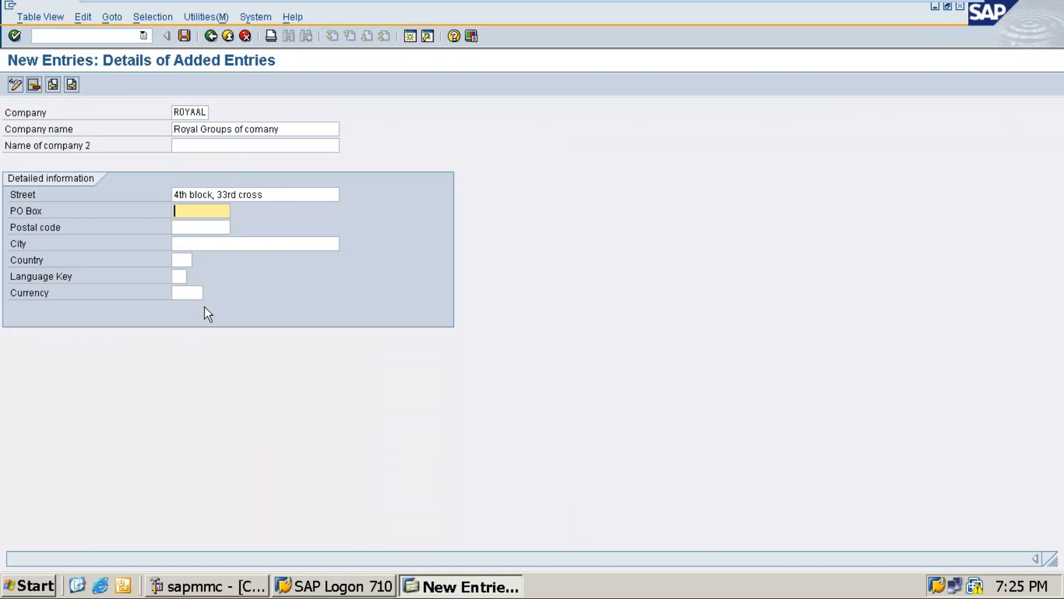
pyautogui.write('PO')
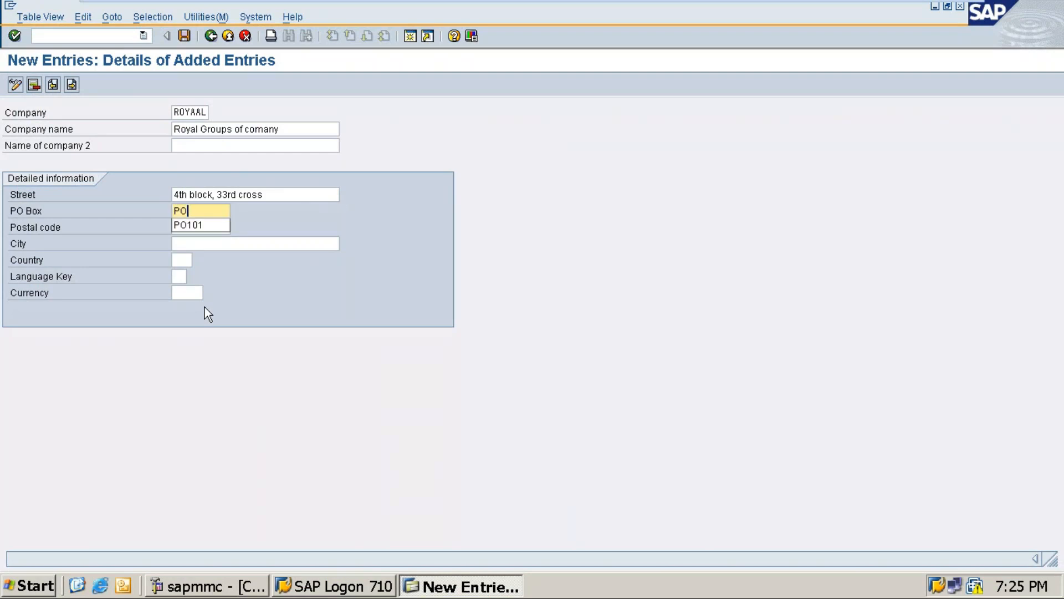
pyautogui.write('500')
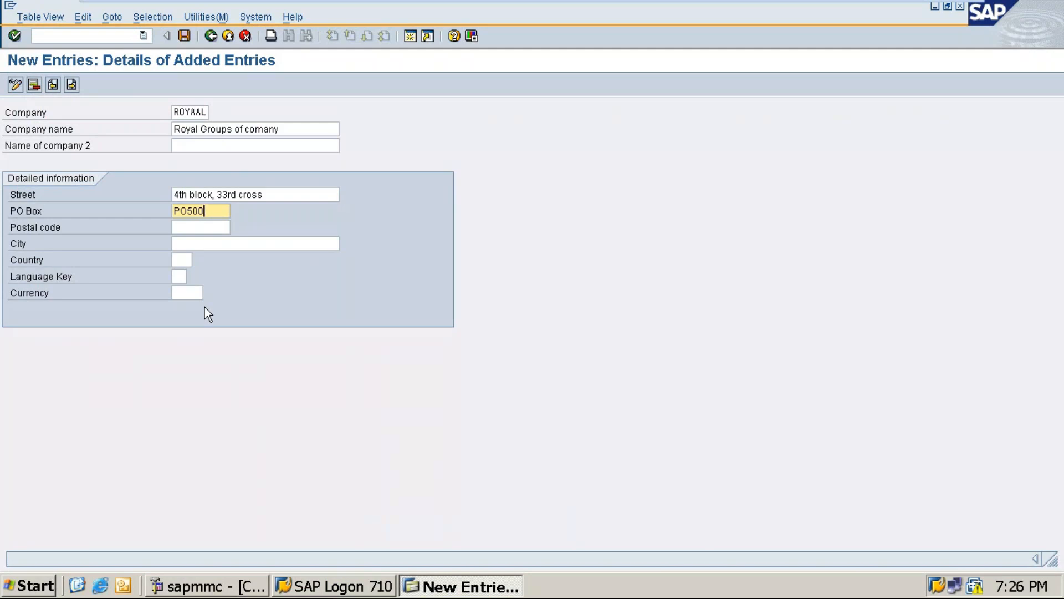
# Fill in the postal code and city of the company's address
pyautogui.press('Tab')
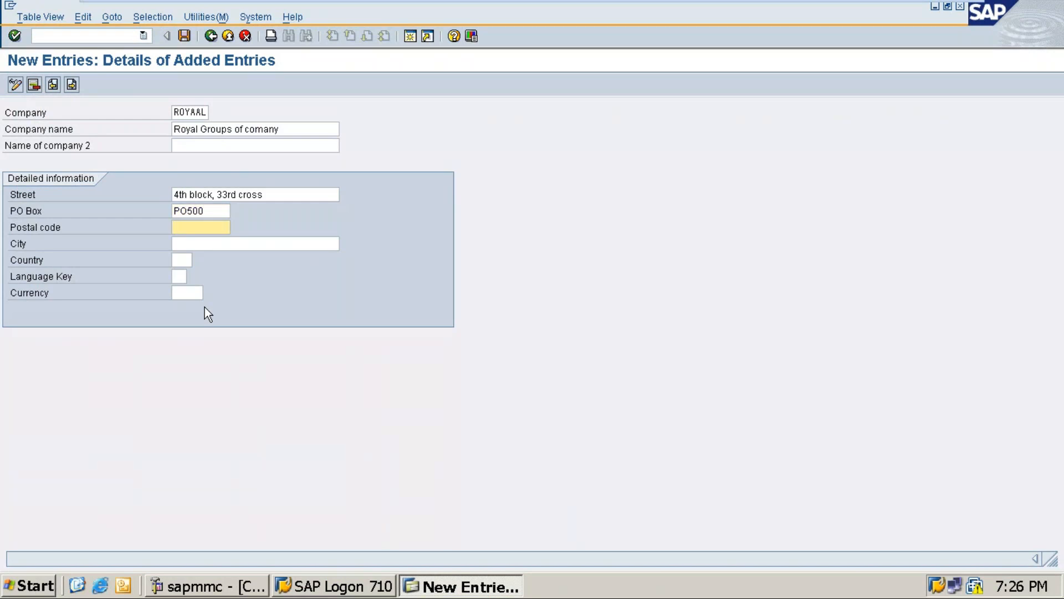
pyautogui.write('56')
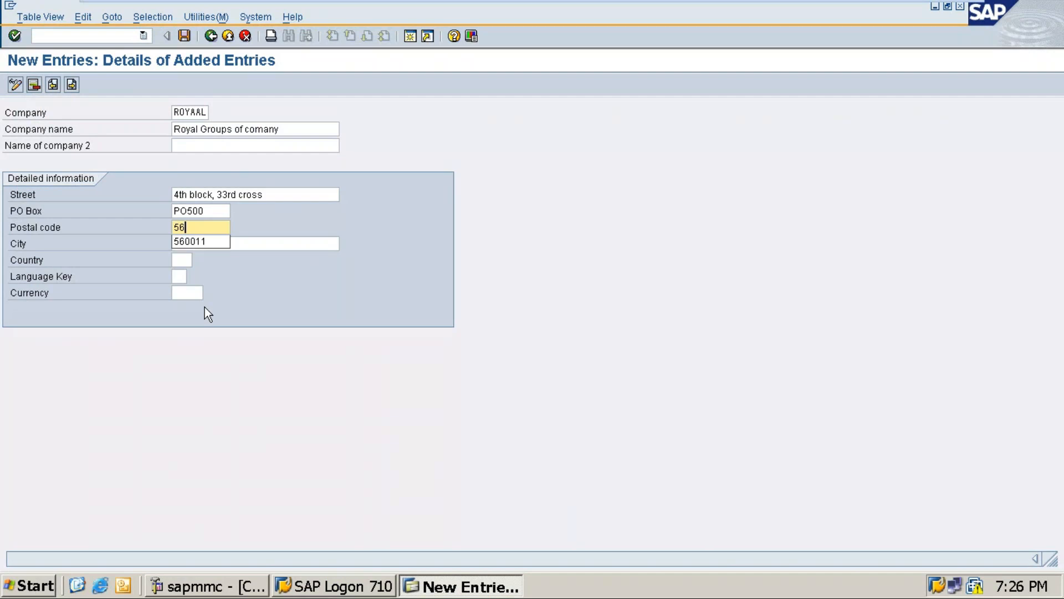
pyautogui.write('0011')
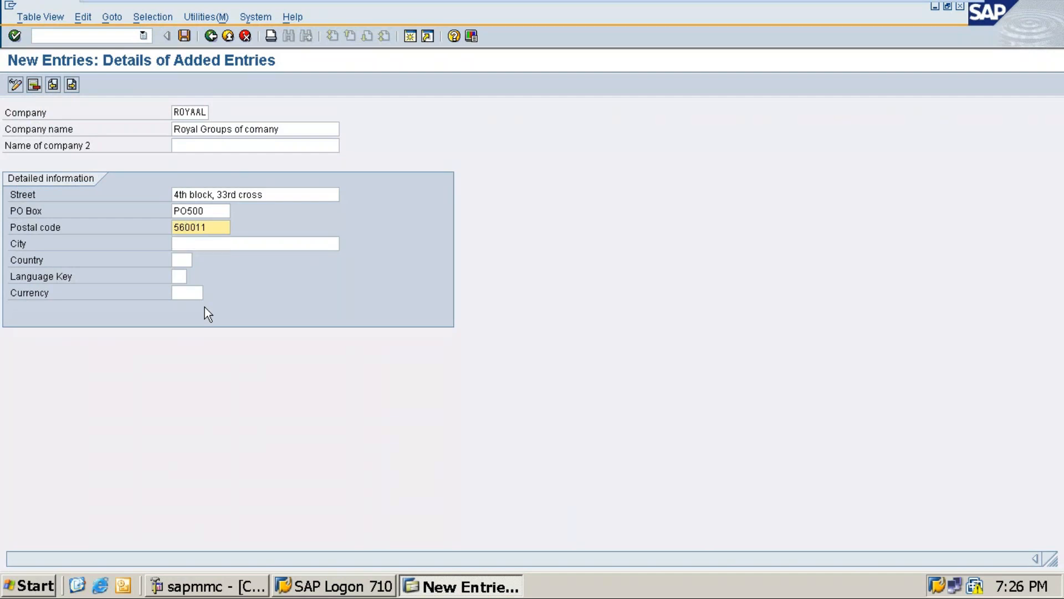
pyautogui.press('Tab')
pyautogui.write('Be')
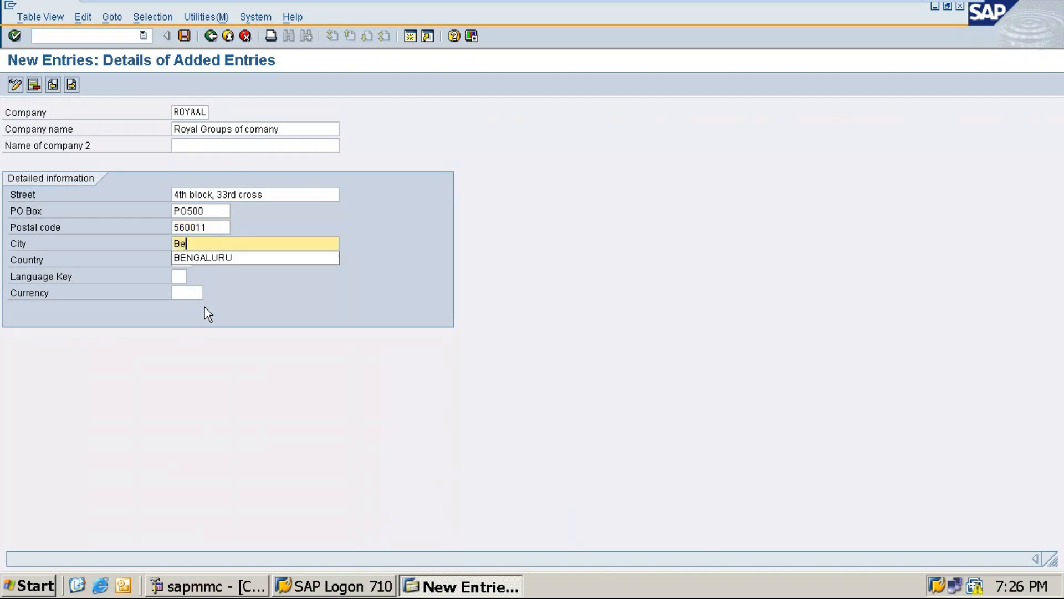
pyautogui.press('Down')
pyautogui.press('Return')
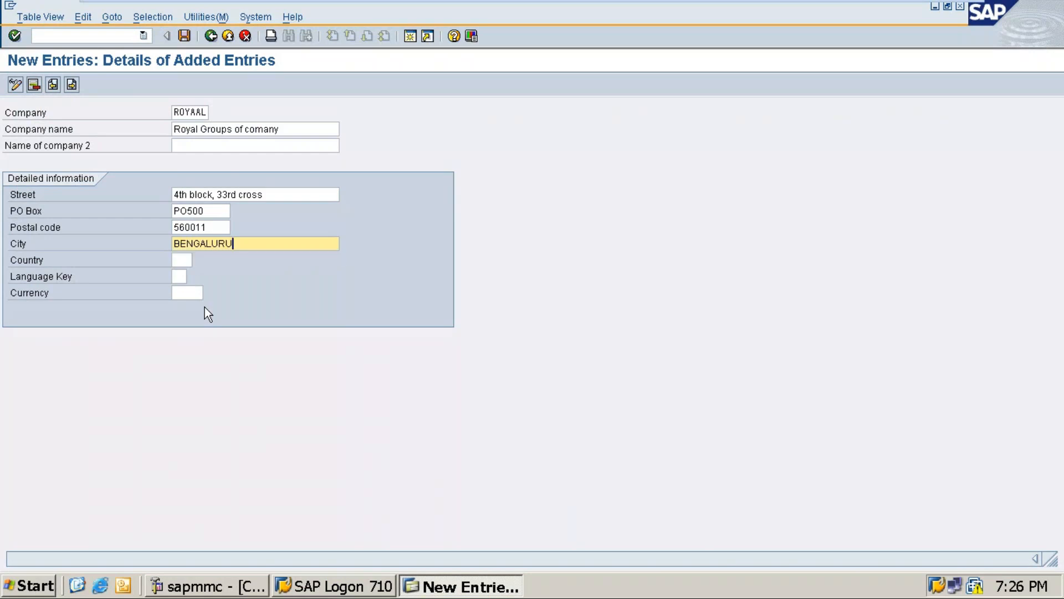
# Set the company's country to IN (India) from the list of possible country values
pyautogui.click(186, 260)
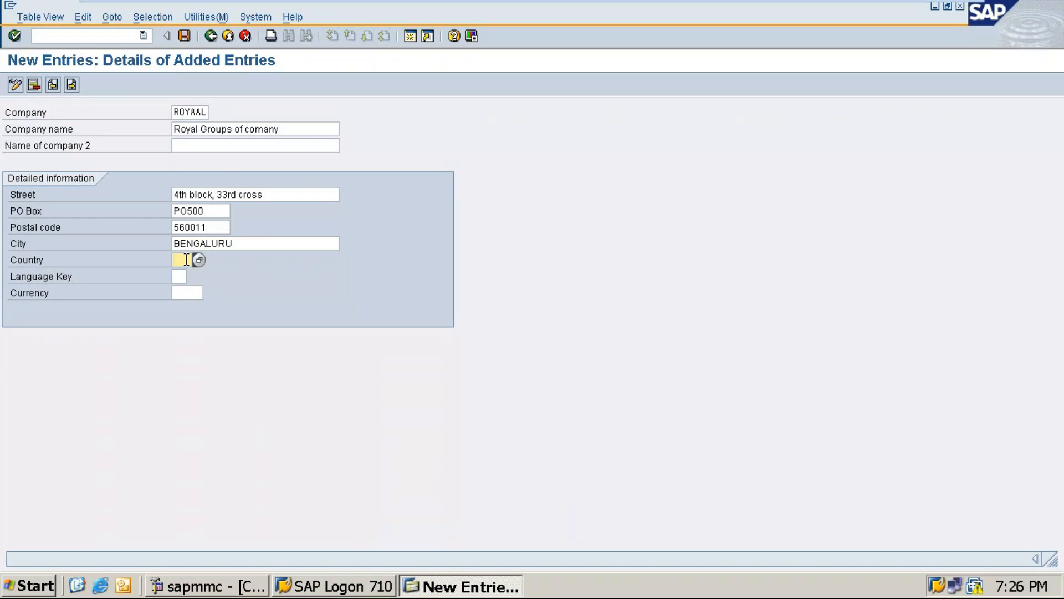
pyautogui.write('in')
pyautogui.press('BackSpace')
pyautogui.press('BackSpace')
pyautogui.click(199, 260)
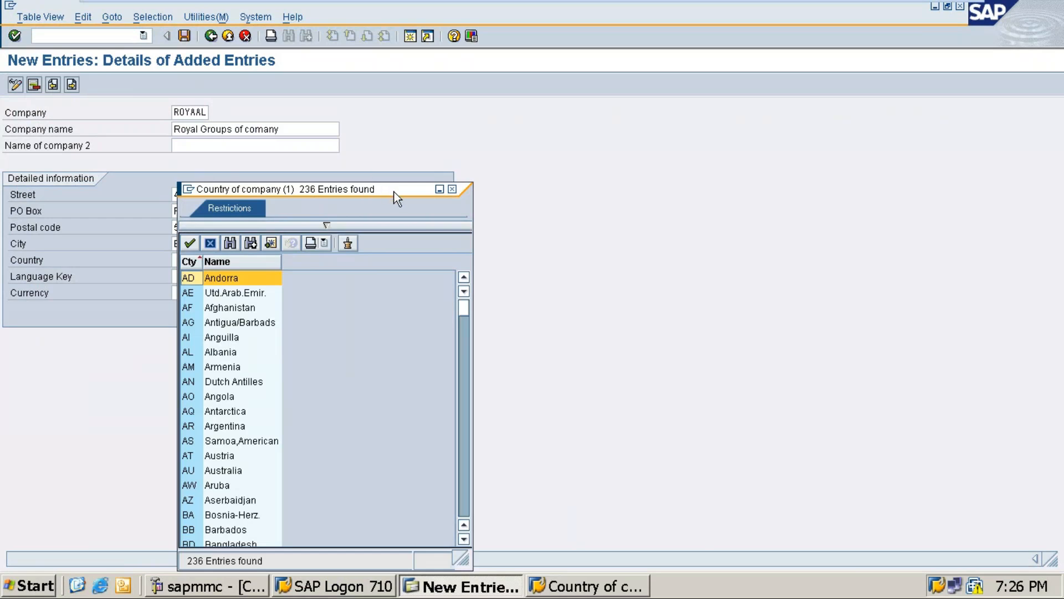
pyautogui.moveTo(393, 191); pyautogui.dragTo(547, 101)
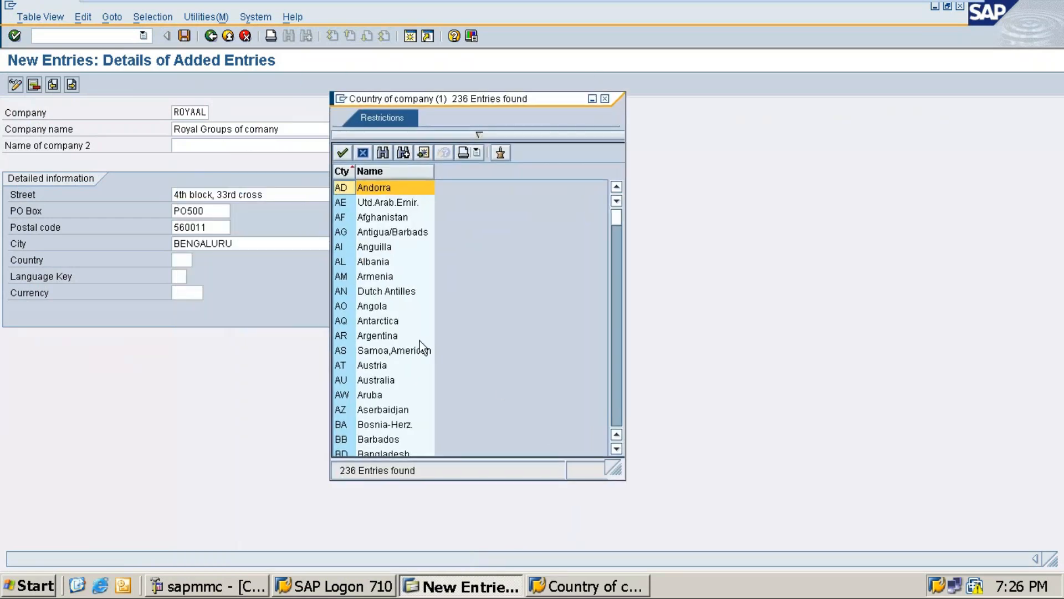
pyautogui.scroll(-8, 420, 340)
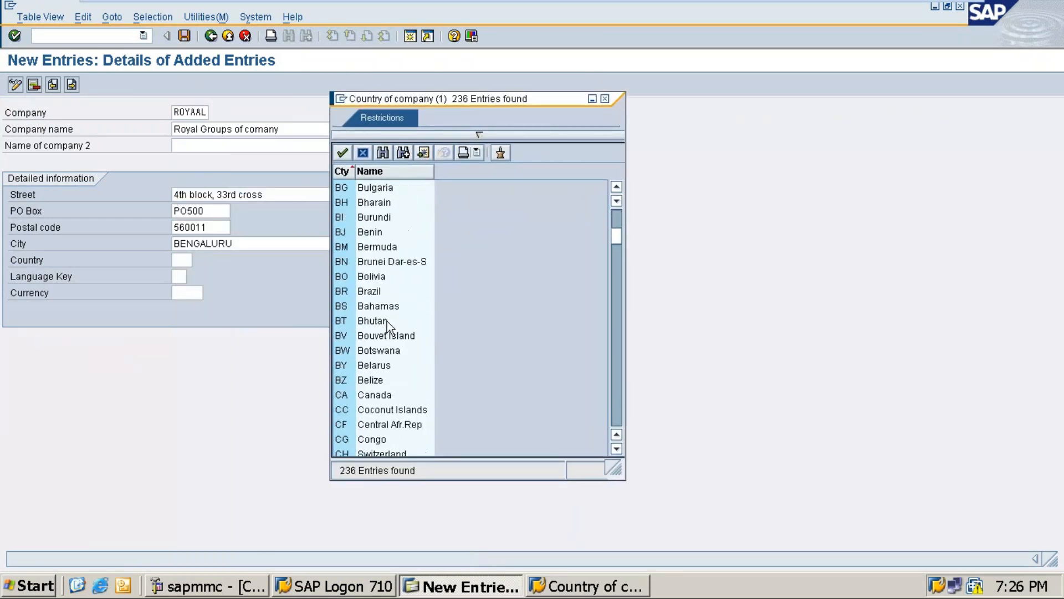
pyautogui.scroll(-6, 388, 326)
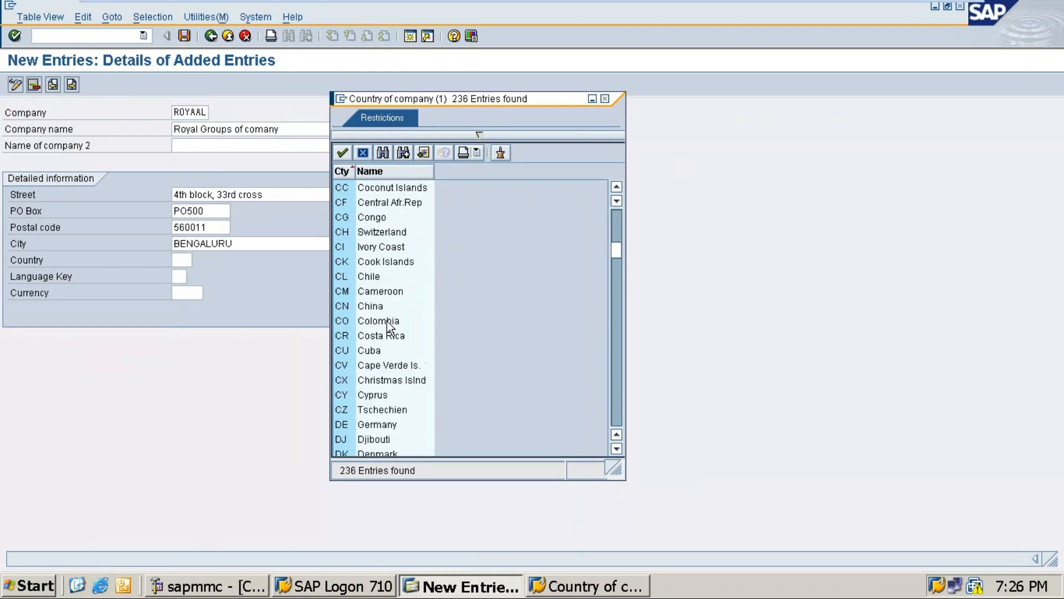
pyautogui.scroll(-8, 387, 321)
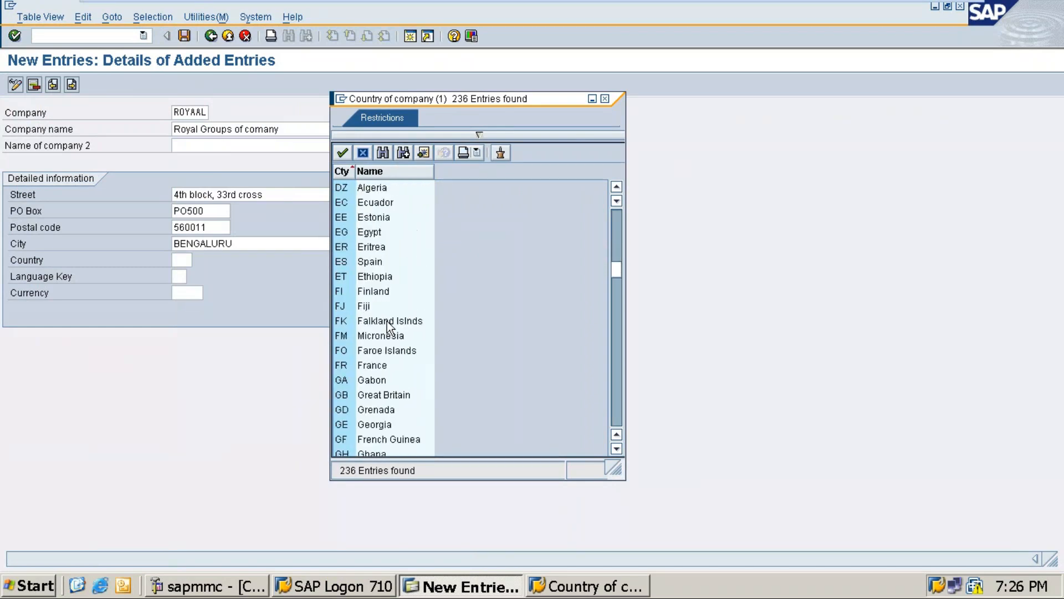
pyautogui.scroll(-7, 387, 321)
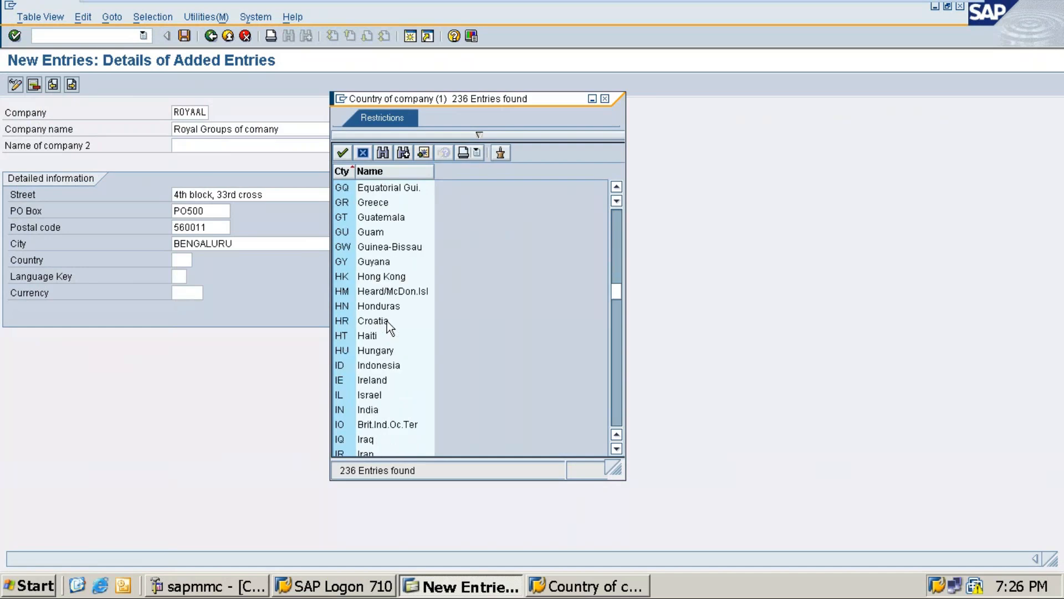
pyautogui.scroll(-1, 387, 321)
pyautogui.click(369, 367)
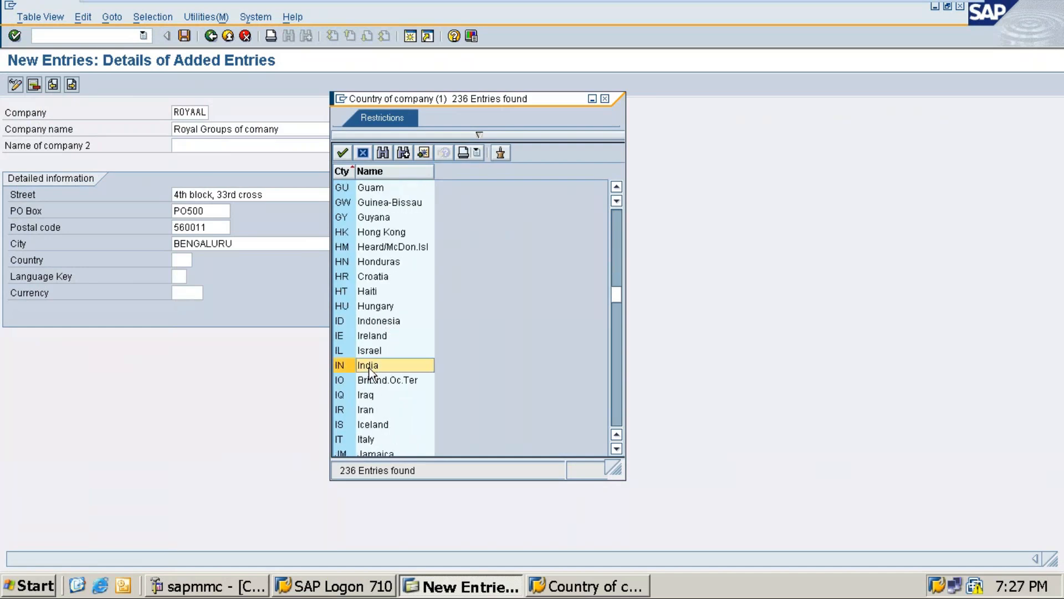
pyautogui.doubleClick(369, 367)
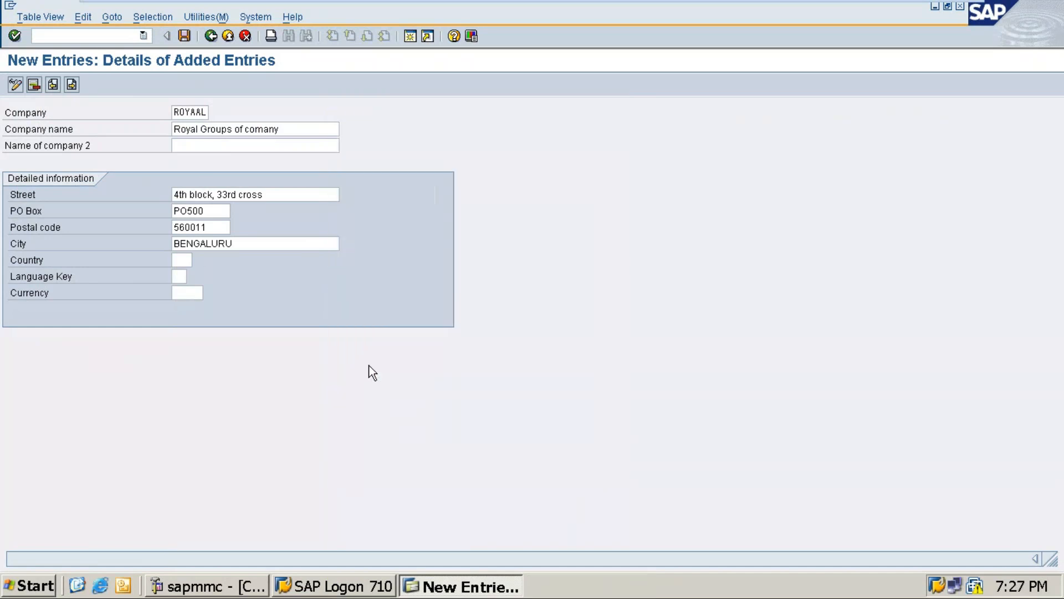
pyautogui.click(186, 279)
pyautogui.press('Tab')
pyautogui.click(180, 276)
pyautogui.click(193, 277)
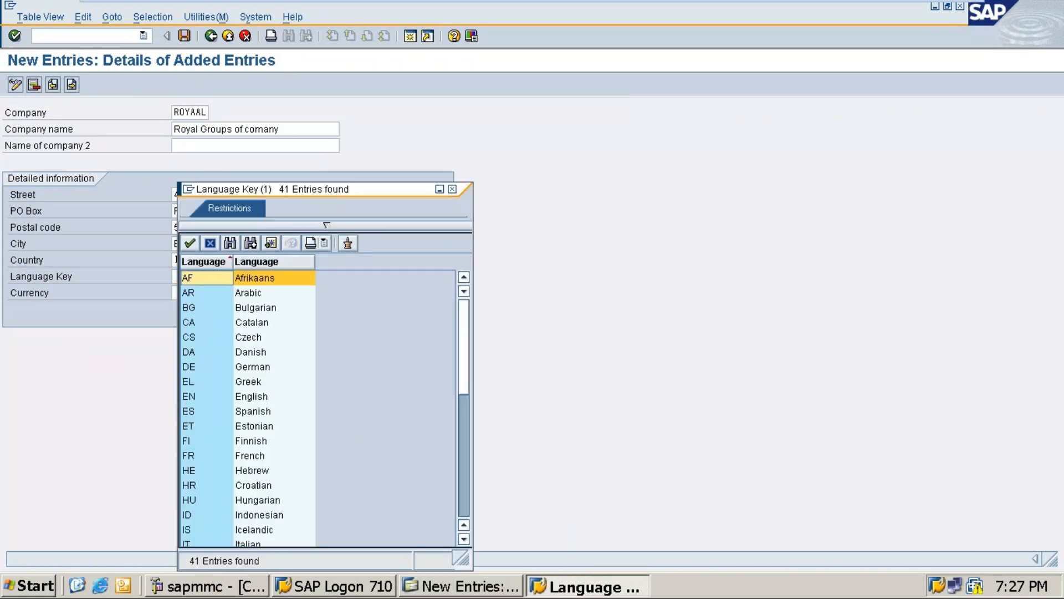
pyautogui.click(455, 189)
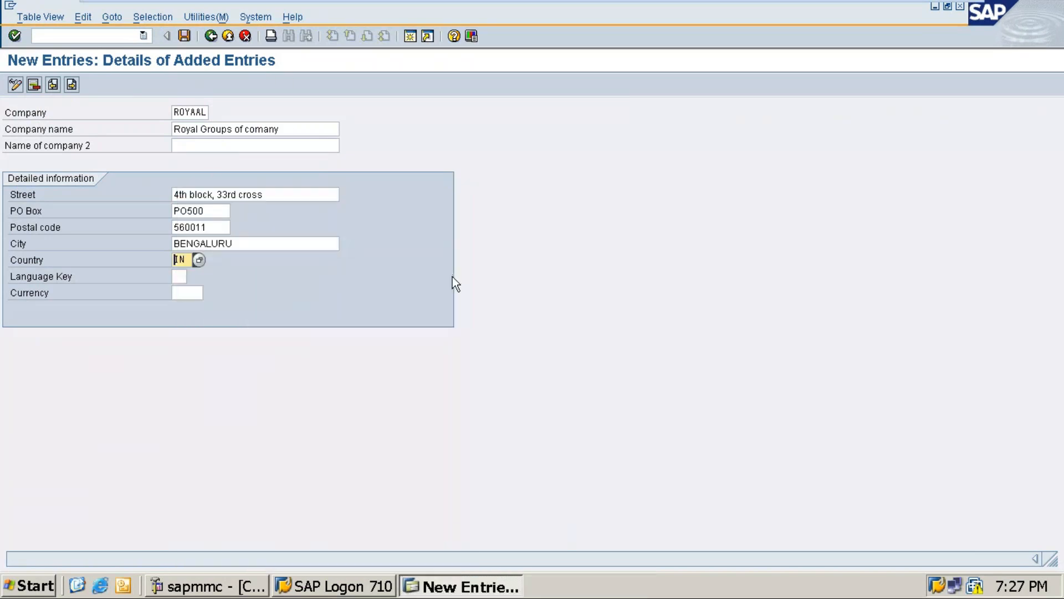
pyautogui.press('F4')
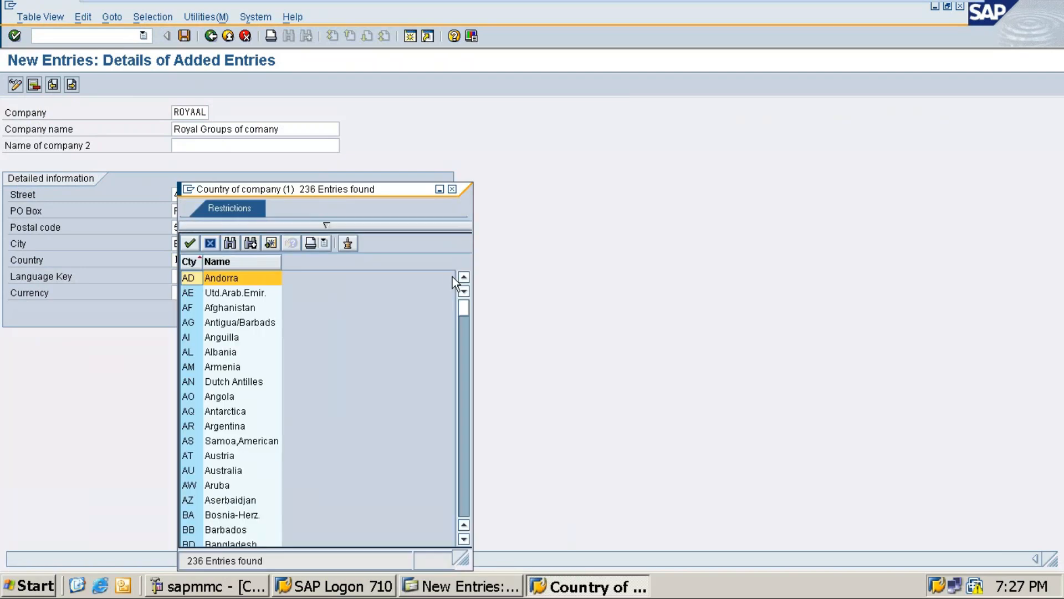
pyautogui.click(453, 189)
# Set the company's language key to EN (English) from the list of possible languages
pyautogui.click(176, 277)
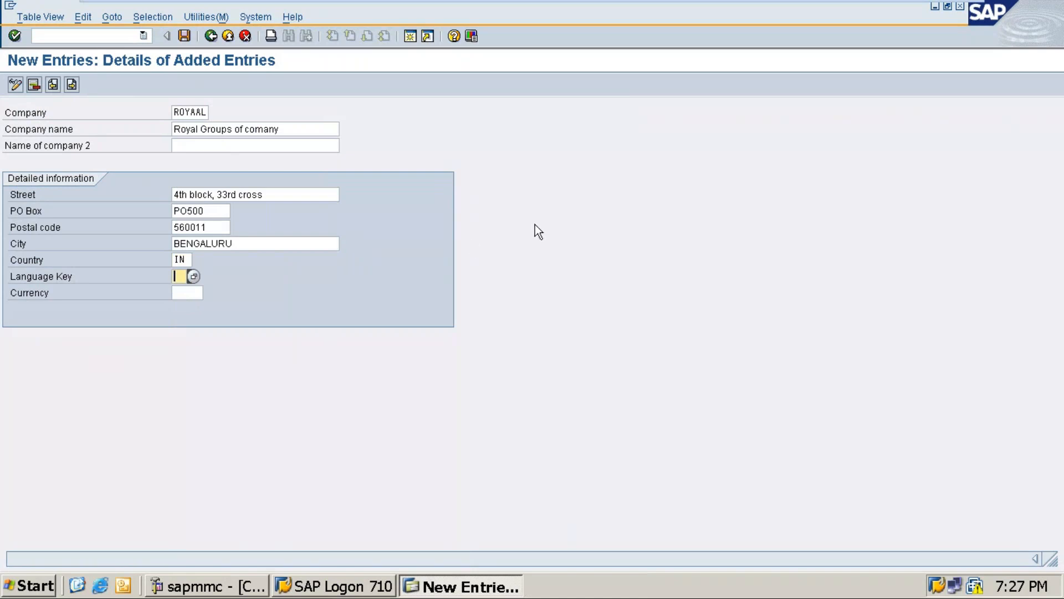
pyautogui.press('F4')
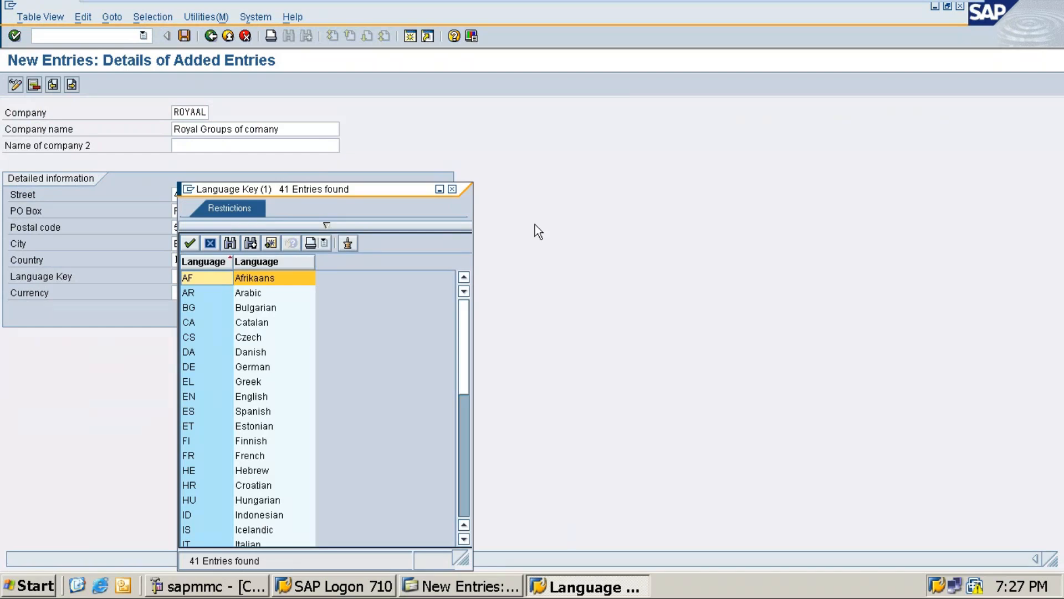
pyautogui.press('Down')
pyautogui.press('Down')
pyautogui.press('Down')
pyautogui.press('Down')
pyautogui.press('Down')
pyautogui.press('Down')
pyautogui.press('Down')
pyautogui.press('Down')
pyautogui.press('Down')
pyautogui.press('Down')
pyautogui.press('Down')
pyautogui.press('Down')
pyautogui.press('Down')
pyautogui.press('Down')
pyautogui.press('Down')
pyautogui.press('Down')
pyautogui.press('Down')
pyautogui.press('Down')
pyautogui.press('Down')
pyautogui.press('Down')
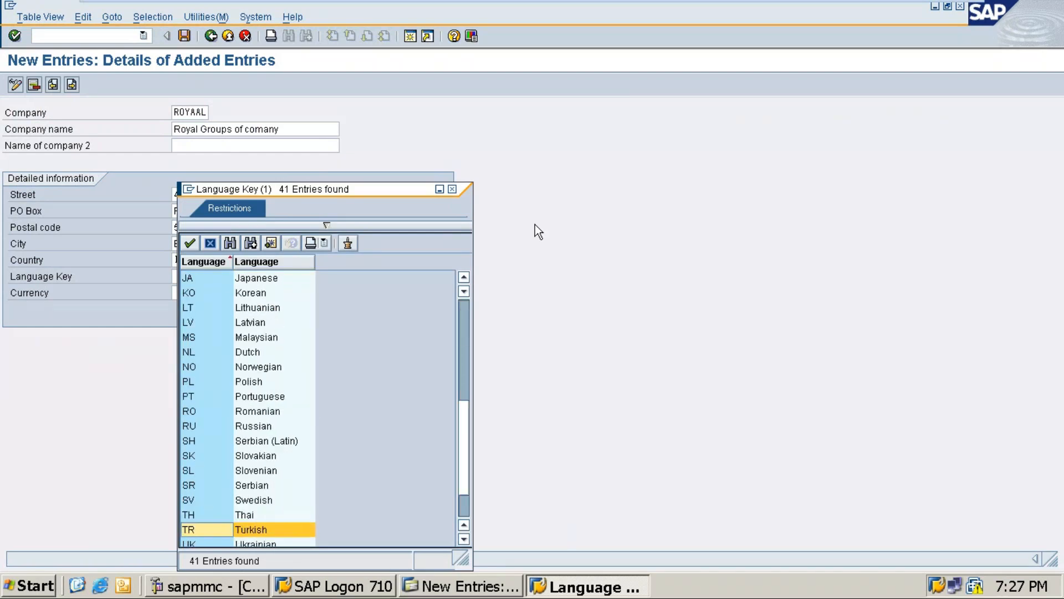
pyautogui.press('Down')
pyautogui.press('Down')
pyautogui.press('Down')
pyautogui.press('Up')
pyautogui.press('Up')
pyautogui.press('Up')
pyautogui.press('Up')
pyautogui.press('Up')
pyautogui.press('Up')
pyautogui.press('Up')
pyautogui.press('Up')
pyautogui.press('Up')
pyautogui.press('Up')
pyautogui.press('Up')
pyautogui.press('Up')
pyautogui.press('Up')
pyautogui.press('Up')
pyautogui.press('Up')
pyautogui.press('Up')
pyautogui.press('Up')
pyautogui.press('Up')
pyautogui.press('Up')
pyautogui.press('Up')
pyautogui.press('Up')
pyautogui.press('Up')
pyautogui.press('Up')
pyautogui.press('Up')
pyautogui.press('Up')
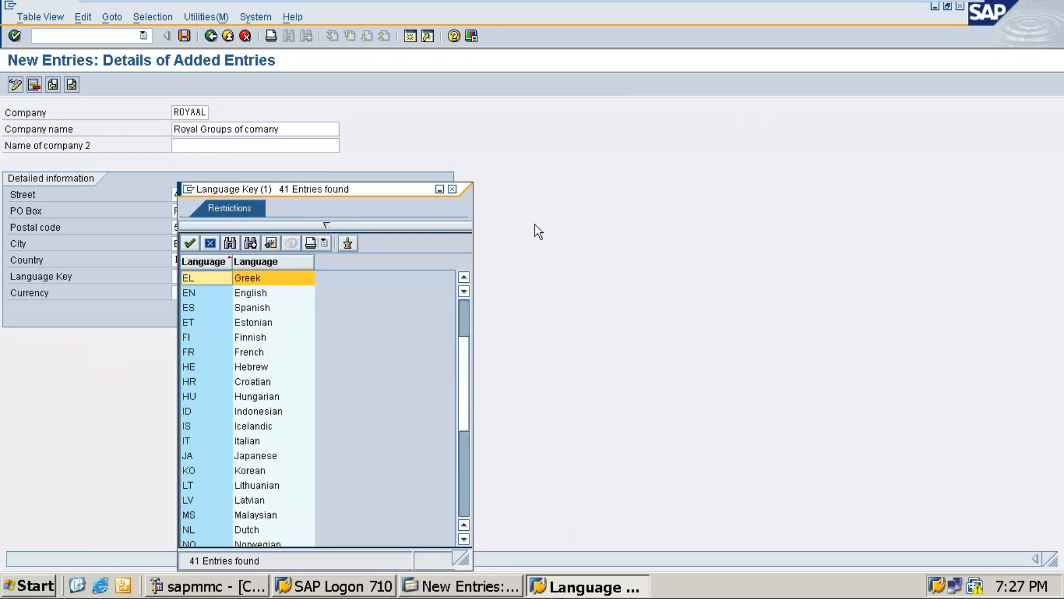
pyautogui.press('Down')
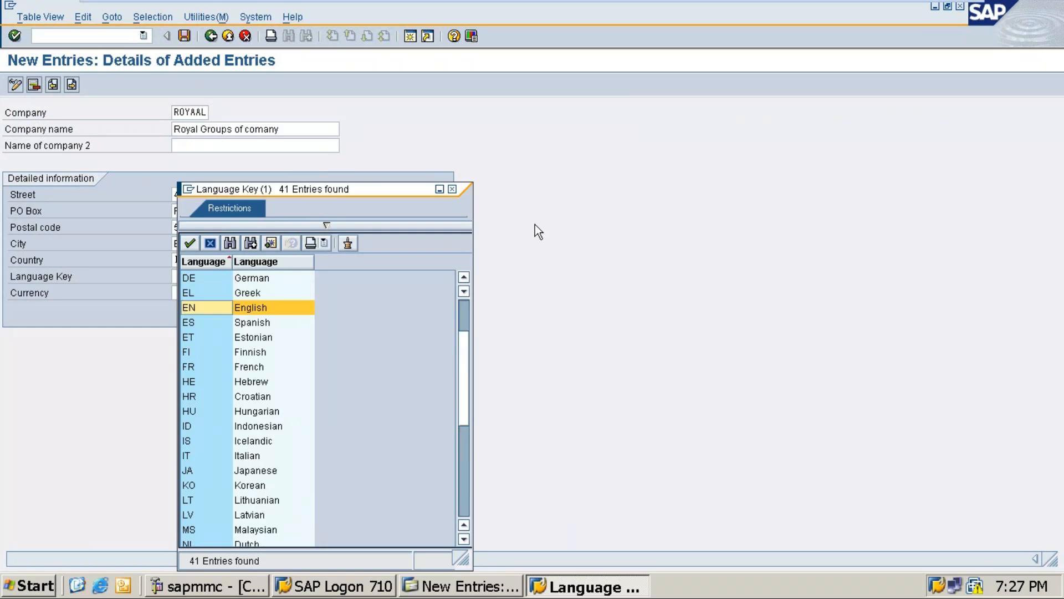
pyautogui.press('Return')
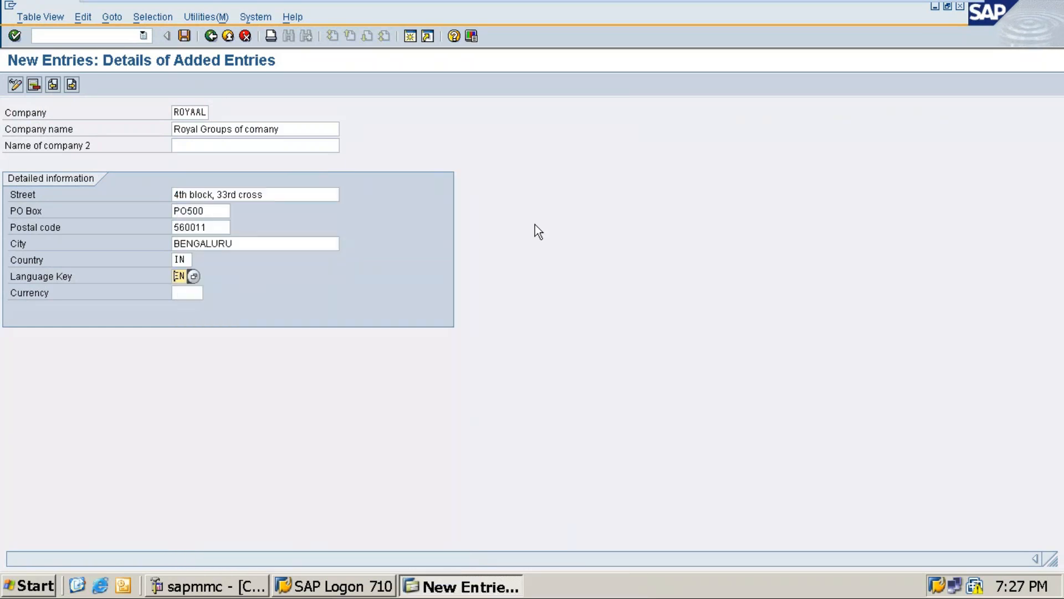
# Set the company's currency to INR (Indian Rupee) from the list of local currencies
pyautogui.press('Tab')
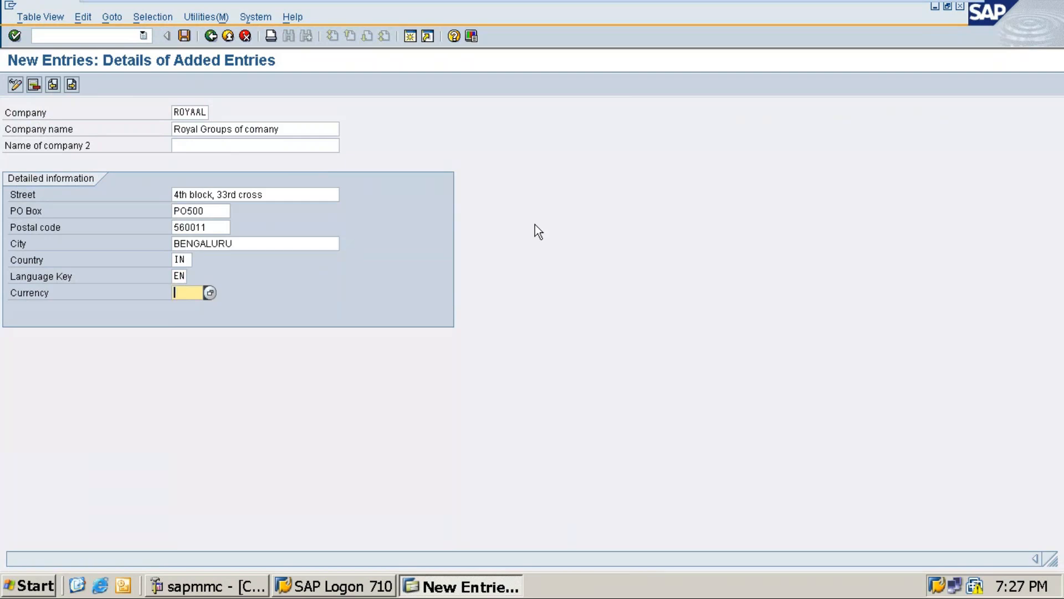
pyautogui.press('F4')
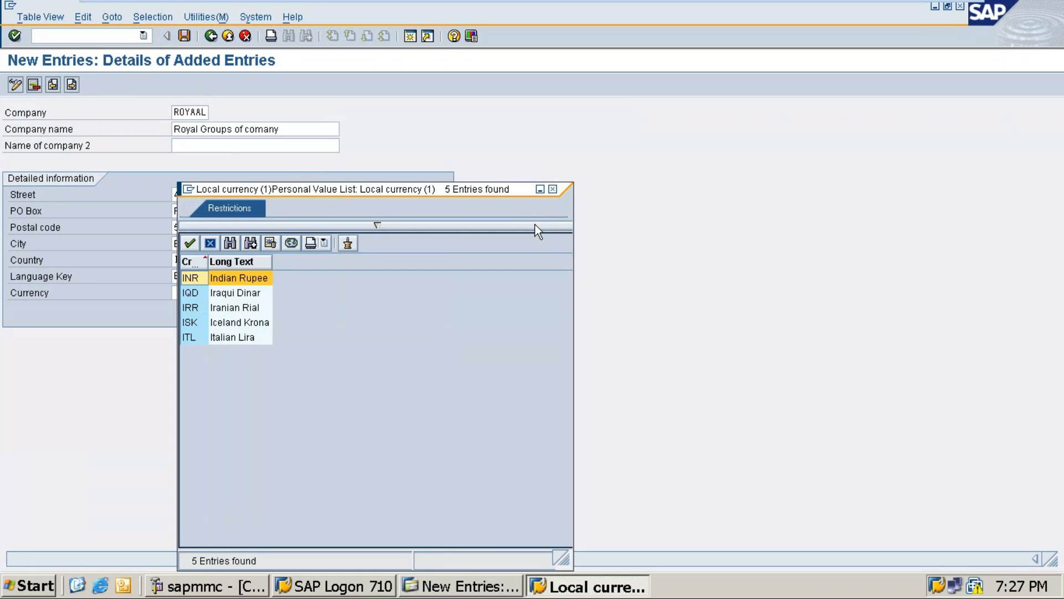
pyautogui.press('Return')
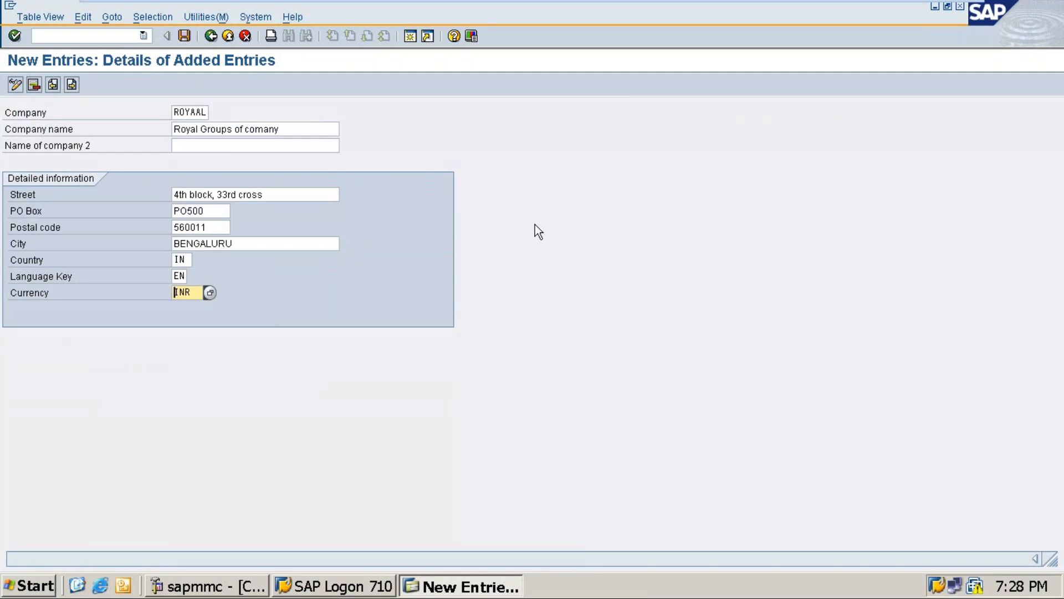
# Save the company entry under a new customizing request with the short description "MCC college configuration"
pyautogui.click(184, 37)
pyautogui.press('Return')
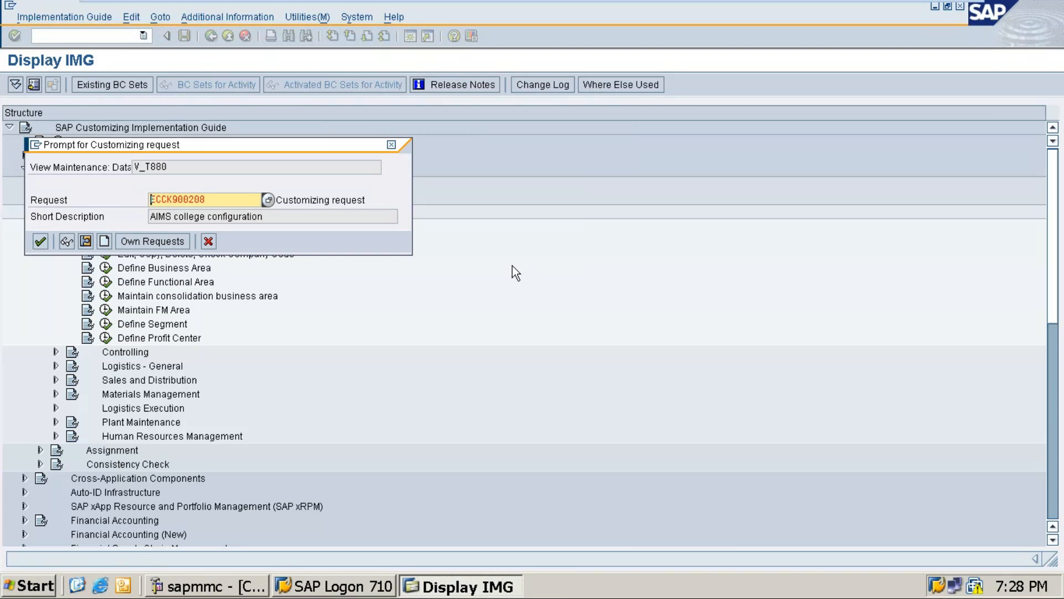
pyautogui.click(105, 241)
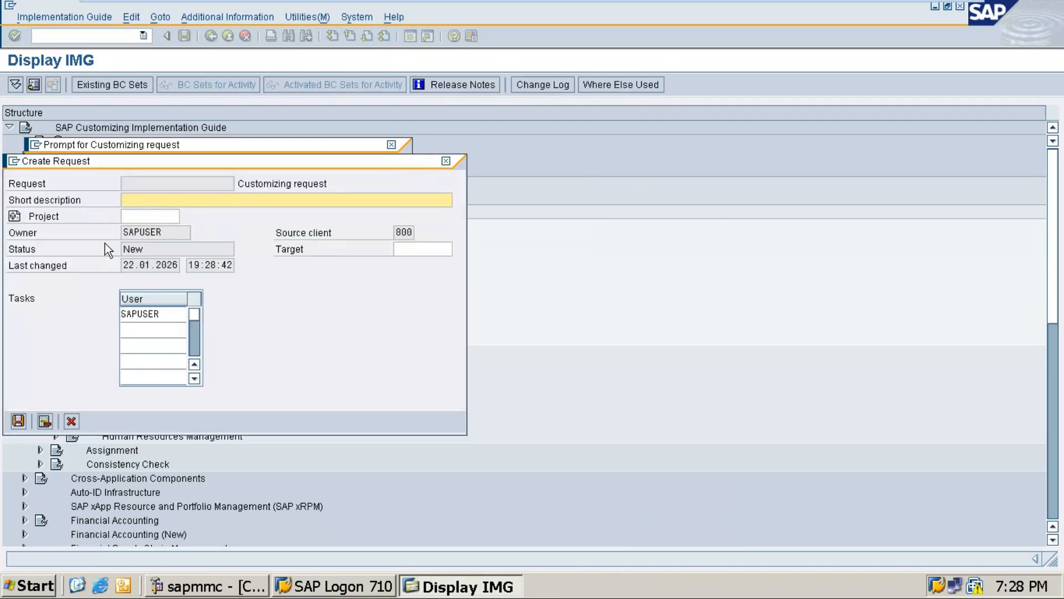
pyautogui.write('MCC col')
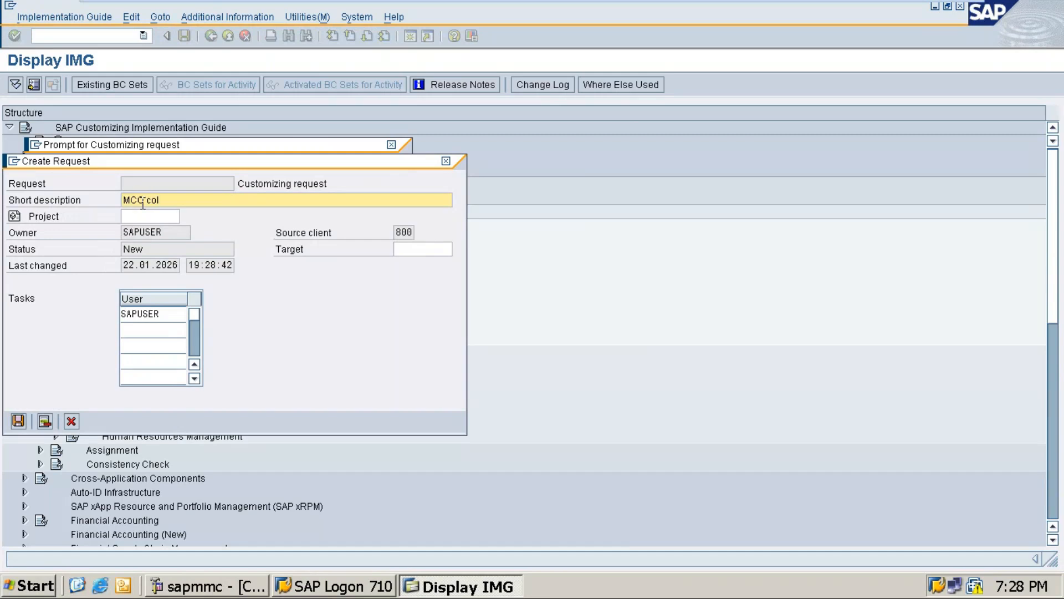
pyautogui.write('lege configuration')
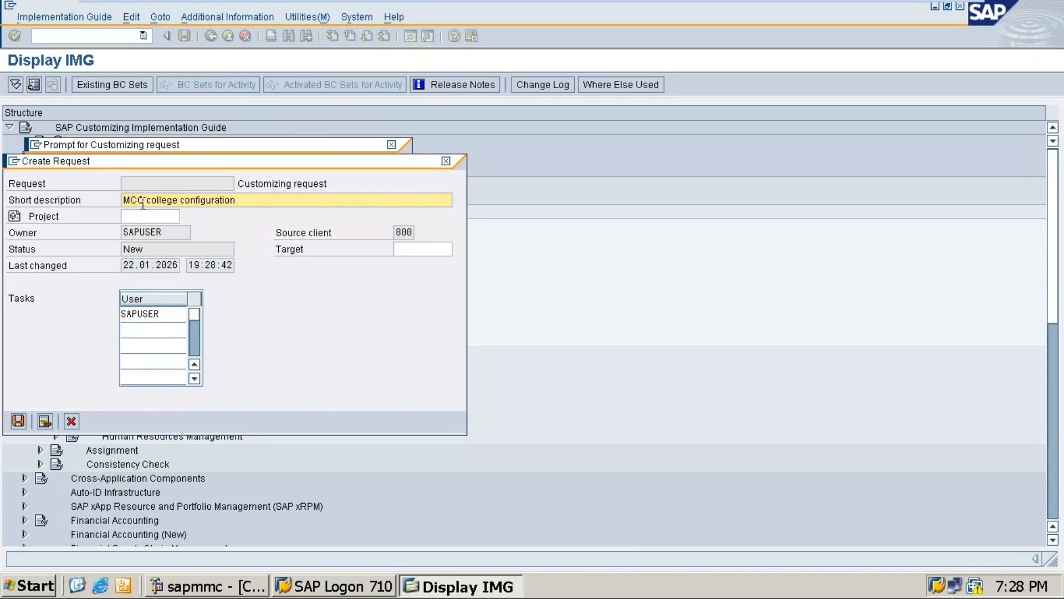
pyautogui.click(15, 421)
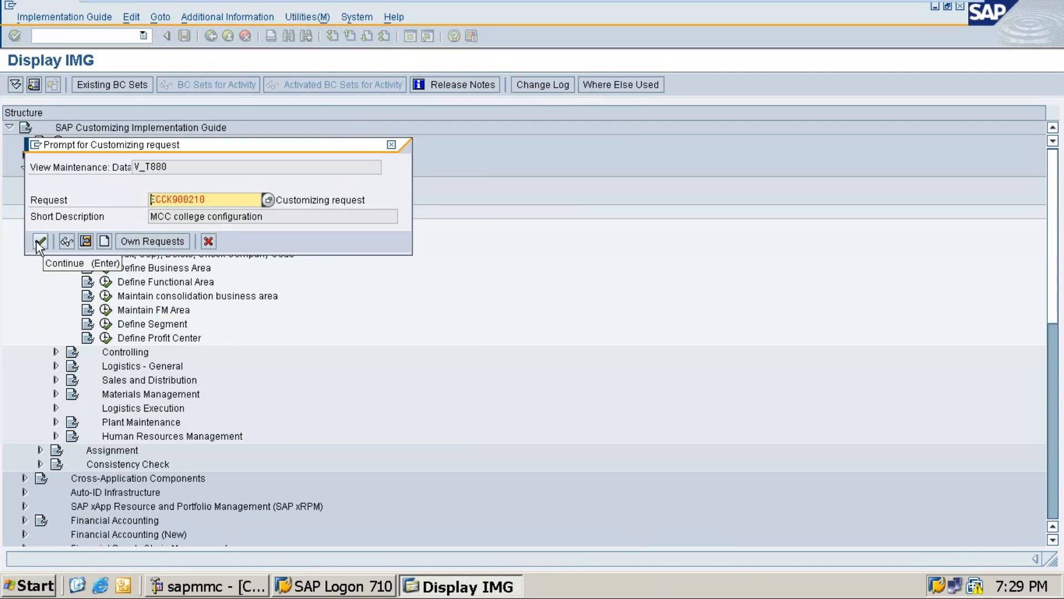
pyautogui.press('Return')
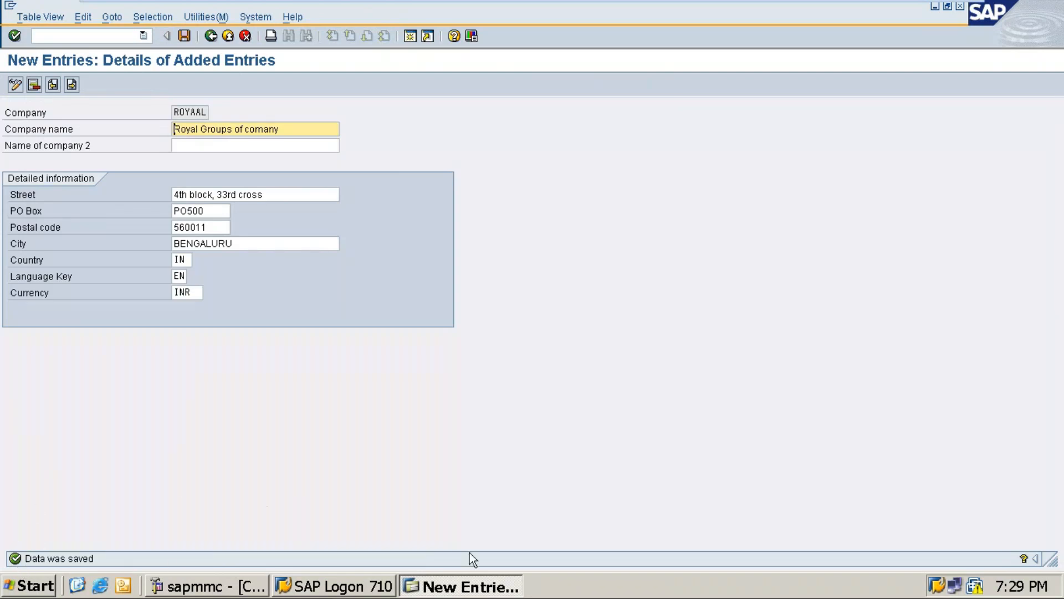
# Switch to the Word document and add the line "Fill the details of Address" below the company name line
pyautogui.moveTo(906, 7)
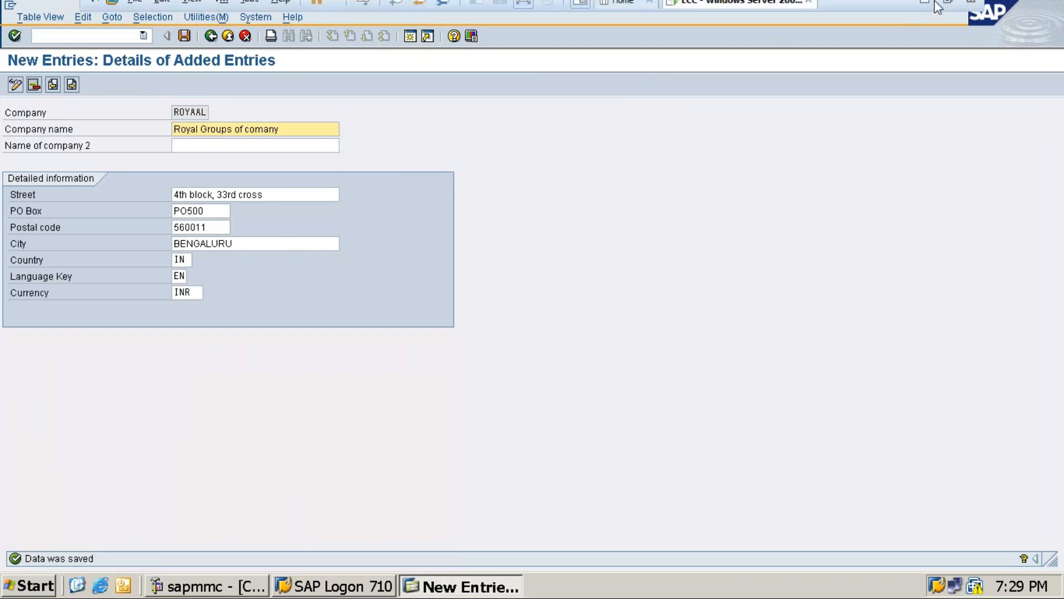
pyautogui.click(924, 12)
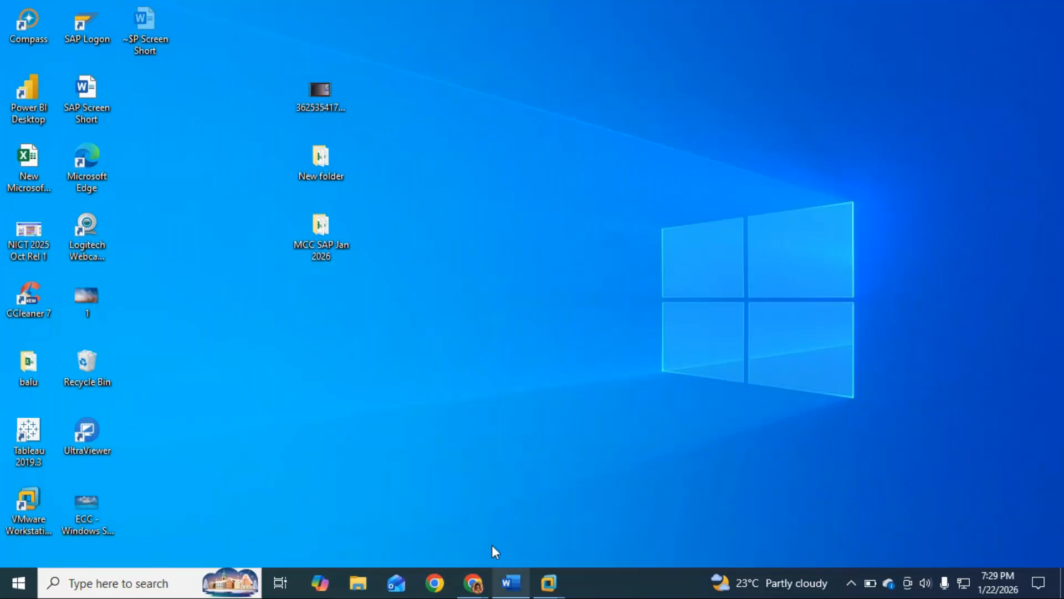
pyautogui.click(511, 581)
pyautogui.press('BackSpace')
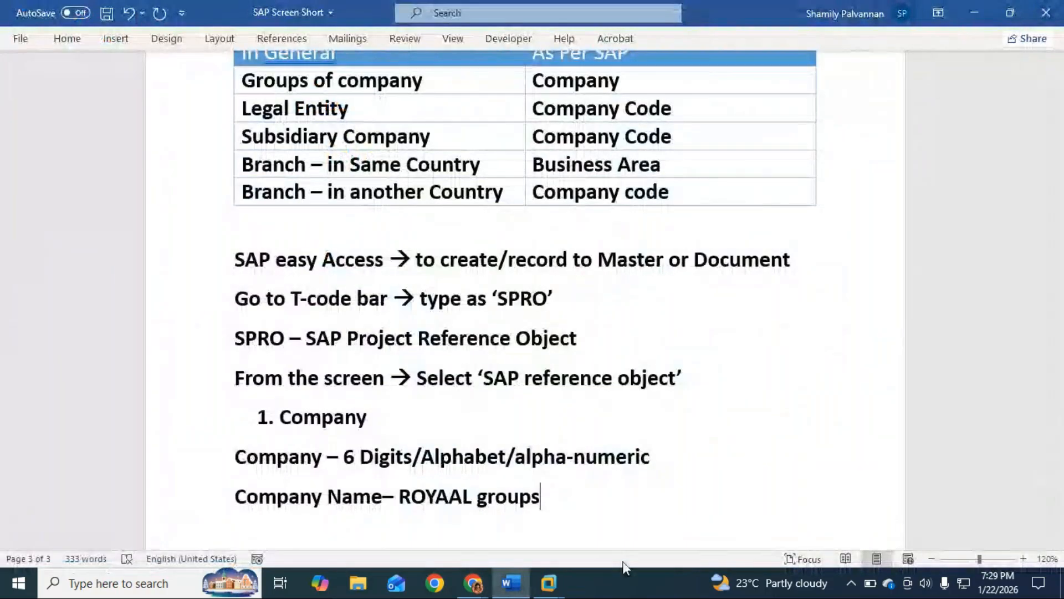
pyautogui.press('Return')
pyautogui.write('fill')
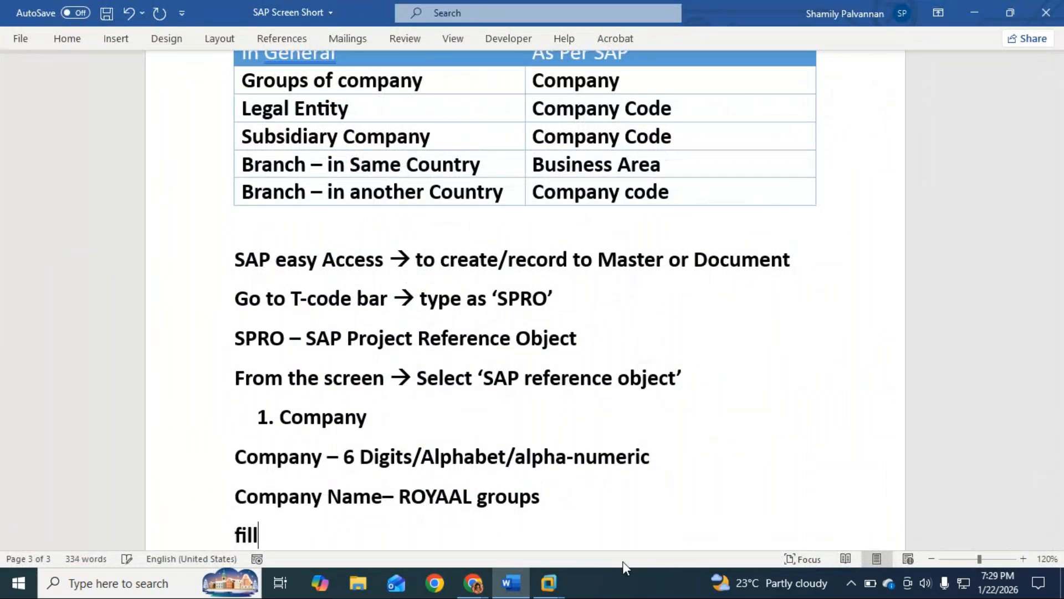
pyautogui.write(' the details of Address')
# Add the line "Country – IN" below the address line
pyautogui.press('Return')
pyautogui.write('Countru')
pyautogui.press('BackSpace')
pyautogui.write('y - IN')
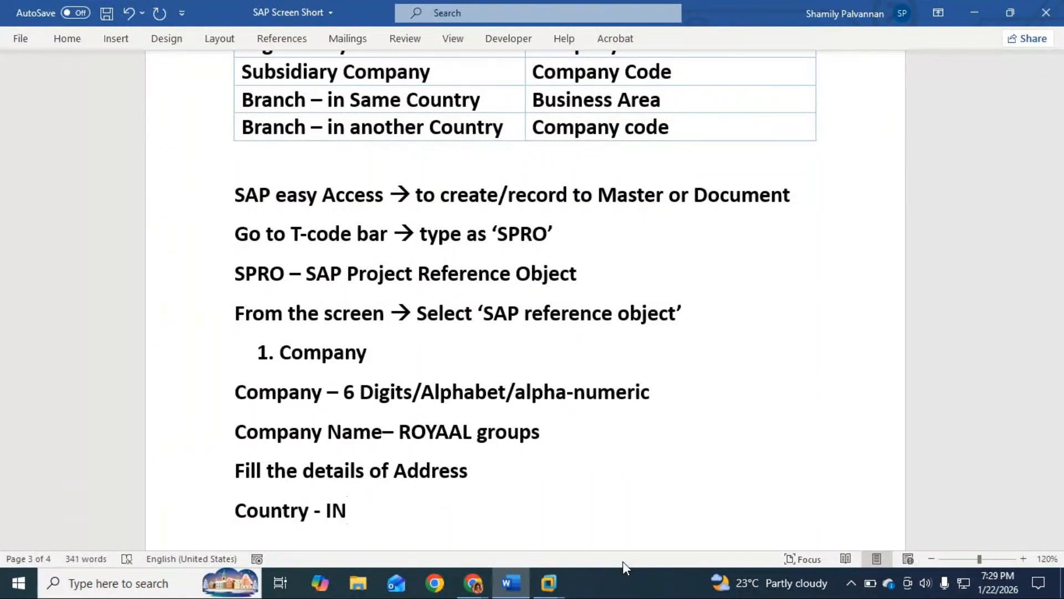
# Add a line for the language key, written as "Laungage – EN", below the country line
pyautogui.press('Return')
pyautogui.write('Lau')
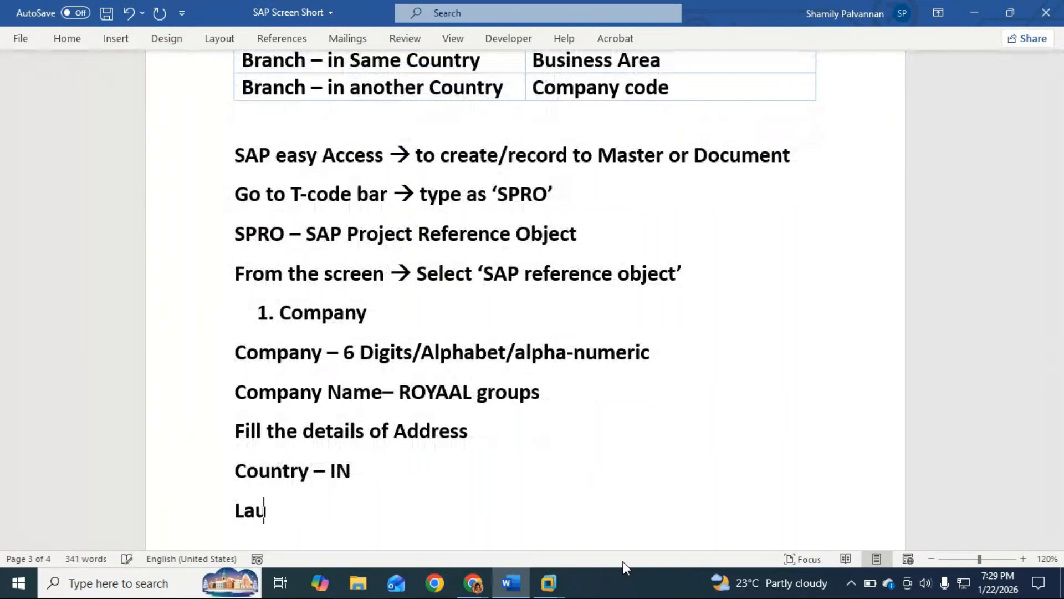
pyautogui.write('ngue')
pyautogui.press('BackSpace')
pyautogui.press('BackSpace')
pyautogui.press('BackSpace')
pyautogui.press('BackSpace')
pyautogui.press('BackSpace')
pyautogui.press('BackSpace')
pyautogui.write('ungage - EN')
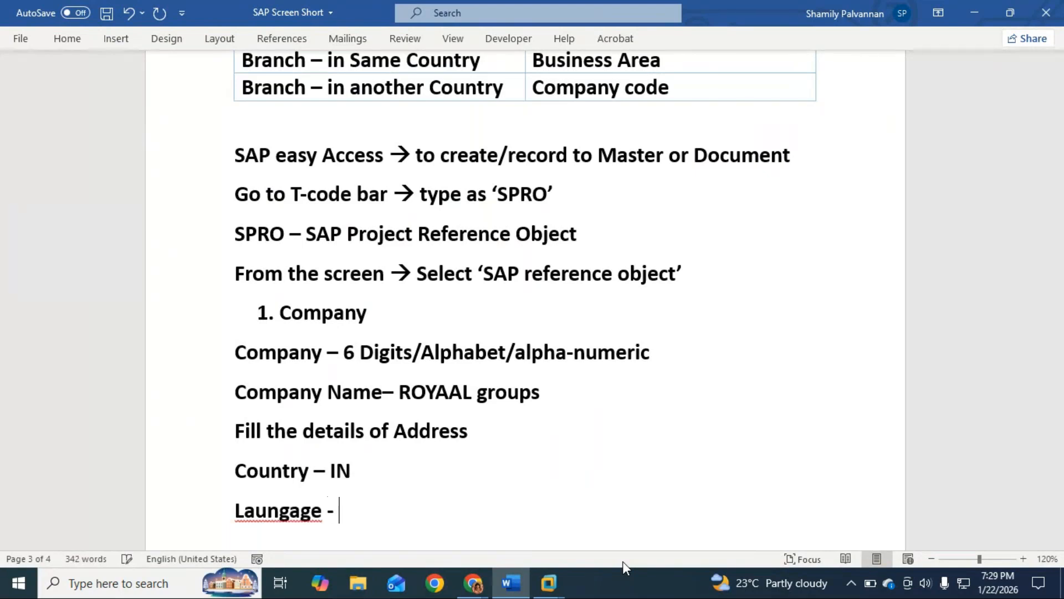
# Add the line "Currency – INR" and correct the misspelled "Laungage" to "Language" in the line above
pyautogui.press('Return')
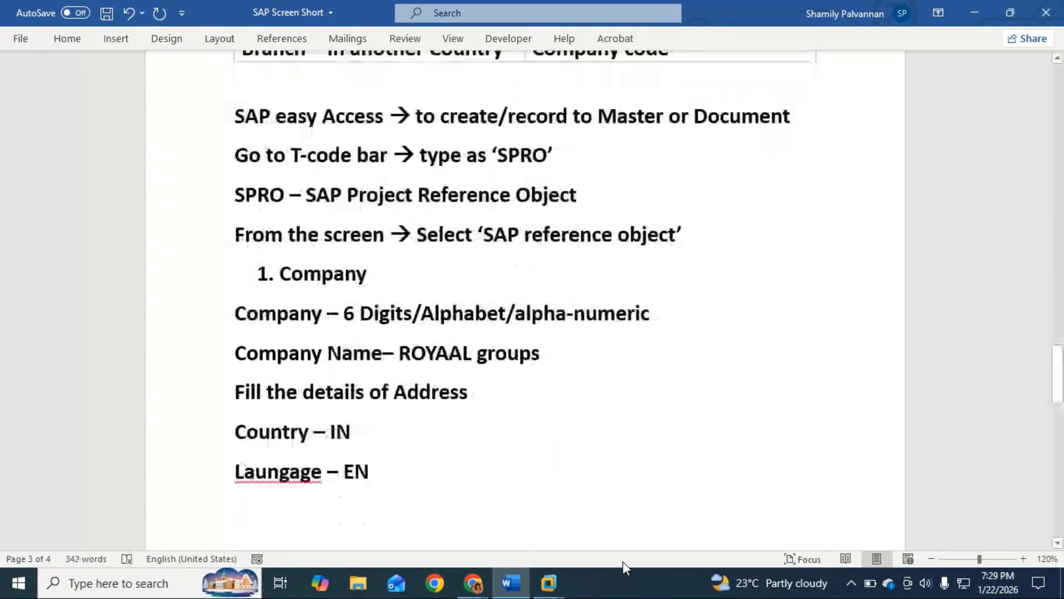
pyautogui.write('Curren')
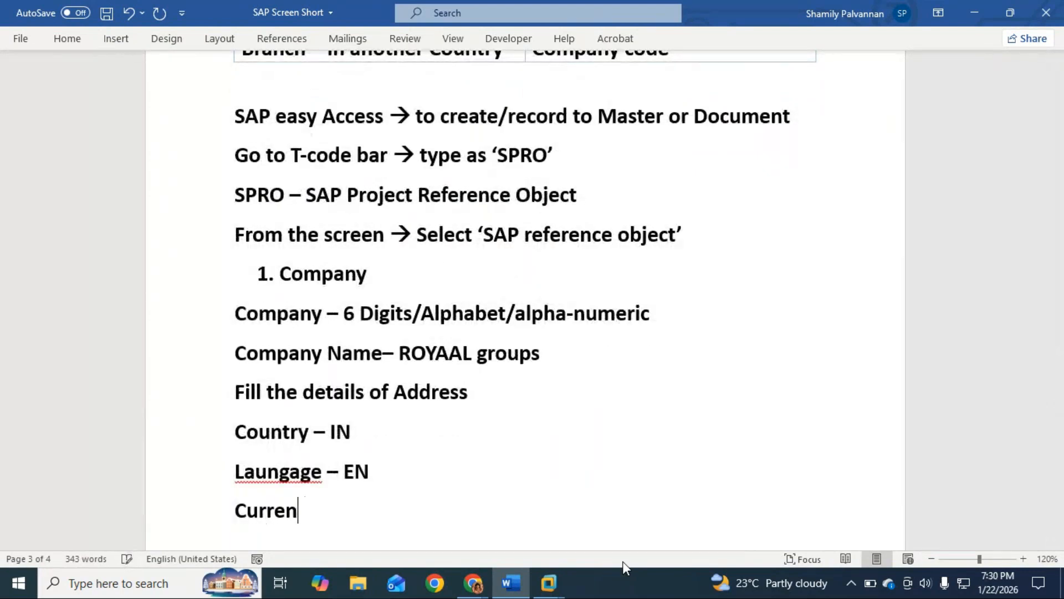
pyautogui.write('cy - INR')
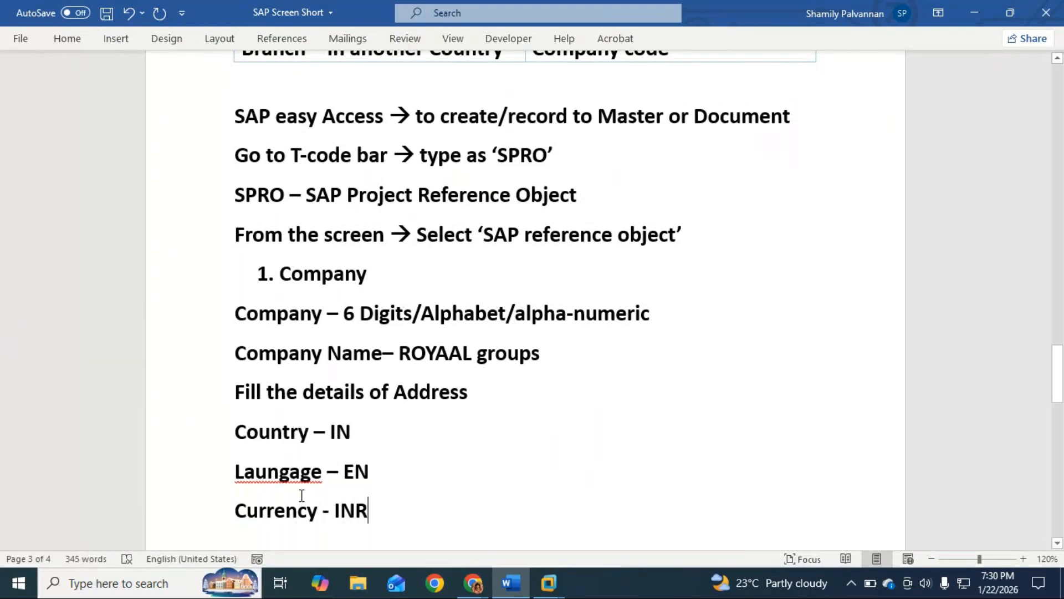
pyautogui.rightClick(279, 471)
pyautogui.click(242, 122)
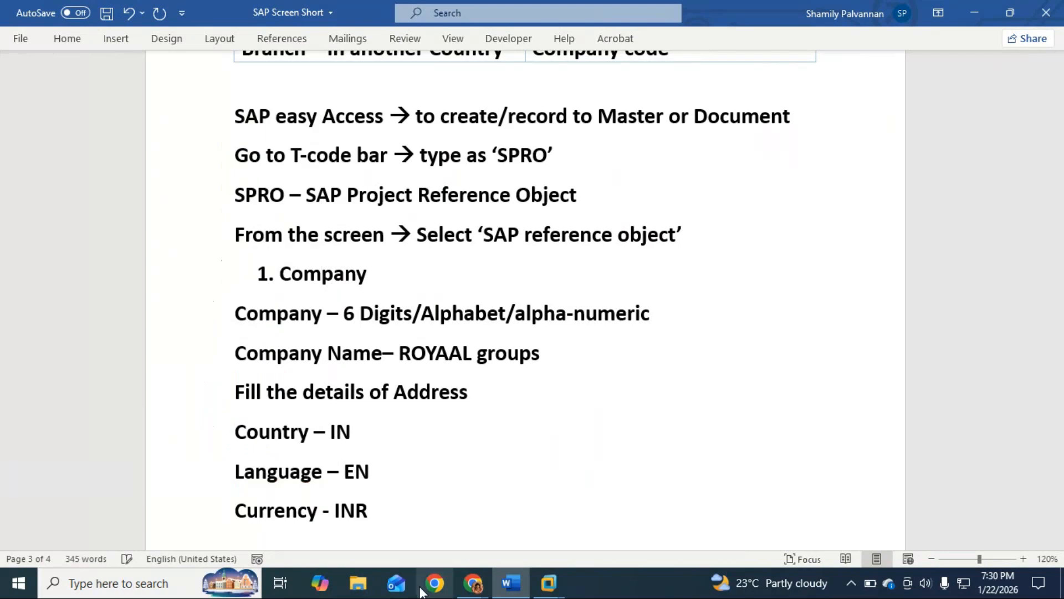
# Add the line "Save (Ctrl + S)" below the currency line
pyautogui.click(398, 513)
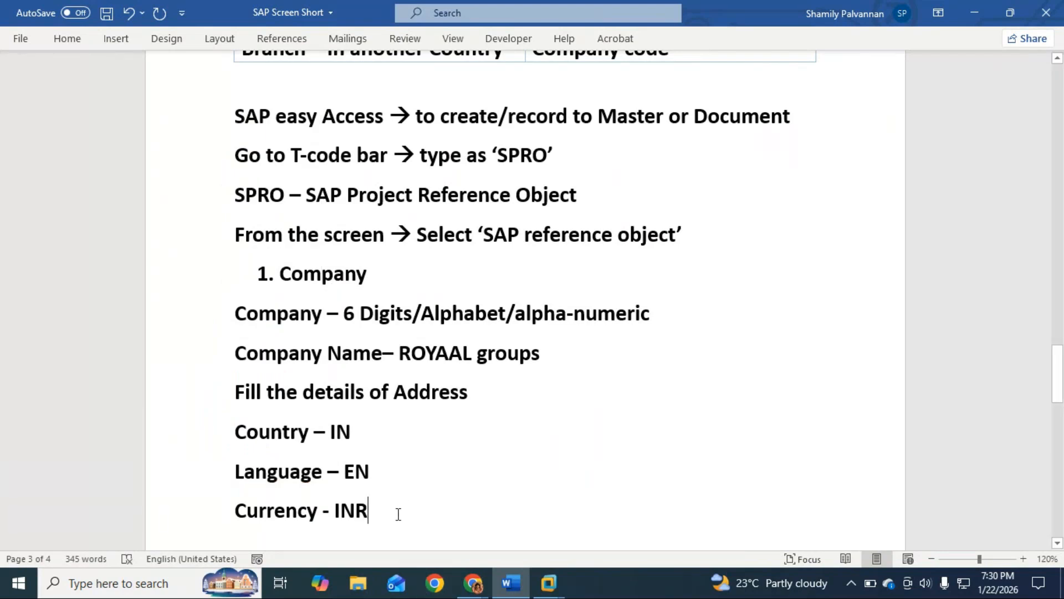
pyautogui.scroll(-3, 398, 513)
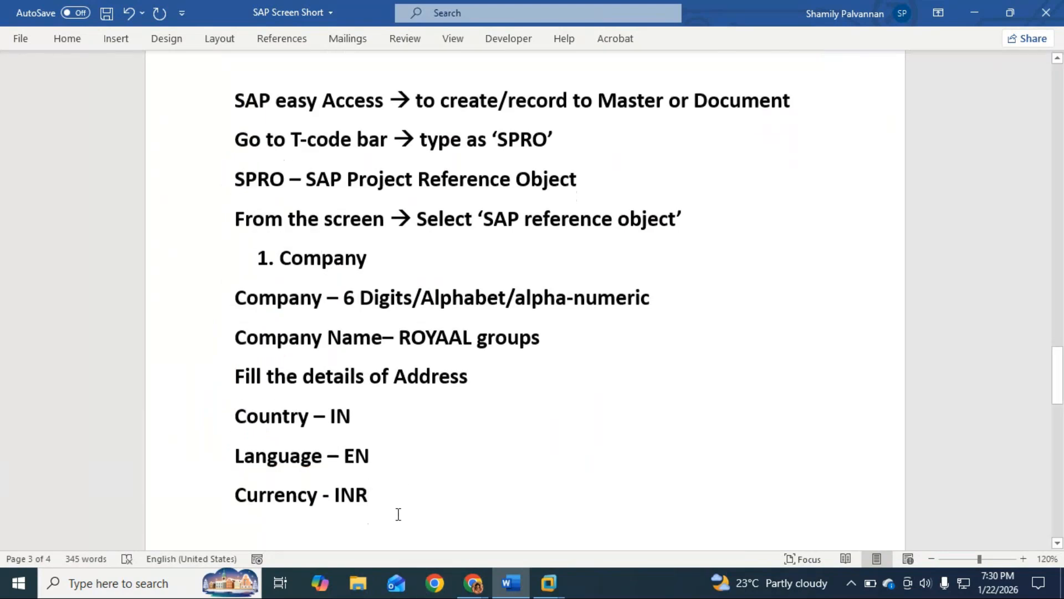
pyautogui.press('Return')
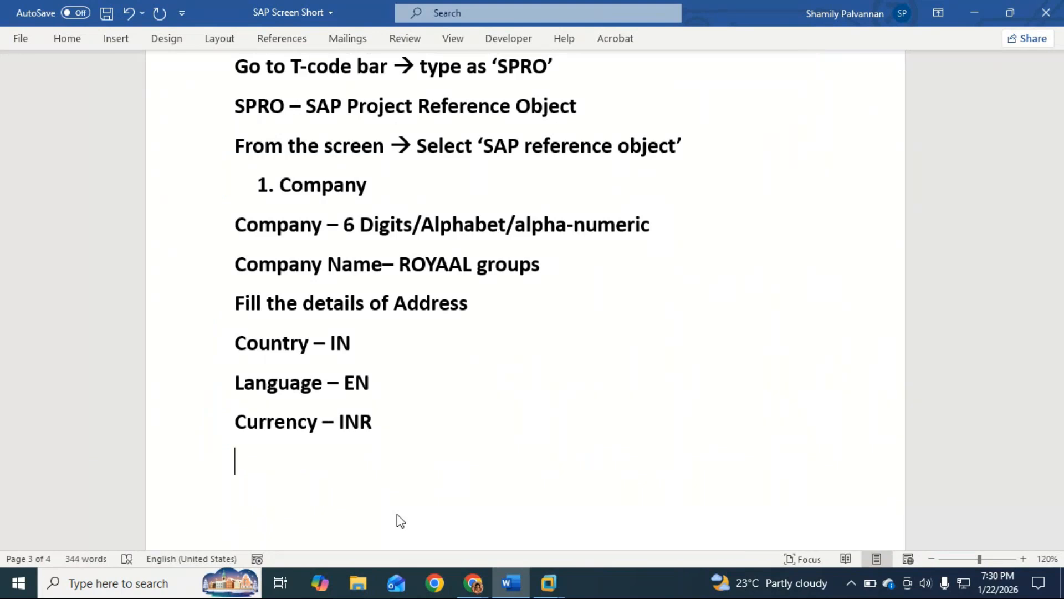
pyautogui.write('Save (Ctrl')
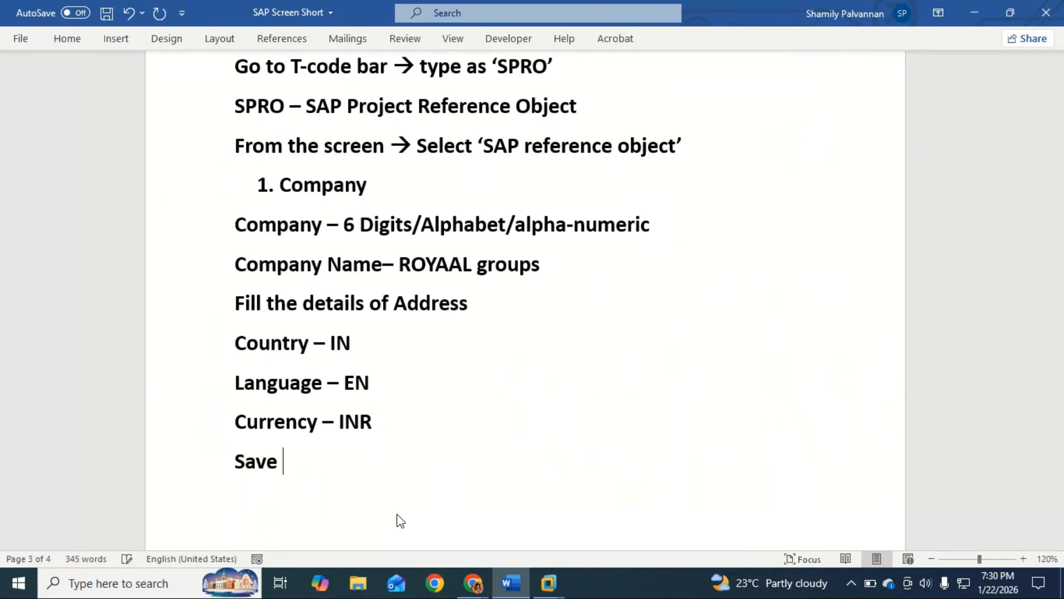
pyautogui.write(' + S)')
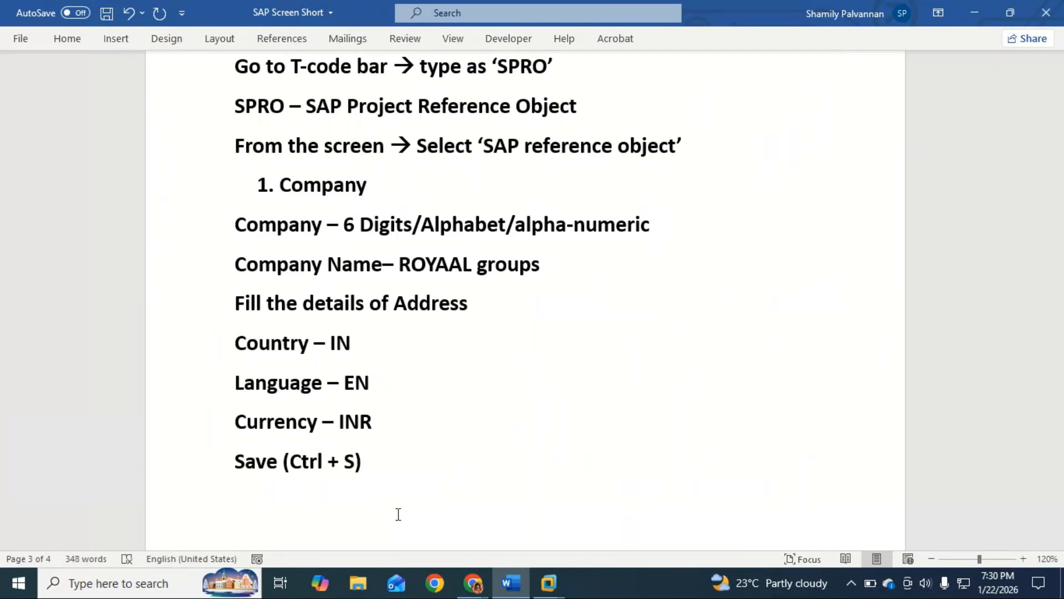
# Add the line "You will a screen of Customising request" below the save line
pyautogui.press('Return')
pyautogui.write('You w')
pyautogui.write('oi')
pyautogui.press('BackSpace')
pyautogui.press('BackSpace')
pyautogui.write('ill a ')
pyautogui.write('c')
pyautogui.press('BackSpace')
pyautogui.press('BackSpace')
pyautogui.write('screen of ')
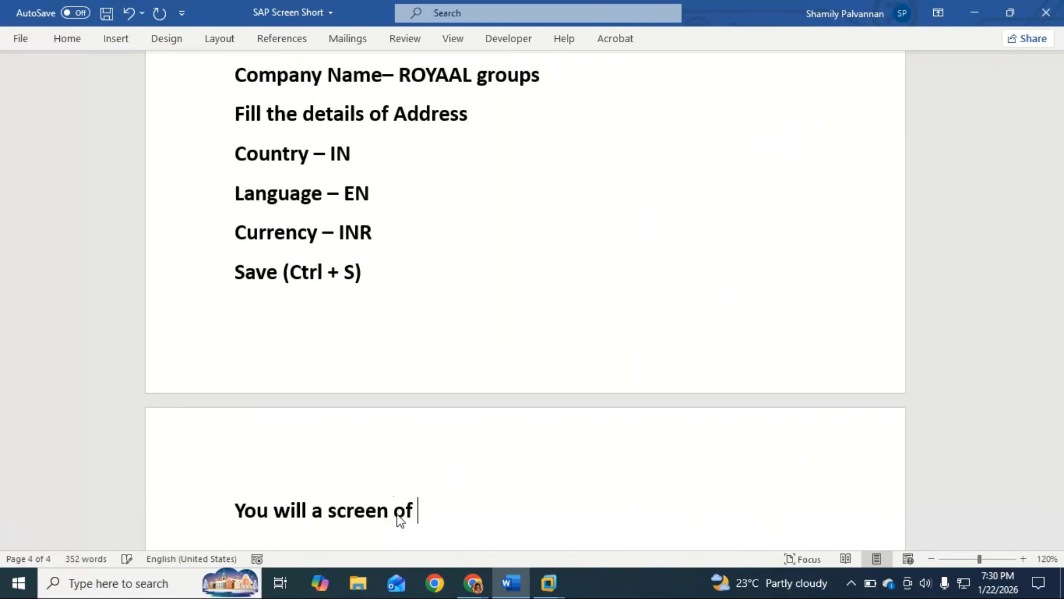
pyautogui.write('Custom')
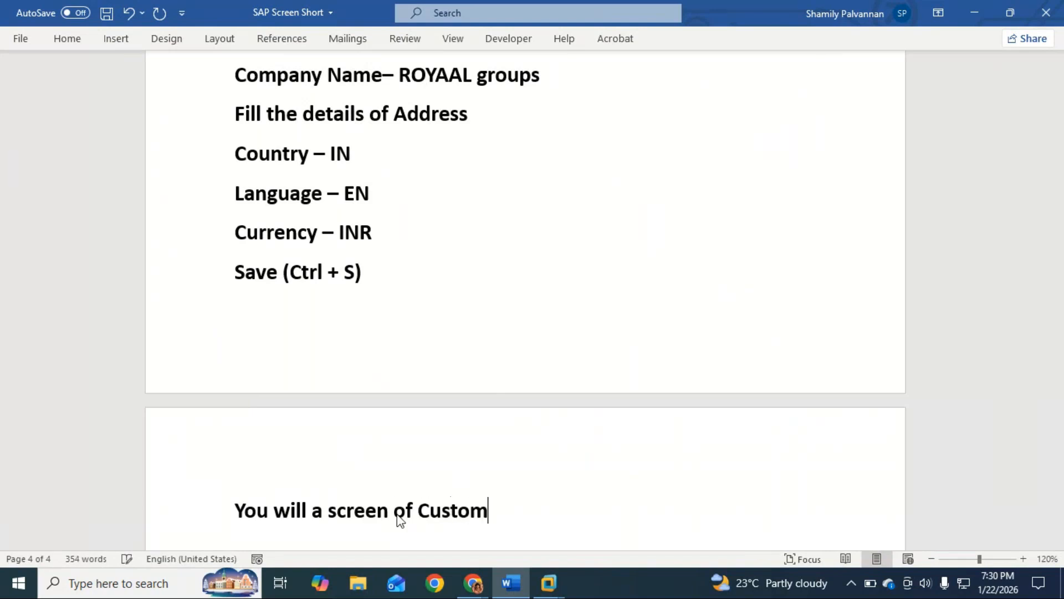
pyautogui.write('ising')
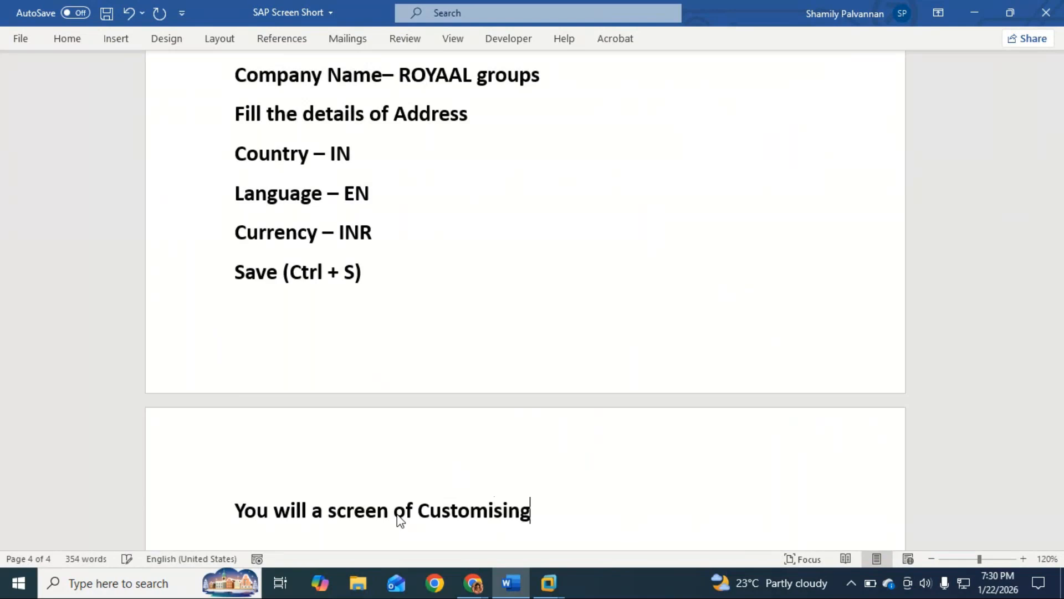
pyautogui.write(' request')
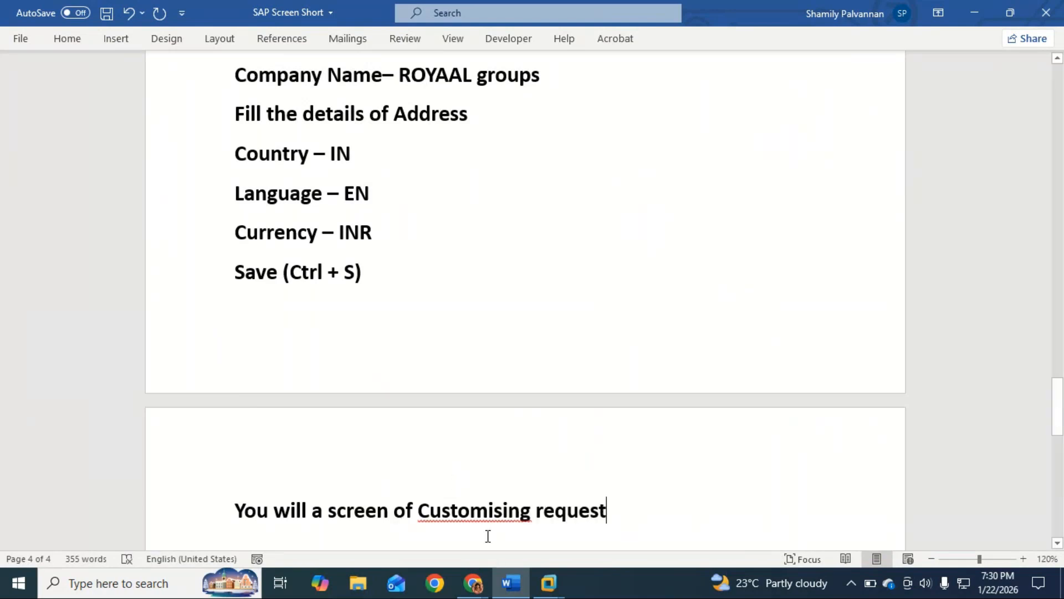
# Correct the spelling of "Customising" to "Customizing" in the request line
pyautogui.click(503, 510)
pyautogui.press('BackSpace')
pyautogui.write('z')
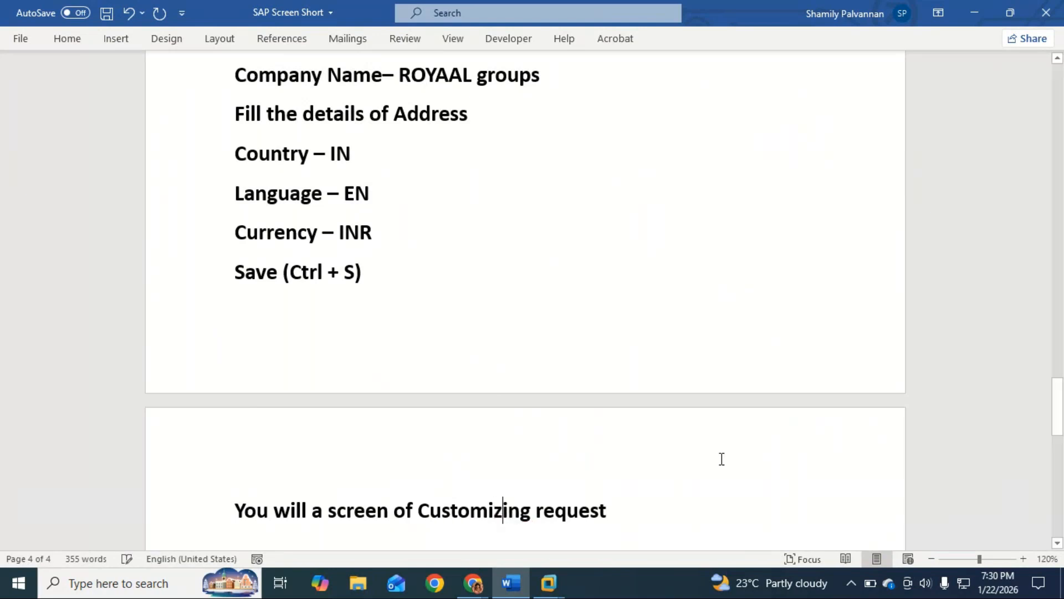
# Add the line "Go to – Create request" below the customizing request line
pyautogui.click(657, 517)
pyautogui.press('Return')
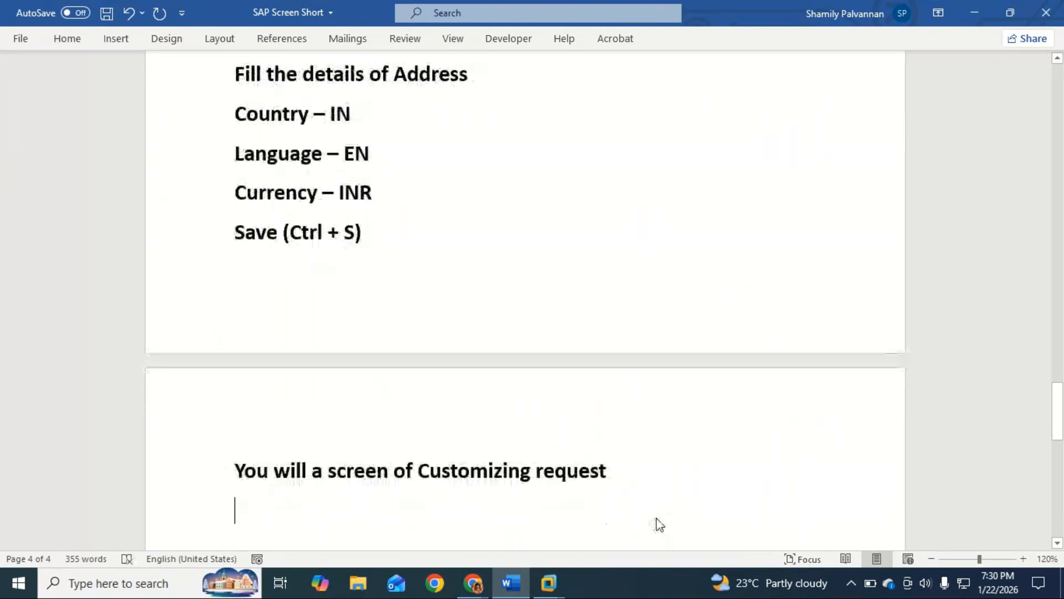
pyautogui.write('go')
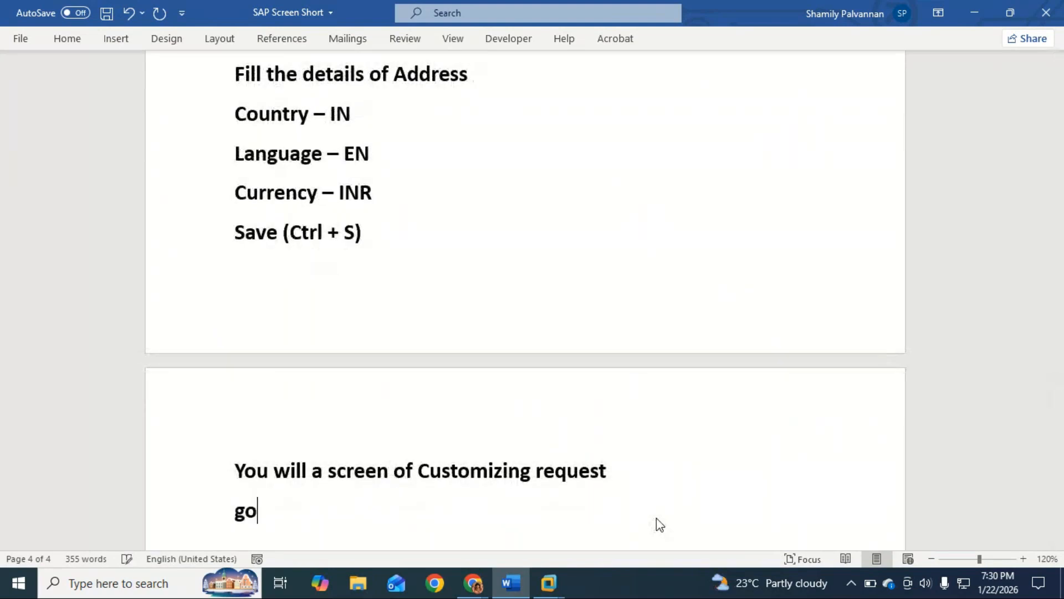
pyautogui.write(' to c')
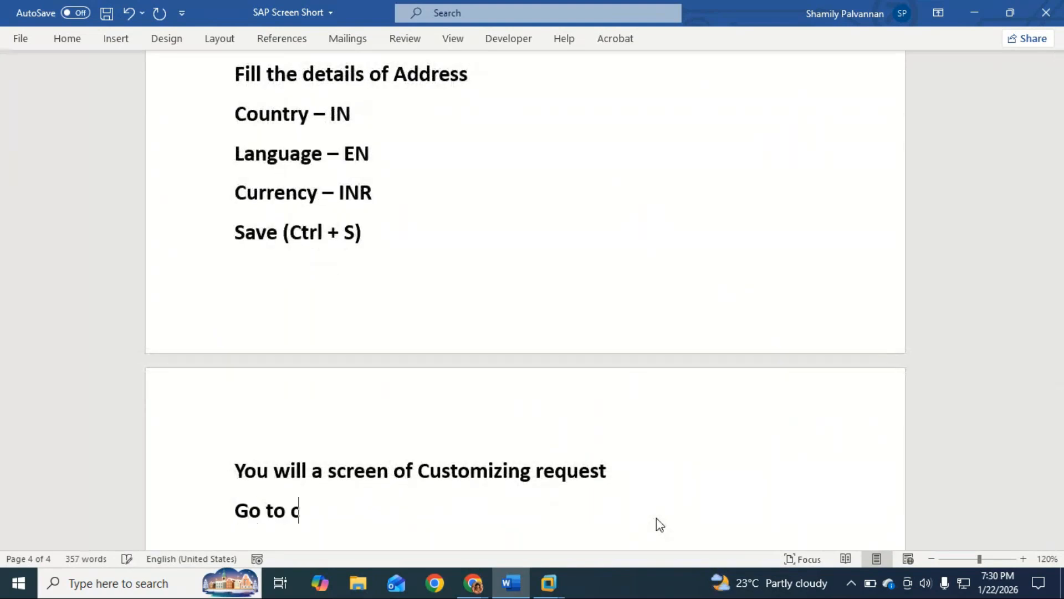
pyautogui.write('ree')
pyautogui.press('BackSpace')
pyautogui.press('BackSpace')
pyautogui.press('BackSpace')
pyautogui.press('BackSpace')
pyautogui.write('- New Q')
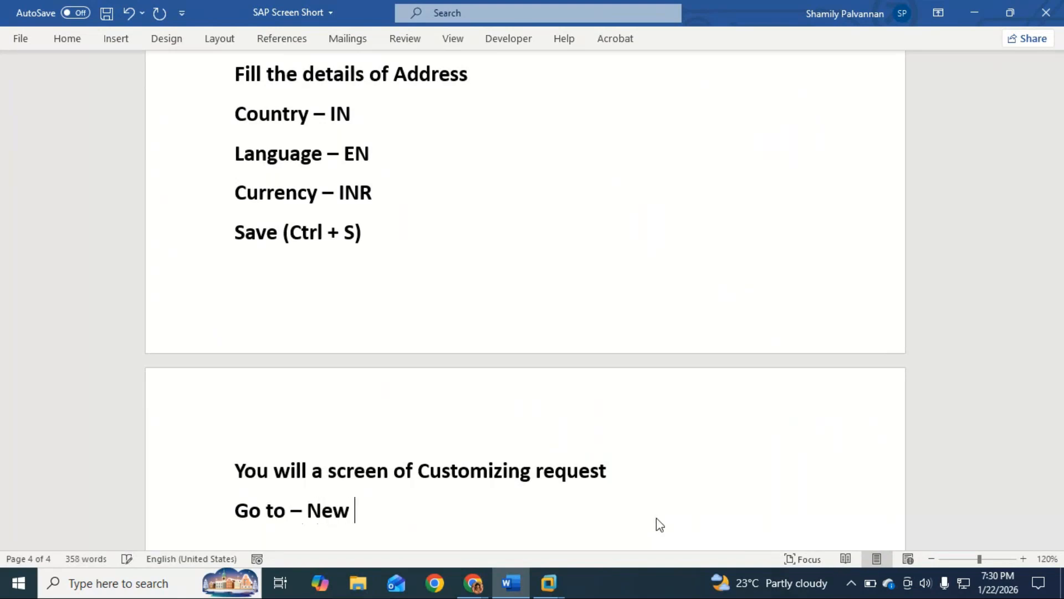
pyautogui.press('BackSpace')
pyautogui.press('BackSpace')
pyautogui.press('BackSpace')
pyautogui.press('BackSpace')
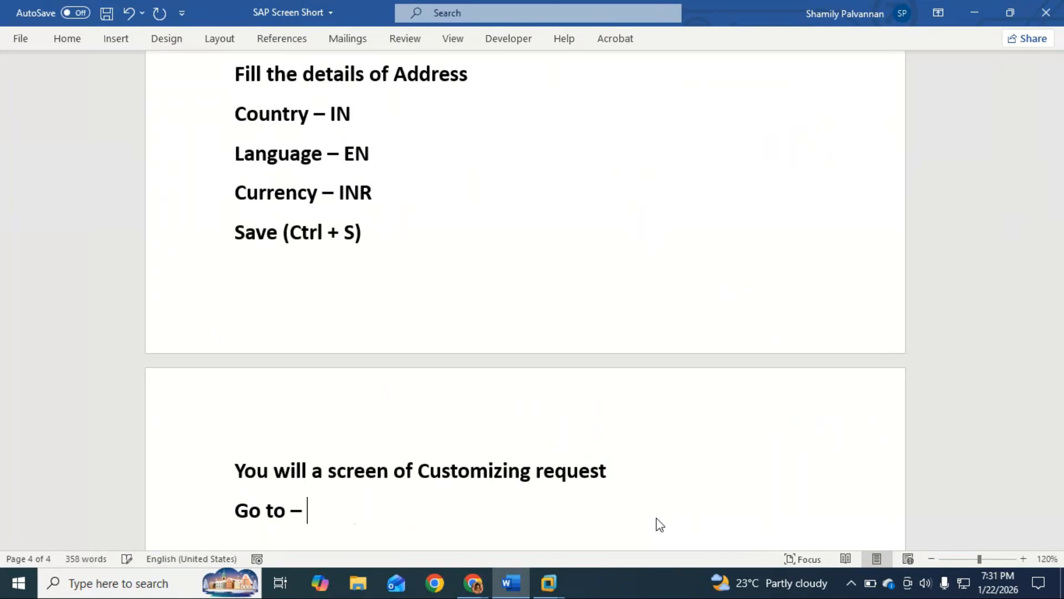
pyautogui.write('Create g')
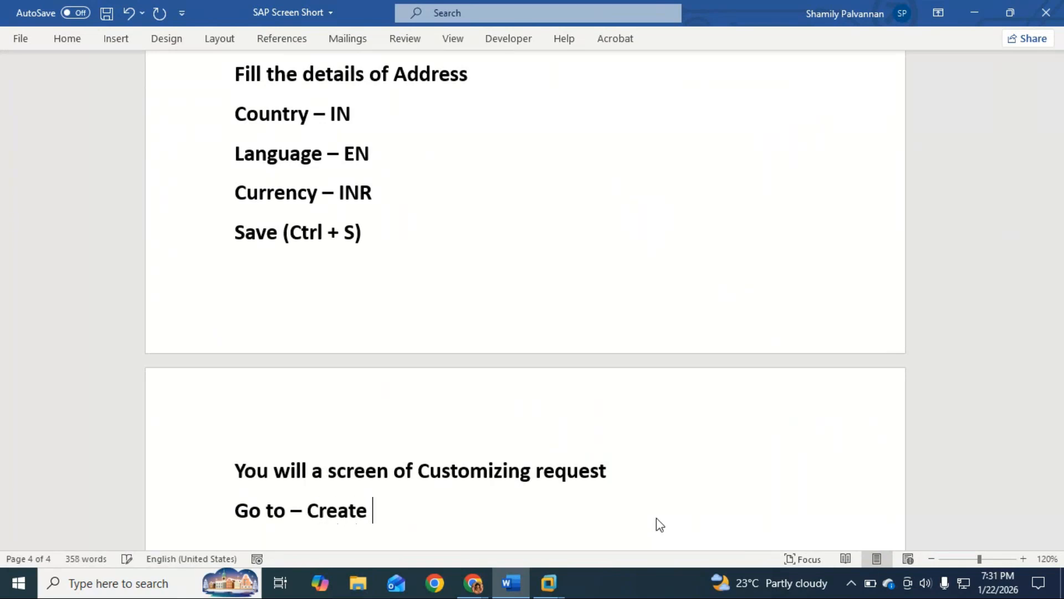
pyautogui.press('BackSpace')
pyautogui.write('reque')
pyautogui.press('BackSpace')
pyautogui.press('BackSpace')
pyautogui.press('BackSpace')
pyautogui.write('equest')
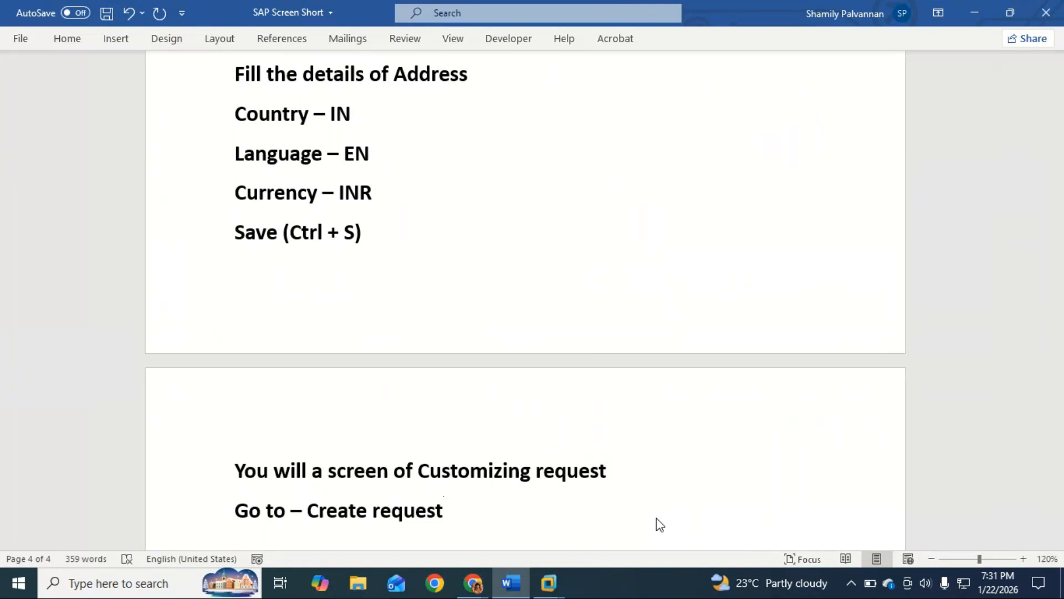
# Start a new line reading "Request name –" below the "Go to – Create request" line
pyautogui.press('Return')
pyautogui.write('requnes')
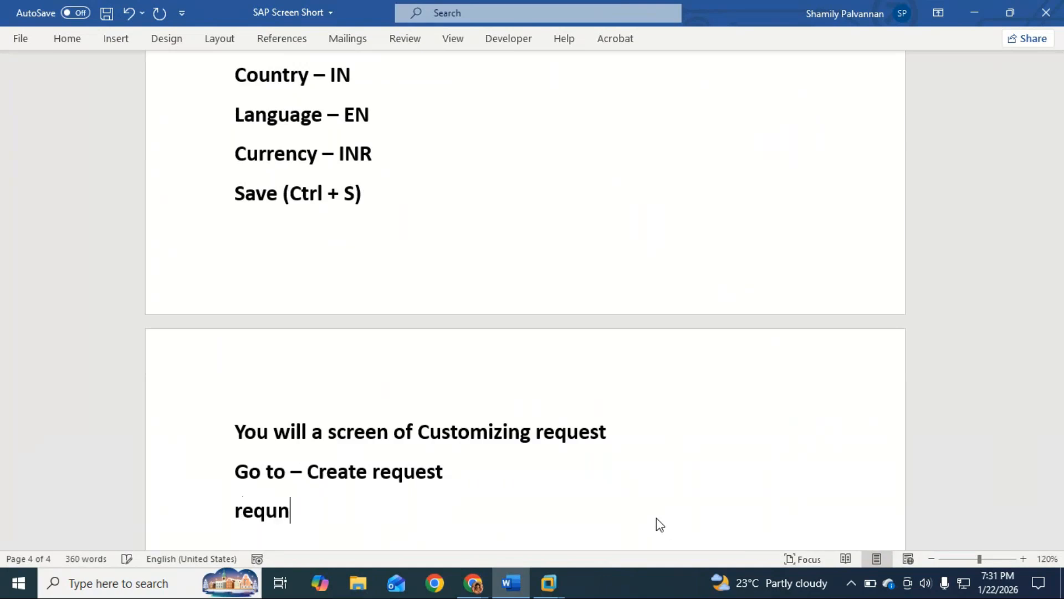
pyautogui.press('BackSpace')
pyautogui.press('BackSpace')
pyautogui.press('BackSpace')
pyautogui.write('st name')
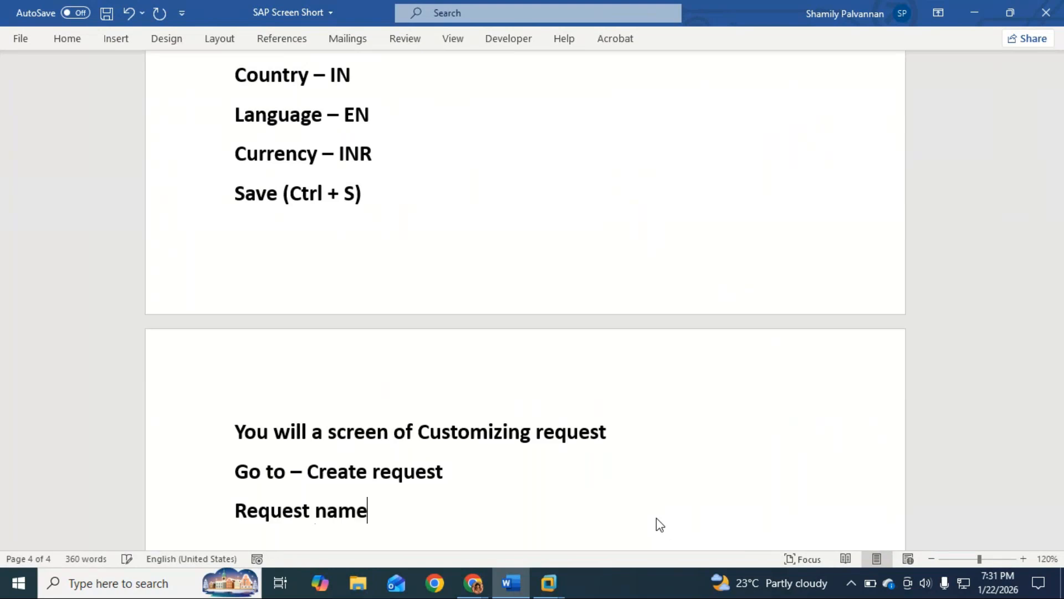
pyautogui.write(' - CCC')
# Complete the request name line with the name "MCC college configuration"
pyautogui.press('BackSpace')
pyautogui.press('BackSpace')
pyautogui.press('BackSpace')
pyautogui.write('MCC col')
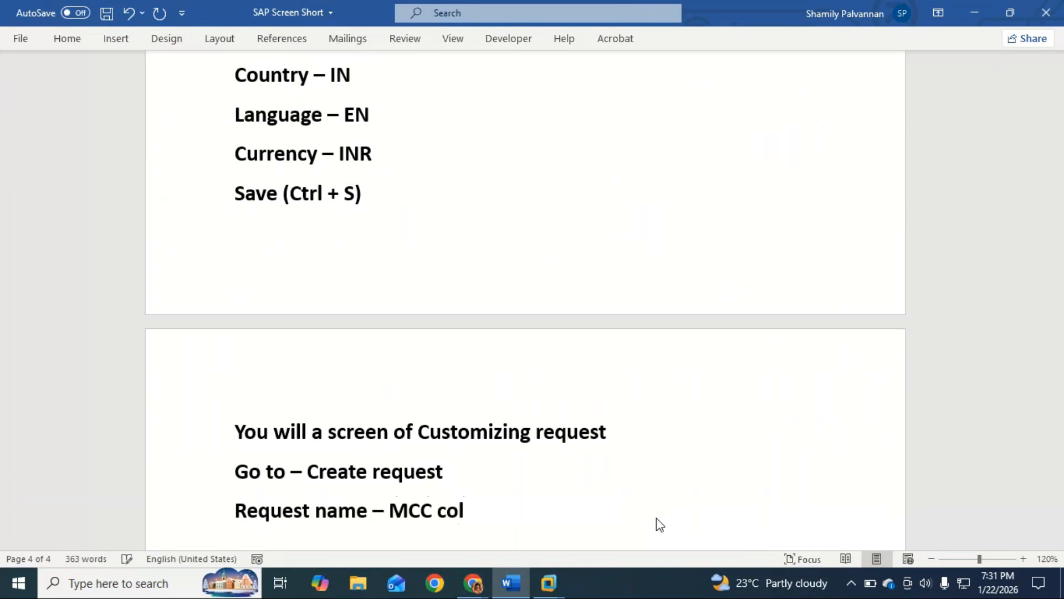
pyautogui.write('lege con')
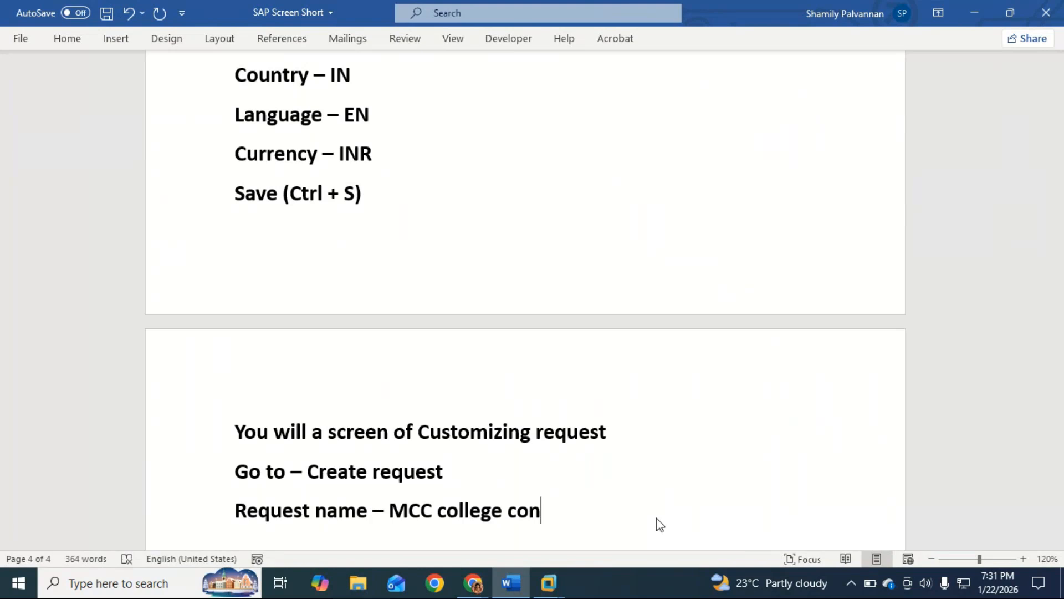
pyautogui.scroll(3, 656, 518)
pyautogui.scroll(1, 657, 515)
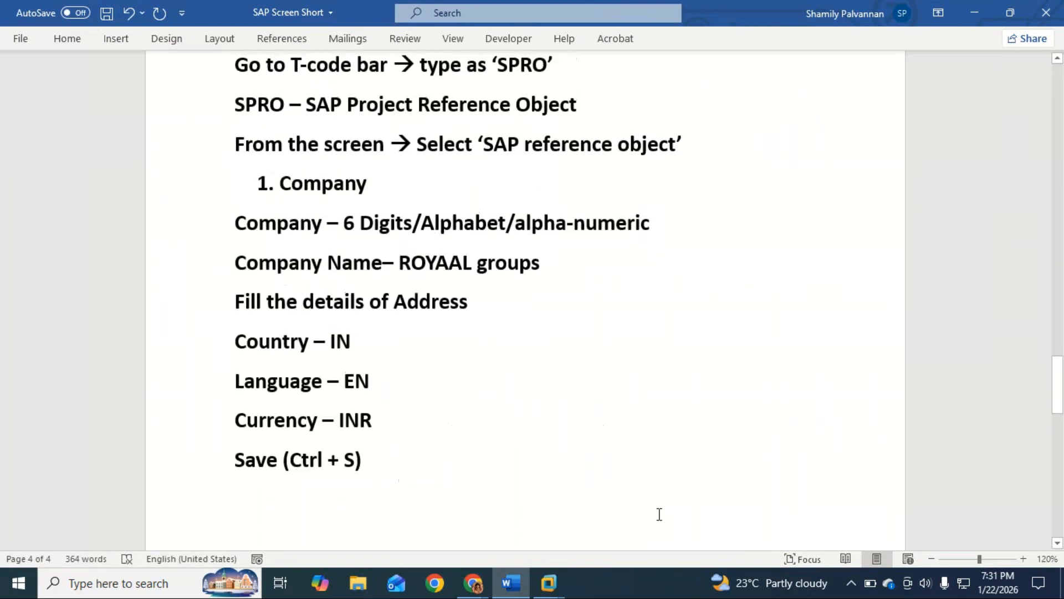
pyautogui.scroll(-5, 493, 319)
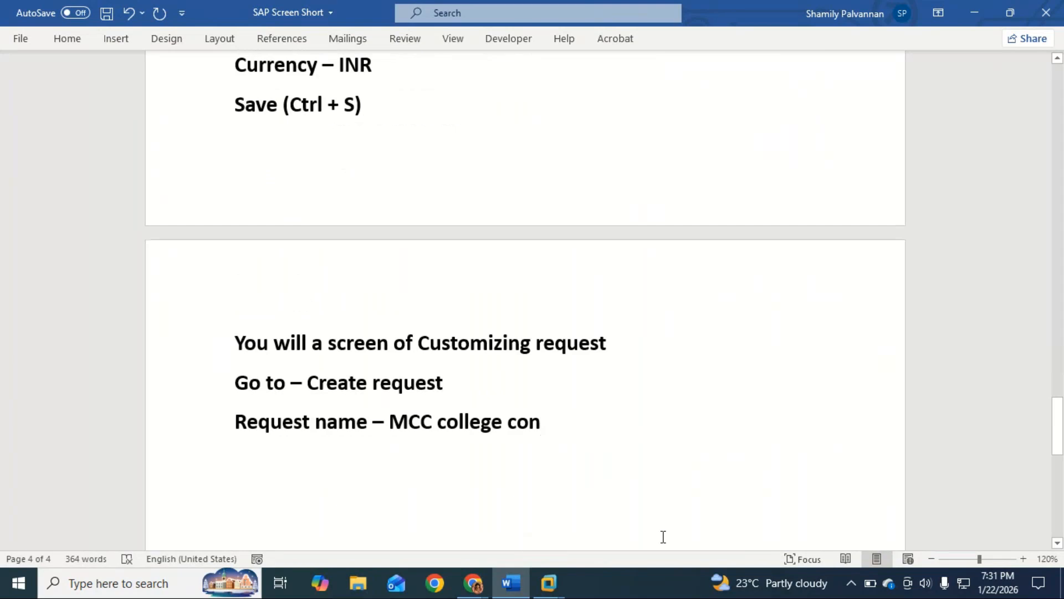
pyautogui.write('fig')
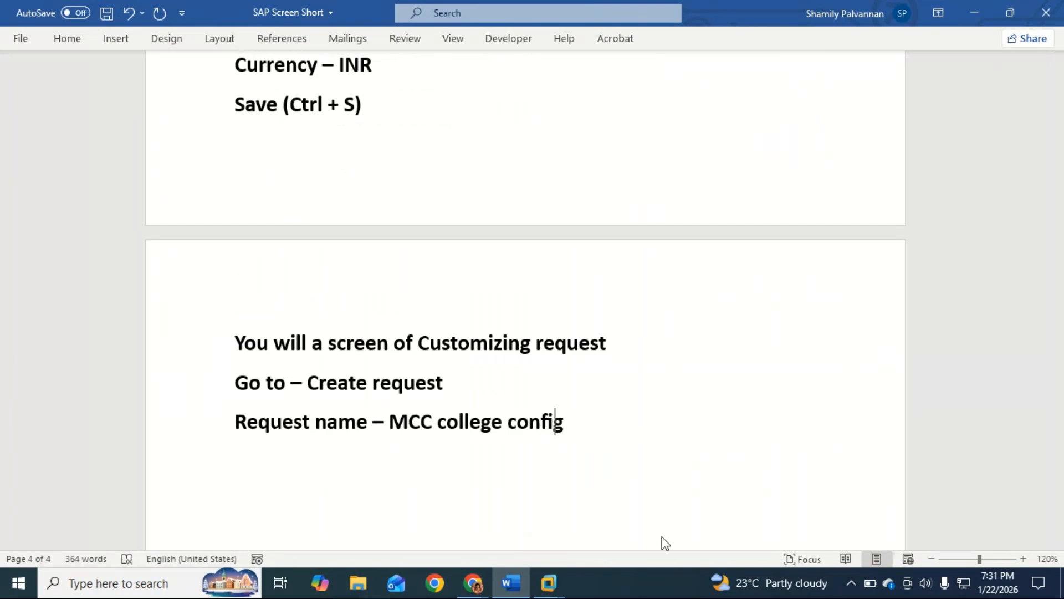
pyautogui.write('uration')
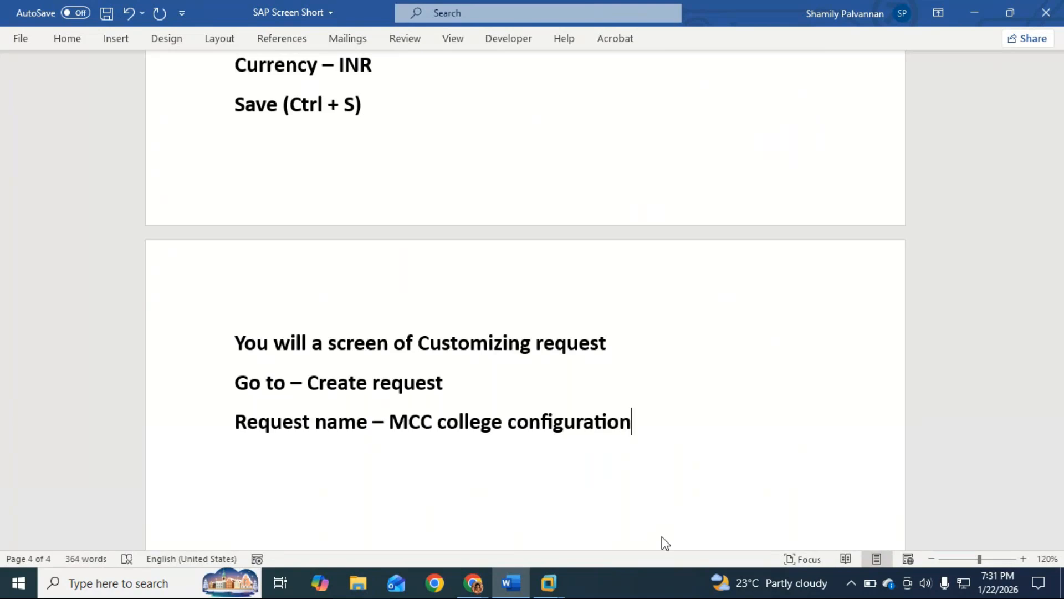
# Add the line "Enter to save" below the request name line
pyautogui.press('Return')
pyautogui.write('enter to sa')
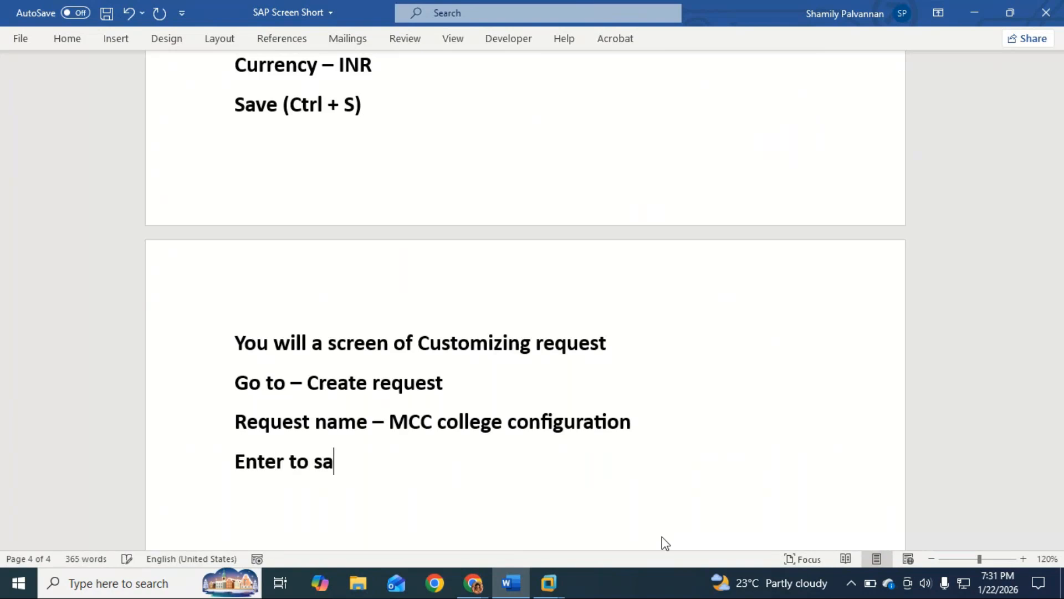
pyautogui.write('ve')
# Add the line "Again enter to save" below the "Enter to save" line
pyautogui.press('Return')
pyautogui.write('aganin')
pyautogui.press('BackSpace')
pyautogui.press('BackSpace')
pyautogui.press('BackSpace')
pyautogui.press('BackSpace')
pyautogui.write('in e')
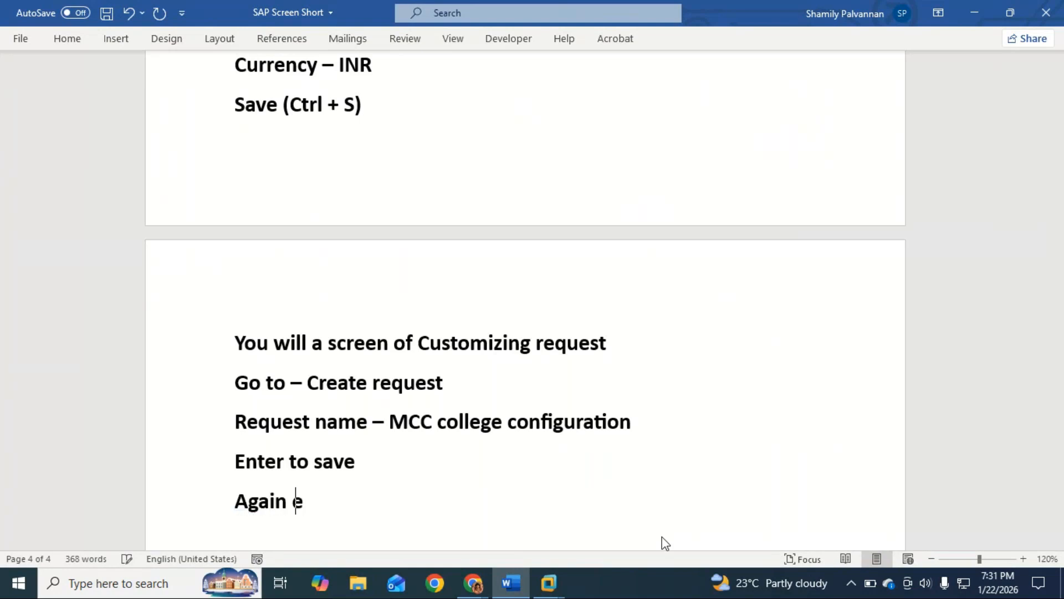
pyautogui.write('nter to ')
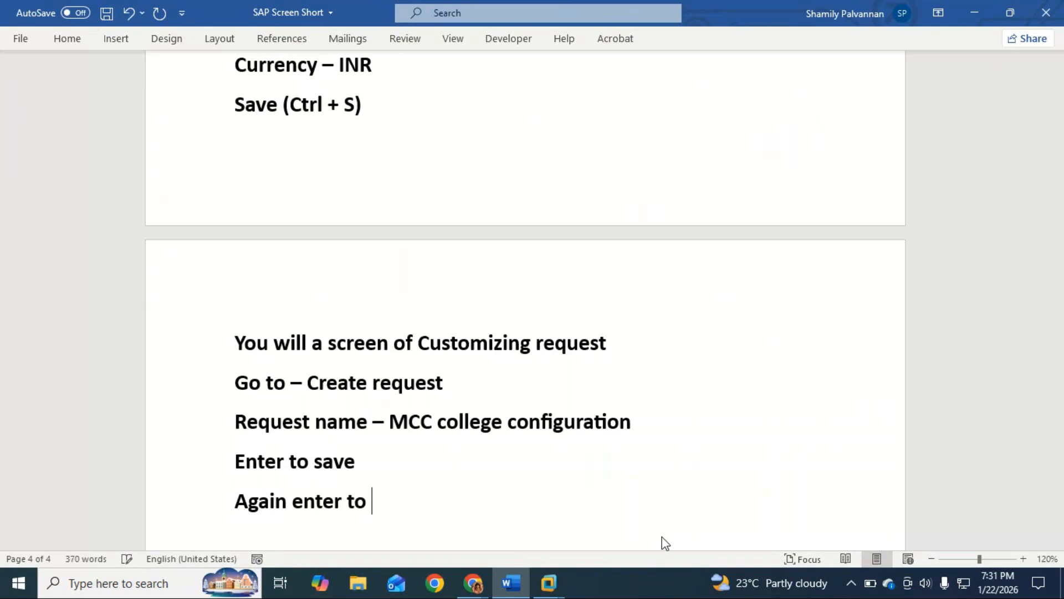
pyautogui.write('save')
# Extend the "Enter to save" line with a dash and an explanation starting "to save re"
pyautogui.click(377, 460)
pyautogui.write('- ')
pyautogui.write('r')
pyautogui.write('e')
pyautogui.press('BackSpace')
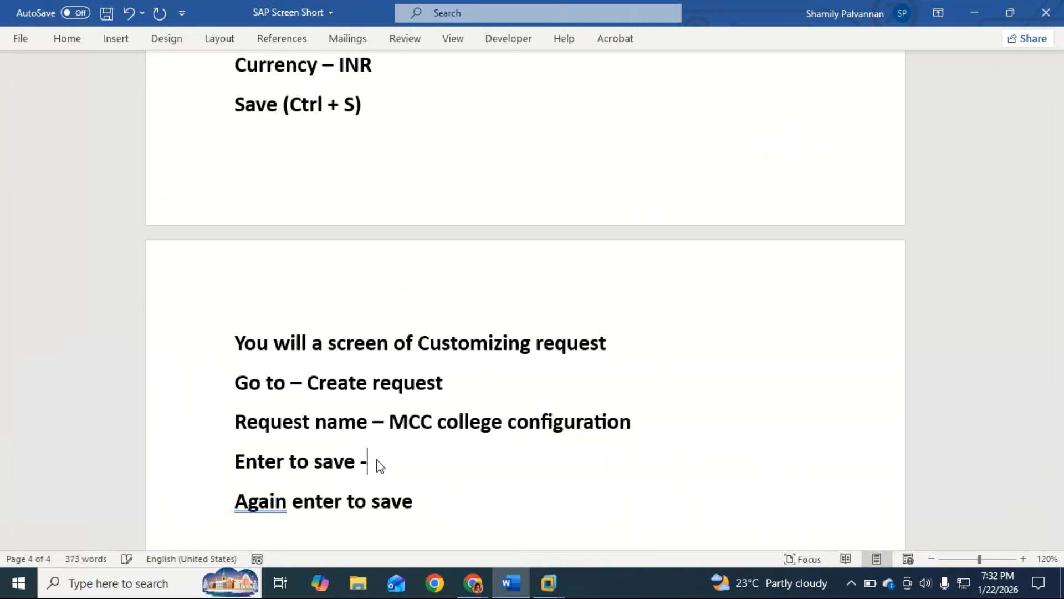
pyautogui.write('to save re')
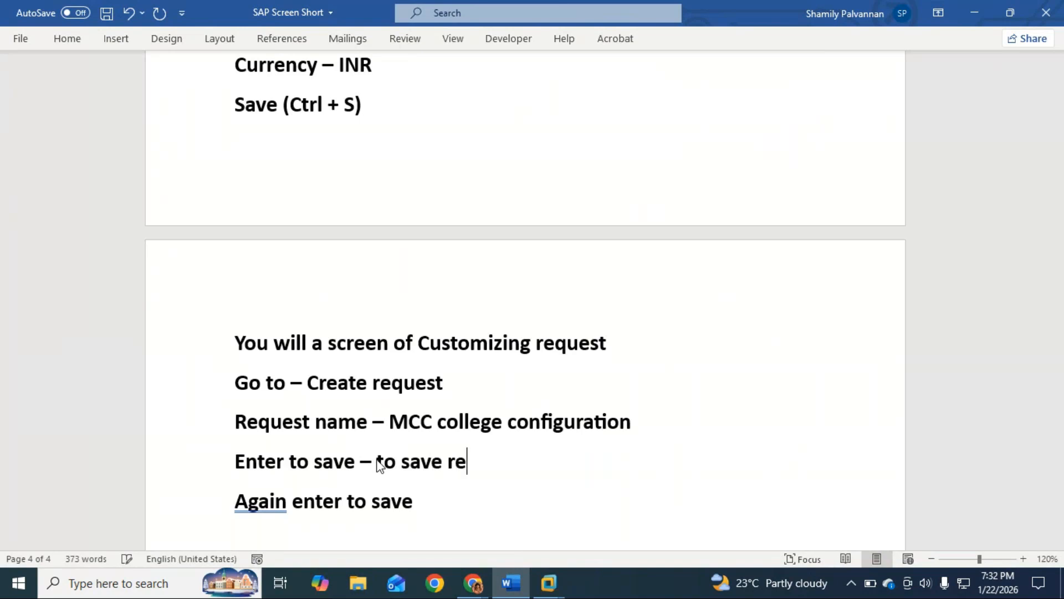
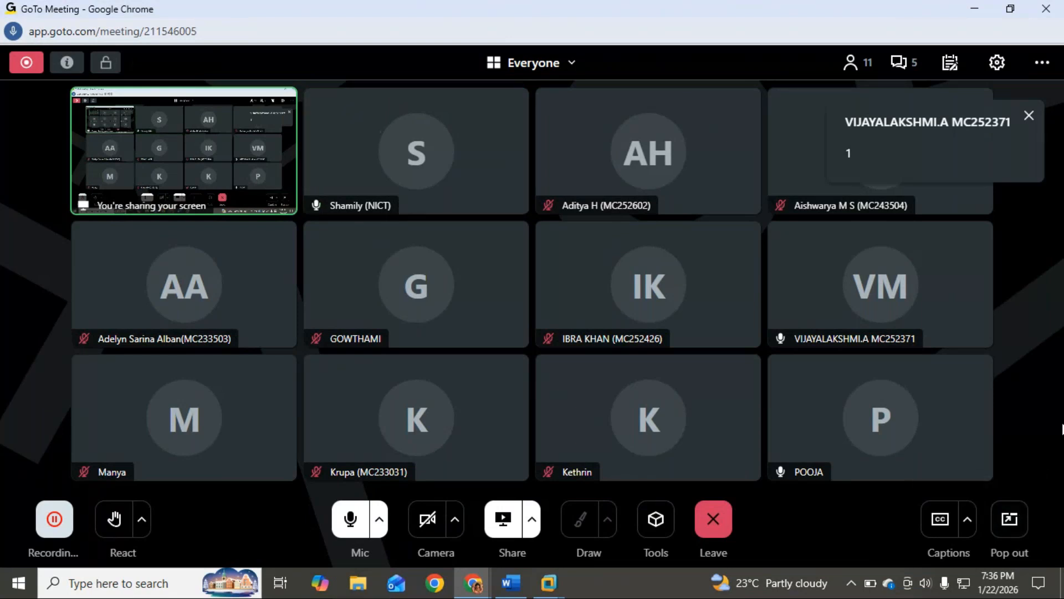
# Switch to the SAP Screen Short document in Word and add the numbered heading "2. Company code" below the organization chart
pyautogui.click(514, 582)
pyautogui.click(667, 494)
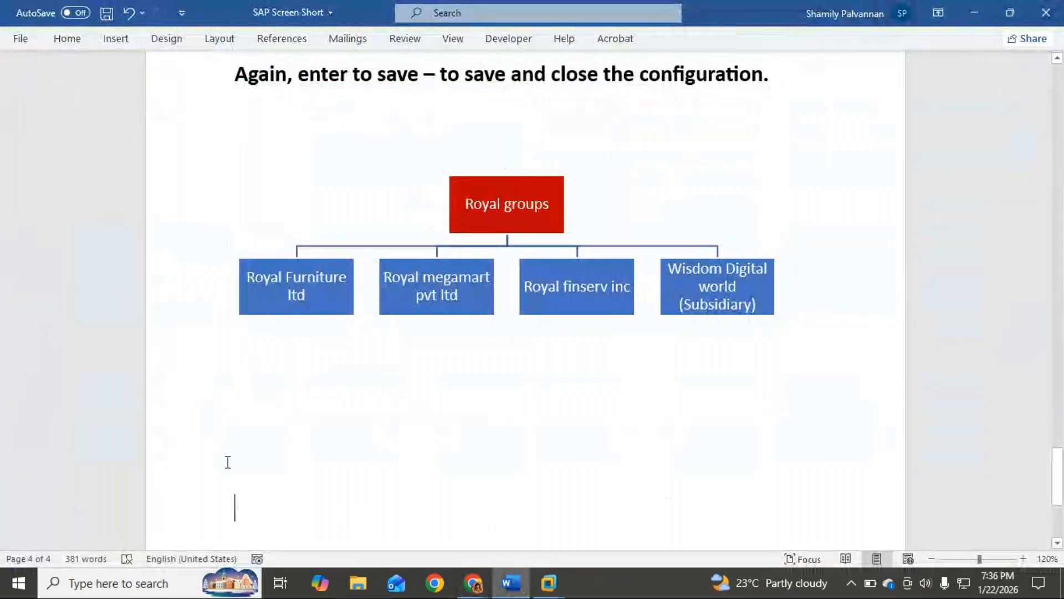
pyautogui.click(281, 452)
pyautogui.write('2')
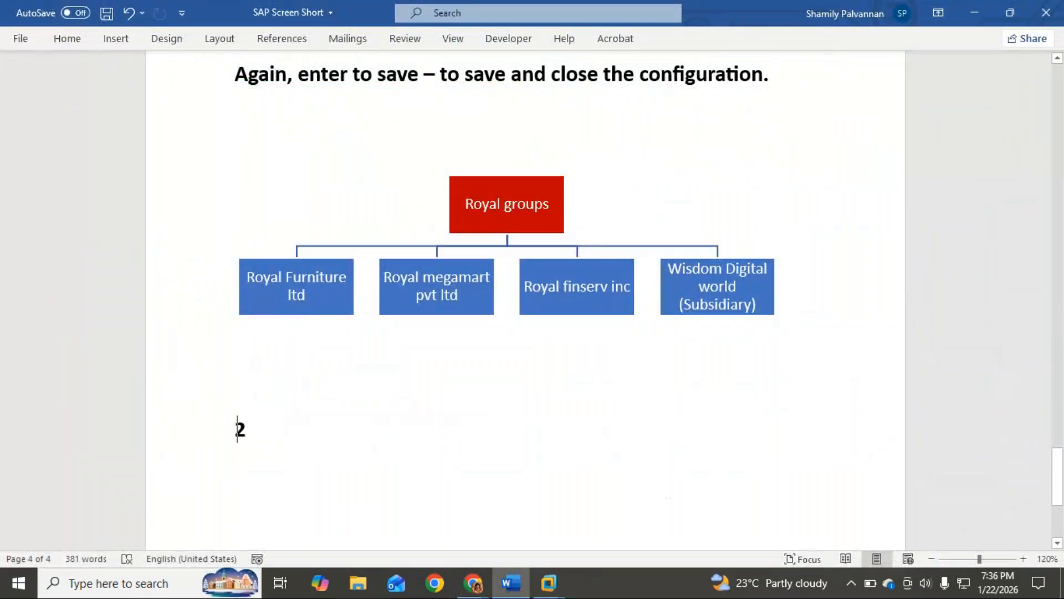
pyautogui.write('. Compa')
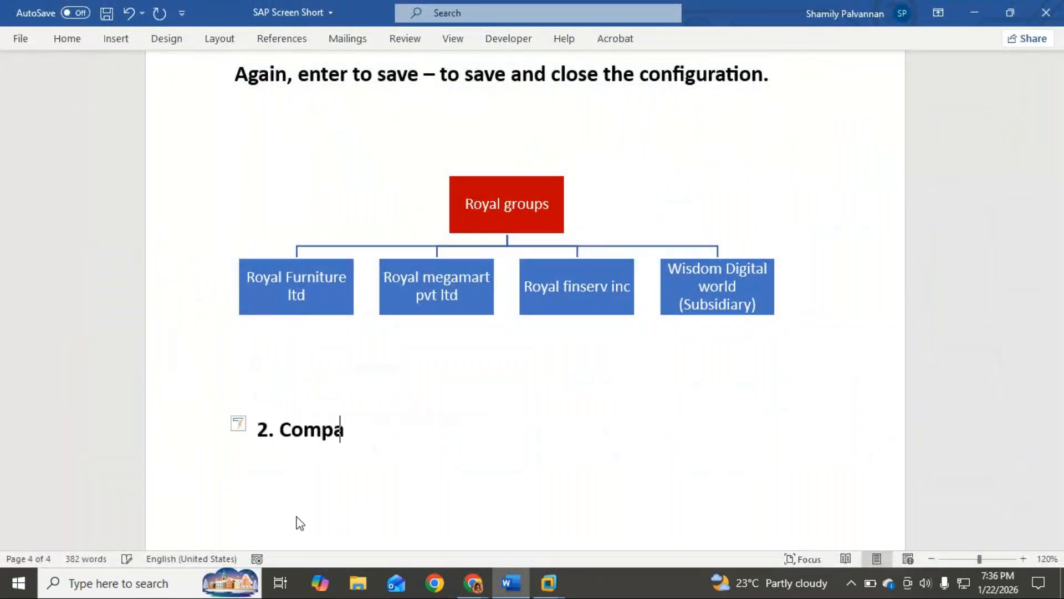
pyautogui.write('ny code')
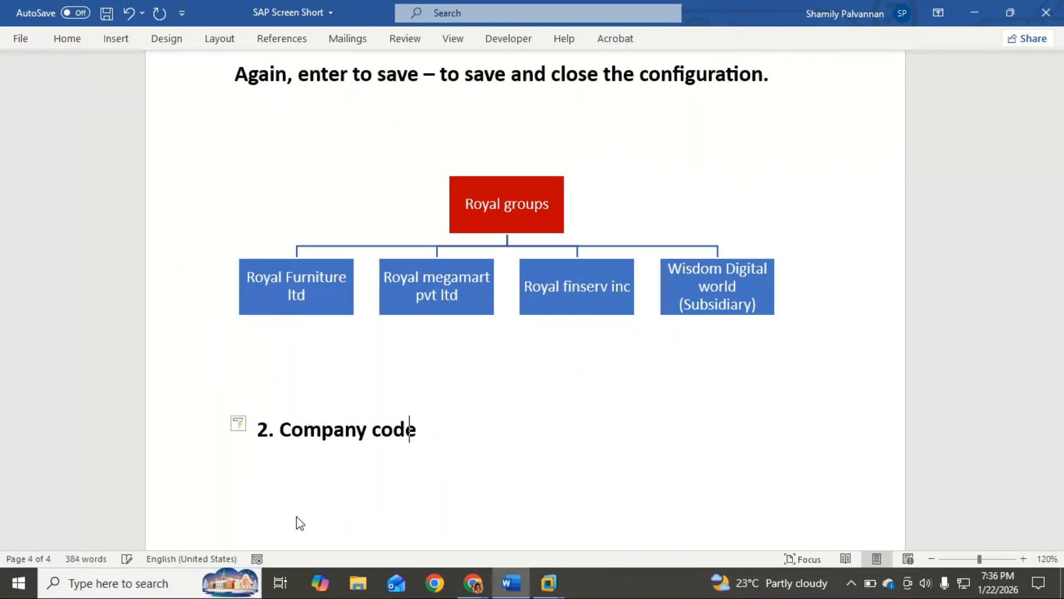
# Copy the four entity names under Royal groups from the organization chart's text and paste them as list items below the "Company code" heading
pyautogui.click(308, 292)
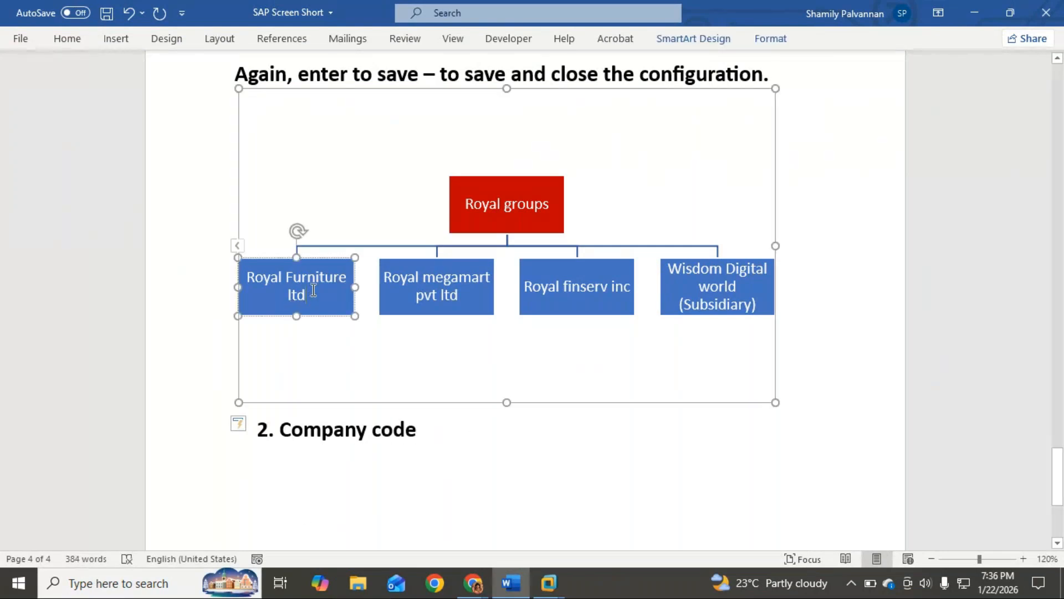
pyautogui.click(237, 245)
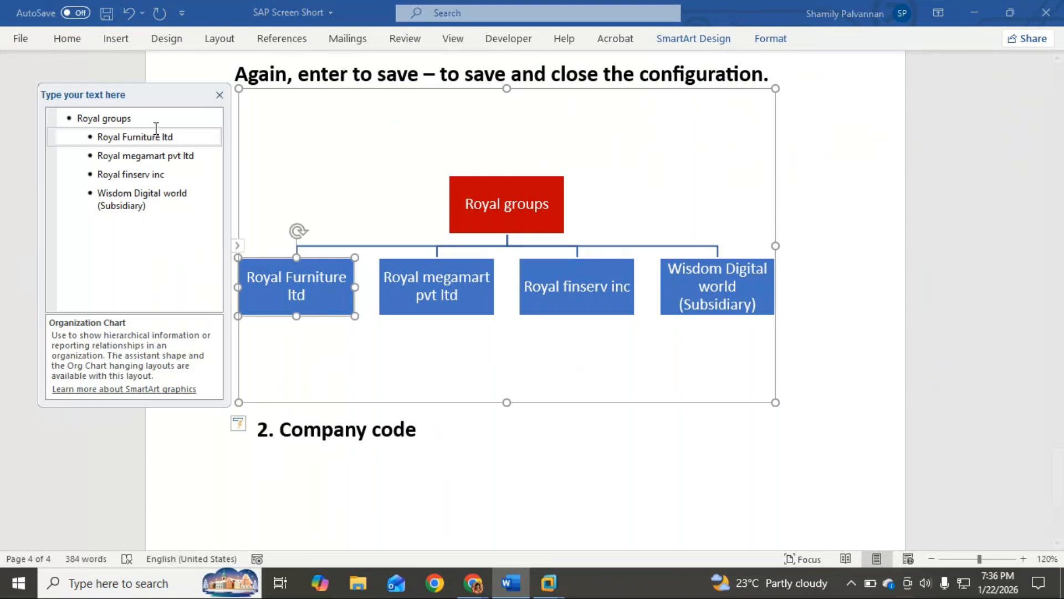
pyautogui.moveTo(176, 137); pyautogui.dragTo(112, 141)
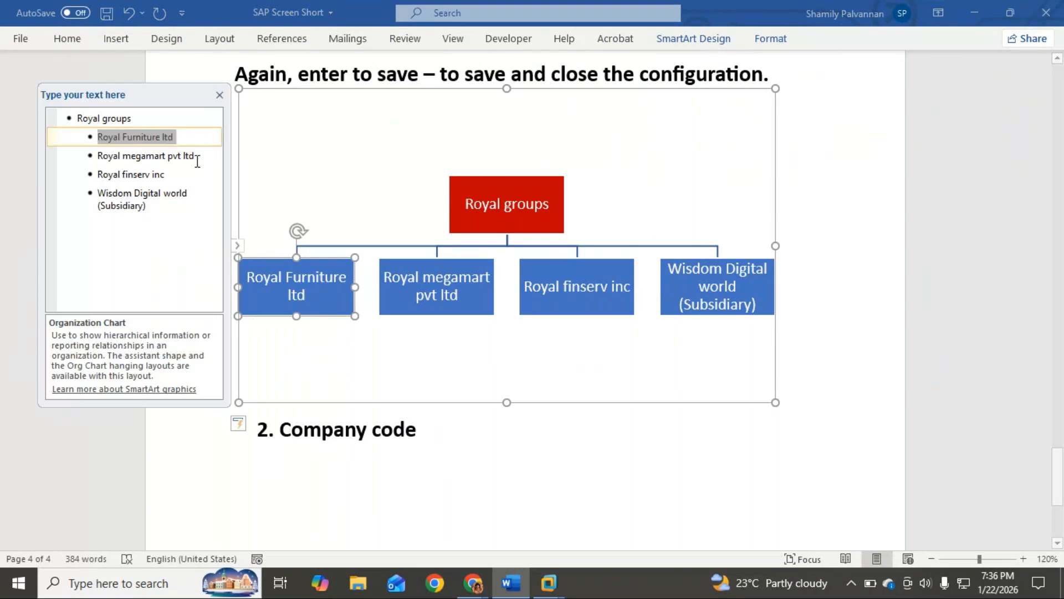
pyautogui.click(197, 136)
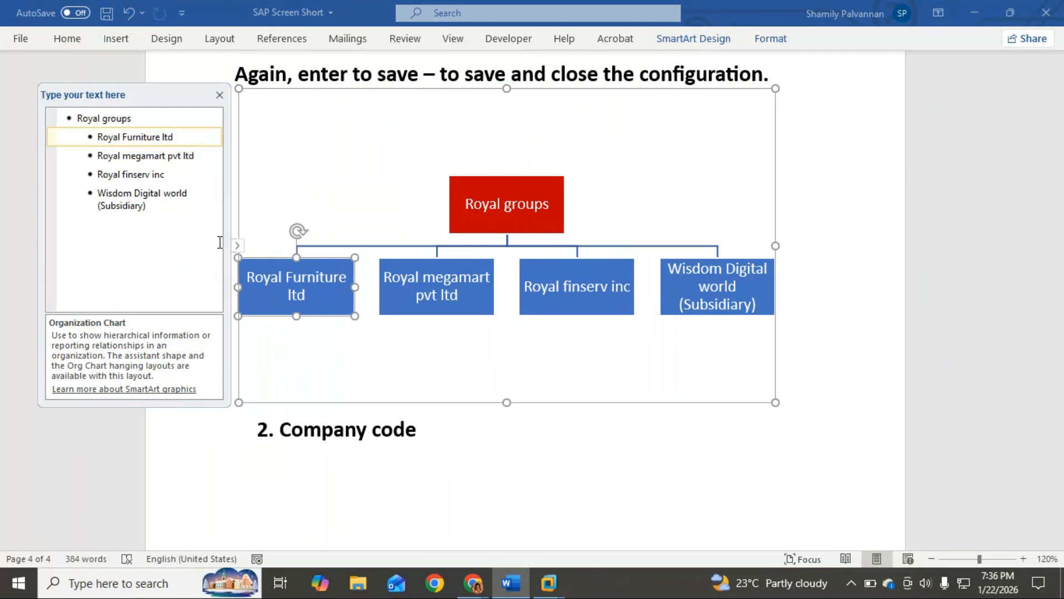
pyautogui.moveTo(185, 233); pyautogui.dragTo(107, 139)
pyautogui.hotkey('ctrl', 'c')
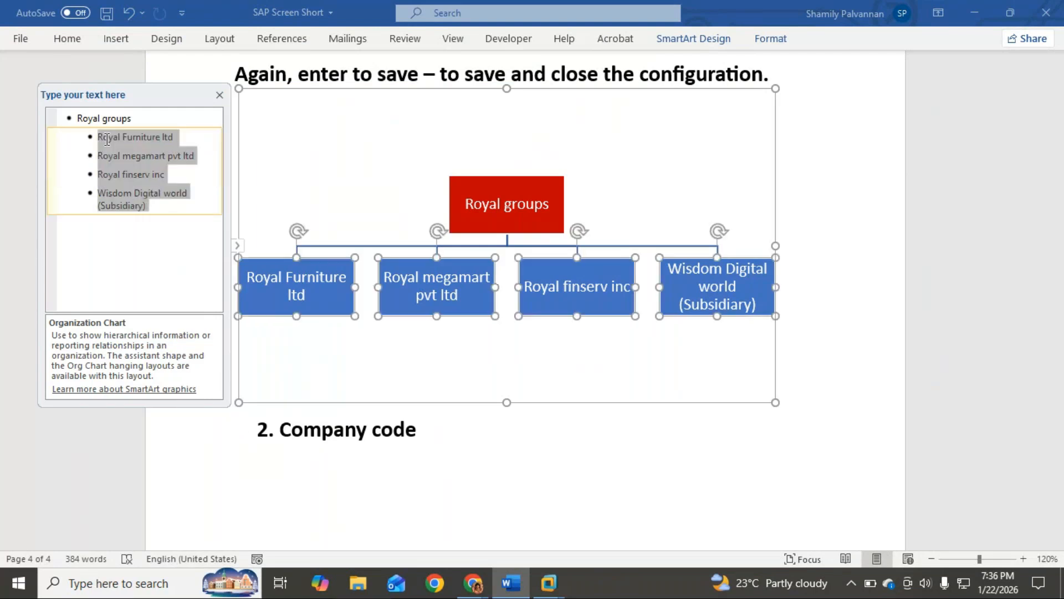
pyautogui.click(407, 490)
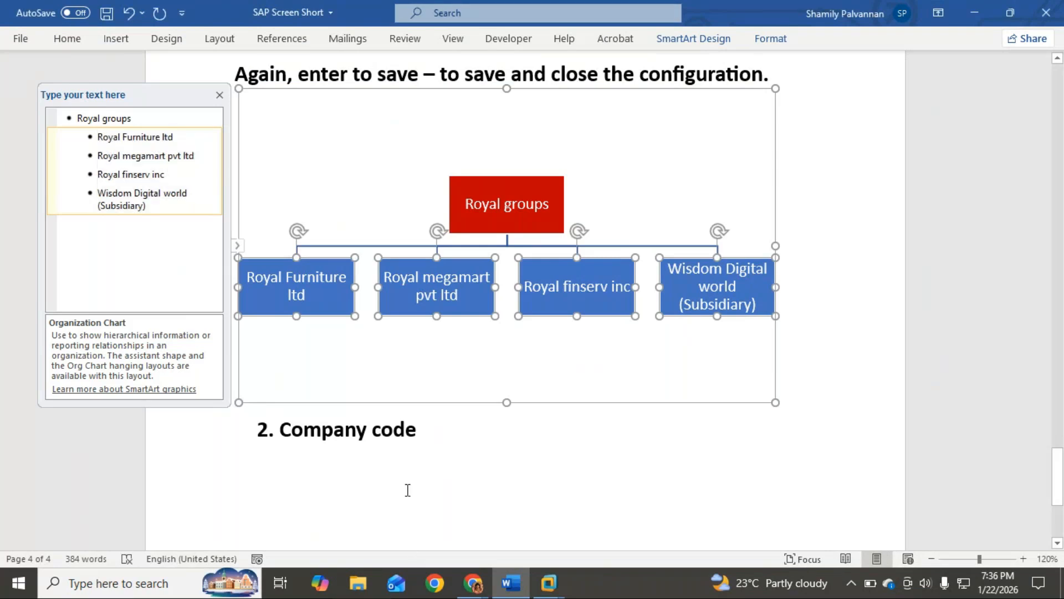
pyautogui.click(441, 443)
pyautogui.press('Return')
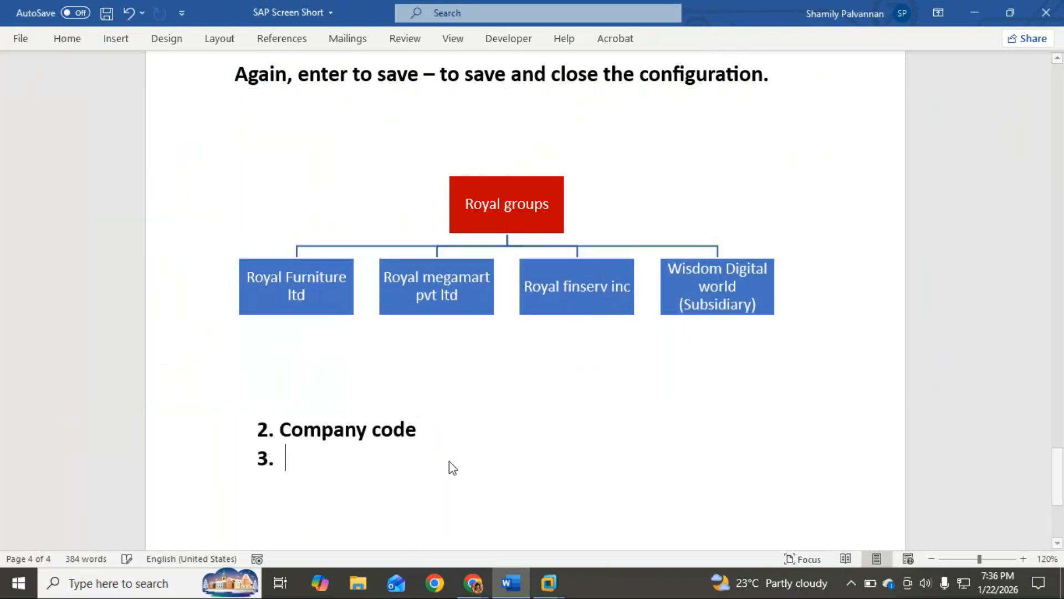
pyautogui.hotkey('ctrl', 'z')
pyautogui.hotkey('ctrl', 'z')
pyautogui.press('Return')
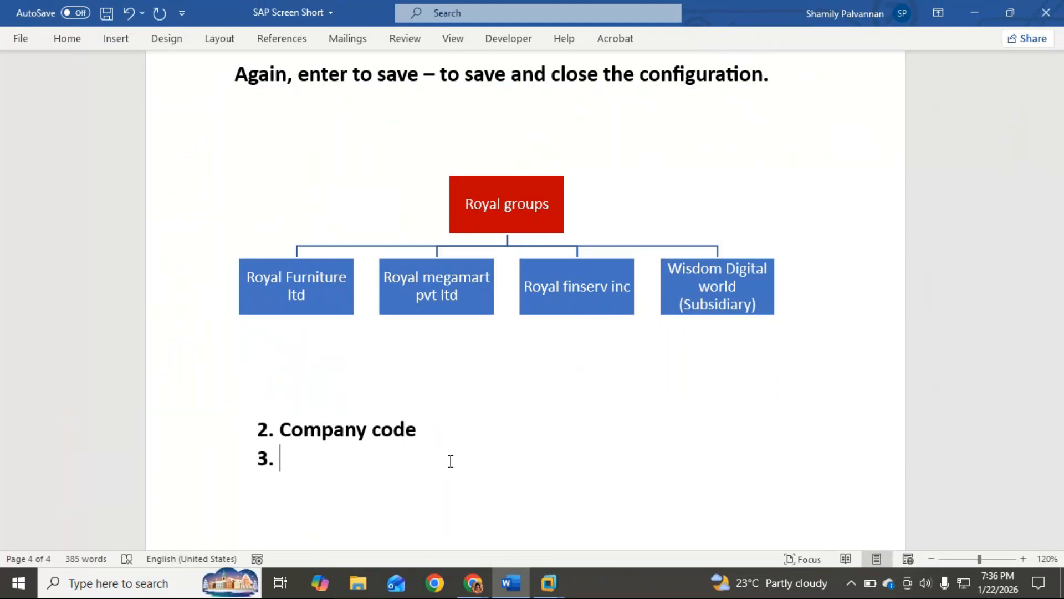
pyautogui.hotkey('ctrl', 'v')
# Turn the four pasted entity names into an indented bulleted sublist of "Company code" and delete the empty numbered item below them
pyautogui.moveTo(278, 393); pyautogui.dragTo(577, 480)
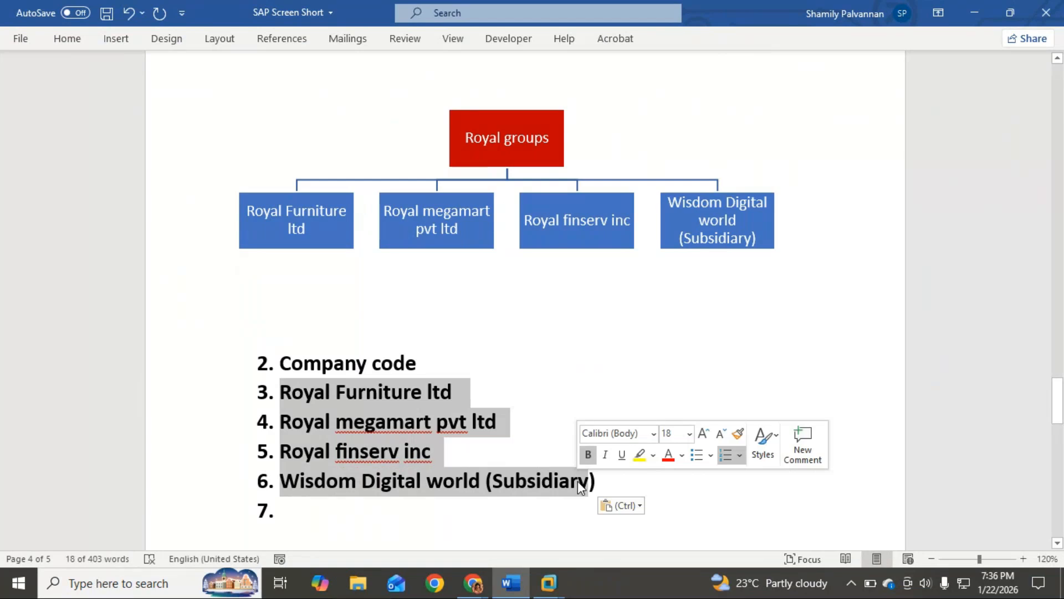
pyautogui.press('Tab')
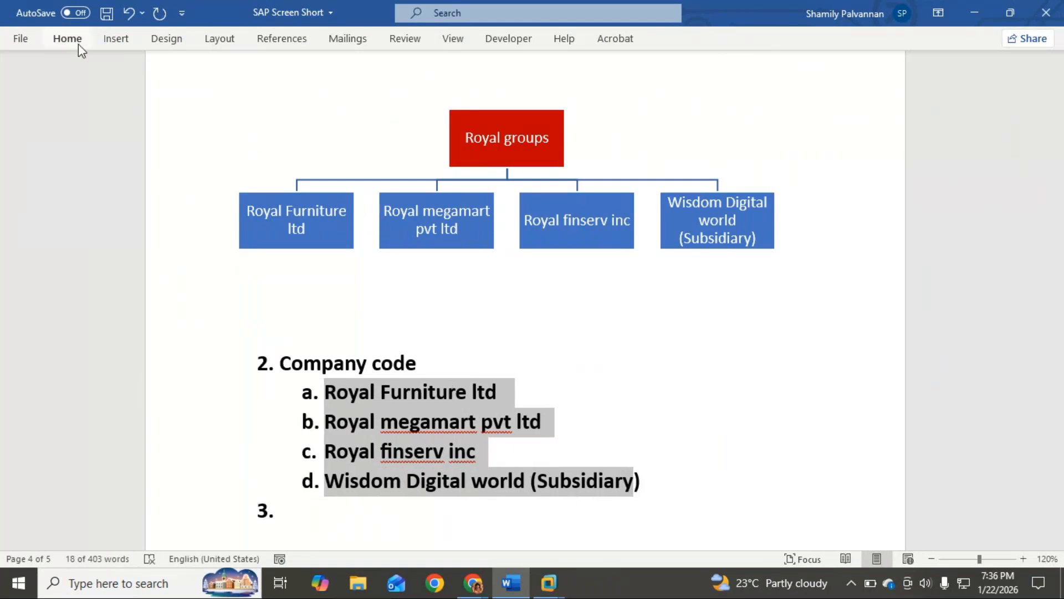
pyautogui.click(114, 40)
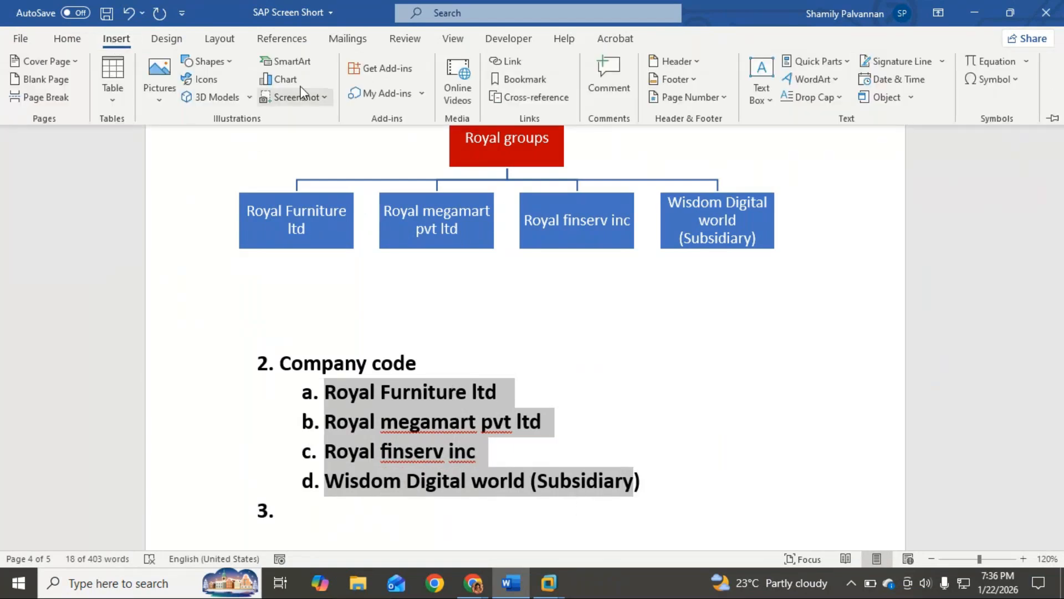
pyautogui.click(67, 38)
pyautogui.click(307, 67)
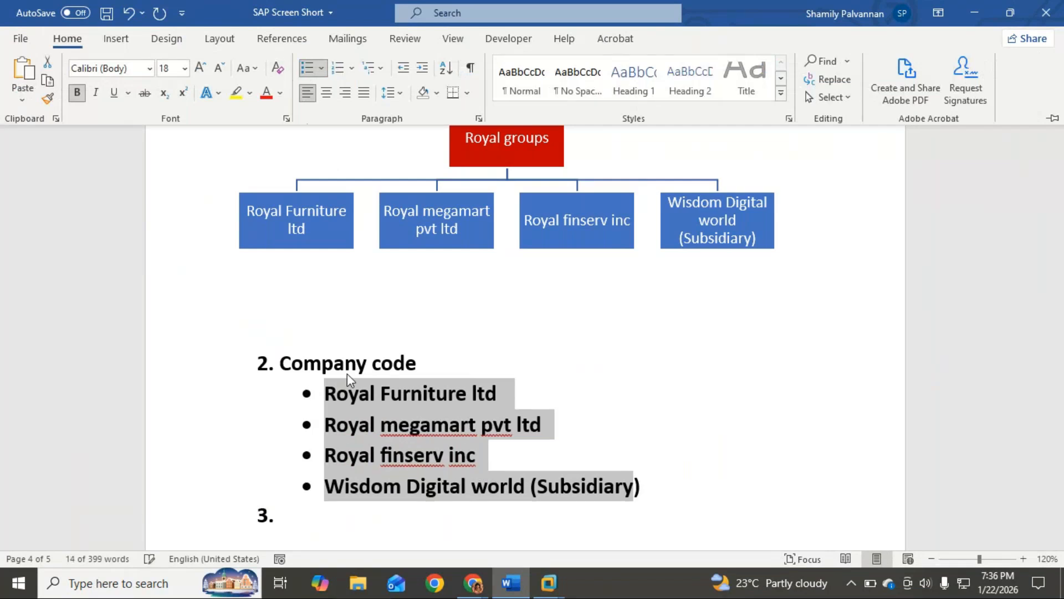
pyautogui.scroll(-3, 333, 388)
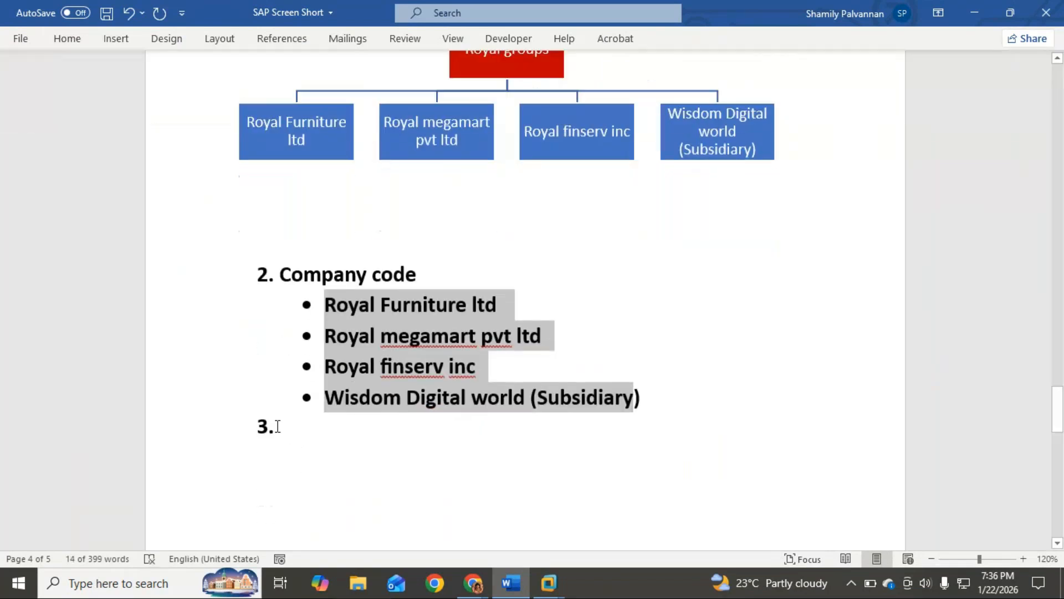
pyautogui.click(277, 425)
pyautogui.press('BackSpace')
pyautogui.press('BackSpace')
pyautogui.click(551, 308)
pyautogui.write('-')
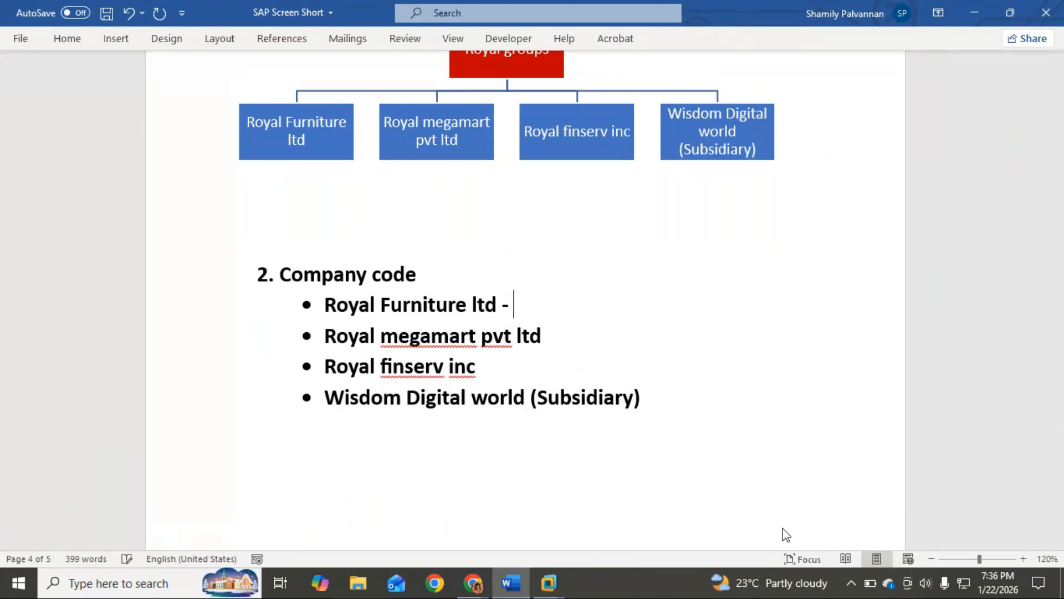
pyautogui.press('BackSpace')
pyautogui.press('BackSpace')
# Insert an unnumbered line reading "Company code" between the "2. Company code" heading and the bulleted entity names
pyautogui.click(447, 273)
pyautogui.press('Return')
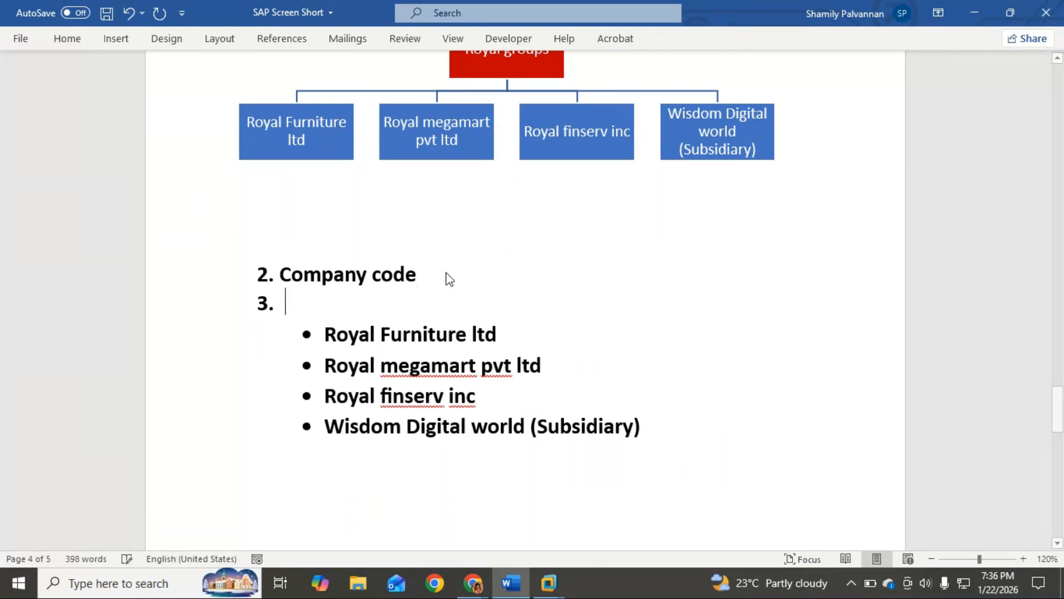
pyautogui.press('BackSpace')
pyautogui.write('Co')
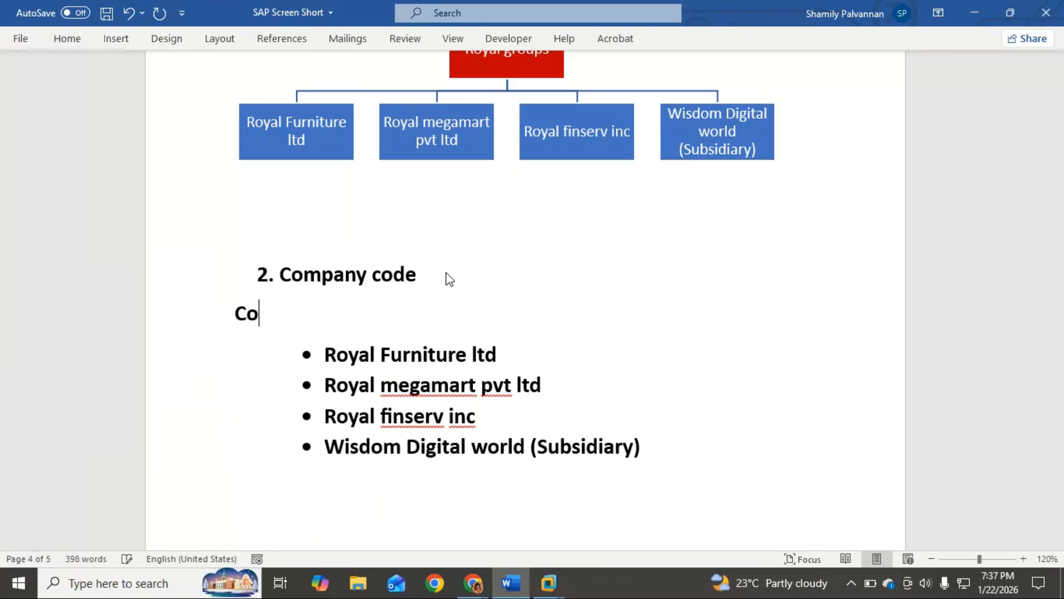
pyautogui.write('mpany code')
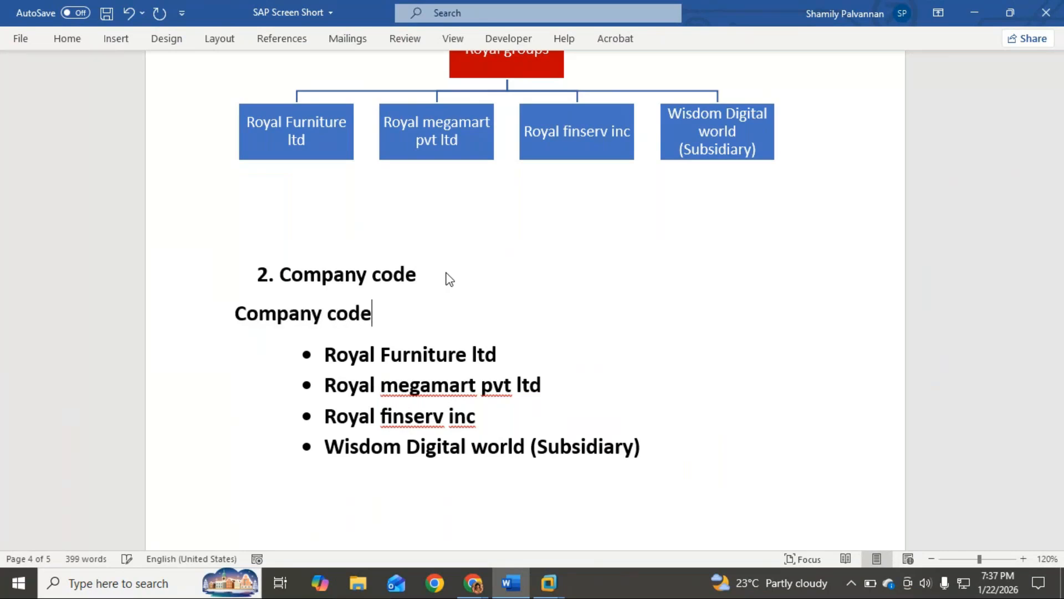
# Complete the unnumbered "Company code" line with "- 4 Digits/Alphabet/alpha-numeric", reusing the format text from the Company section
pyautogui.scroll(3, 450, 274)
pyautogui.scroll(15, 451, 270)
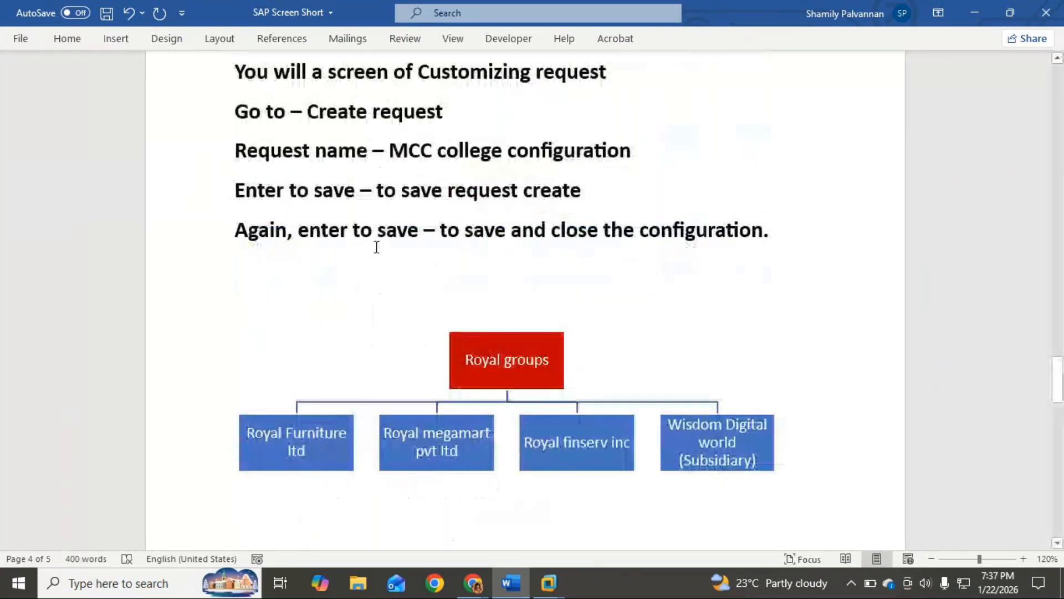
pyautogui.scroll(7, 376, 246)
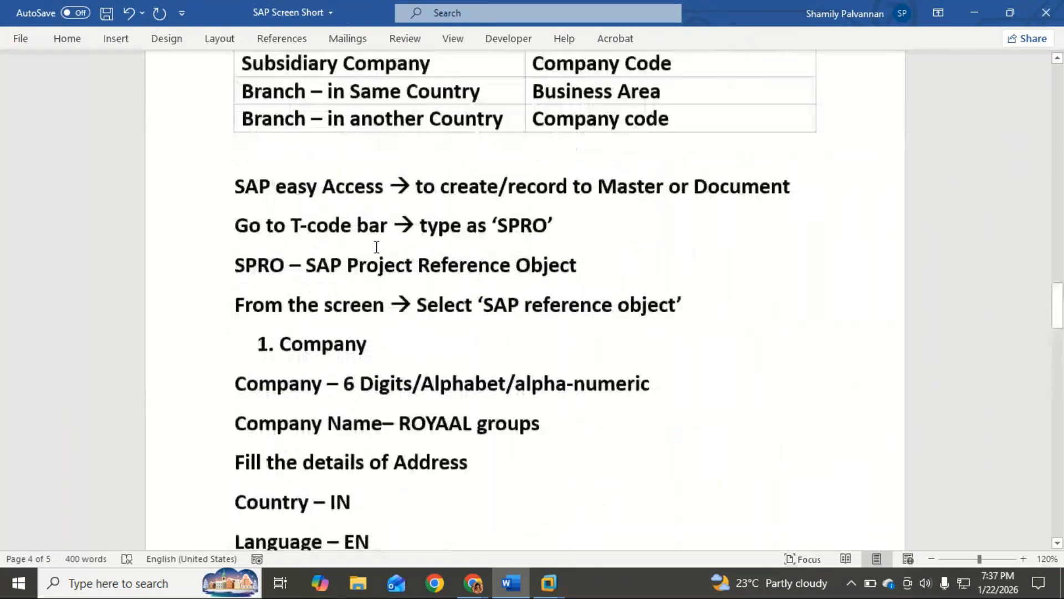
pyautogui.scroll(-6, 376, 247)
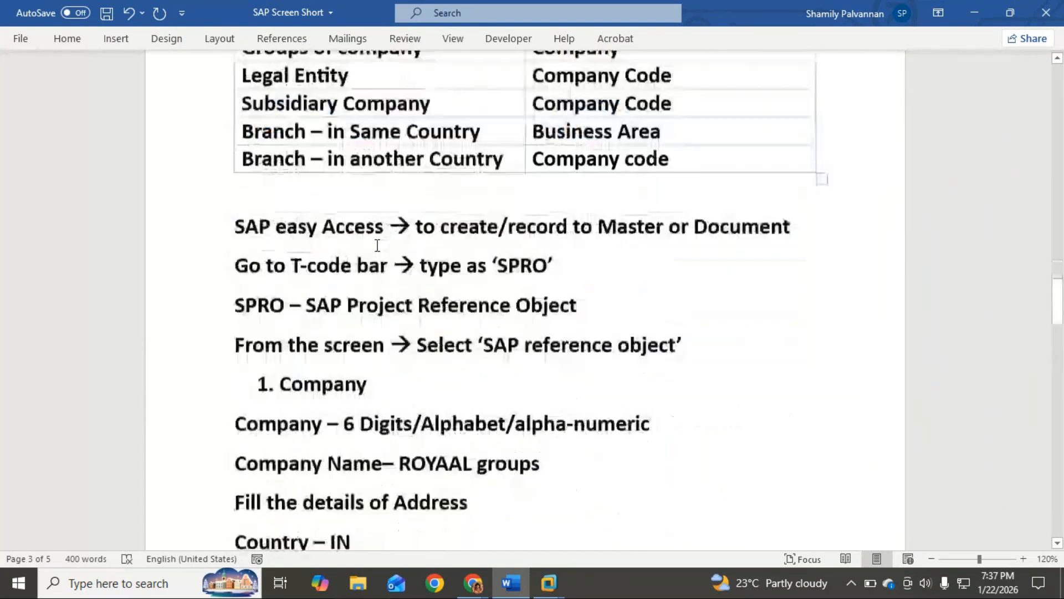
pyautogui.moveTo(344, 263); pyautogui.dragTo(660, 258)
pyautogui.hotkey('ctrl', 'c')
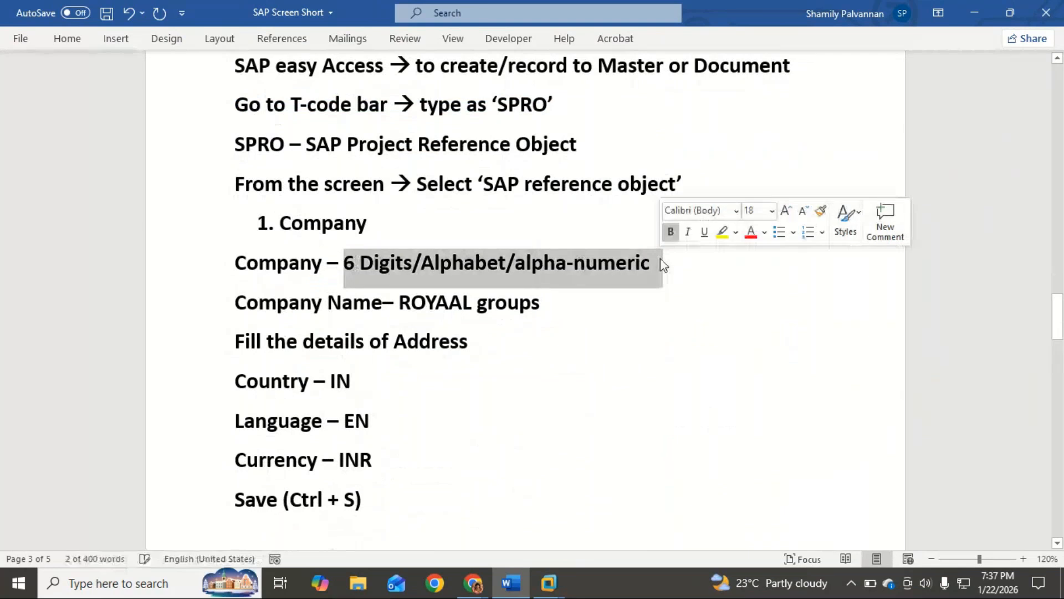
pyautogui.scroll(-10, 580, 364)
pyautogui.scroll(-8, 582, 361)
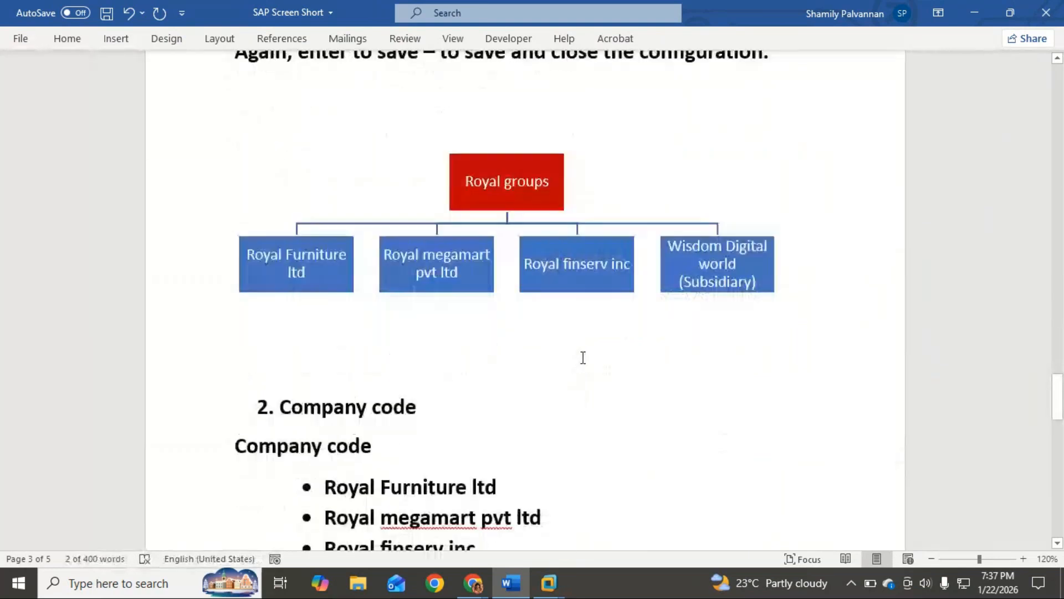
pyautogui.click(405, 317)
pyautogui.write('-')
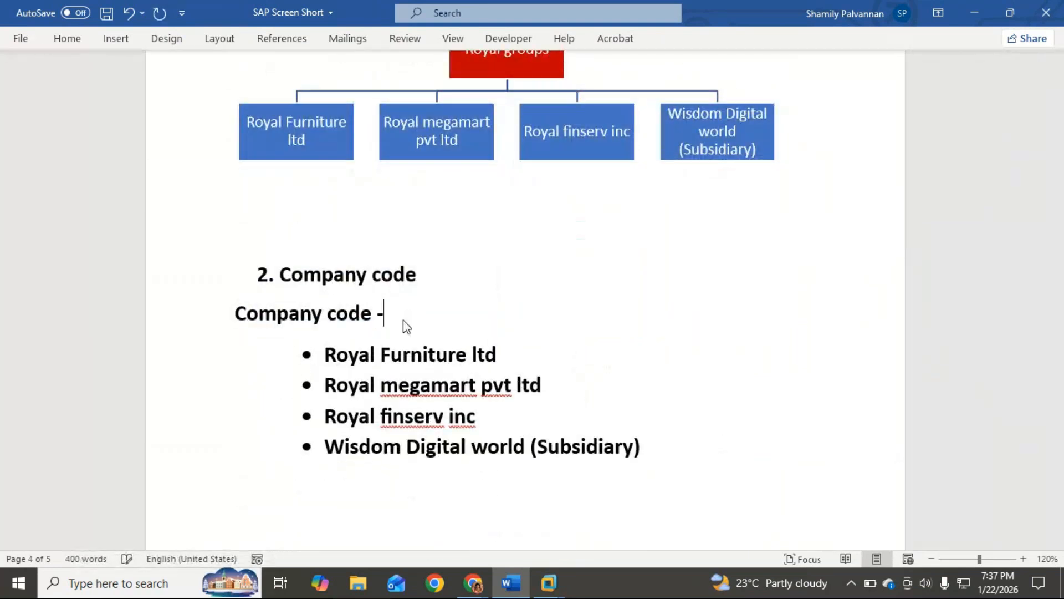
pyautogui.hotkey('ctrl', 'v')
pyautogui.click(400, 313)
pyautogui.press('BackSpace')
pyautogui.write('4')
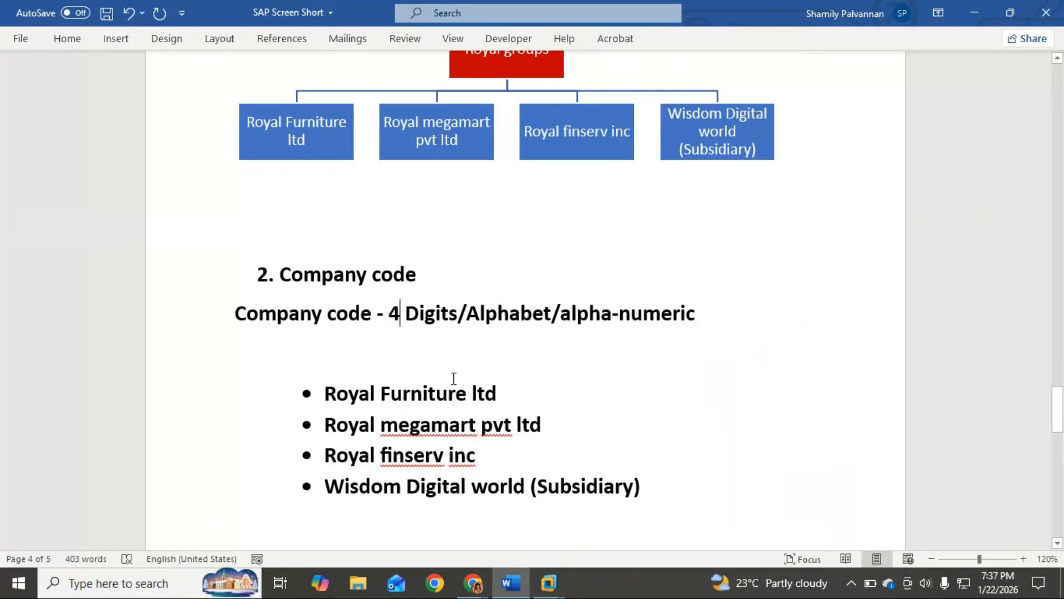
# Append an arrow and company code to the first two bullets: RYL1 for Royal Furniture ltd and RYL2 for Royal megamart pvt ltd
pyautogui.click(521, 395)
pyautogui.write('--')
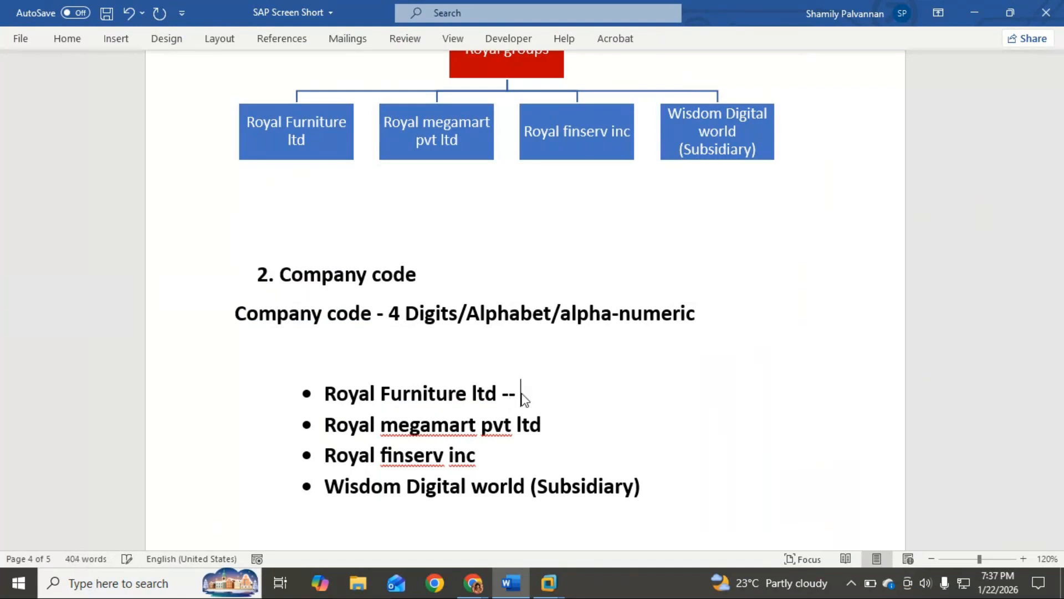
pyautogui.press('BackSpace')
pyautogui.write('-->')
pyautogui.write('RYL')
pyautogui.write('1')
pyautogui.click(569, 426)
pyautogui.write('--> RYL2')
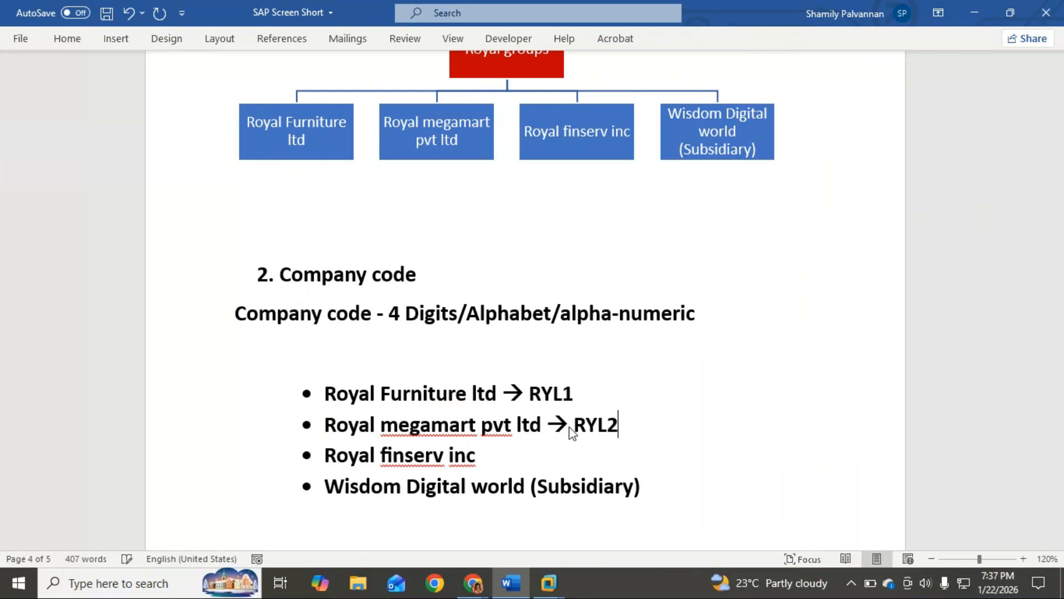
# Append an arrow and company code to the last two bullets: RYL3 for Royal finserv inc and RYL4 for Wisdom Digital world (Subsidiary)
pyautogui.click(516, 453)
pyautogui.write('-->')
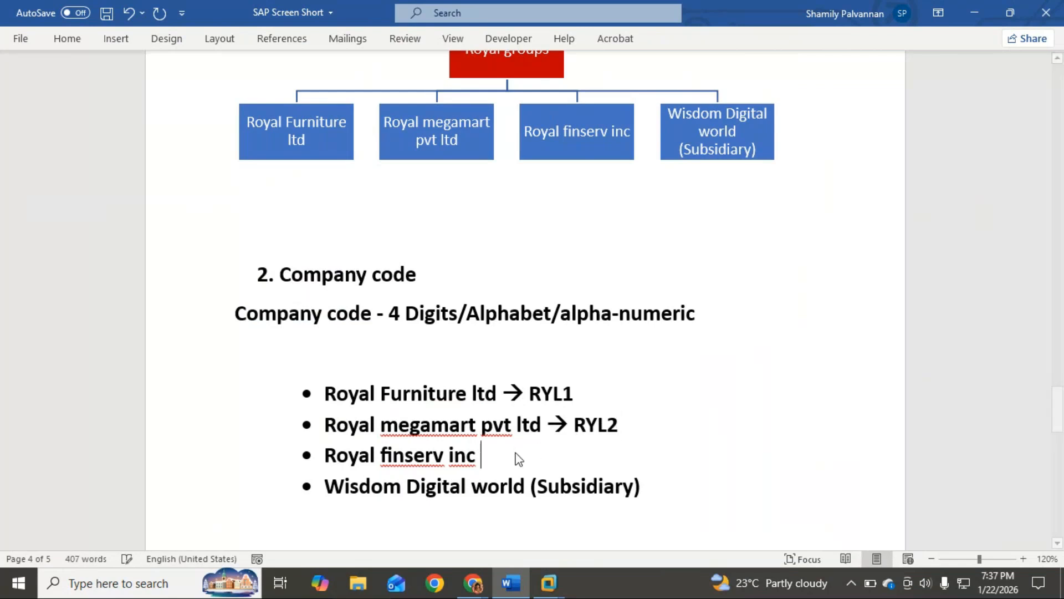
pyautogui.write(' RY')
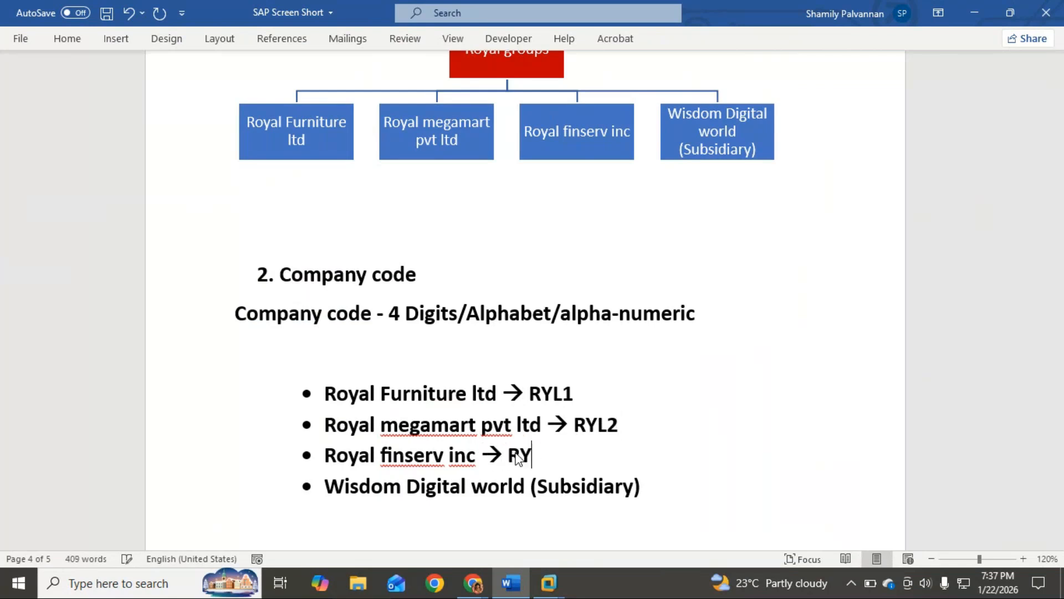
pyautogui.write('L3')
pyautogui.click(650, 490)
pyautogui.write('-->')
pyautogui.write('RYL')
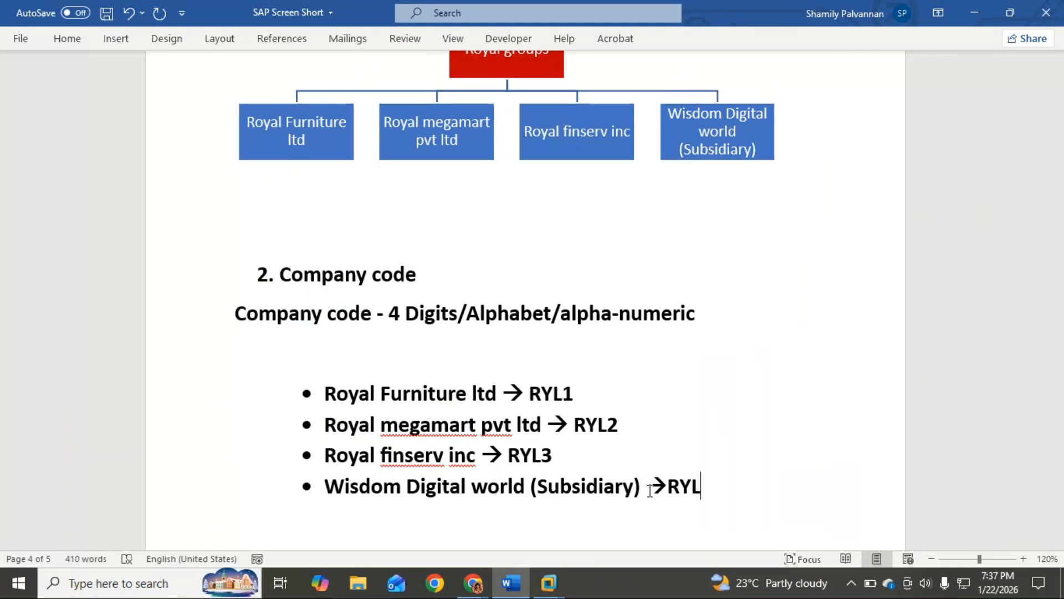
pyautogui.write('4')
pyautogui.hotkey('alt', 'Tab')
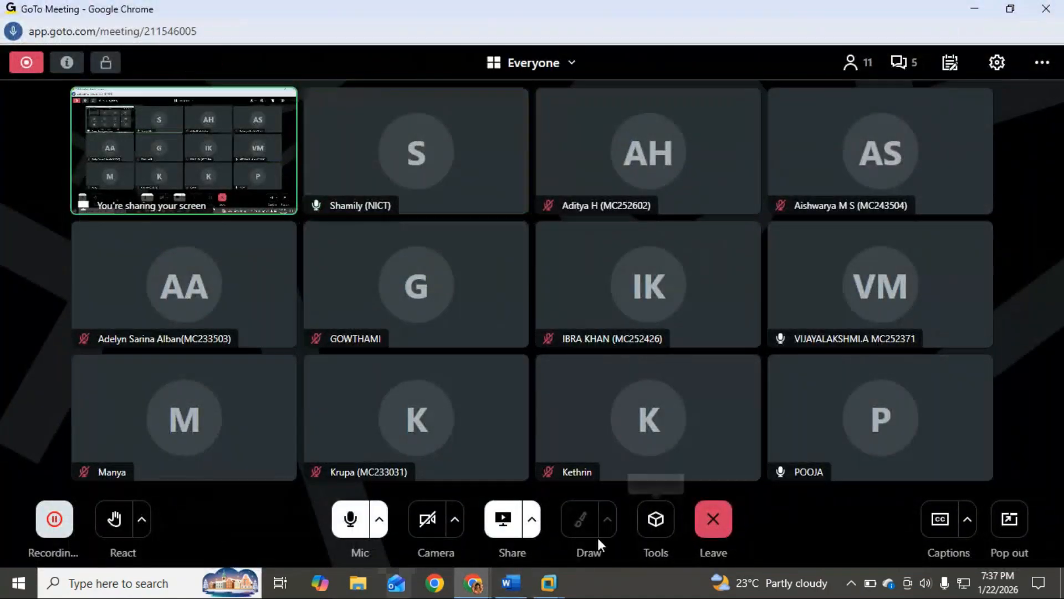
pyautogui.hotkey('alt', 'Tab')
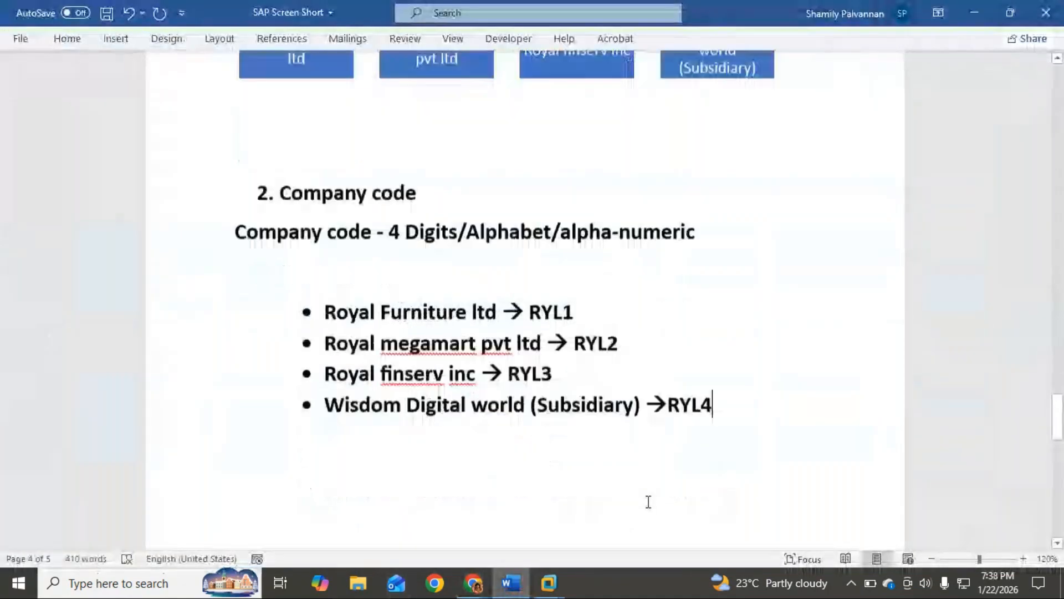
# Switch to SAP and leave the saved ROYAAL company entry to return to the customizing Implementation Guide
pyautogui.hotkey('alt', 'Tab')
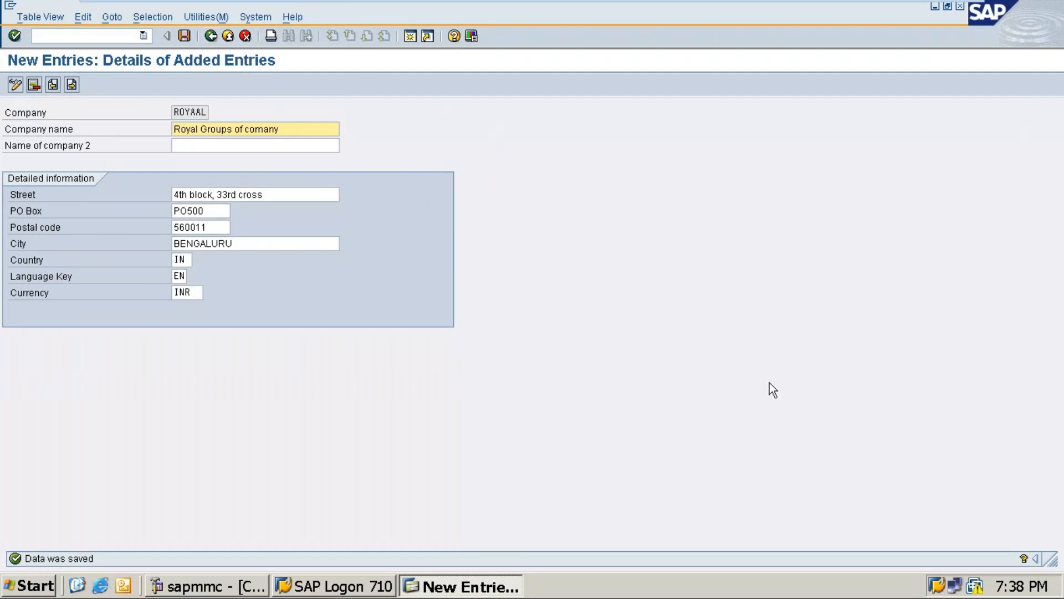
pyautogui.press('F3')
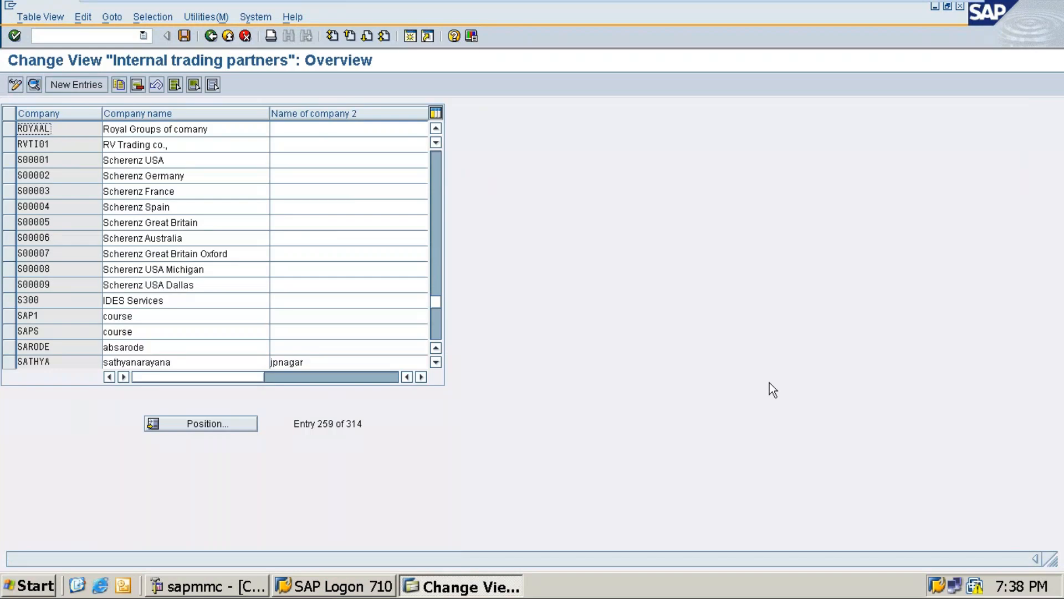
pyautogui.press('F3')
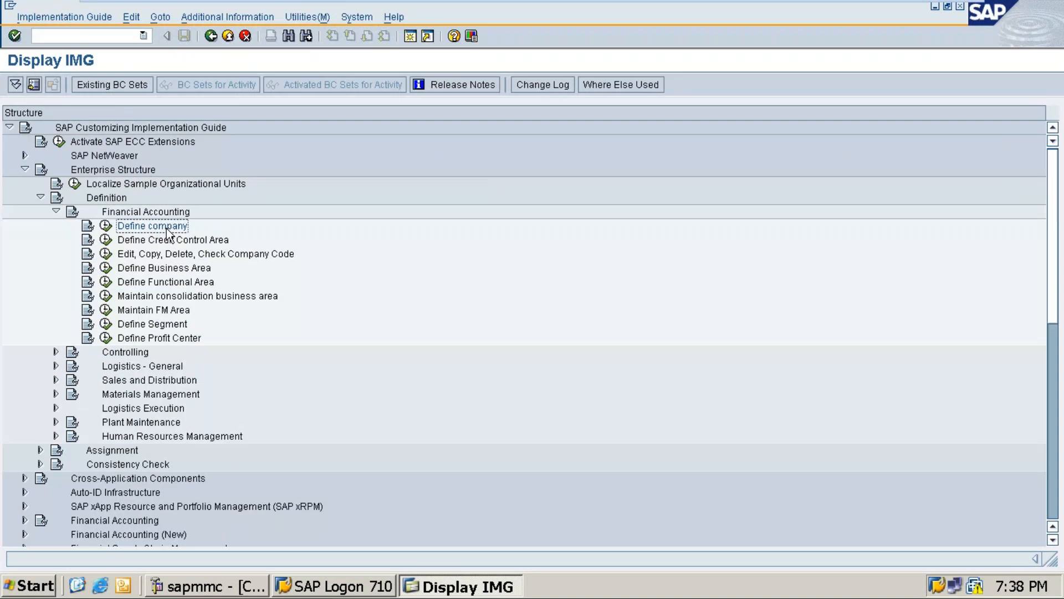
# Open the Edit Company Code Data activity from Edit, Copy, Delete, Check Company Code under the Financial Accounting definitions
pyautogui.click(183, 255)
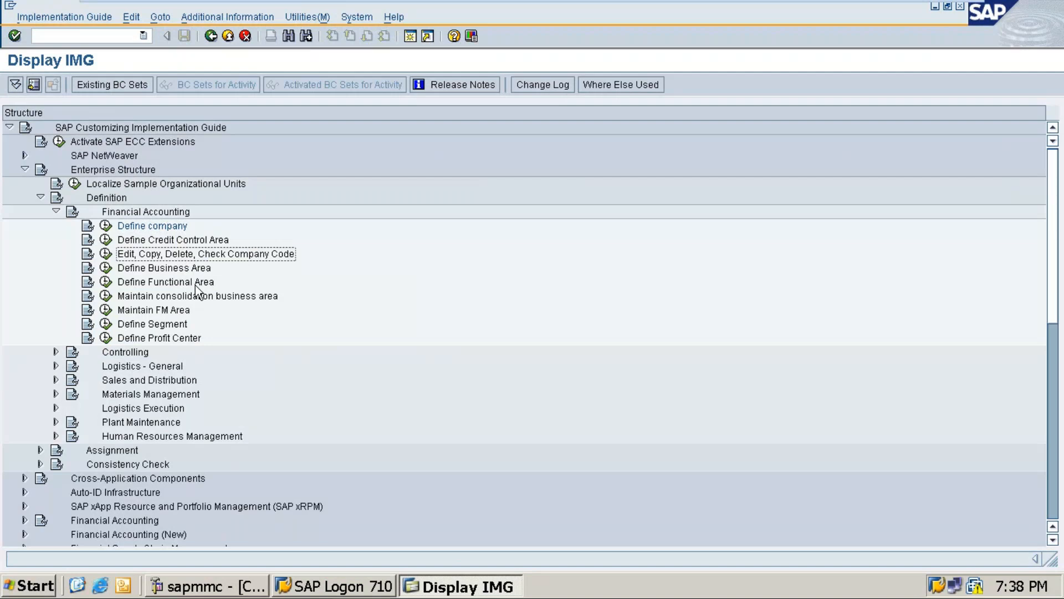
pyautogui.click(106, 254)
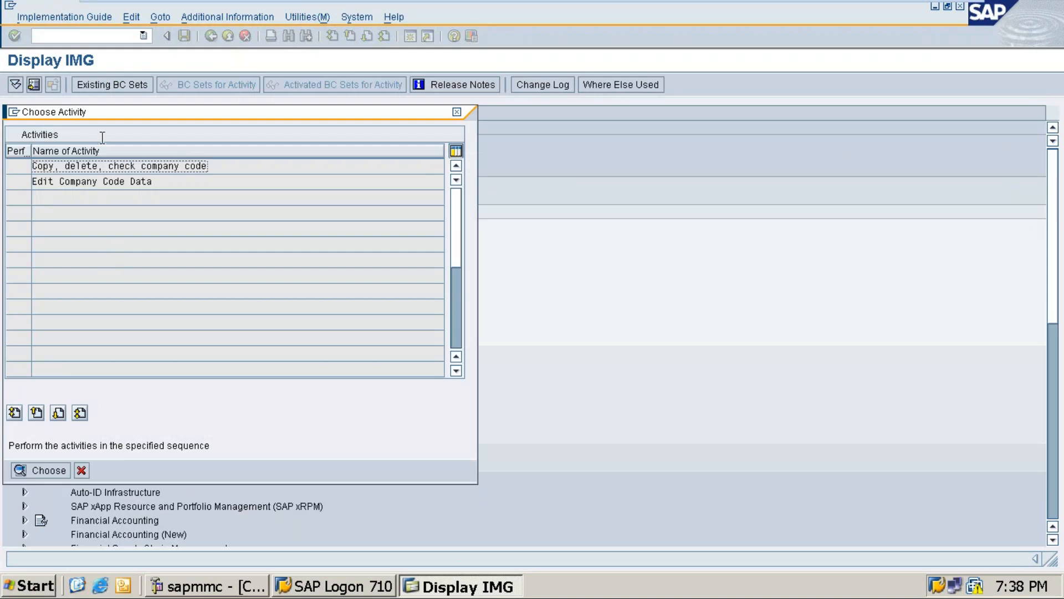
pyautogui.moveTo(278, 112); pyautogui.dragTo(561, 105)
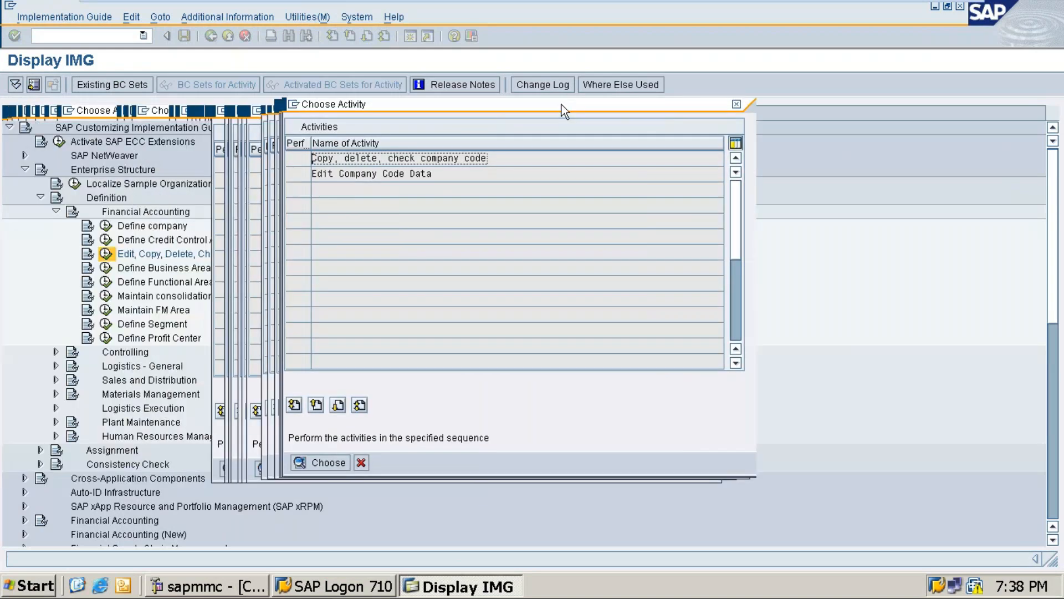
pyautogui.click(354, 175)
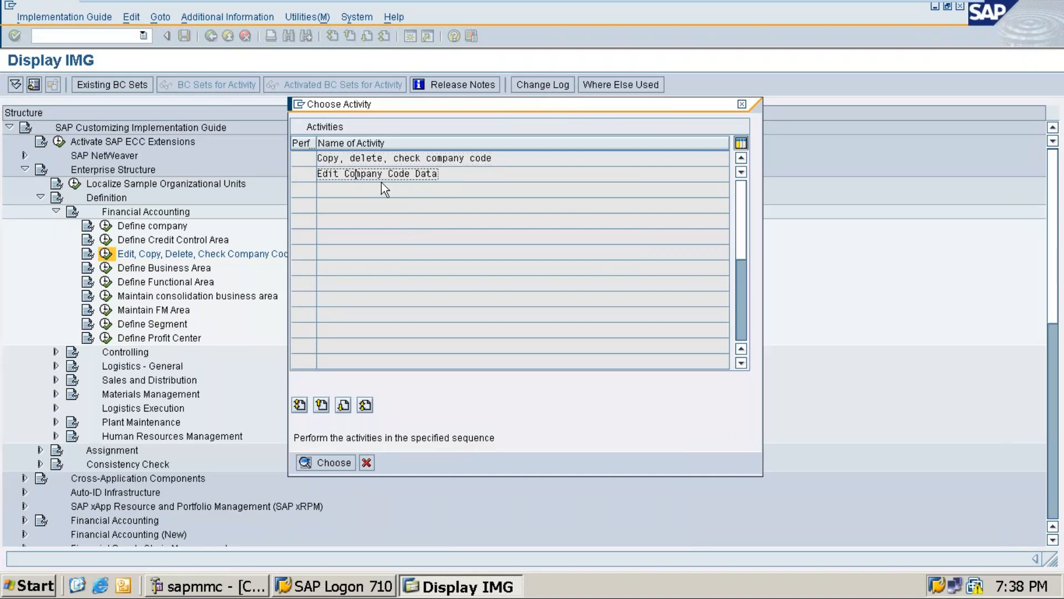
pyautogui.doubleClick(371, 175)
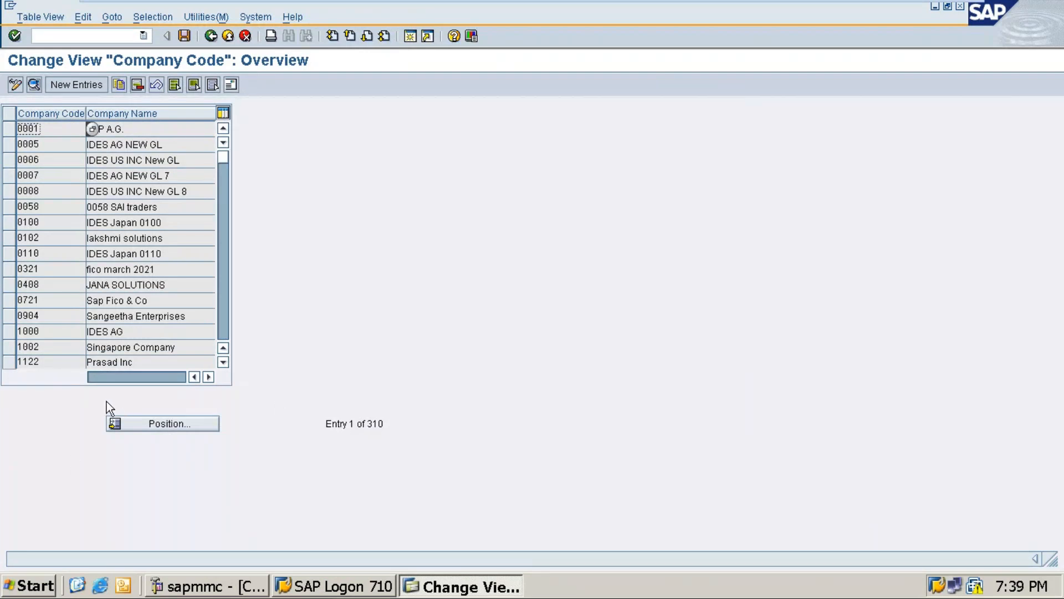
# Create a new company code entry with the code RYL1
pyautogui.click(84, 86)
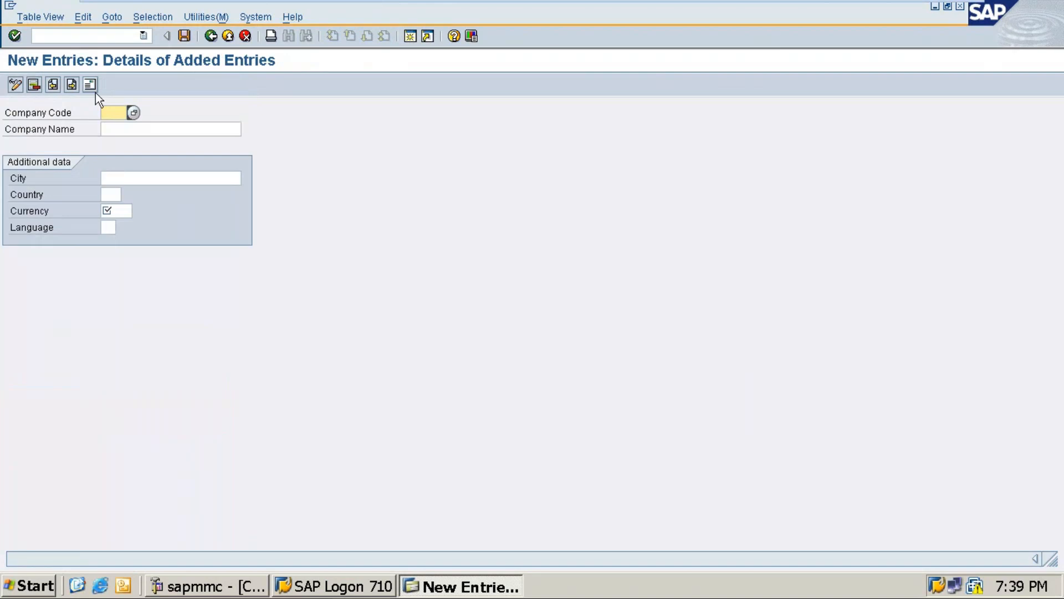
pyautogui.write('RYL1')
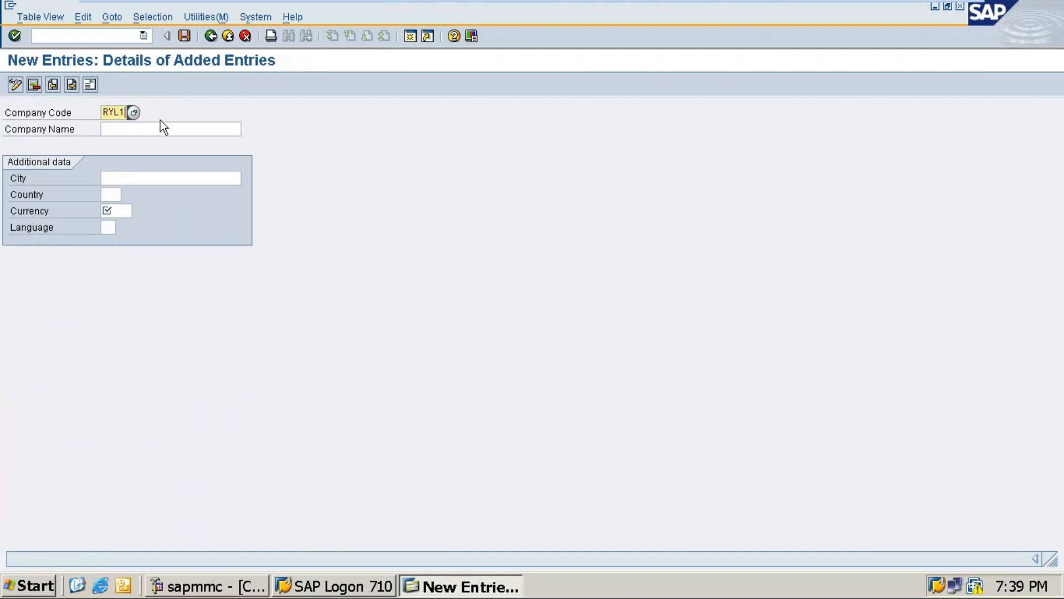
# Copy Royal Furniture ltd from the Word company code list into the company name of the RYL1 entry in SAP
pyautogui.click(167, 128)
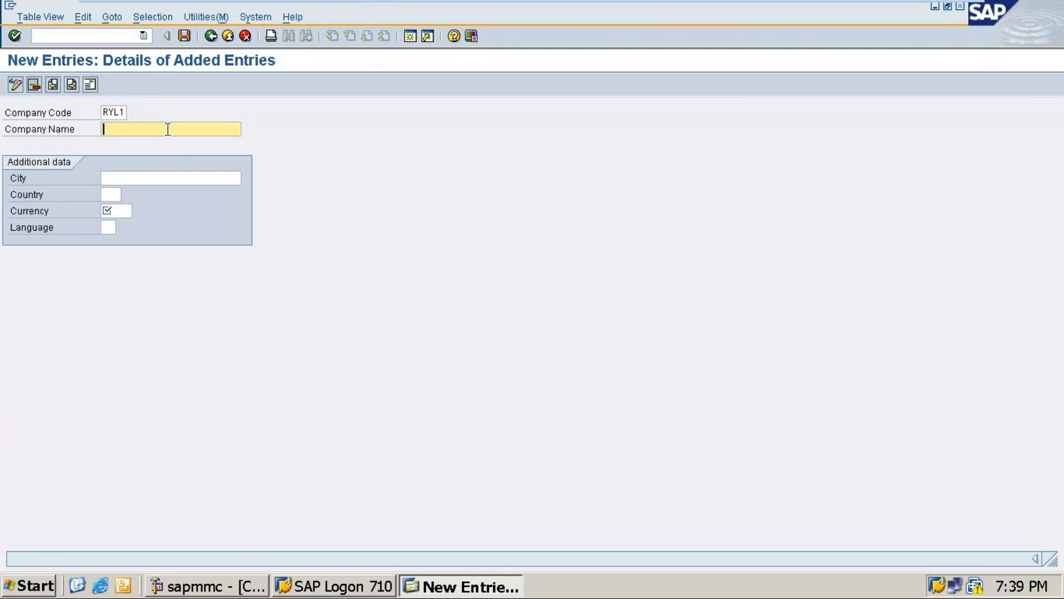
pyautogui.click(927, 9)
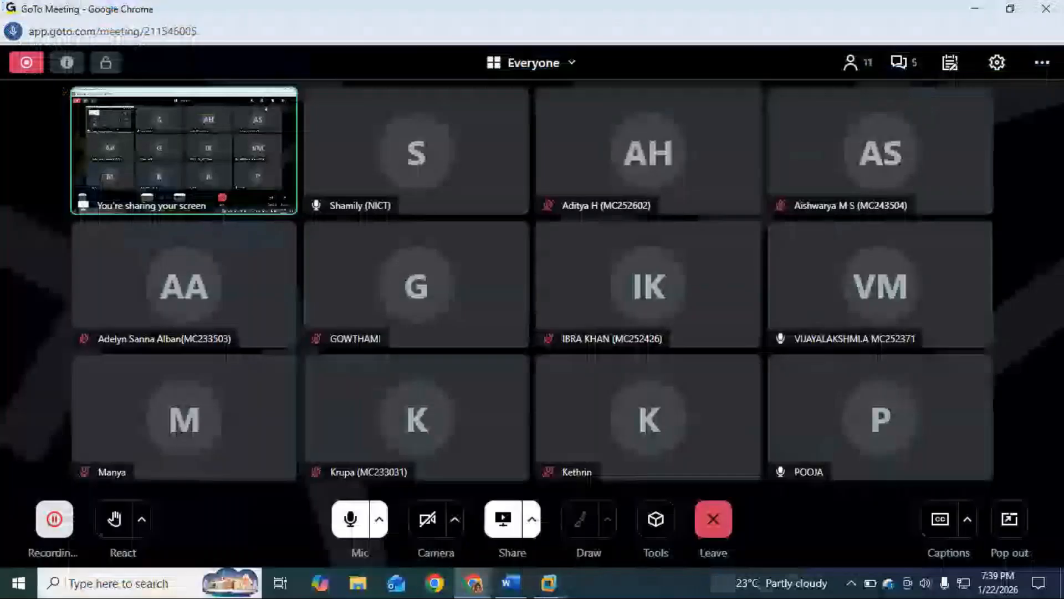
pyautogui.click(511, 583)
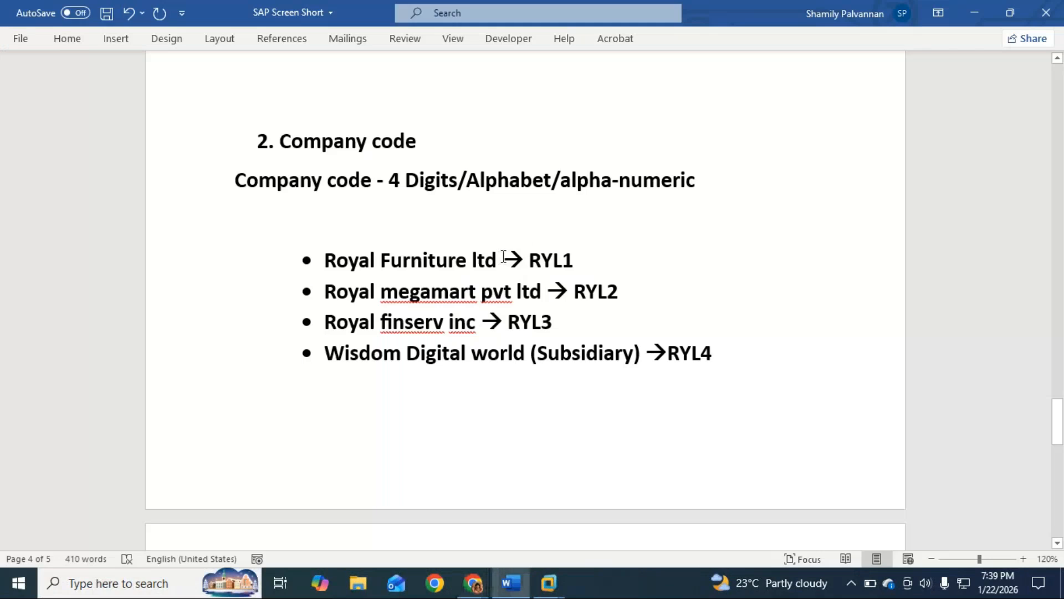
pyautogui.moveTo(499, 258); pyautogui.dragTo(342, 269)
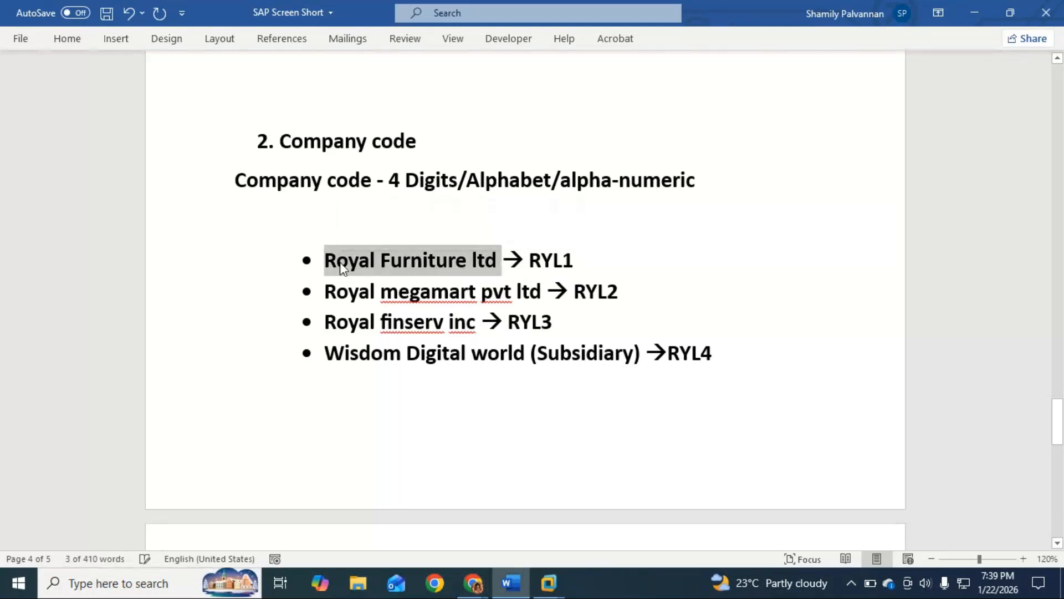
pyautogui.click(975, 13)
pyautogui.click(974, 8)
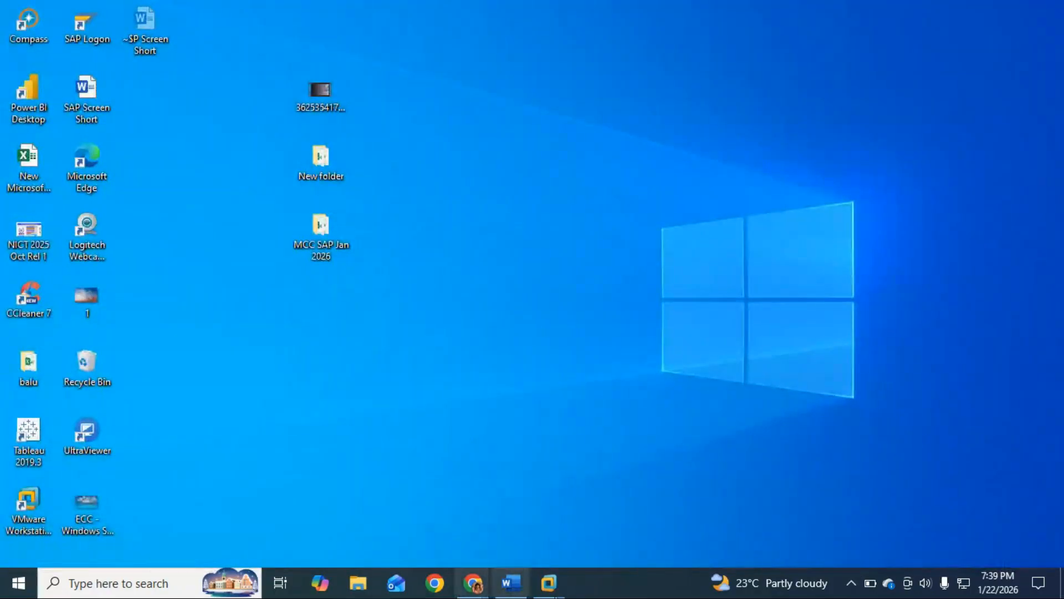
pyautogui.moveTo(552, 580)
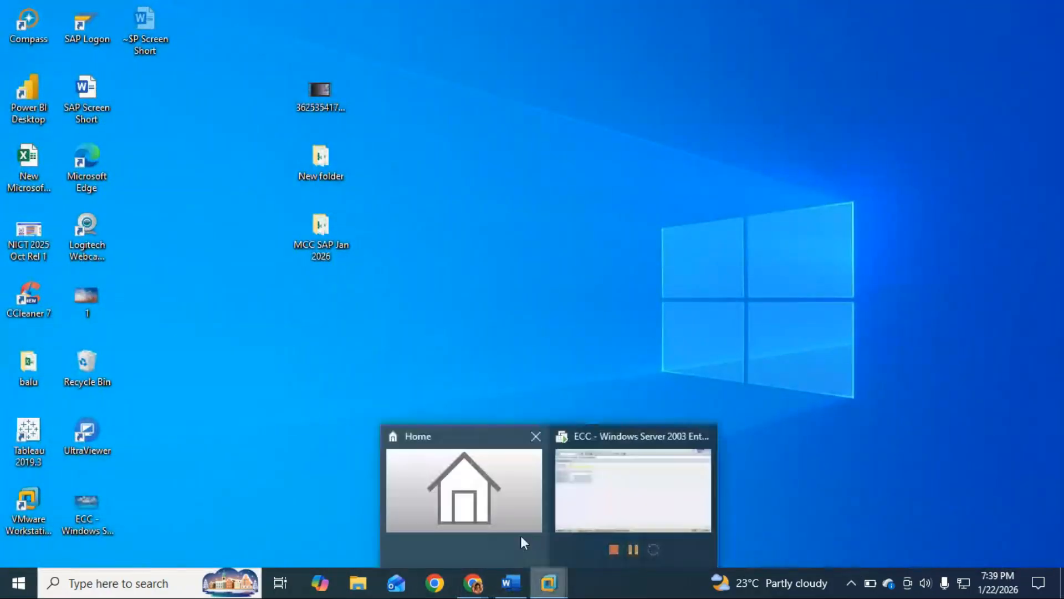
pyautogui.click(614, 497)
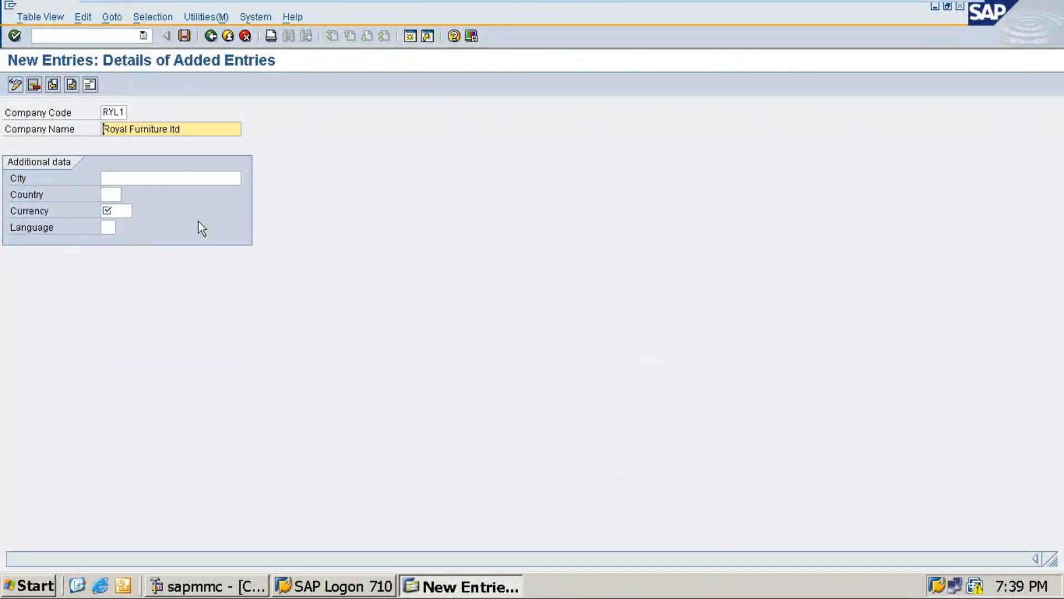
# Set the city of company code RYL1 to BENGALURU and the country to IN
pyautogui.click(171, 180)
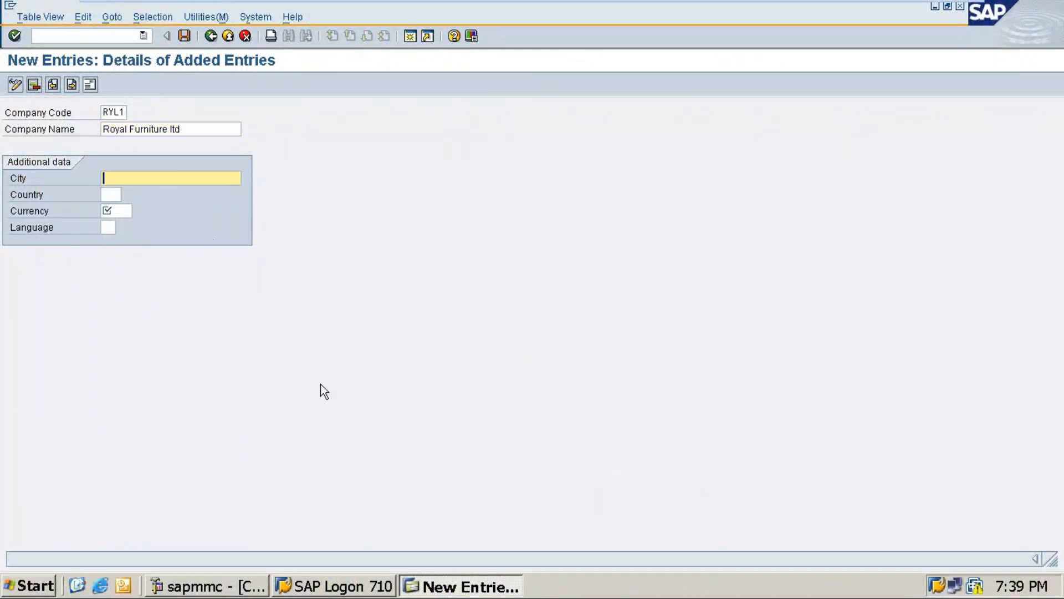
pyautogui.write('Ben')
pyautogui.press('Down')
pyautogui.press('Tab')
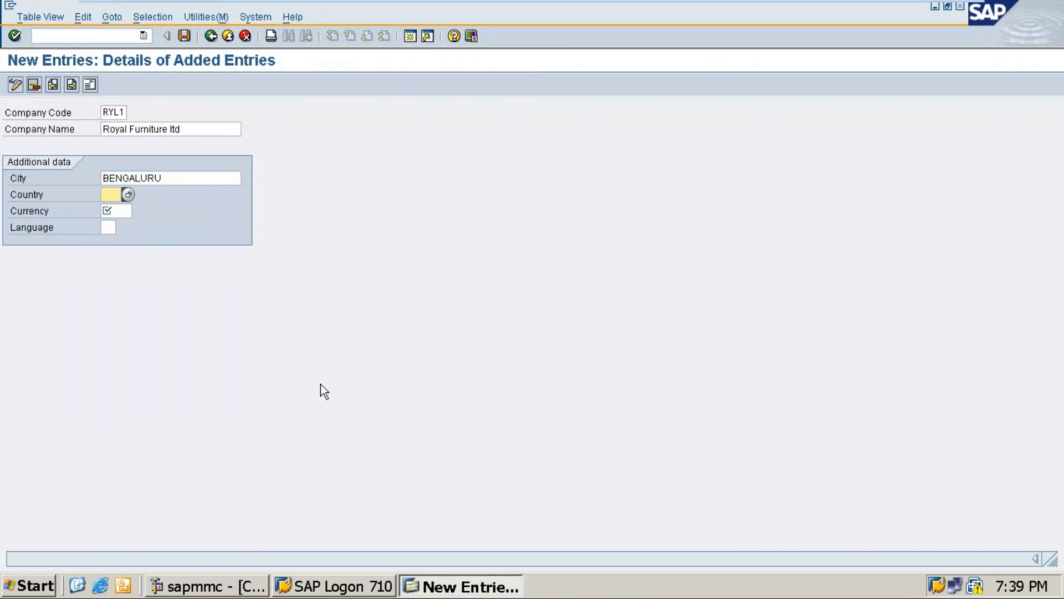
pyautogui.write('in')
pyautogui.press('Tab')
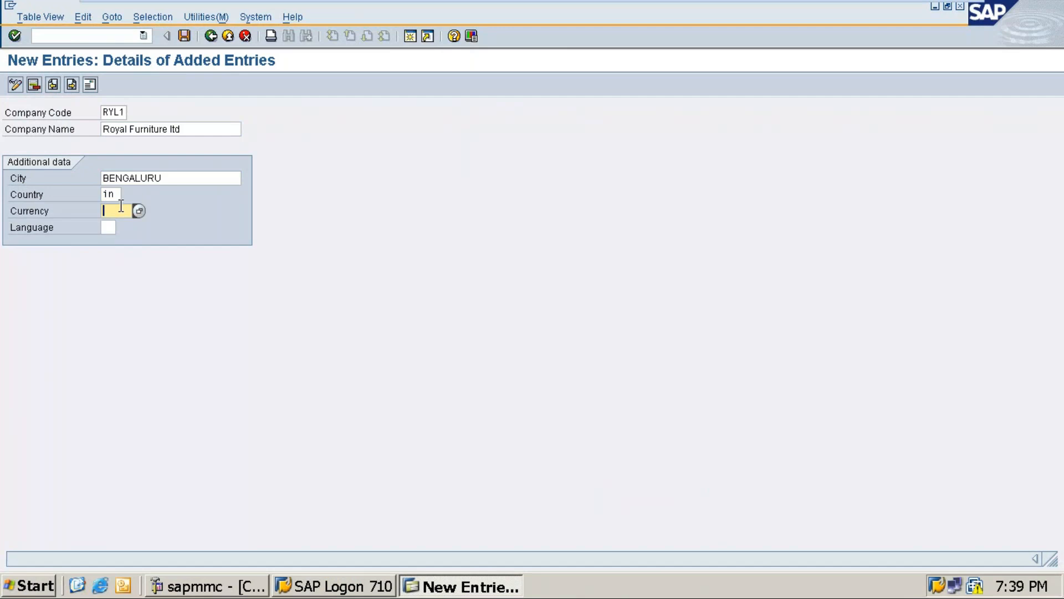
# Set the currency of company code RYL1 to INR and the language to EN, and confirm to open its address form
pyautogui.write('inr')
pyautogui.press('Tab')
pyautogui.write('en')
pyautogui.press('Return')
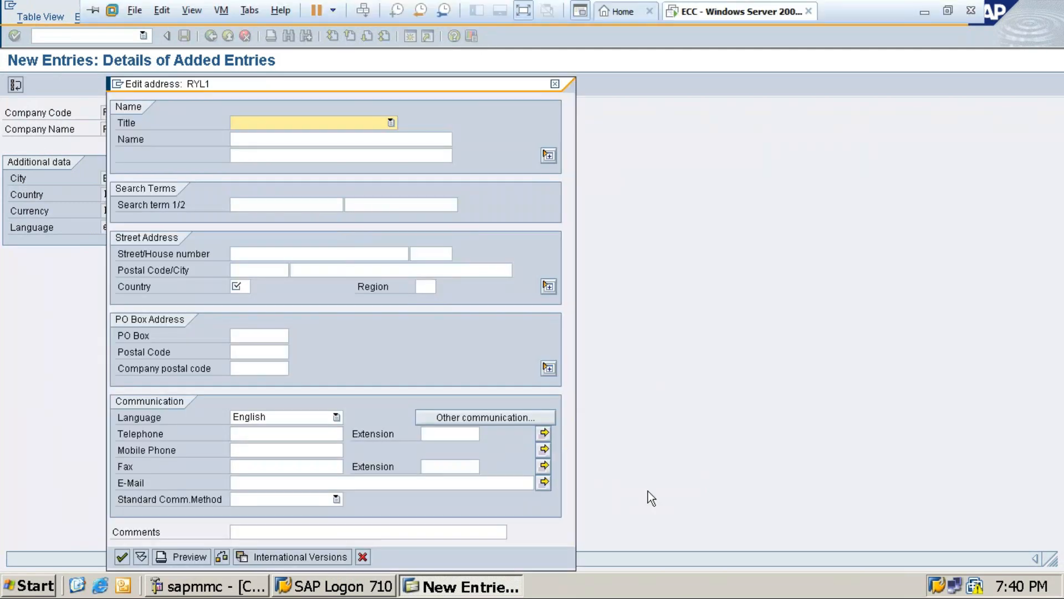
# Set the title in the RYL1 address to Company
pyautogui.click(392, 123)
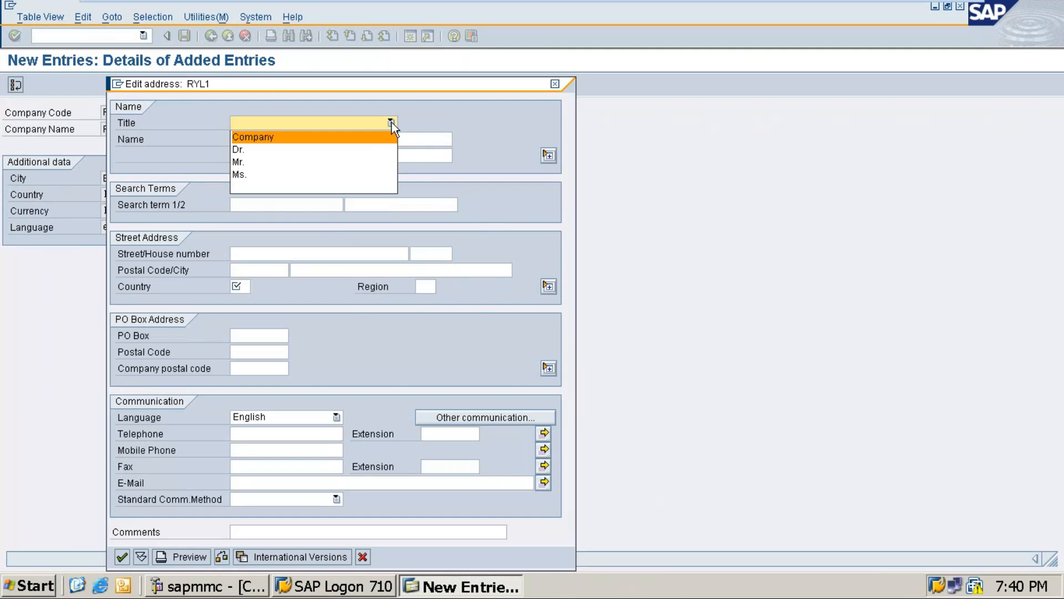
pyautogui.press('Down')
pyautogui.press('Down')
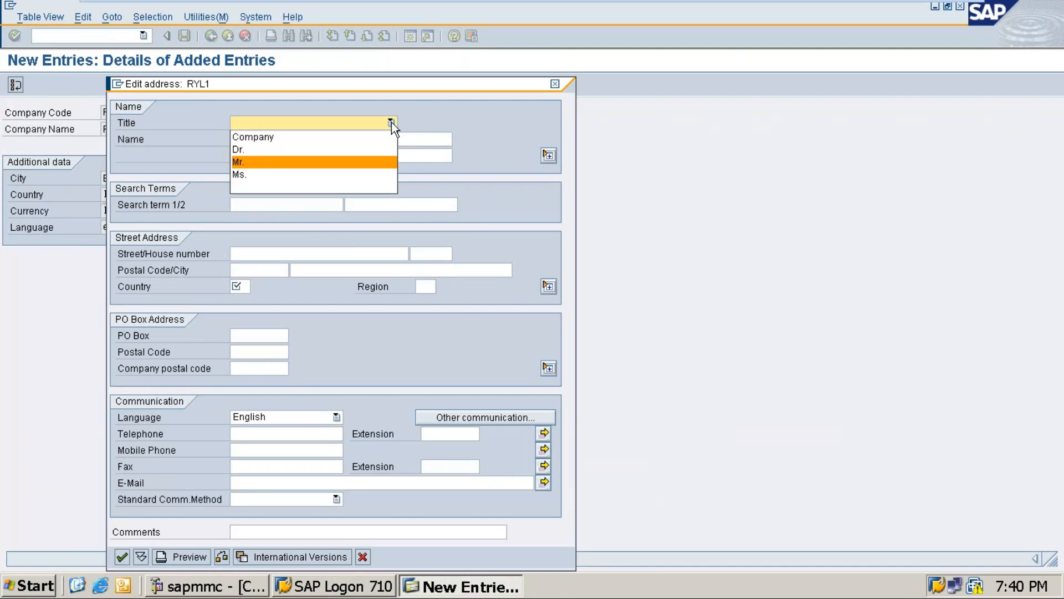
pyautogui.press('Up')
pyautogui.press('Up')
pyautogui.press('Return')
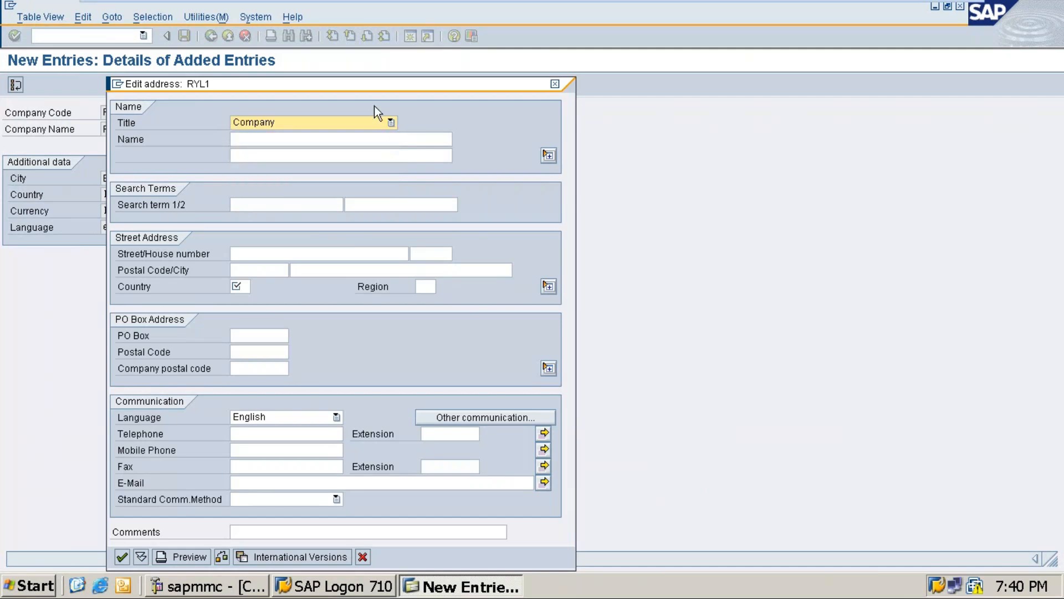
# Enter Royal Furniture ltd as the name in the RYL1 address and RYL1 as the first search term
pyautogui.click(354, 141)
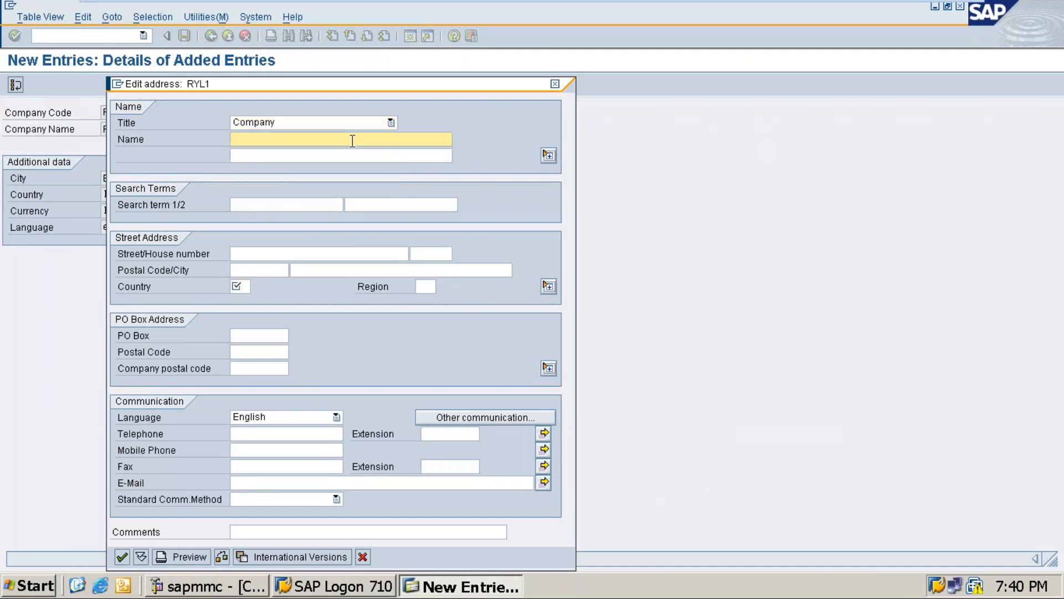
pyautogui.write('• Royal Furniture ltd')
pyautogui.click(239, 139)
pyautogui.press('BackSpace')
pyautogui.press('BackSpace')
pyautogui.click(256, 156)
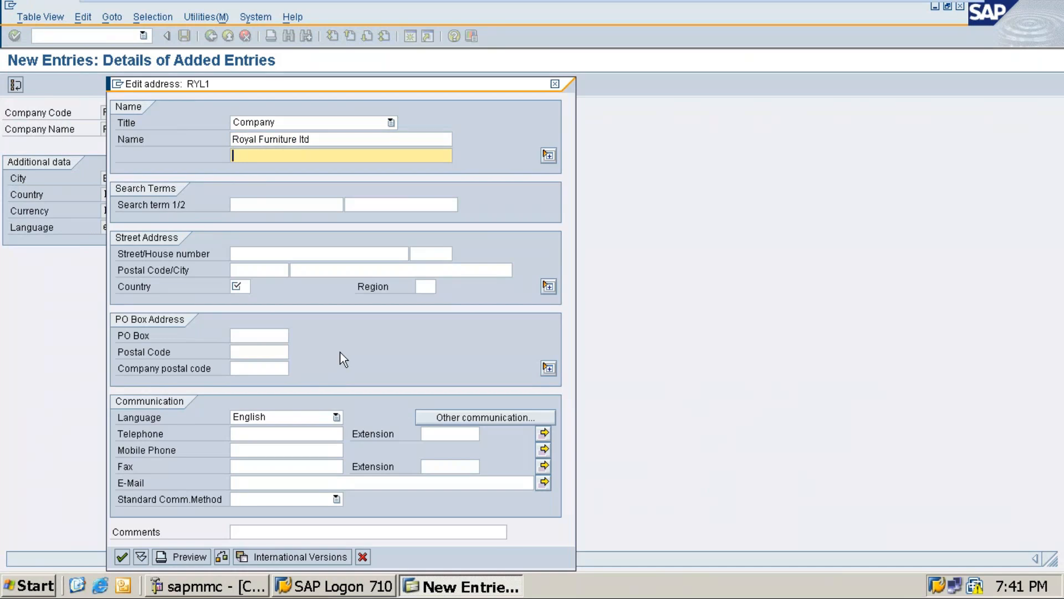
pyautogui.click(244, 204)
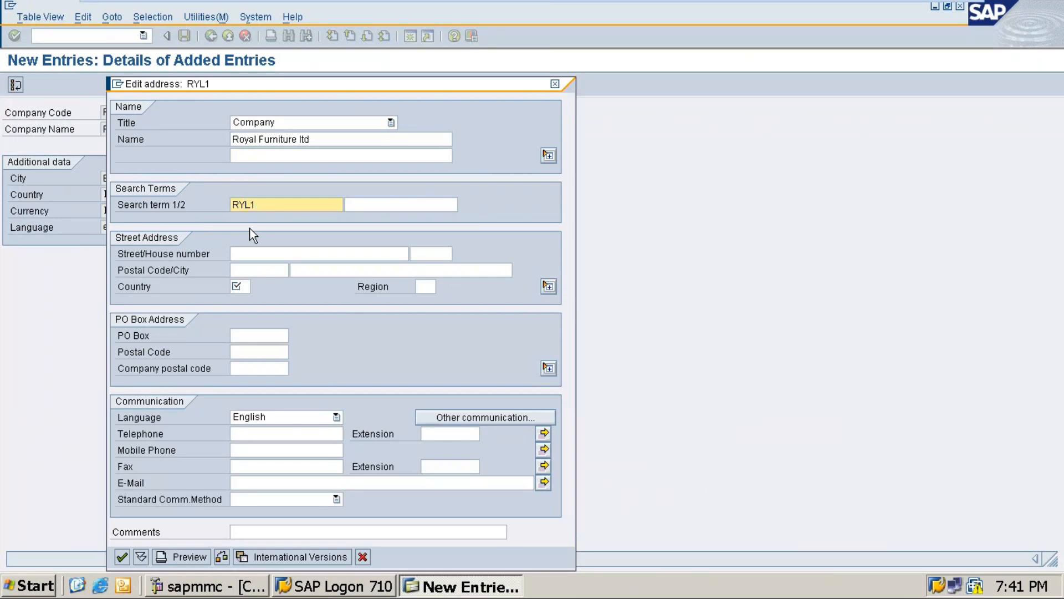
# Fill in the street field of the RYL1 address with the company's block and cross street
pyautogui.click(263, 254)
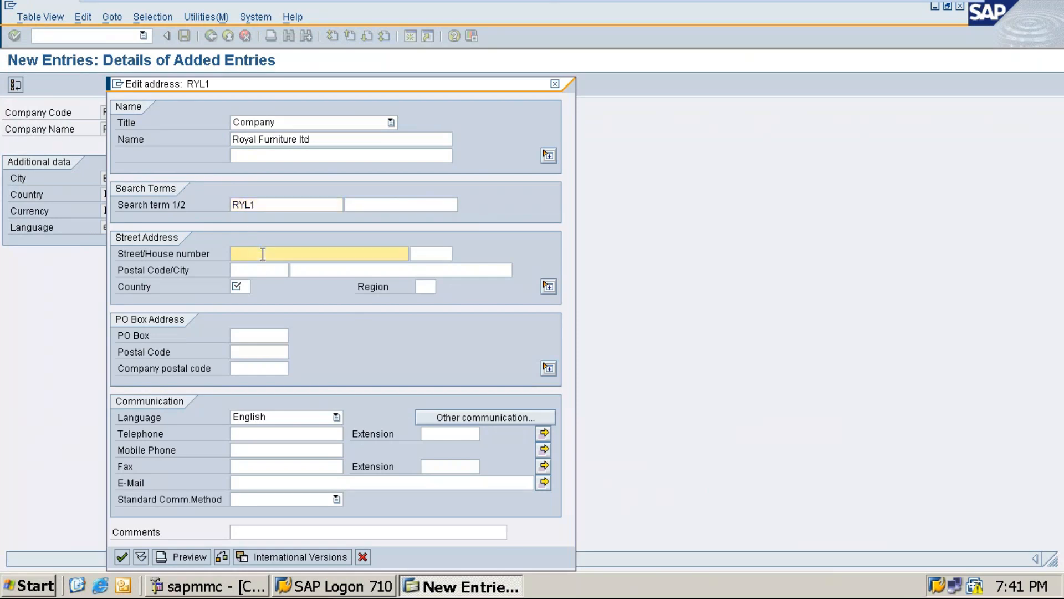
pyautogui.write('3')
pyautogui.press('BackSpace')
pyautogui.write('4th block')
pyautogui.press('BackSpace')
pyautogui.write(', 33rd Cross')
pyautogui.press('Tab')
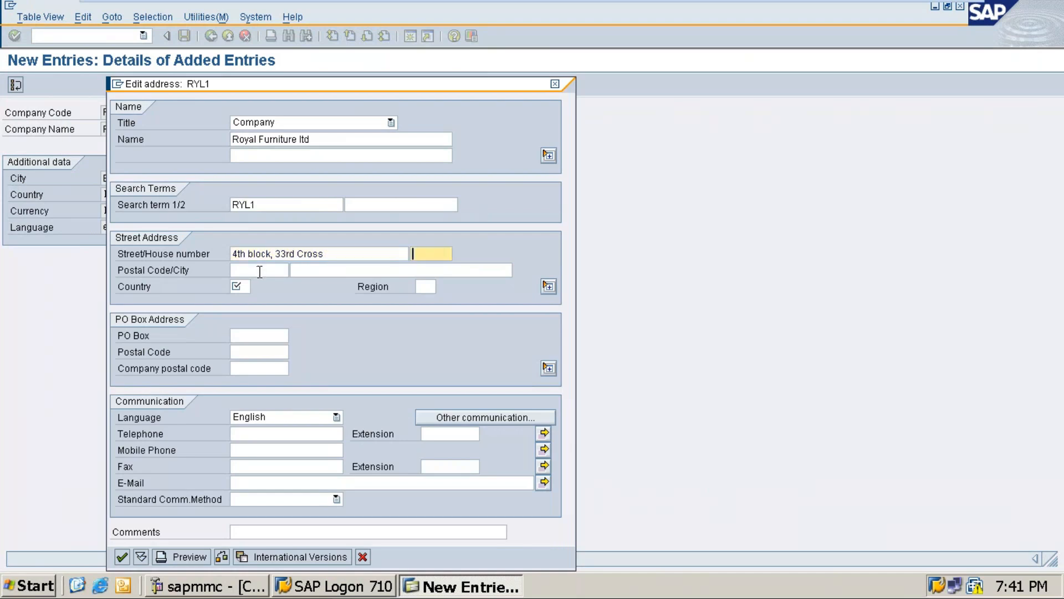
# Fill in the house number field of the RYL1 address with the company's locality name
pyautogui.write('Jayan')
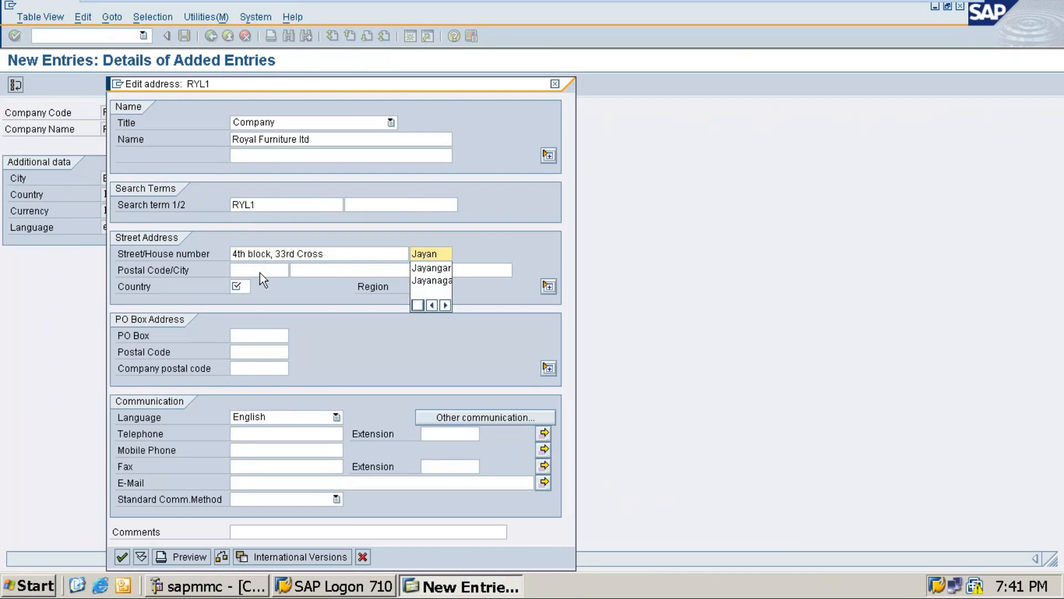
pyautogui.write('agar')
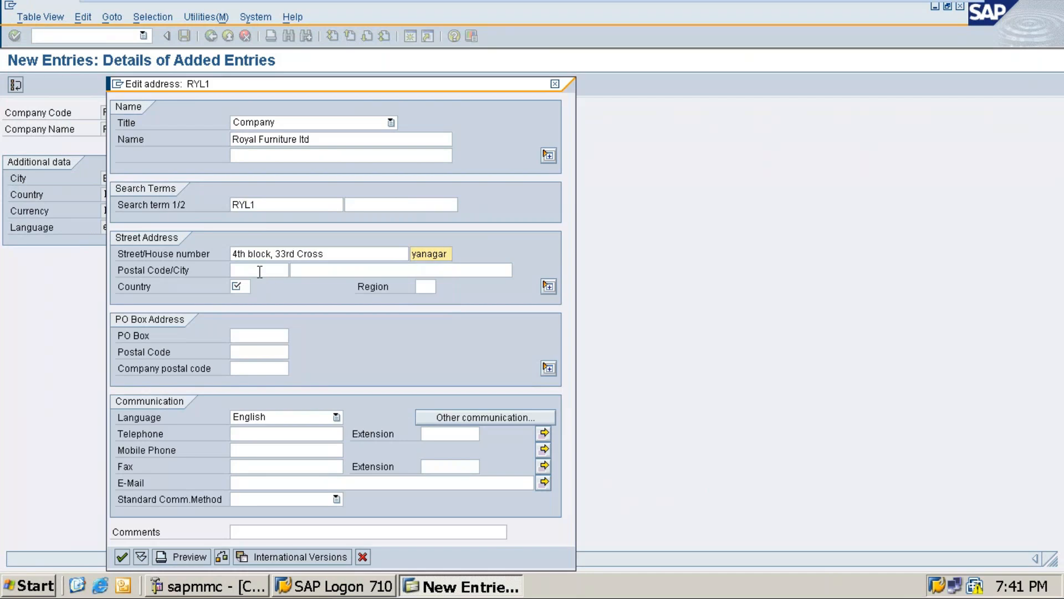
pyautogui.press('Tab')
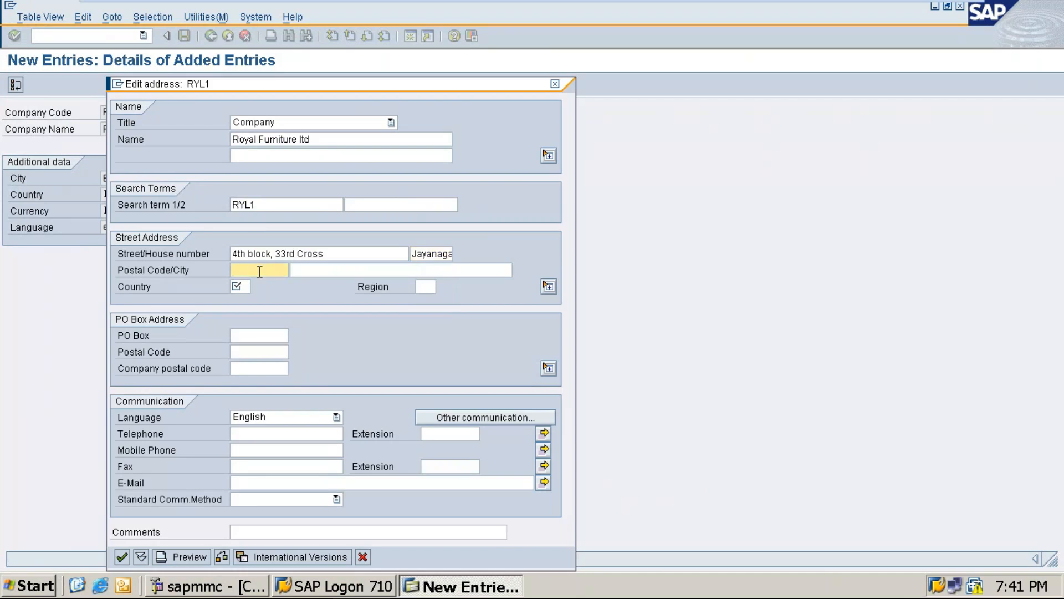
# Fill in the company's postal code and the city Bengaluru in the RYL1 street address
pyautogui.write('560011')
pyautogui.press('Tab')
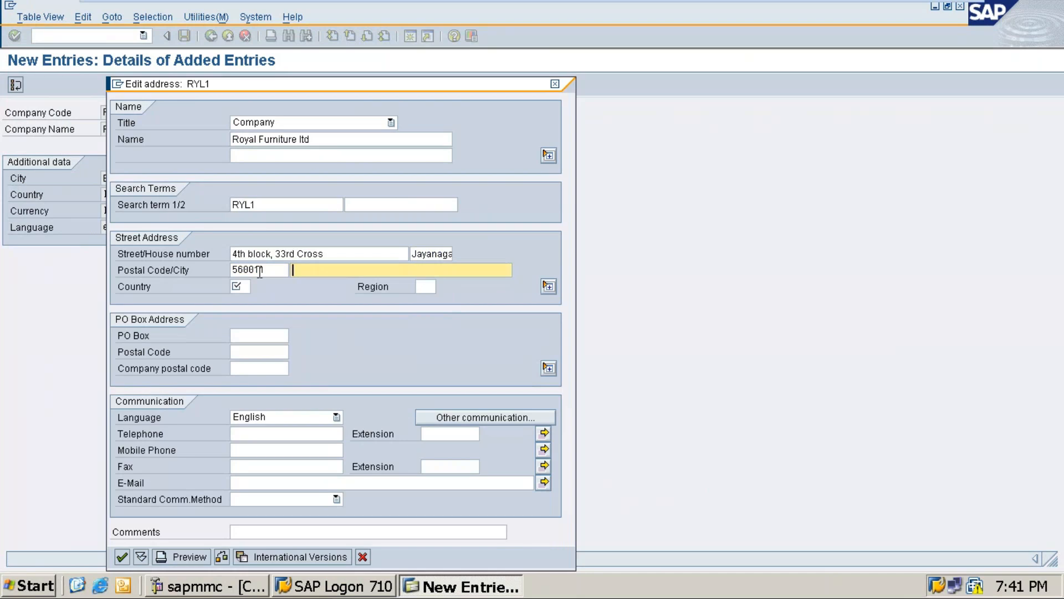
pyautogui.write('Ben')
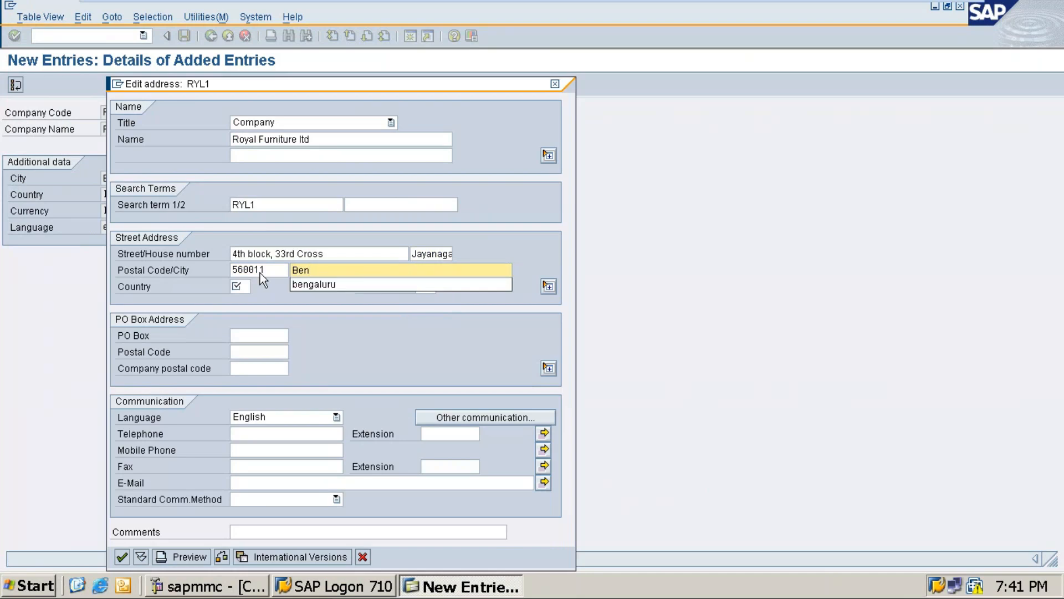
pyautogui.write('galuru')
pyautogui.press('Tab')
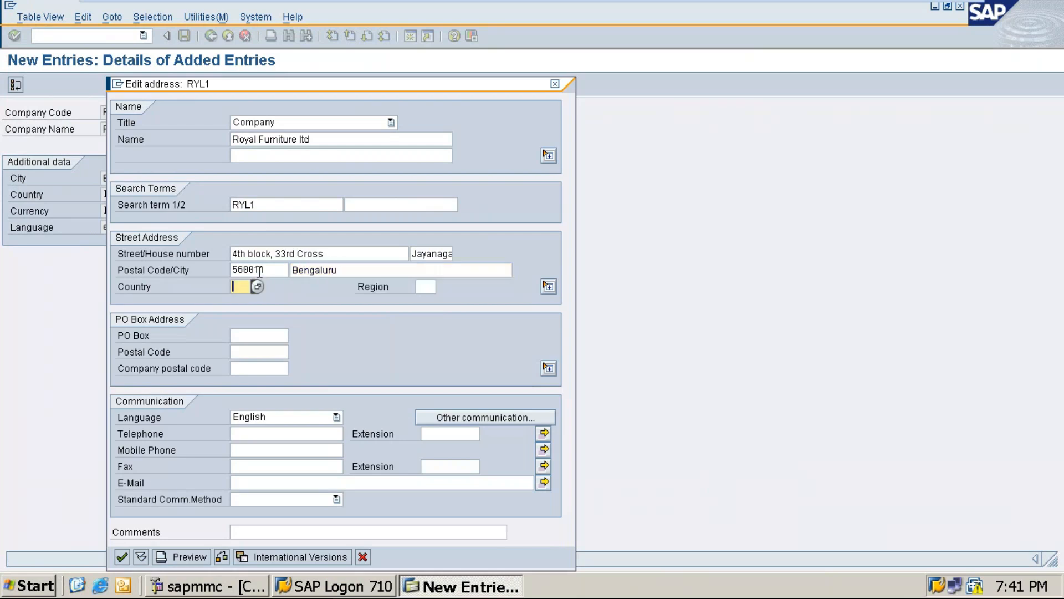
# Set the country of the RYL1 street address to IN and its region to 10 (Karnataka)
pyautogui.write('in')
pyautogui.press('Tab')
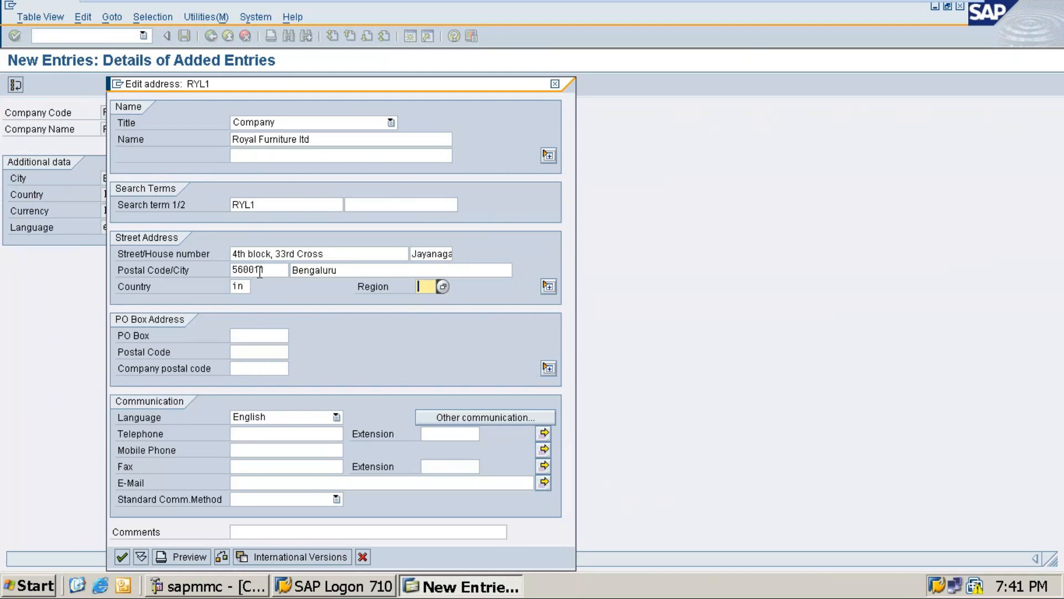
pyautogui.write('KA')
pyautogui.press('BackSpace')
pyautogui.press('BackSpace')
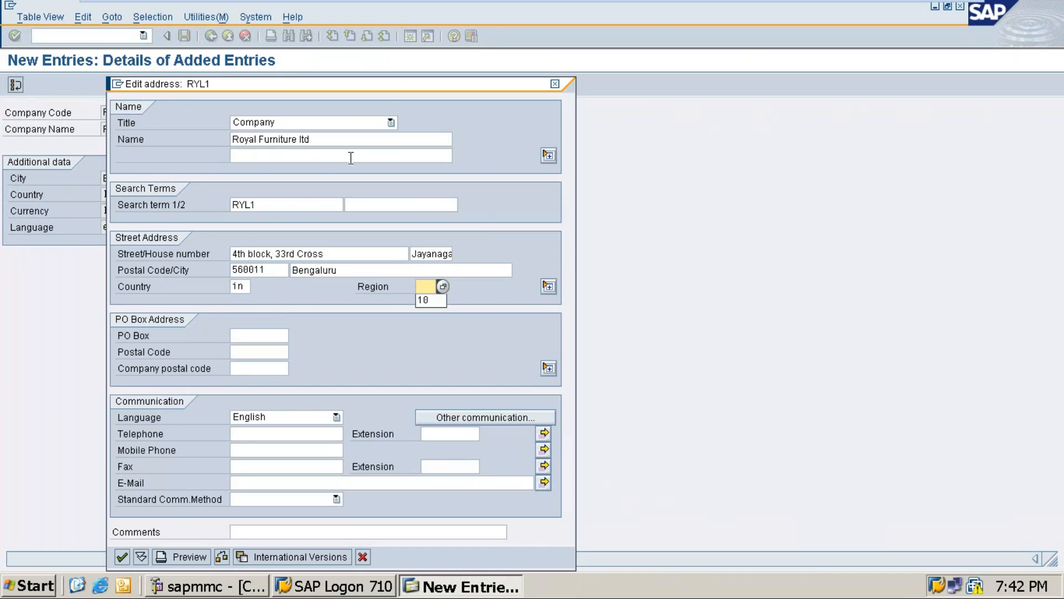
pyautogui.click(442, 286)
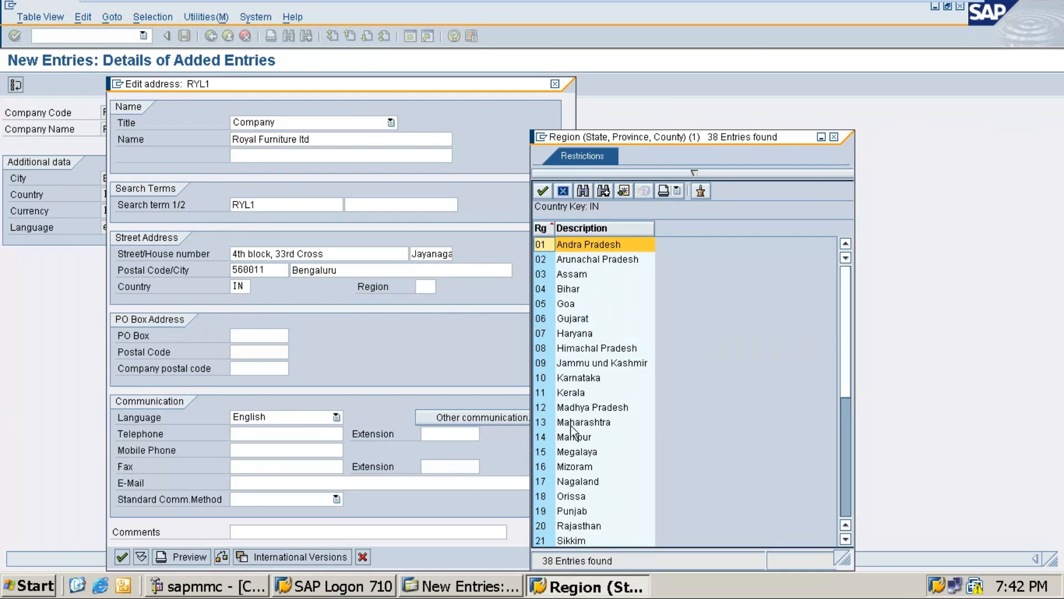
pyautogui.click(577, 377)
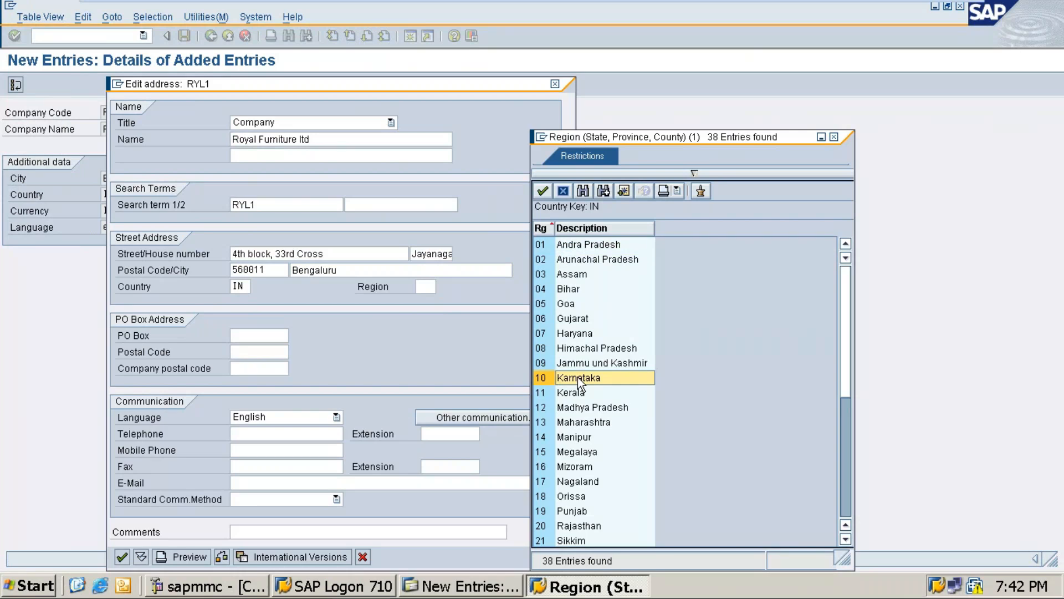
pyautogui.doubleClick(578, 377)
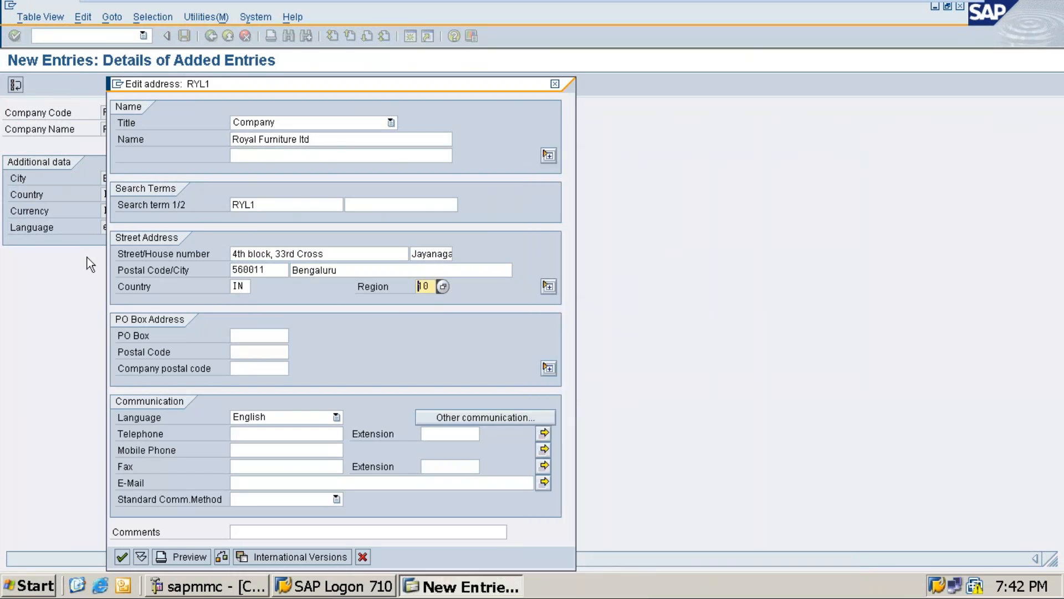
# Check the city, region, country, language and communication fields of the RYL1 address and confirm the address
pyautogui.click(343, 270)
pyautogui.click(433, 289)
pyautogui.click(244, 286)
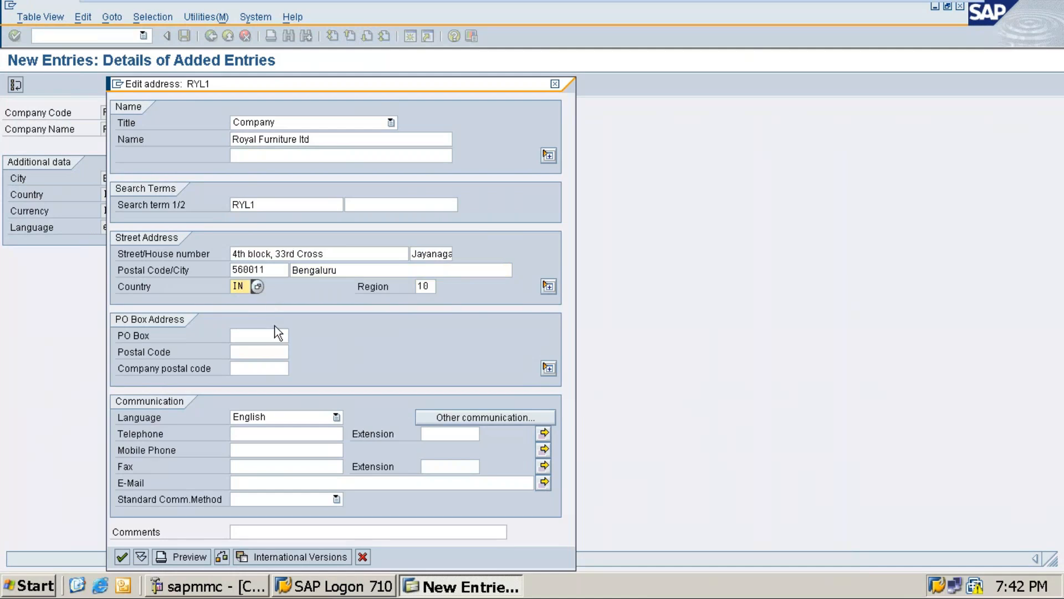
pyautogui.click(271, 415)
pyautogui.click(274, 415)
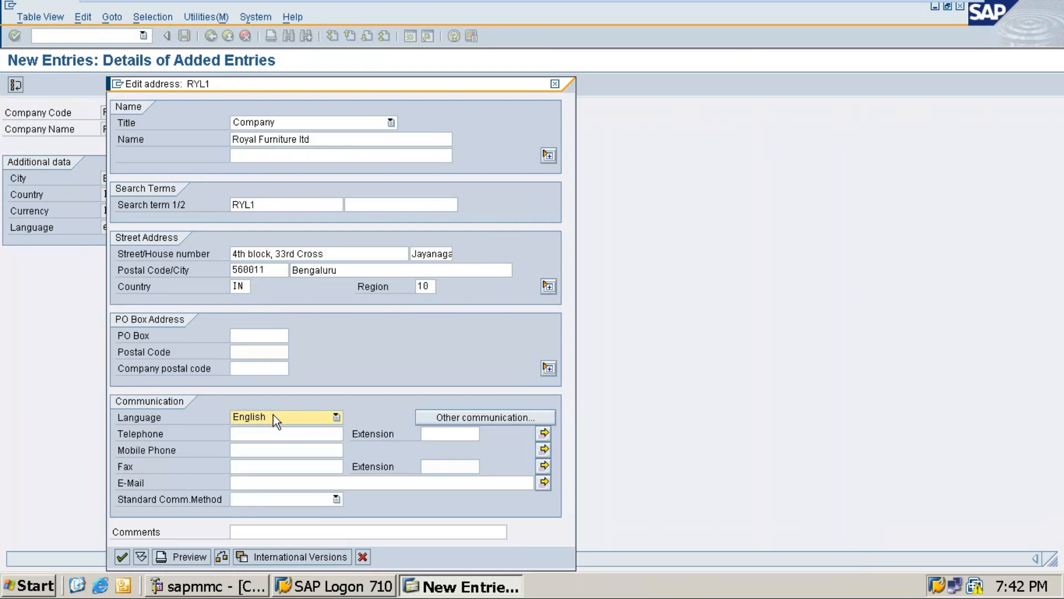
pyautogui.click(266, 436)
pyautogui.click(258, 452)
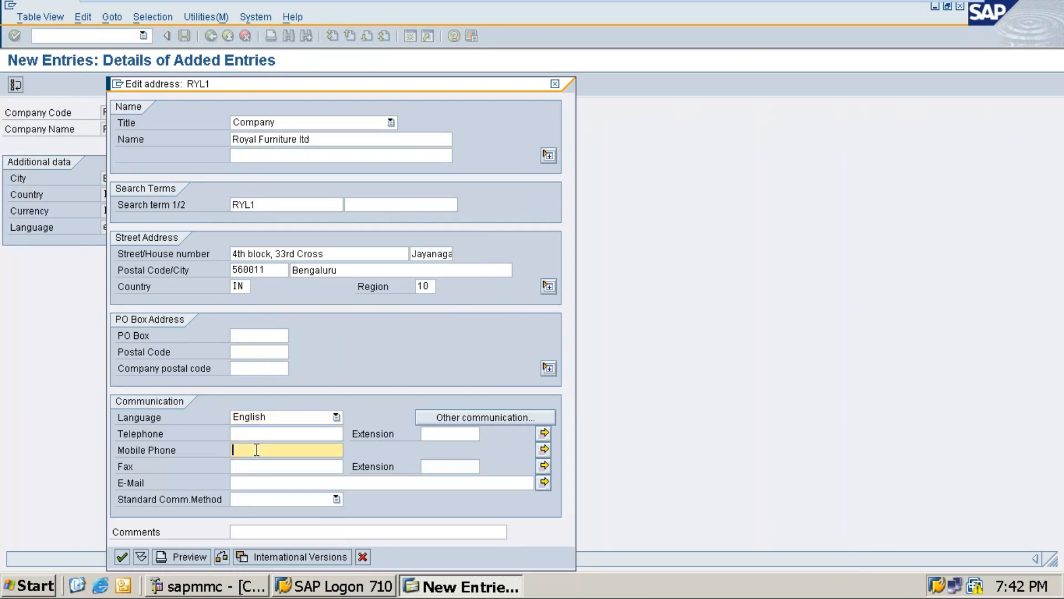
pyautogui.click(255, 478)
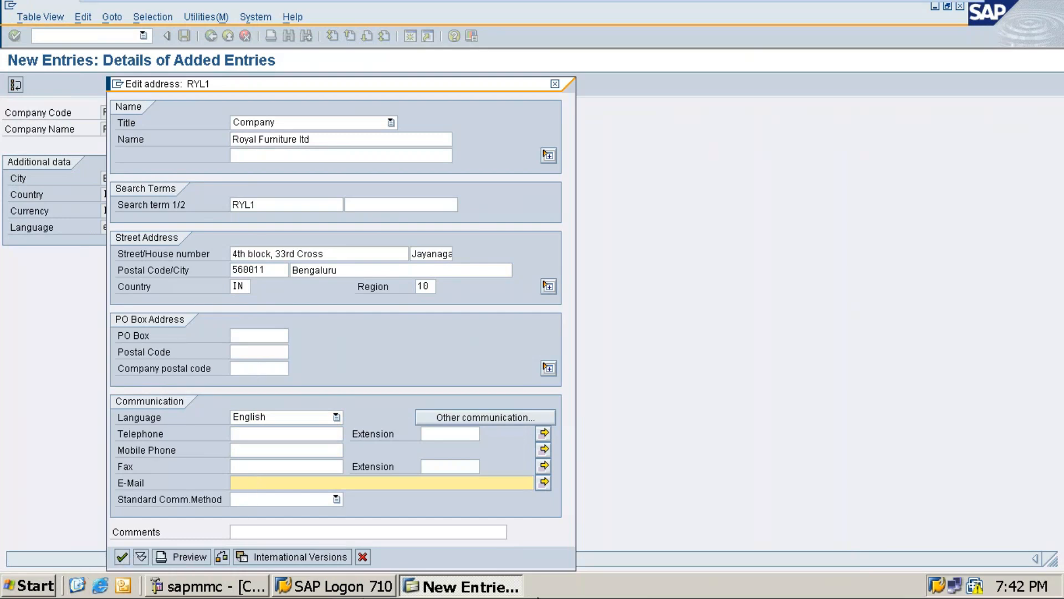
pyautogui.press('Return')
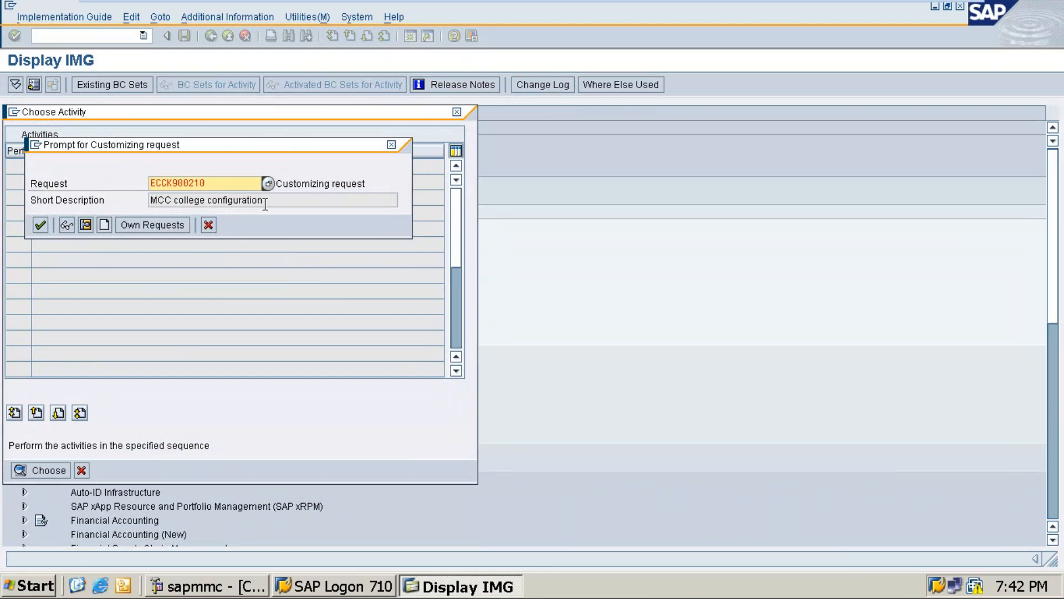
# Assign the customizing request ECCK900210, MCC college configuration, and save the RYL1 entry to it
pyautogui.click(105, 225)
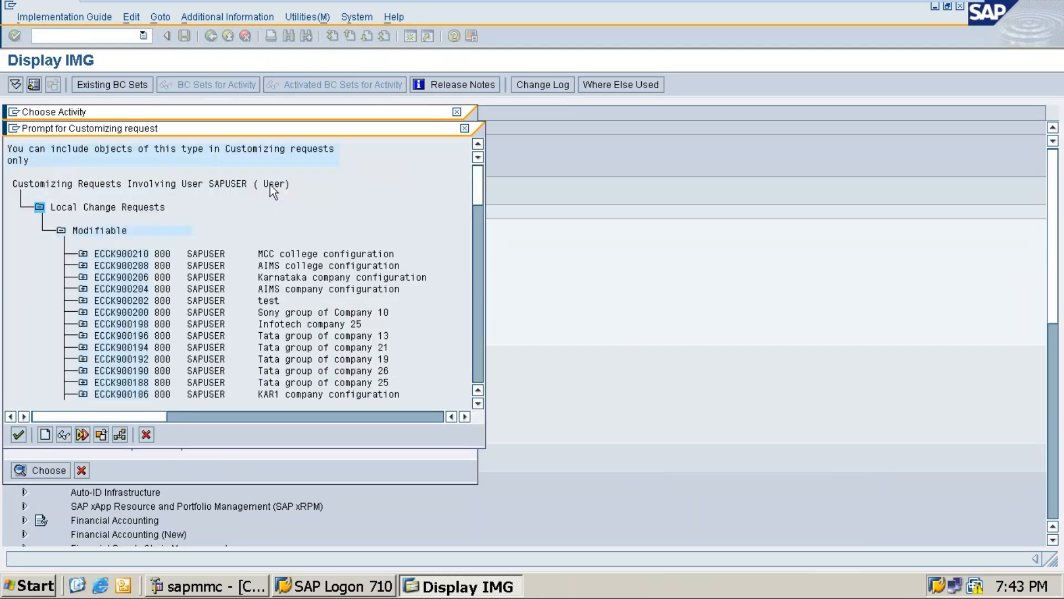
pyautogui.doubleClick(292, 267)
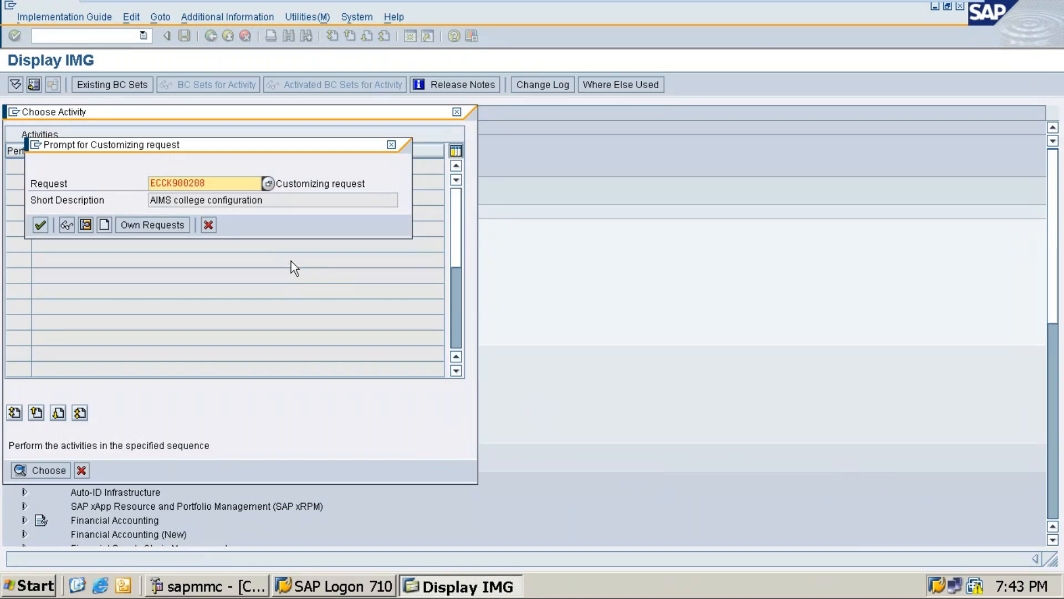
pyautogui.click(270, 183)
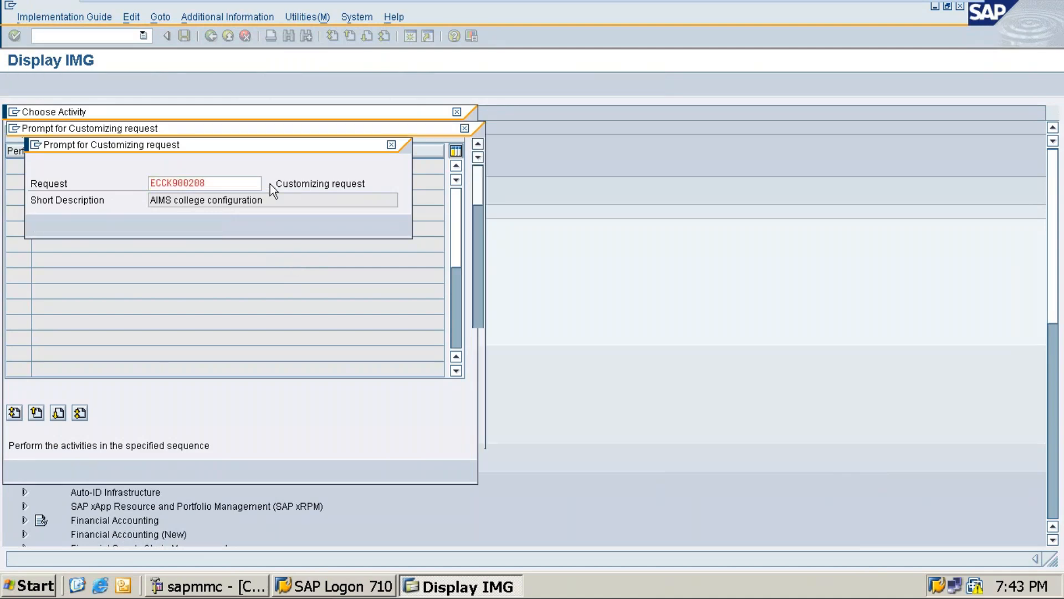
pyautogui.doubleClick(305, 252)
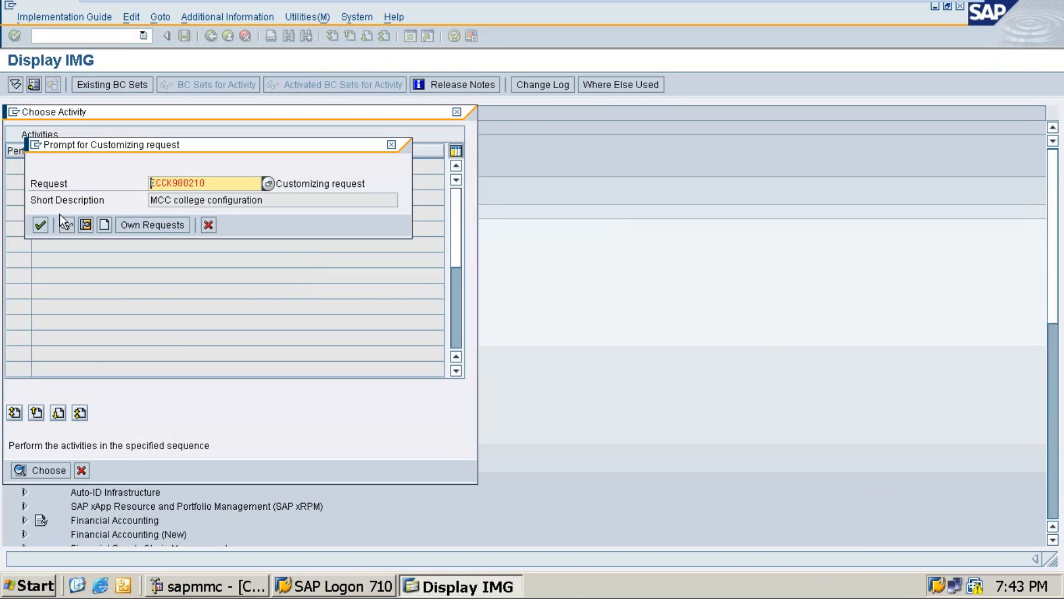
pyautogui.click(40, 225)
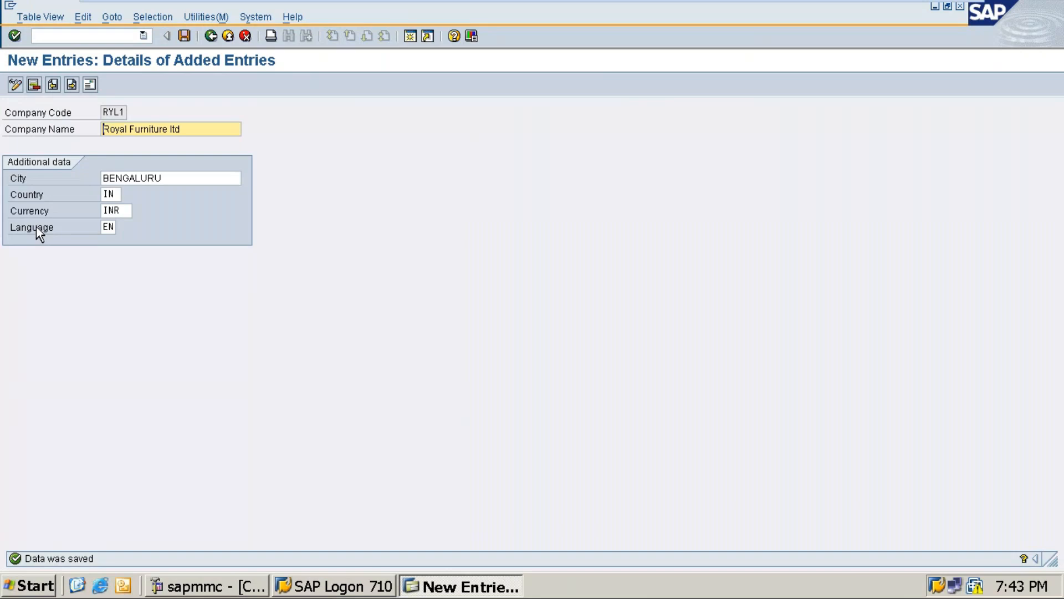
# Switch to the SAP Screen Short document in Word and add the lines Company code and Company code name below the company code list
pyautogui.moveTo(938, 7)
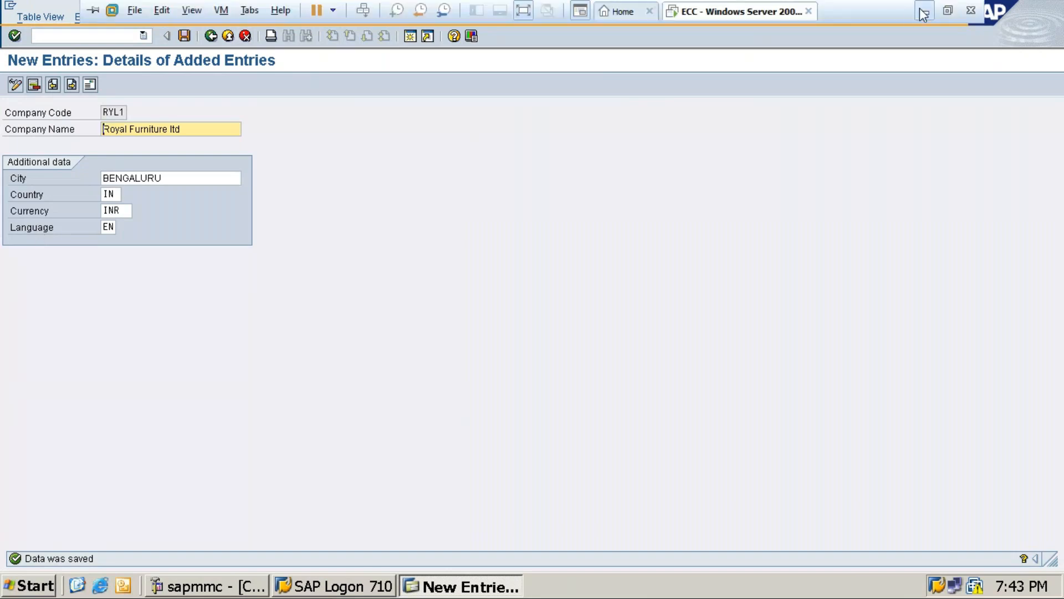
pyautogui.click(923, 14)
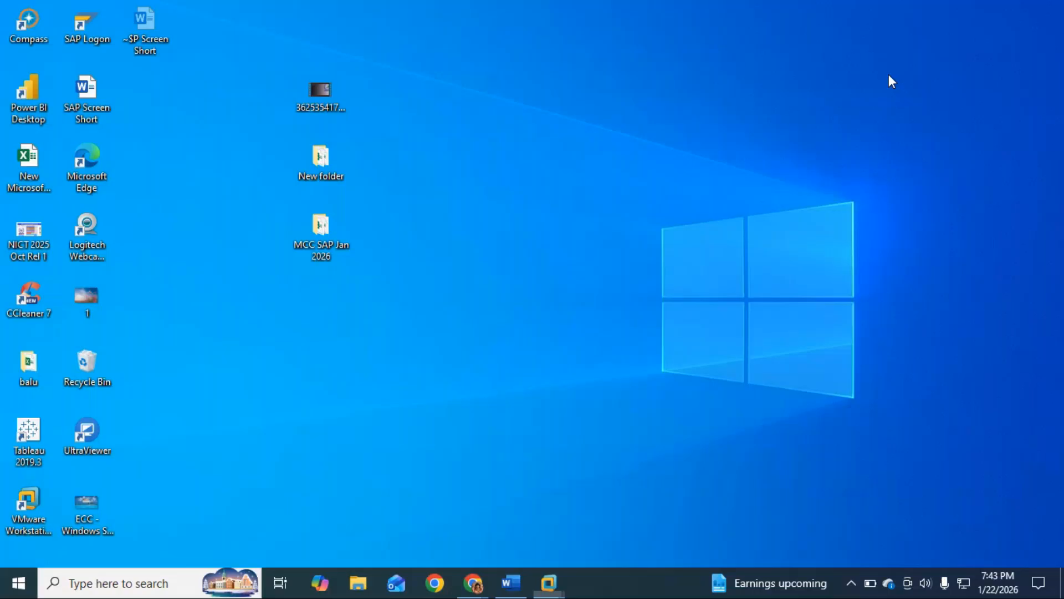
pyautogui.click(507, 581)
pyautogui.click(594, 266)
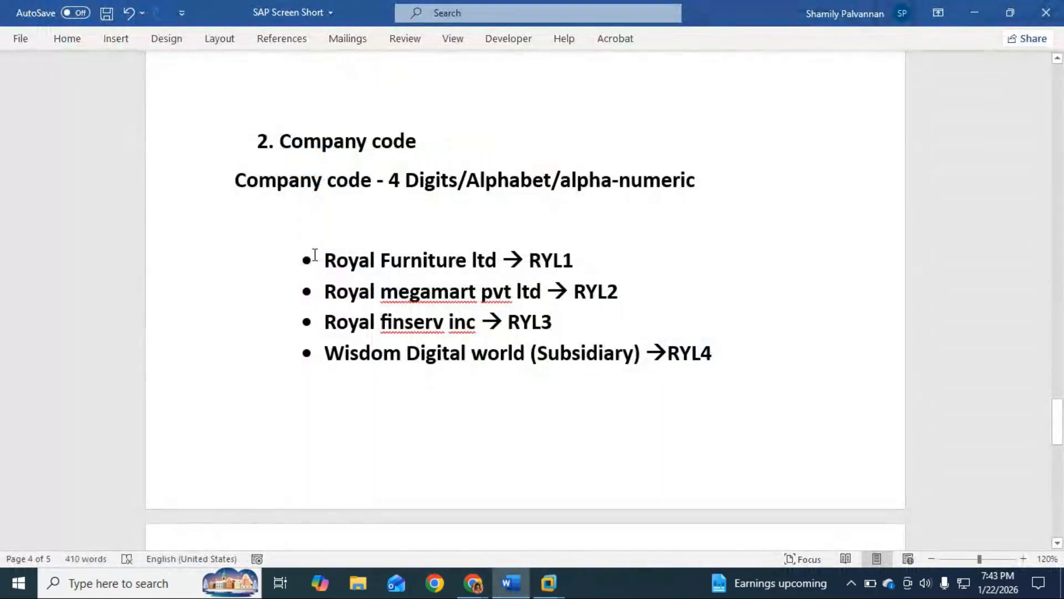
pyautogui.moveTo(233, 178); pyautogui.dragTo(367, 178)
pyautogui.hotkey('ctrl', 'c')
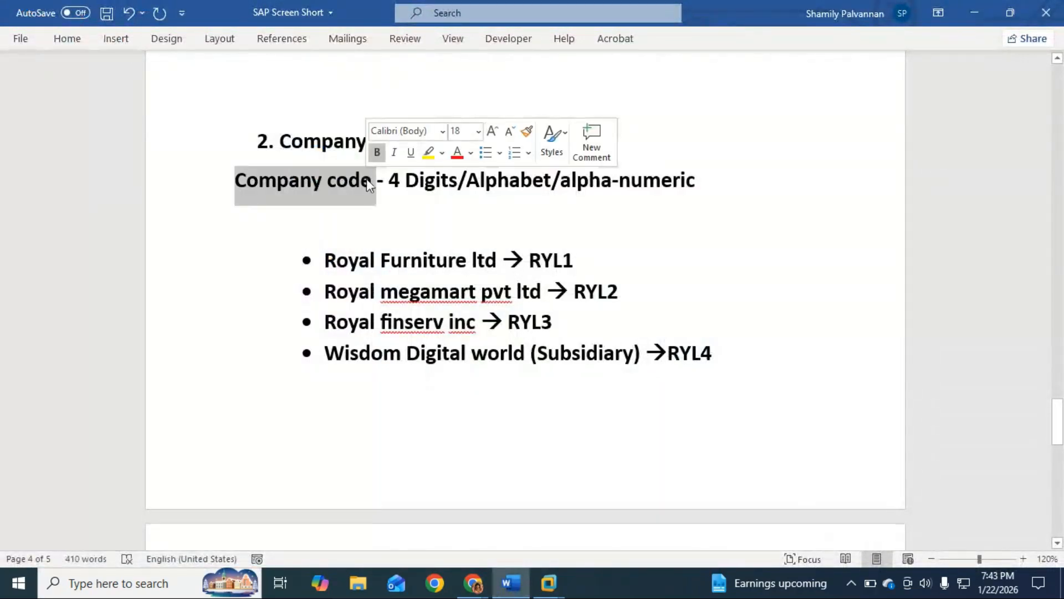
pyautogui.scroll(-3, 418, 351)
pyautogui.click(242, 444)
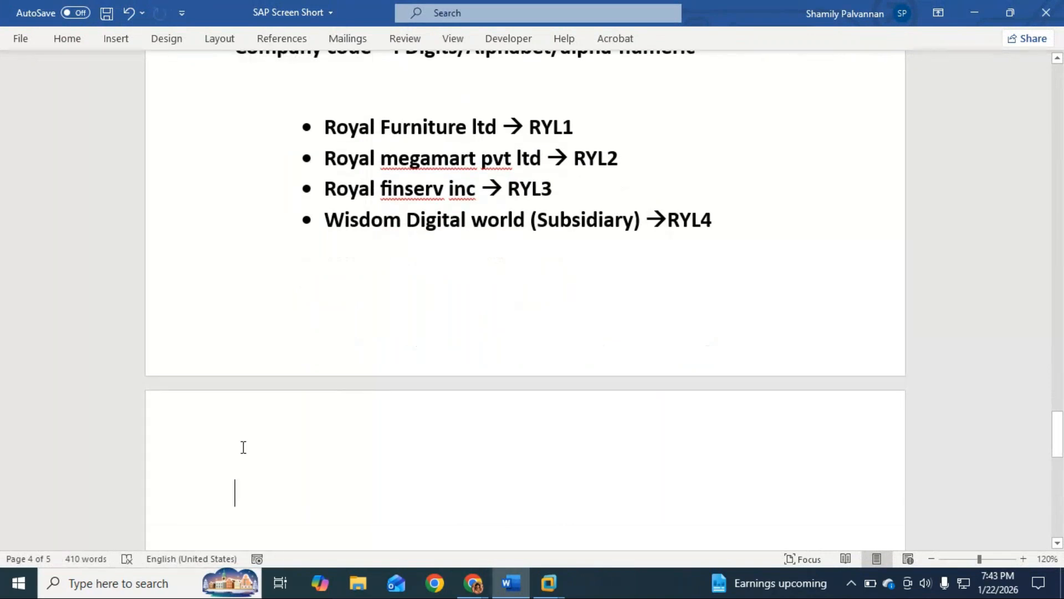
pyautogui.hotkey('ctrl', 'v')
pyautogui.write('Compa')
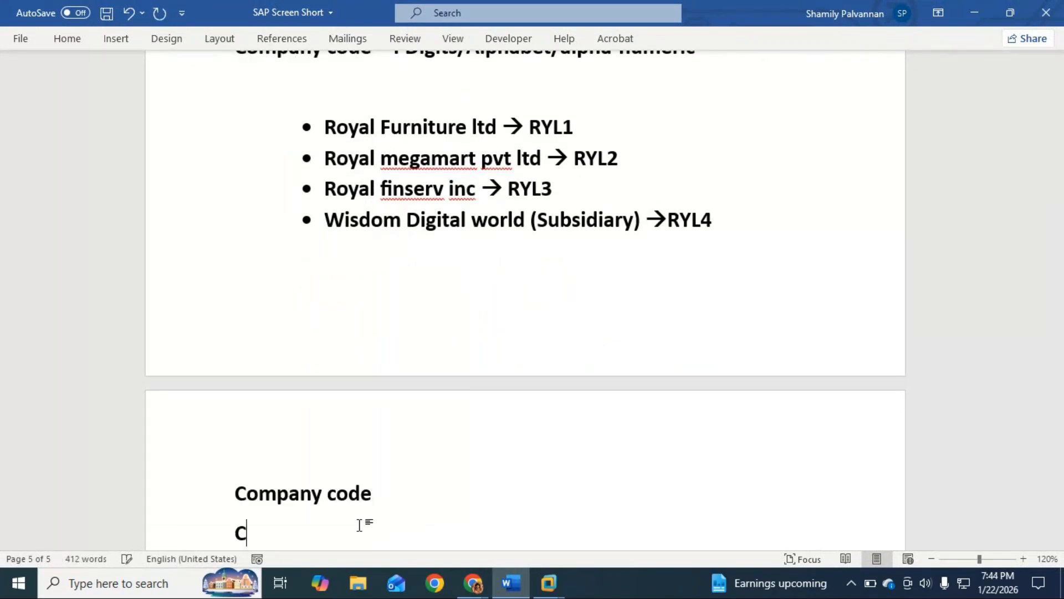
pyautogui.write('ny ')
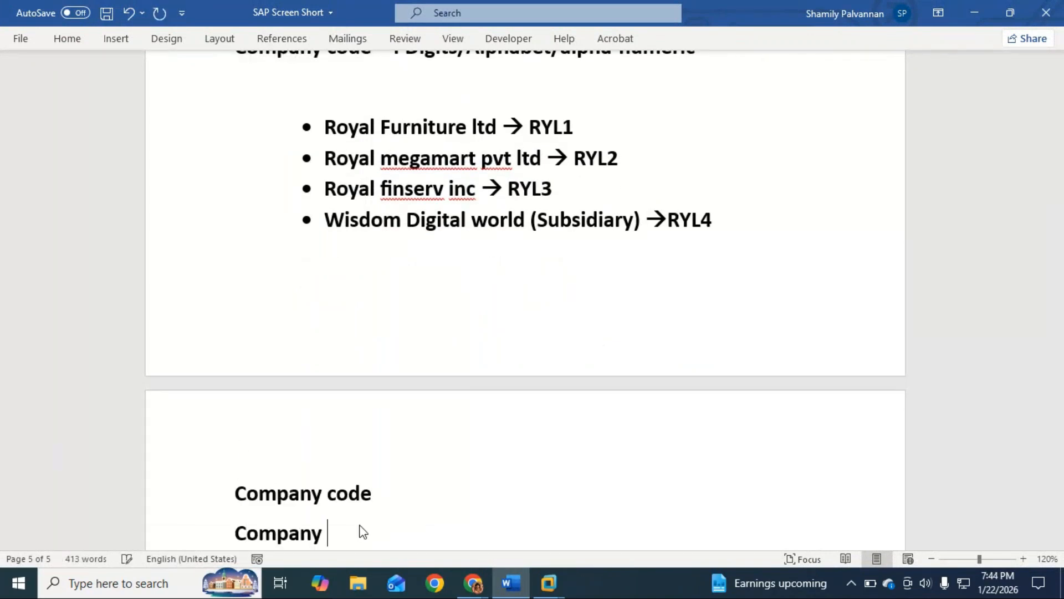
pyautogui.write('code name')
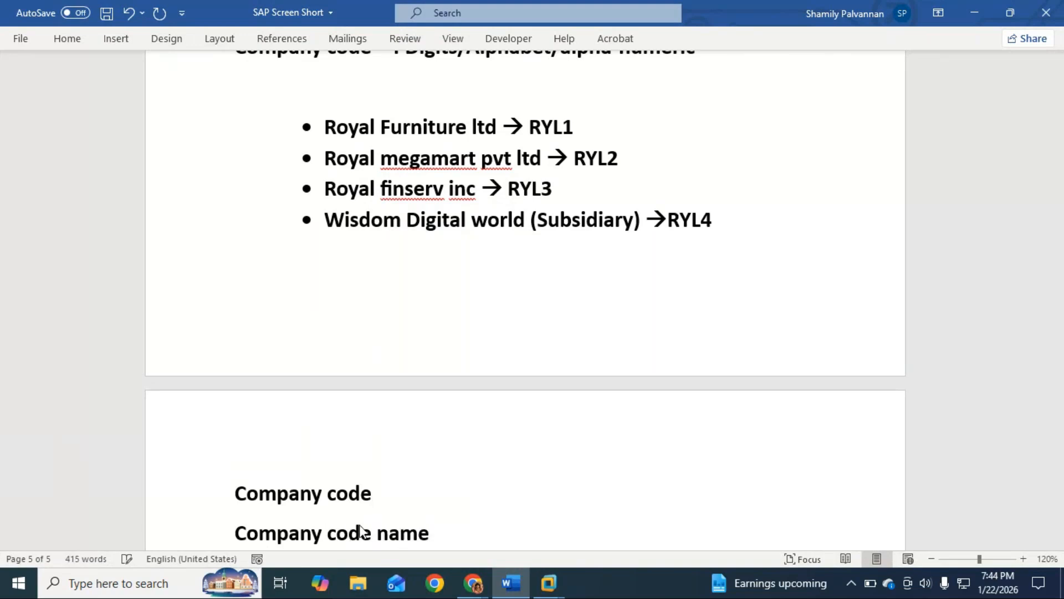
# Add RYL1 after a dash on the new Company code line
pyautogui.click(403, 495)
pyautogui.write('- ')
pyautogui.write('RYL1')
# Complete the Company code name line with a dash and Royal Furniture ltd copied from the bullet list
pyautogui.scroll(-1, 438, 490)
pyautogui.click(451, 495)
pyautogui.write('-')
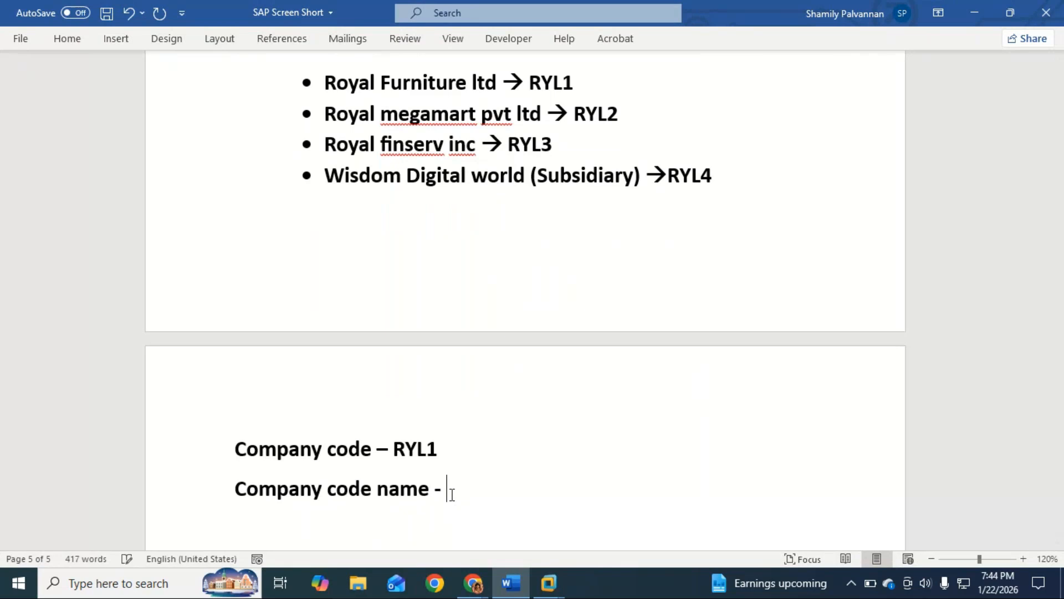
pyautogui.hotkey('ctrl', 'v')
pyautogui.scroll(1, 485, 252)
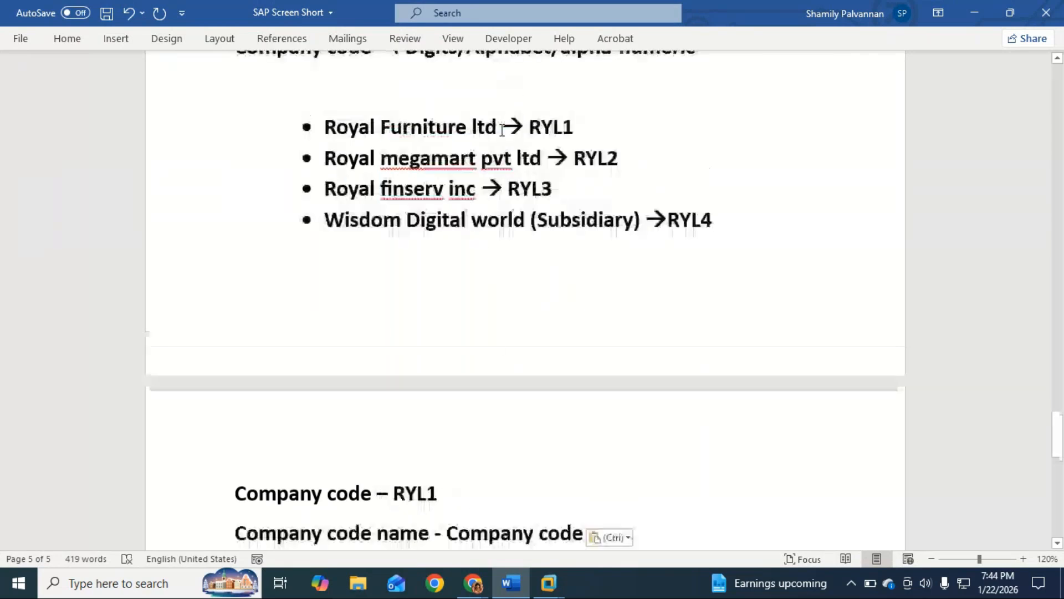
pyautogui.moveTo(502, 127); pyautogui.dragTo(337, 132)
pyautogui.hotkey('ctrl', 'c')
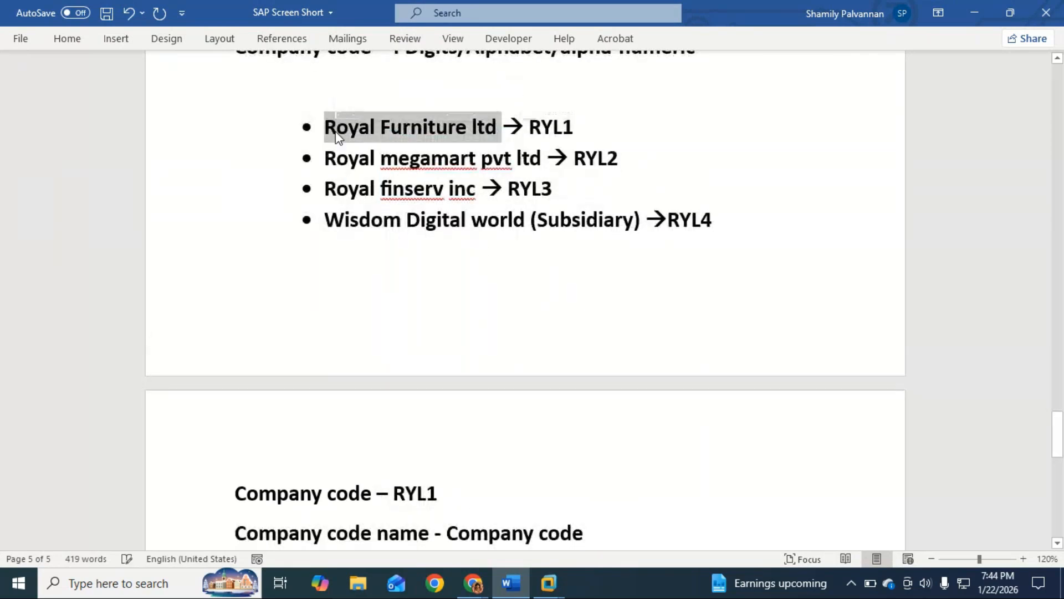
pyautogui.scroll(-3, 551, 385)
pyautogui.moveTo(583, 402); pyautogui.dragTo(464, 409)
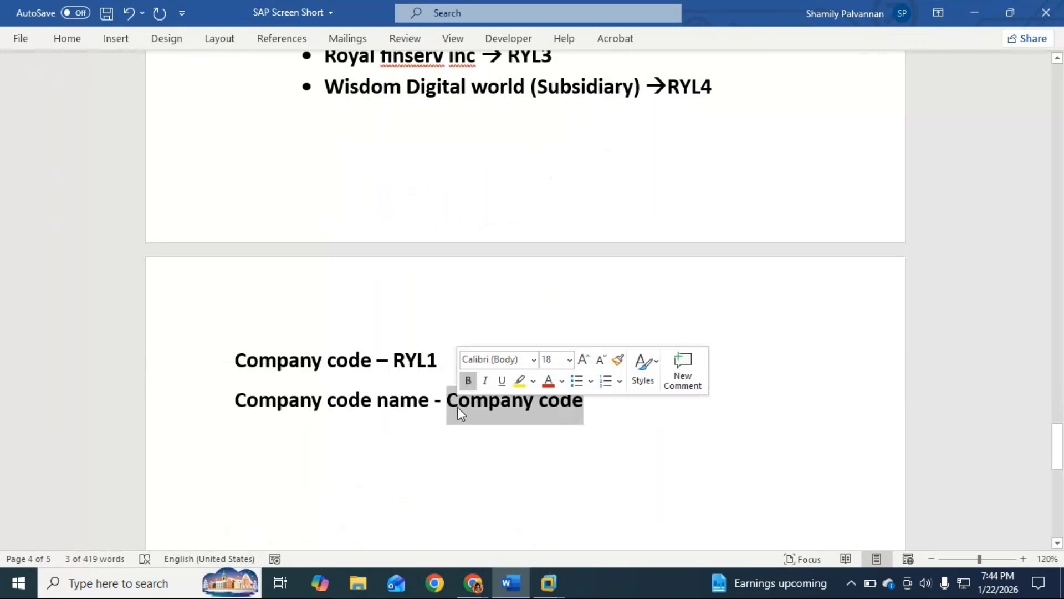
pyautogui.hotkey('ctrl', 'v')
# Add the line "Fill in the Additional details" below the company code name
pyautogui.press('Return')
pyautogui.write('Fill the a')
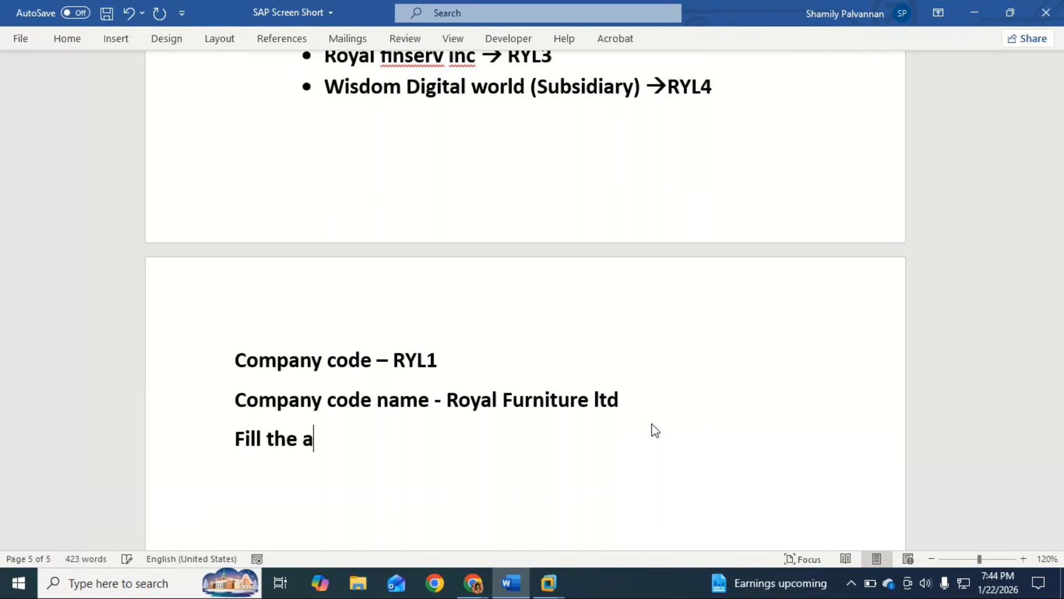
pyautogui.press('BackSpace')
pyautogui.press('BackSpace')
pyautogui.press('BackSpace')
pyautogui.press('BackSpace')
pyautogui.write('in the')
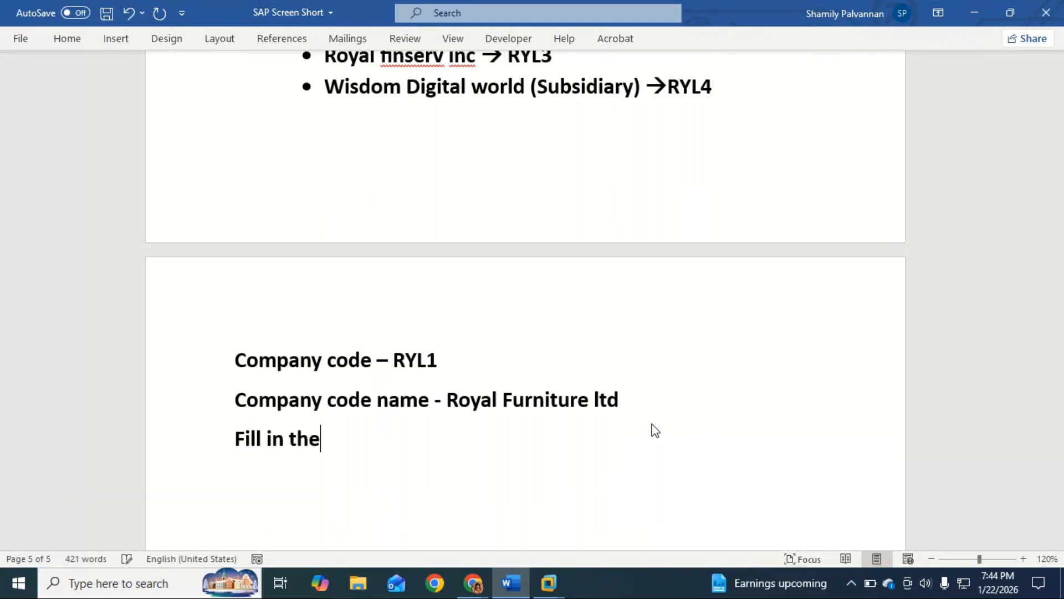
pyautogui.write(' Additional details')
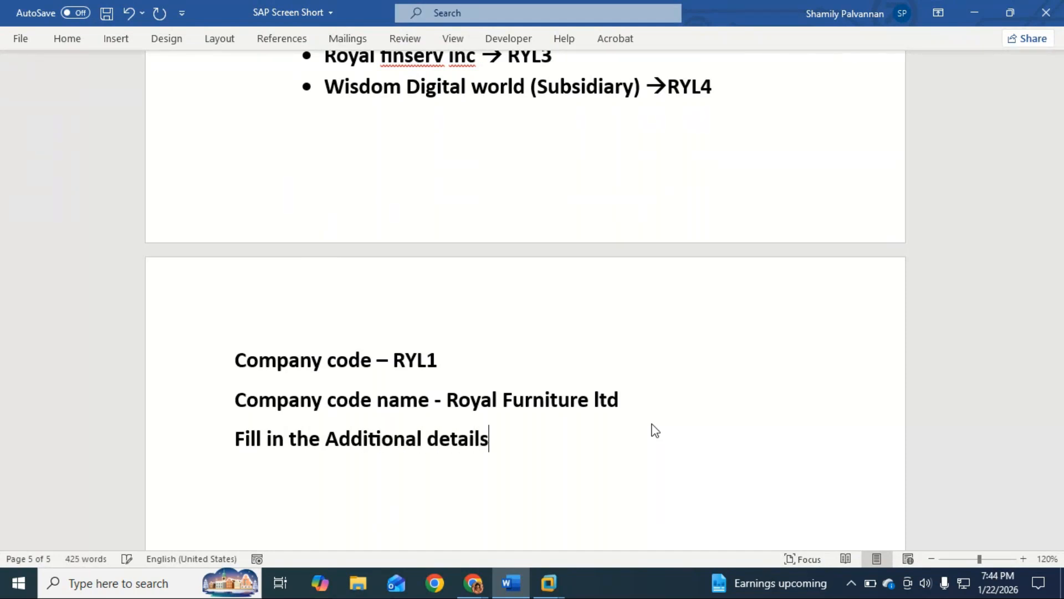
# Add the line "Save" below the additional details instruction
pyautogui.press('Return')
pyautogui.write('SAve')
pyautogui.press('BackSpace')
pyautogui.press('BackSpace')
pyautogui.press('BackSpace')
pyautogui.press('BackSpace')
pyautogui.write('Save')
# Add the line "You will another screen to fill the address and contact details of company" below Save
pyautogui.press('Return')
pyautogui.write('you w')
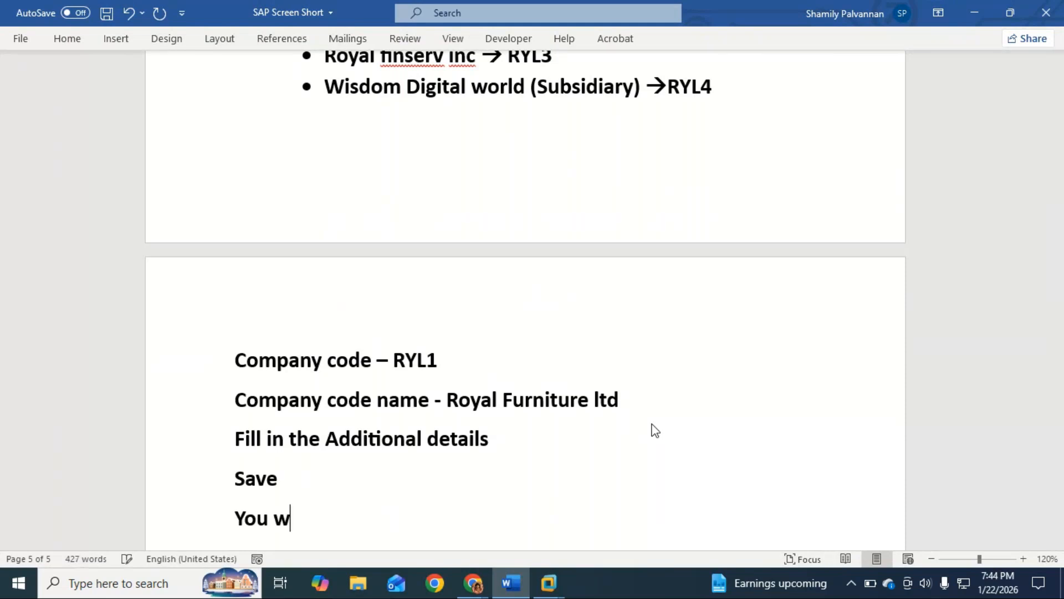
pyautogui.write('ill another screen to ')
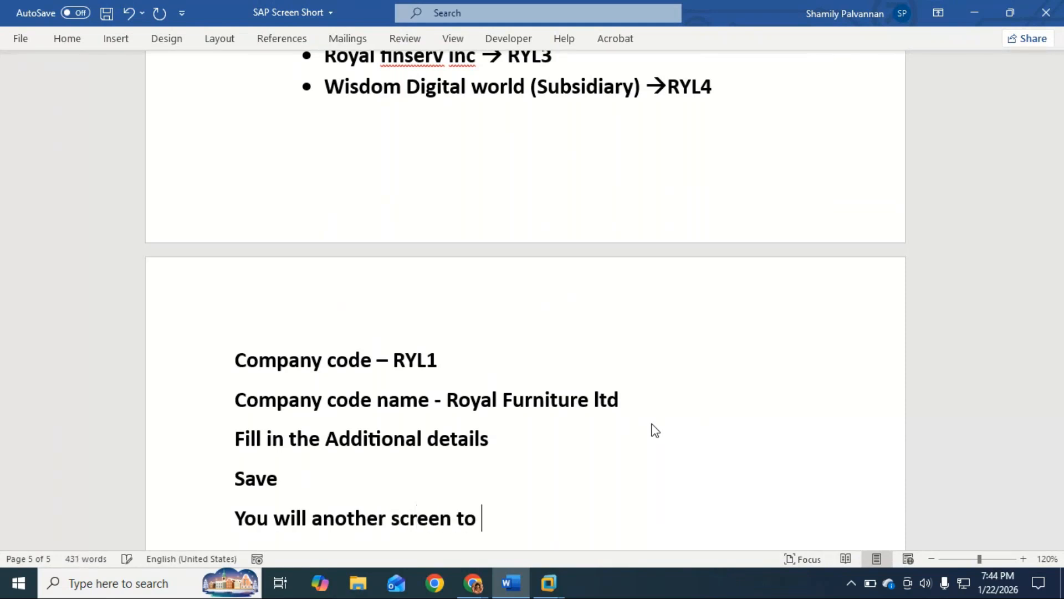
pyautogui.write('fill the ')
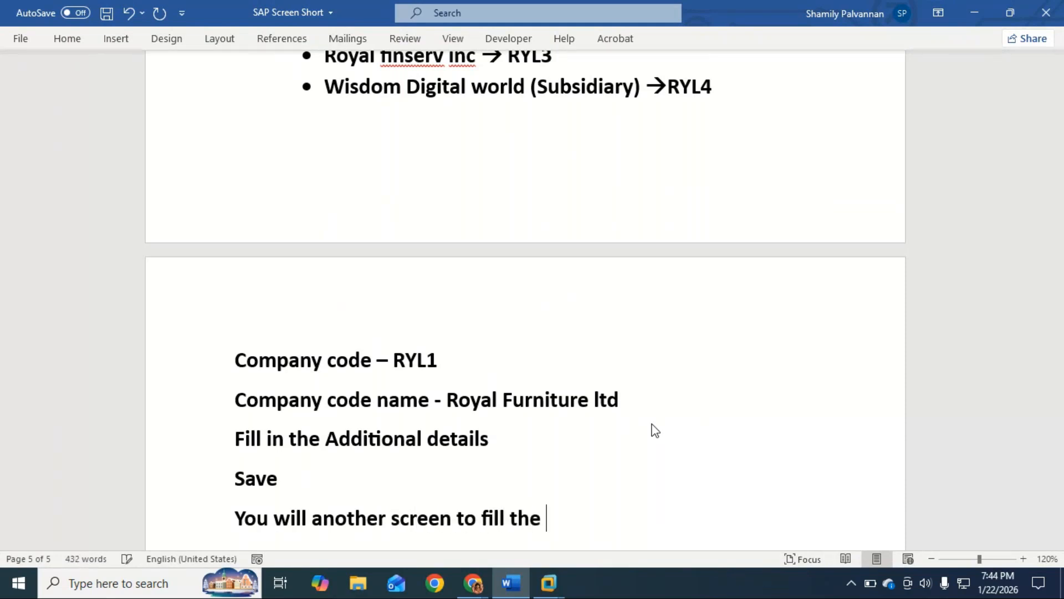
pyautogui.write('address an')
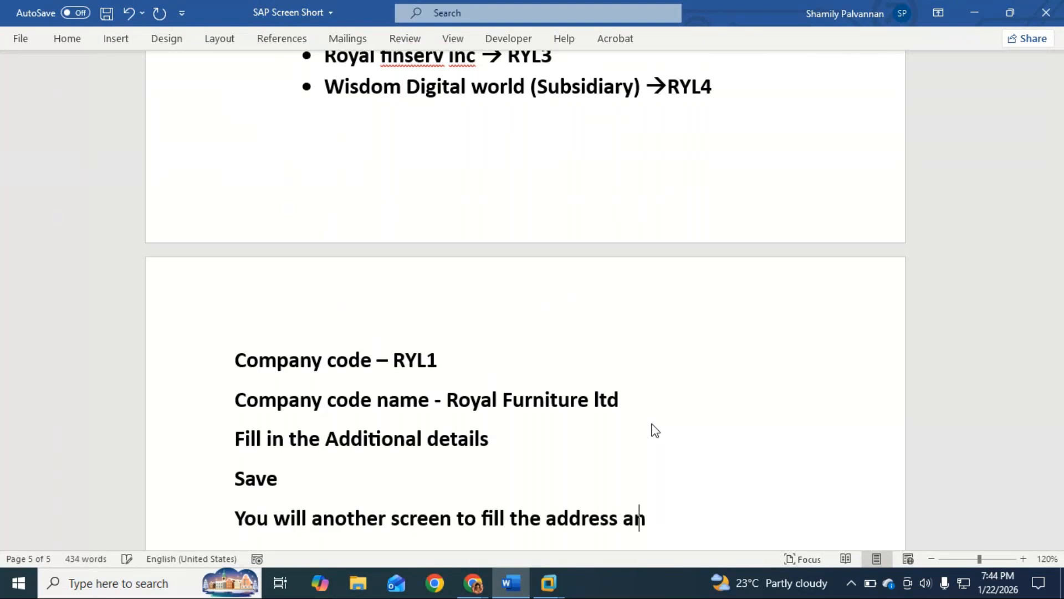
pyautogui.write('d conta')
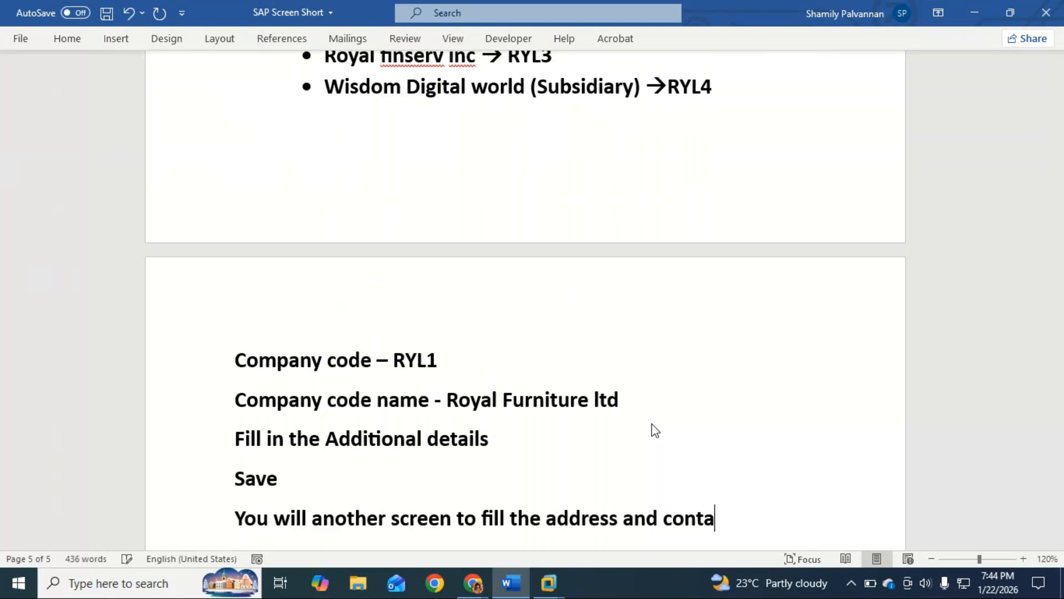
pyautogui.write('ct detail')
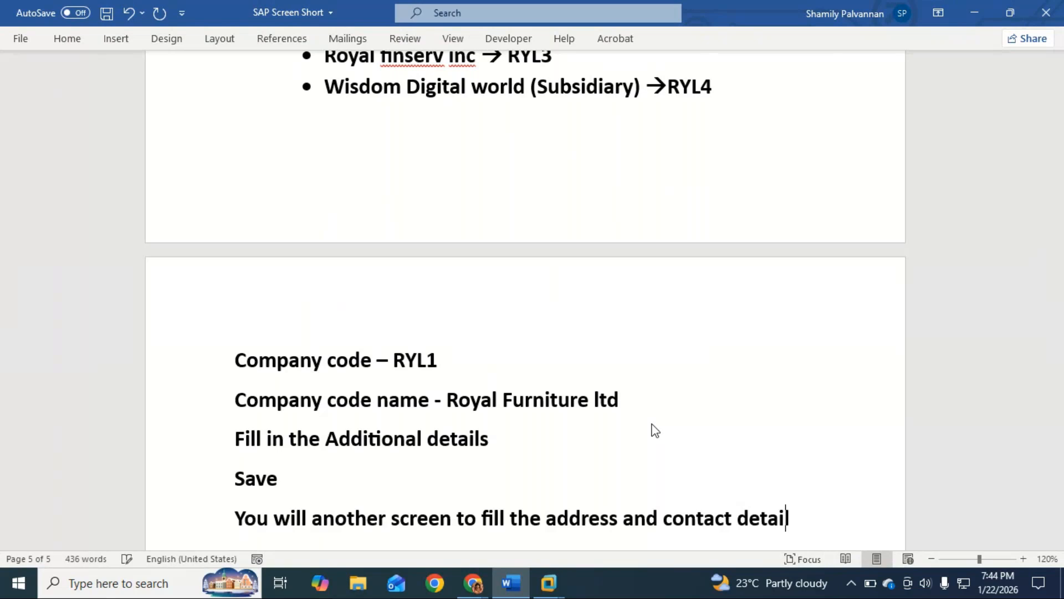
pyautogui.write('s of coma y')
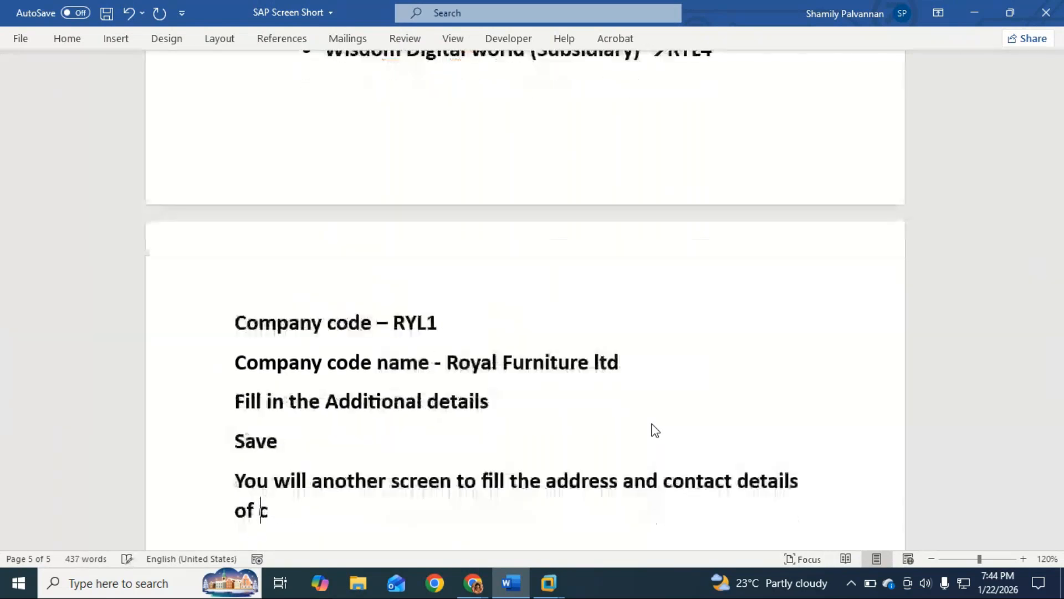
pyautogui.press('BackSpace')
pyautogui.press('BackSpace')
pyautogui.press('BackSpace')
pyautogui.write('pany')
# Add the lines "Fill it" and "And then → press enter to save" below the address and contact details line
pyautogui.press('Return')
pyautogui.write('Fill it')
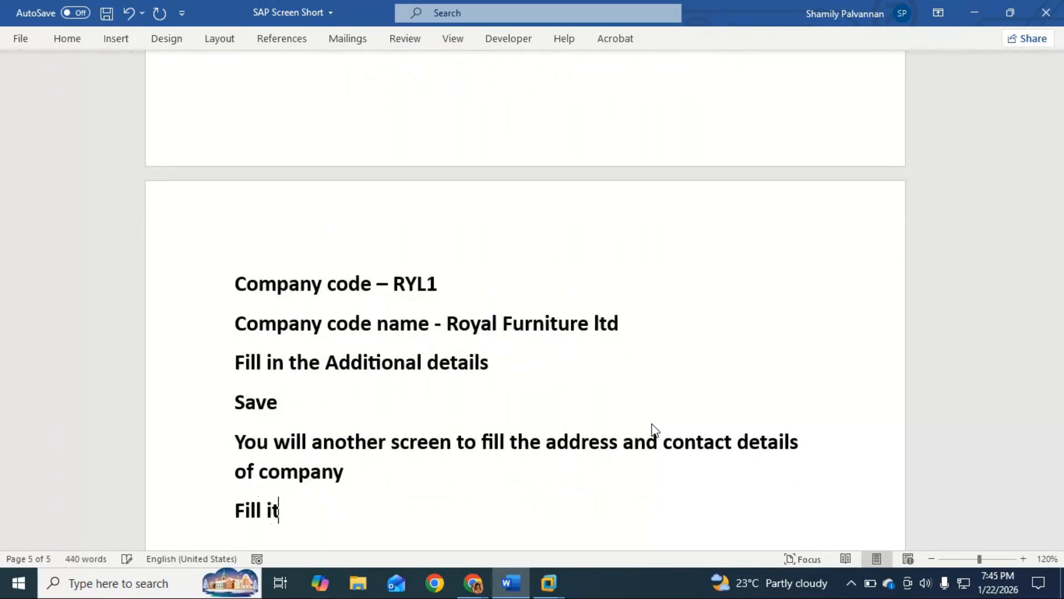
pyautogui.press('Return')
pyautogui.write('and then s')
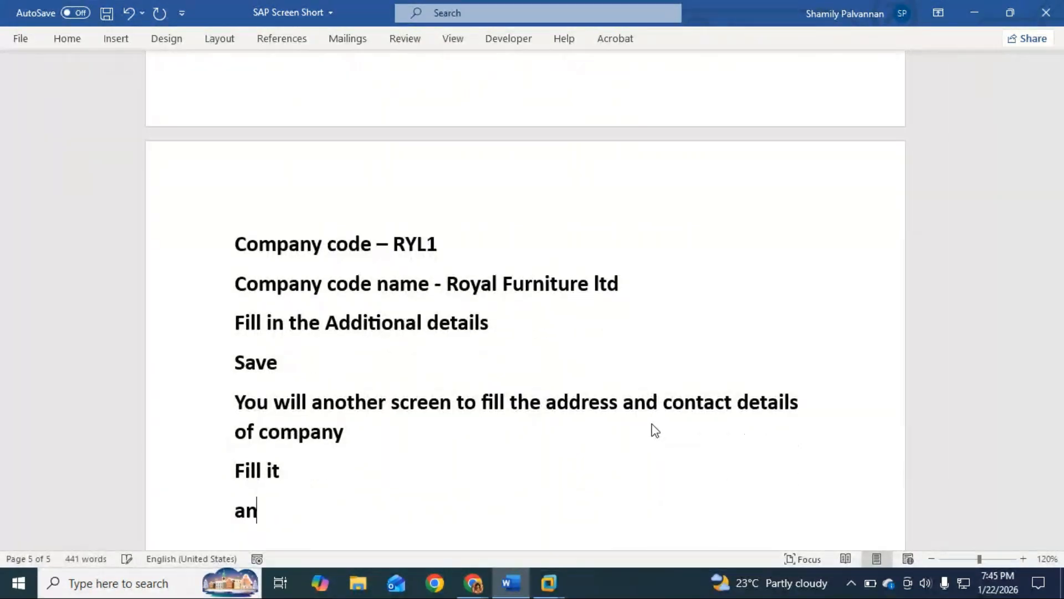
pyautogui.press('BackSpace')
pyautogui.write('--> press')
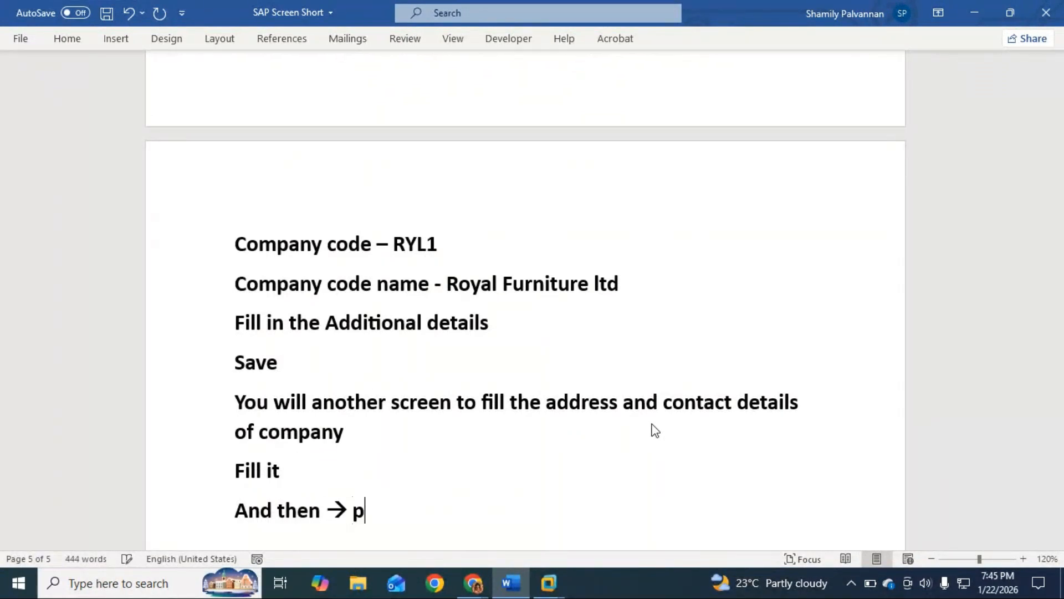
pyautogui.write('ent')
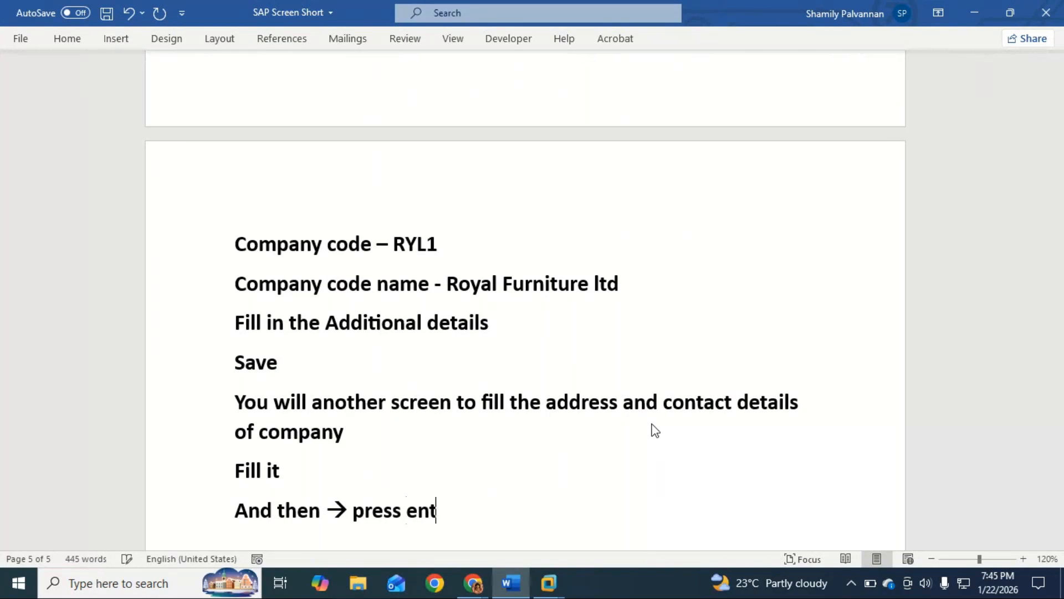
pyautogui.write('er to save')
# Add the line "When you get – custom request screen – enter to save" at the end of the steps
pyautogui.press('Return')
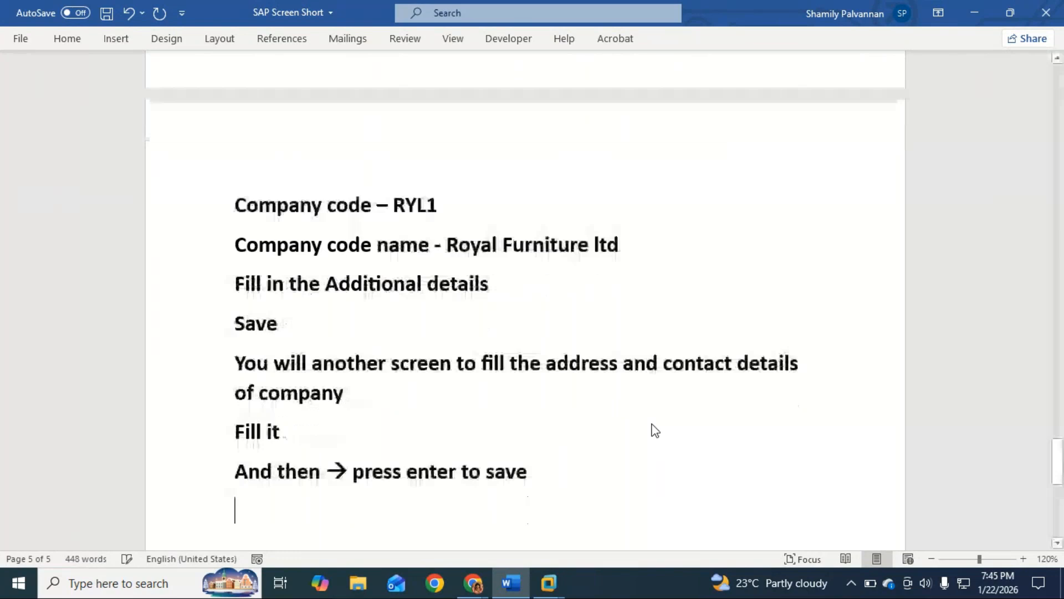
pyautogui.write('ang')
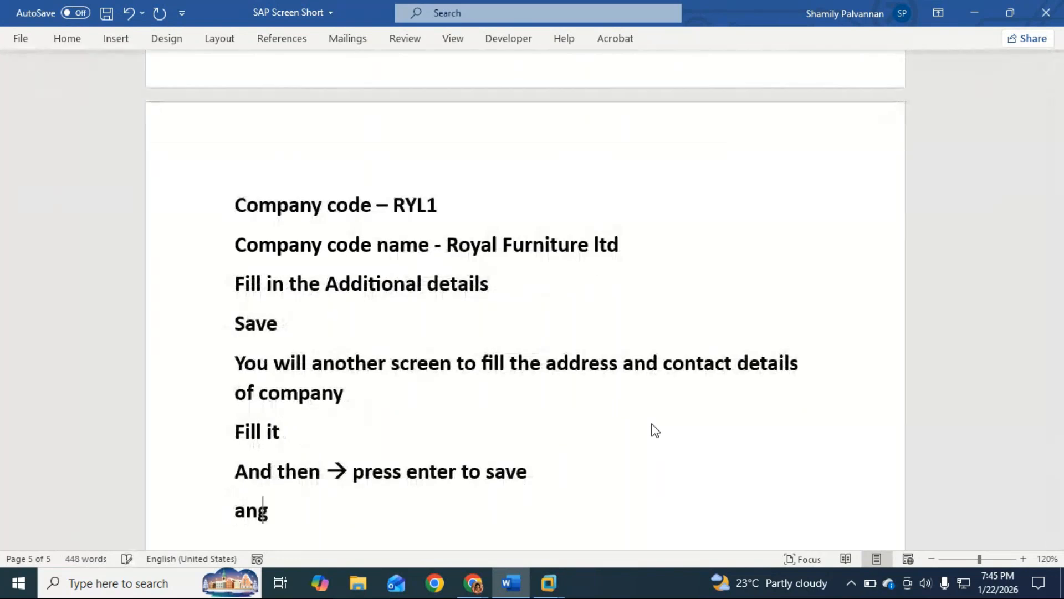
pyautogui.write('ain')
pyautogui.press('BackSpace')
pyautogui.press('BackSpace')
pyautogui.press('BackSpace')
pyautogui.press('BackSpace')
pyautogui.press('BackSpace')
pyautogui.press('BackSpace')
pyautogui.write('when yo')
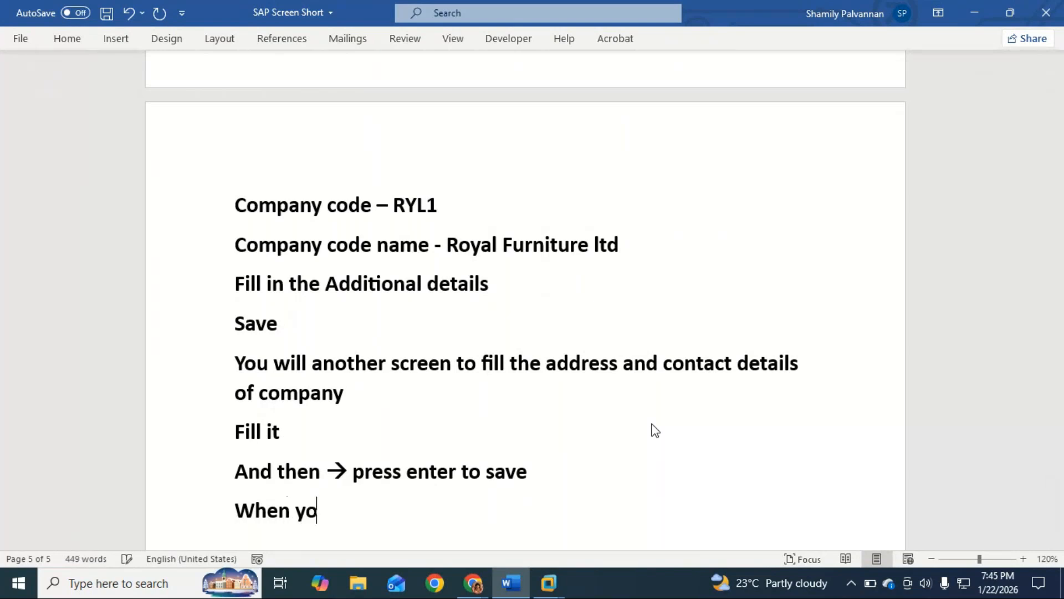
pyautogui.write('u get -')
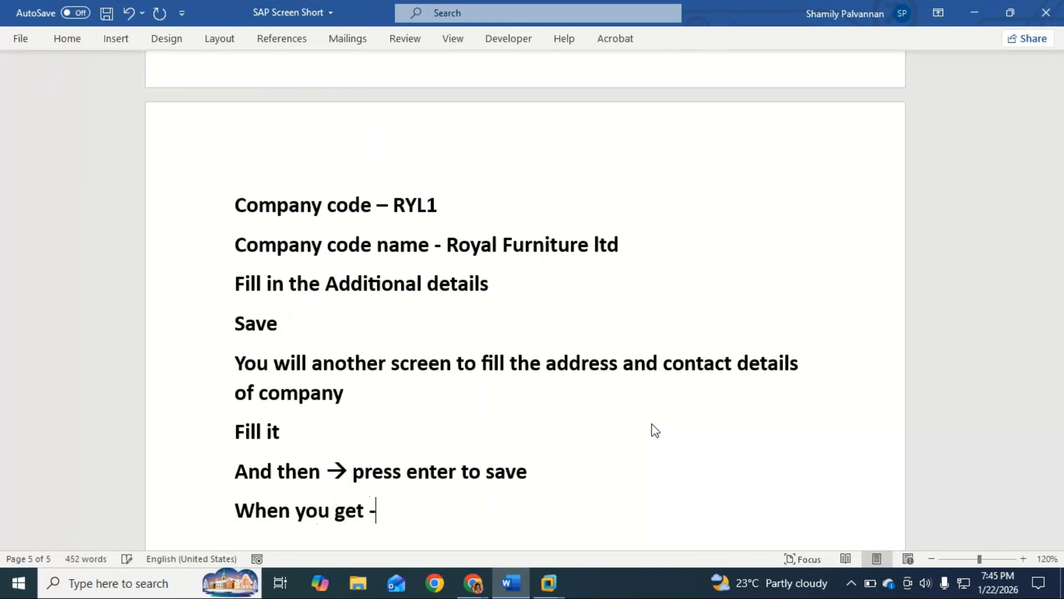
pyautogui.write(' cons')
pyautogui.press('BackSpace')
pyautogui.press('BackSpace')
pyautogui.press('BackSpace')
pyautogui.write('usto')
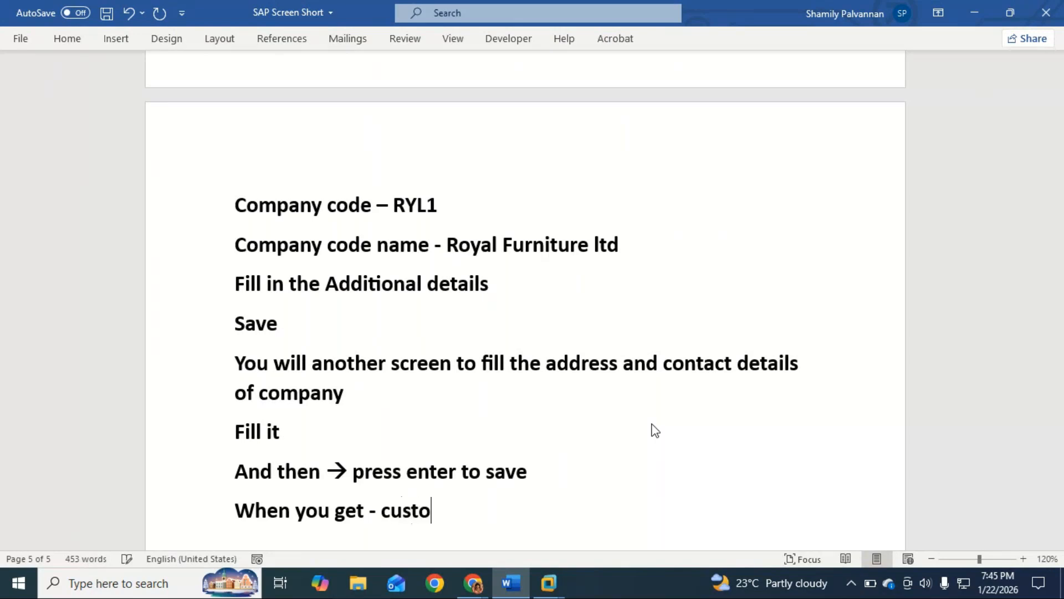
pyautogui.write('m requ')
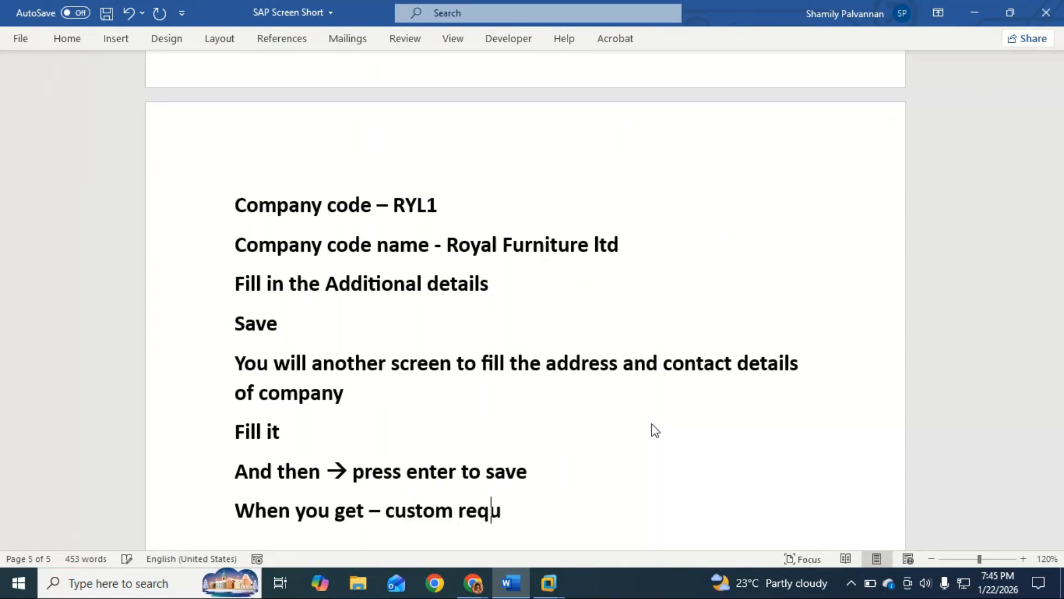
pyautogui.write('est screee')
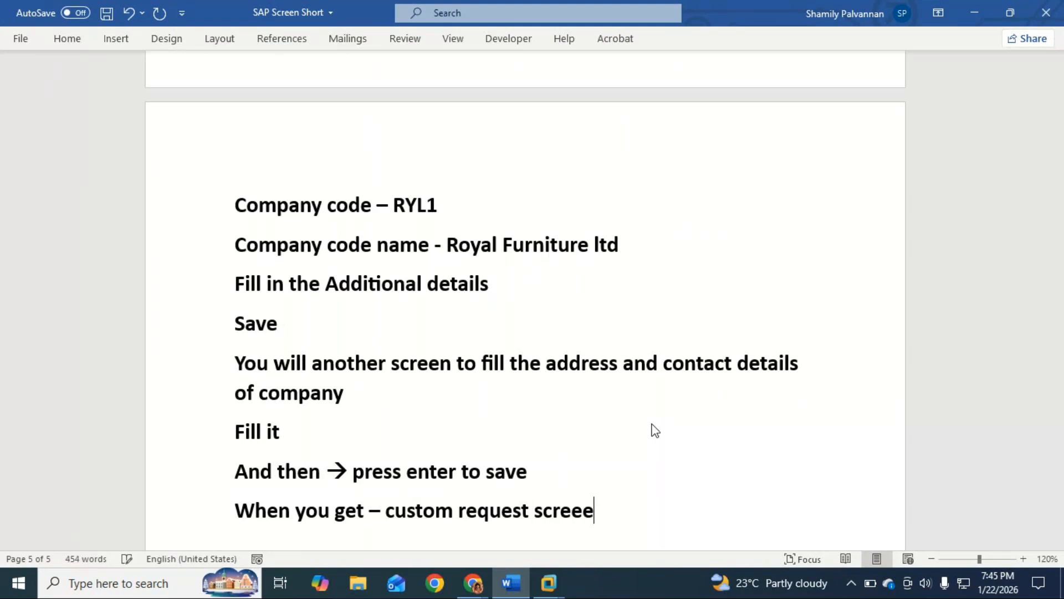
pyautogui.press('BackSpace')
pyautogui.write('n - ')
pyautogui.write('enter to ')
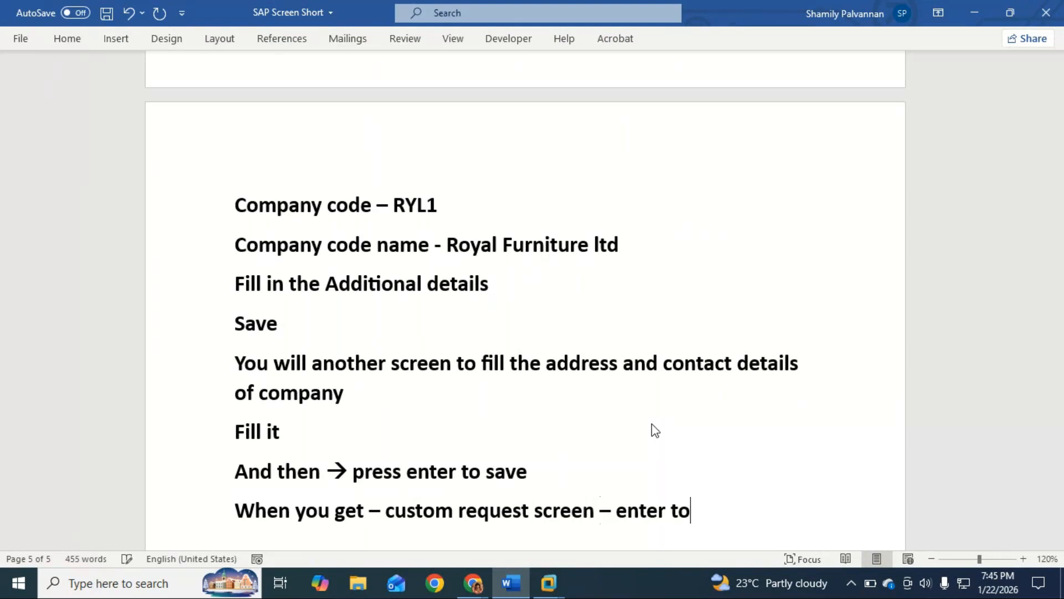
pyautogui.write('save')
# Leave a blank line and add the closing note "Repeat the same for other company code"
pyautogui.press('Return')
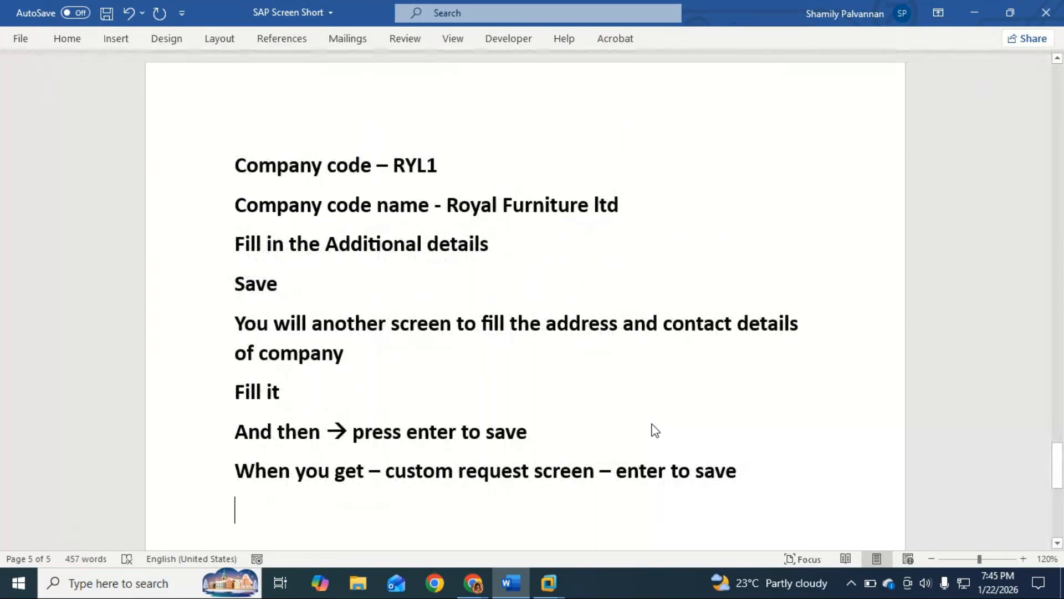
pyautogui.press('Return')
pyautogui.write('rea')
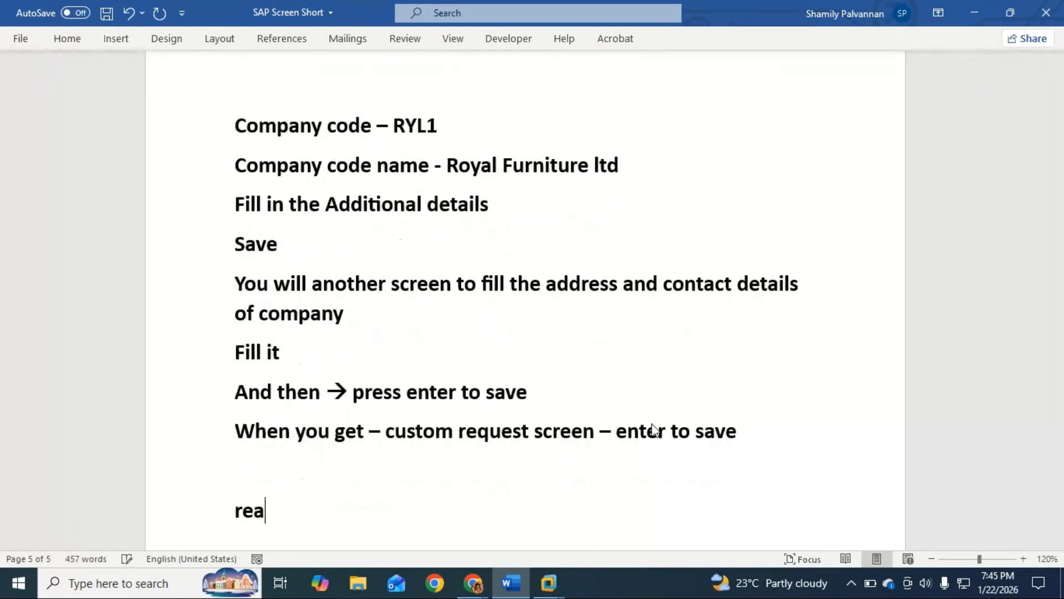
pyautogui.press('BackSpace')
pyautogui.write('pead')
pyautogui.press('BackSpace')
pyautogui.write('t ')
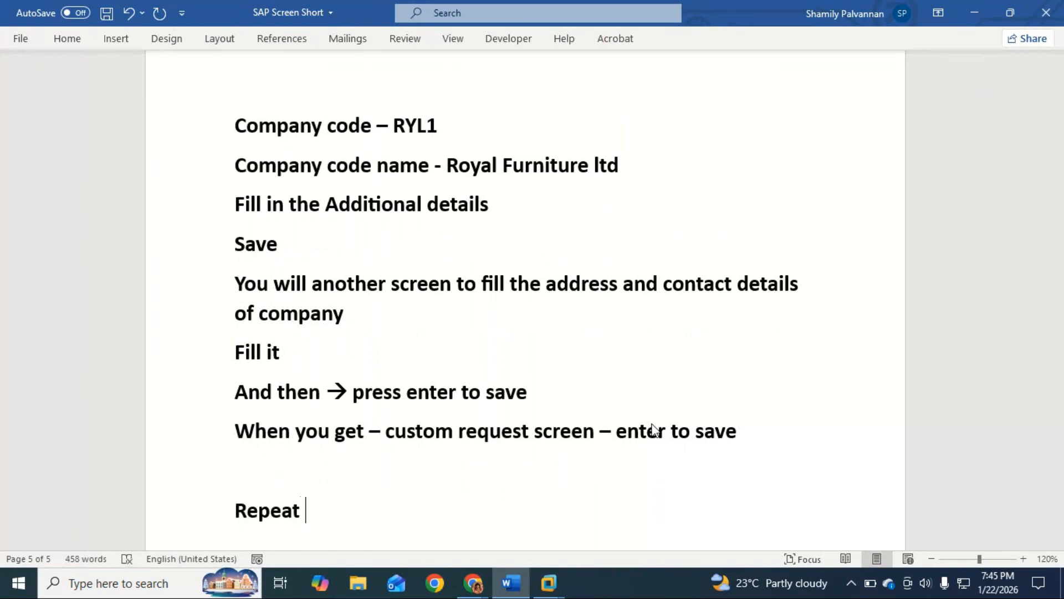
pyautogui.write('the same ')
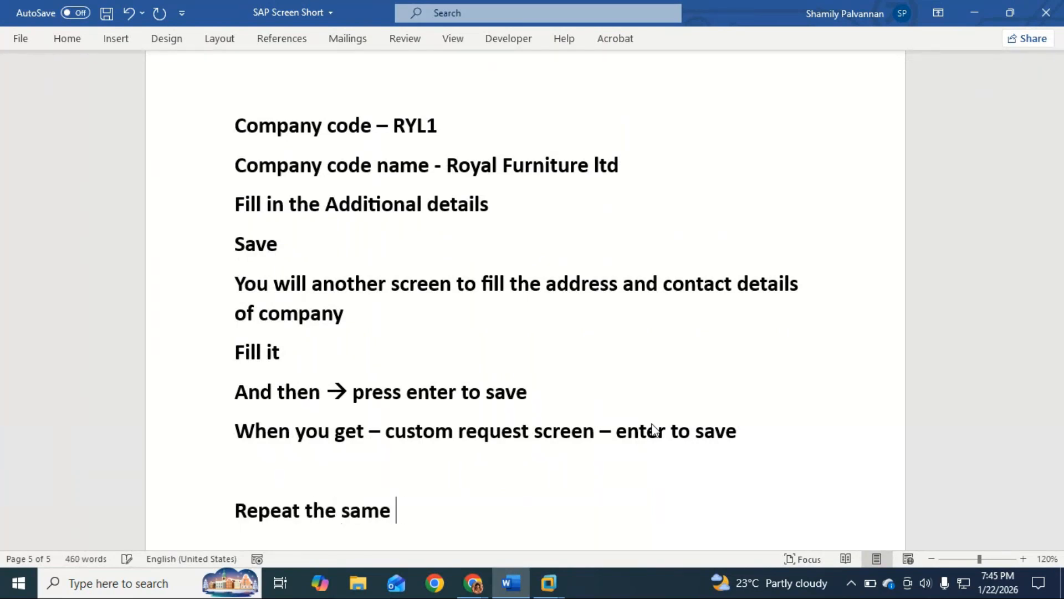
pyautogui.write('for other ')
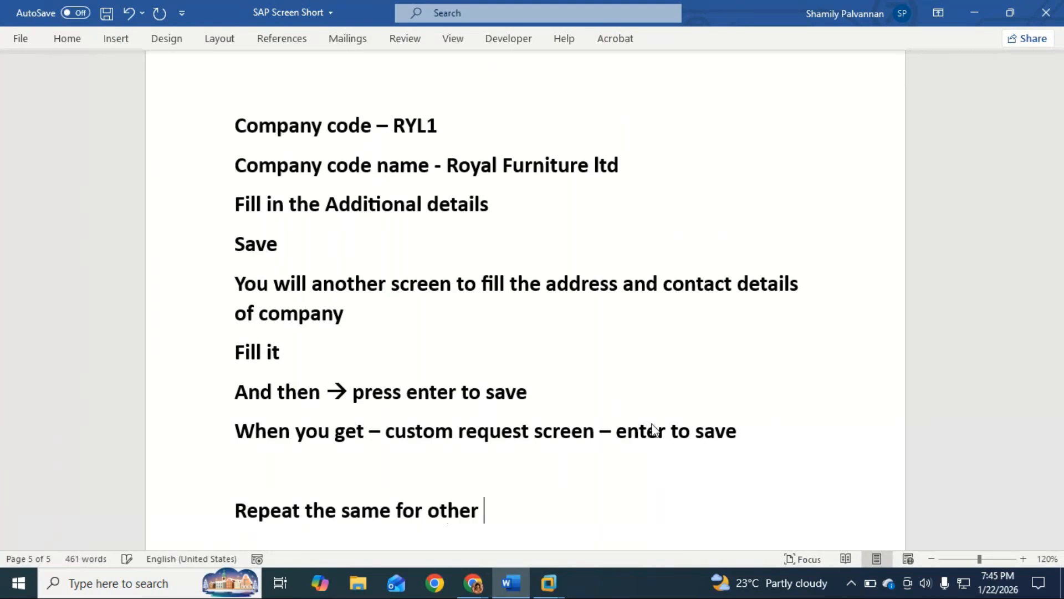
pyautogui.write('company code')
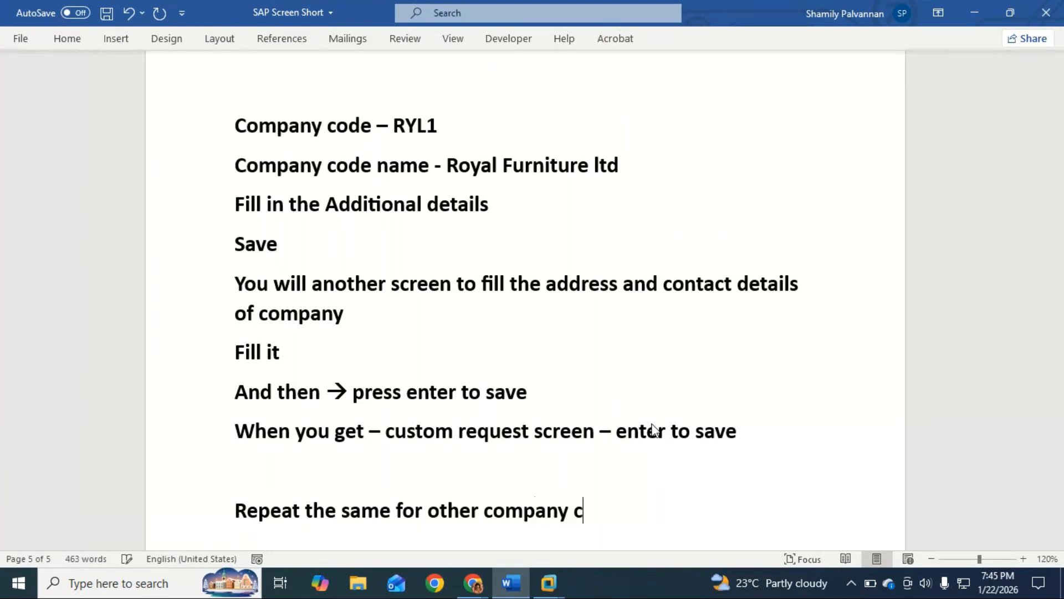
pyautogui.scroll(-1, 653, 427)
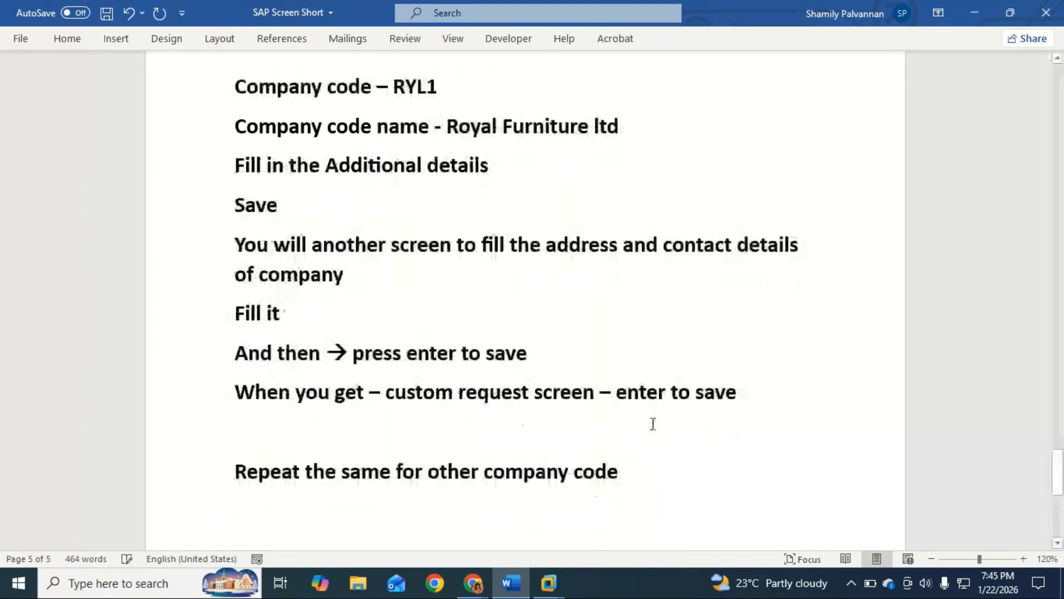
# Switch to SAP, return to the company code overview and start a new entry with company code RYL2
pyautogui.hotkey('alt', 'Tab')
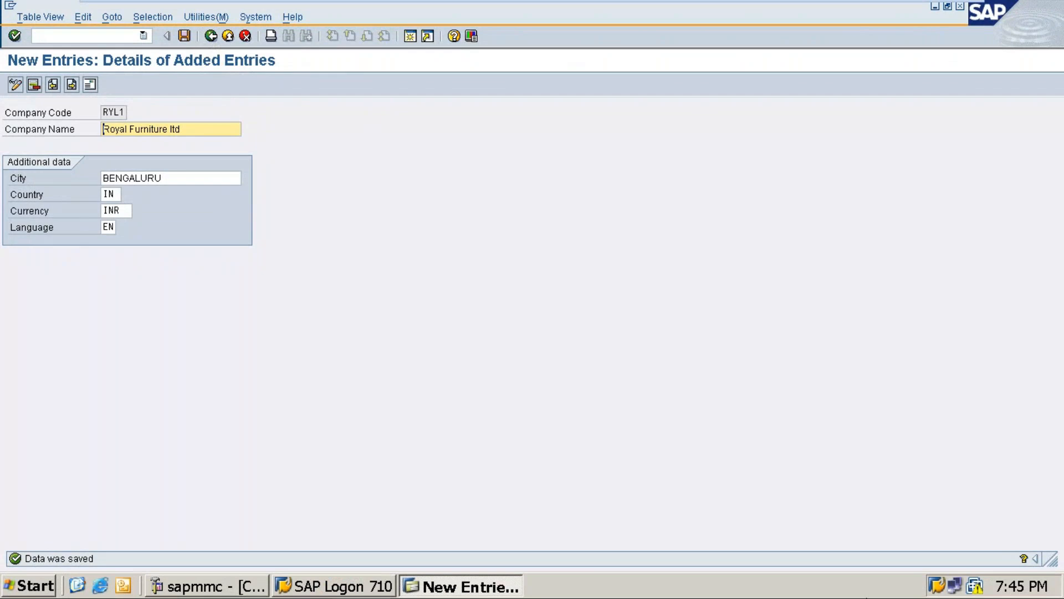
pyautogui.click(210, 36)
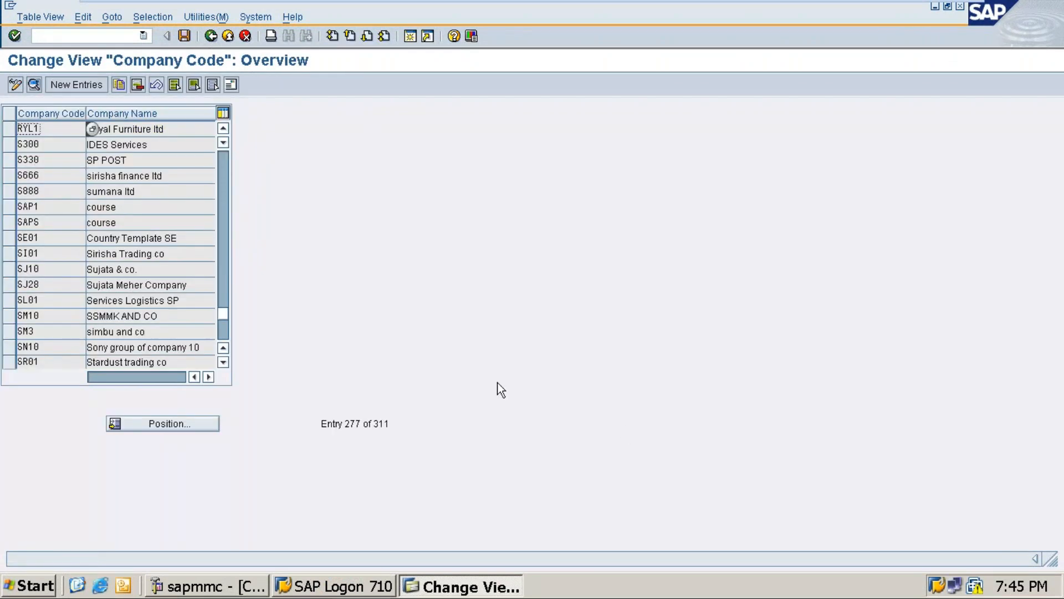
pyautogui.click(62, 85)
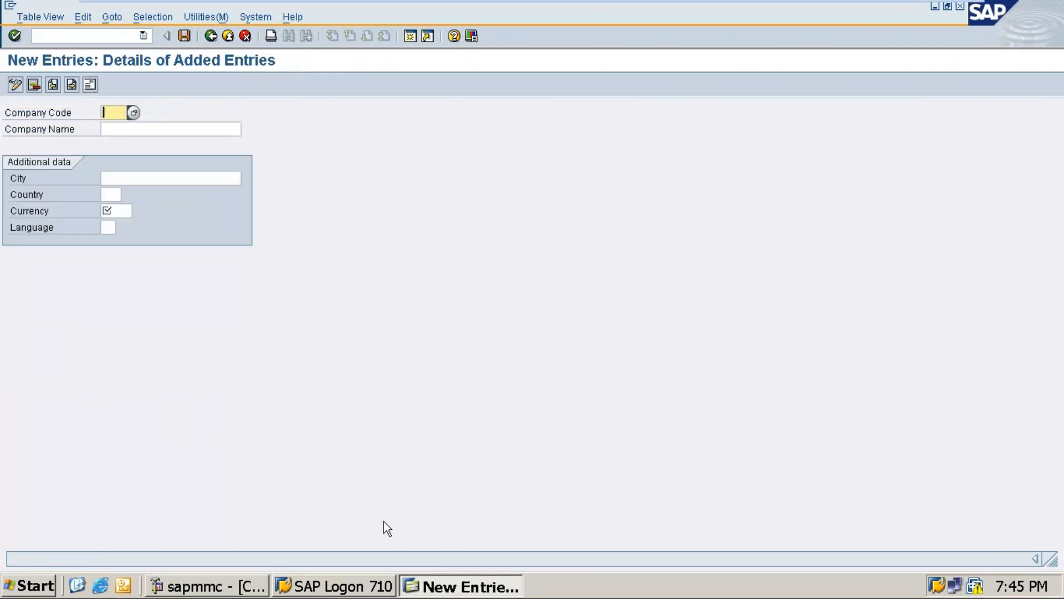
pyautogui.write('RYL2')
pyautogui.press('Tab')
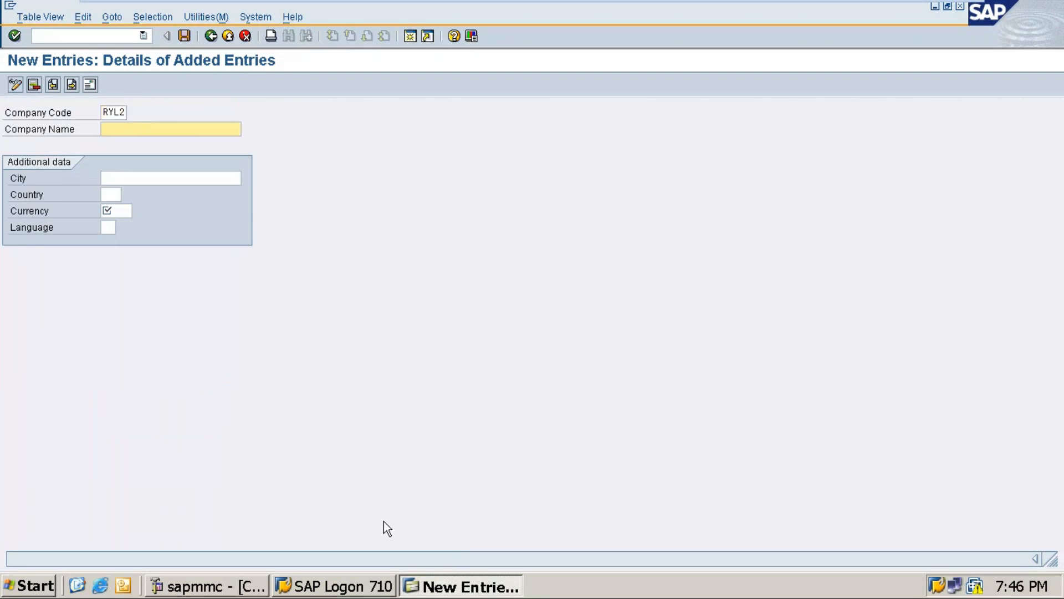
# Copy Royal megamart pvt ltd from the Word bullet list into RYL2's company name in SAP, removing the leading bullet
pyautogui.hotkey('alt', 'Tab')
pyautogui.click(673, 315)
pyautogui.moveTo(893, 5)
pyautogui.click(924, 9)
pyautogui.scroll(8, 447, 240)
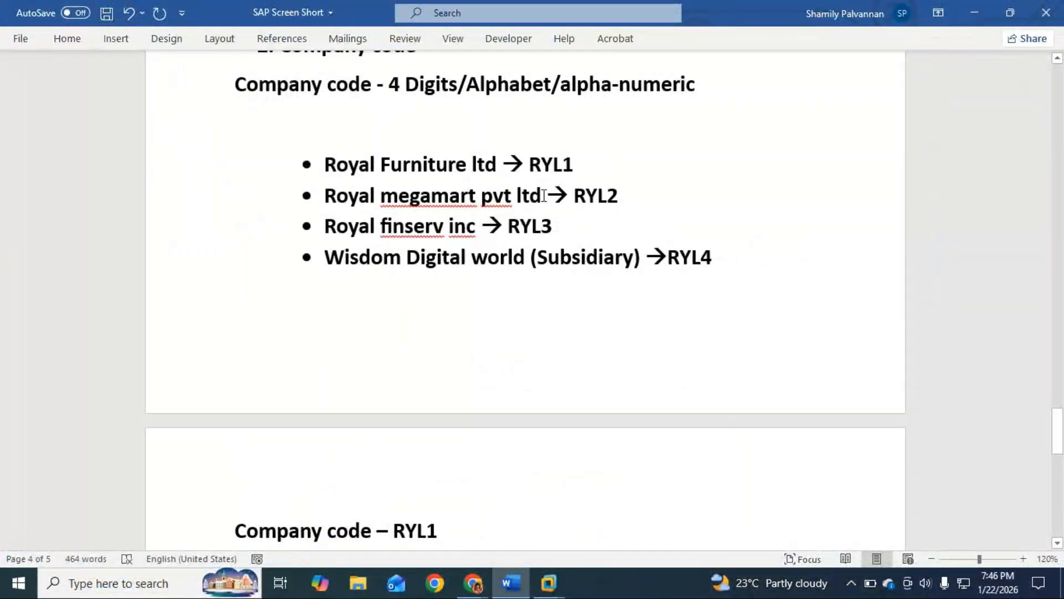
pyautogui.moveTo(543, 195); pyautogui.dragTo(349, 203)
pyautogui.hotkey('ctrl', 'c')
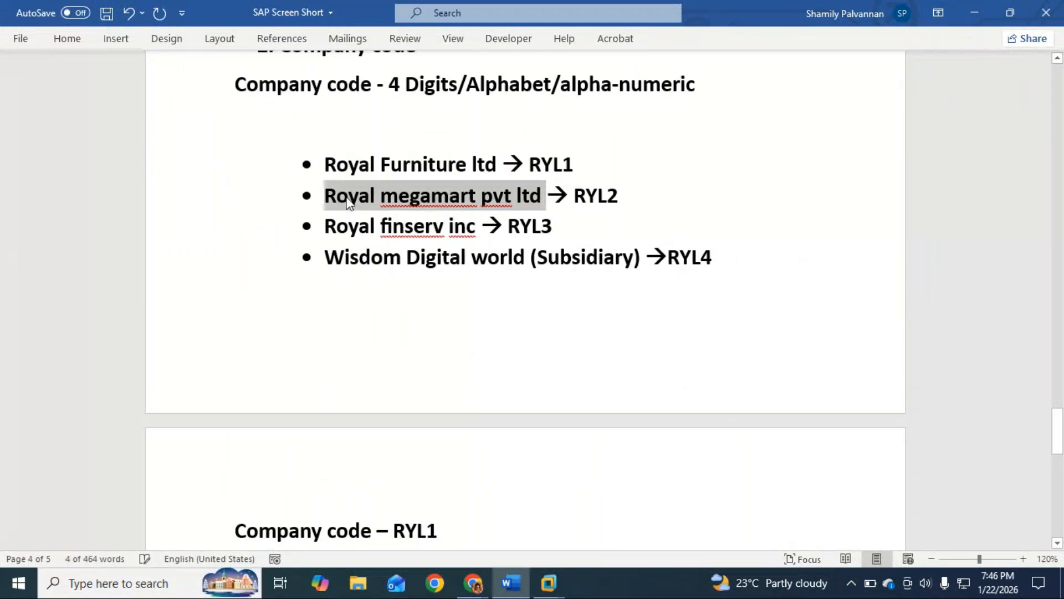
pyautogui.click(976, 11)
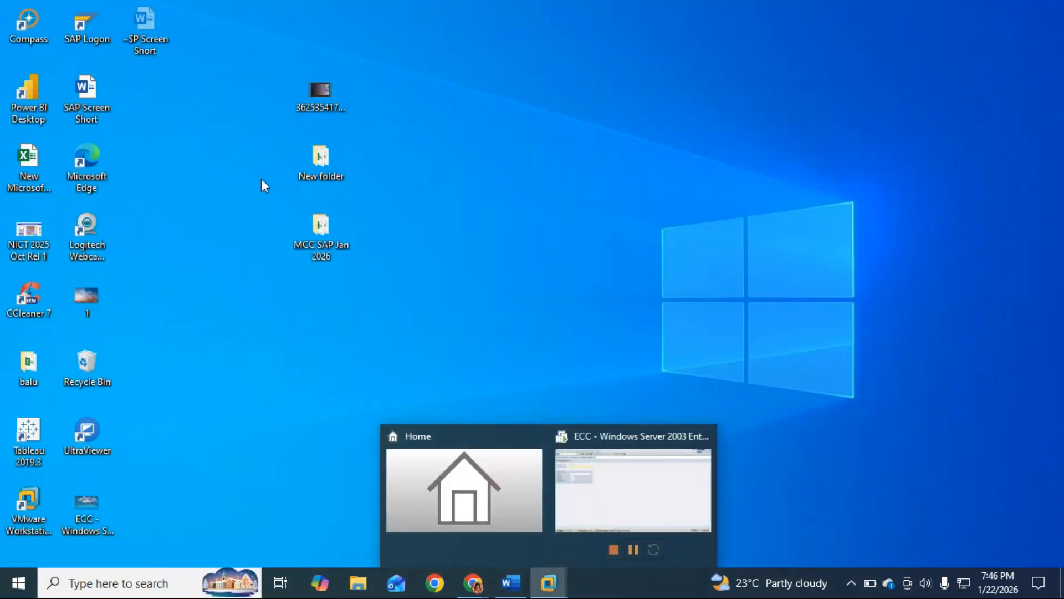
pyautogui.click(637, 476)
pyautogui.hotkey('ctrl', 'v')
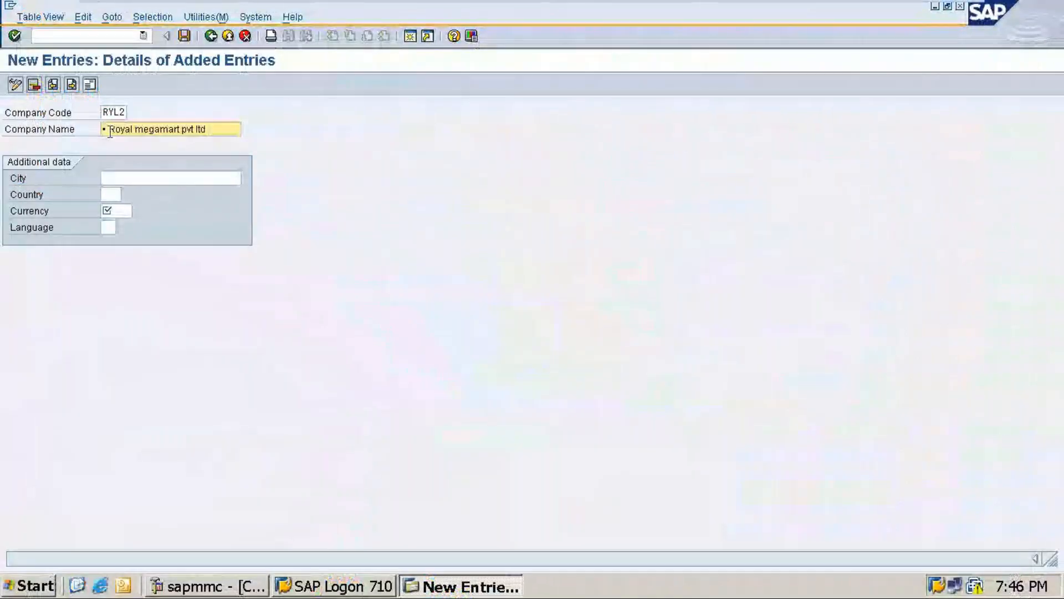
pyautogui.press('Home')
pyautogui.press('Delete')
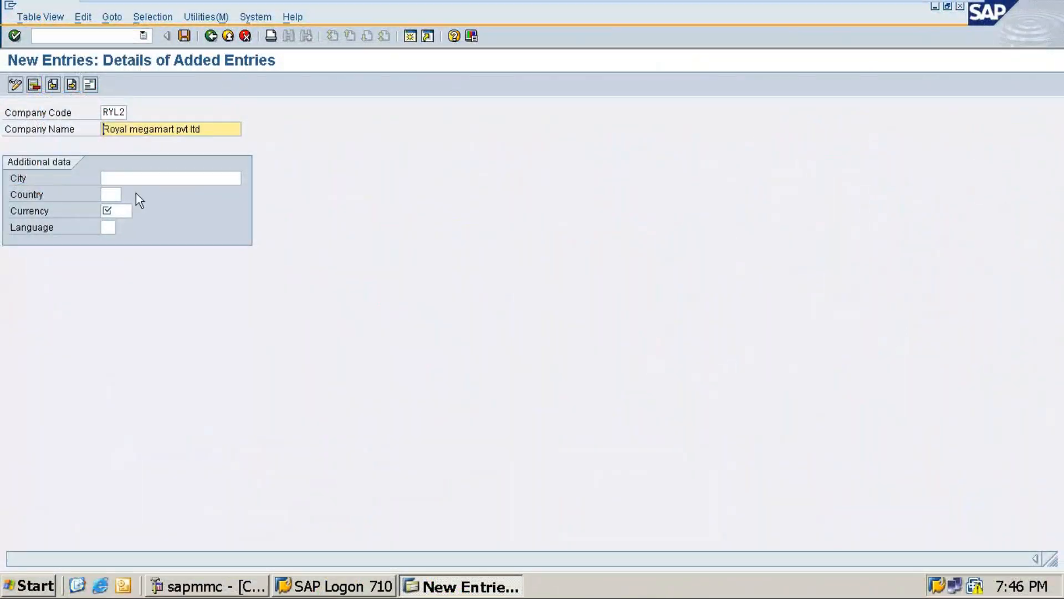
# Set RYL2's city to Mysore, country to IN, currency to INR and language to EN, and proceed to its address details
pyautogui.click(136, 179)
pyautogui.write('My')
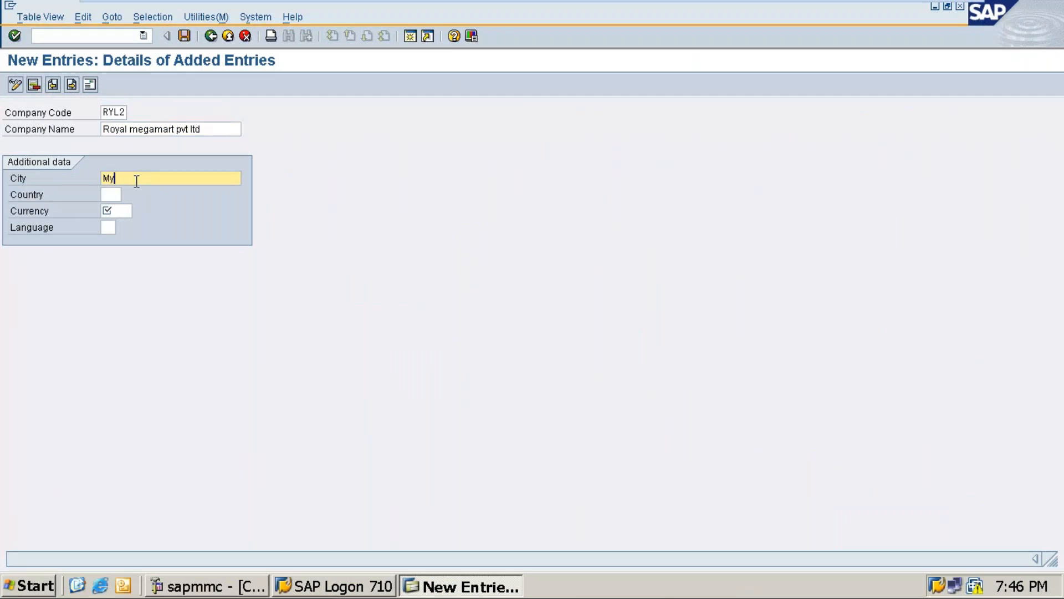
pyautogui.write('sore')
pyautogui.press('Tab')
pyautogui.write('In')
pyautogui.press('Tab')
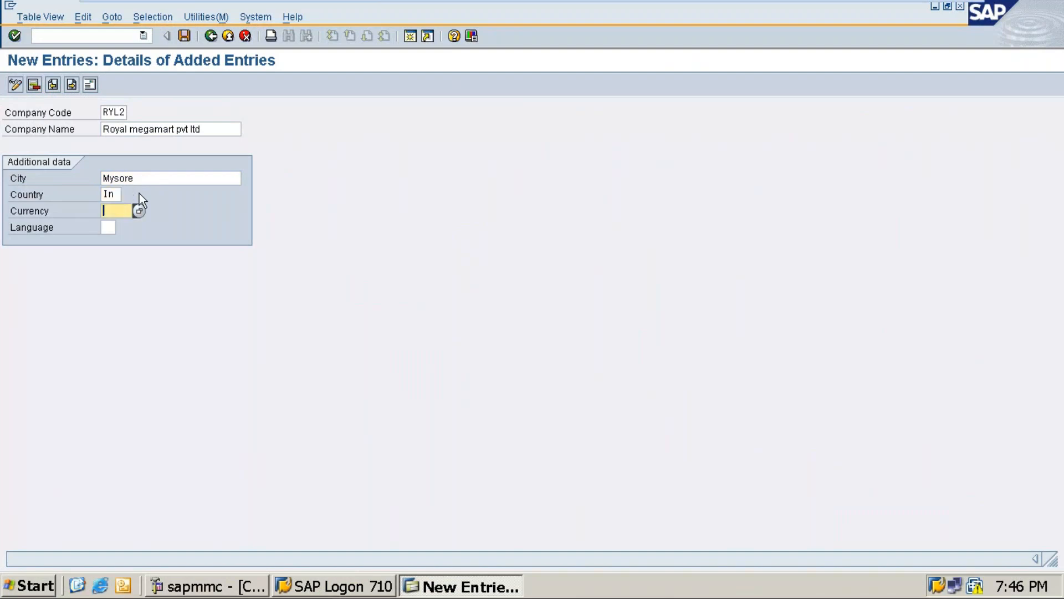
pyautogui.write('inr')
pyautogui.press('Tab')
pyautogui.write('en')
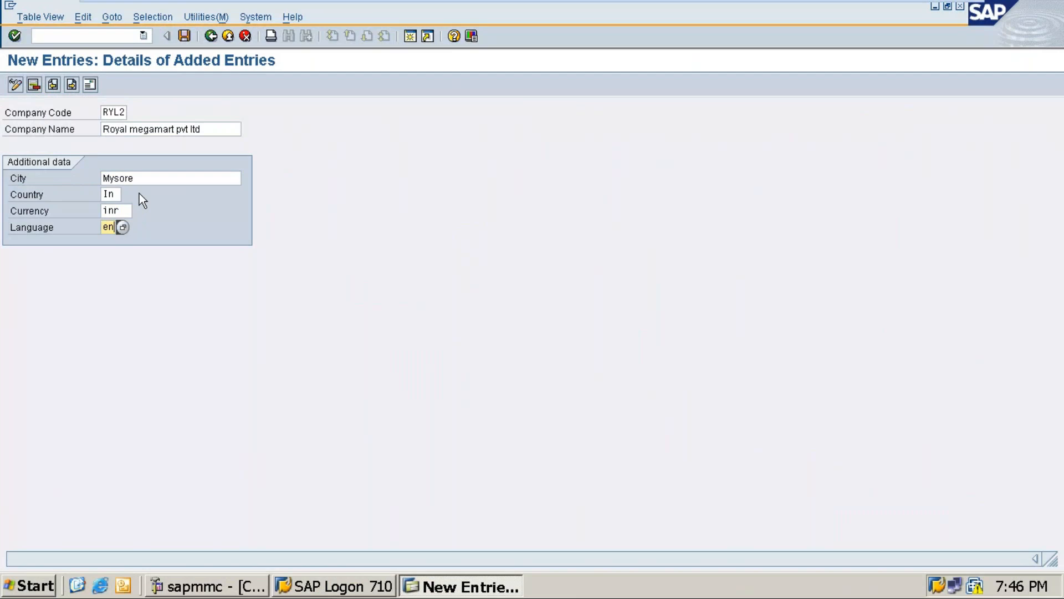
pyautogui.press('Return')
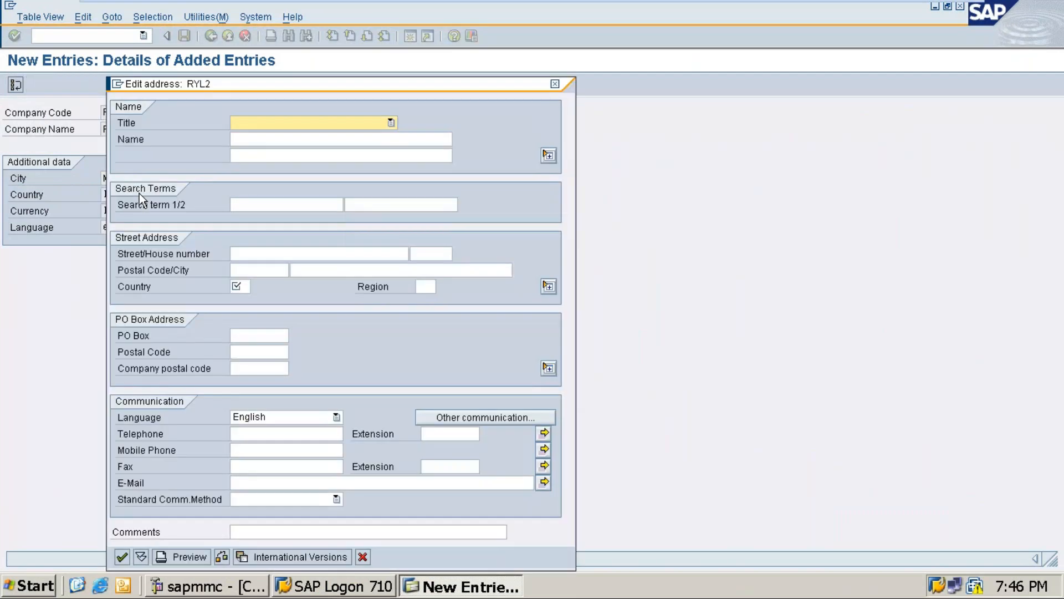
# In RYL2's address, set the title to Company, the name to Royal megamart pvt ltd and the first search term to RYL2
pyautogui.write('Company')
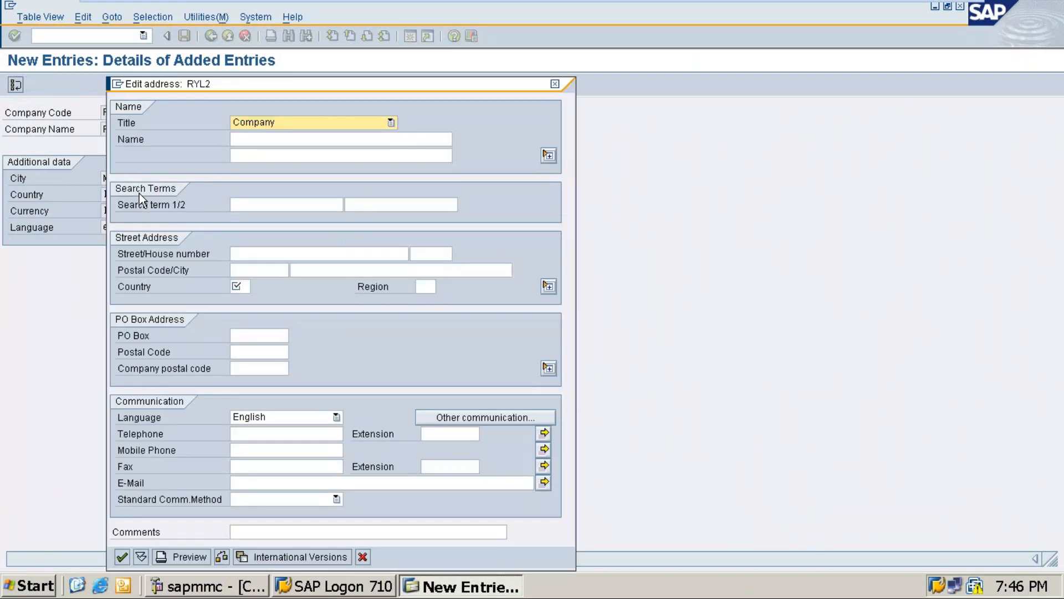
pyautogui.press('Tab')
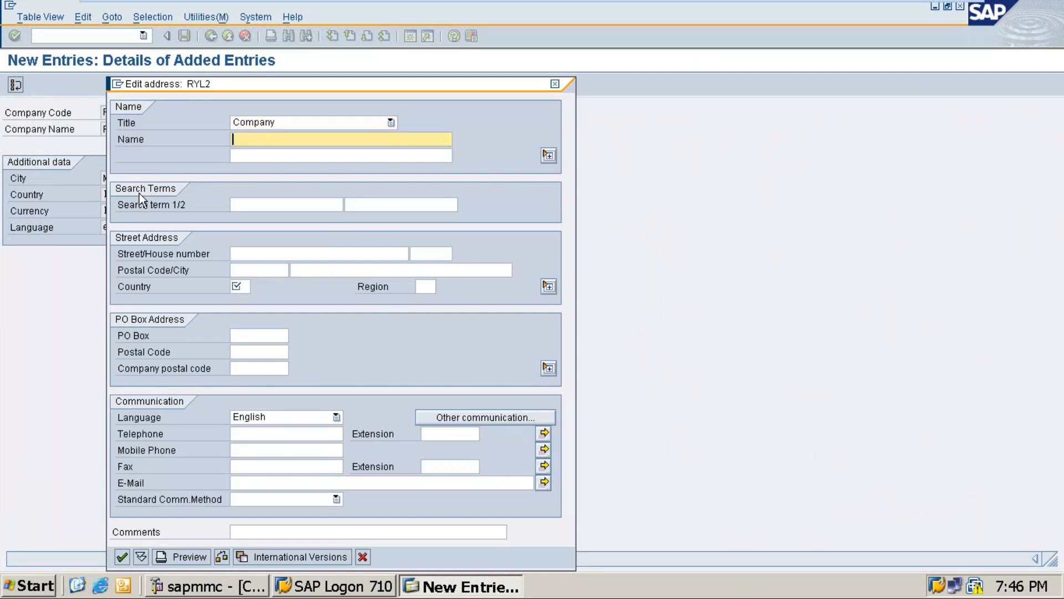
pyautogui.write('Royal megamart pvt ltd')
pyautogui.click(238, 140)
pyautogui.press('BackSpace')
pyautogui.click(294, 209)
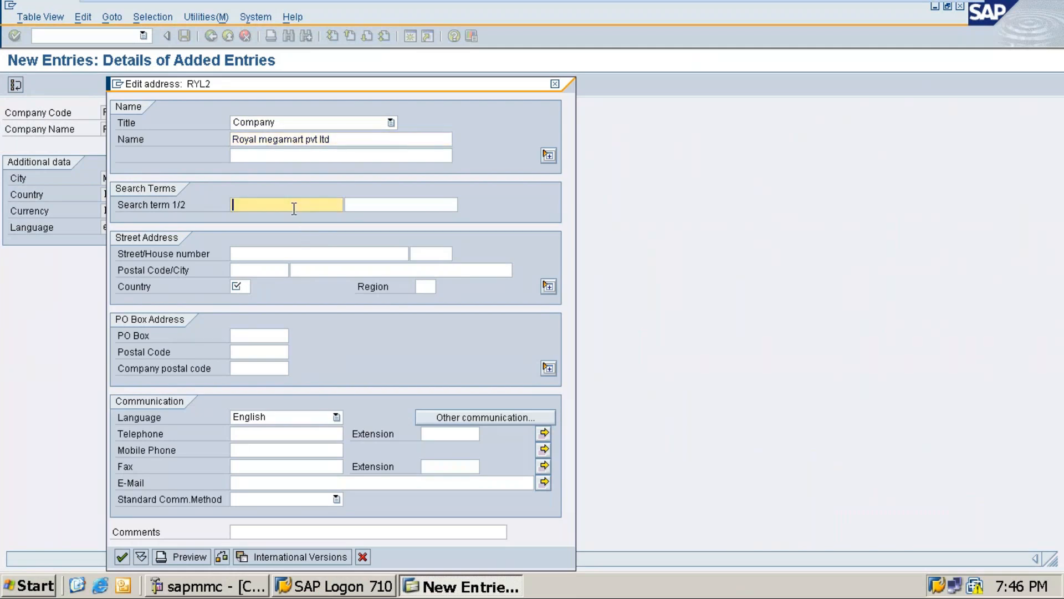
pyautogui.write('RYL')
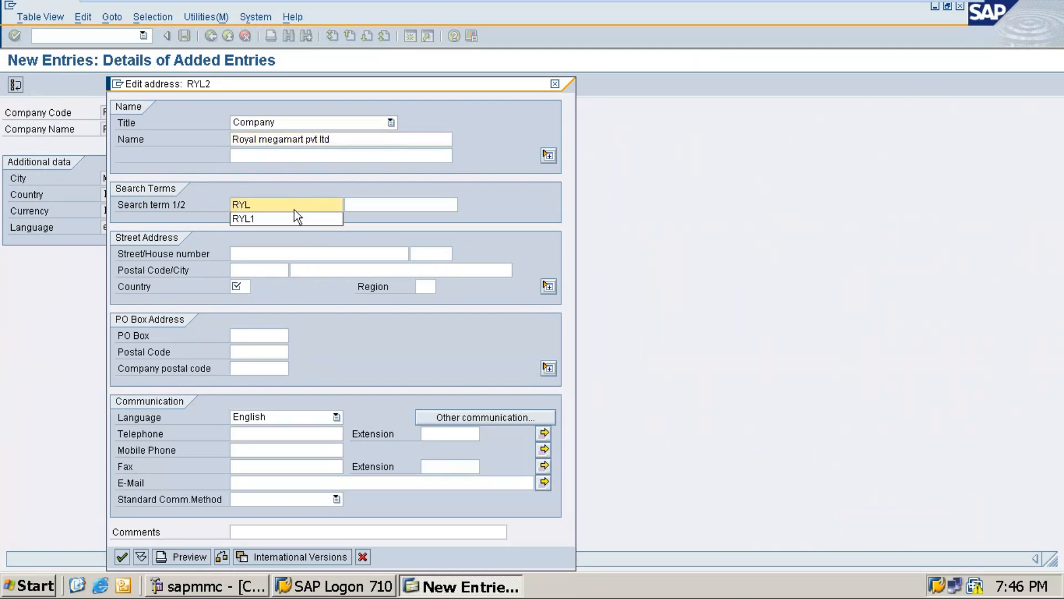
pyautogui.write('2')
# Enter the company's street in RYL2's street address
pyautogui.click(296, 252)
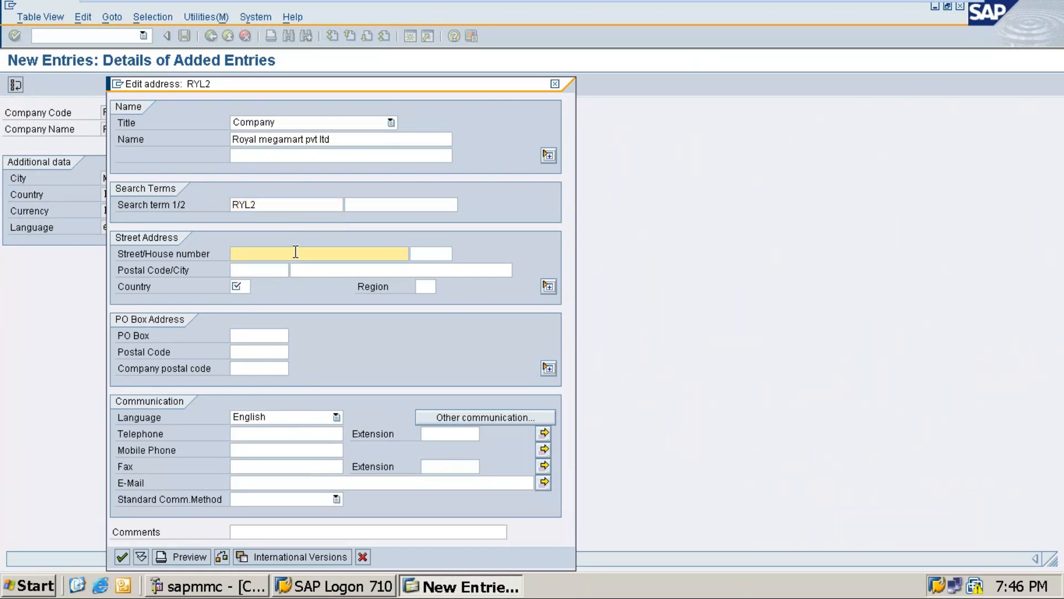
pyautogui.write('9th ')
pyautogui.write('cross')
pyautogui.write(', Nehr')
pyautogui.write('ing ')
pyautogui.write('road junc')
pyautogui.write('tion')
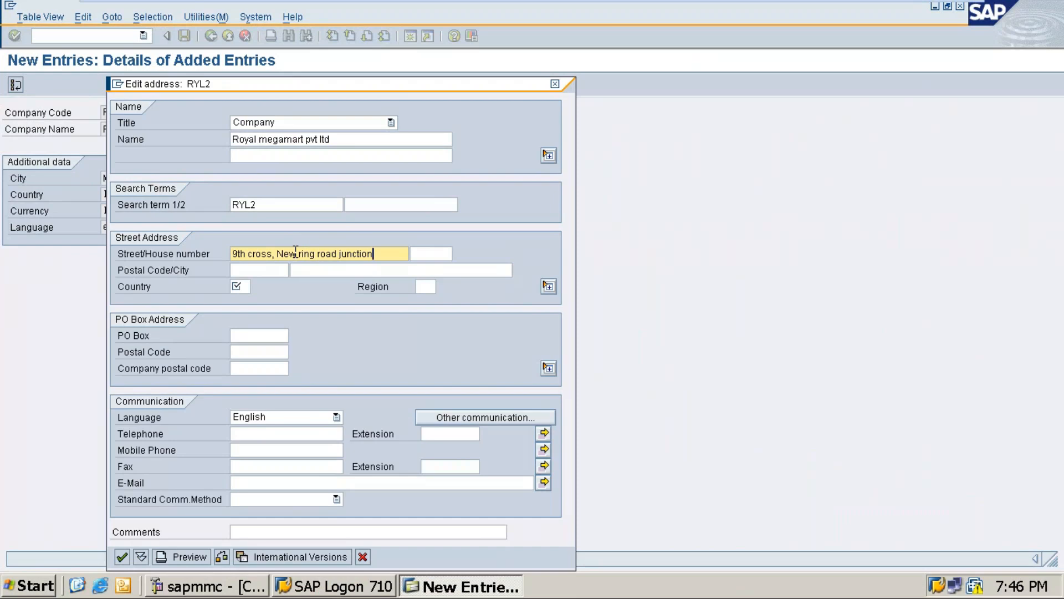
pyautogui.press('Tab')
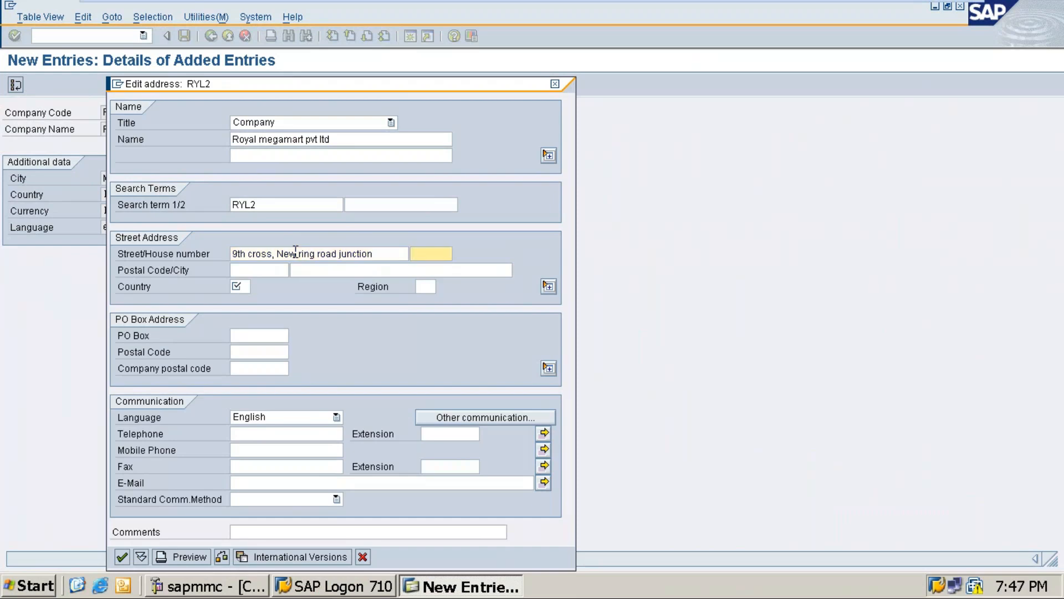
# Fill in the company's postal code and set the address city to Mysore
pyautogui.click(252, 269)
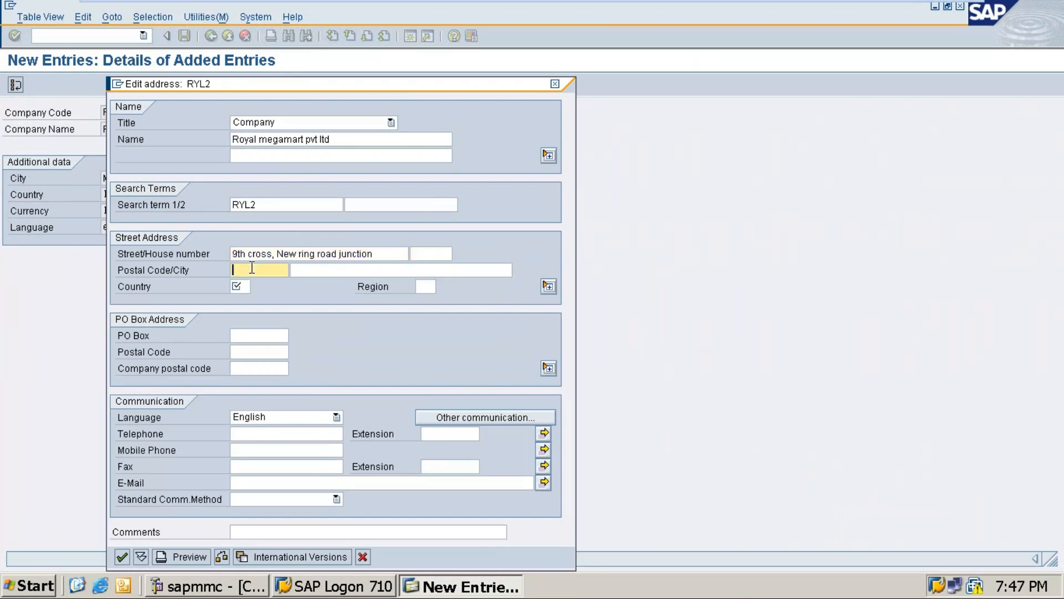
pyautogui.write('570011')
pyautogui.press('Tab')
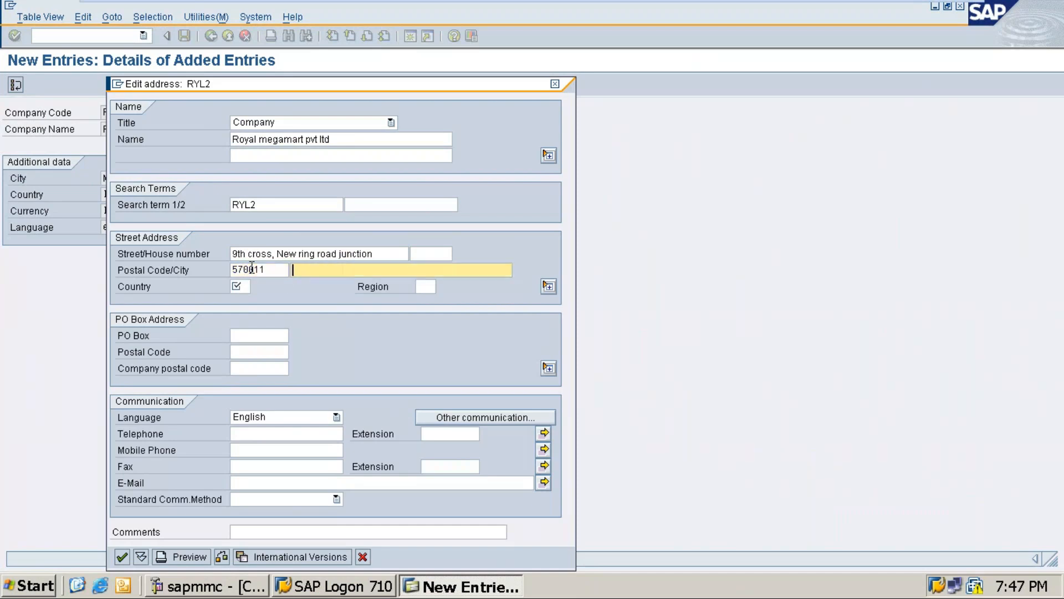
pyautogui.write('Mysore')
pyautogui.press('Tab')
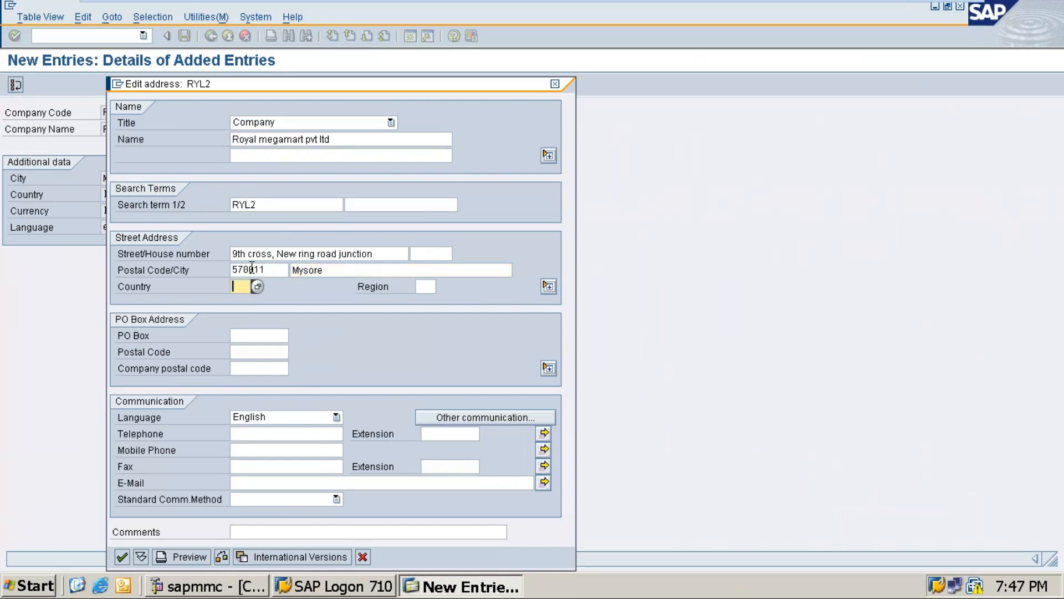
# Set the address country to IN and the region to 10, accept the address and save company code RYL2
pyautogui.write('in')
pyautogui.press('Tab')
pyautogui.write('10')
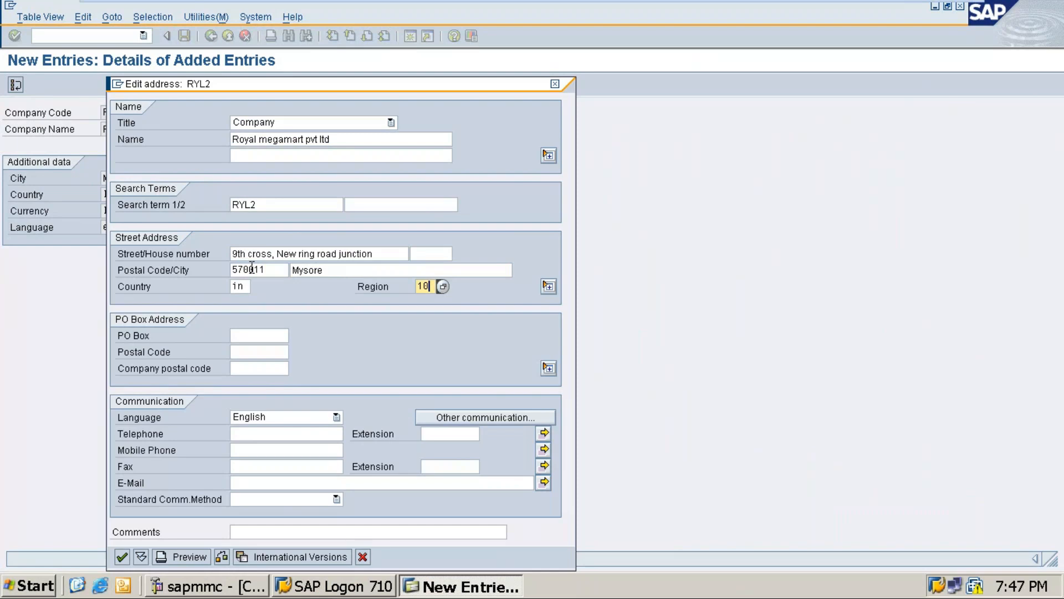
pyautogui.press('Return')
pyautogui.hotkey('ctrl', 's')
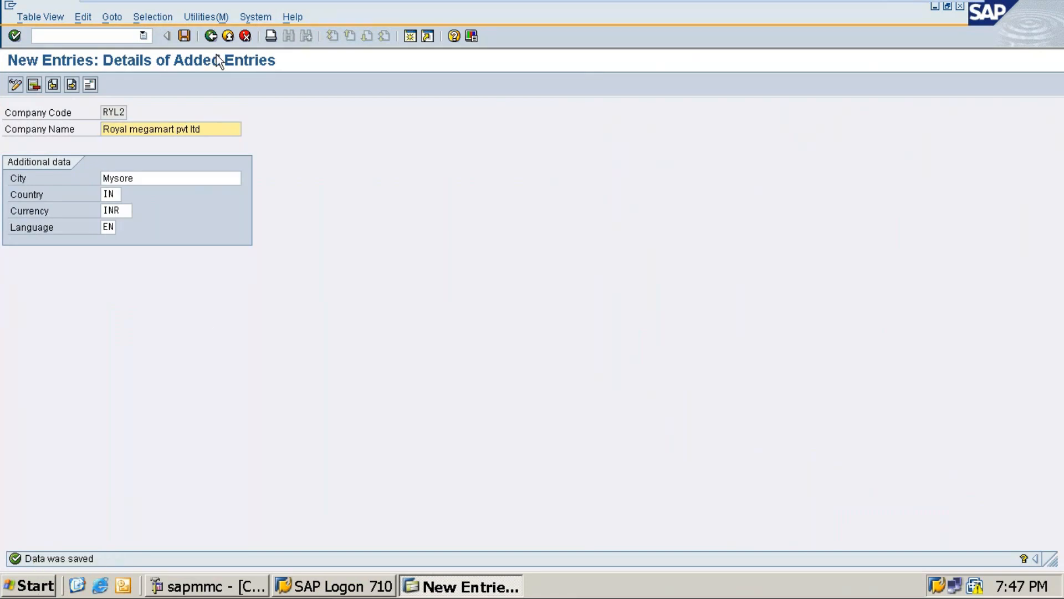
# Leave the company code entries and close the activity selection to return to the IMG structure
pyautogui.click(210, 36)
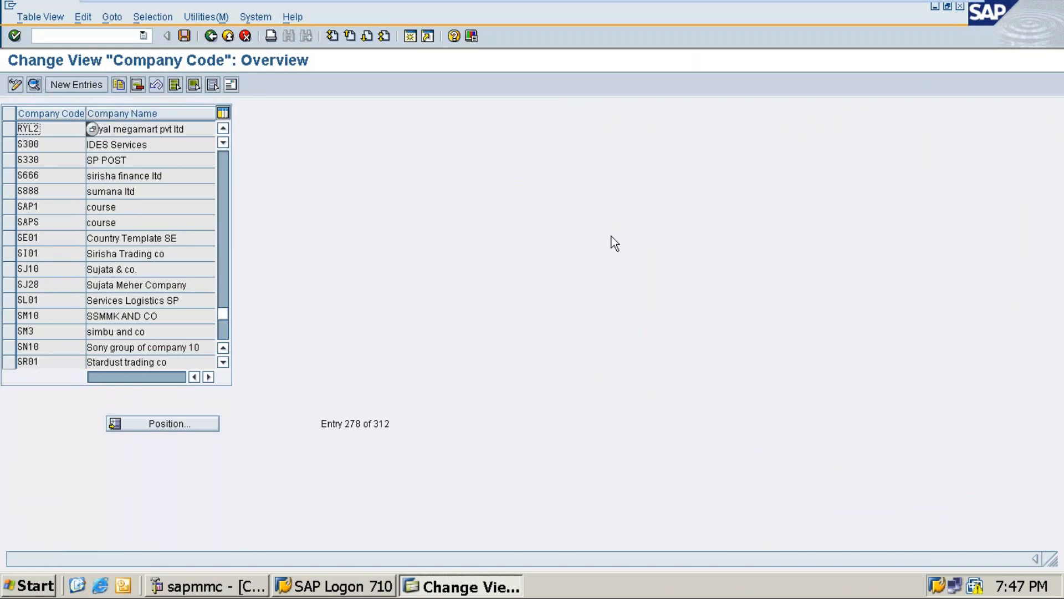
pyautogui.click(210, 37)
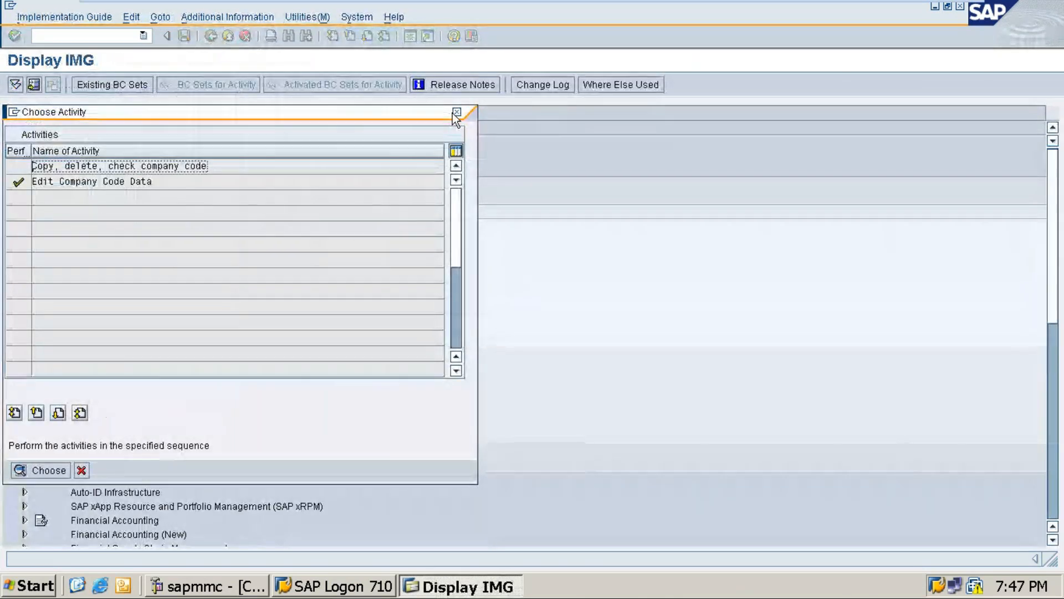
pyautogui.click(458, 112)
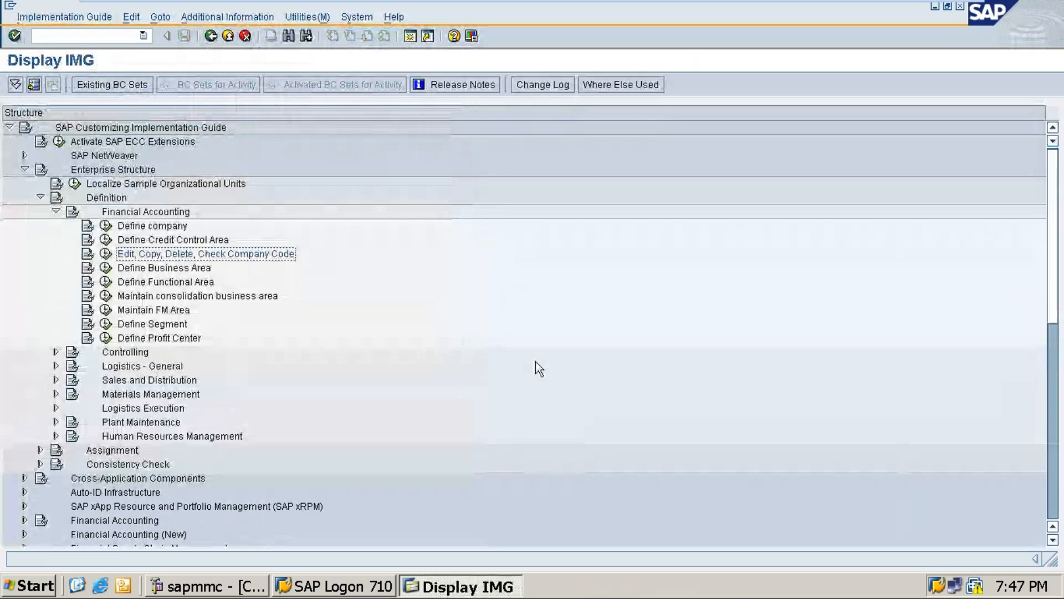
# Minimize SAP Logon and the virtual machine, then switch to the Word document and view the Royal groups organization chart
pyautogui.hotkey('alt', 'Tab')
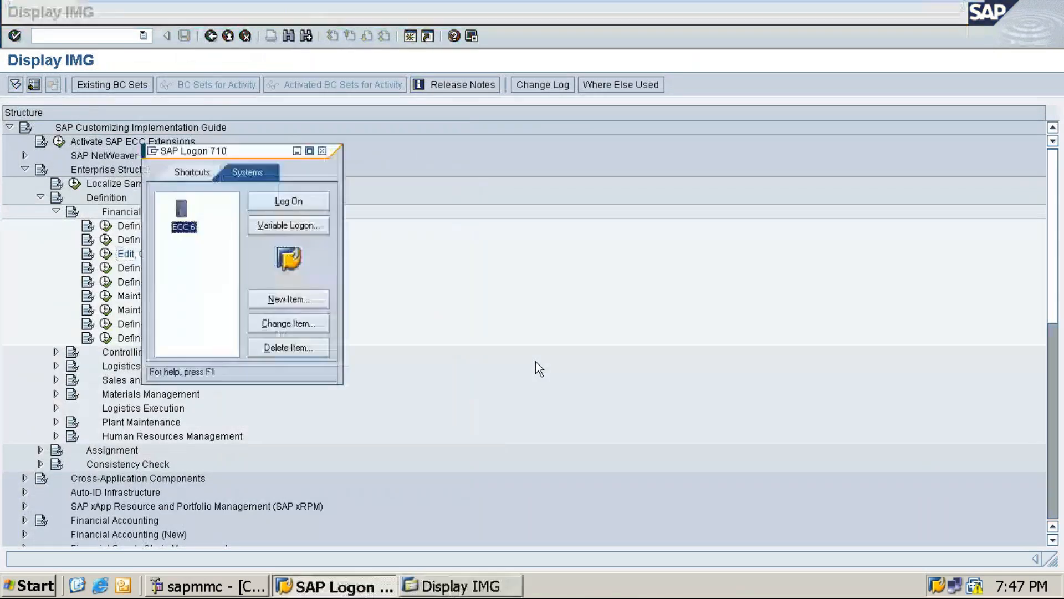
pyautogui.click(298, 150)
pyautogui.click(924, 13)
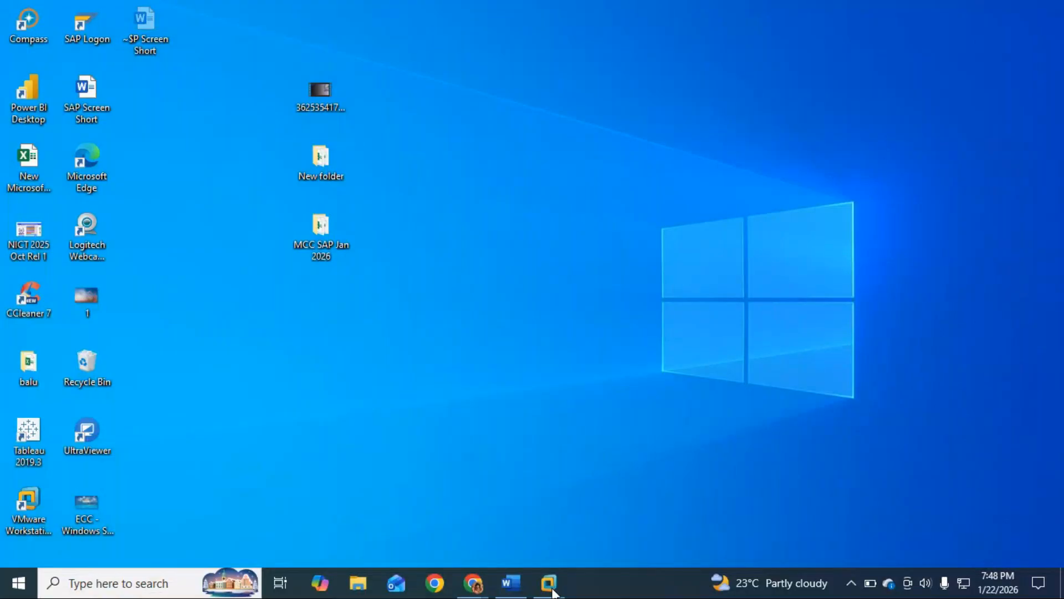
pyautogui.click(511, 583)
pyautogui.scroll(6, 421, 366)
pyautogui.scroll(1, 421, 361)
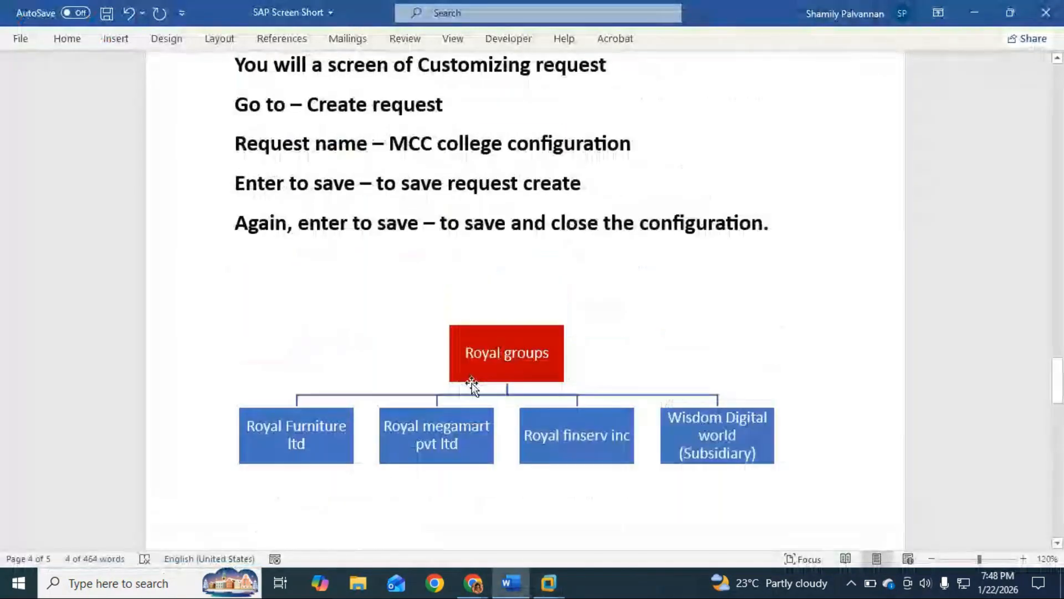
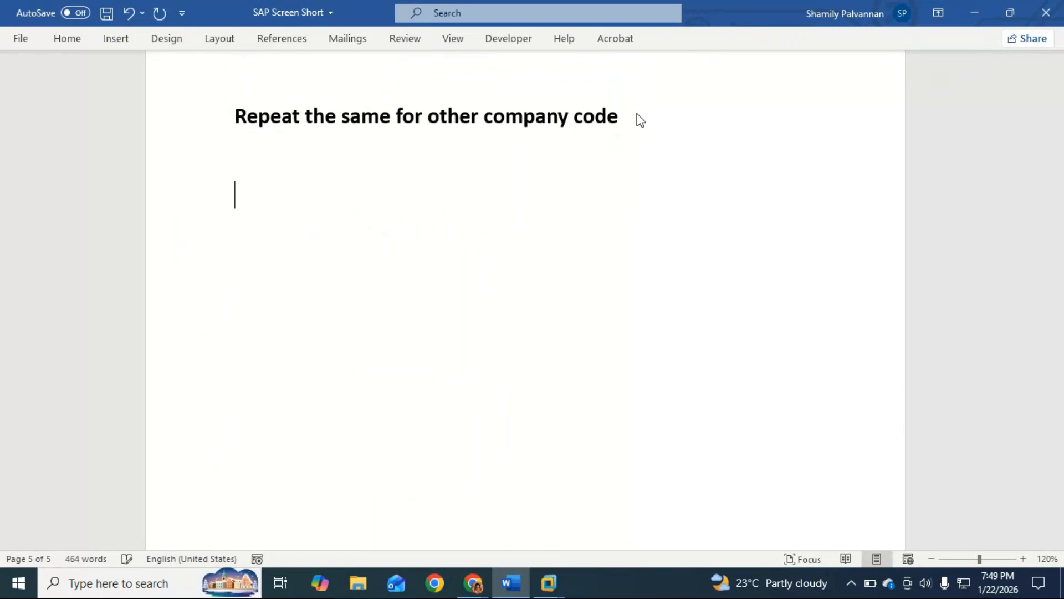
pyautogui.write('ss')
pyautogui.press('BackSpace')
pyautogui.press('BackSpace')
pyautogui.write('A')
pyautogui.press('BackSpace')
pyautogui.press('BackSpace')
pyautogui.press('BackSpace')
pyautogui.write('3.')
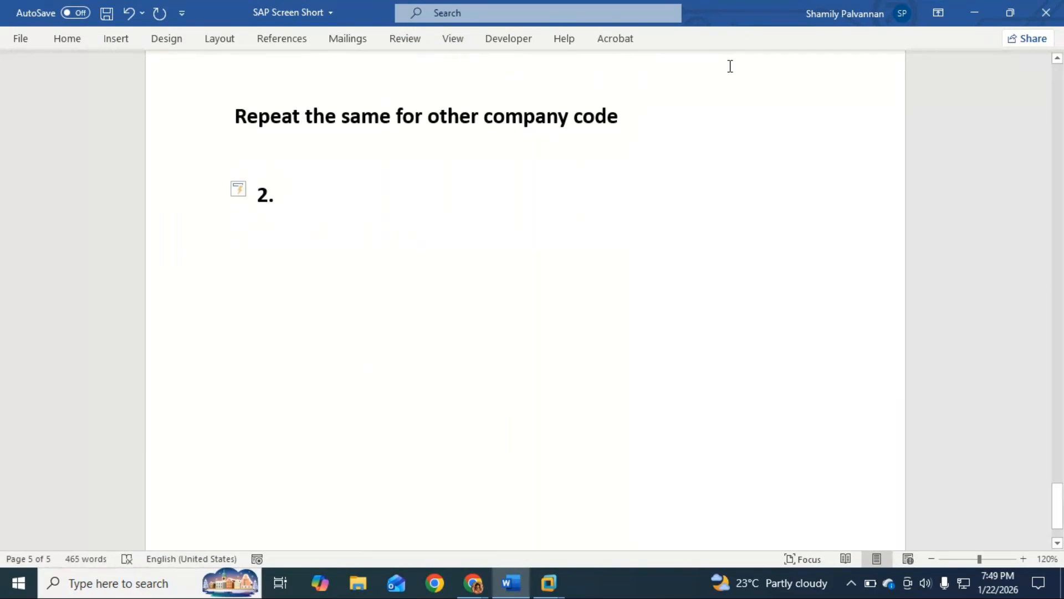
pyautogui.scroll(5, 497, 373)
pyautogui.scroll(15, 485, 337)
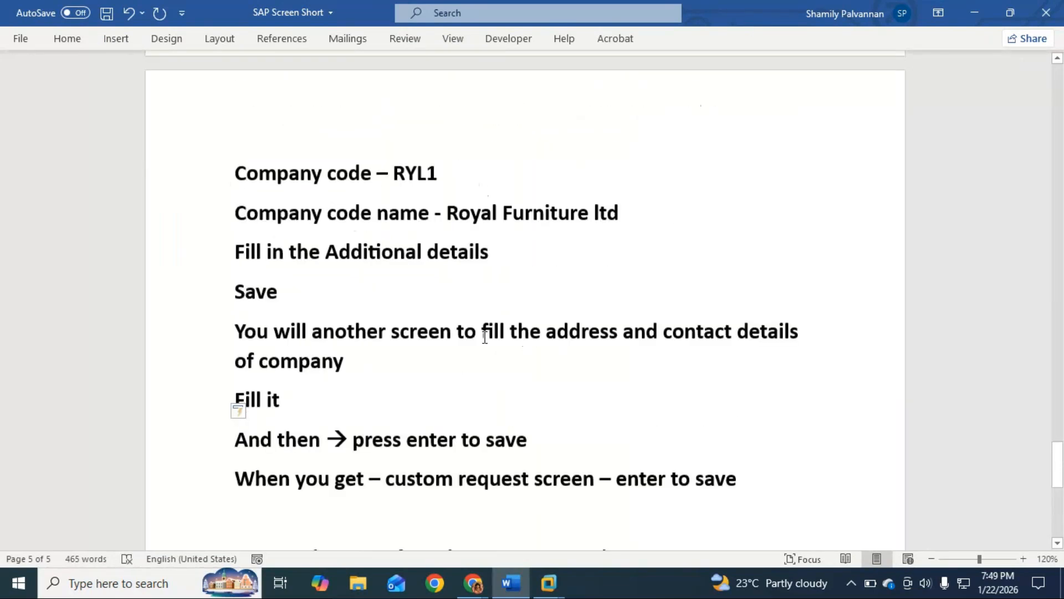
pyautogui.scroll(-15, 485, 338)
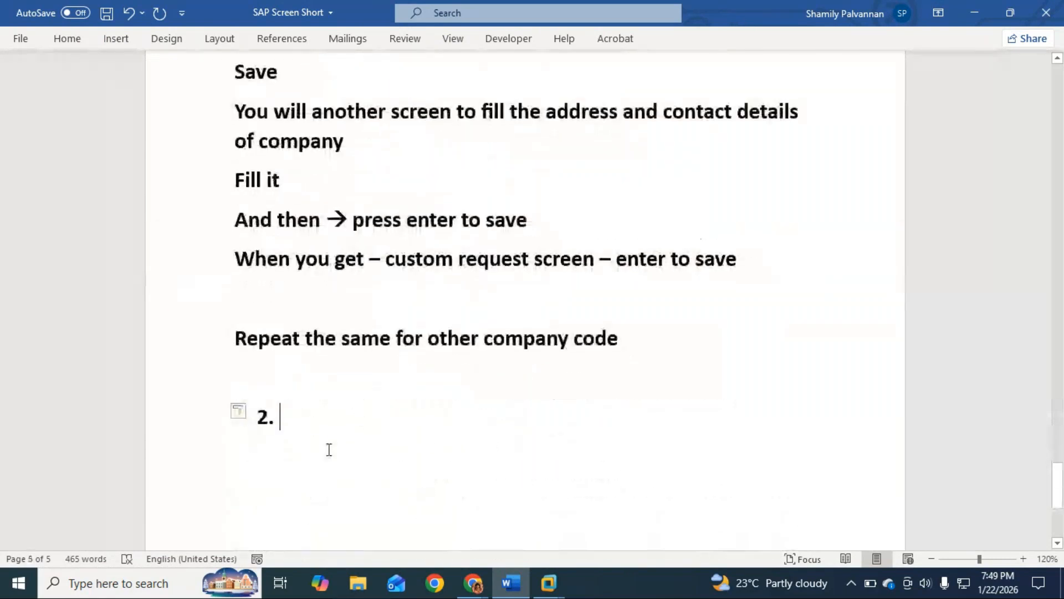
pyautogui.press('BackSpace')
pyautogui.press('BackSpace')
# Add the heading "3 Assign company code to Company" below the note about repeating the steps, followed by a new line
pyautogui.write('3 ')
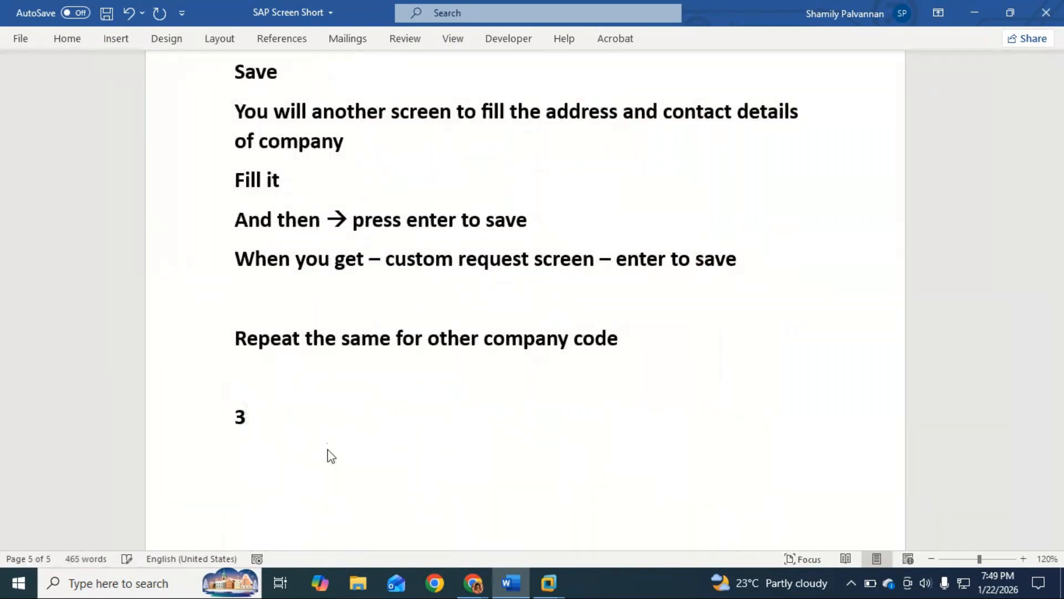
pyautogui.write('Assign compa')
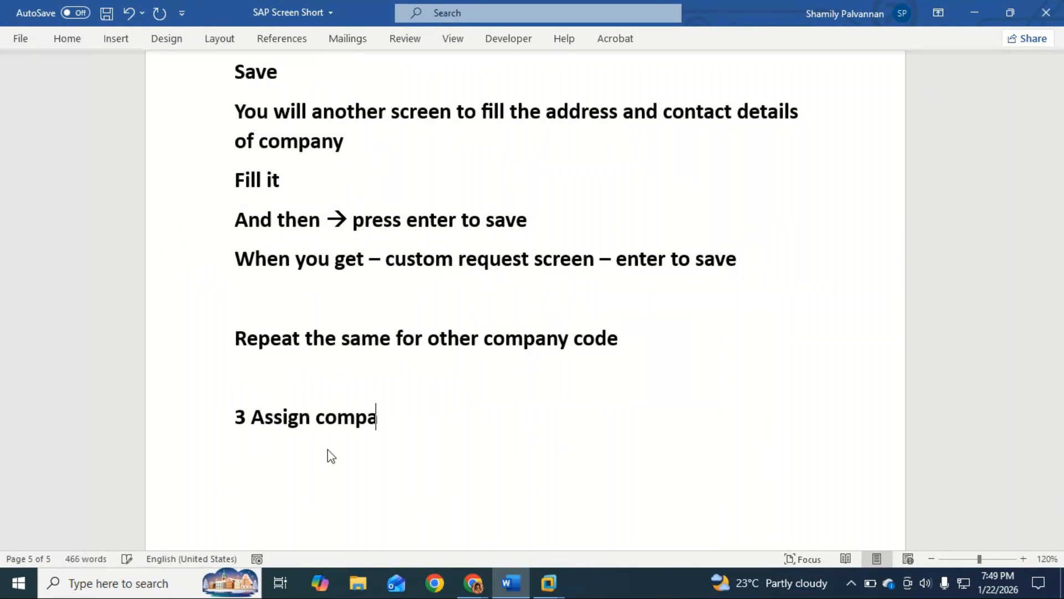
pyautogui.write('ny code ')
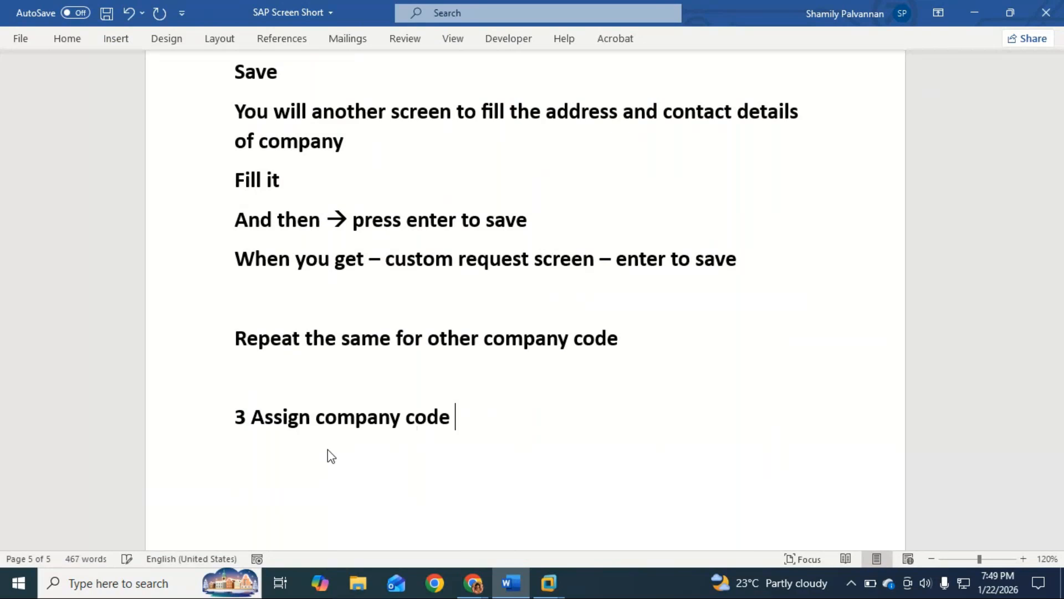
pyautogui.write('to Company')
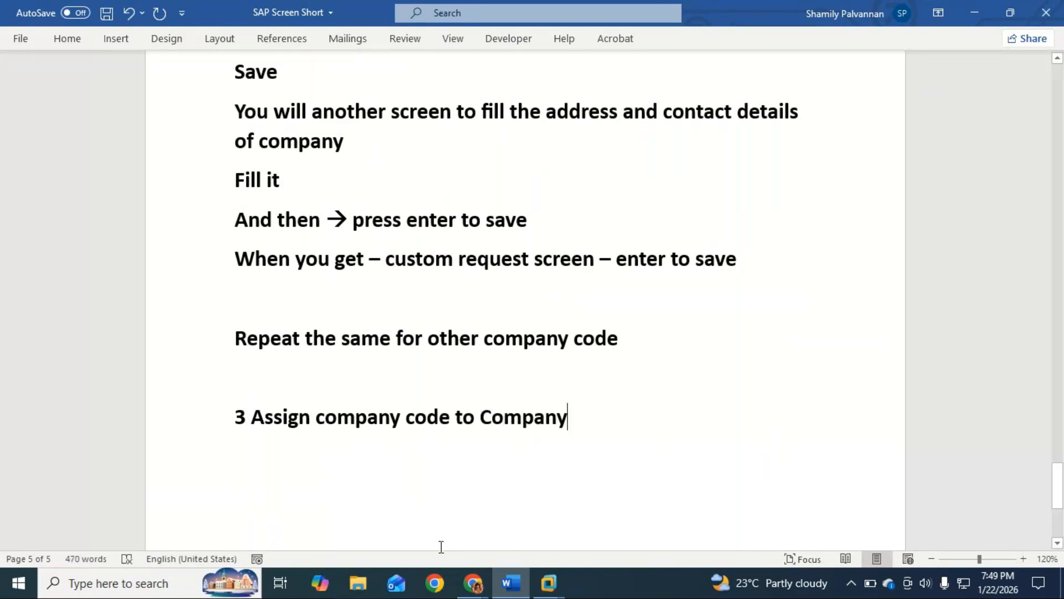
pyautogui.press('Return')
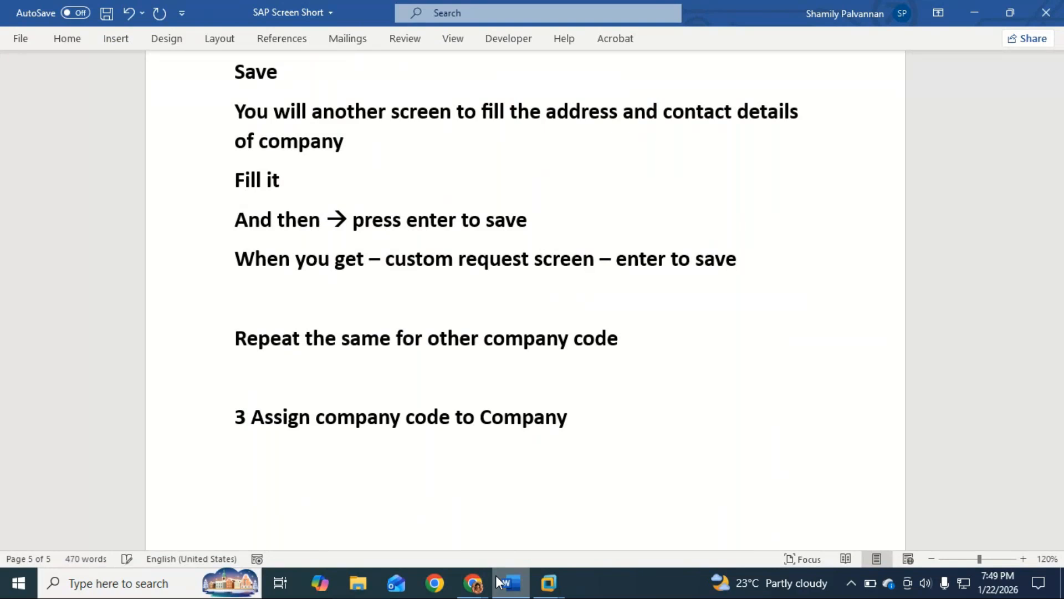
# Switch to the SAP IMG in the virtual machine and collapse the Financial Accounting and Definition nodes under Enterprise Structure
pyautogui.click(498, 577)
pyautogui.click(111, 200)
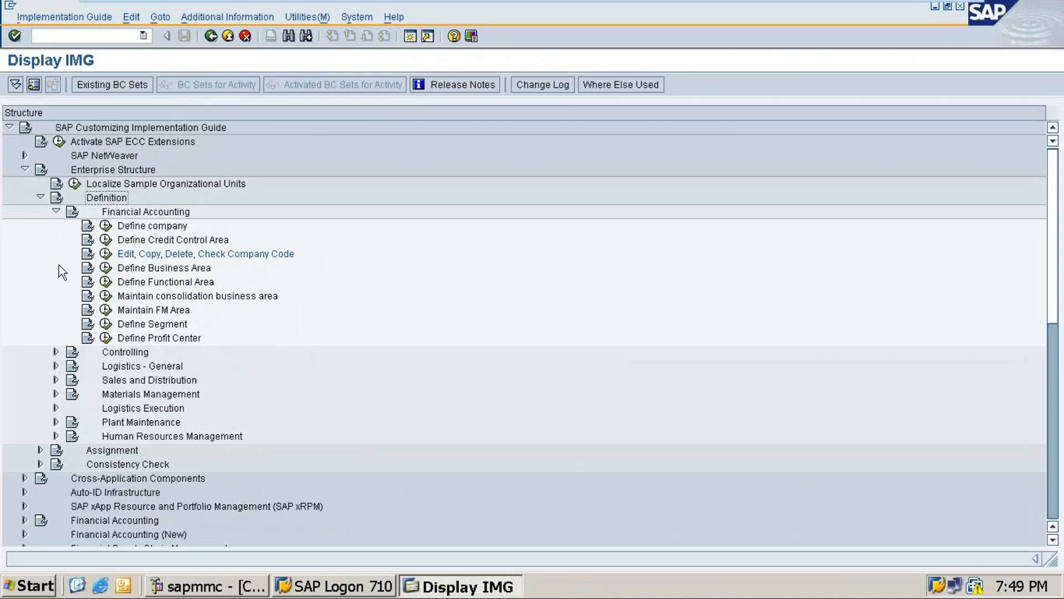
pyautogui.click(56, 211)
pyautogui.click(40, 197)
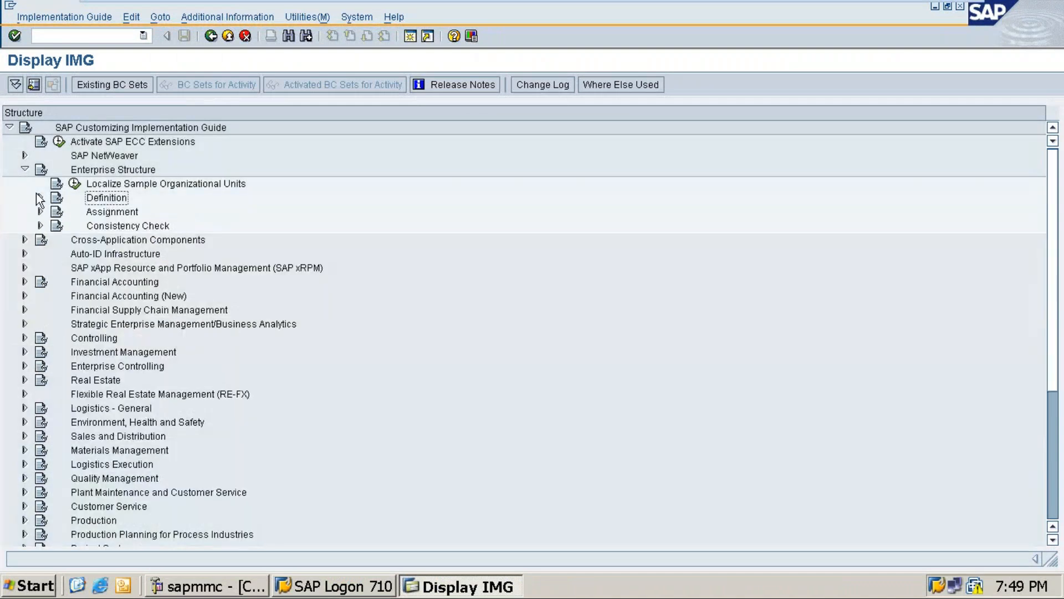
# Retrace the Enterprise Structure > Definition > Financial Accounting path to the Define company and company code activities, and collapse Definition again
pyautogui.click(40, 197)
pyautogui.click(26, 167)
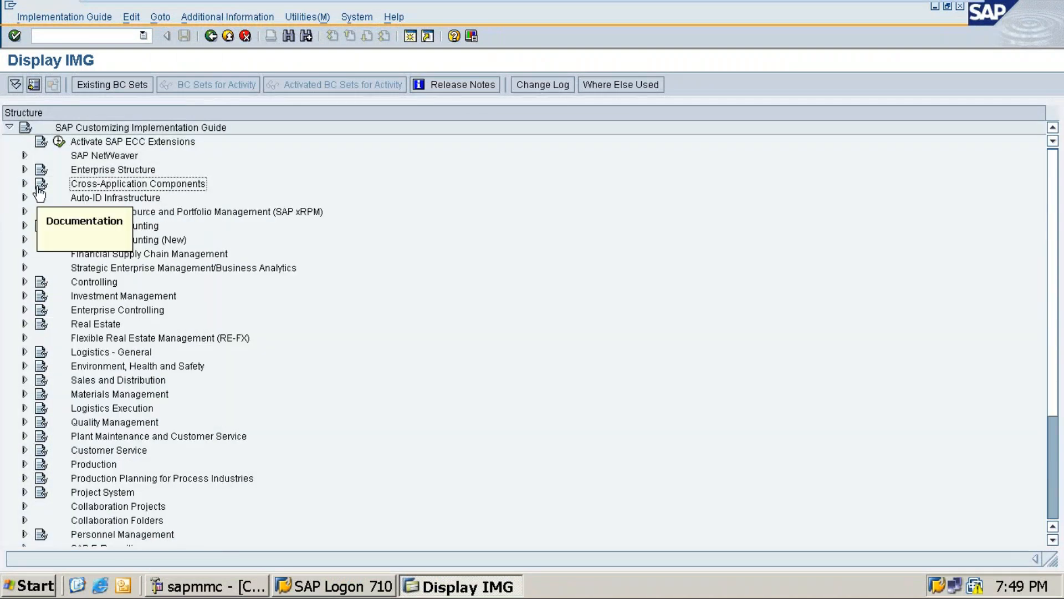
pyautogui.click(24, 169)
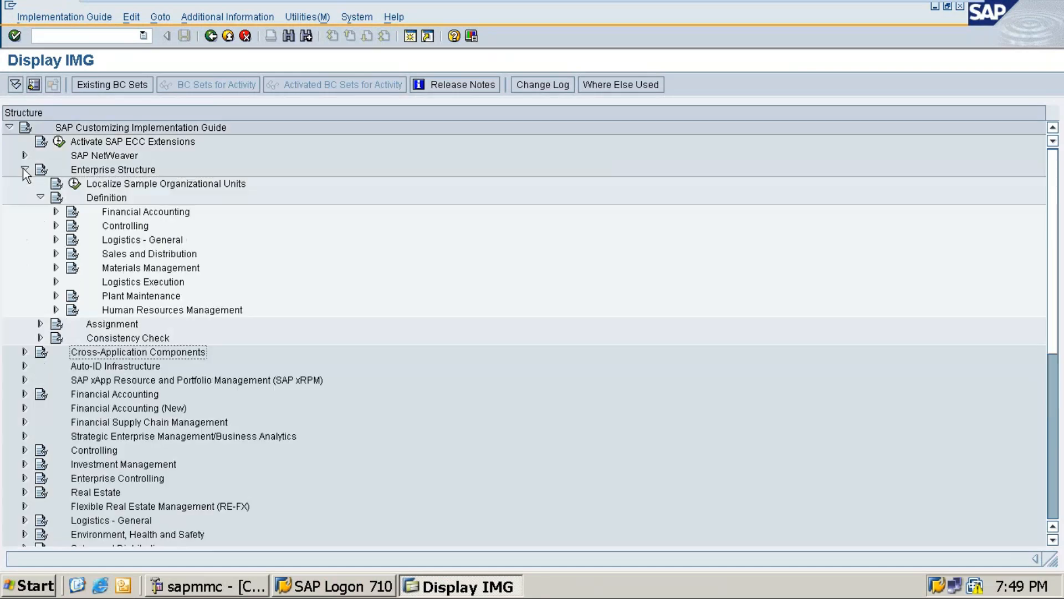
pyautogui.click(39, 197)
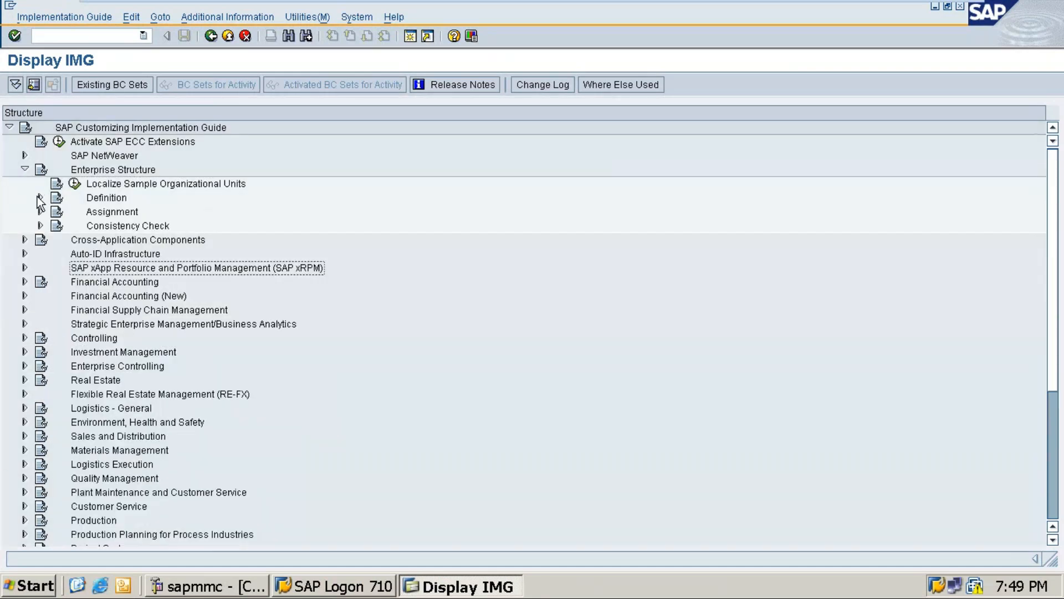
pyautogui.click(40, 197)
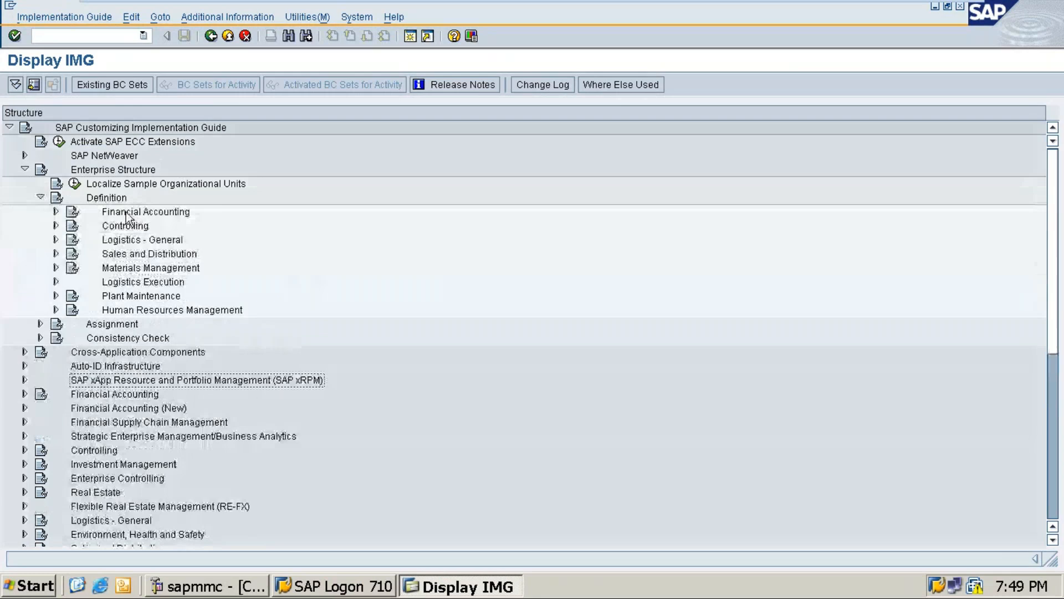
pyautogui.click(56, 212)
pyautogui.click(135, 228)
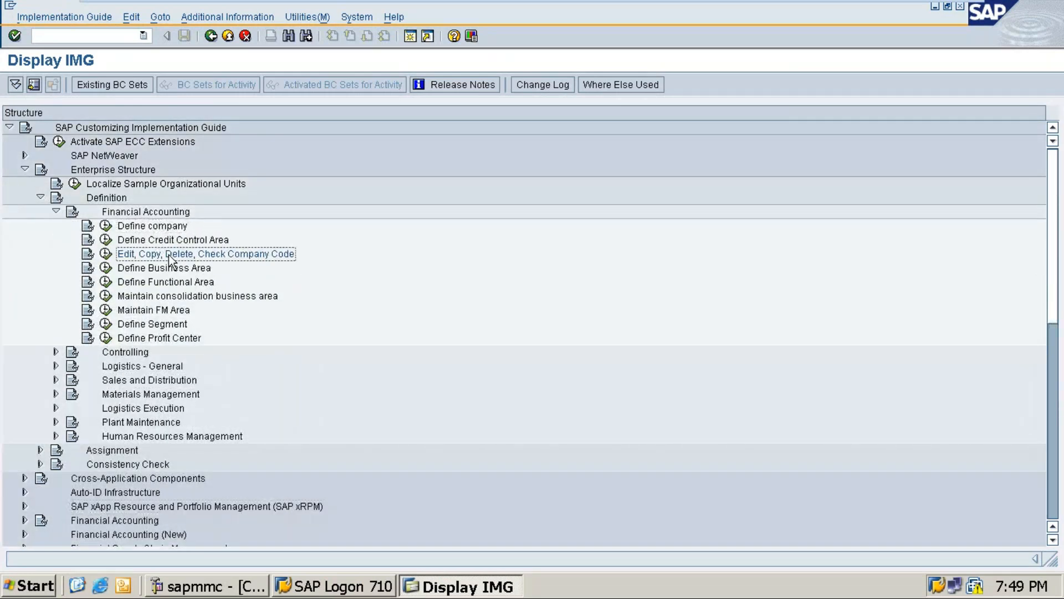
pyautogui.click(146, 211)
pyautogui.click(142, 222)
pyautogui.click(158, 255)
pyautogui.click(57, 211)
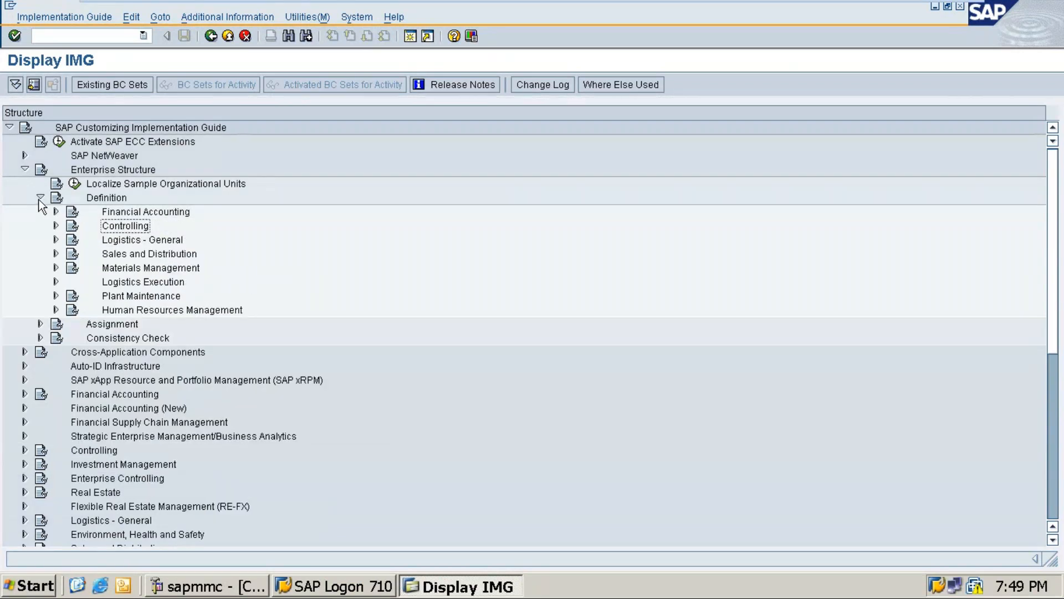
pyautogui.click(40, 198)
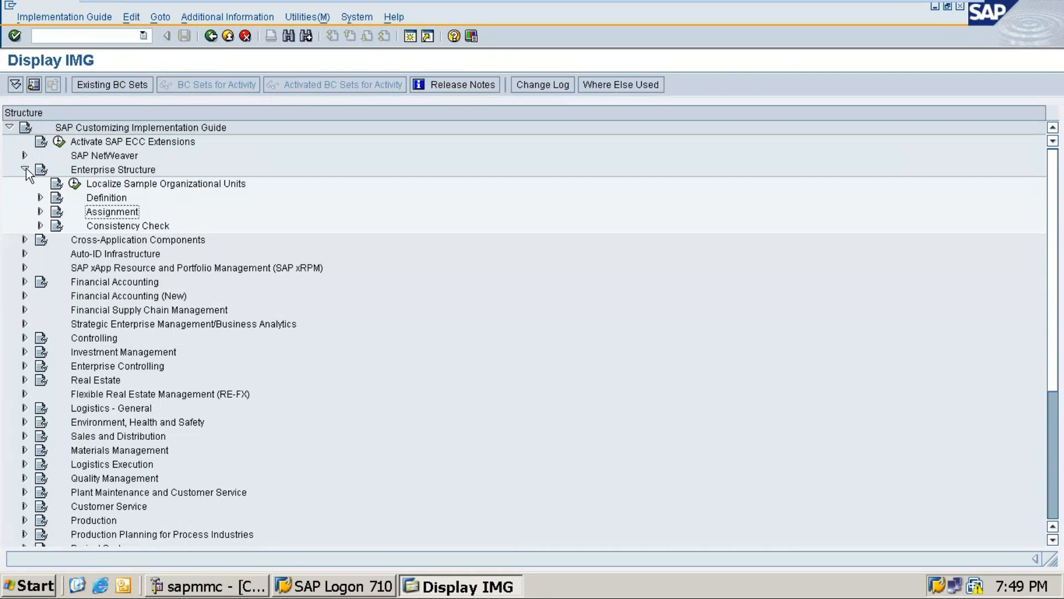
pyautogui.click(26, 170)
pyautogui.click(26, 170)
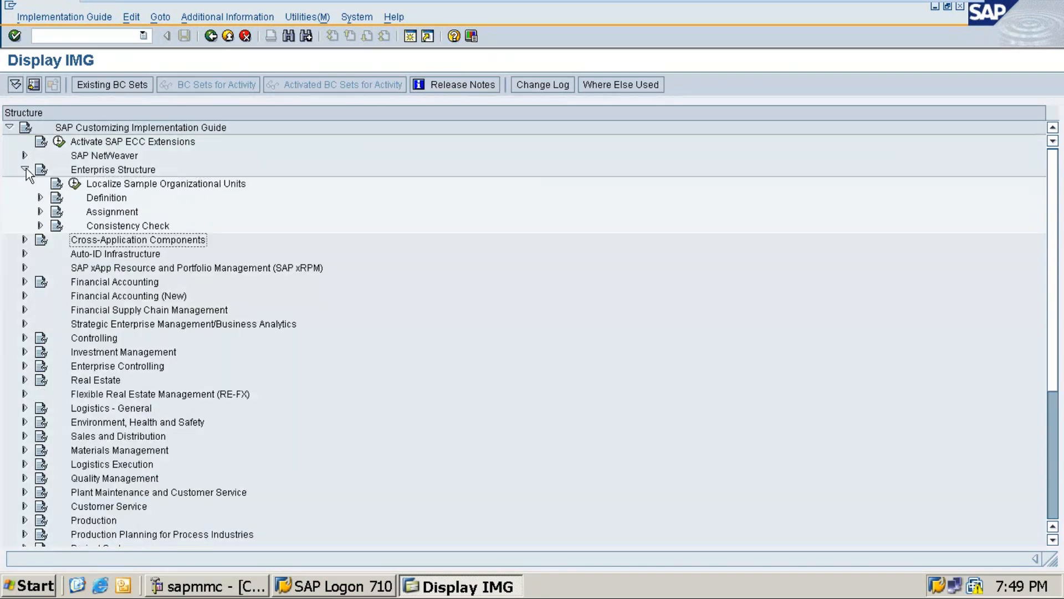
pyautogui.click(40, 198)
pyautogui.click(40, 198)
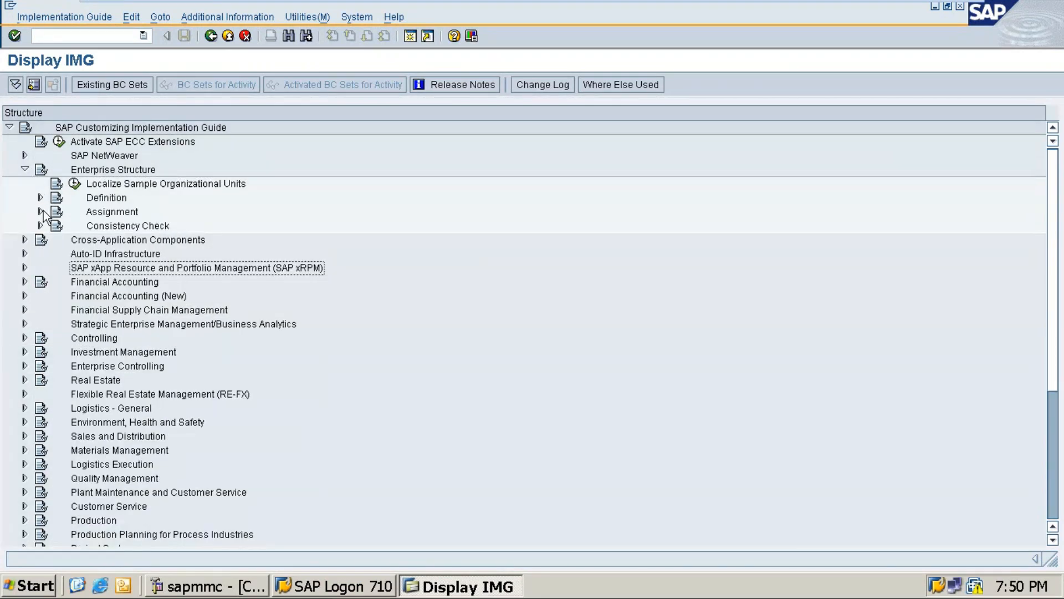
# Open the Assign company code to company activity under Assignment > Financial Accounting in Enterprise Structure
pyautogui.click(40, 211)
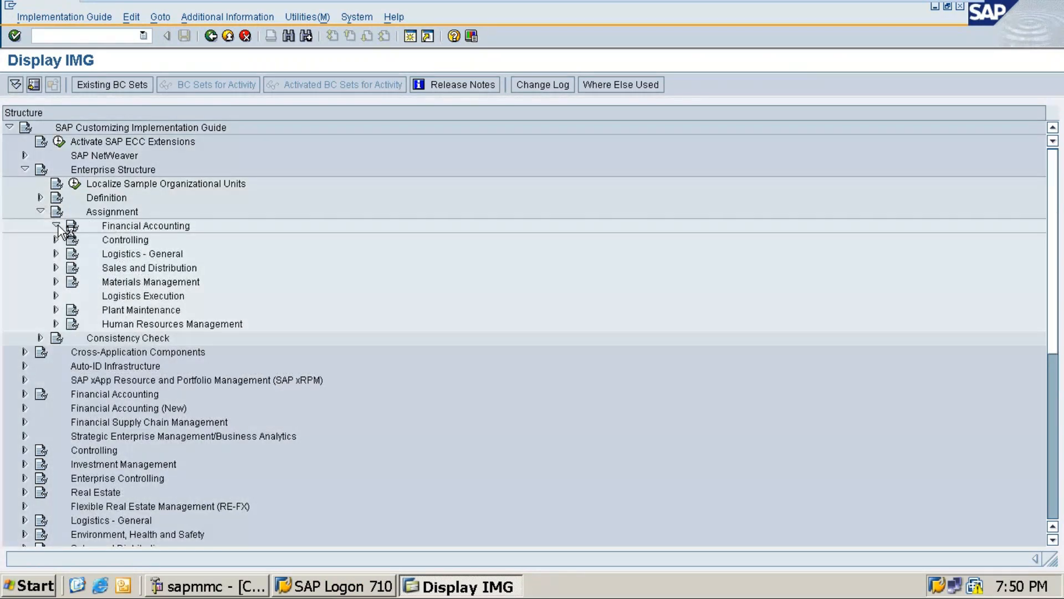
pyautogui.click(56, 226)
pyautogui.click(158, 240)
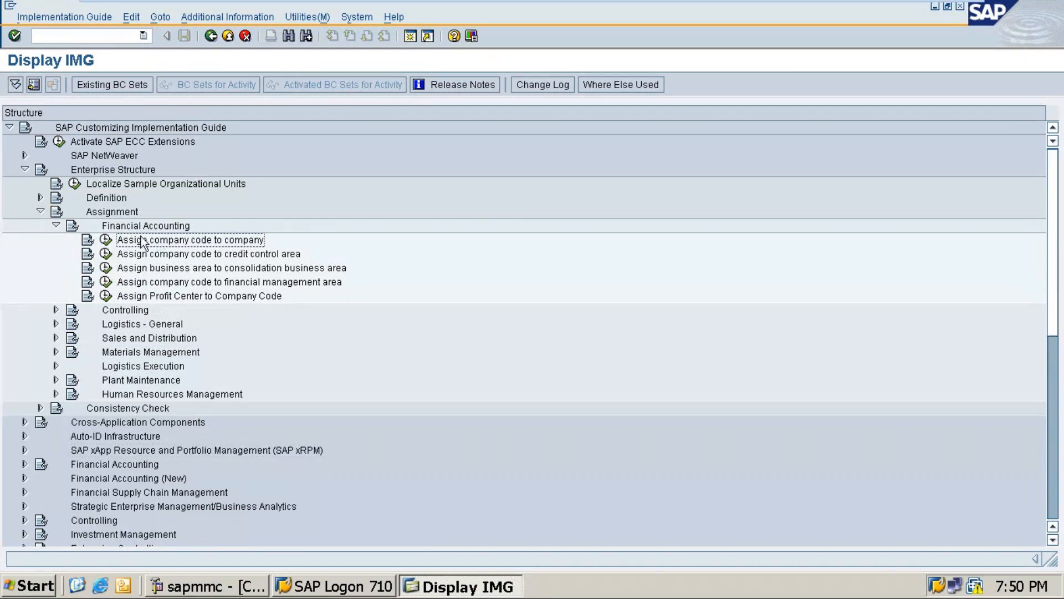
pyautogui.click(105, 240)
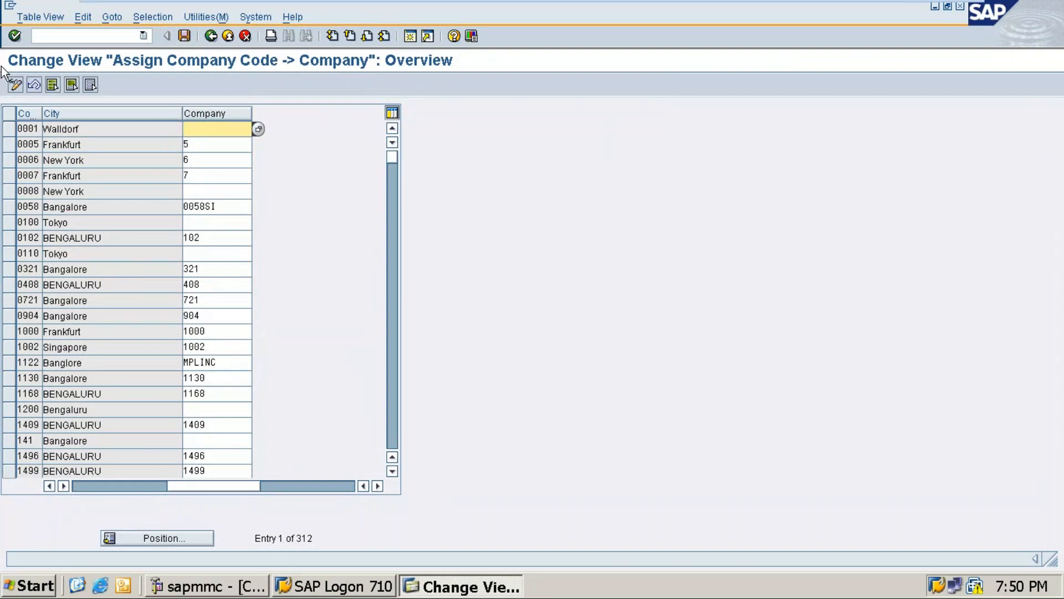
# Locate the RYL company codes, assign company ROYAAL to RYL1 and RYL2, and save the assignments with the customizing request
pyautogui.click(161, 538)
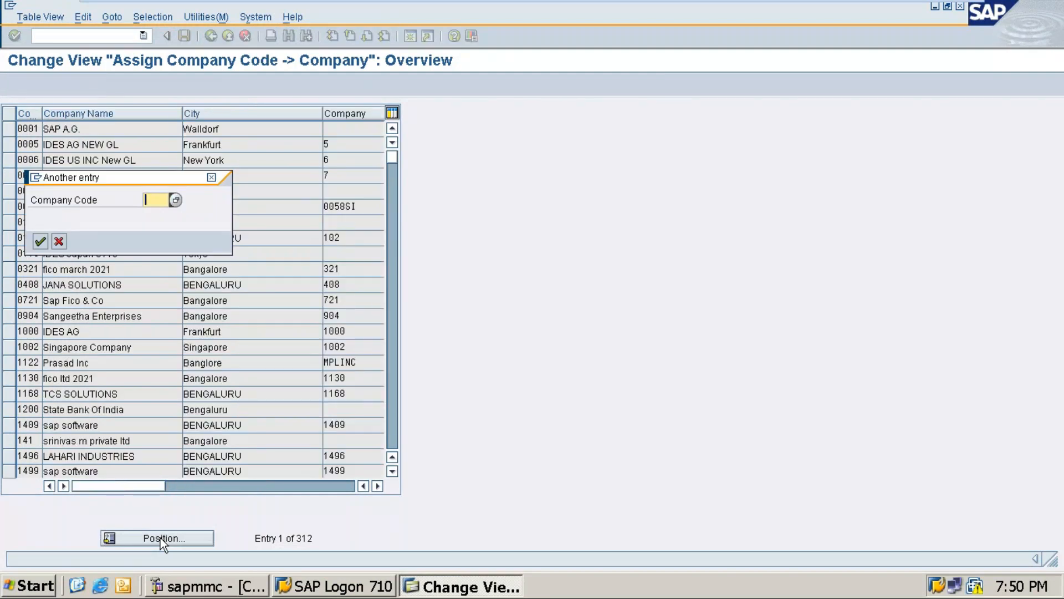
pyautogui.write('RYL1')
pyautogui.press('Return')
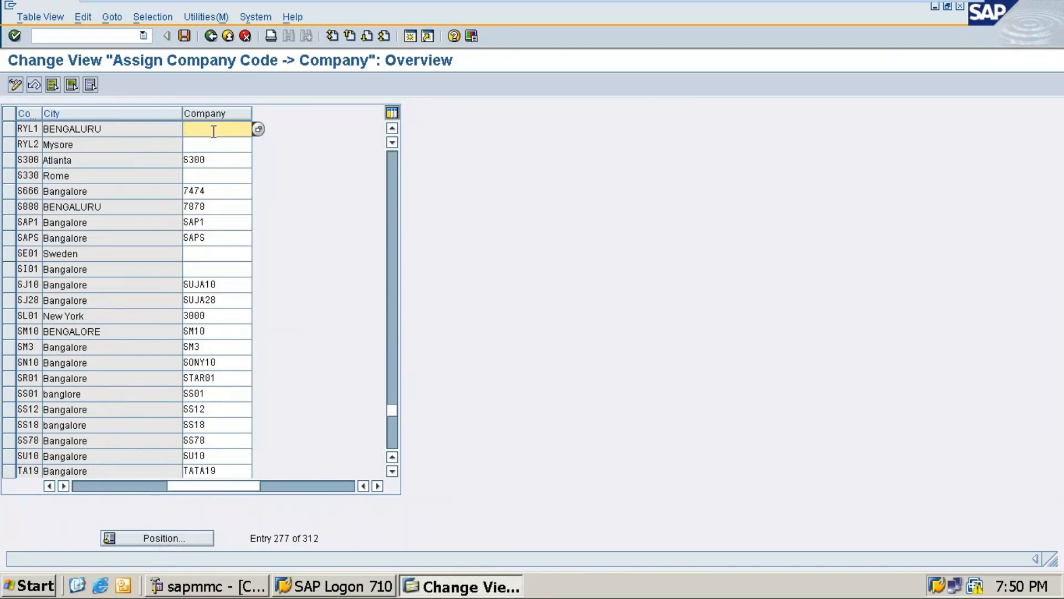
pyautogui.write('RY')
pyautogui.write('ya')
pyautogui.write('l')
pyautogui.click(209, 146)
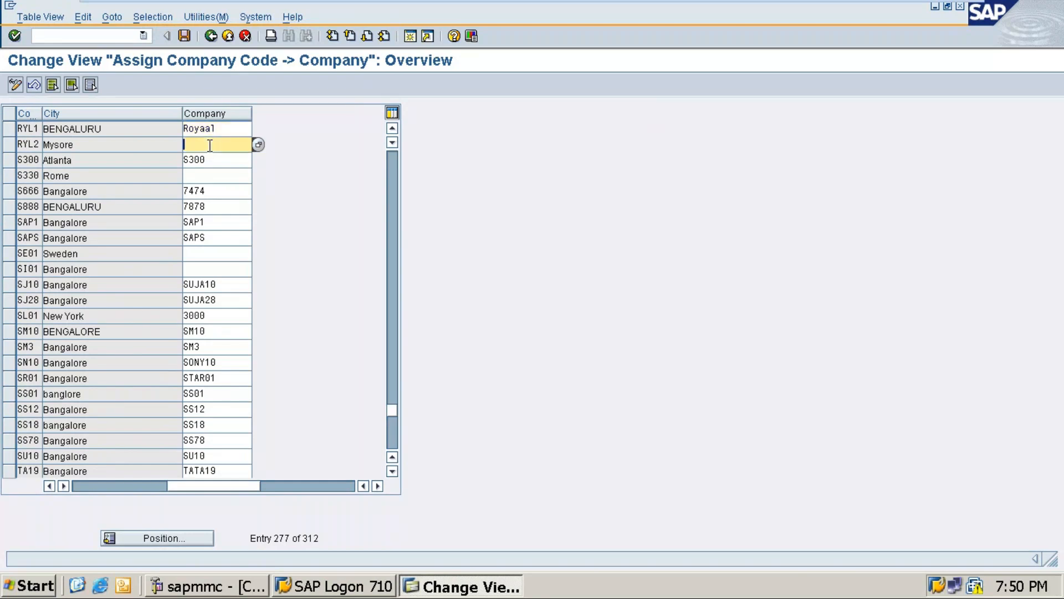
pyautogui.write('royal')
pyautogui.click(184, 36)
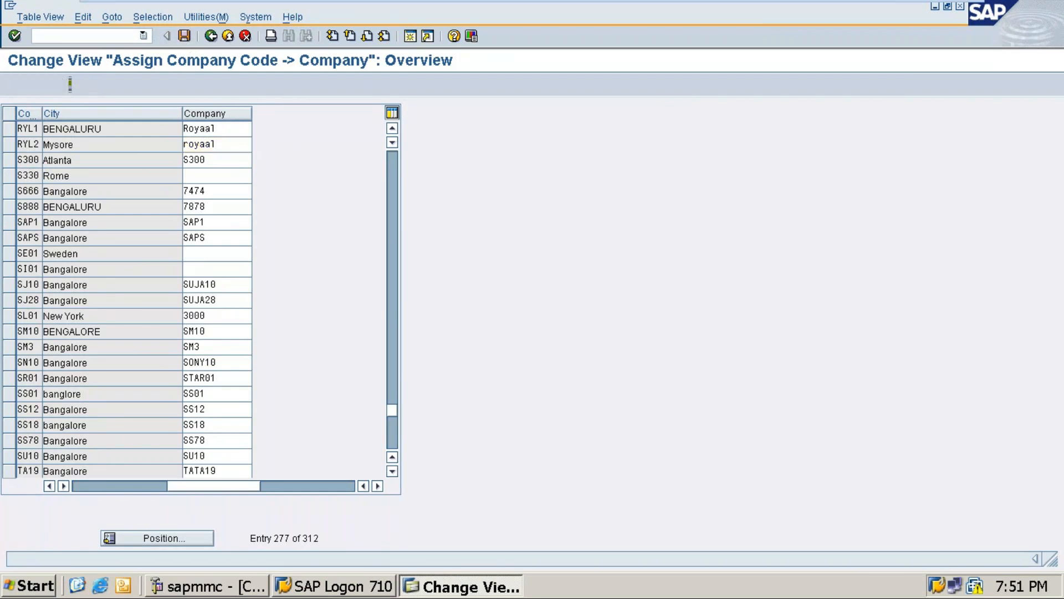
pyautogui.click(39, 242)
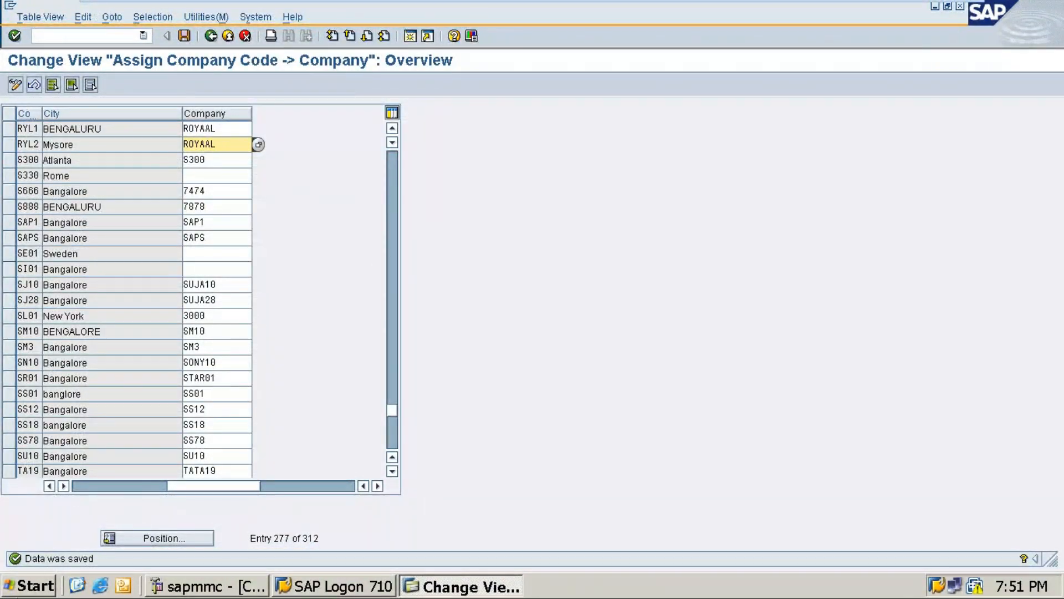
# Switch back to the Word document and review the notes from the company code list to the company code assignment heading
pyautogui.moveTo(914, 4)
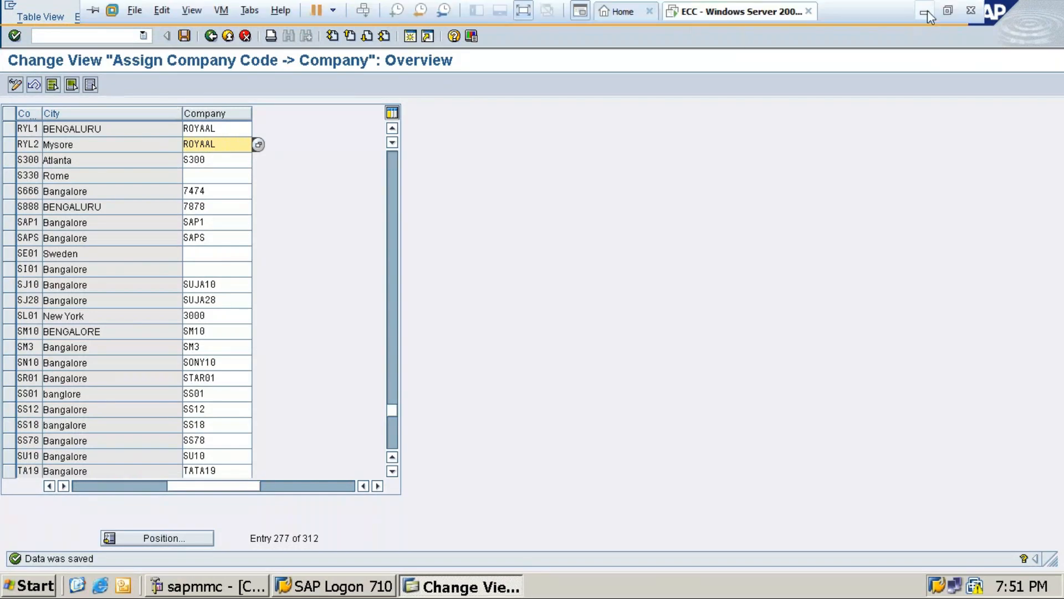
pyautogui.click(923, 17)
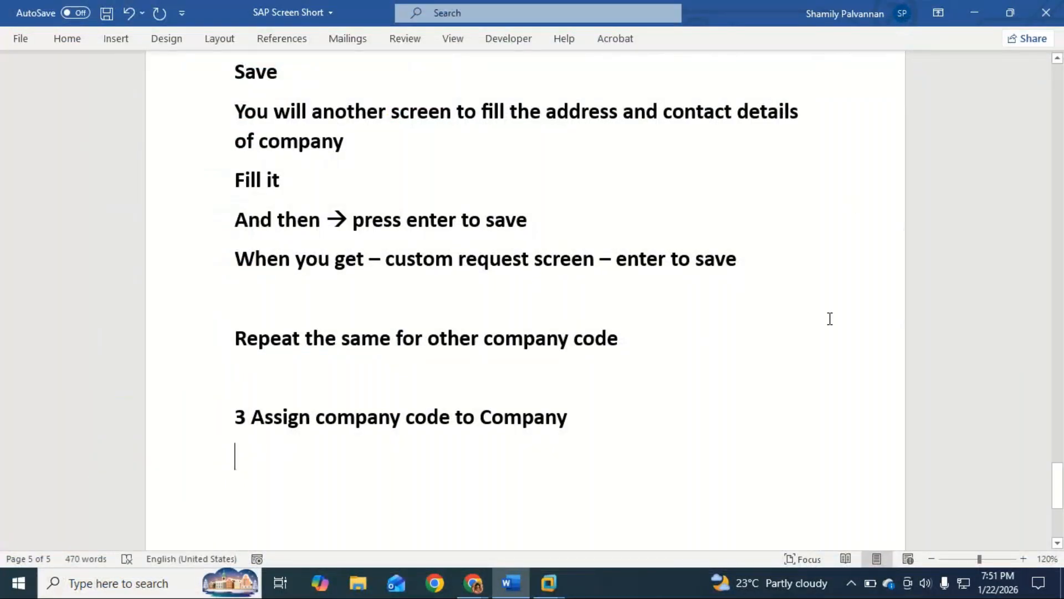
pyautogui.scroll(10, 690, 353)
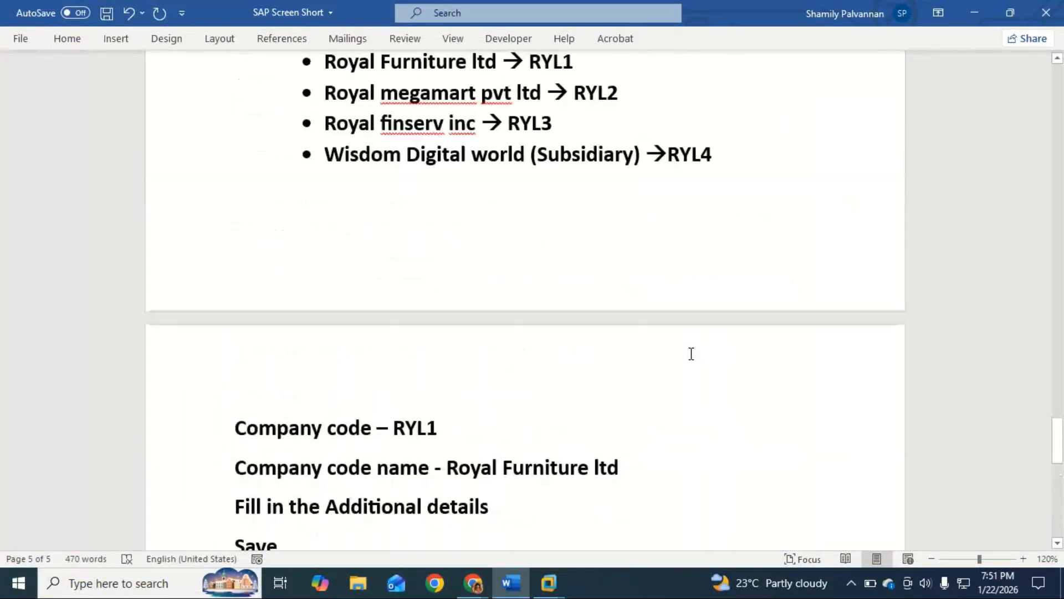
pyautogui.scroll(-5, 690, 353)
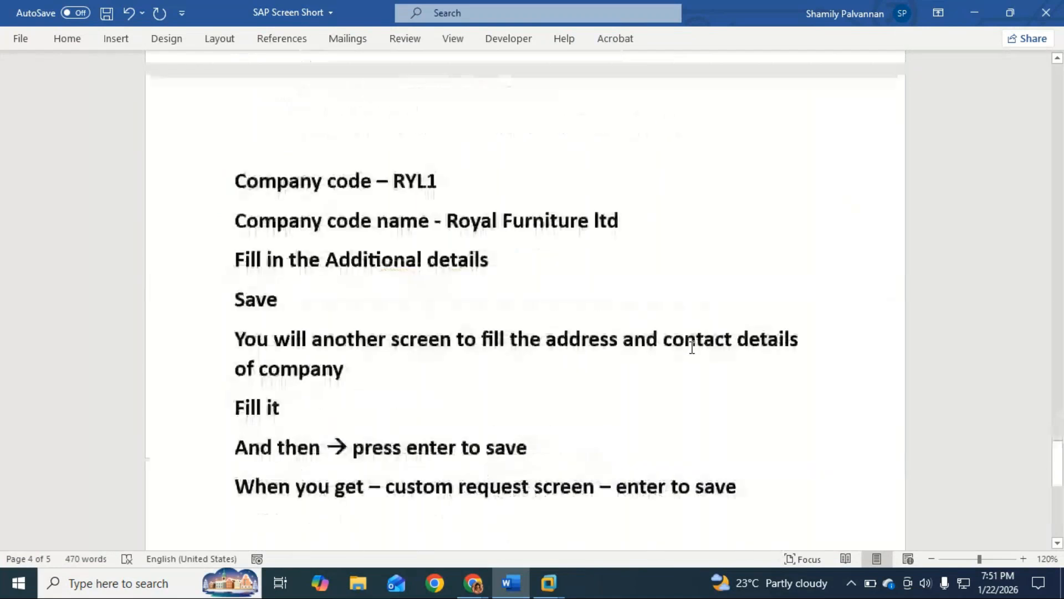
pyautogui.scroll(-4, 692, 348)
pyautogui.scroll(4, 693, 348)
pyautogui.scroll(5, 692, 347)
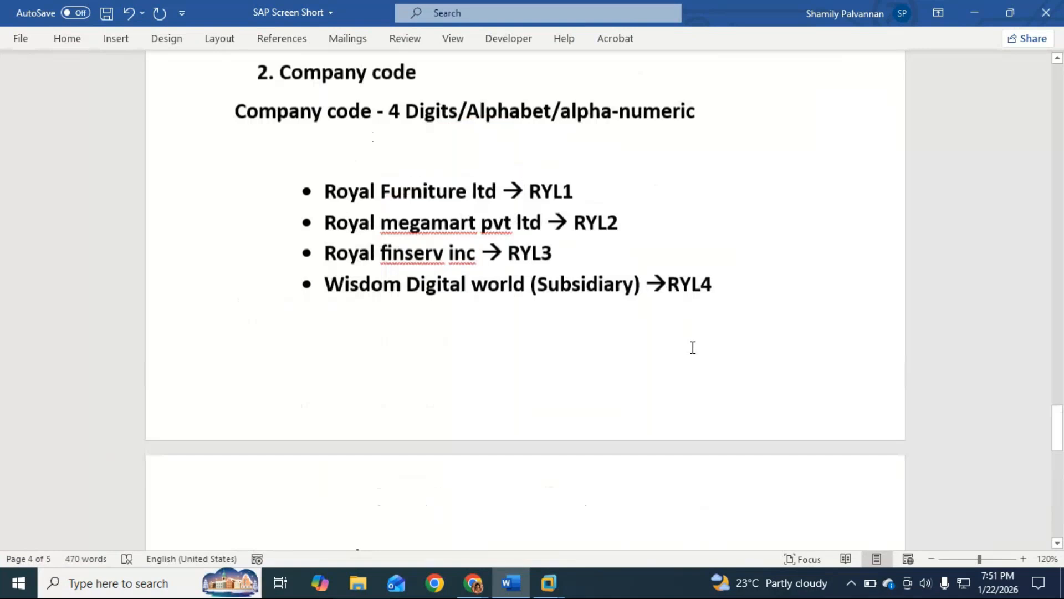
pyautogui.scroll(1, 692, 348)
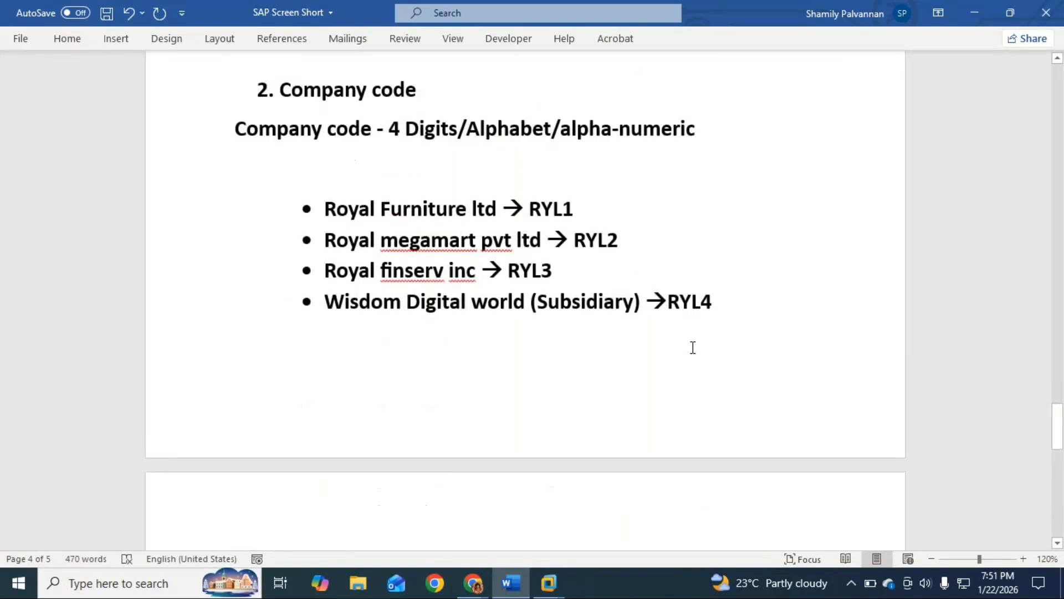
pyautogui.scroll(-4, 692, 347)
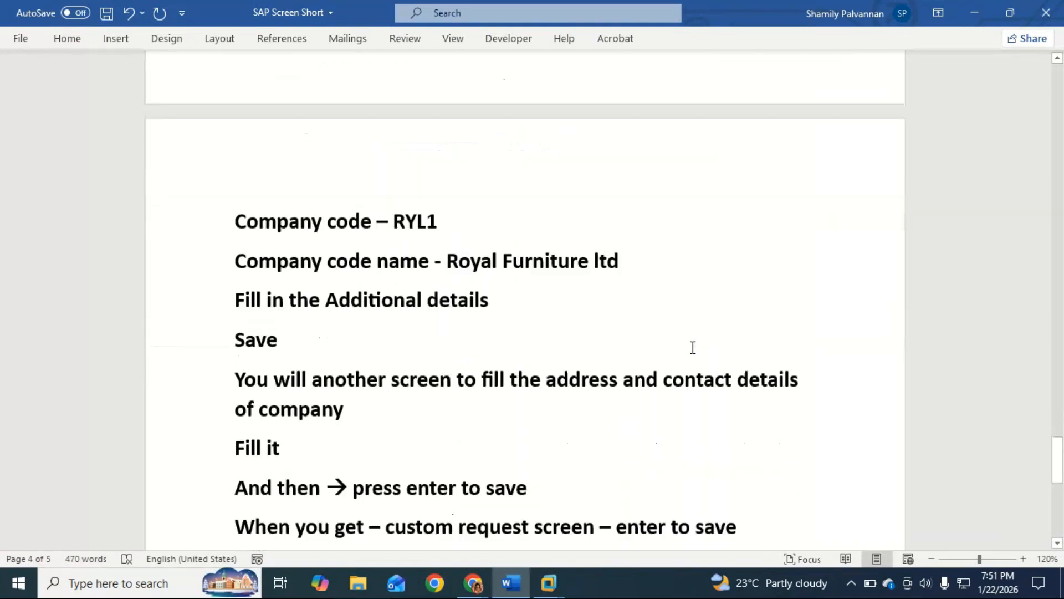
pyautogui.scroll(-3, 692, 347)
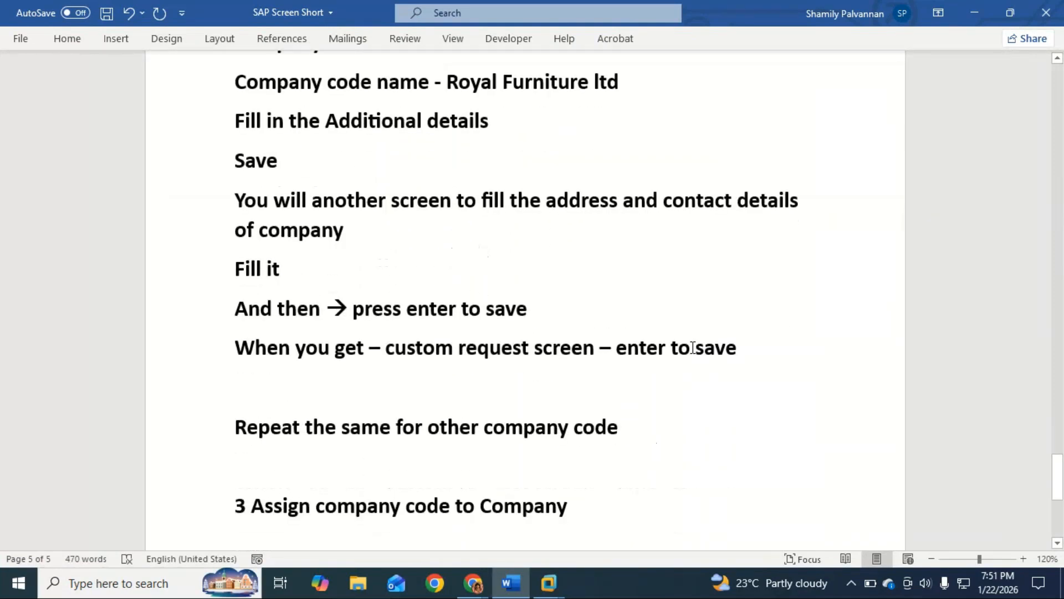
# Add the line "Position → search for – RYL1" under the heading "3 Assign company code to Company"
pyautogui.scroll(-2, 692, 348)
pyautogui.click(600, 373)
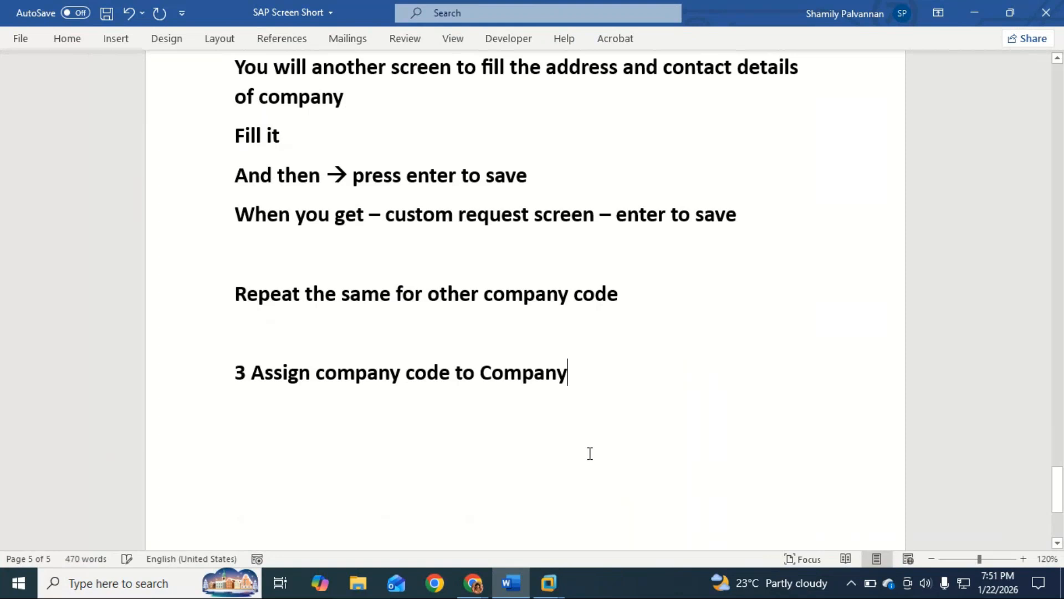
pyautogui.click(378, 418)
pyautogui.write('postion')
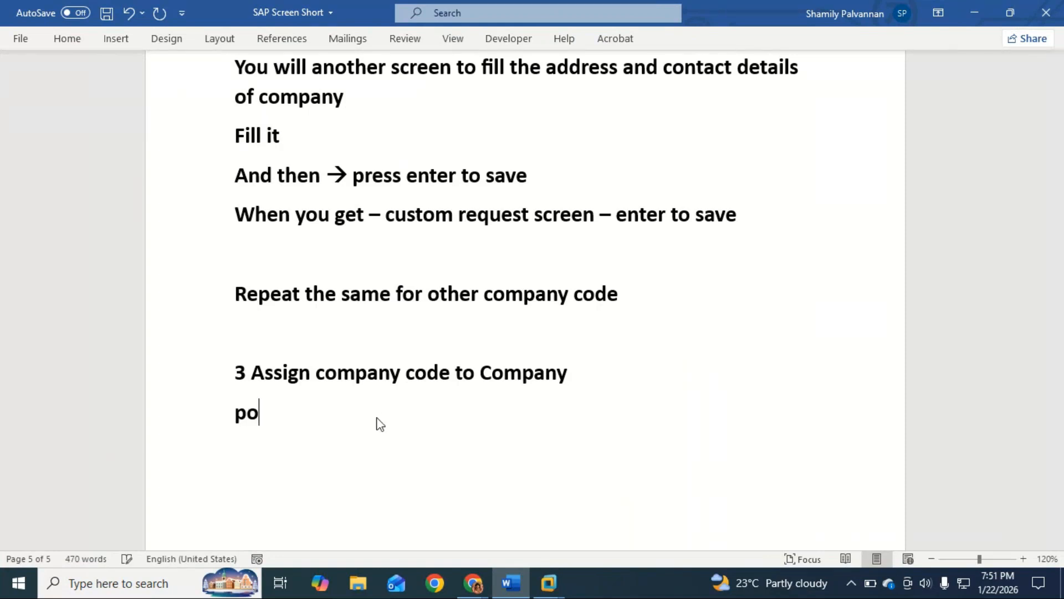
pyautogui.press('BackSpace')
pyautogui.press('BackSpace')
pyautogui.press('BackSpace')
pyautogui.press('BackSpace')
pyautogui.press('BackSpace')
pyautogui.write('o')
pyautogui.press('BackSpace')
pyautogui.write('ition --> search ')
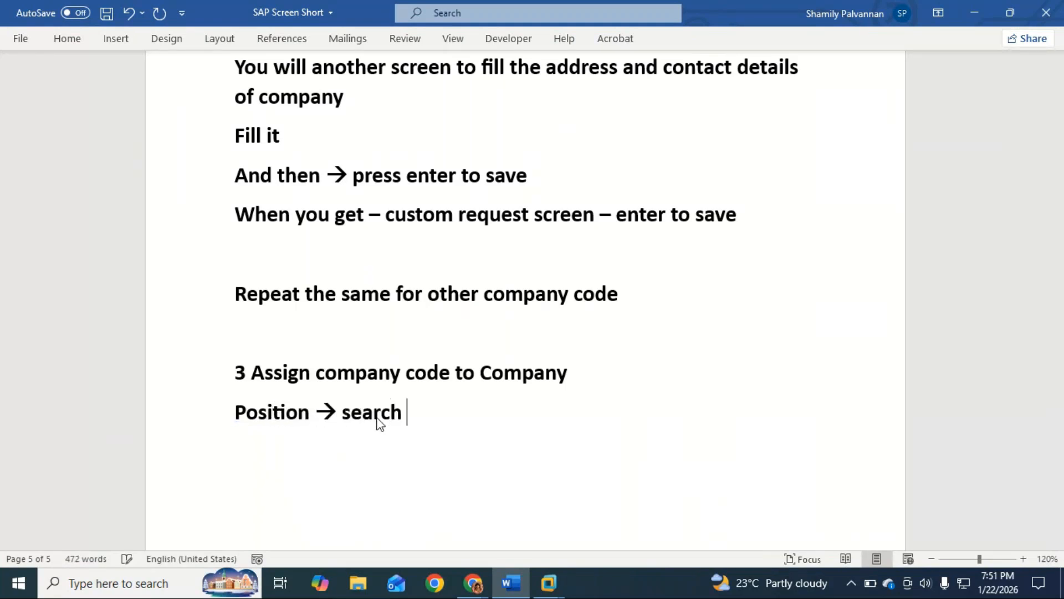
pyautogui.write('for --')
pyautogui.press('BackSpace')
pyautogui.press('BackSpace')
pyautogui.write('RYL')
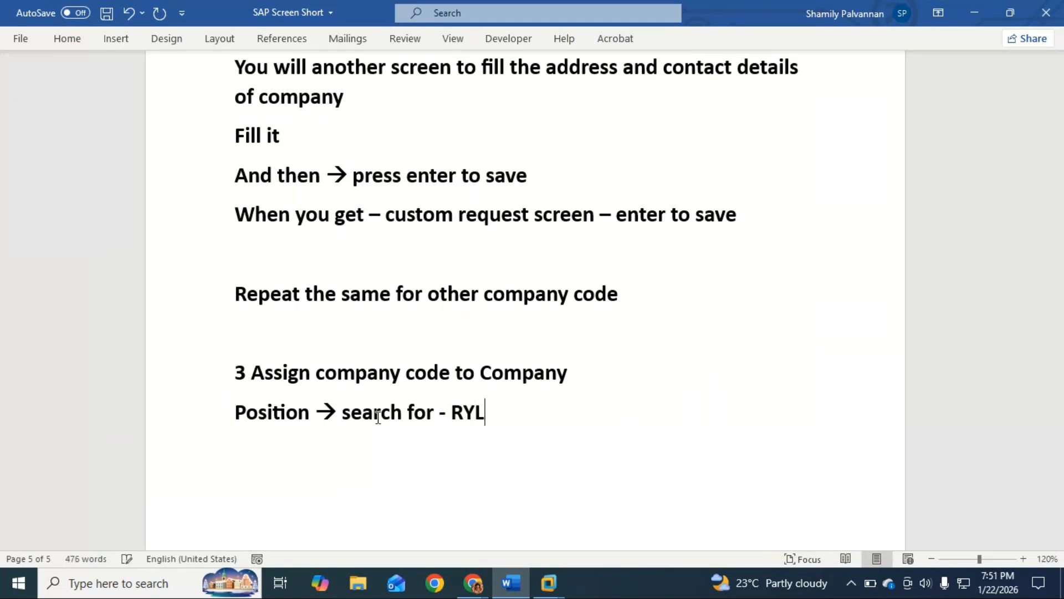
pyautogui.write('1')
# Add the assignment line "RYL1 – ROYAAL" below the position search line
pyautogui.press('Return')
pyautogui.write('R')
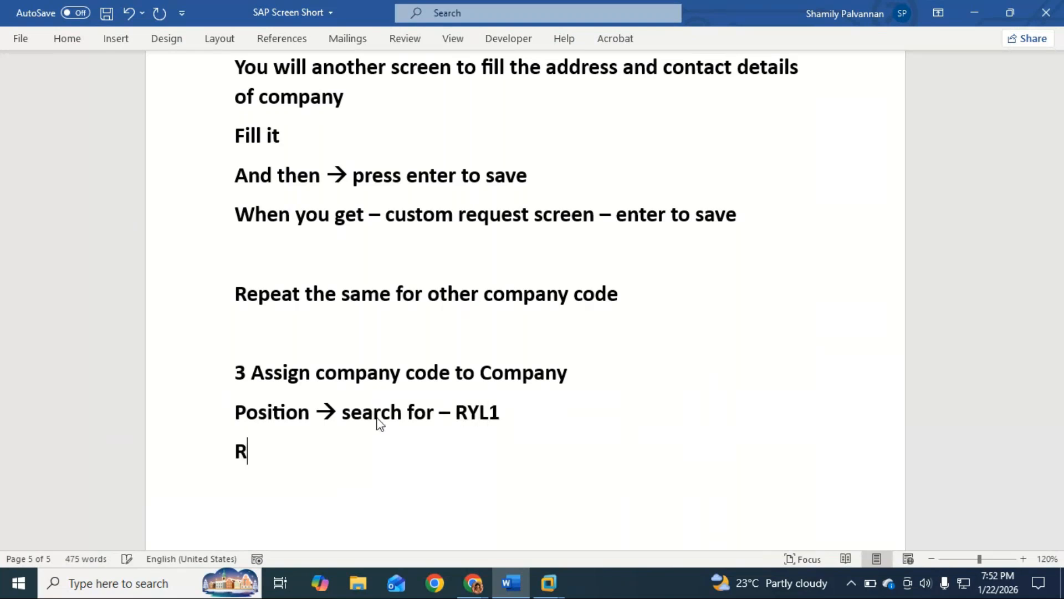
pyautogui.write('YL1 -- ROYAAL')
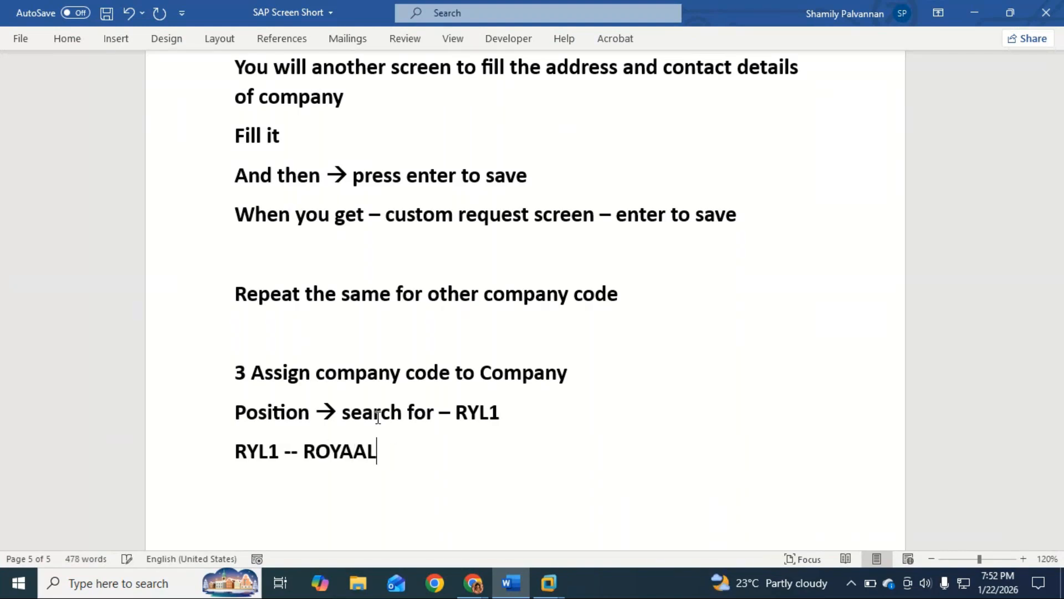
# Copy the "RYL1 – ROYAAL" line three times directly below itself
pyautogui.press('Return')
pyautogui.write('R')
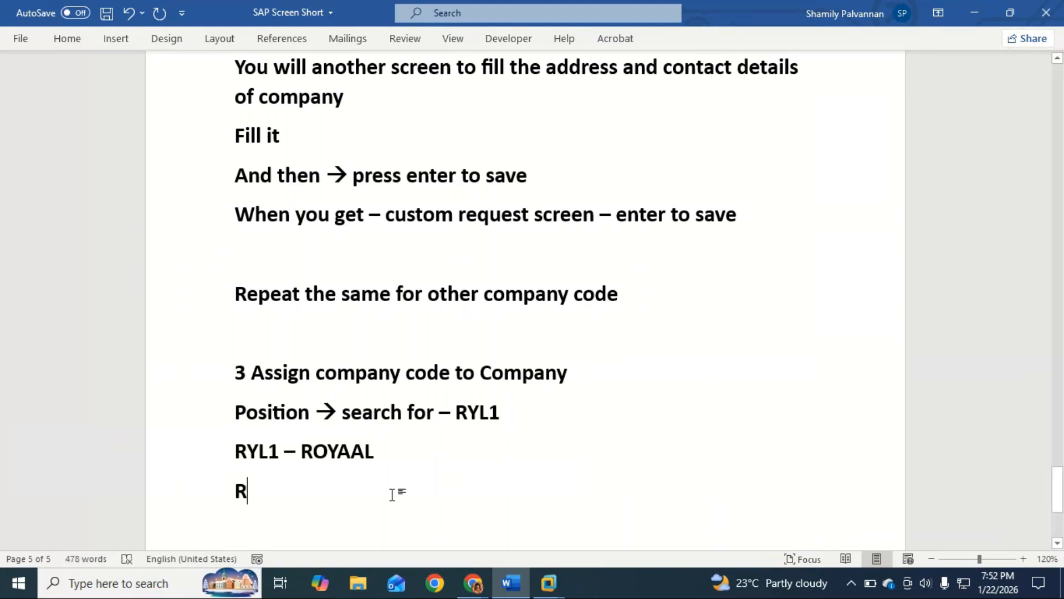
pyautogui.press('BackSpace')
pyautogui.tripleClick(382, 449)
pyautogui.hotkey('ctrl', 'c')
pyautogui.click(246, 482)
pyautogui.hotkey('ctrl', 'v')
pyautogui.hotkey('ctrl', 'v')
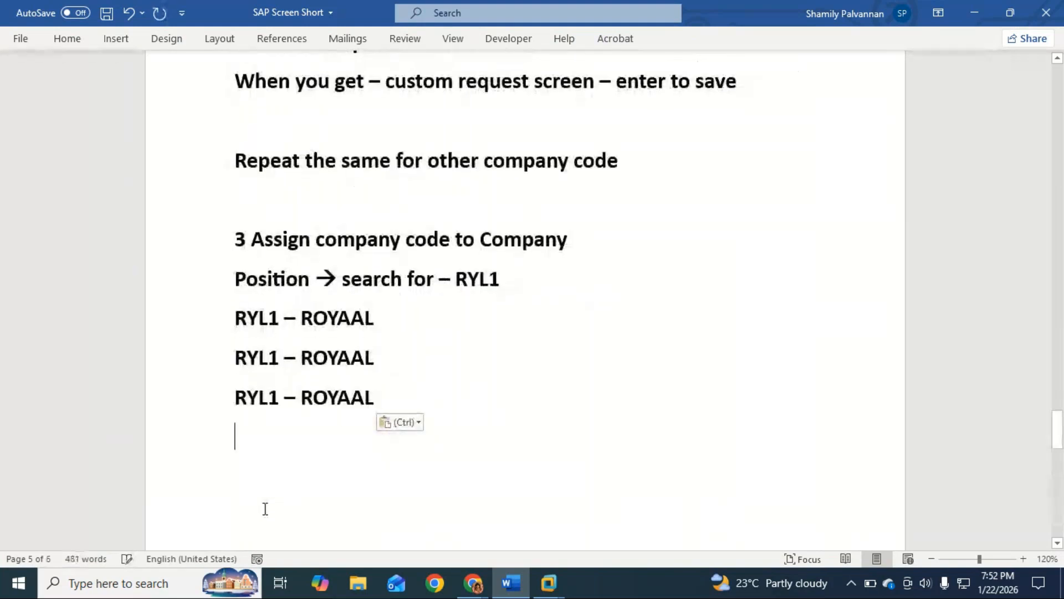
pyautogui.hotkey('ctrl', 'v')
# Change the company codes in the three copied lines to RYL2, RYL3 and RYL4
pyautogui.click(280, 361)
pyautogui.press('BackSpace')
pyautogui.write('2')
pyautogui.click(277, 397)
pyautogui.press('BackSpace')
pyautogui.write('3')
pyautogui.click(280, 436)
pyautogui.press('BackSpace')
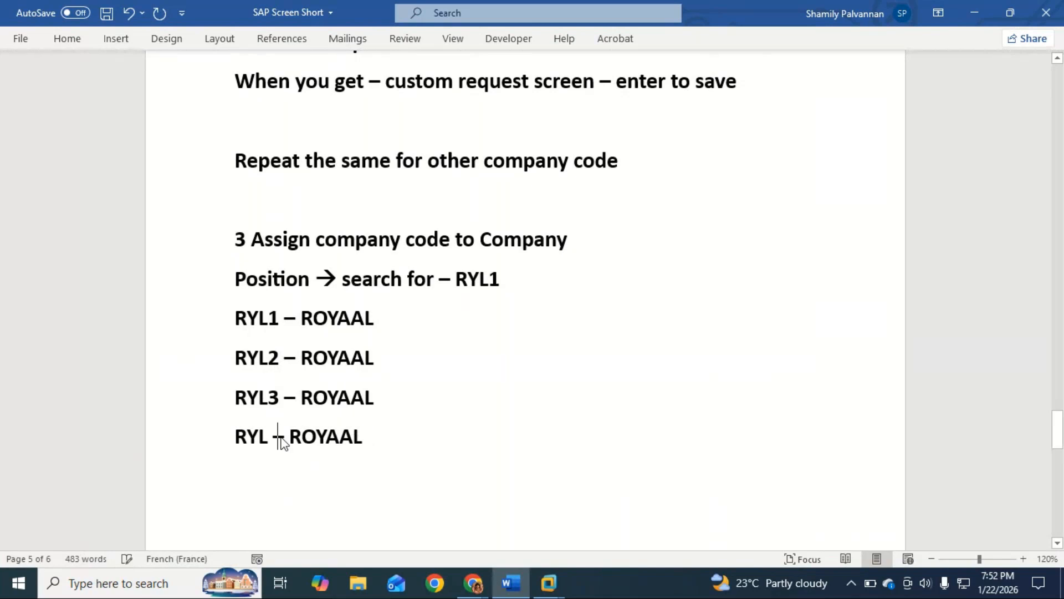
pyautogui.write('4')
# Add a closing line "Save." below the "RYL4 – ROYAAL" line
pyautogui.moveTo(379, 442); pyautogui.dragTo(233, 322)
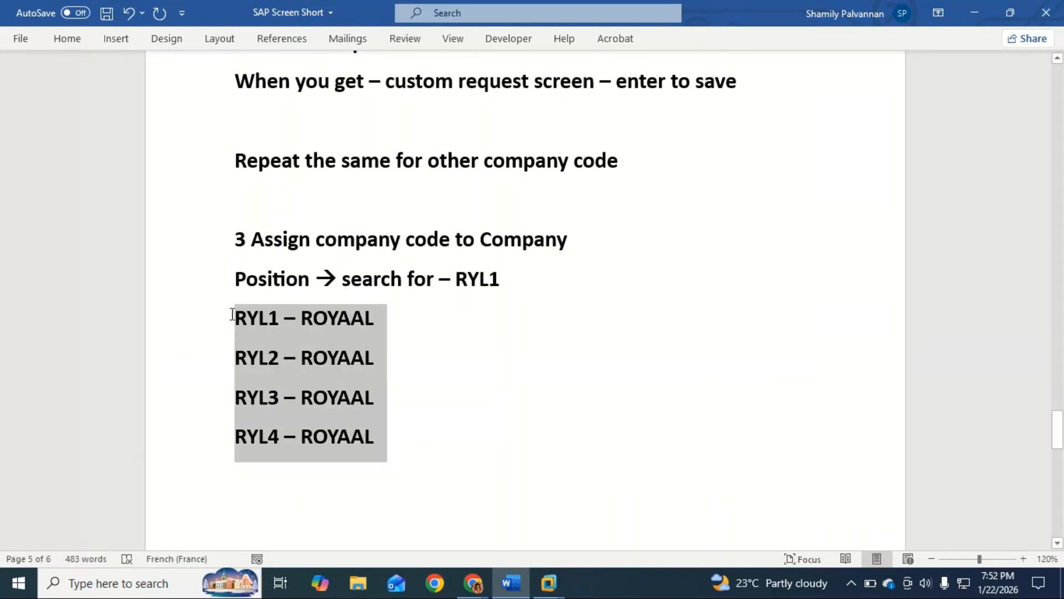
pyautogui.click(444, 452)
pyautogui.press('Return')
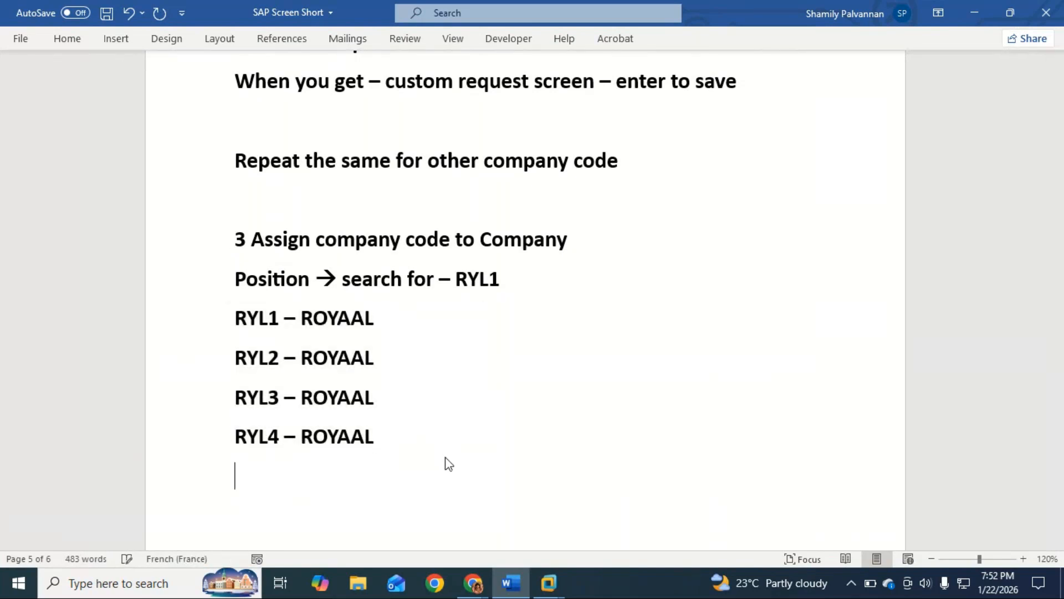
pyautogui.write('Save.')
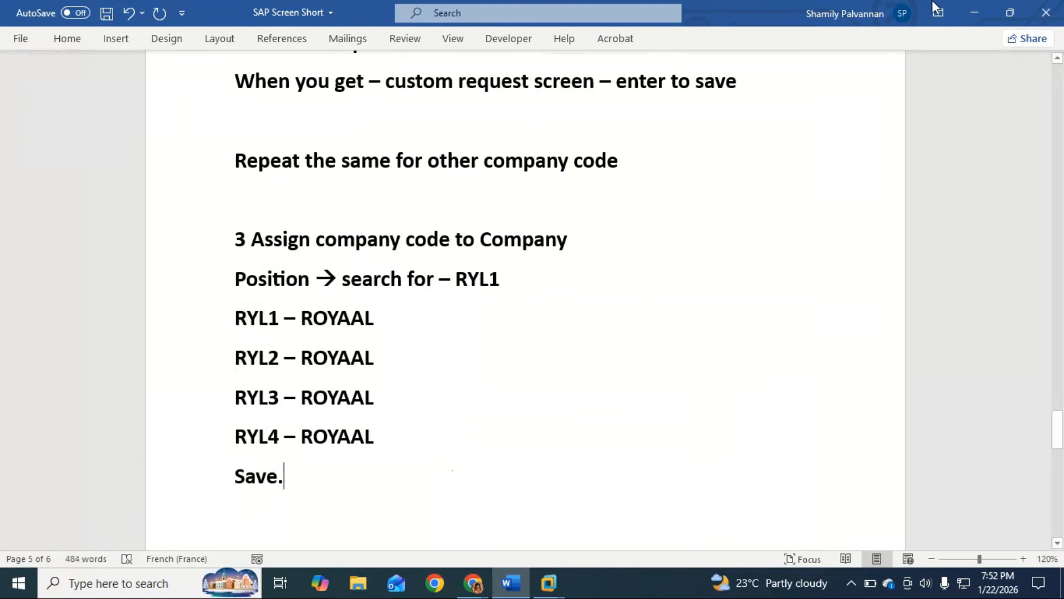
# Look at the company code assignments in the SAP virtual machine, return to Word, and switch to the GoTo Meeting window
pyautogui.click(974, 12)
pyautogui.moveTo(548, 582)
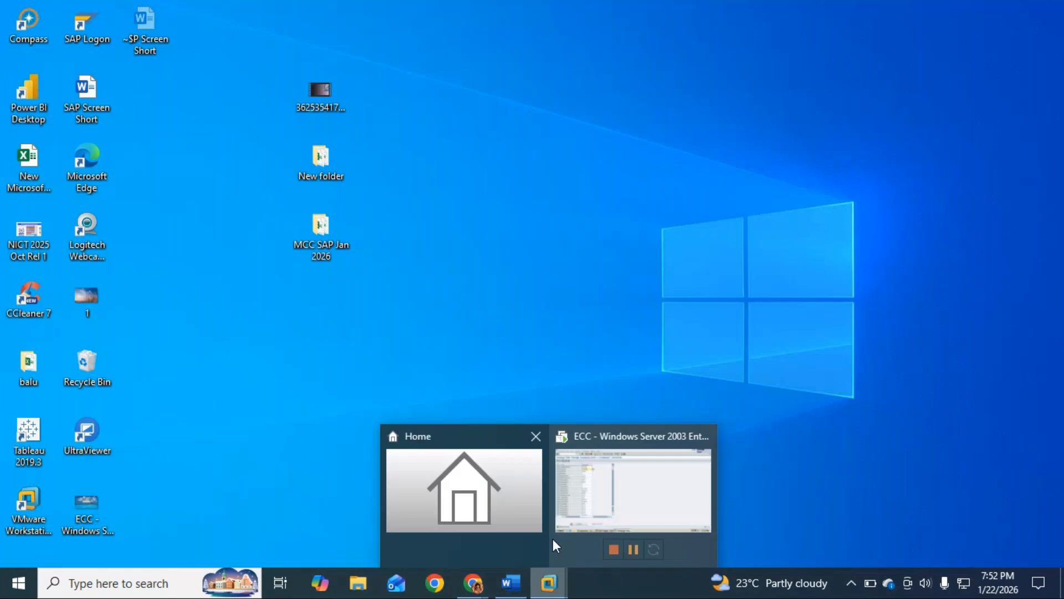
pyautogui.click(667, 498)
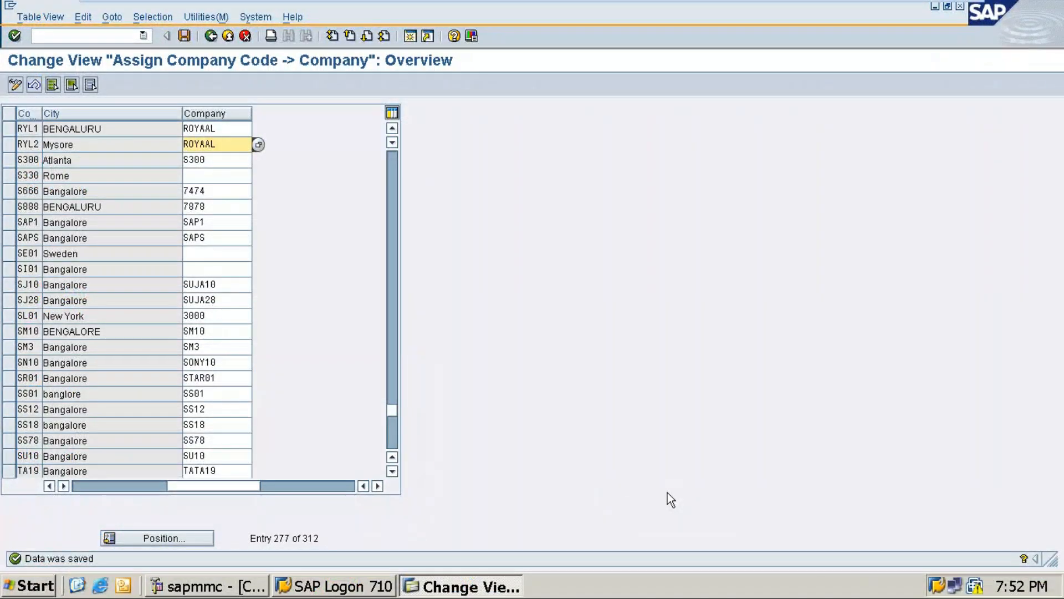
pyautogui.click(923, 13)
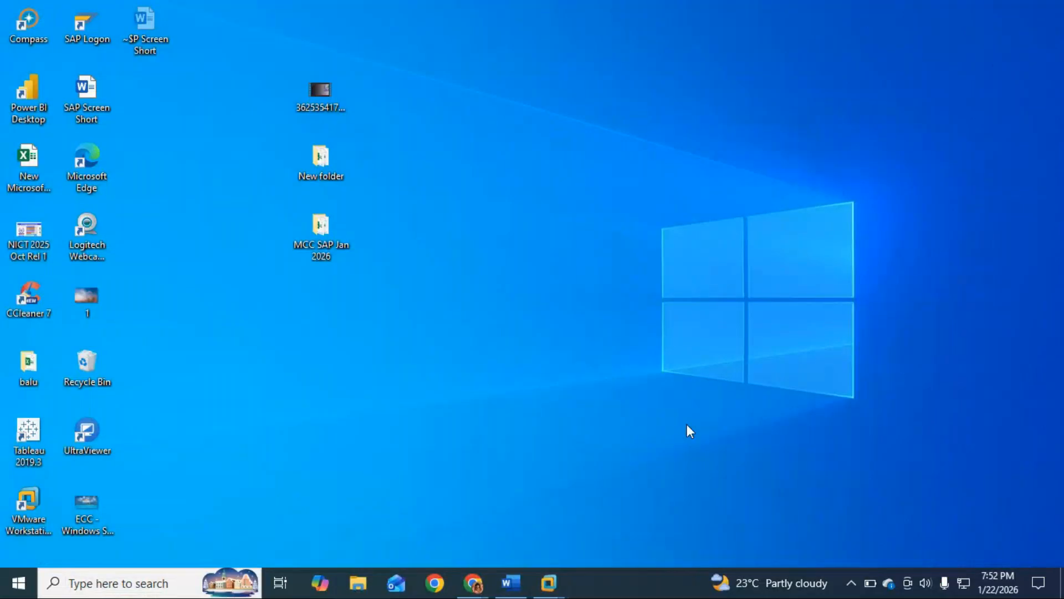
pyautogui.click(510, 583)
pyautogui.moveTo(473, 583)
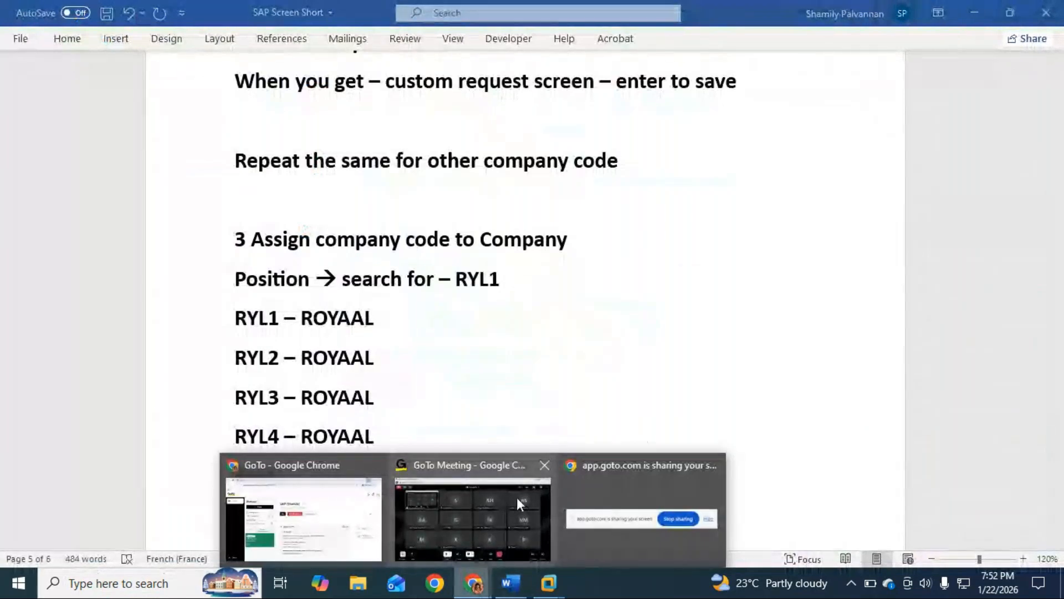
pyautogui.hotkey('alt', 'Tab')
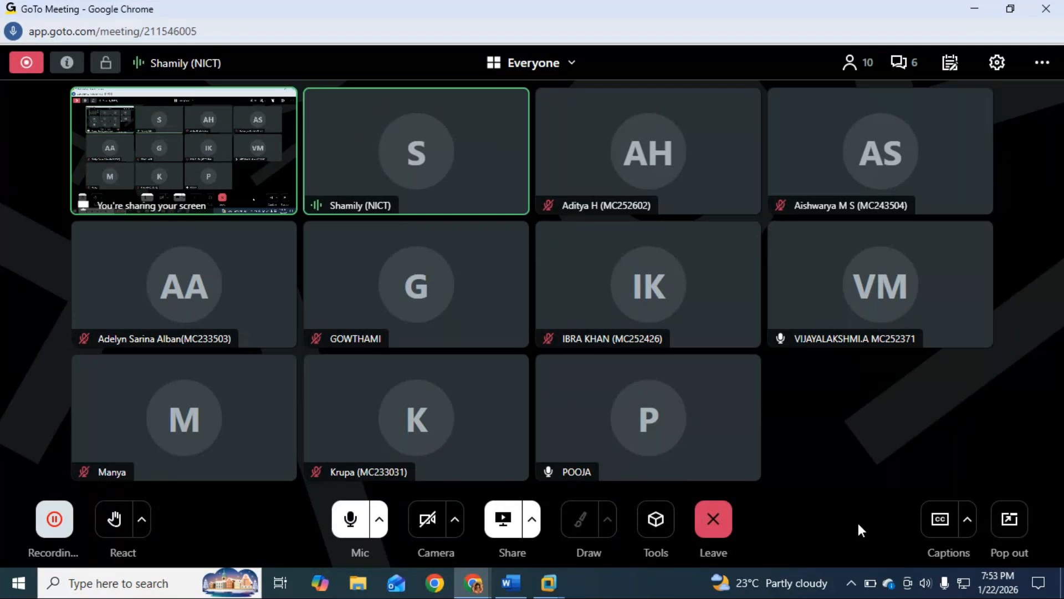
# Switch to the ECC virtual machine in VMware Workstation, suspend it, and resume it
pyautogui.click(549, 582)
pyautogui.click(617, 502)
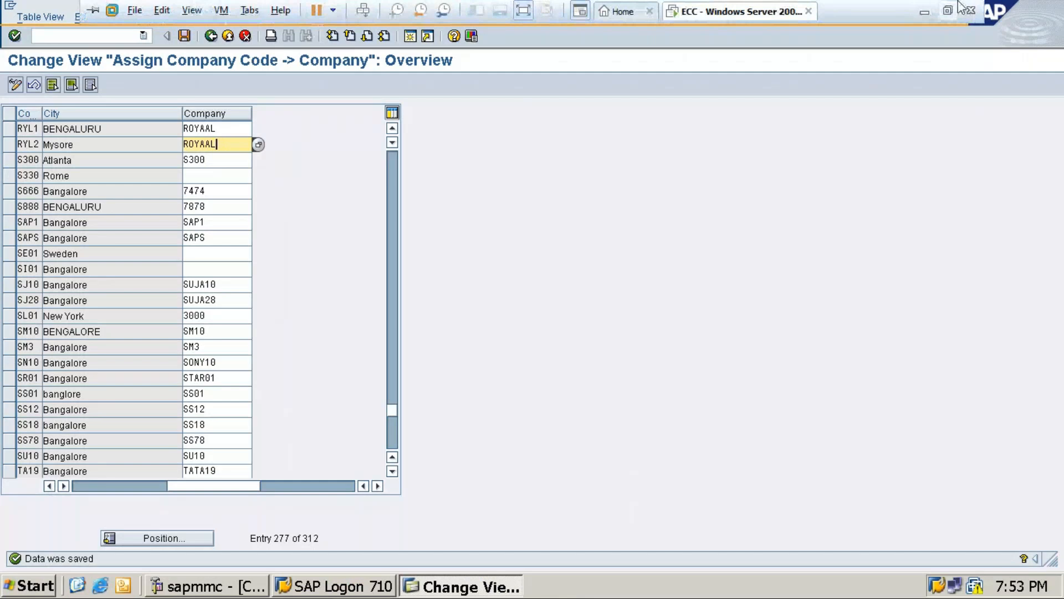
pyautogui.click(317, 11)
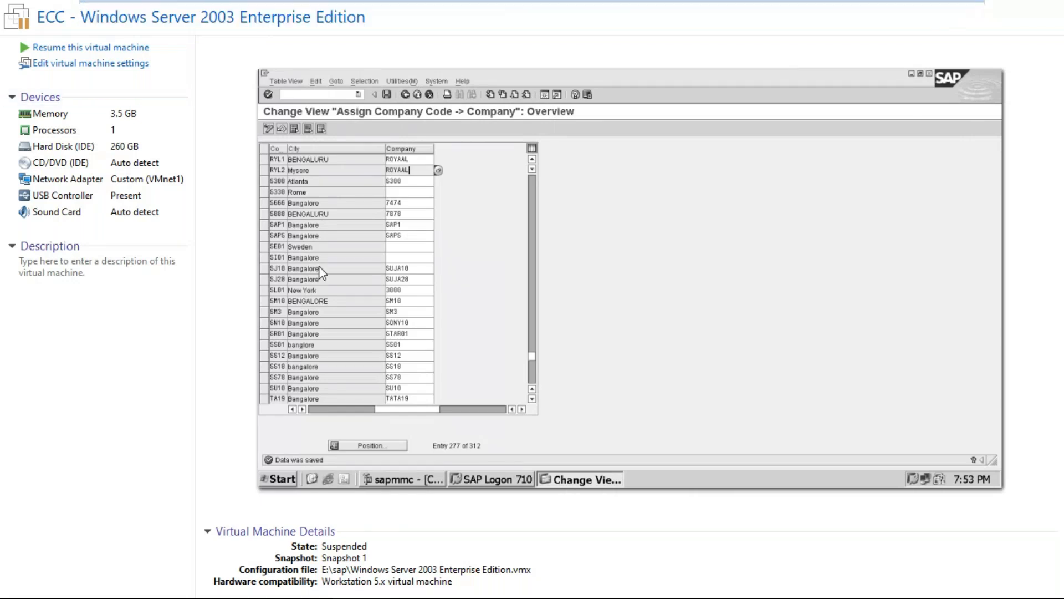
pyautogui.moveTo(746, 1)
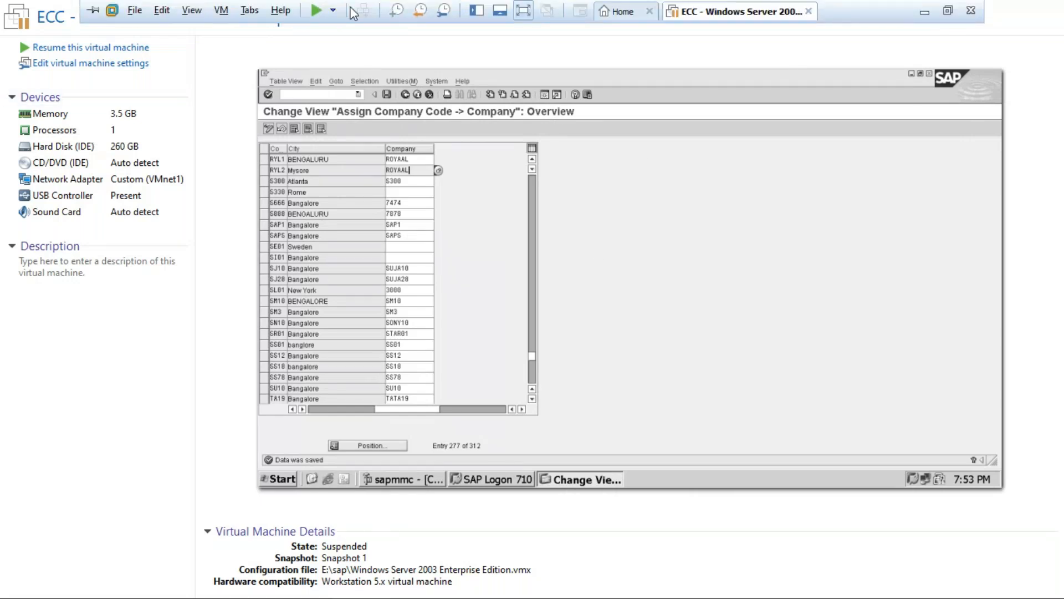
pyautogui.click(316, 10)
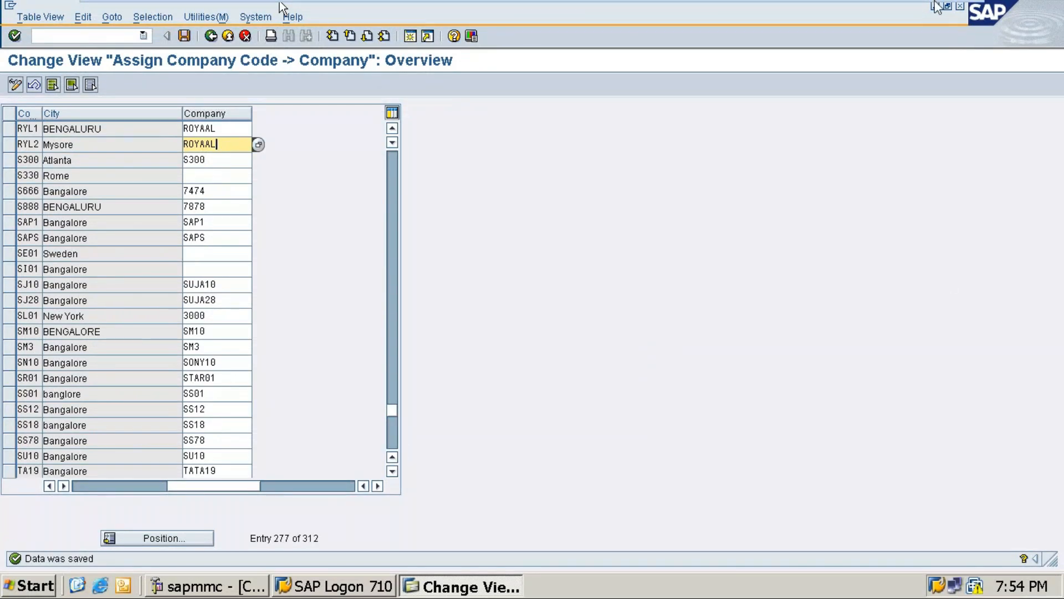
pyautogui.moveTo(973, 10)
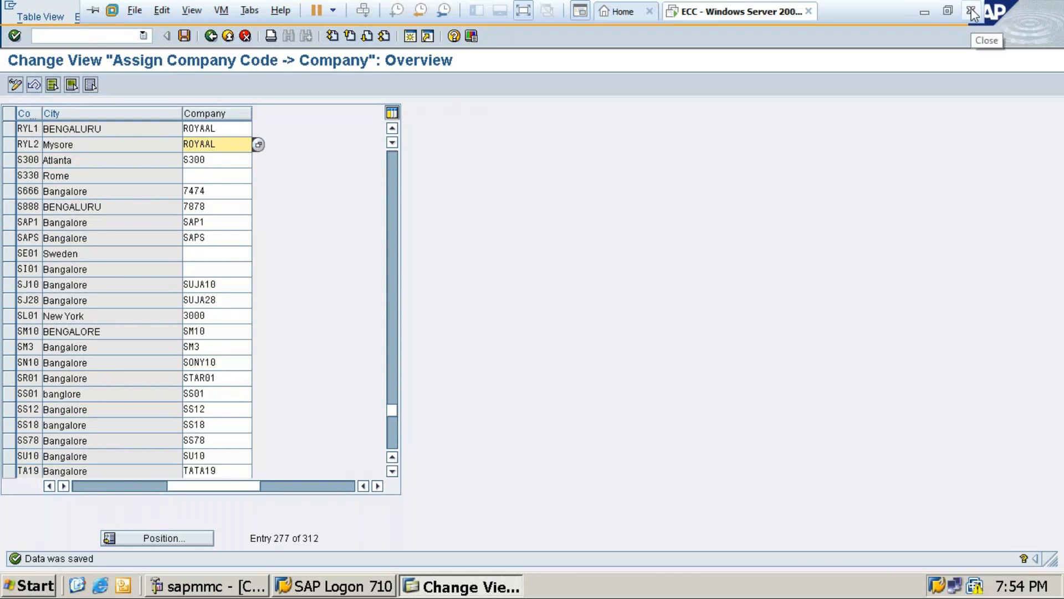
pyautogui.click(973, 10)
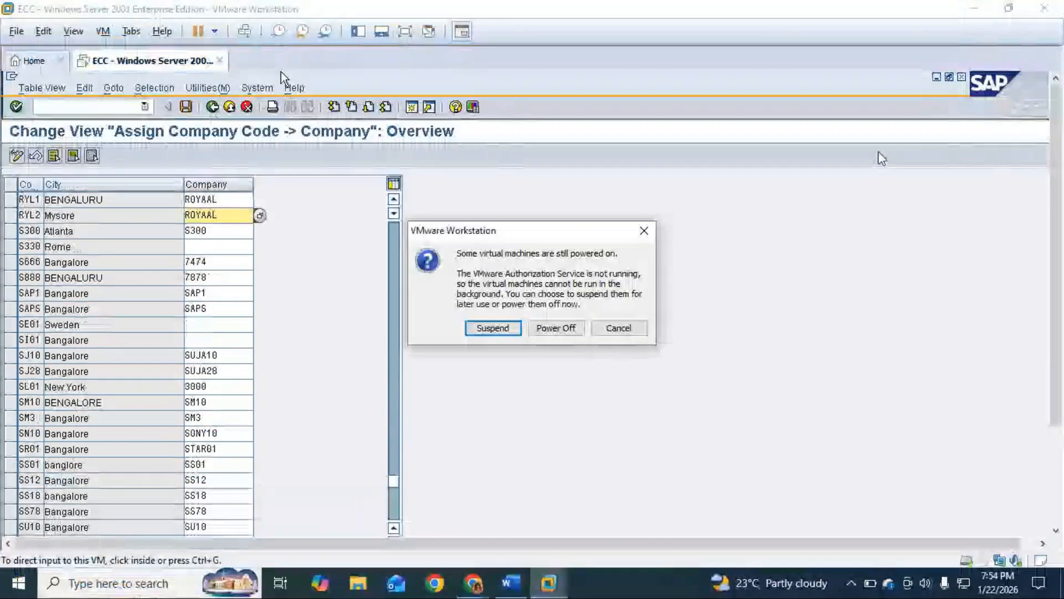
pyautogui.click(618, 327)
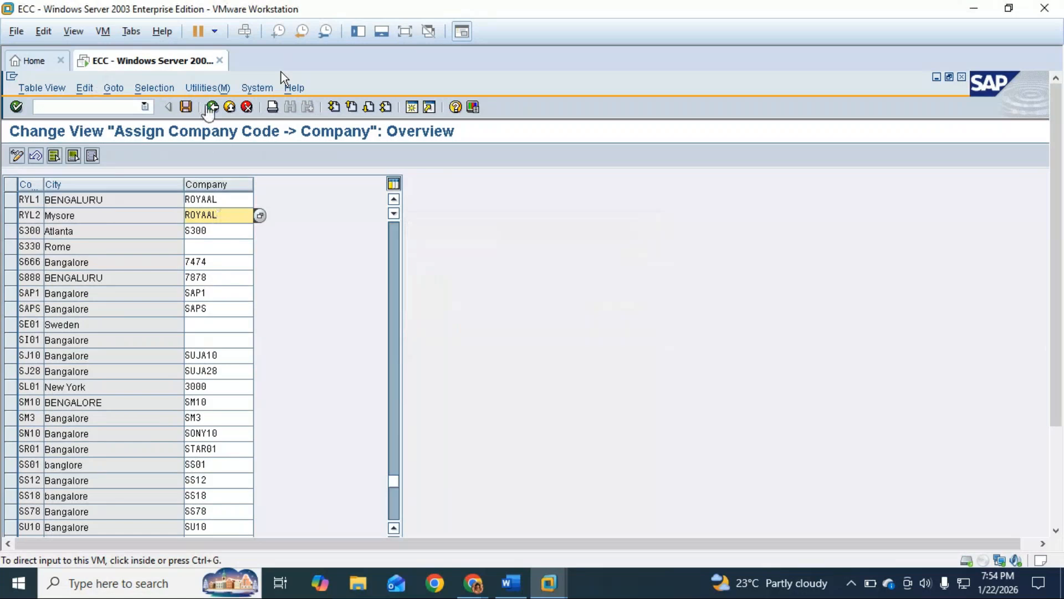
# Leave the company code assignment view and the Implementation Guide, back to the Customizing: Execute Project screen
pyautogui.click(213, 107)
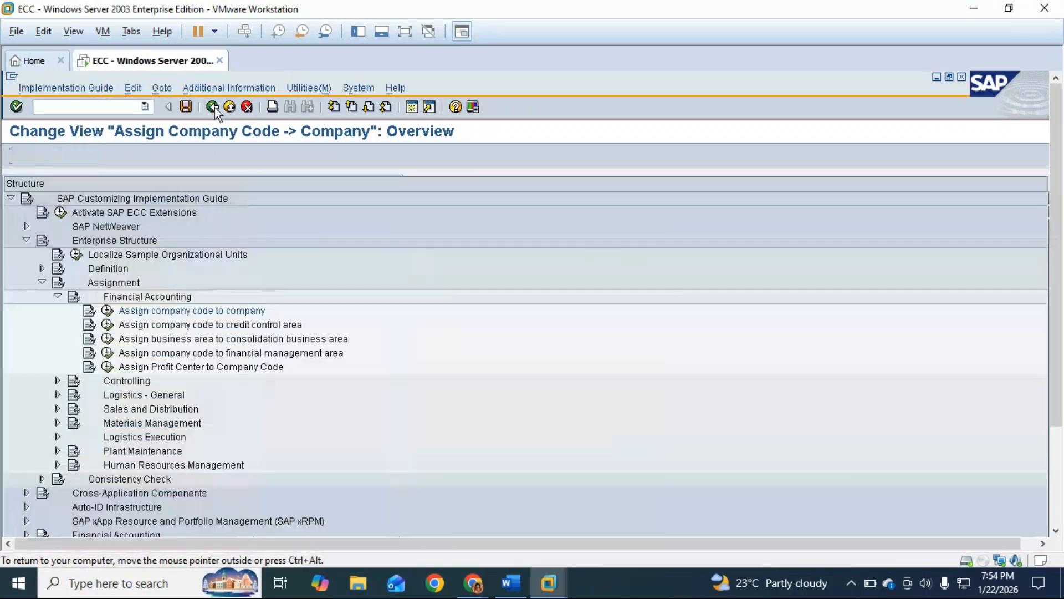
pyautogui.click(213, 107)
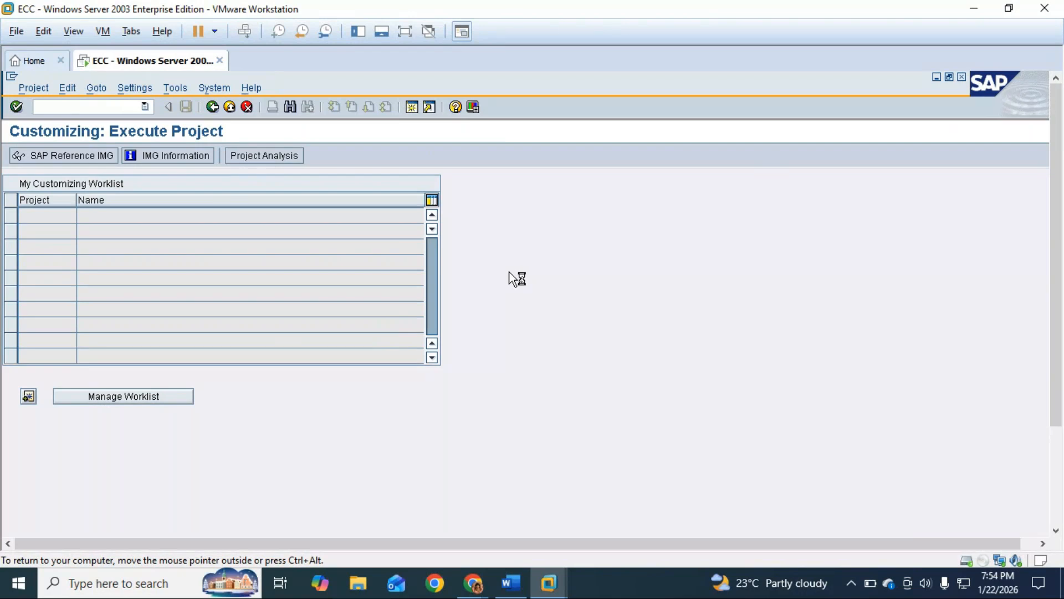
# Switch to the Word document SAP Screen Short, save it and close it
pyautogui.click(510, 585)
pyautogui.hotkey('ctrl', 's')
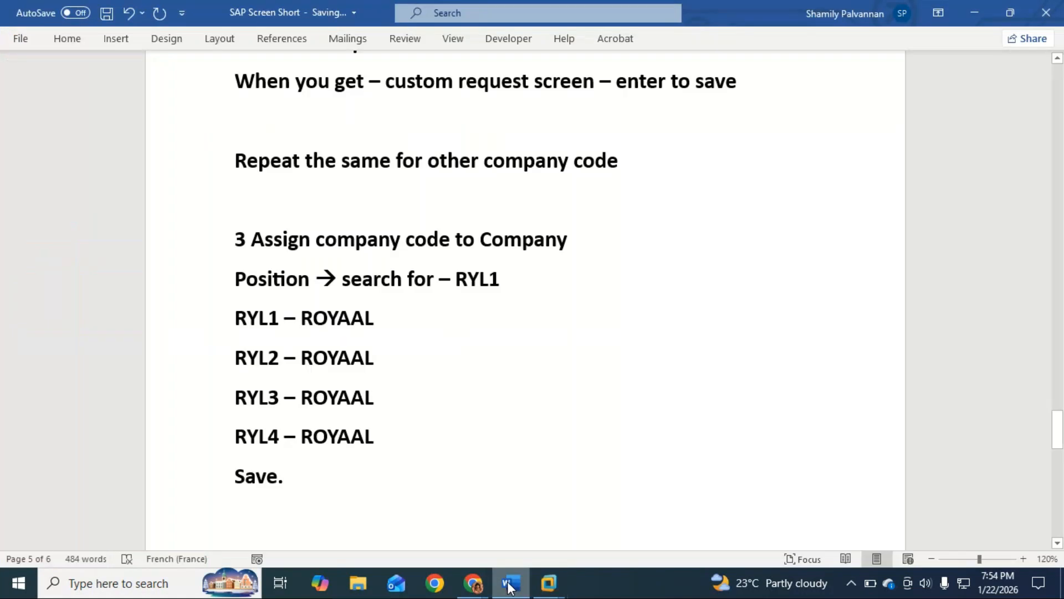
pyautogui.click(1059, 7)
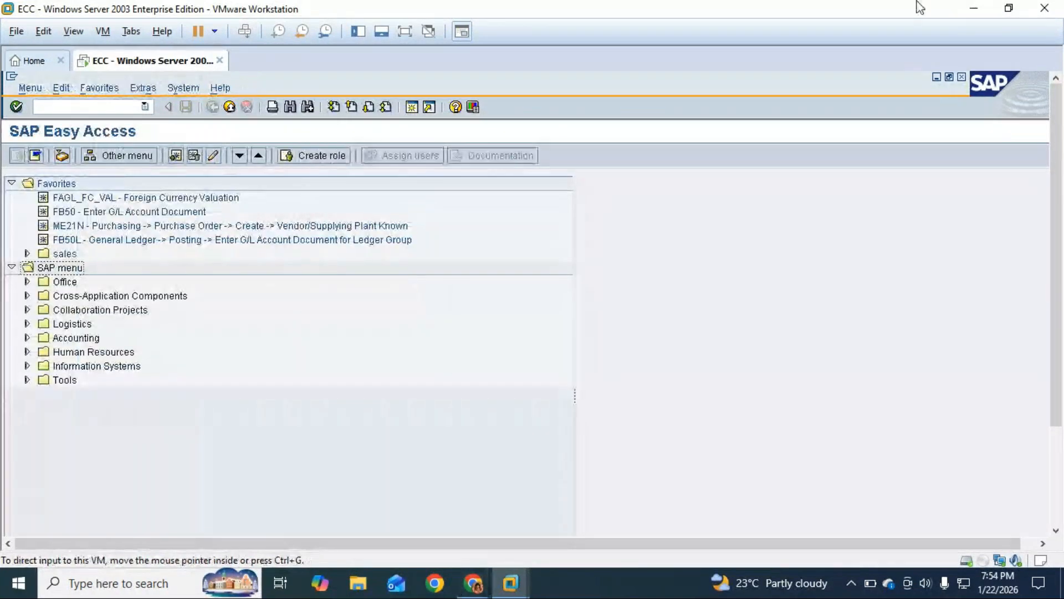
# Restore and re-maximize the SAP Easy Access window, and show the virtual machine in full screen
pyautogui.click(1014, 11)
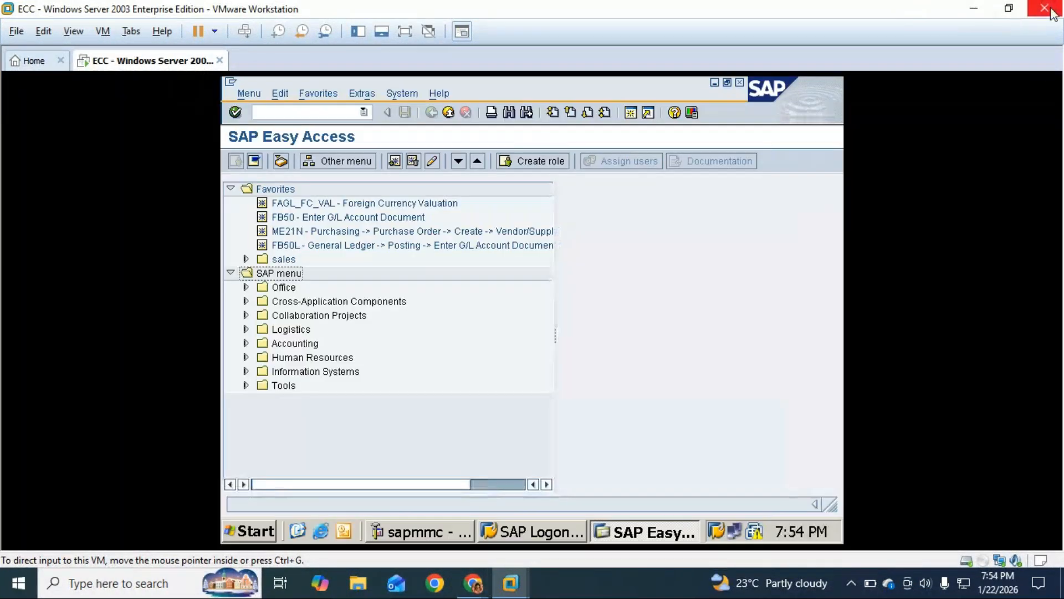
pyautogui.click(726, 80)
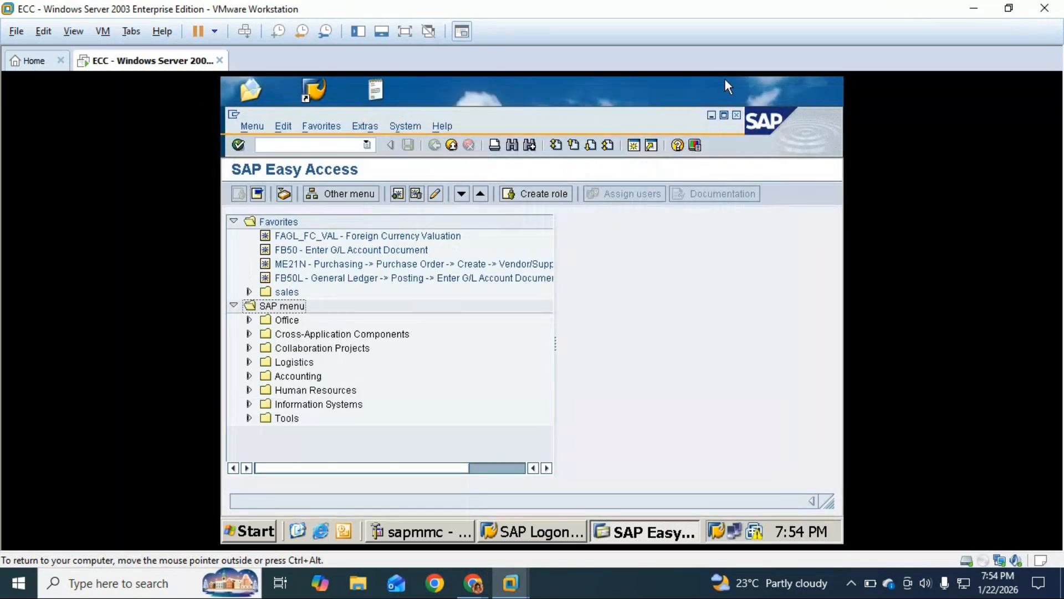
pyautogui.click(725, 115)
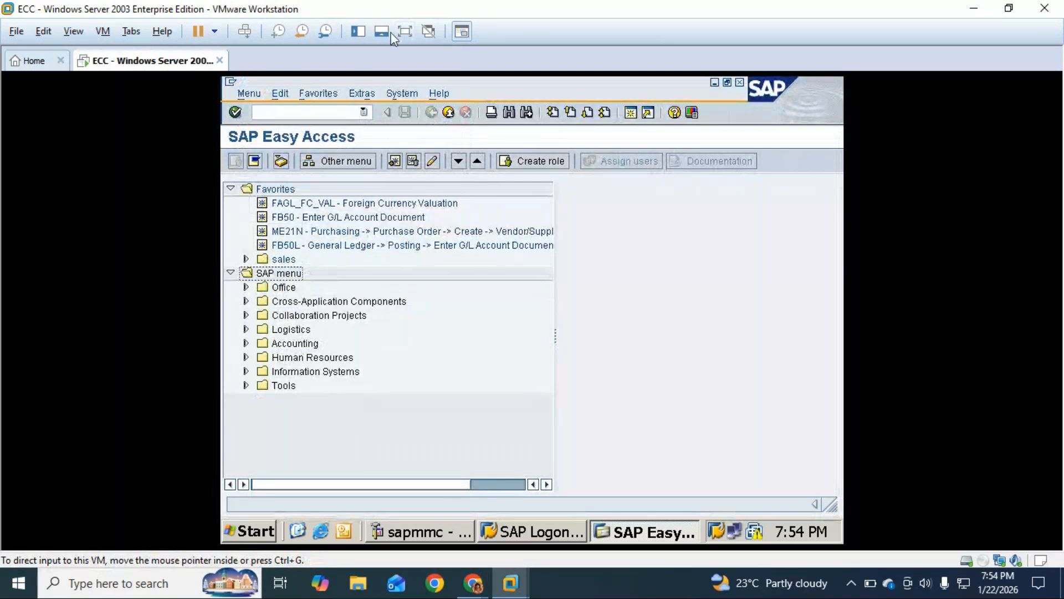
pyautogui.click(406, 31)
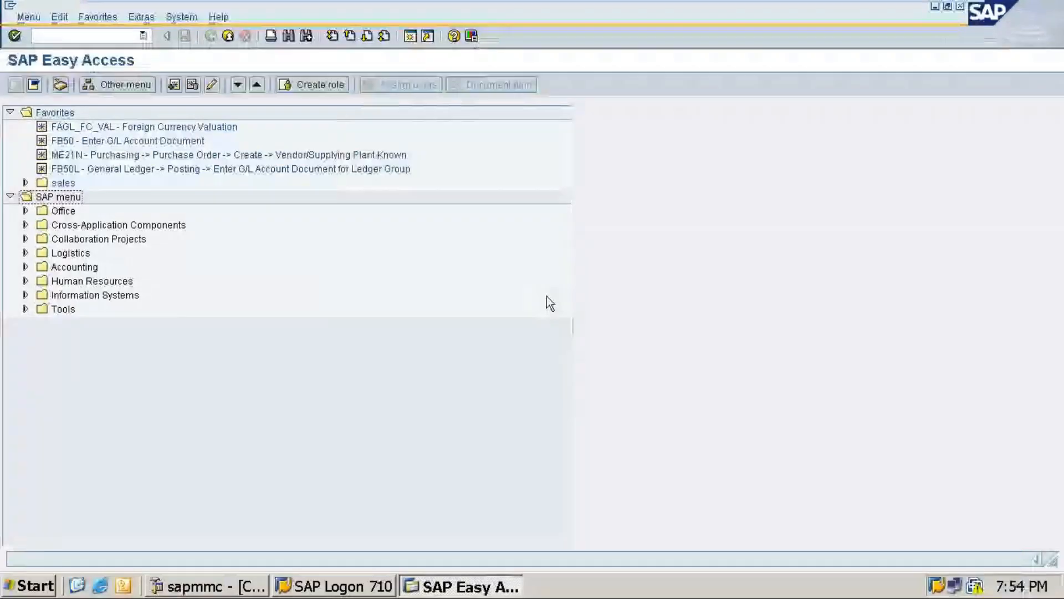
# Close VMware Workstation with the ECC virtual machine suspended, and stop screen sharing in the GoTo meeting
pyautogui.moveTo(971, 9)
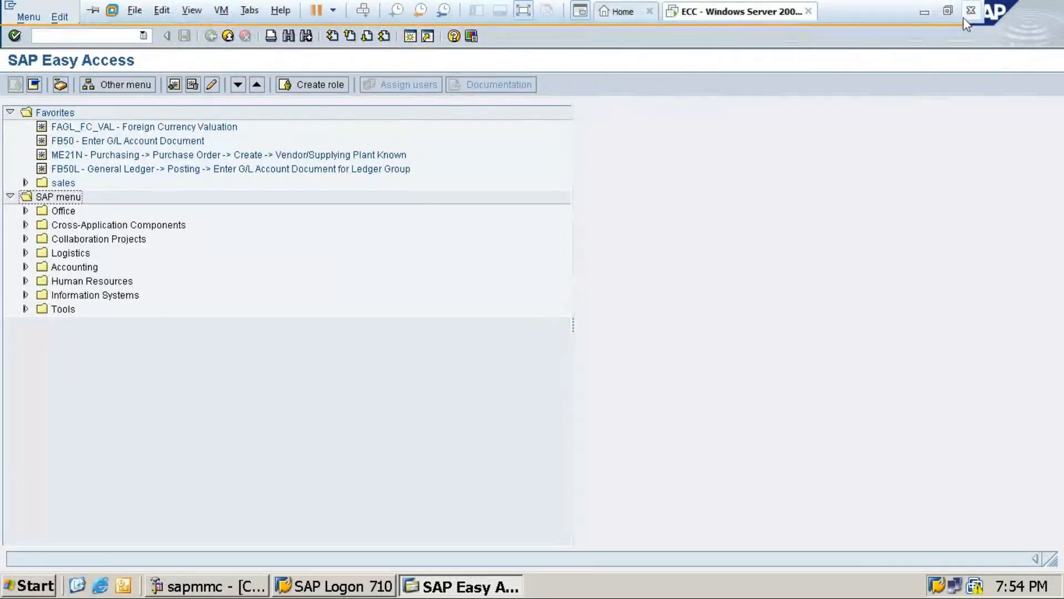
pyautogui.click(971, 6)
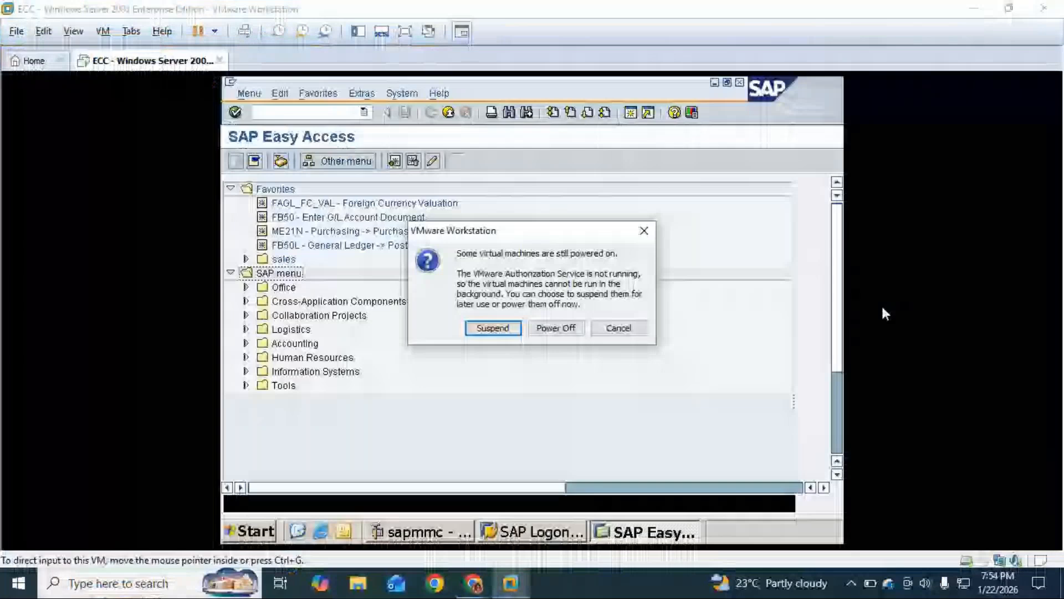
pyautogui.click(512, 331)
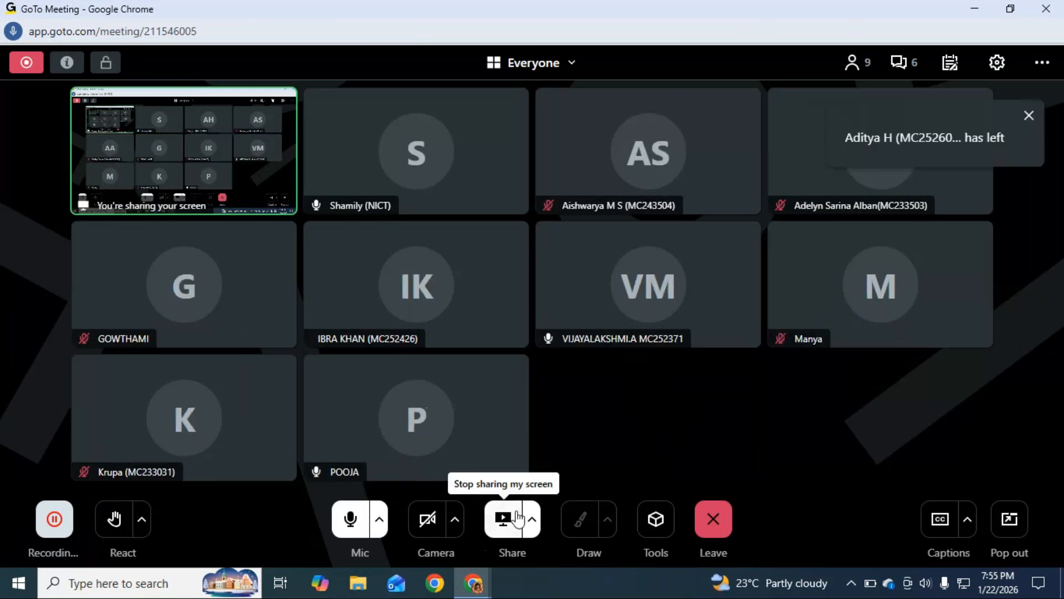
pyautogui.click(508, 519)
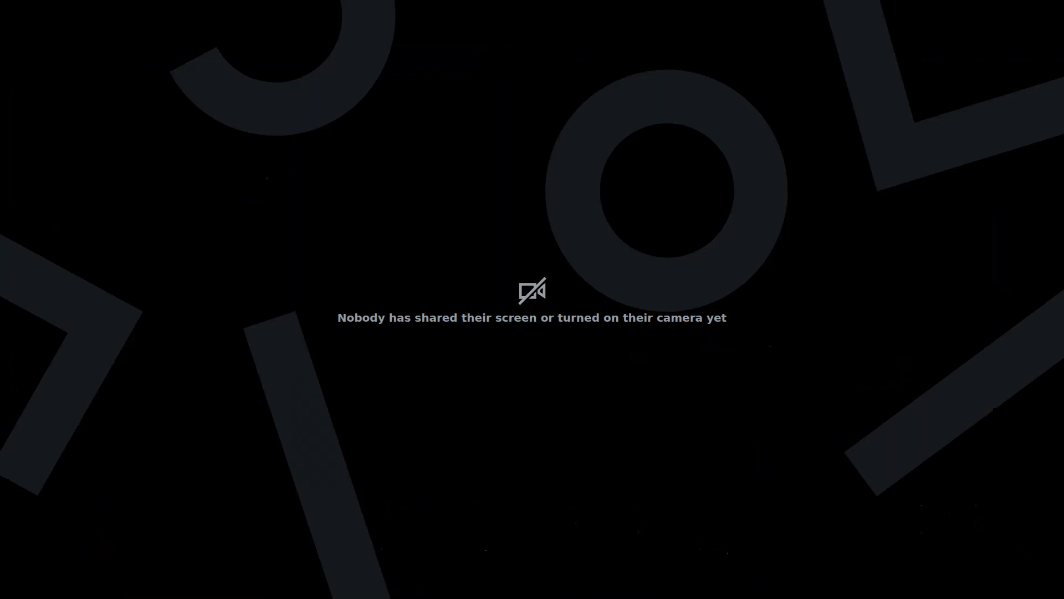